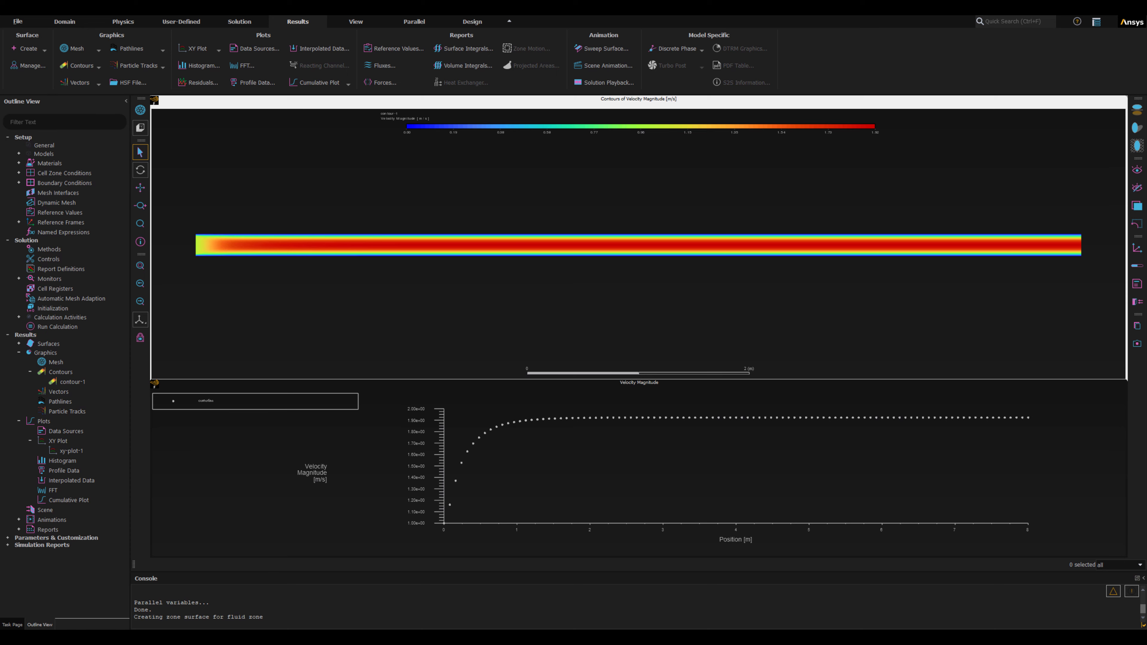
Add a Fluid Flow (Fluent) analysis system to the project schematic and name it "Laminar Pipe Flow".
left_click(336, 608)
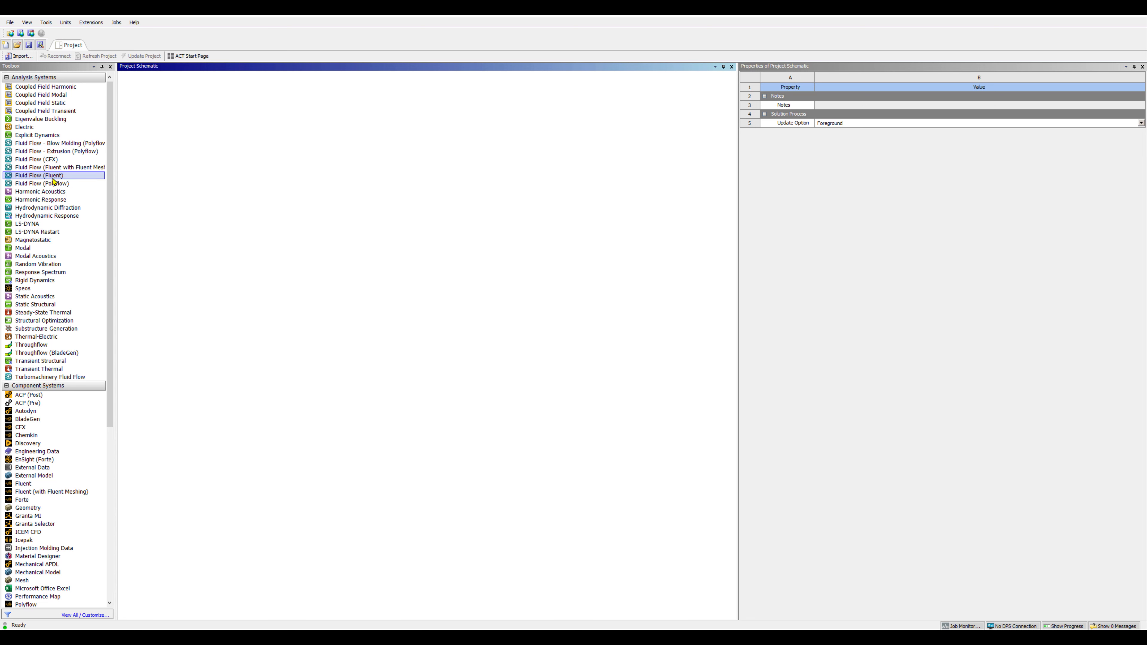
left_click(52, 178)
left_click_drag(41, 177, 180, 115)
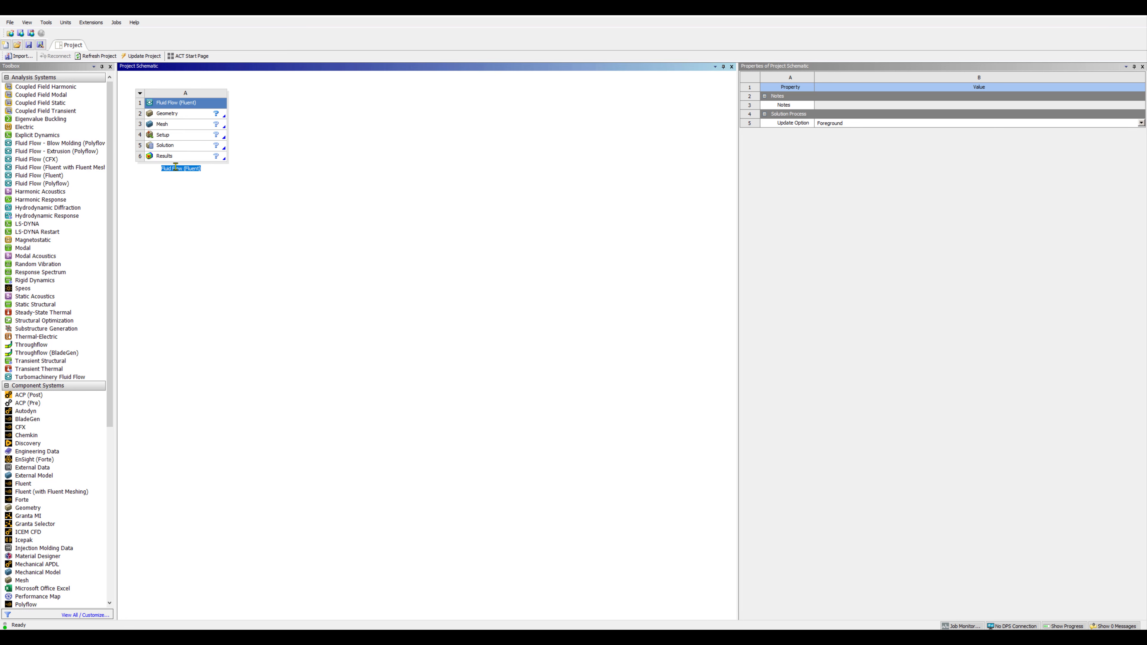
type("Laminar Pipe Flow")
key("Return")
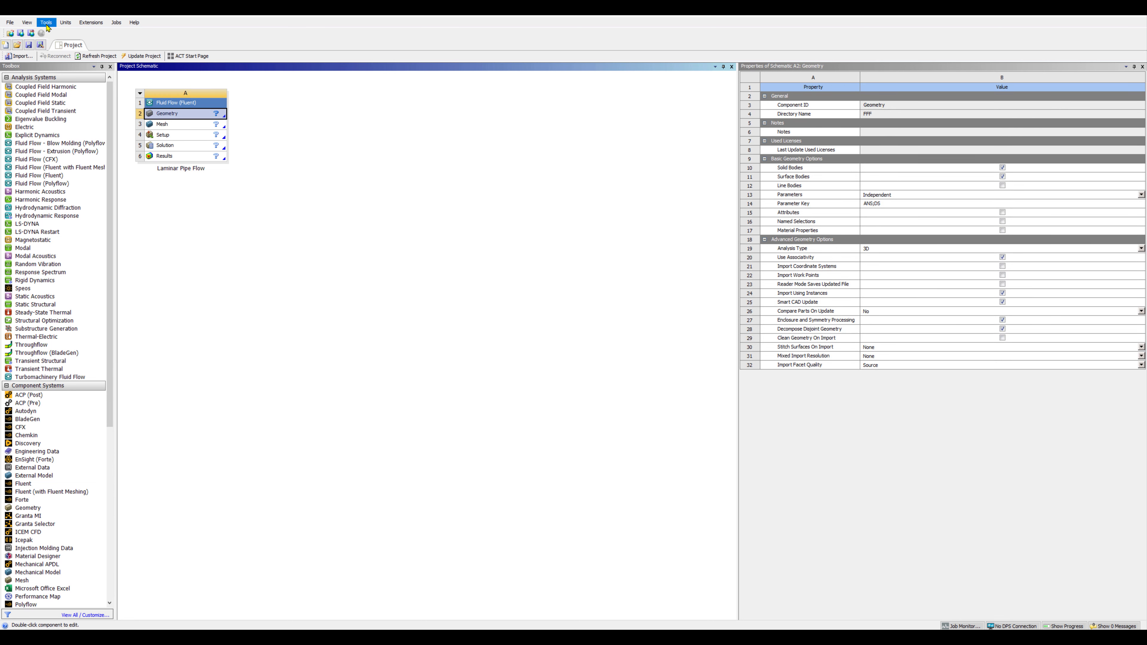
Set the Geometry cell's analysis type to 2D and start a new SpaceClaim geometry from it.
left_click(39, 128)
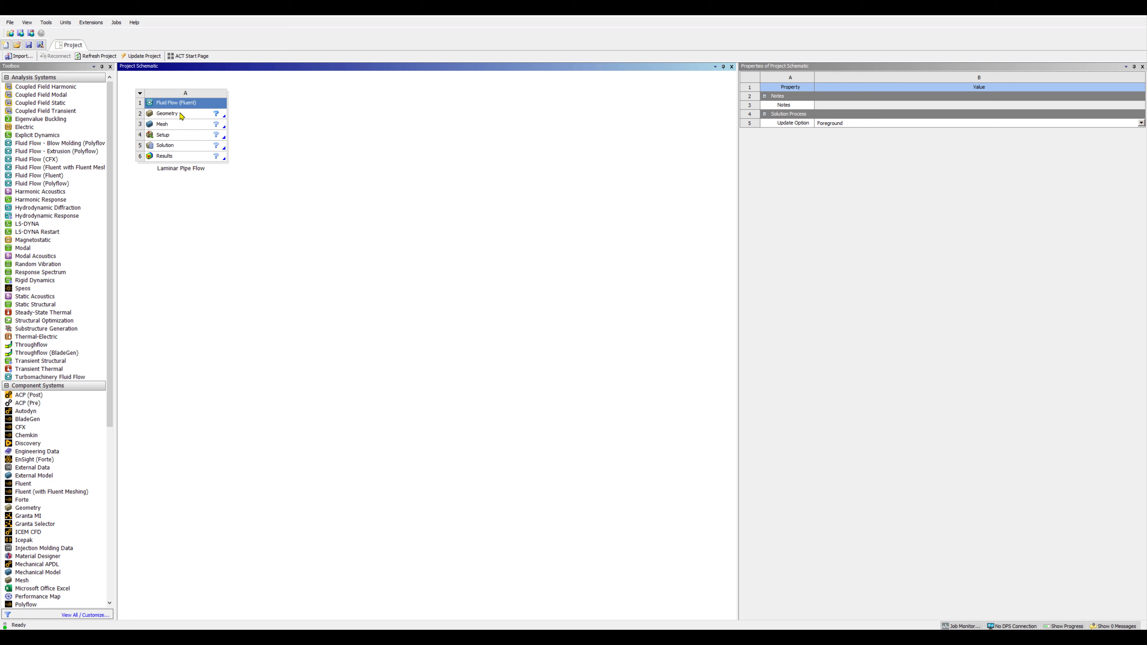
right_click(181, 116)
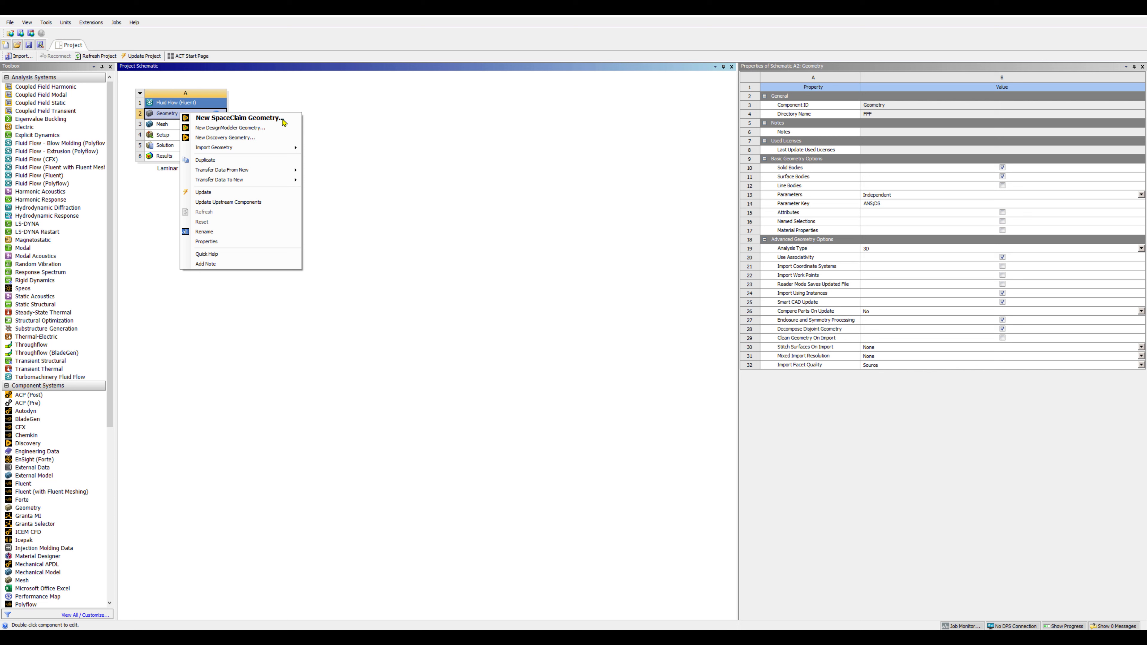
left_click(202, 118)
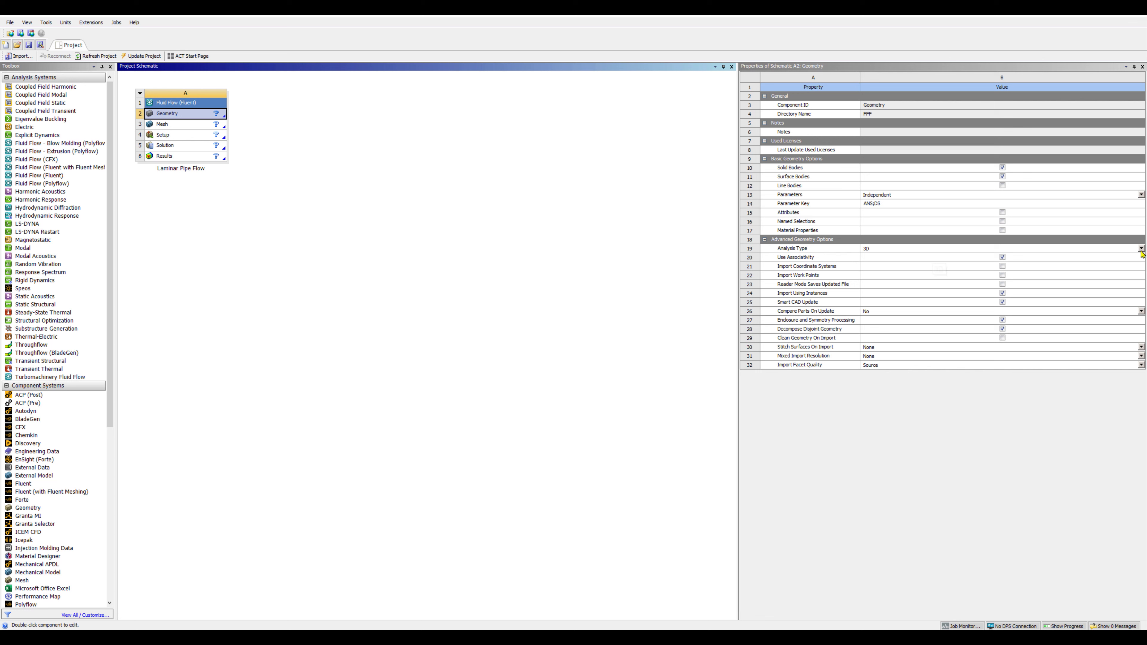
left_click(966, 250)
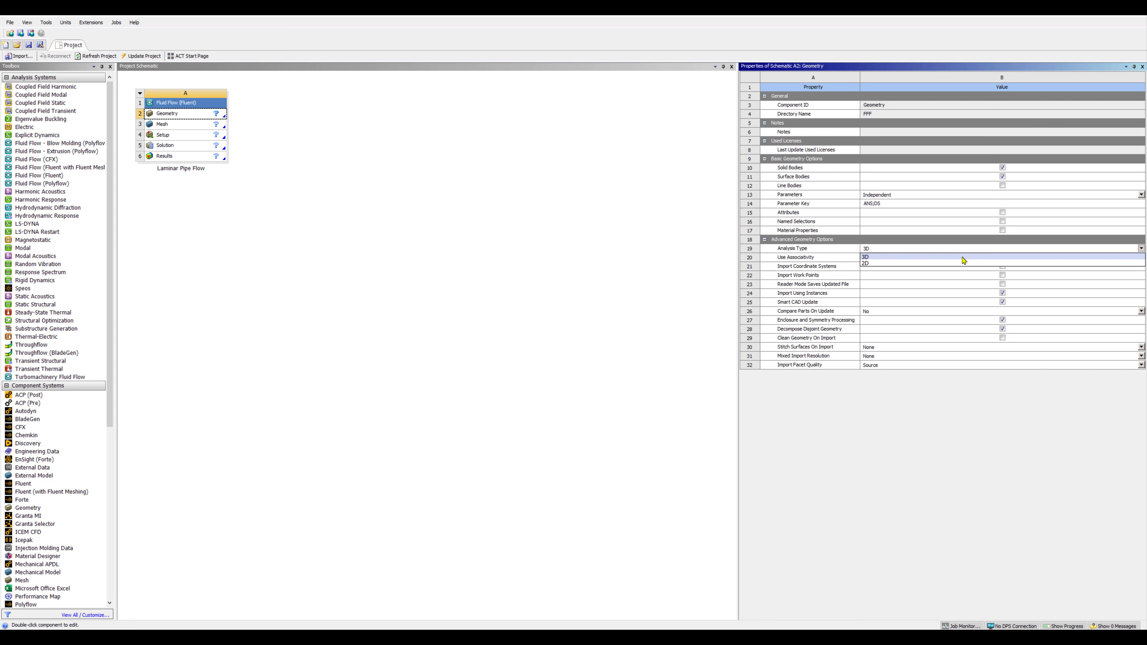
left_click(868, 263)
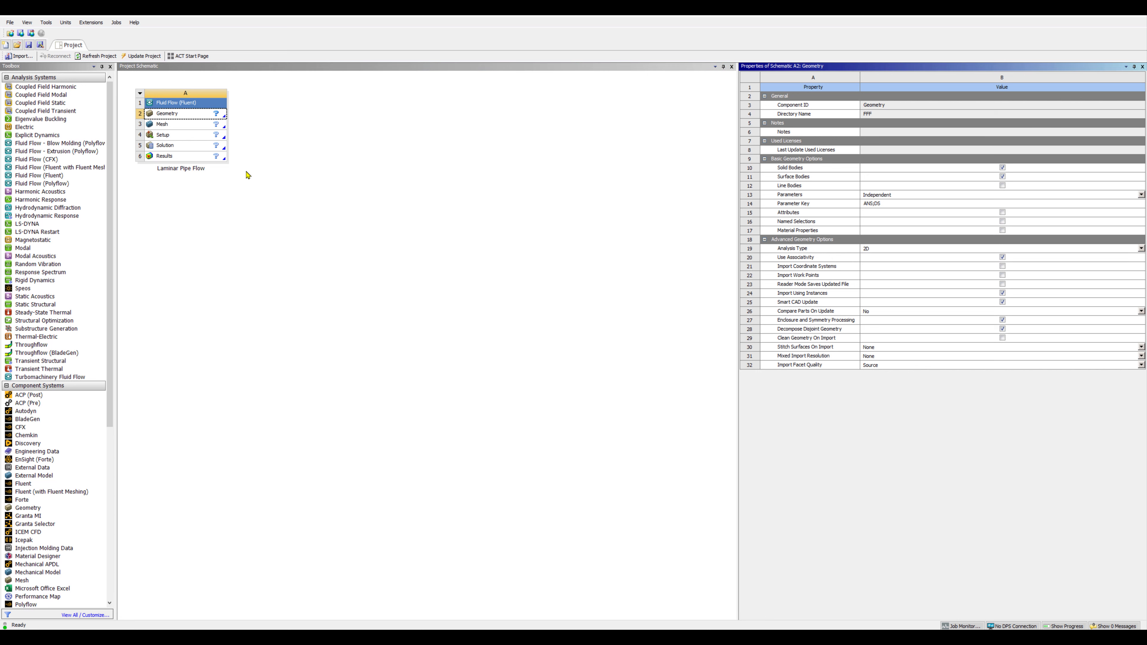
right_click(186, 113)
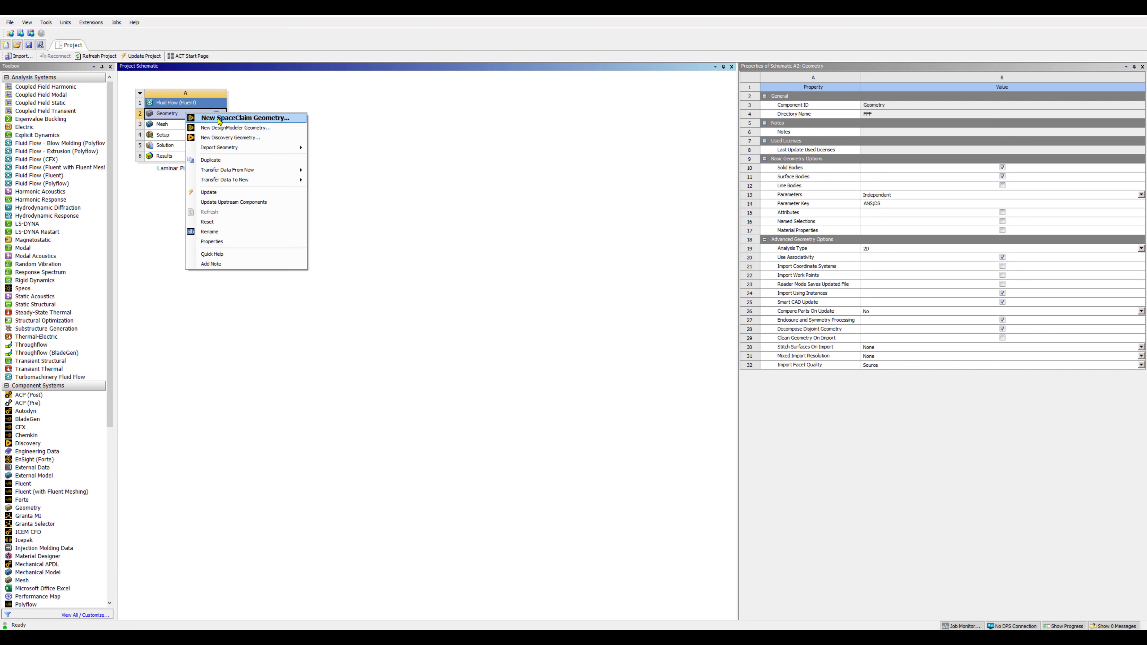
left_click(259, 119)
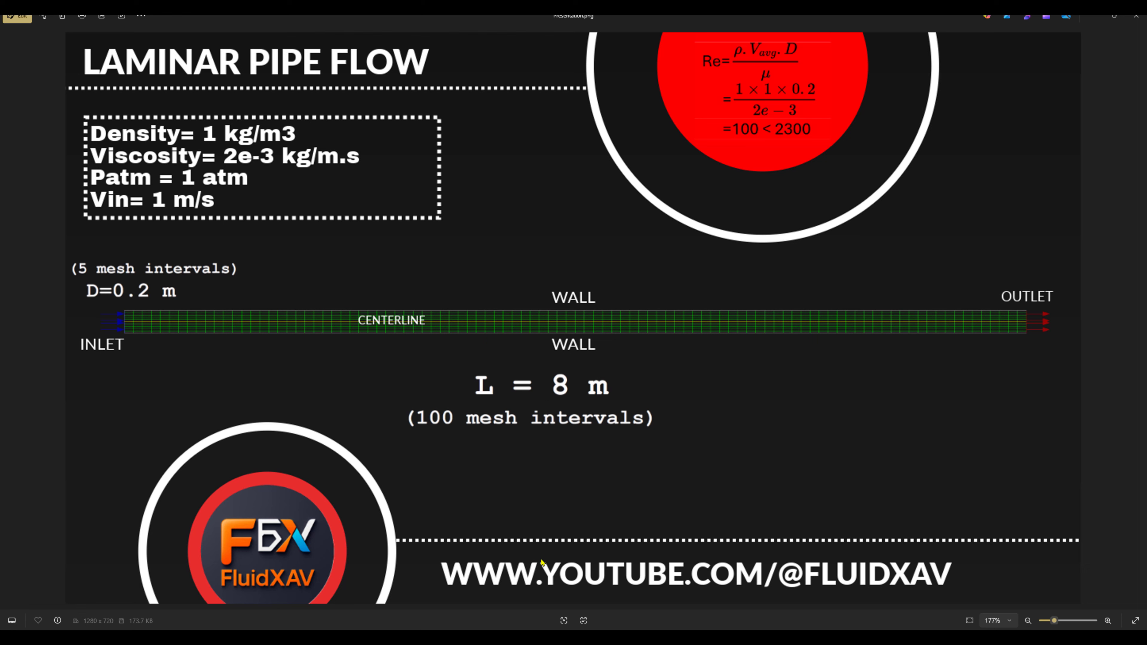
left_click(541, 452)
left_click(141, 295)
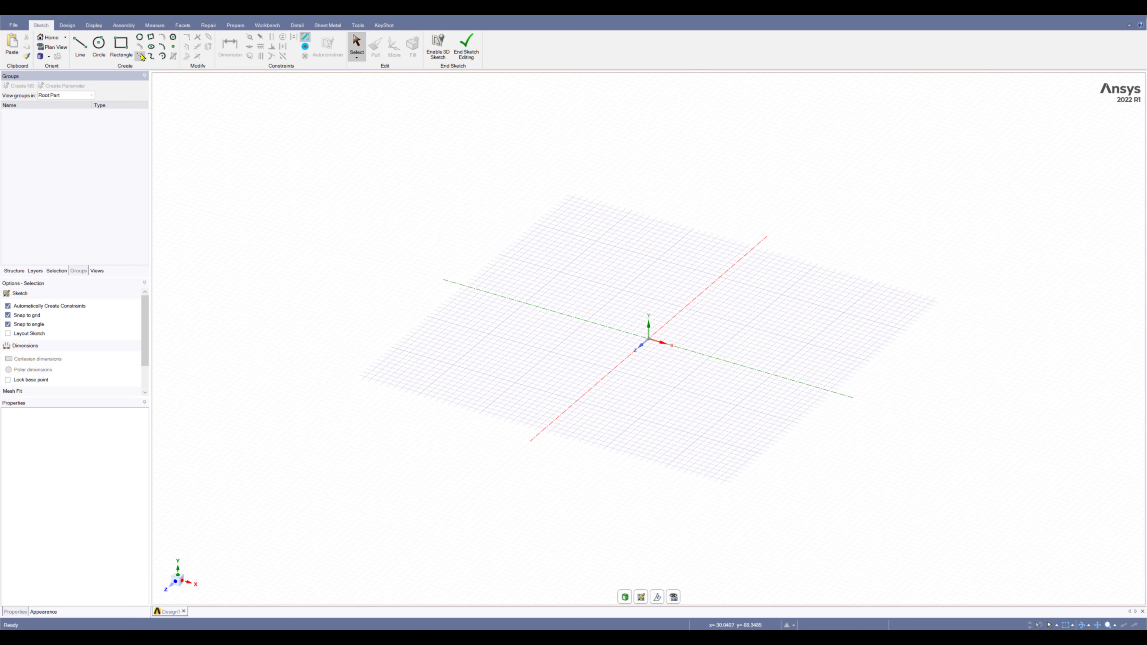
left_click(68, 26)
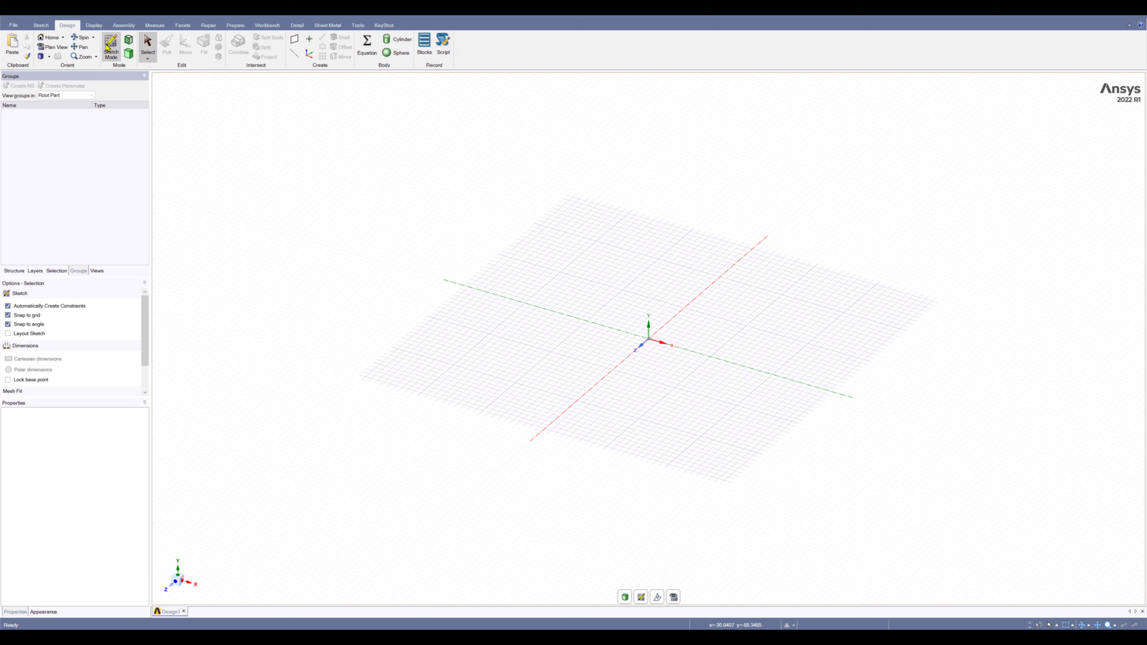
left_click(40, 26)
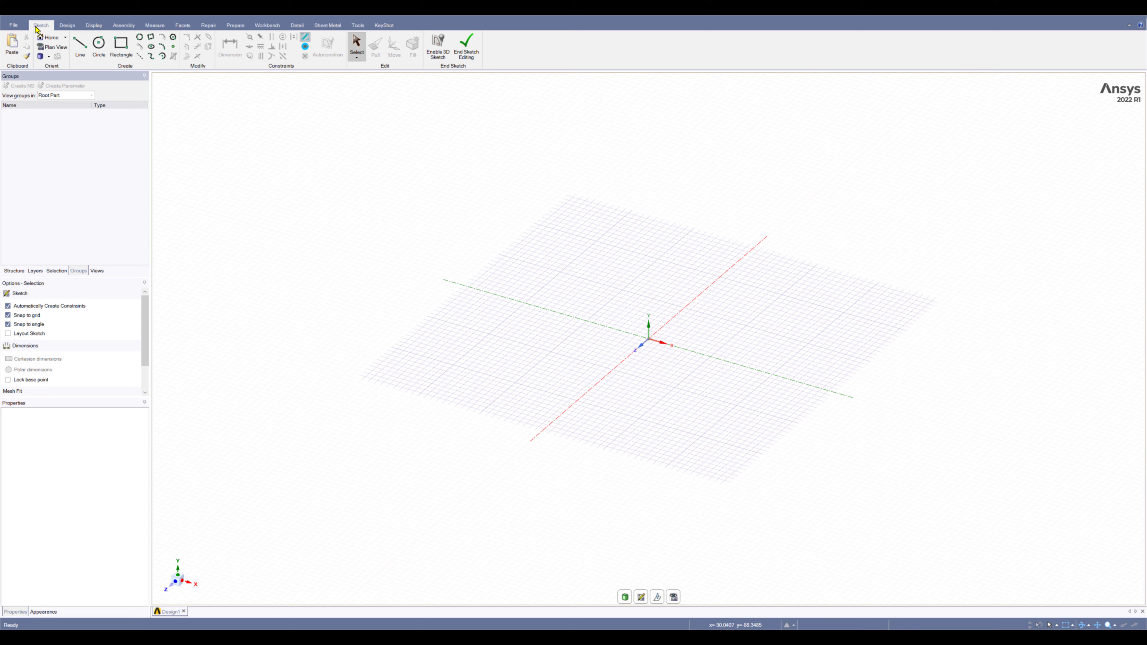
Place the sketch grid on the XY plane and show it in plan view for rectangle sketching.
left_click(122, 45)
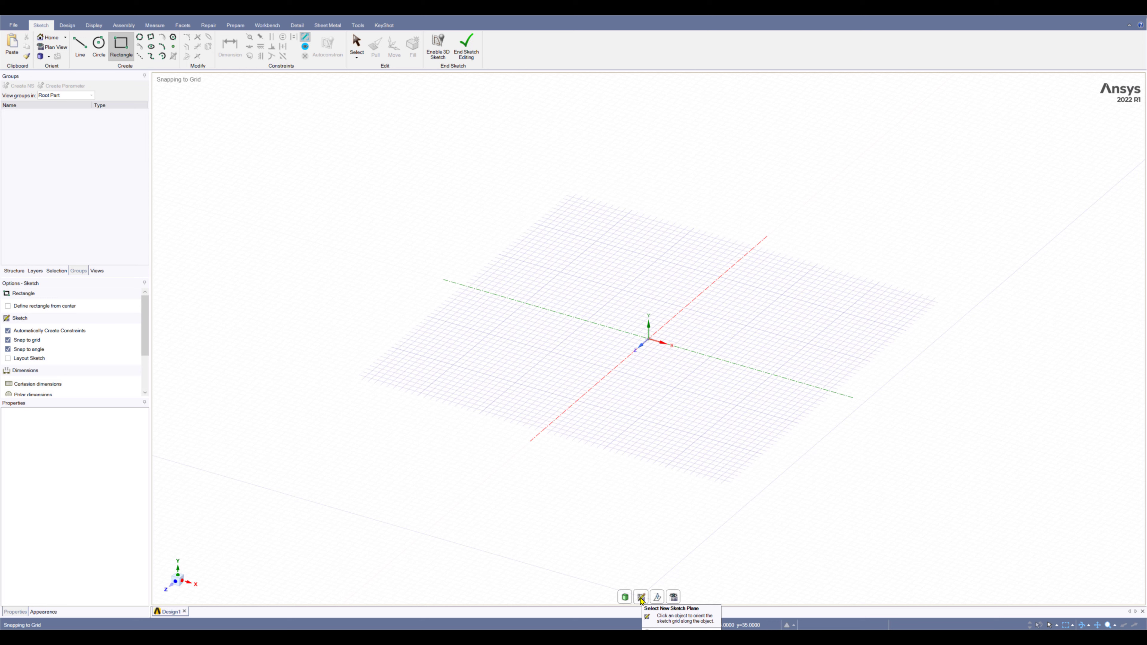
left_click(640, 598)
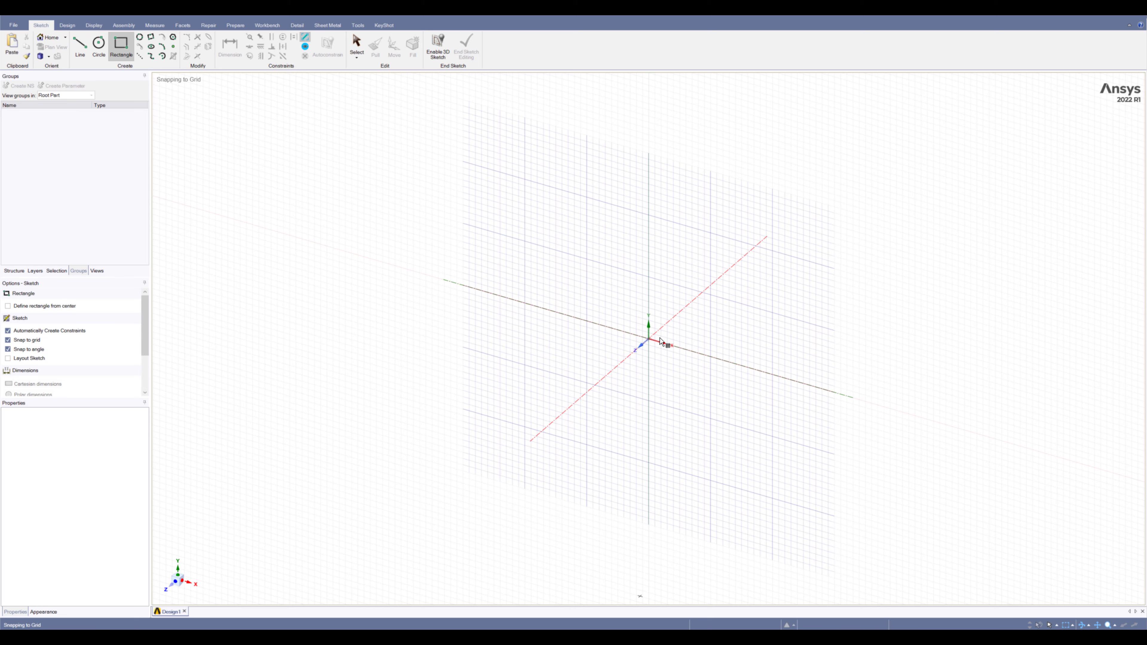
left_click(660, 341)
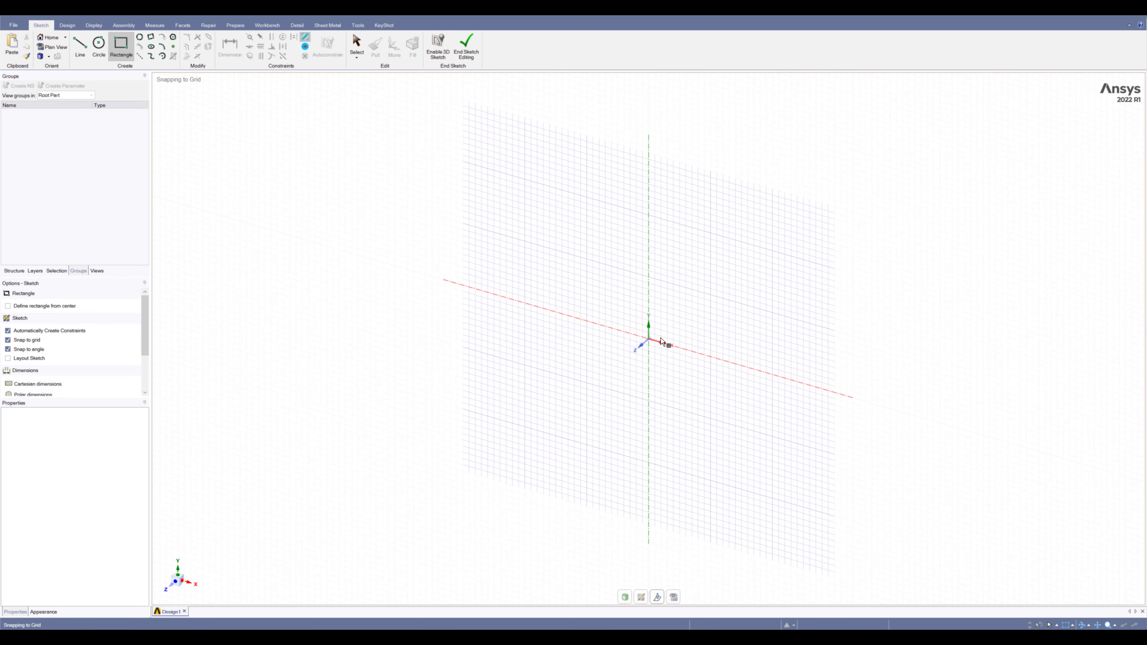
left_click(674, 598)
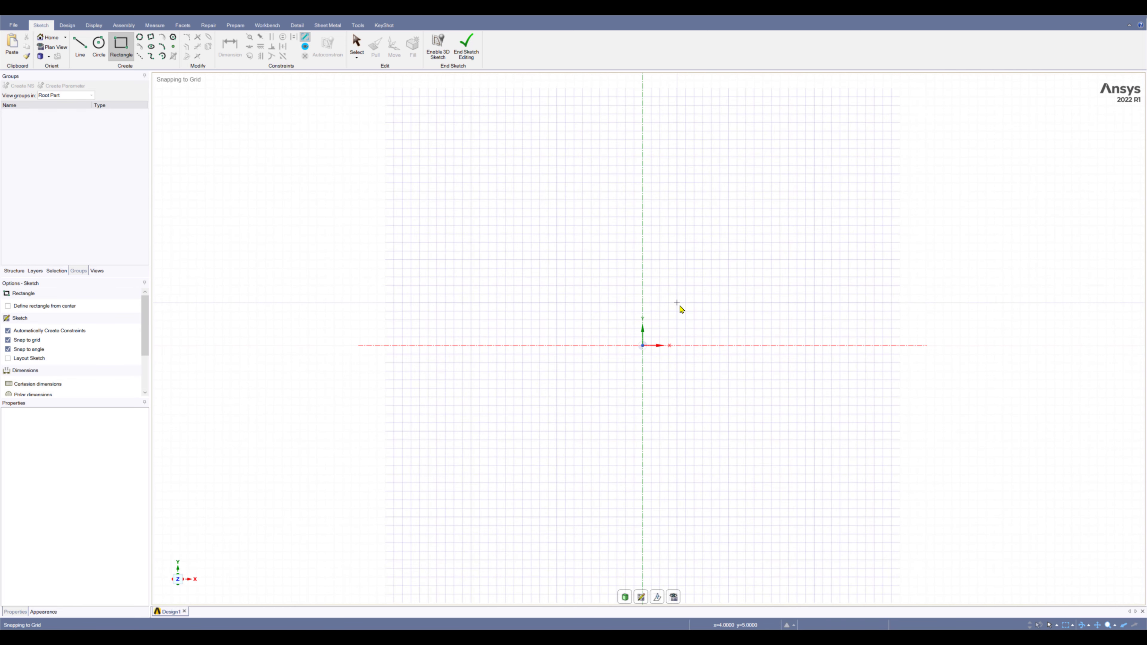
left_click(643, 345)
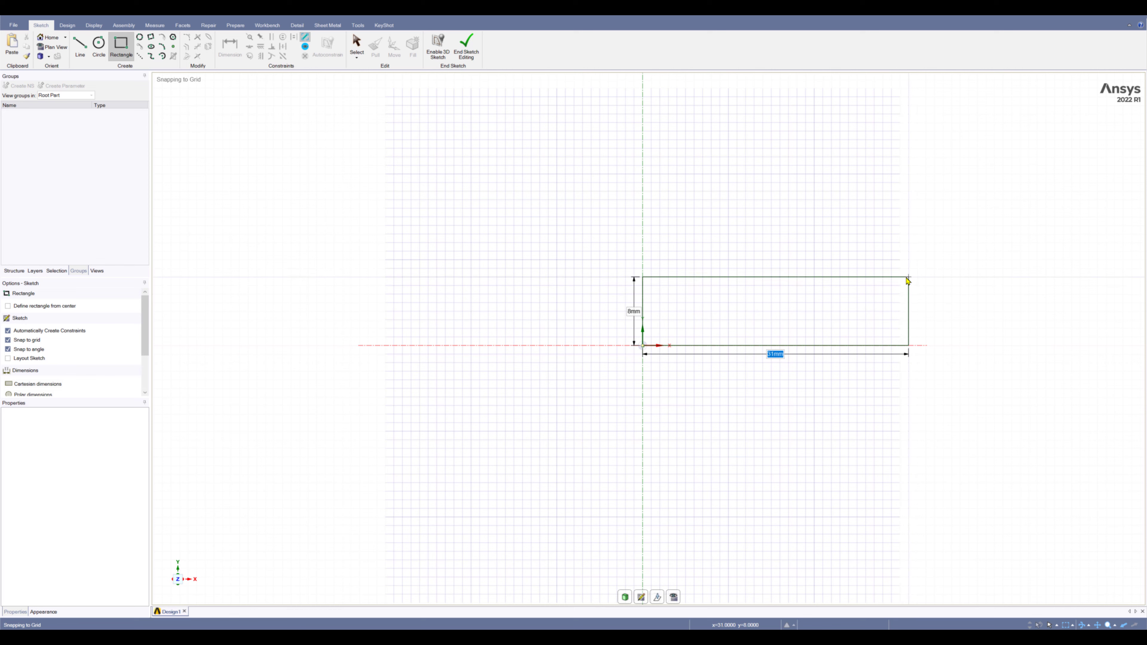
key("Escape")
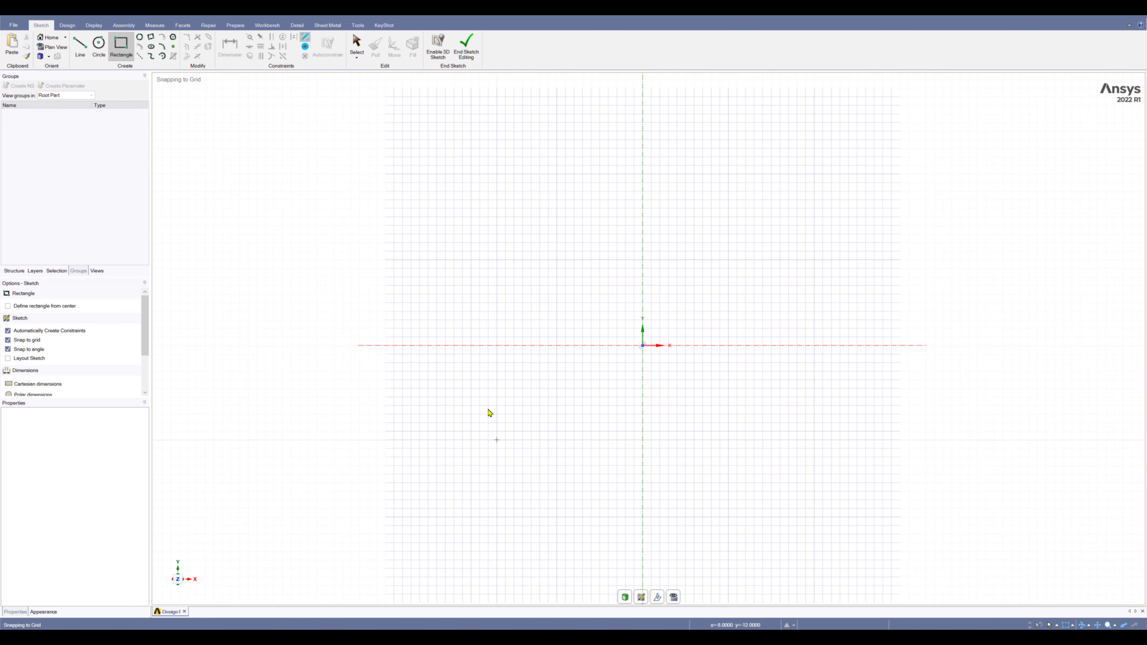
Change the document's length units to meters in the SpaceClaim options.
left_click(15, 26)
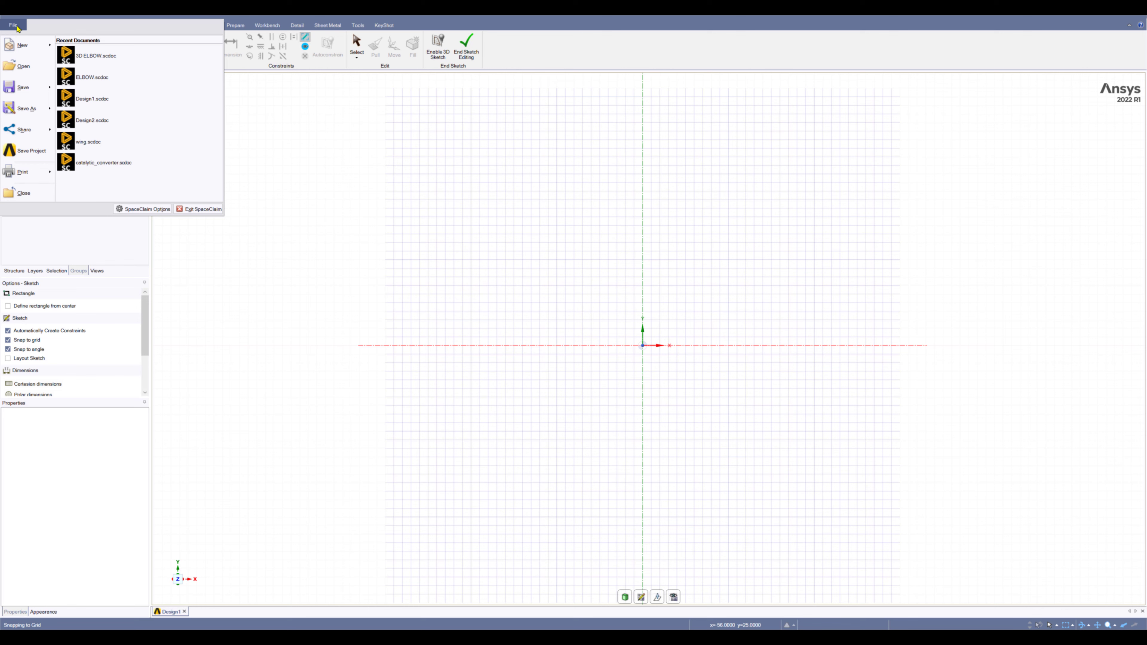
left_click(125, 209)
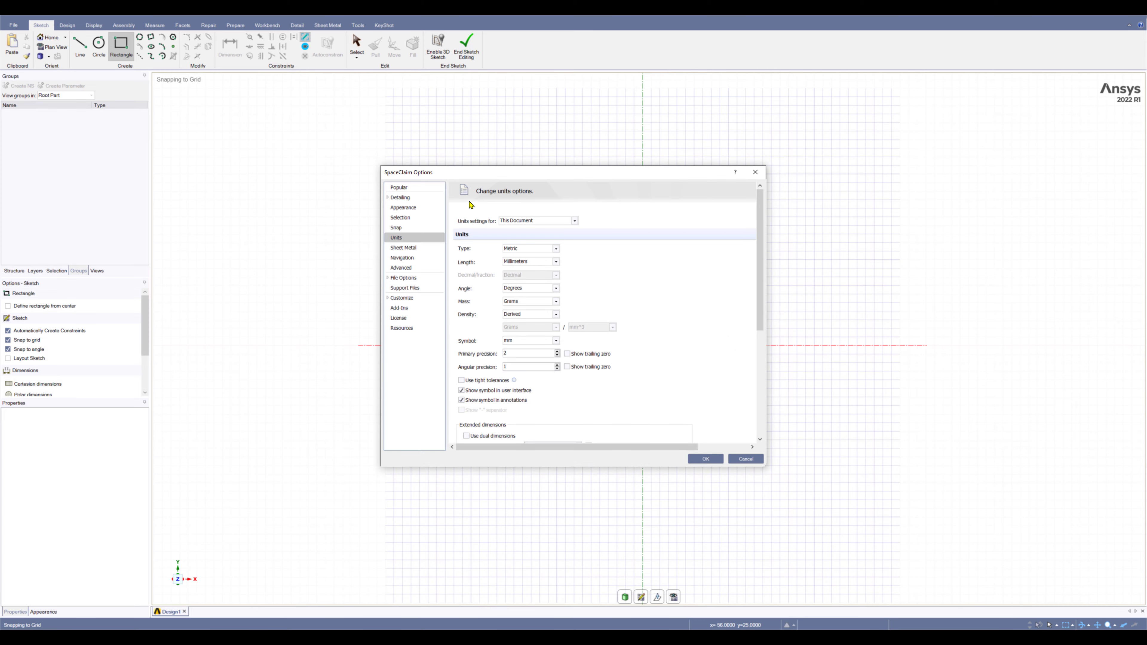
left_click_drag(464, 174, 386, 150)
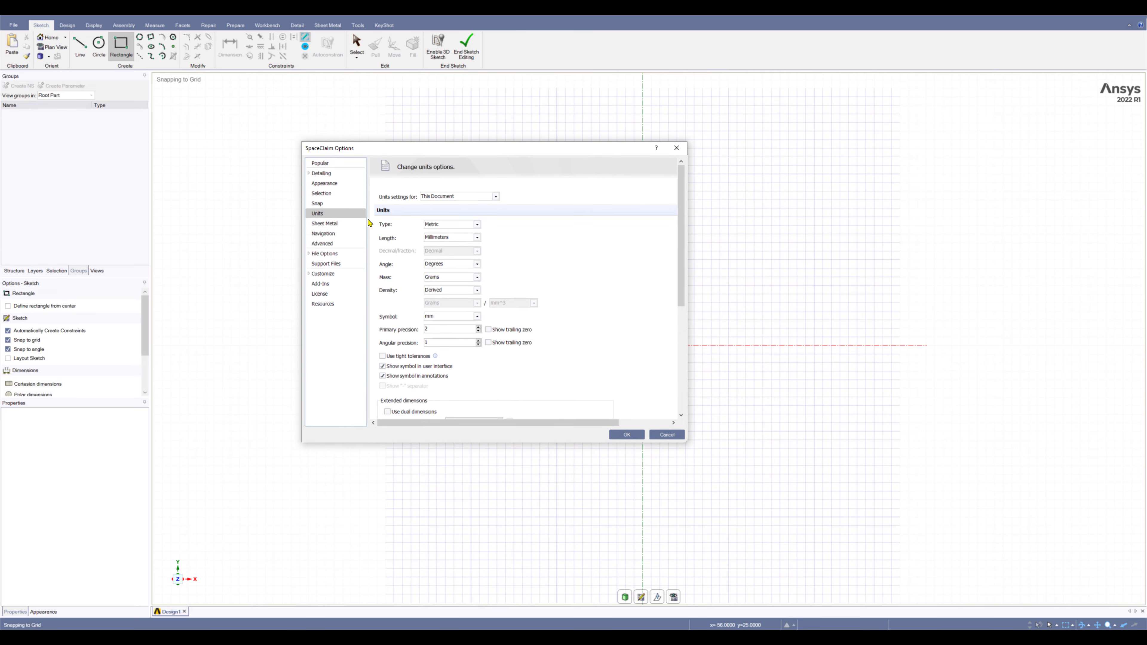
key("ctrl")
left_click(440, 238)
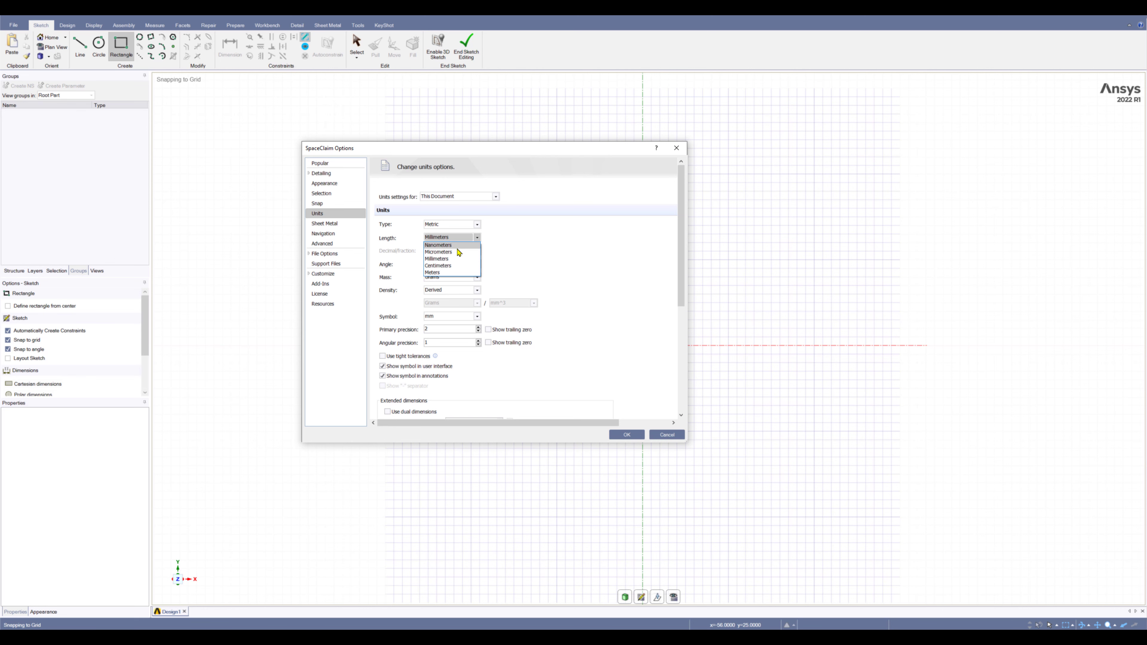
left_click(434, 272)
left_click(626, 434)
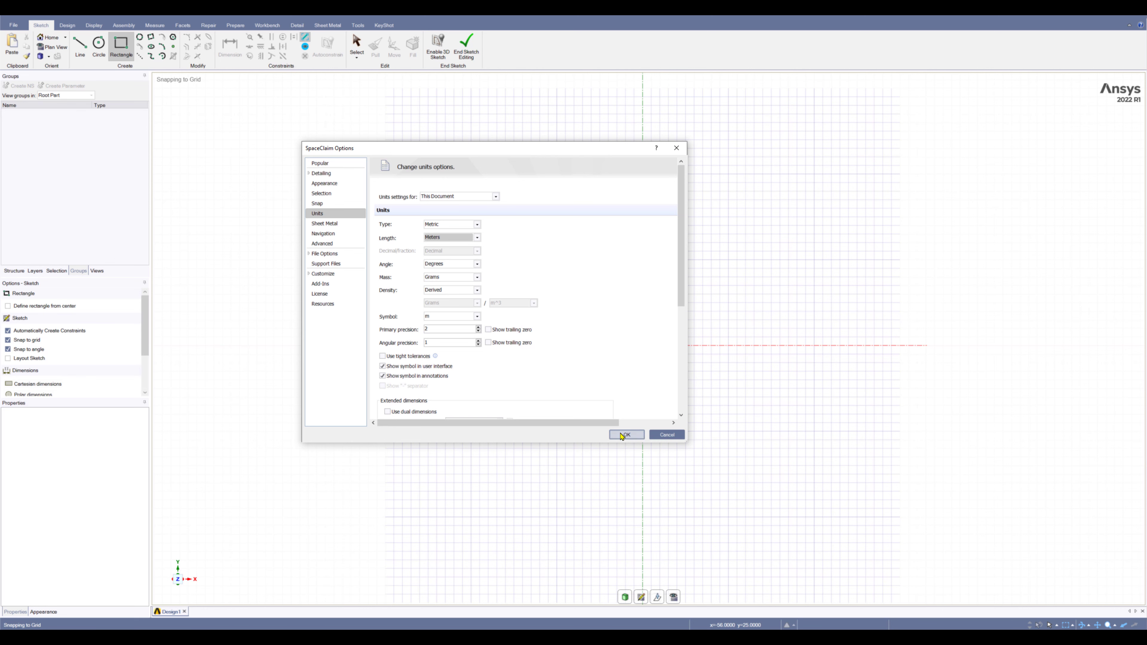
Sketch a rectangle starting at the origin, 8 m long along X and 0.1 m high.
left_click(122, 48)
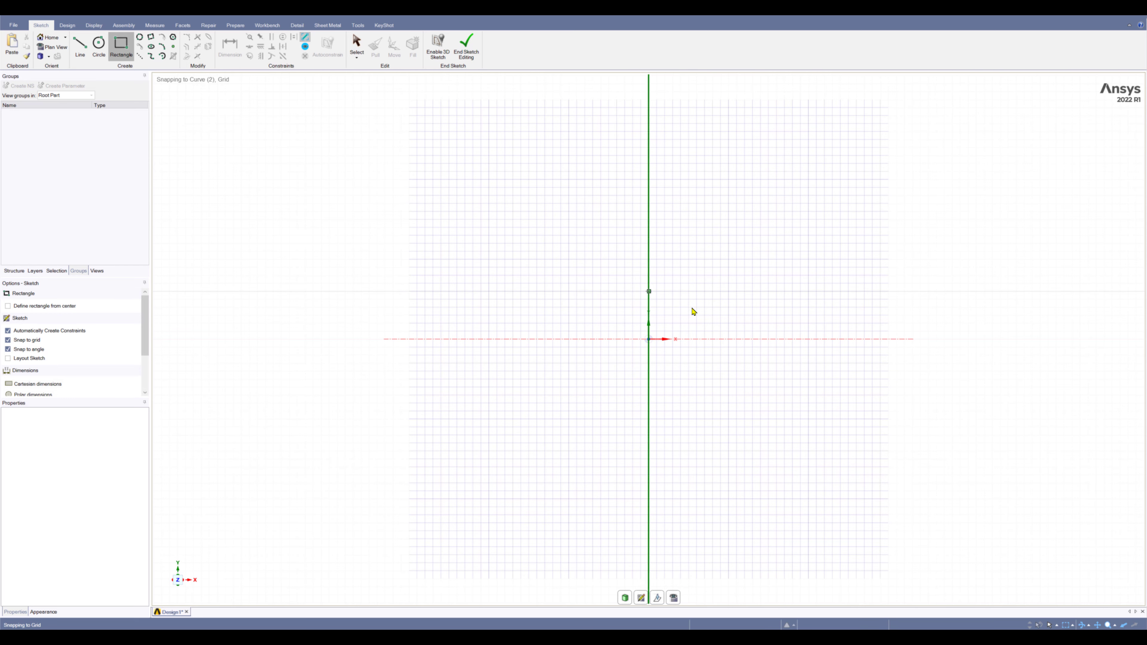
left_click(649, 339)
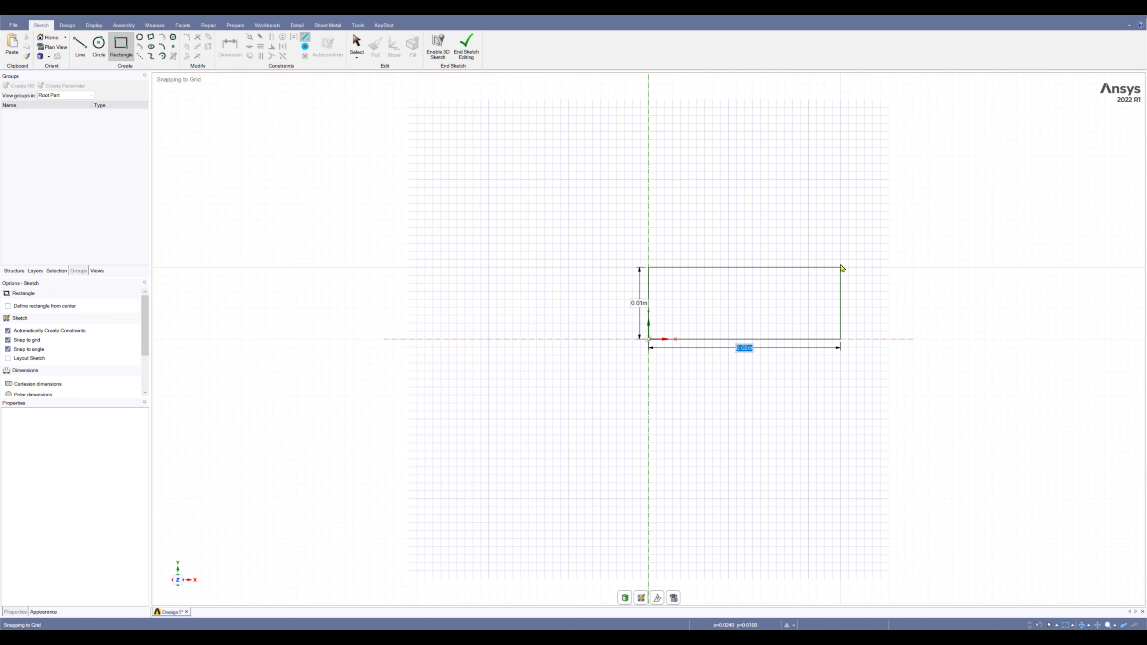
type("8")
key("Tab")
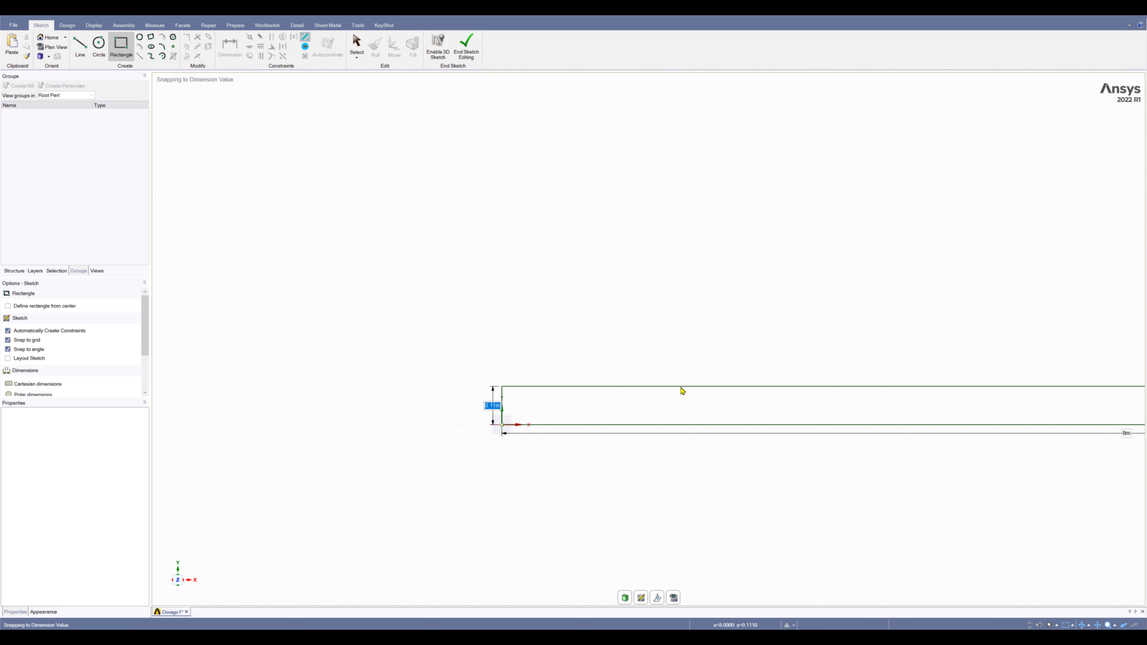
type("0.")
type("1")
key("BackSpace")
type("29")
key("Return")
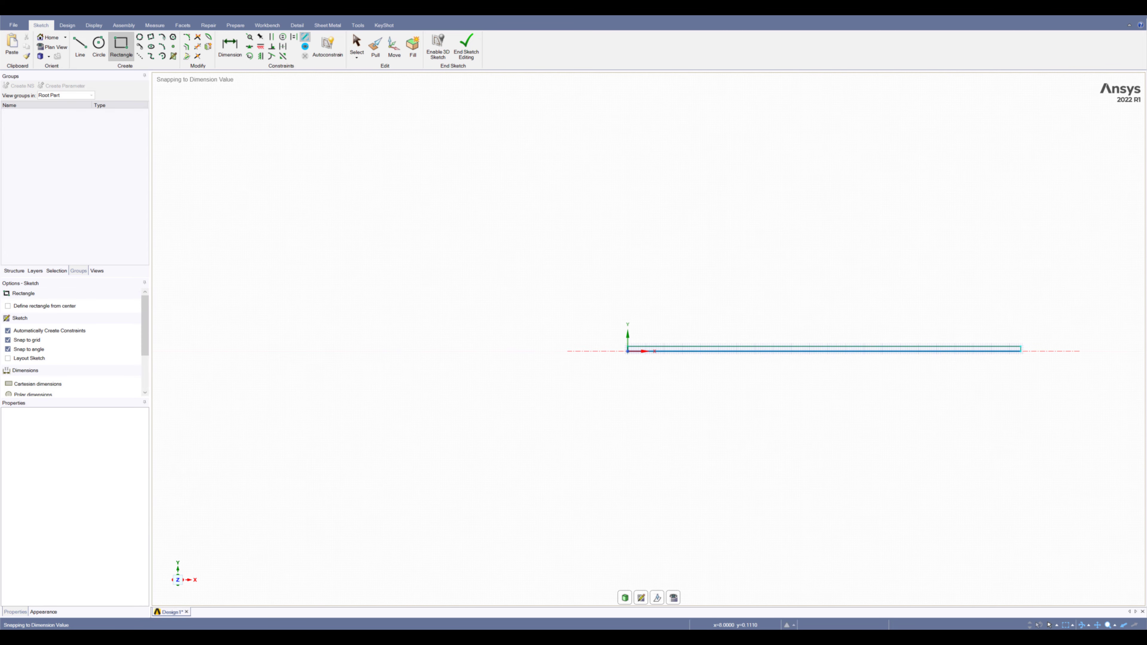
End sketch editing to turn the rectangle into a surface, and show it in the structure tree.
scroll(1086, 366, "up", 3)
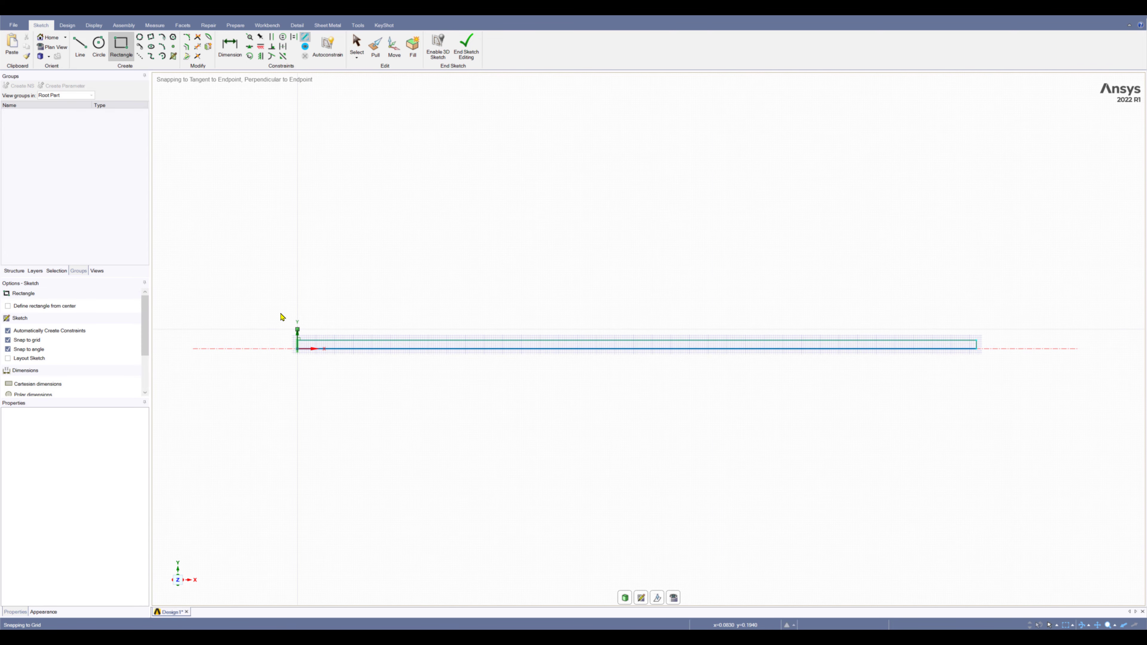
scroll(281, 317, "up", 1)
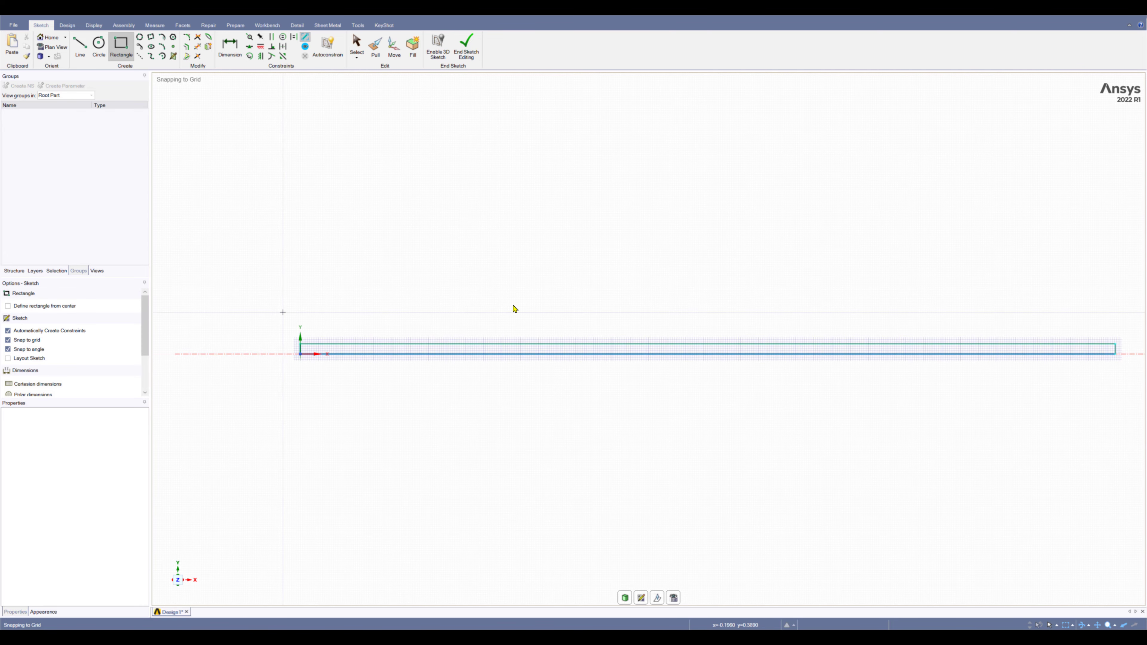
left_click(469, 55)
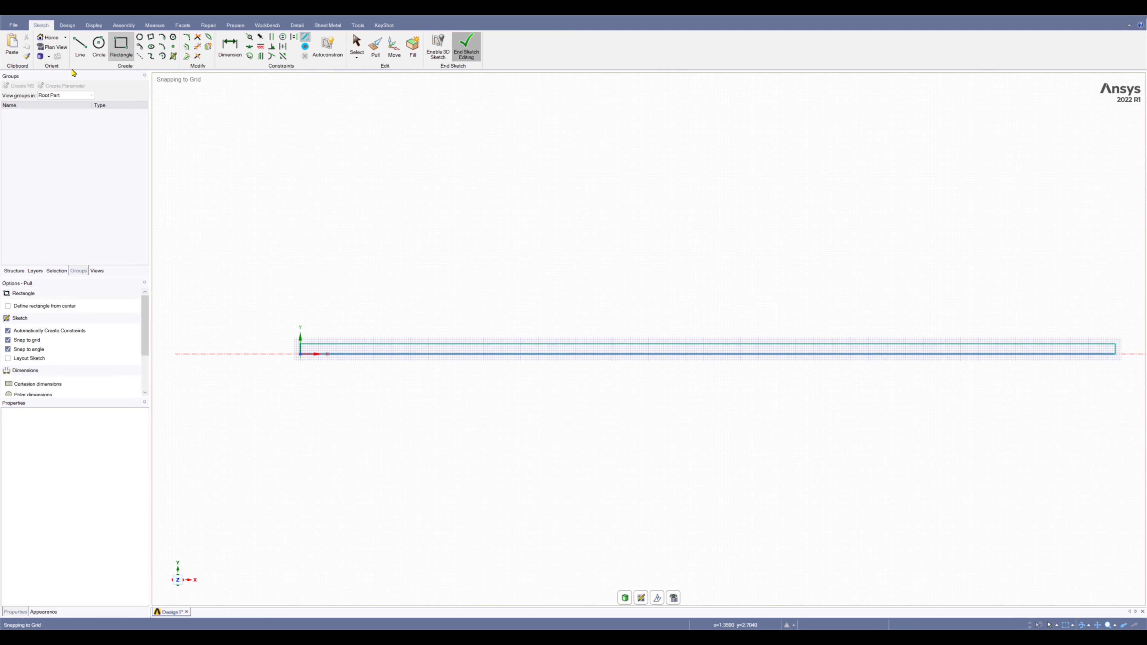
left_click(8, 273)
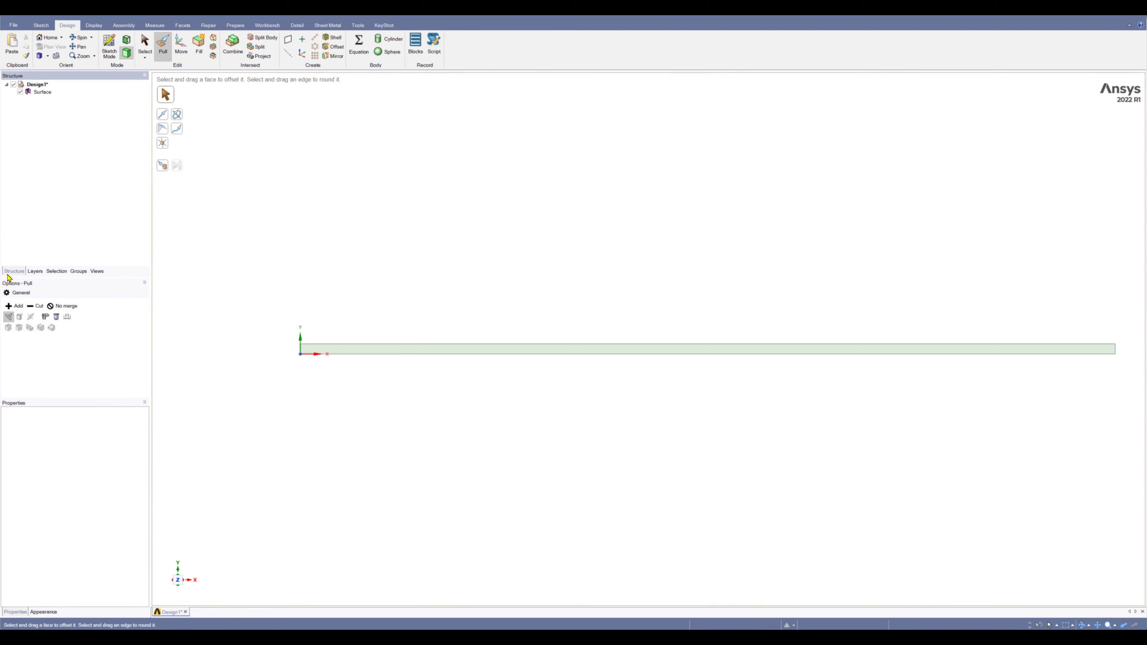
left_click(41, 93)
left_click(435, 335)
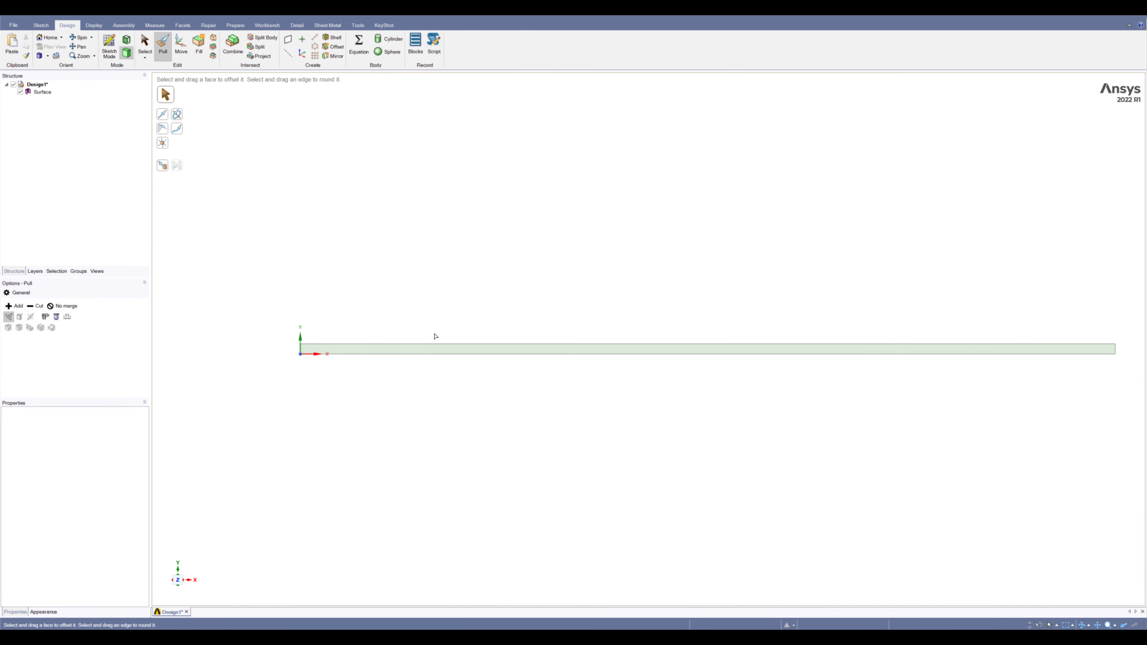
scroll(365, 351, "up", 2)
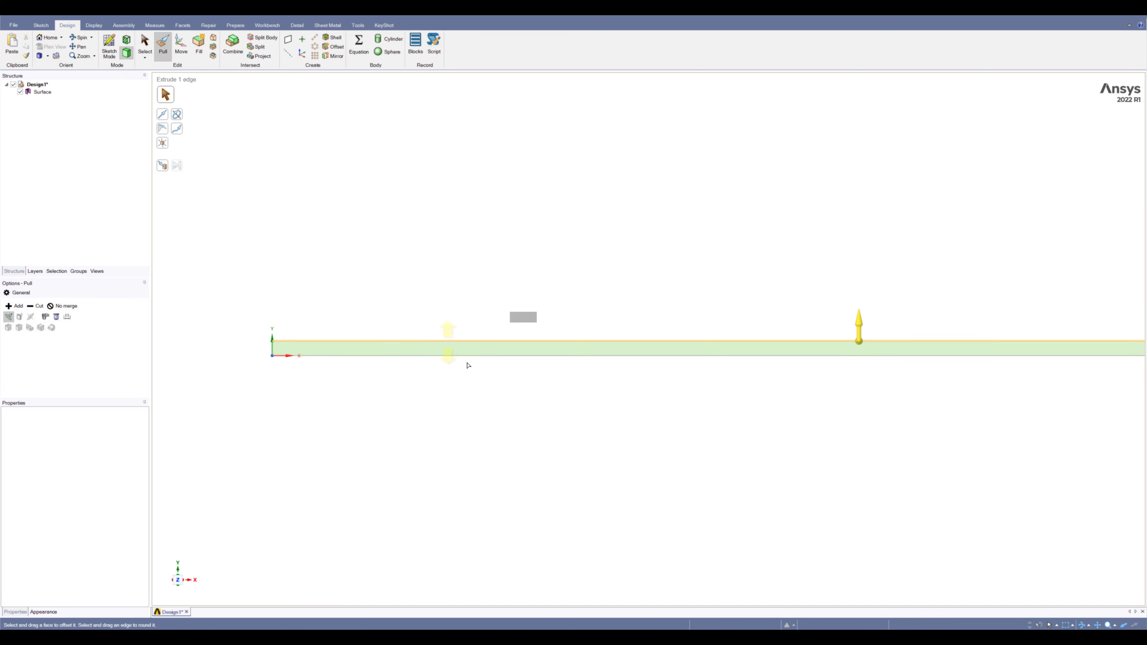
scroll(505, 399, "down", 2)
middle_click_drag(705, 467, 633, 458, "shift")
left_click(423, 349)
left_click(420, 291)
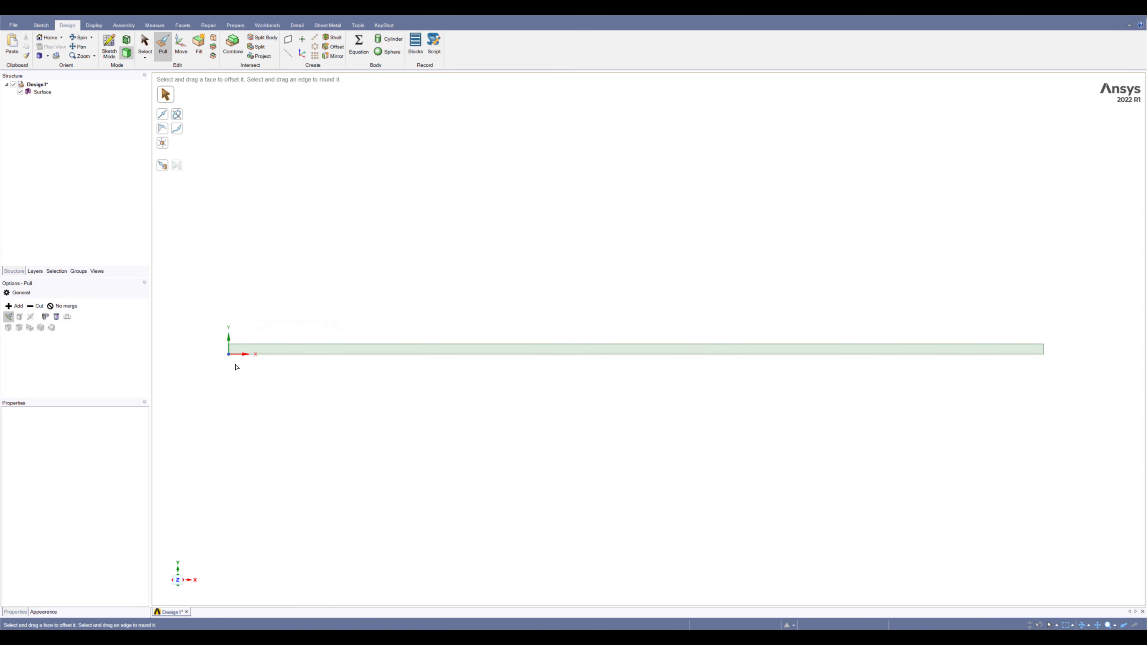
Measure the length of the rectangle's lower edge along the X axis.
left_click(289, 352)
left_click(681, 361)
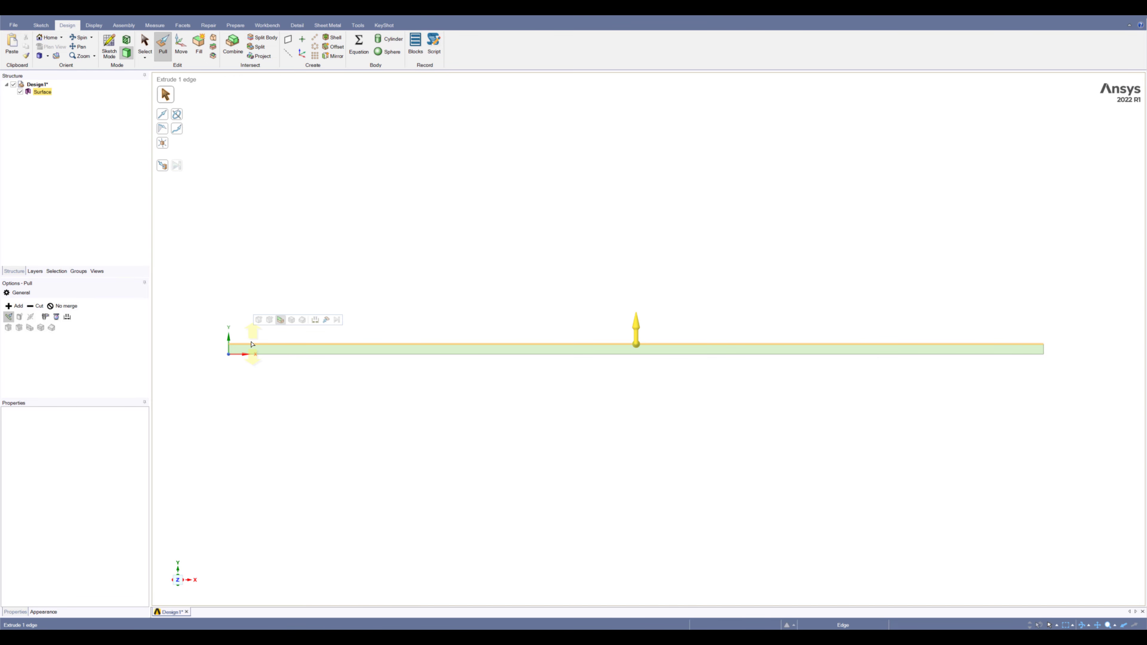
left_click(227, 359)
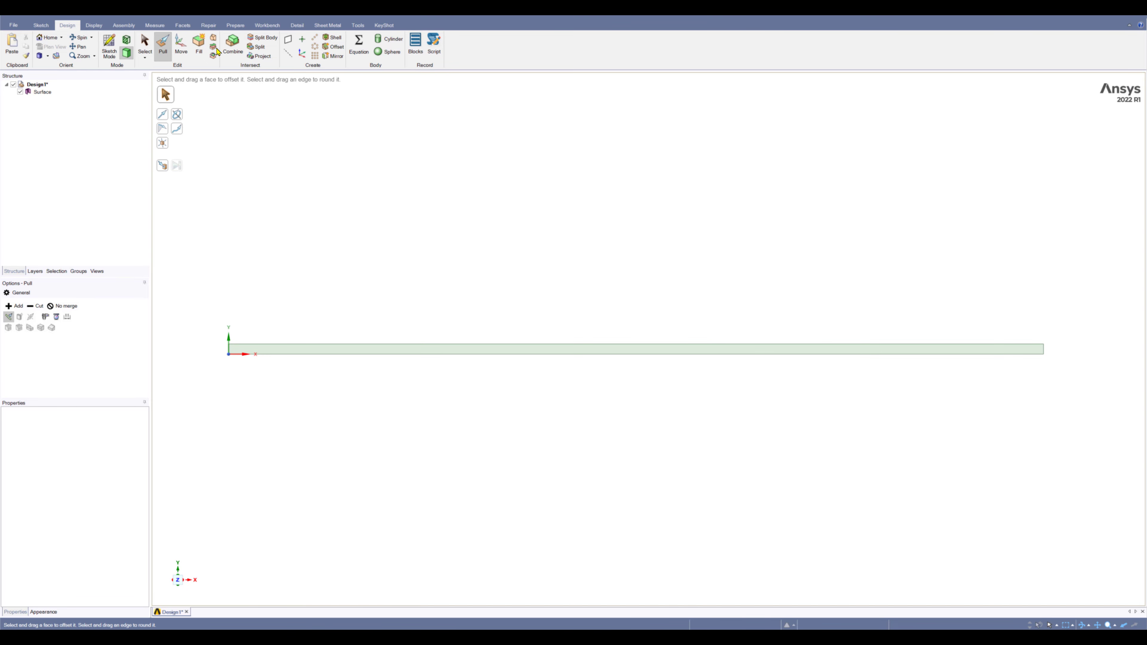
left_click(154, 25)
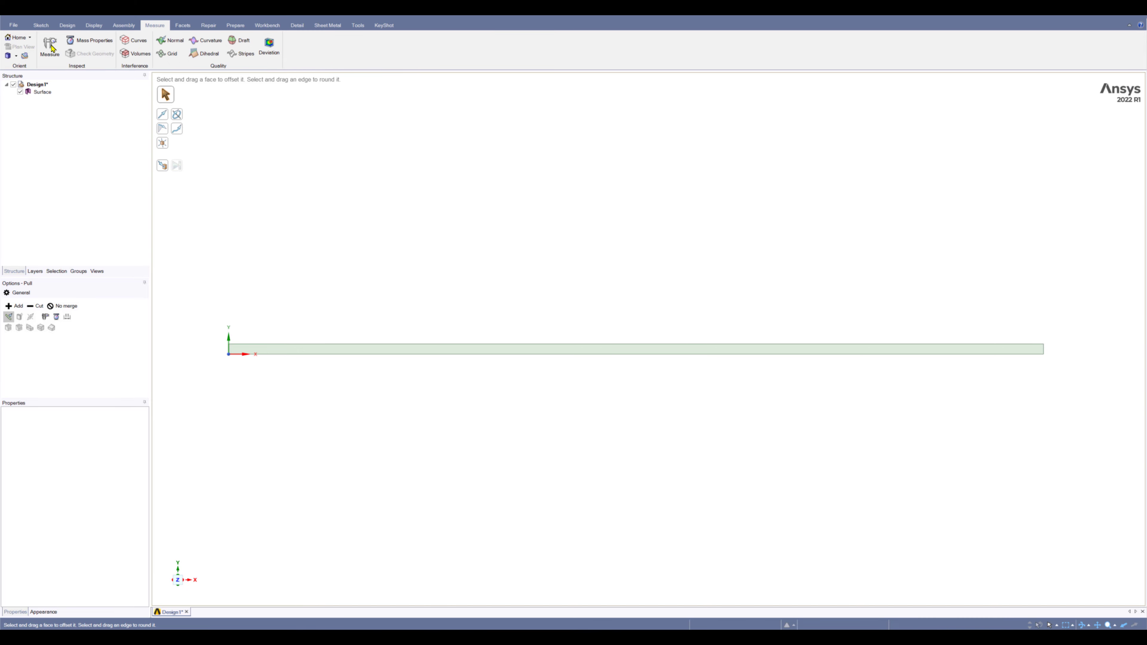
left_click(49, 48)
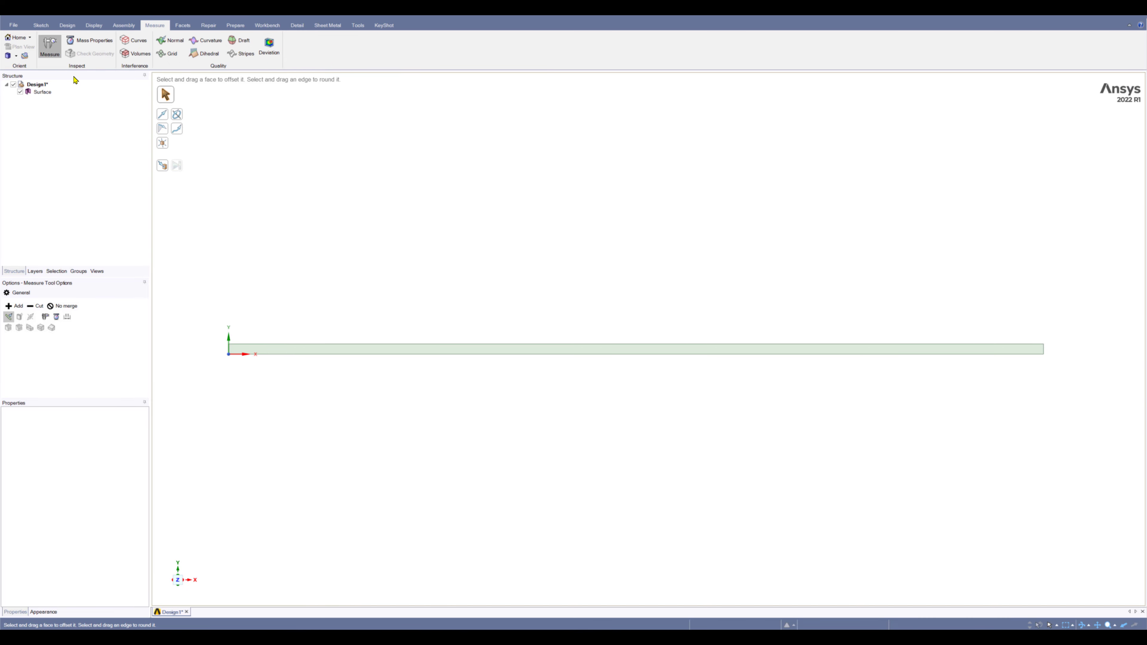
left_click(280, 355)
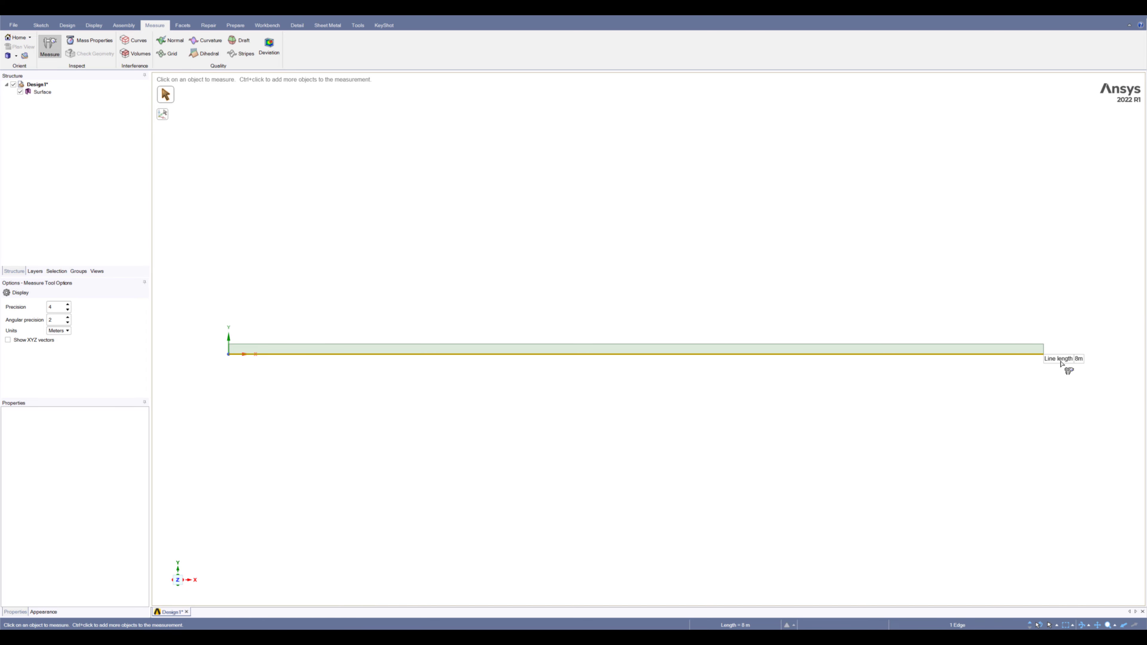
Measure the rectangle's short vertical edge at the origin and leave the Measure tool.
scroll(223, 357, "up", 1)
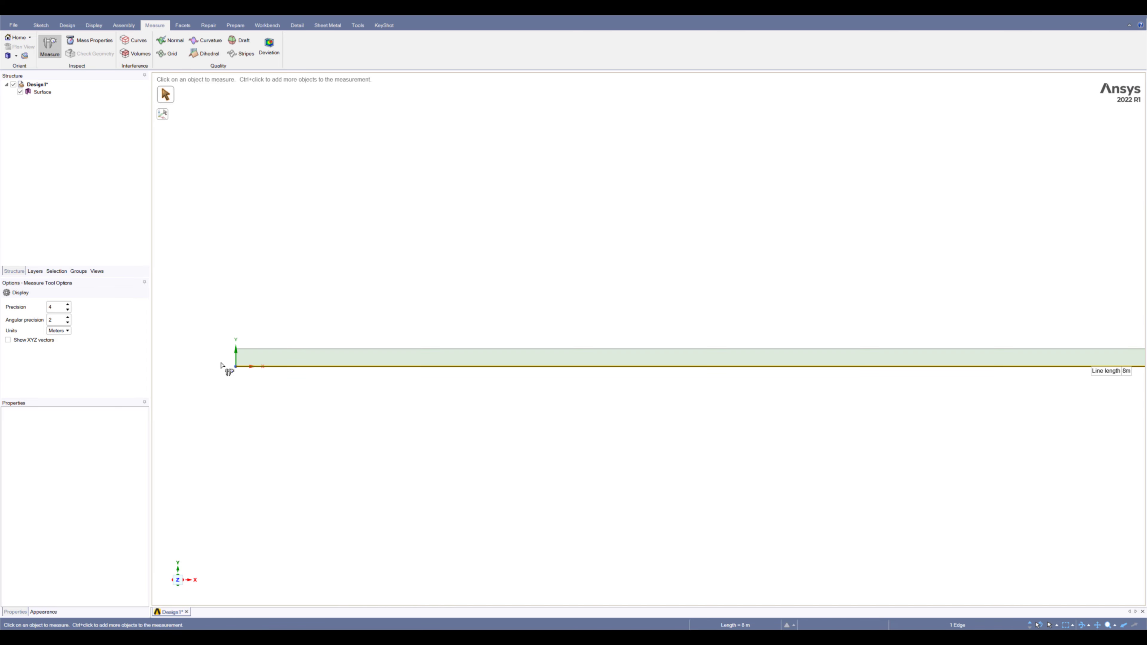
scroll(226, 367, "up", 2)
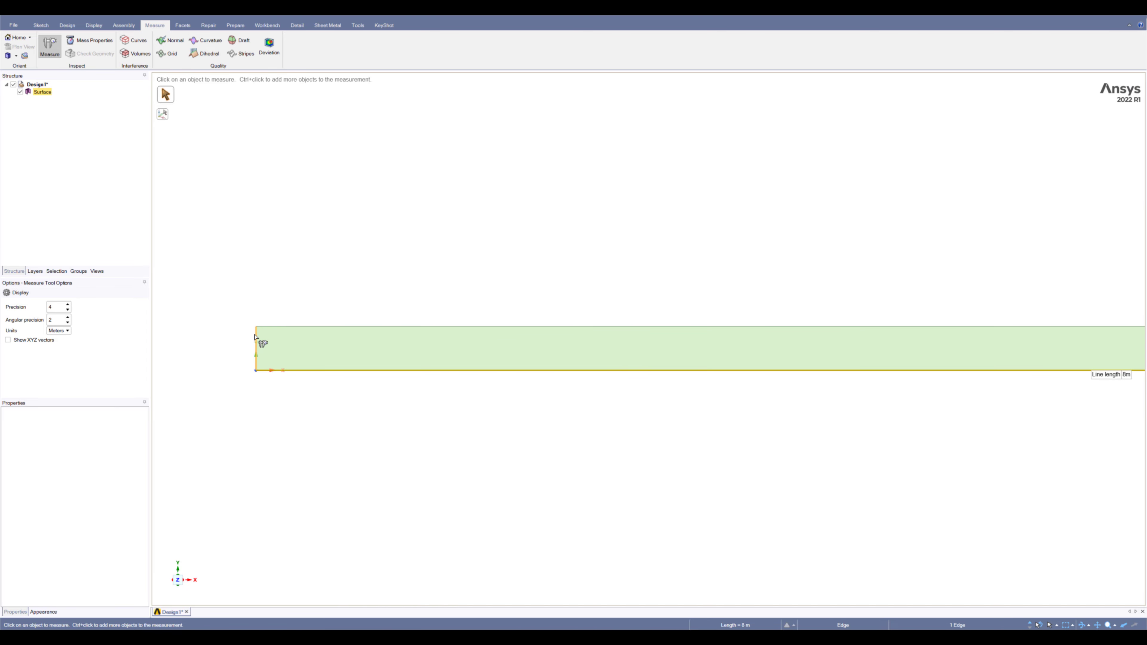
left_click(255, 341)
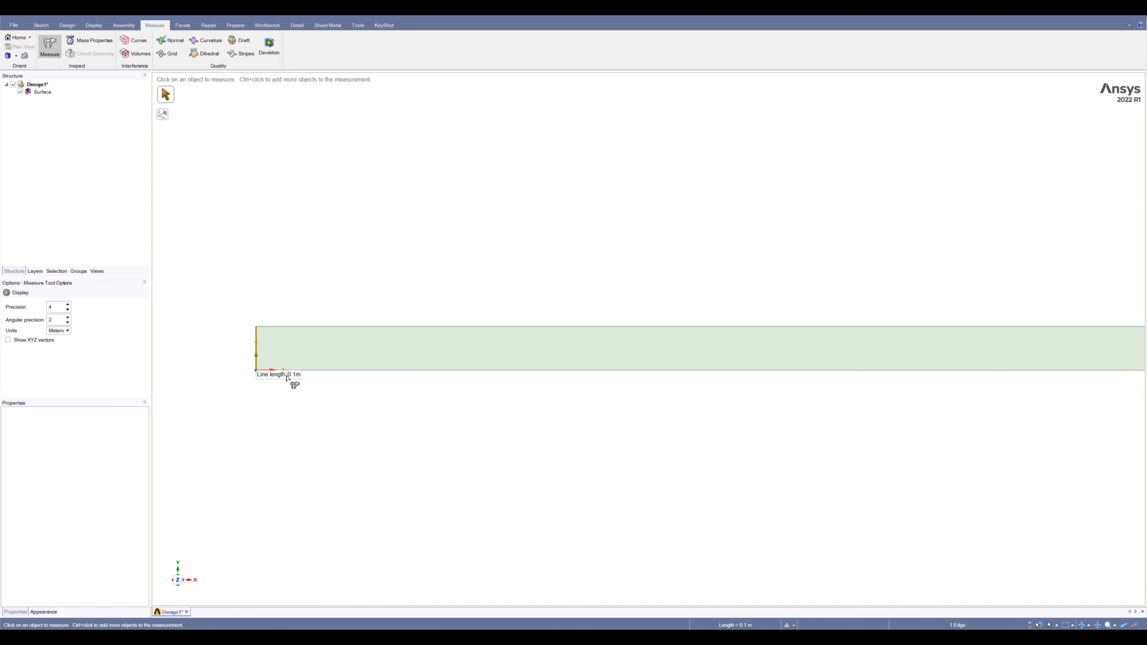
mouse_move(263, 381)
left_click(292, 380)
left_click(296, 442)
key("p")
key("s")
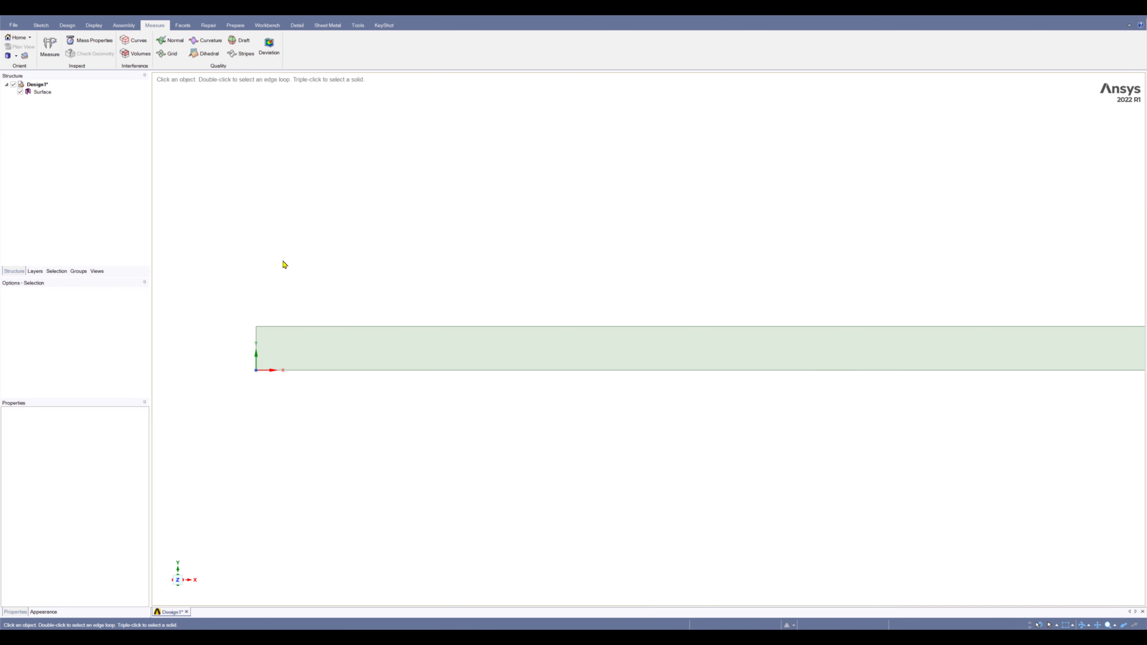
scroll(282, 263, "down", 4)
scroll(722, 292, "down", 3)
scroll(958, 206, "down", 2)
middle_click_drag(972, 223, 692, 297, "ctrl")
scroll(589, 316, "up", 1)
scroll(590, 315, "up", 1)
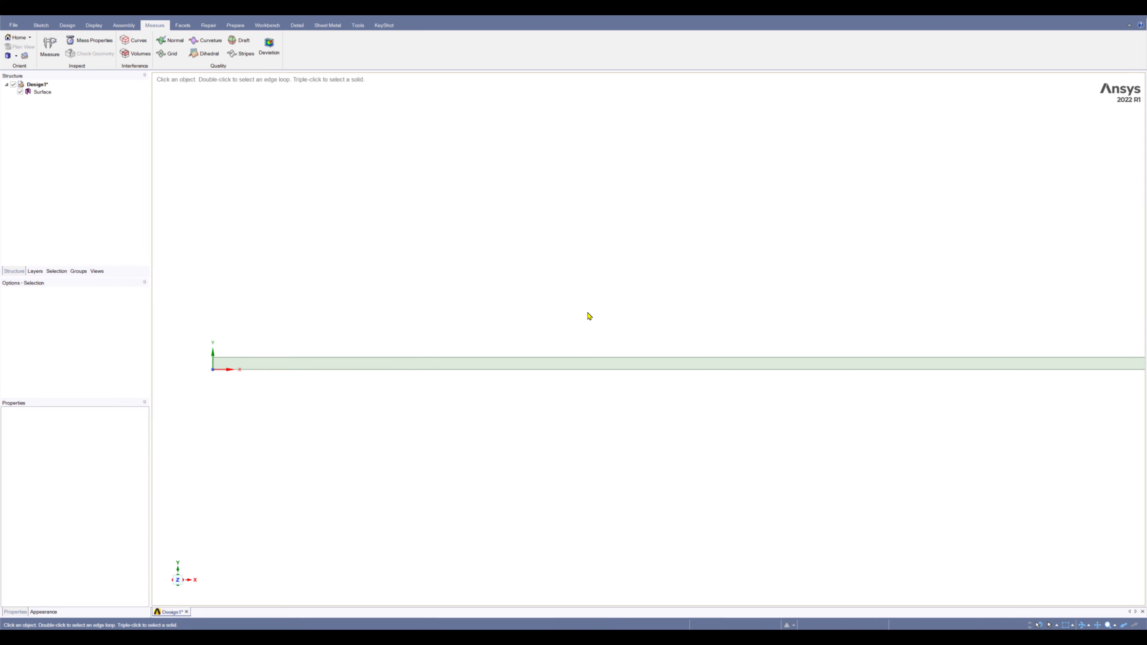
scroll(587, 317, "down", 1)
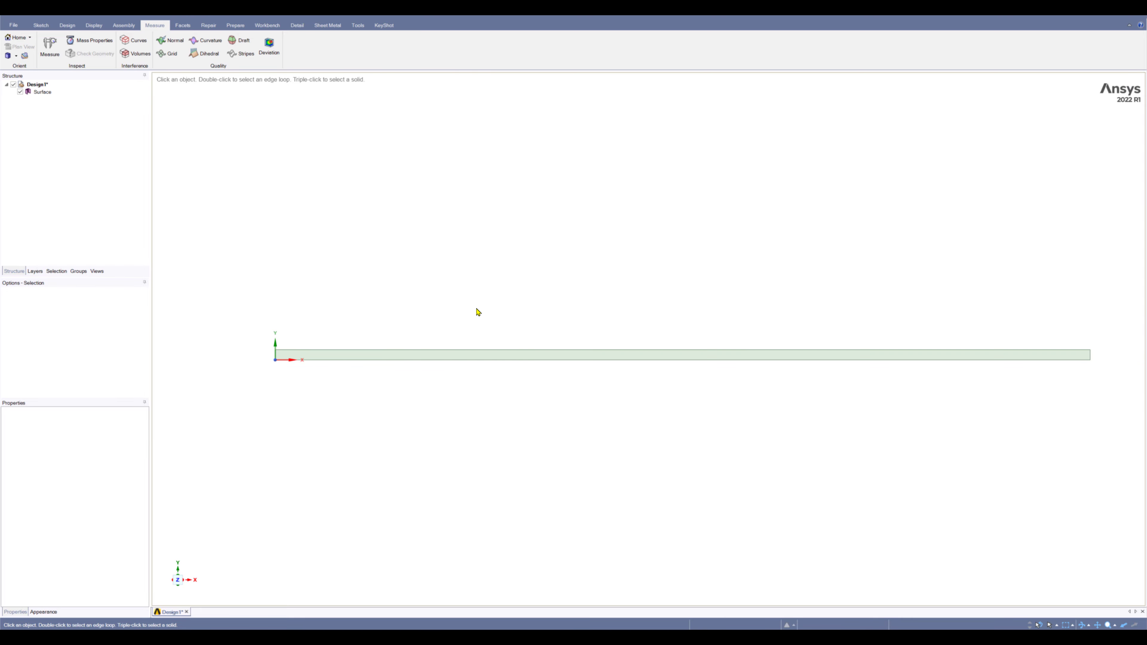
middle_click_drag(508, 308, 455, 297, "ctrl")
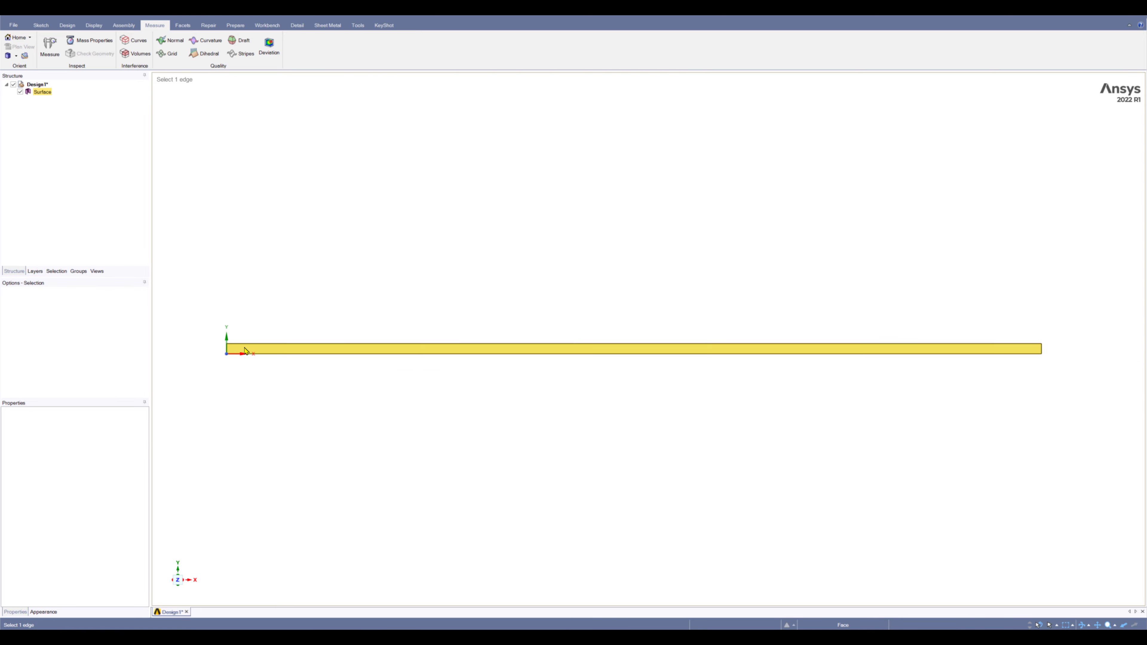
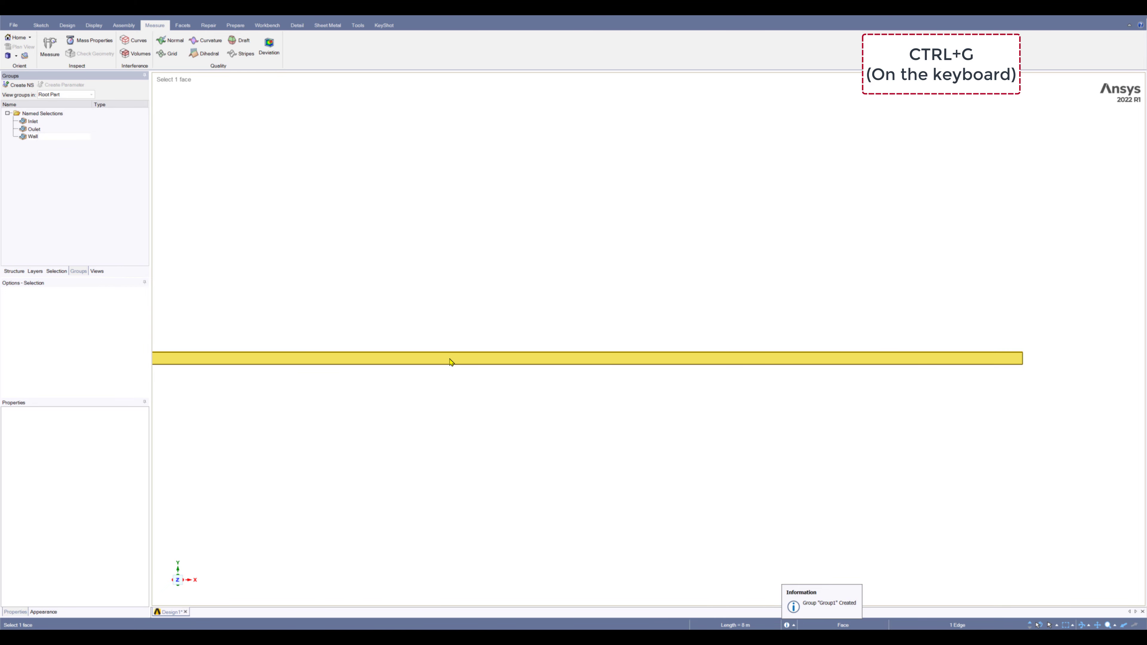
Create a named selection called Centerline from the rectangle's lower long edge.
left_click(405, 358)
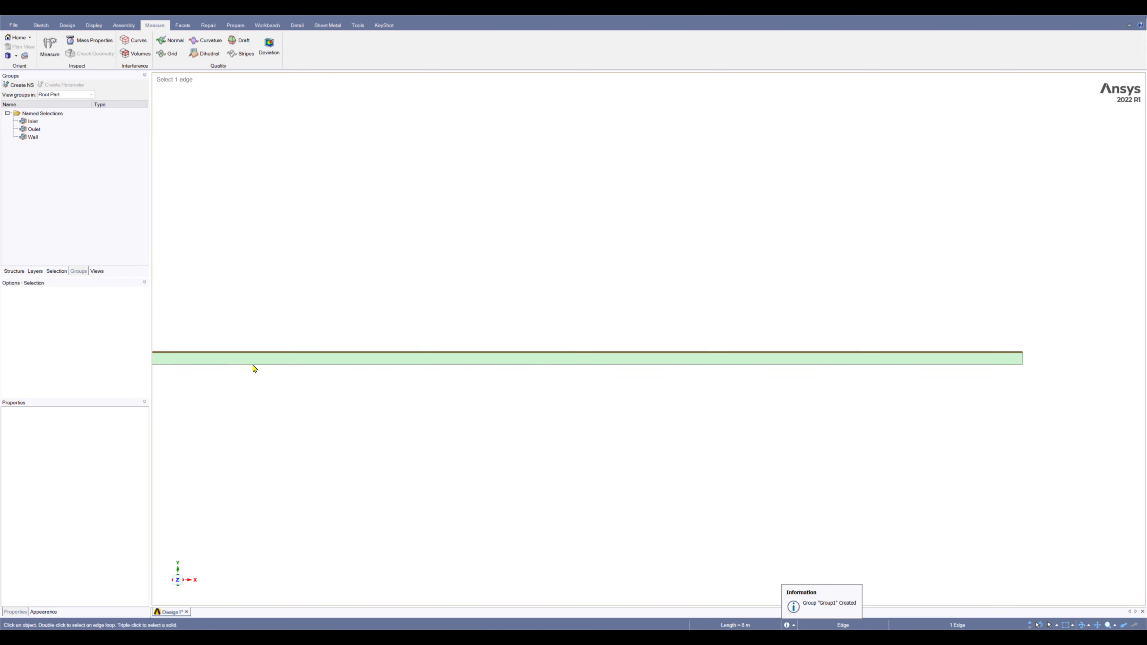
left_click(306, 366)
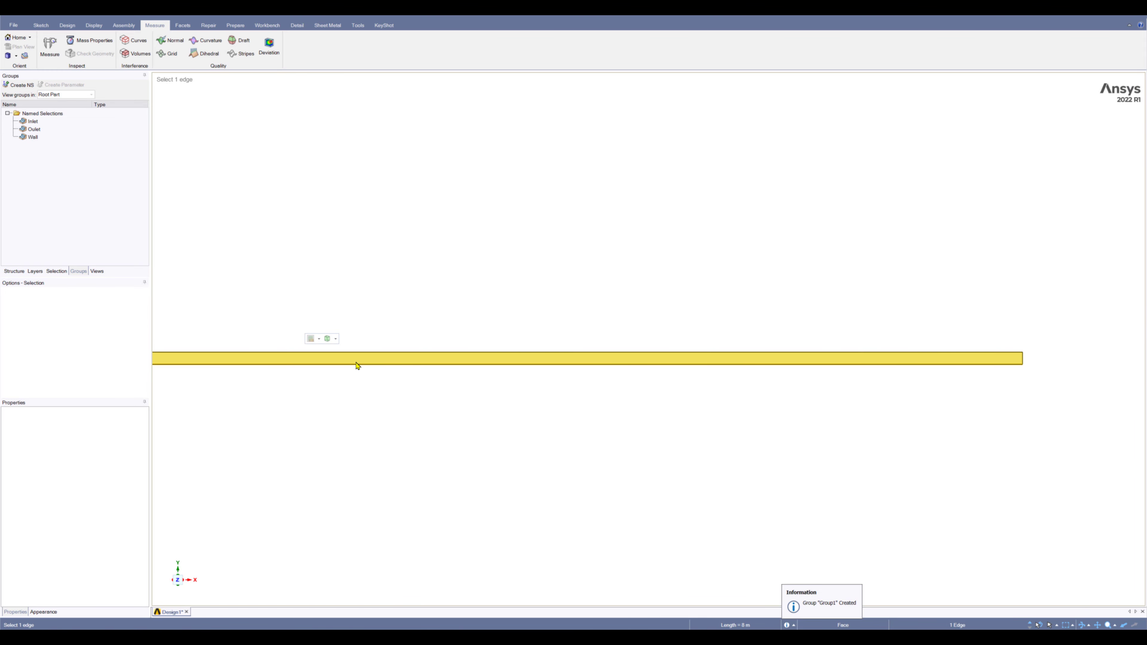
key("ctrl")
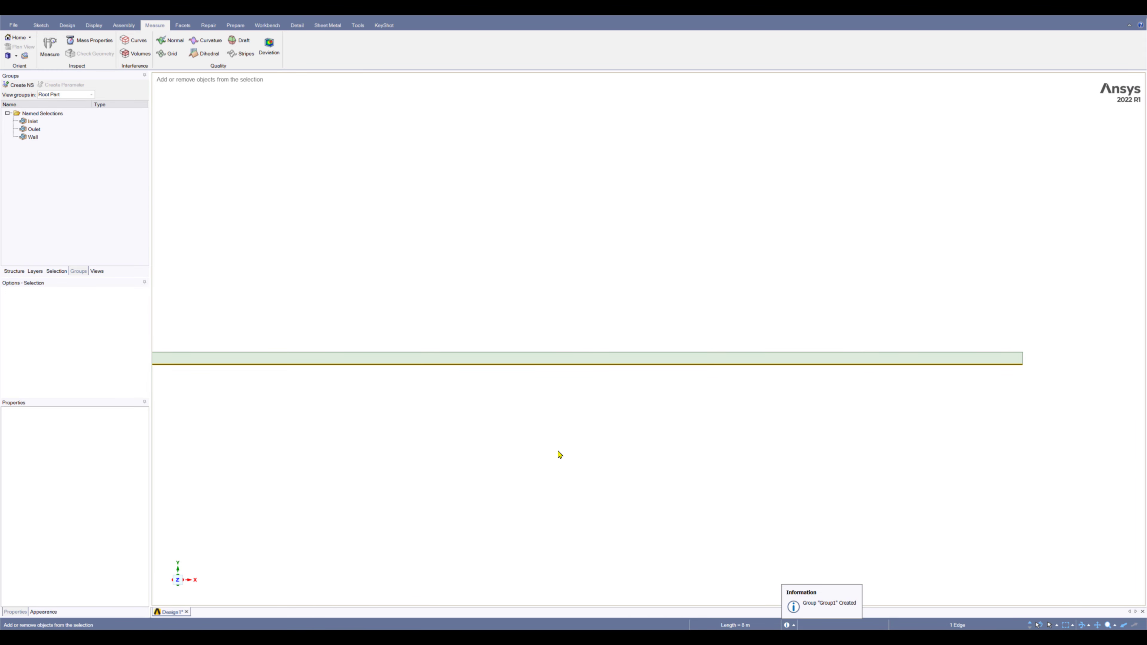
key("ctrl+g")
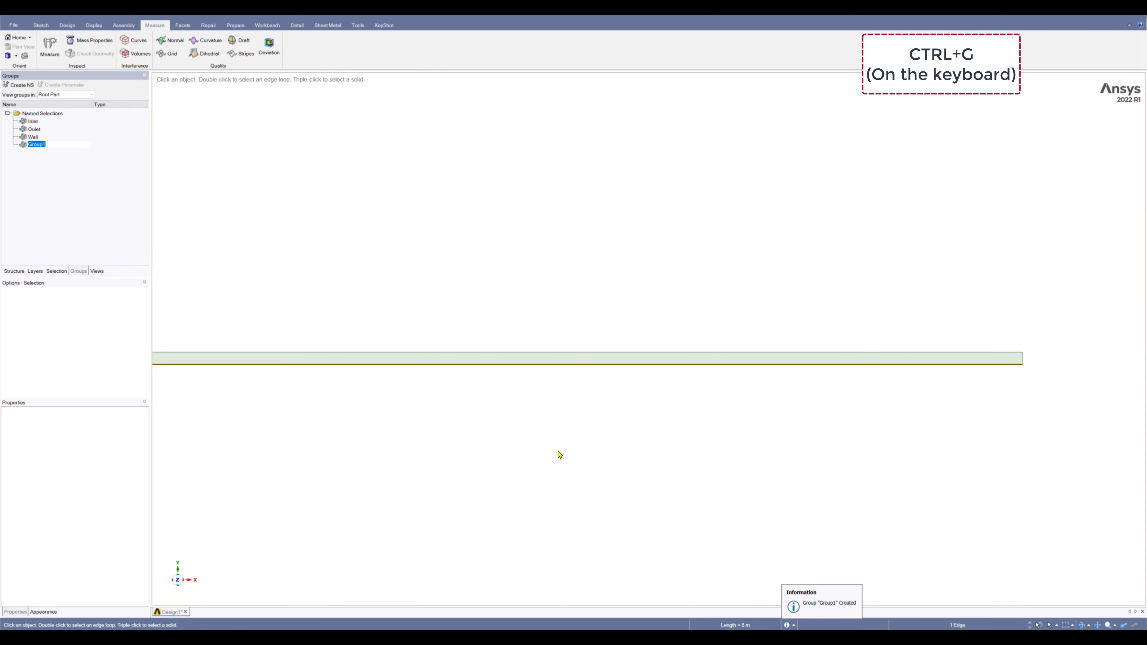
type("Centerline")
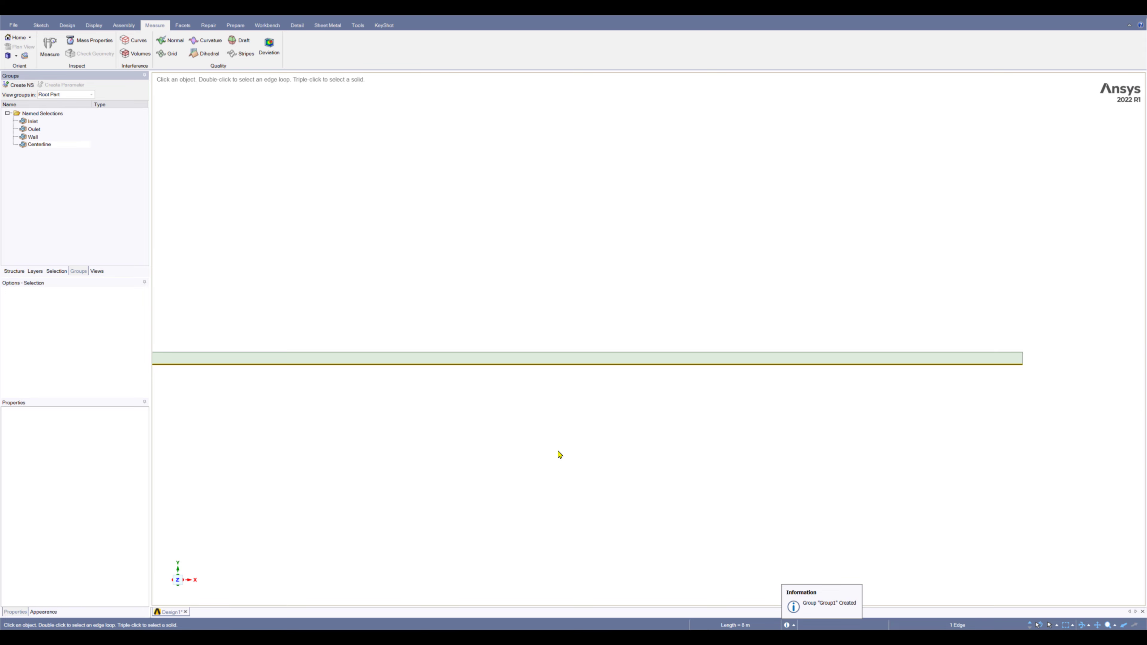
key("Return")
Review the whole pipe surface together with the structure tree and the list of named selections.
scroll(555, 453, "down", 2)
scroll(456, 504, "up", 1)
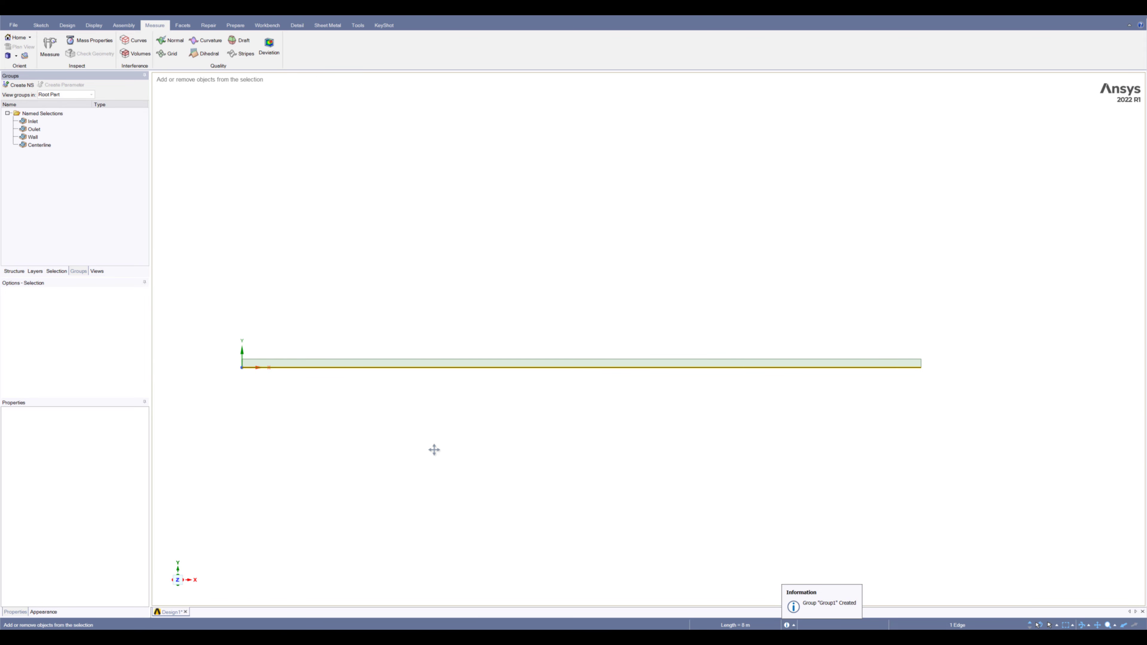
middle_click_drag(435, 450, 522, 410, "ctrl")
scroll(474, 318, "up", 1)
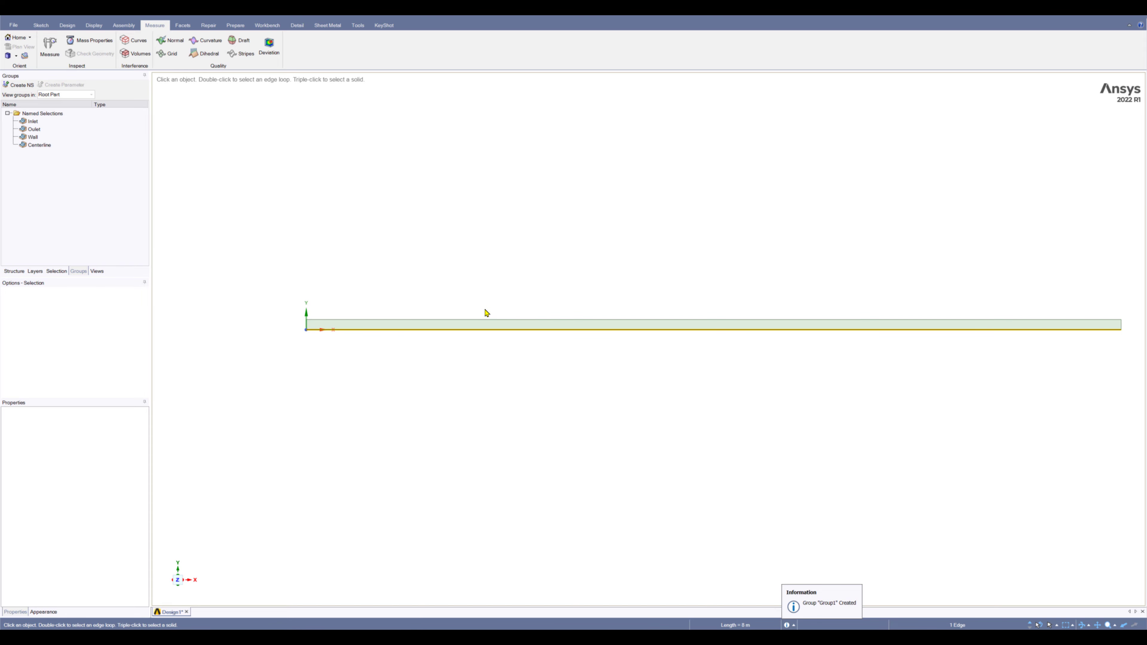
scroll(482, 315, "up", 1)
scroll(484, 325, "down", 2)
middle_click_drag(579, 377, 551, 375, "ctrl")
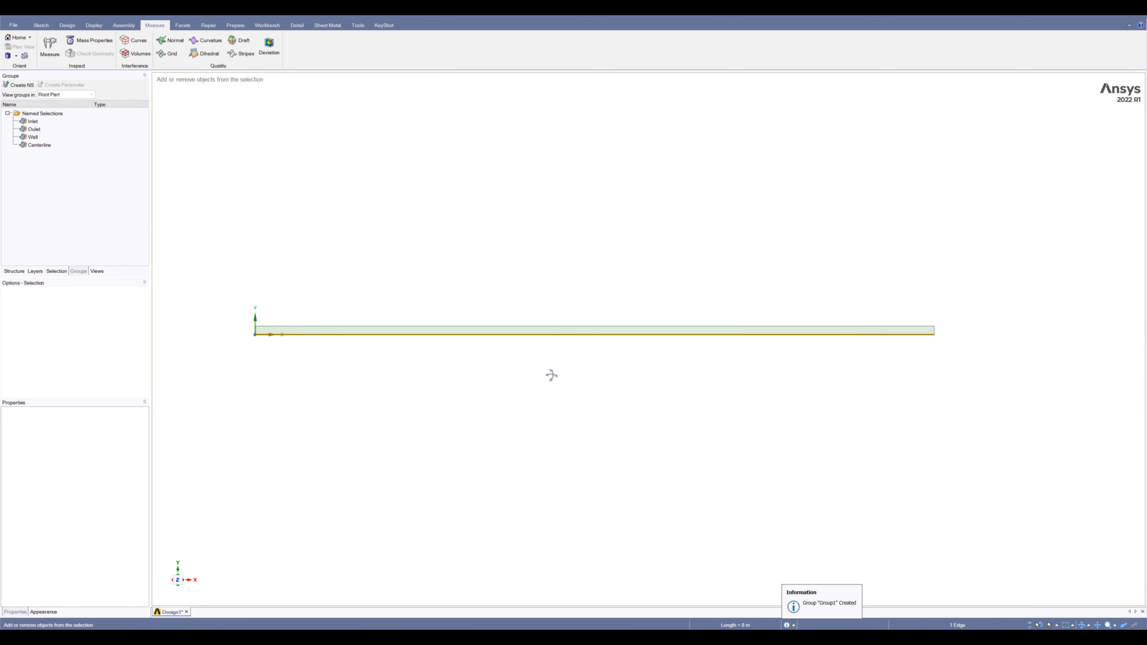
left_click(20, 272)
left_click(81, 272)
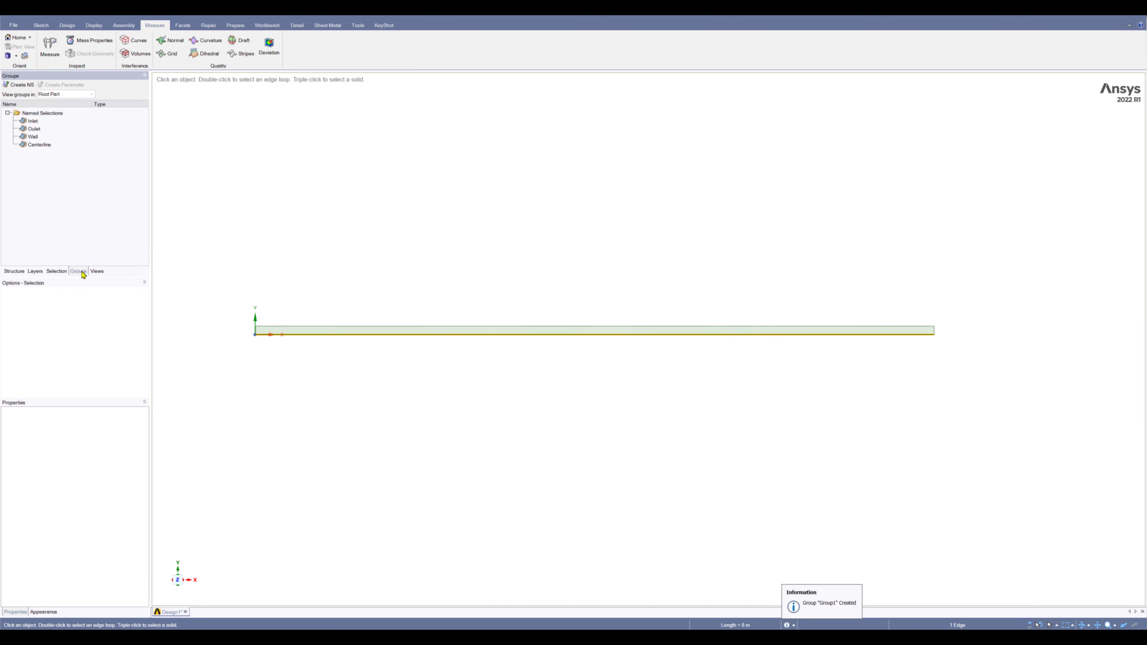
left_click(354, 397)
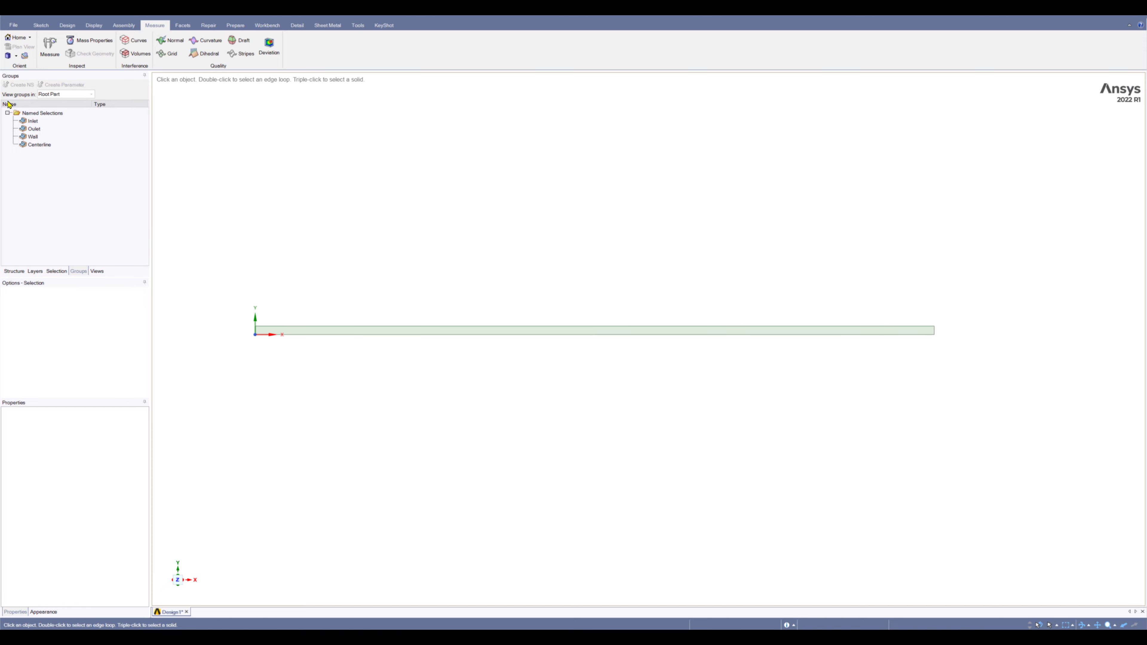
left_click(14, 271)
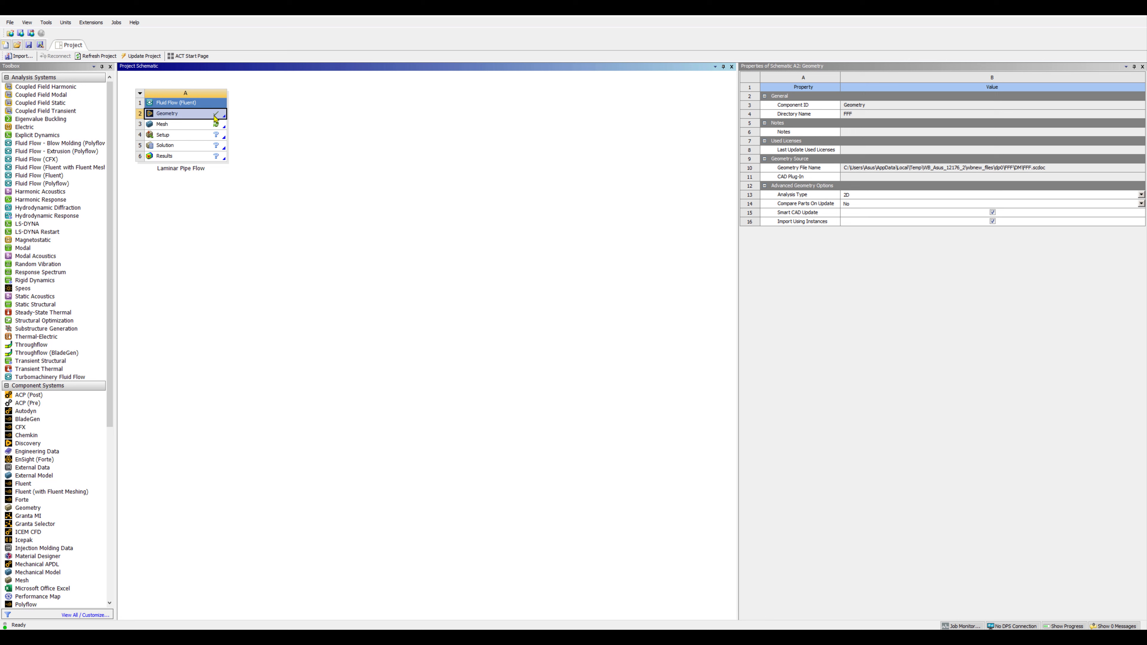
In Workbench, save the project as Laminar Pipe in the Laminar Pipe Flow folder on the Desktop.
key("ctrl")
left_click(300, 166)
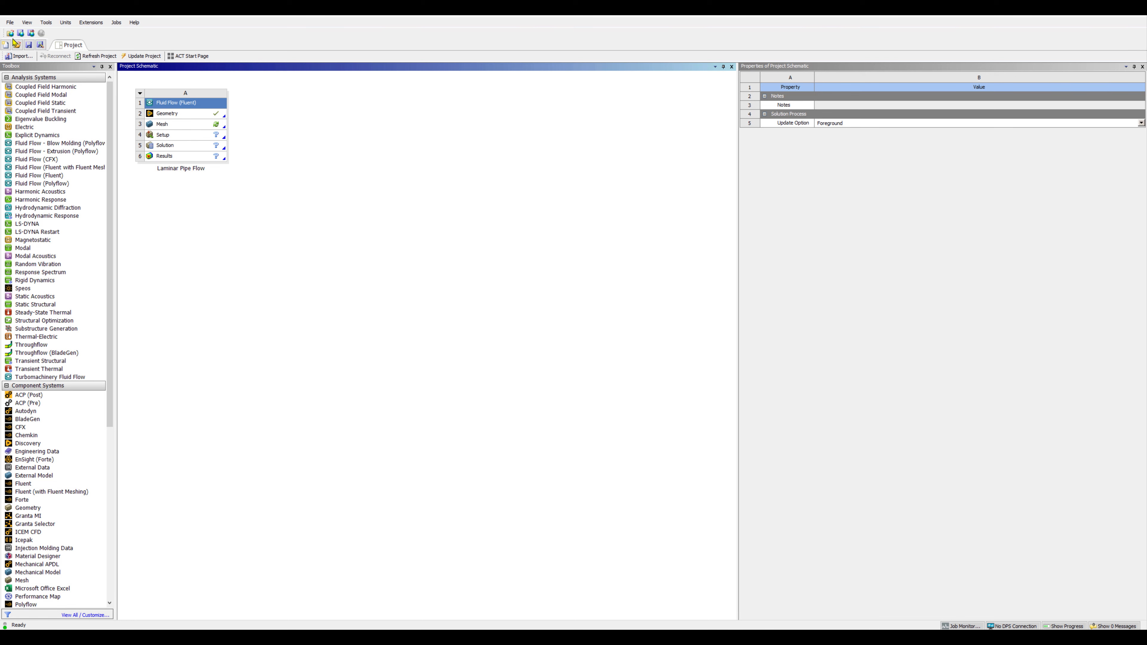
left_click(29, 46)
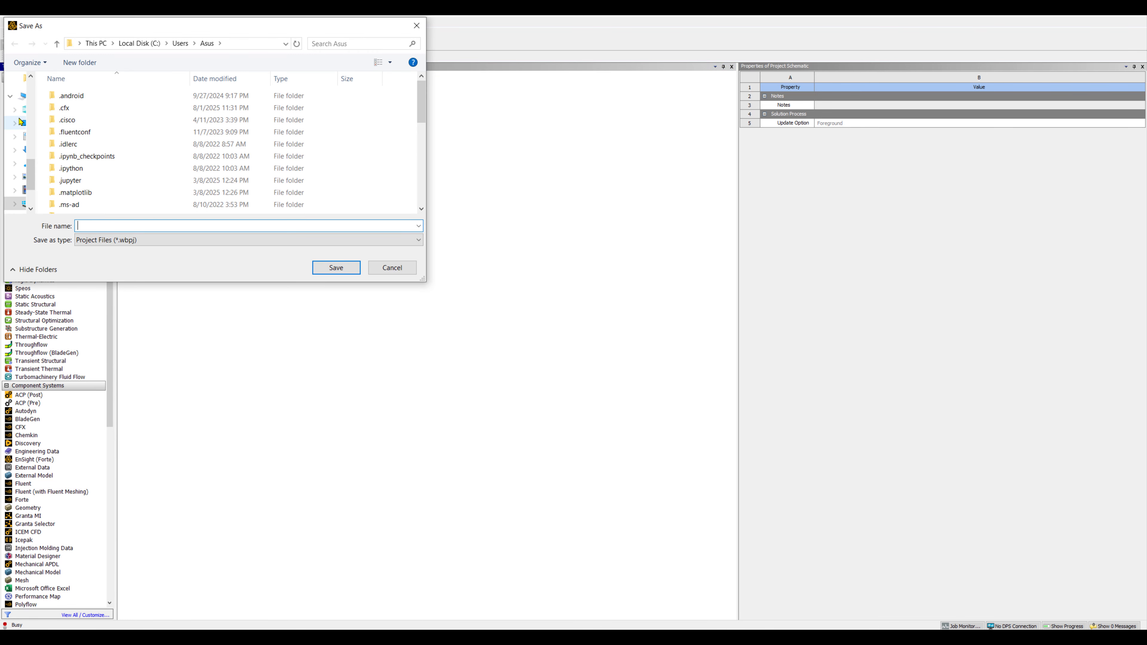
left_click(20, 122)
double_click(75, 128)
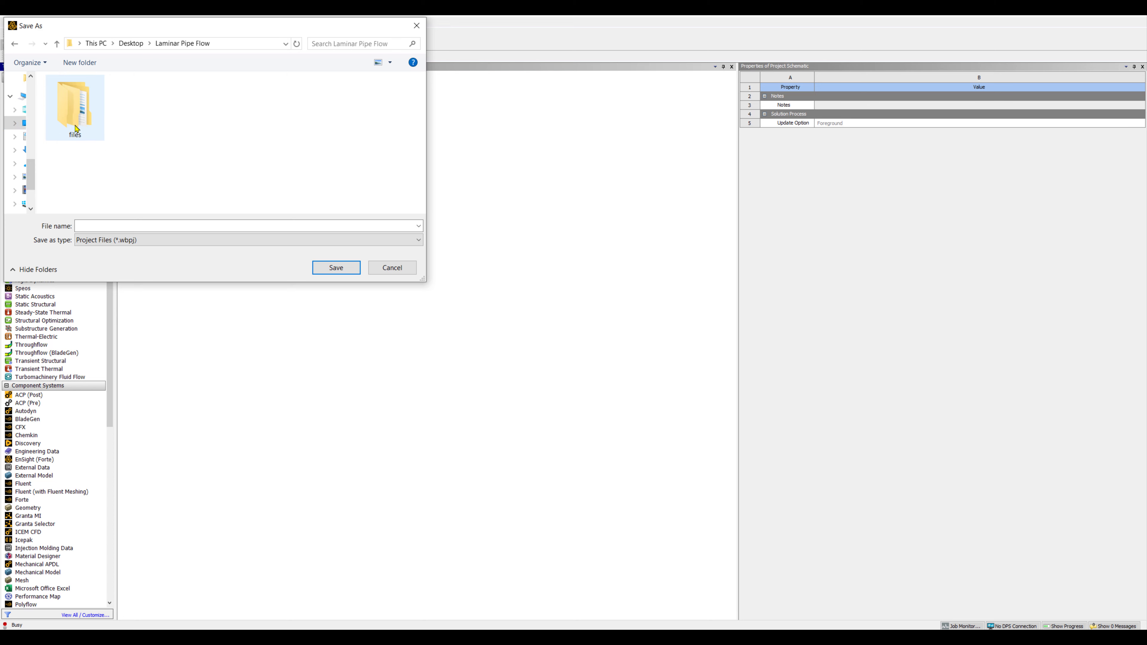
left_click(98, 226)
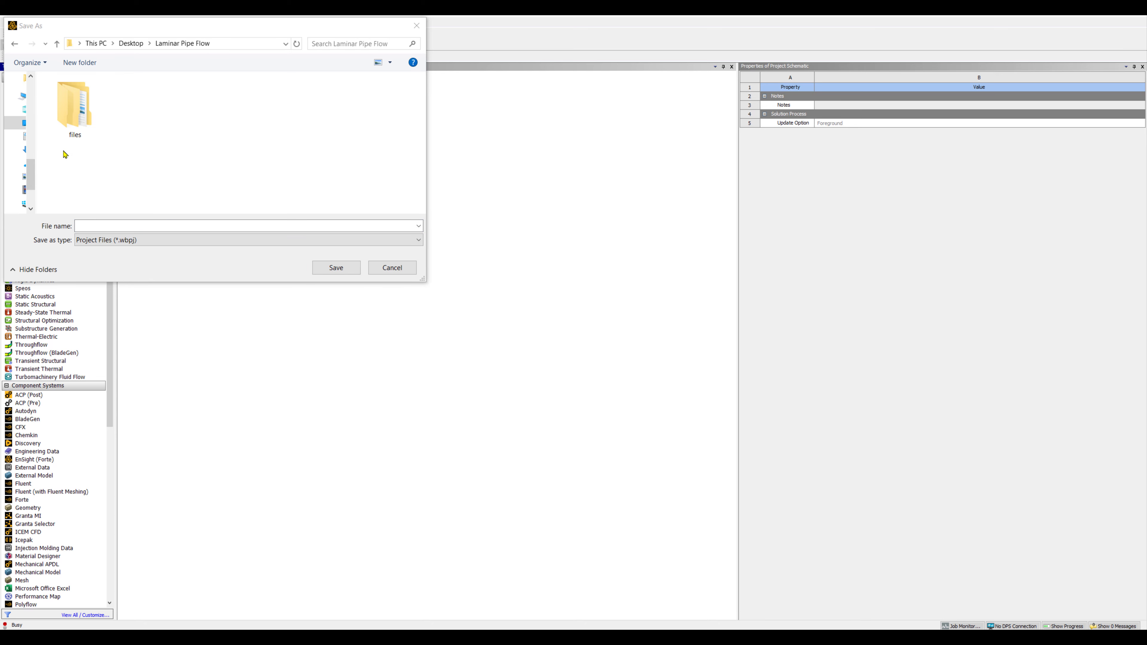
type("Laminar Pipe")
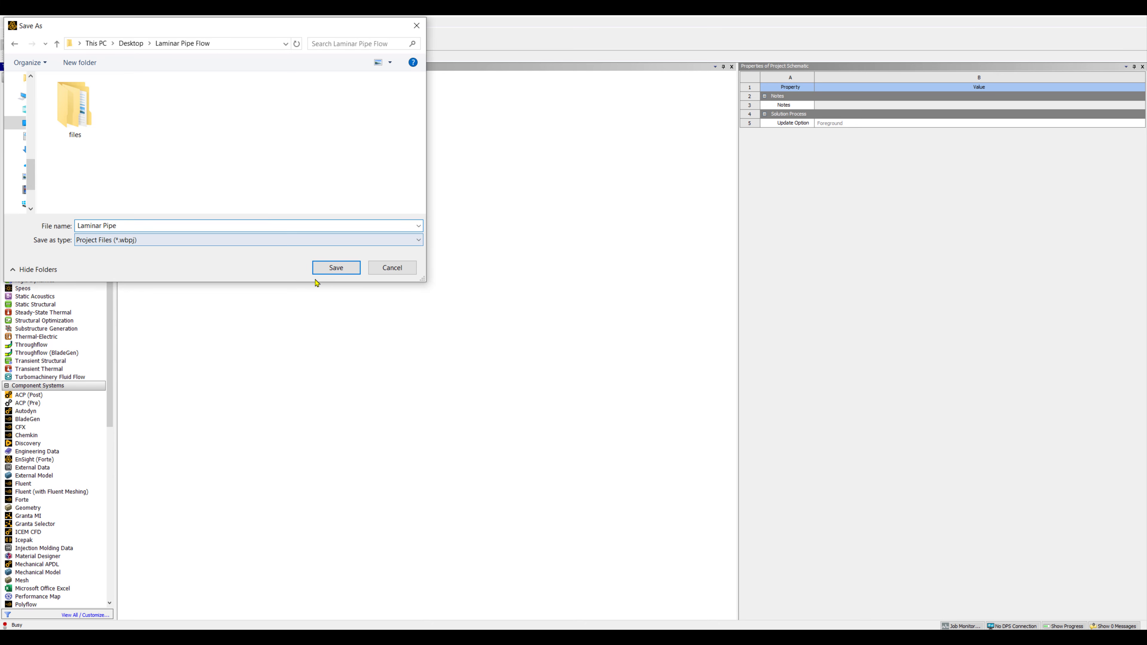
left_click(336, 267)
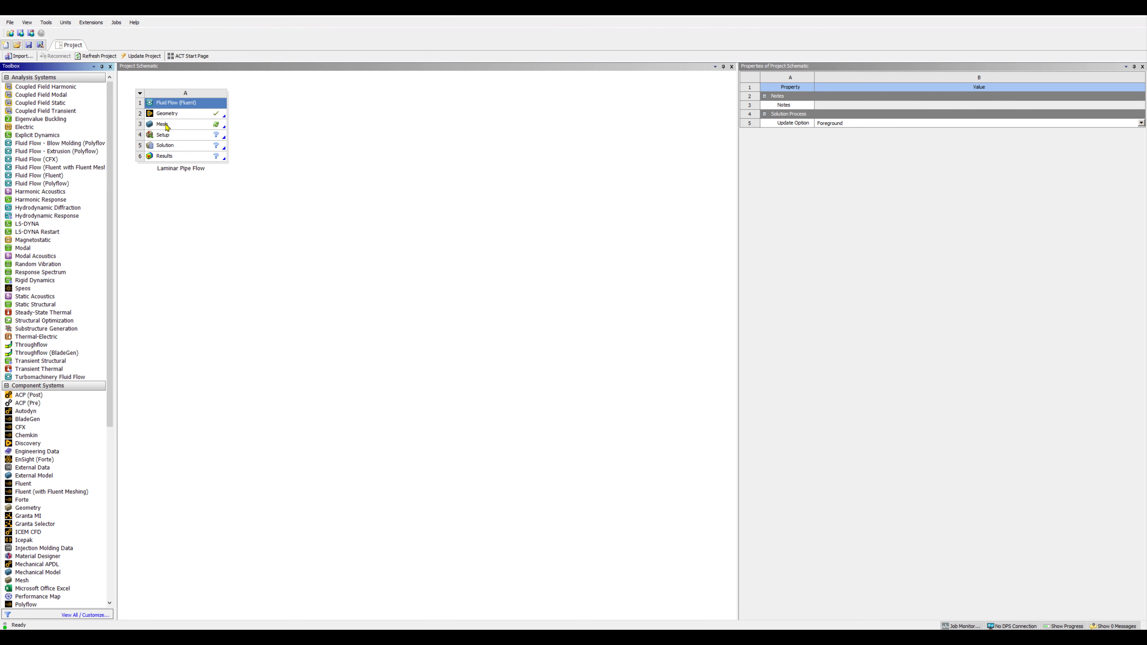
Open the Fluent system's Mesh cell in Ansys Meshing and check the transferred named selections in the model tree.
key("ctrl")
double_click(206, 127)
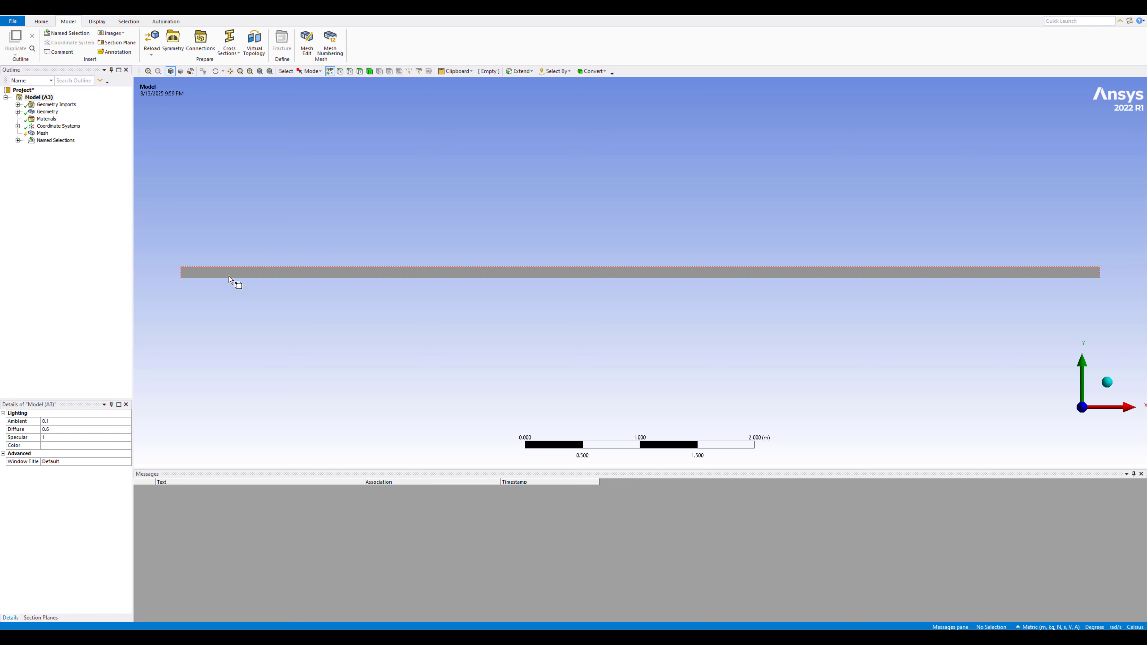
left_click(17, 140)
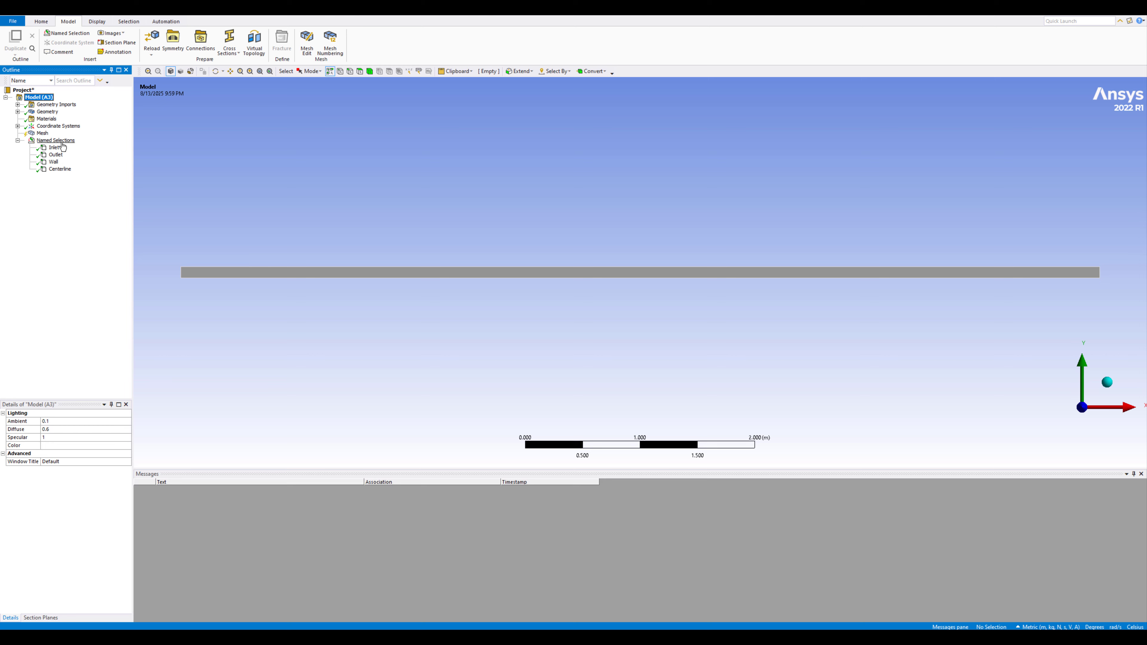
left_click(17, 140)
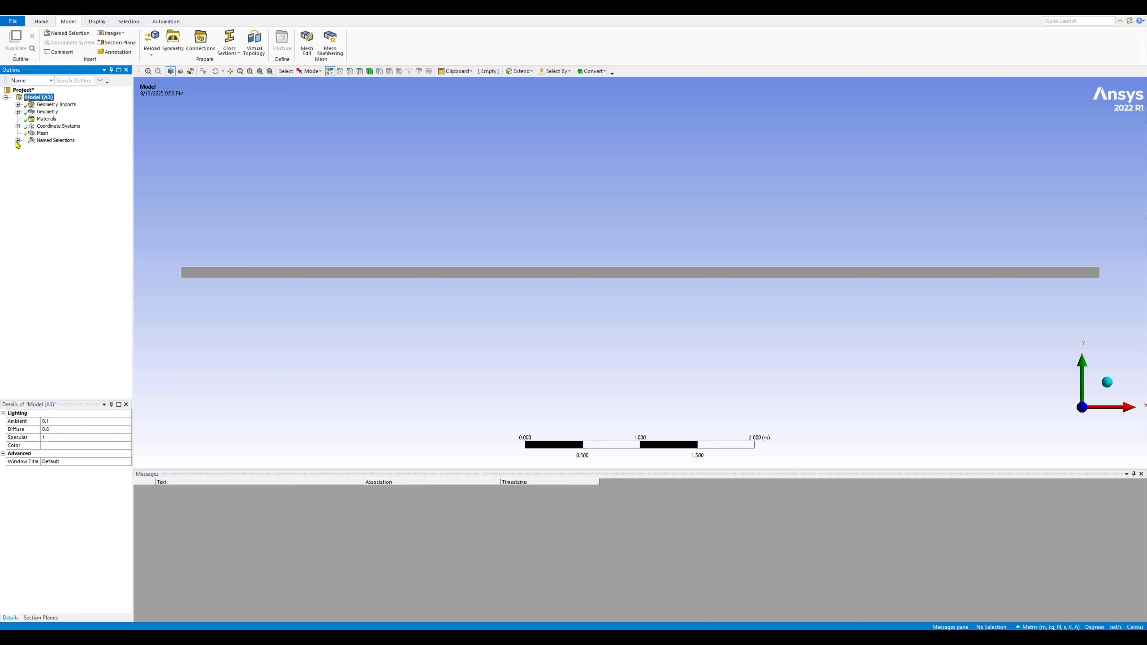
Show the mesh settings and consult the reference diagram for the required mesh intervals.
left_click(43, 134)
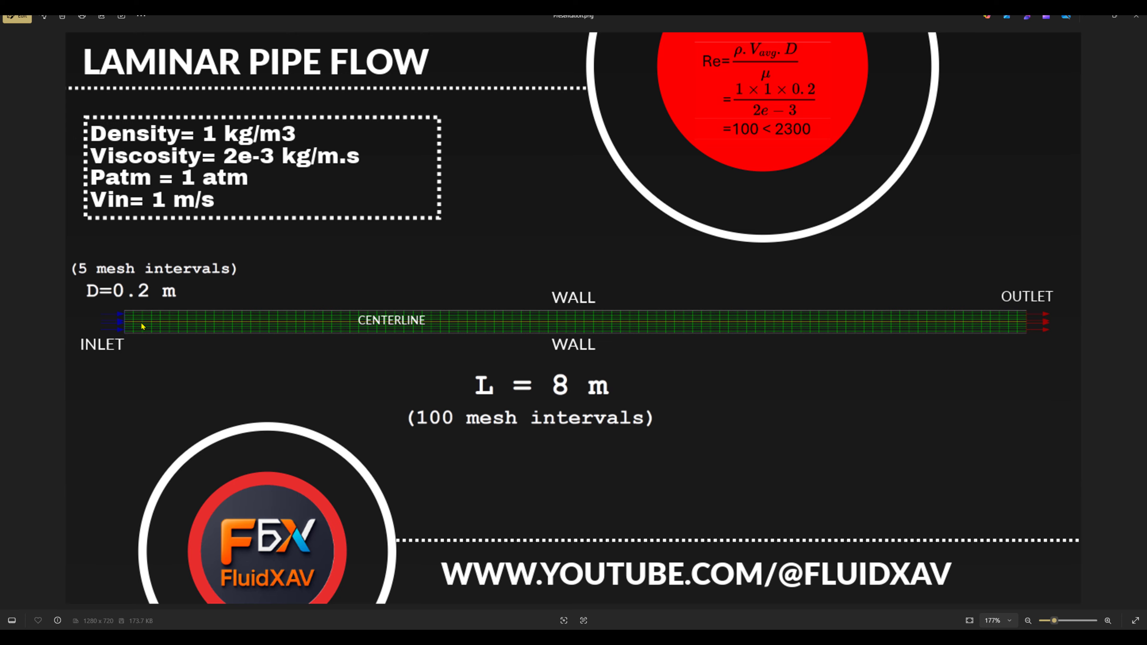
left_click(1095, 17)
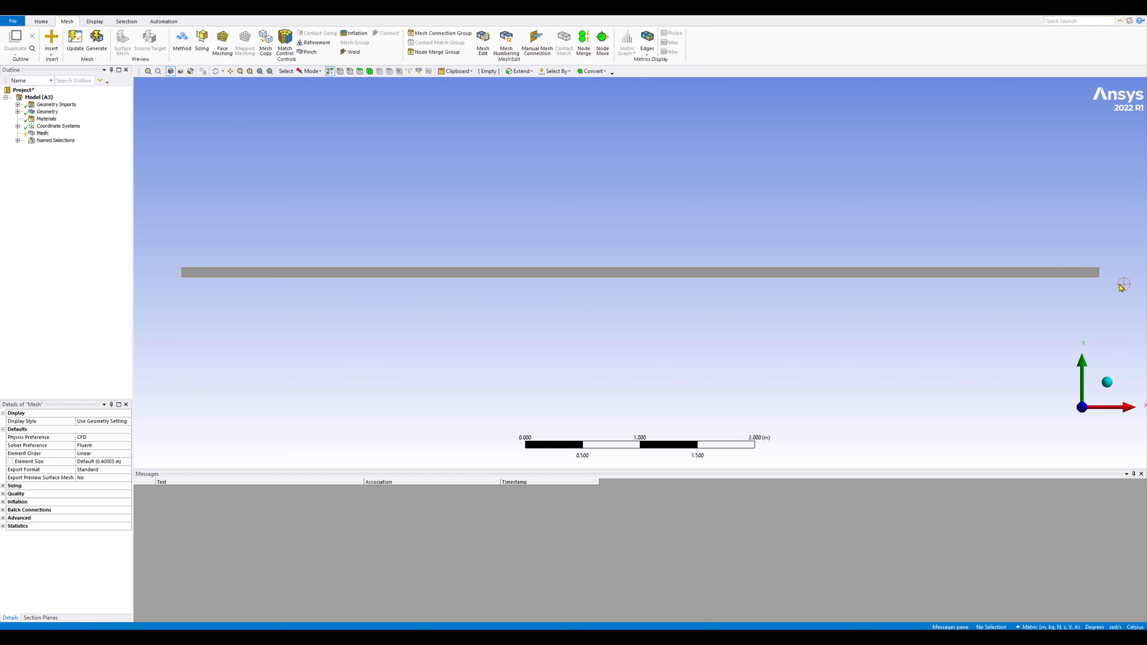
Insert a sizing control in the mesh and scope it to the pipe's two short end edges.
left_click(43, 134)
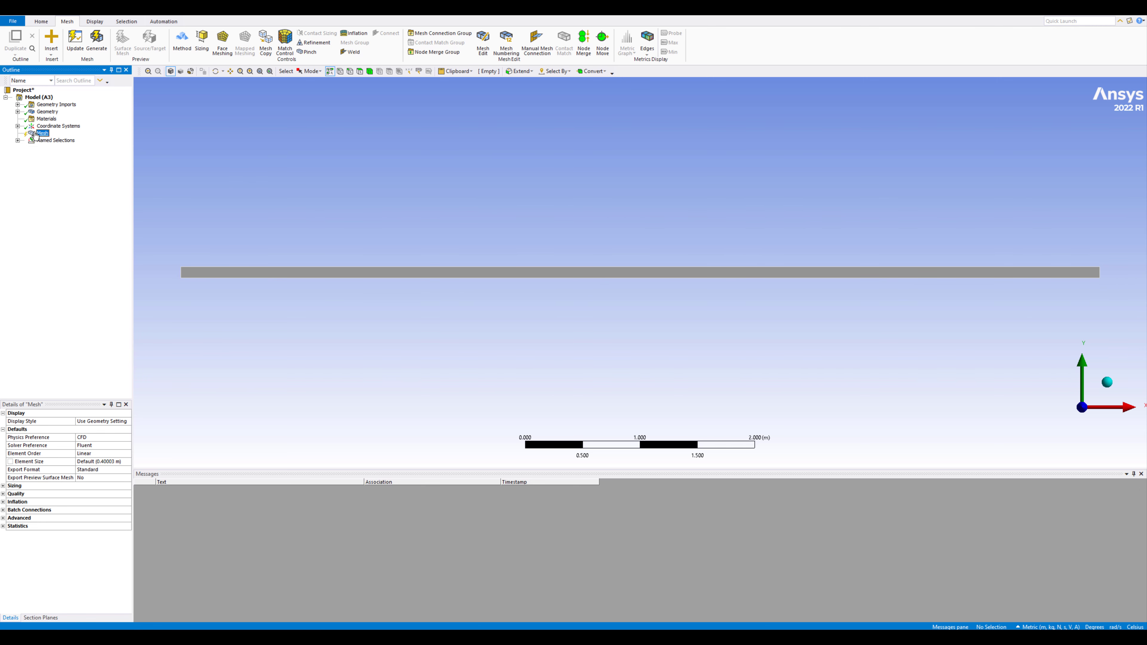
right_click(33, 135)
mouse_move(57, 140)
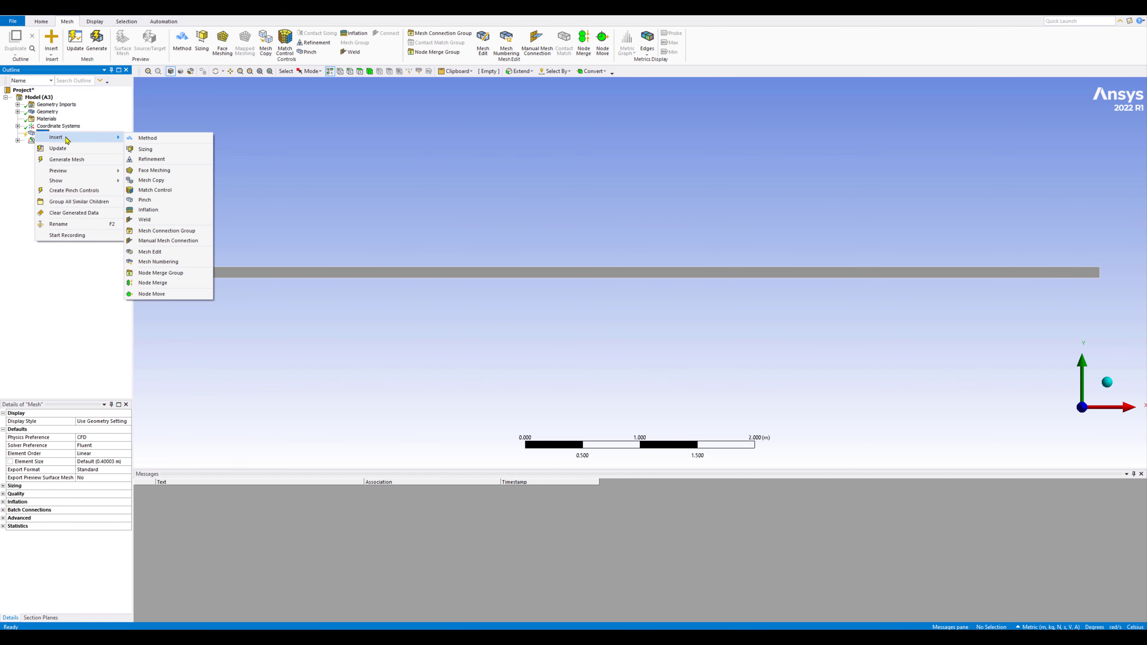
left_click(164, 152)
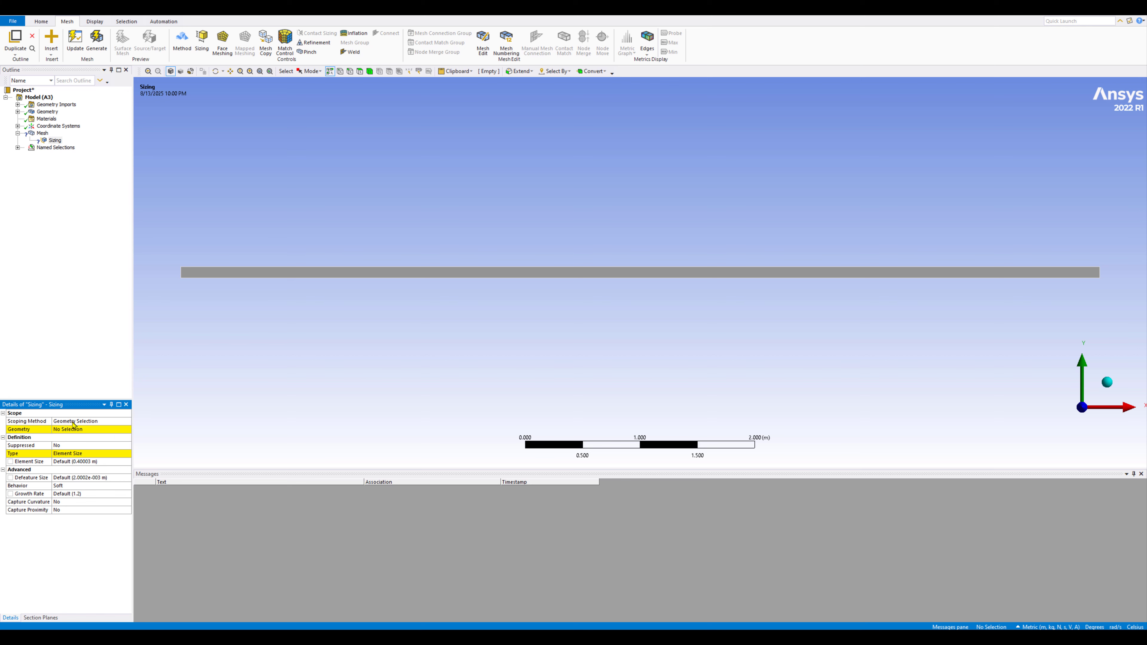
left_click(67, 431)
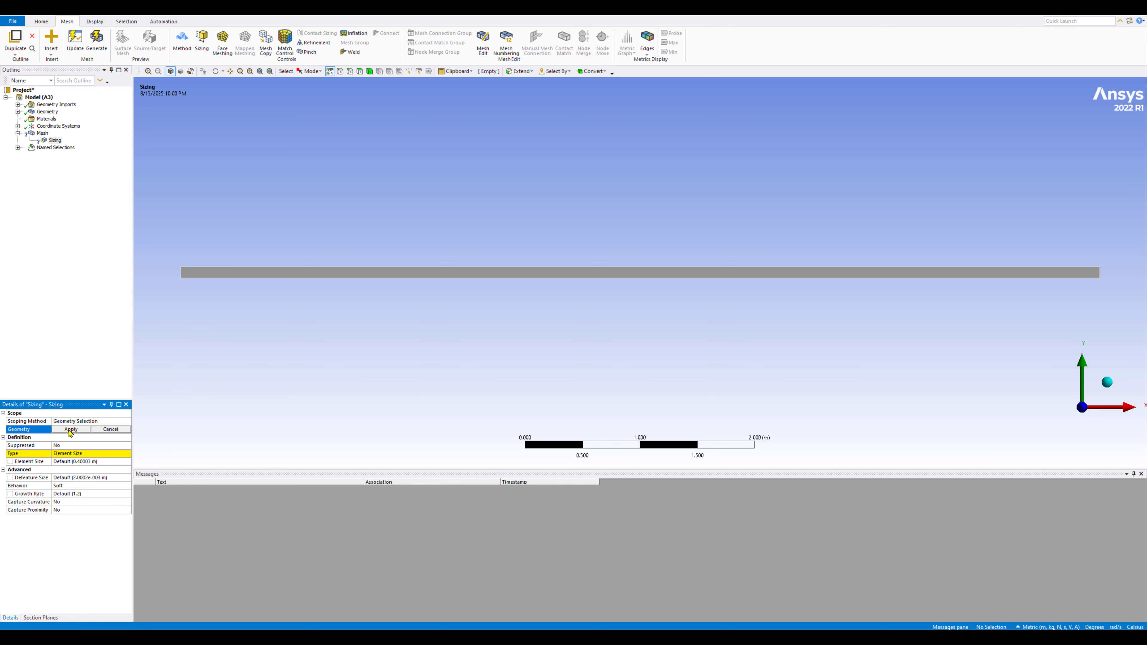
scroll(175, 271, "down", 2)
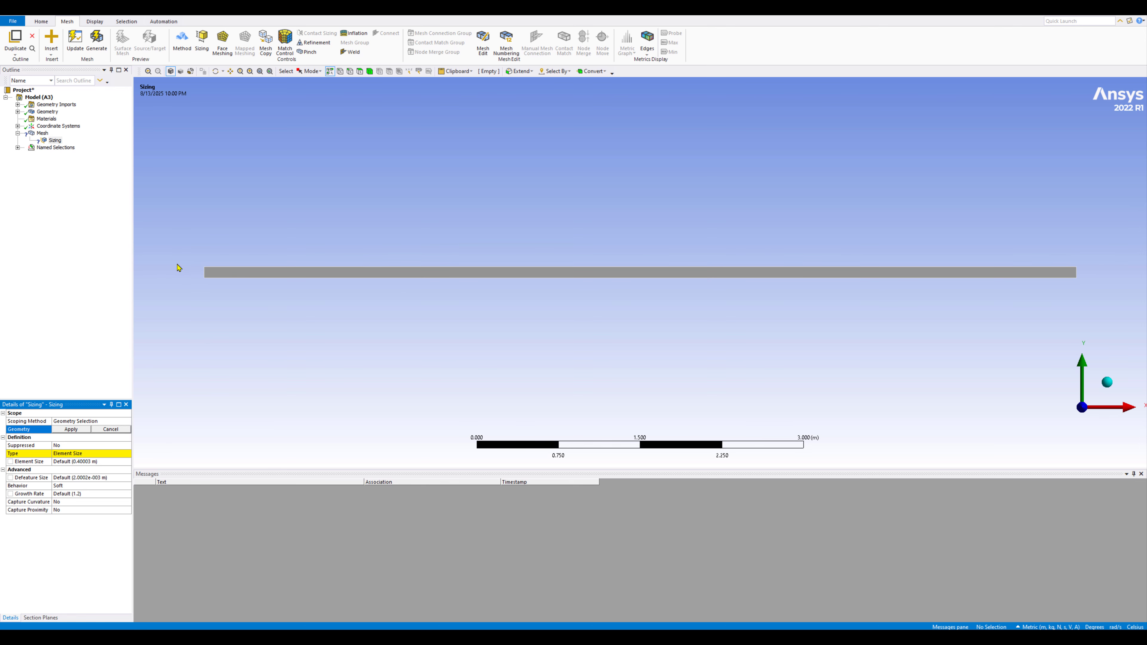
scroll(178, 267, "up", 2)
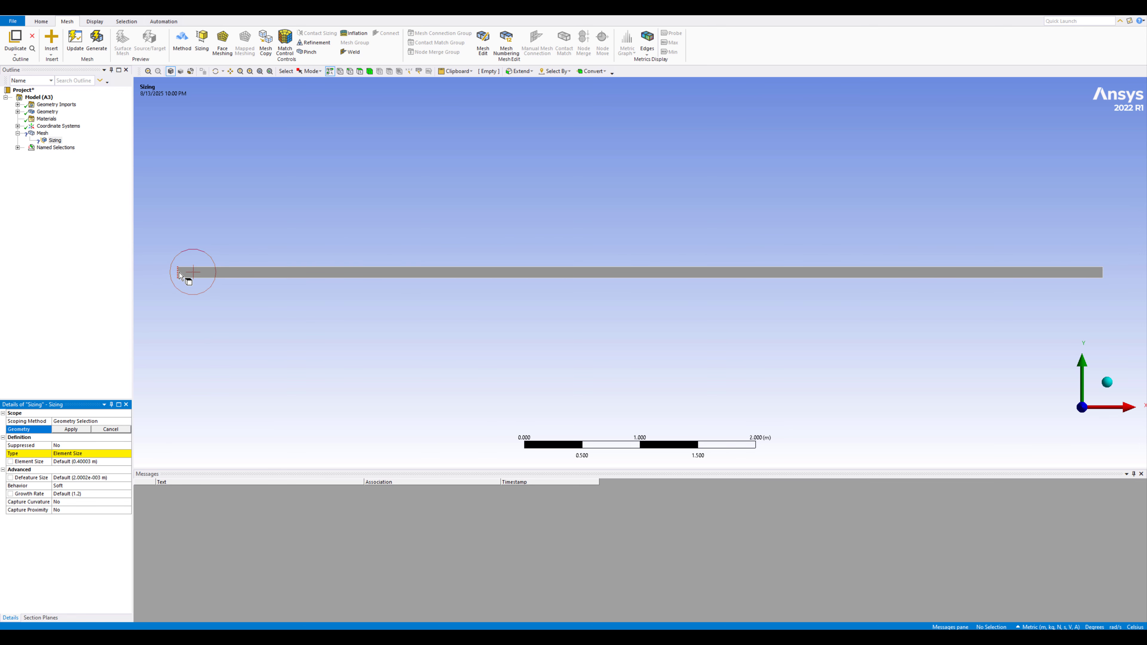
left_click(179, 272)
left_click(1104, 275, "ctrl")
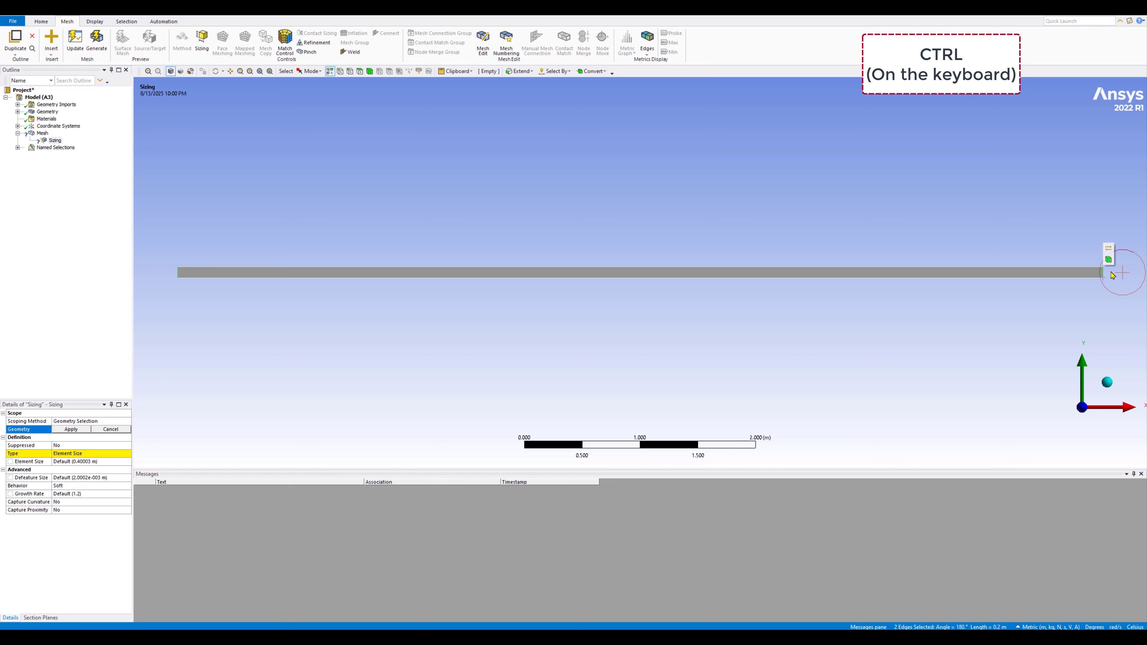
left_click(71, 428)
Define the end-edge sizing by Number of Divisions and set it to 5.
left_click(91, 454)
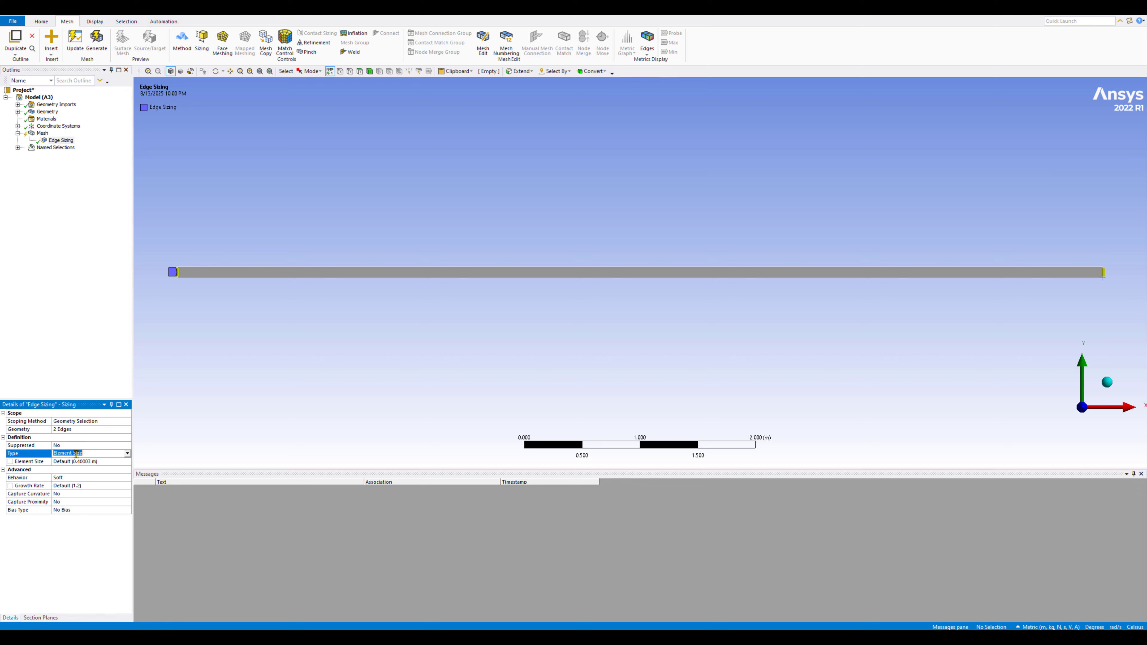
left_click(127, 453)
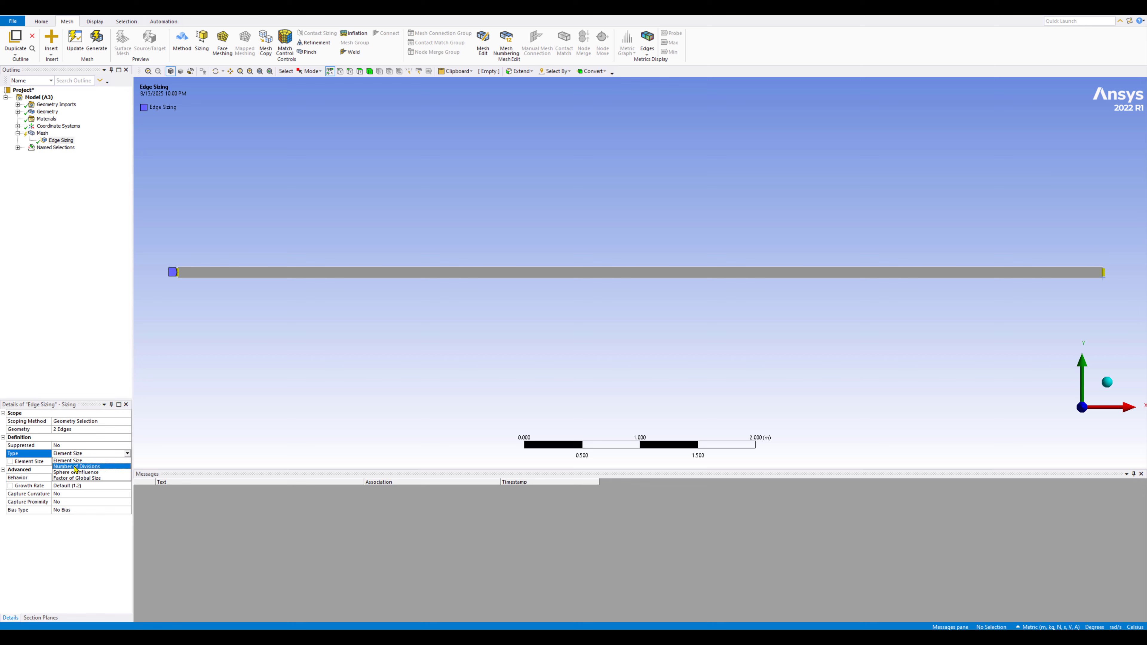
left_click(75, 468)
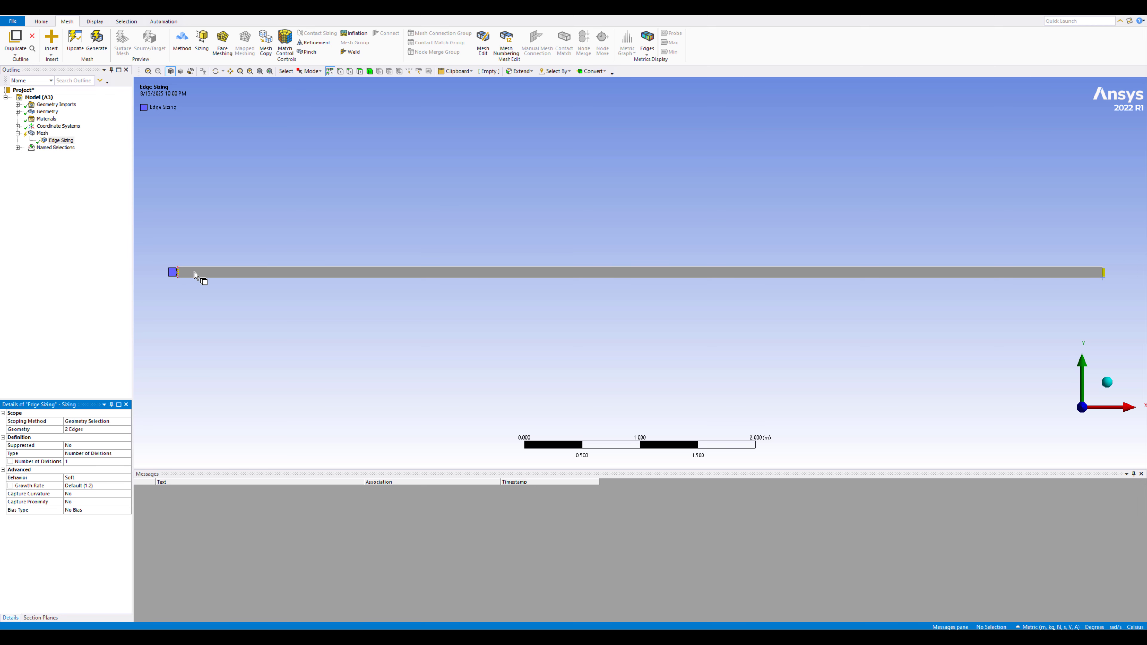
left_click(76, 461)
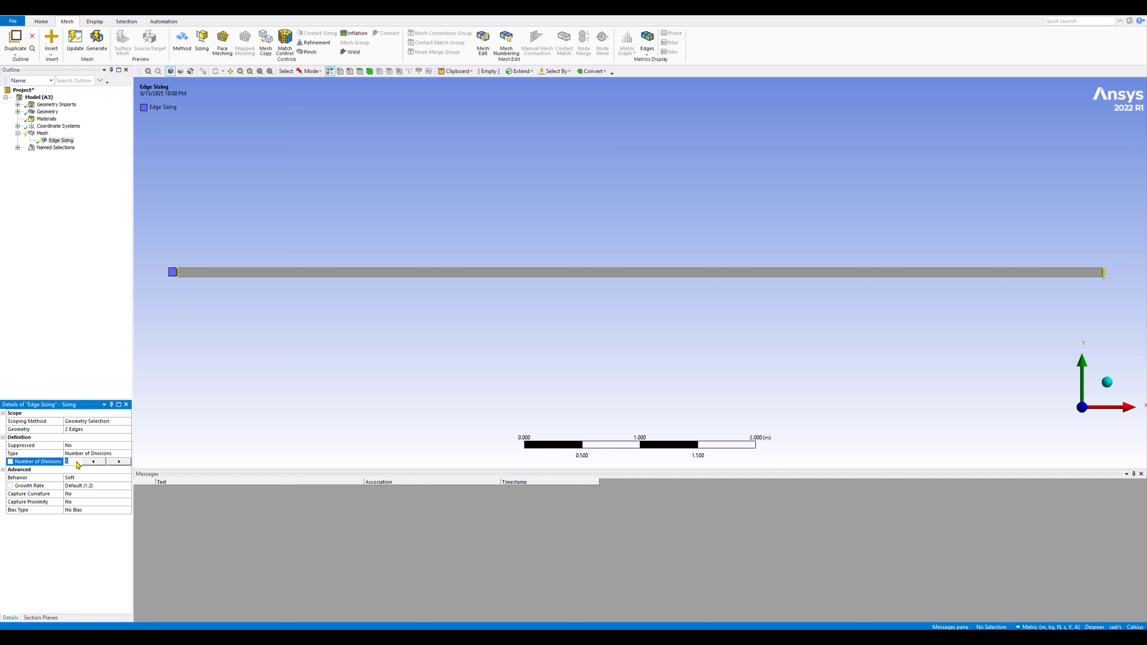
left_click(81, 345)
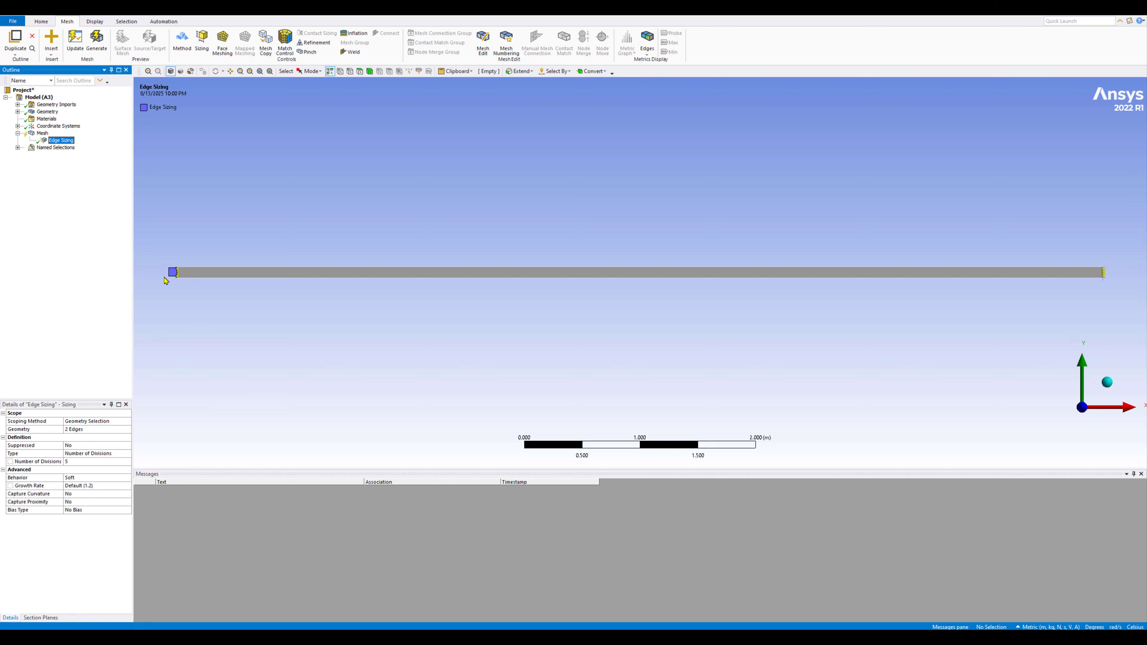
Insert a second sizing control and scope it to the pipe's two long edges.
left_click(43, 133)
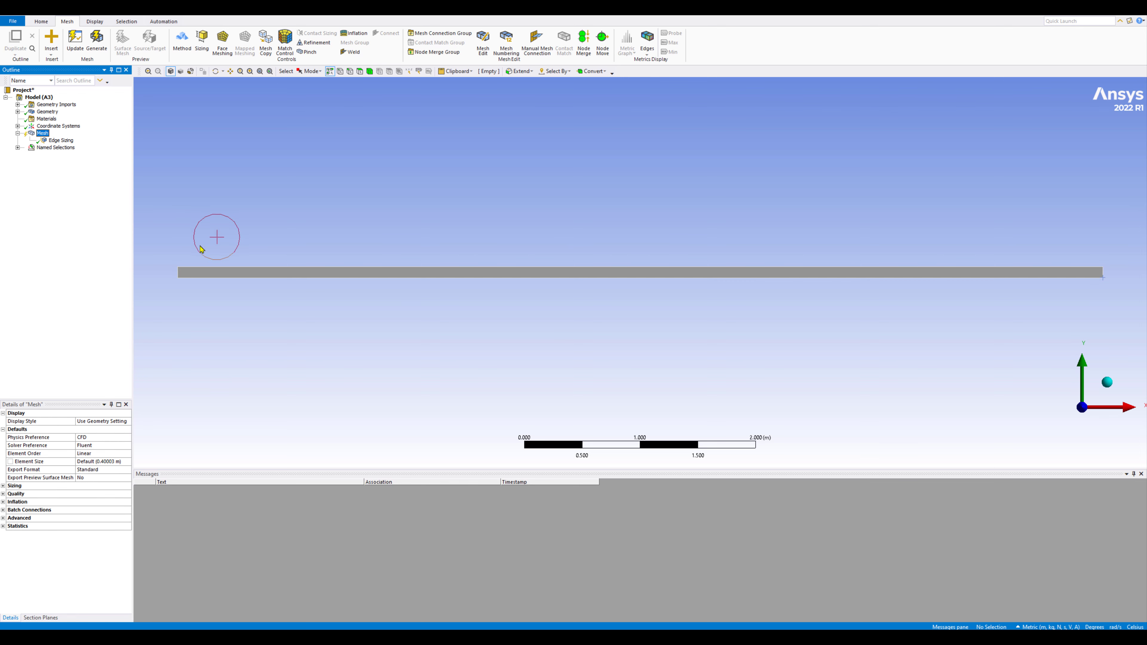
right_click(42, 135)
mouse_move(59, 141)
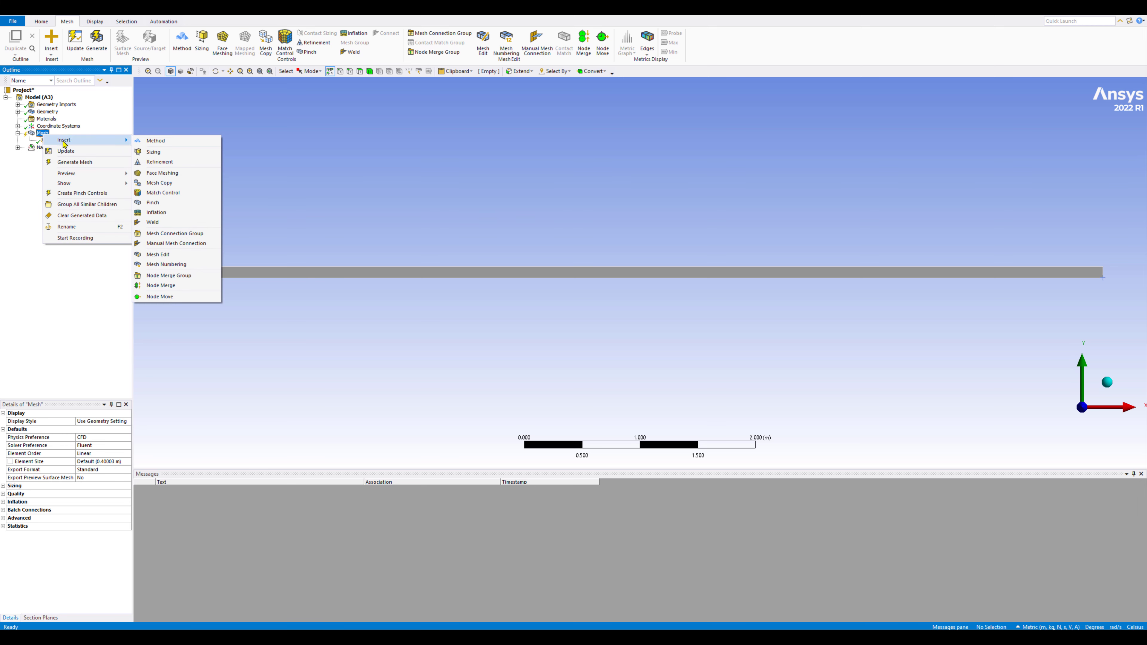
left_click(159, 152)
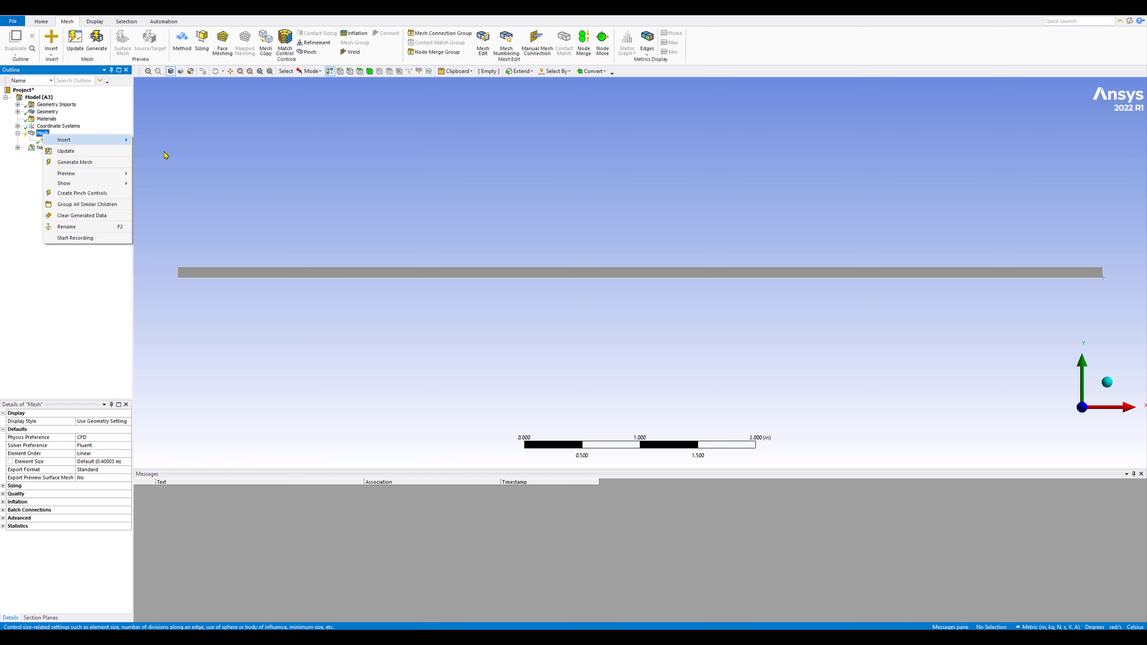
left_click(235, 279)
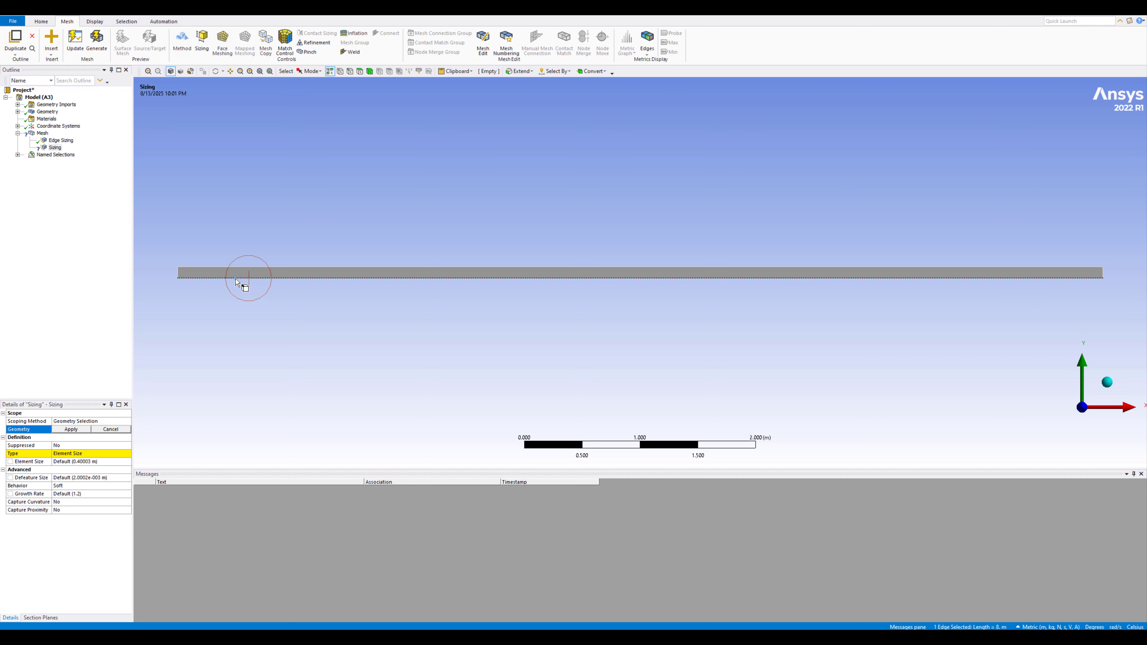
left_click(270, 268, "ctrl")
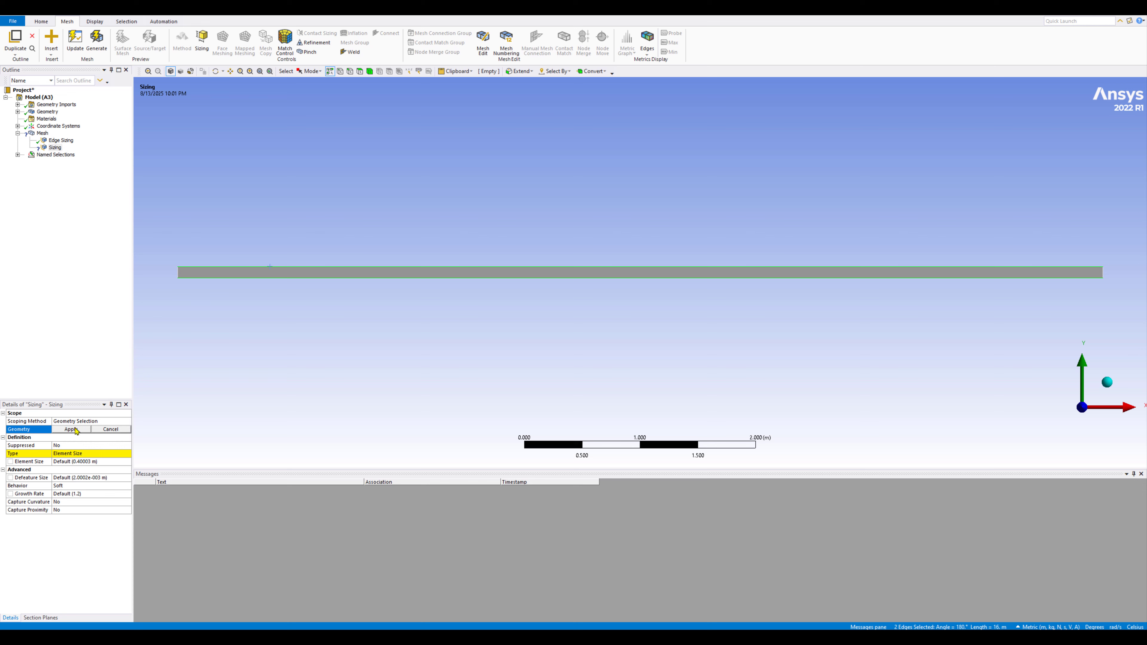
left_click(71, 429)
Define the long-edge sizing by Number of Divisions and set it to 100.
left_click(125, 455)
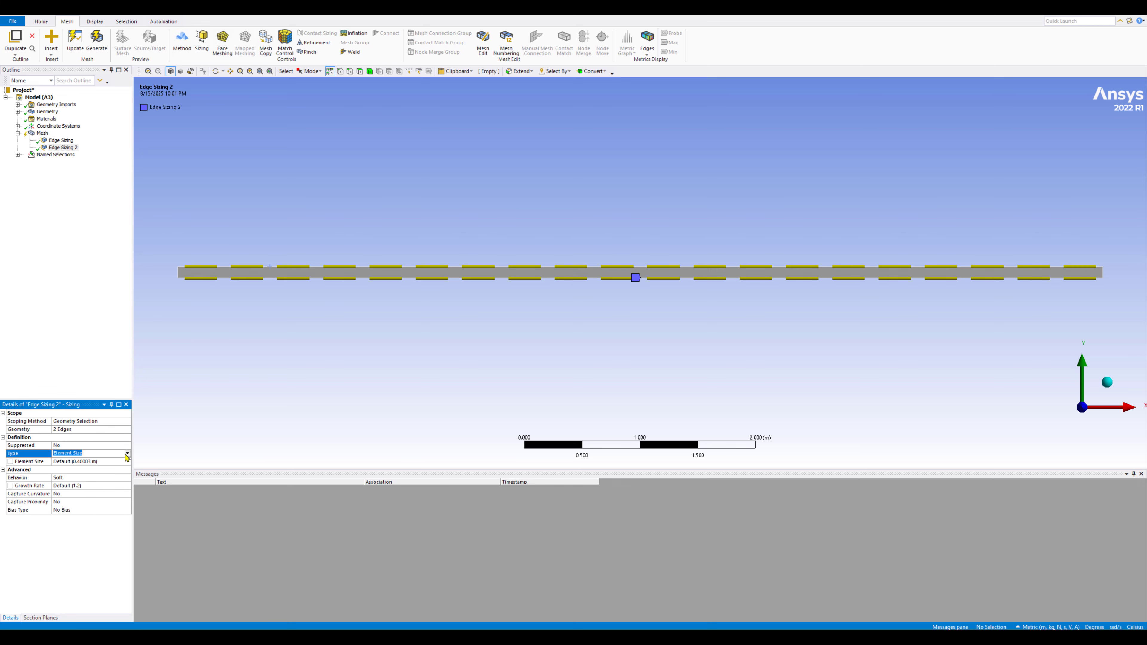
left_click(128, 454)
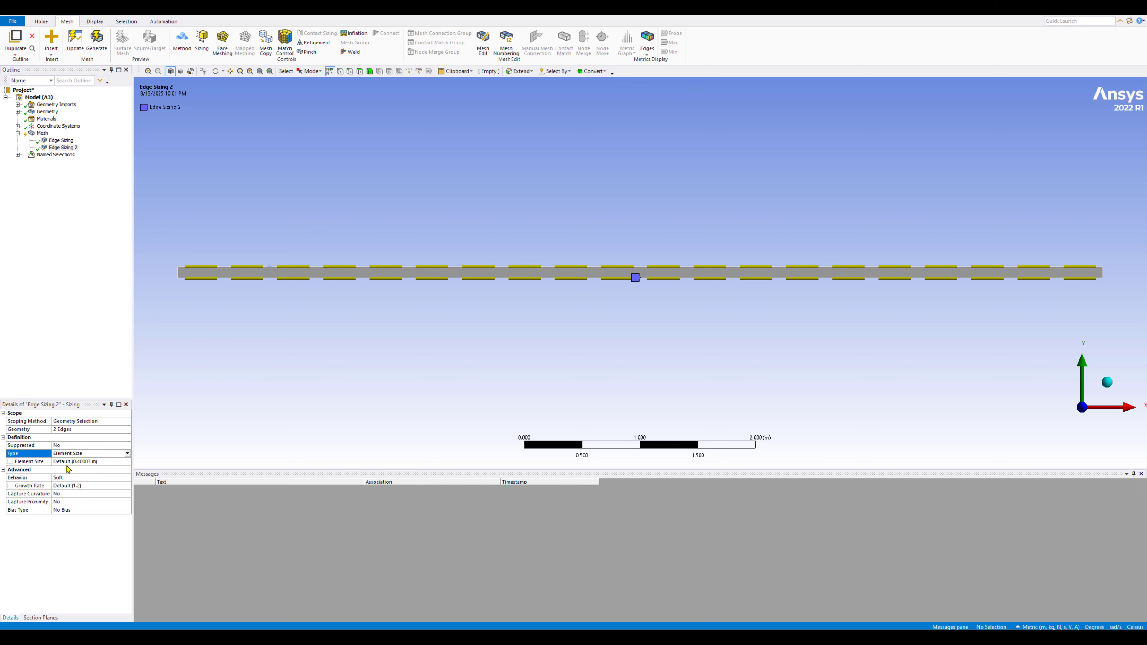
left_click(68, 470)
left_click(73, 462)
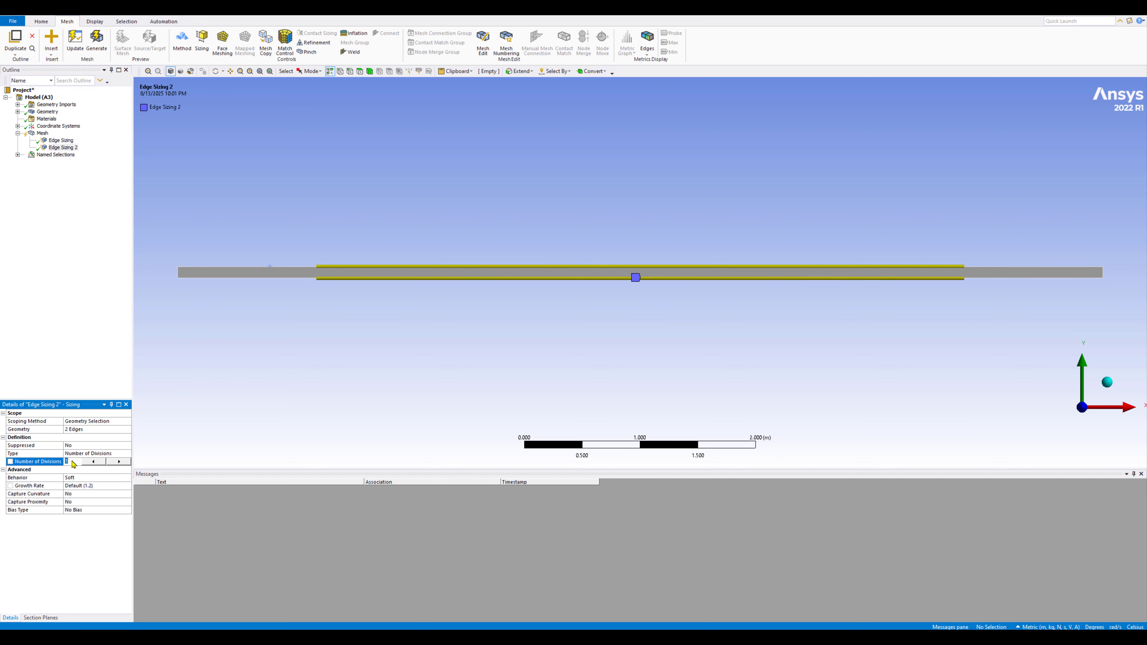
left_click(112, 332)
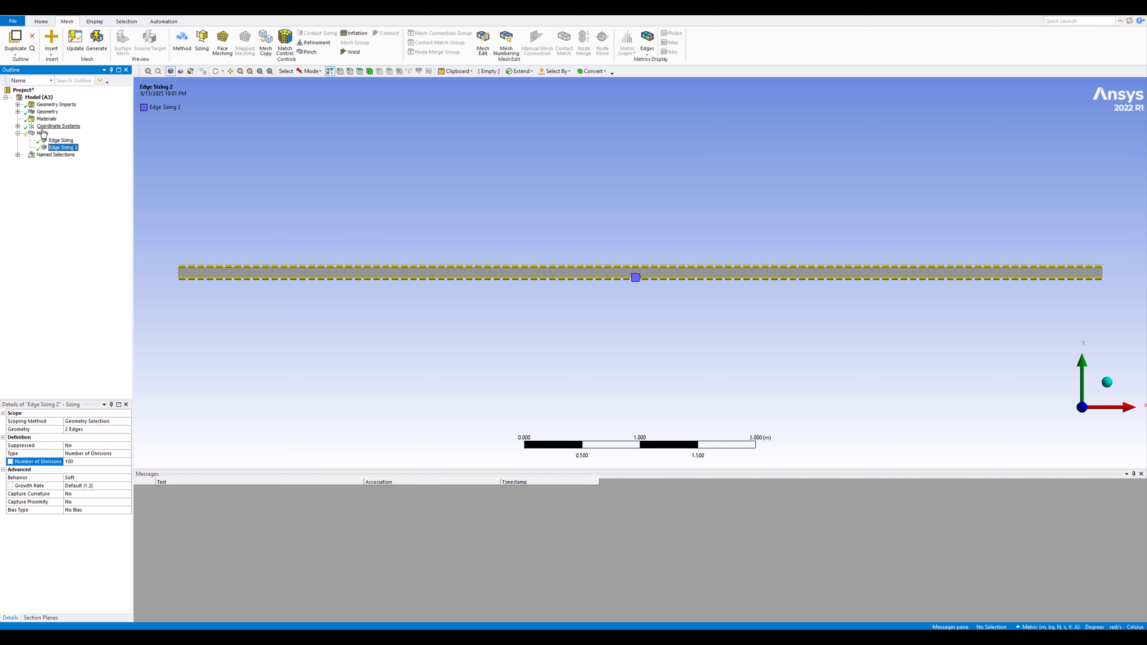
Generate the mesh using only the two edge sizings.
left_click(42, 134)
right_click(41, 135)
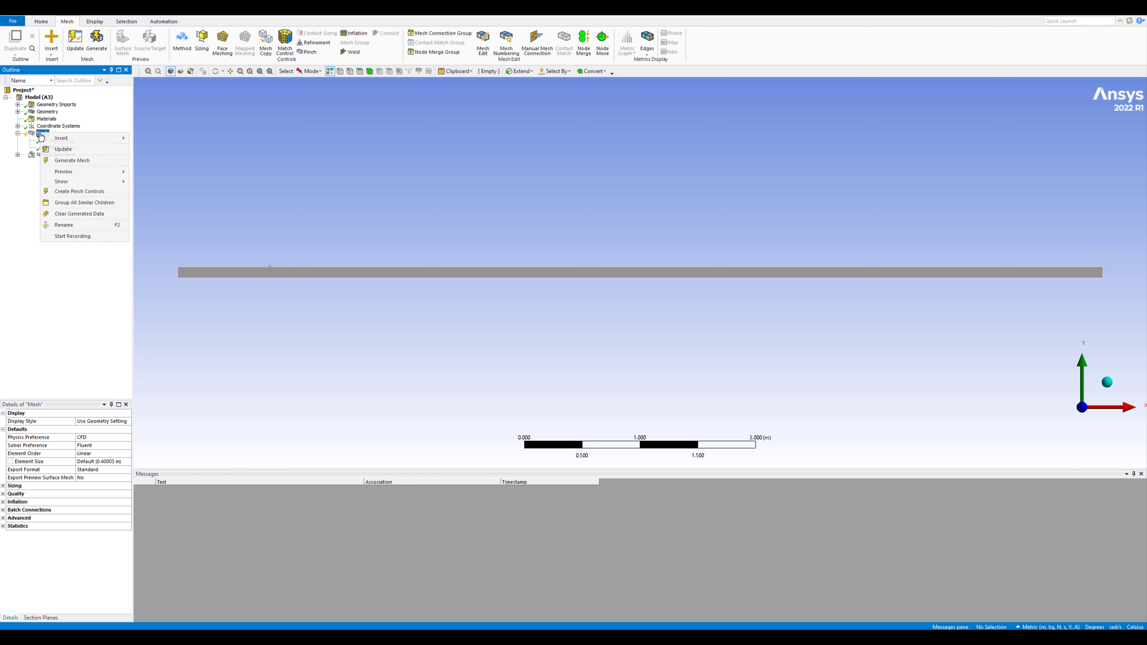
left_click(64, 320)
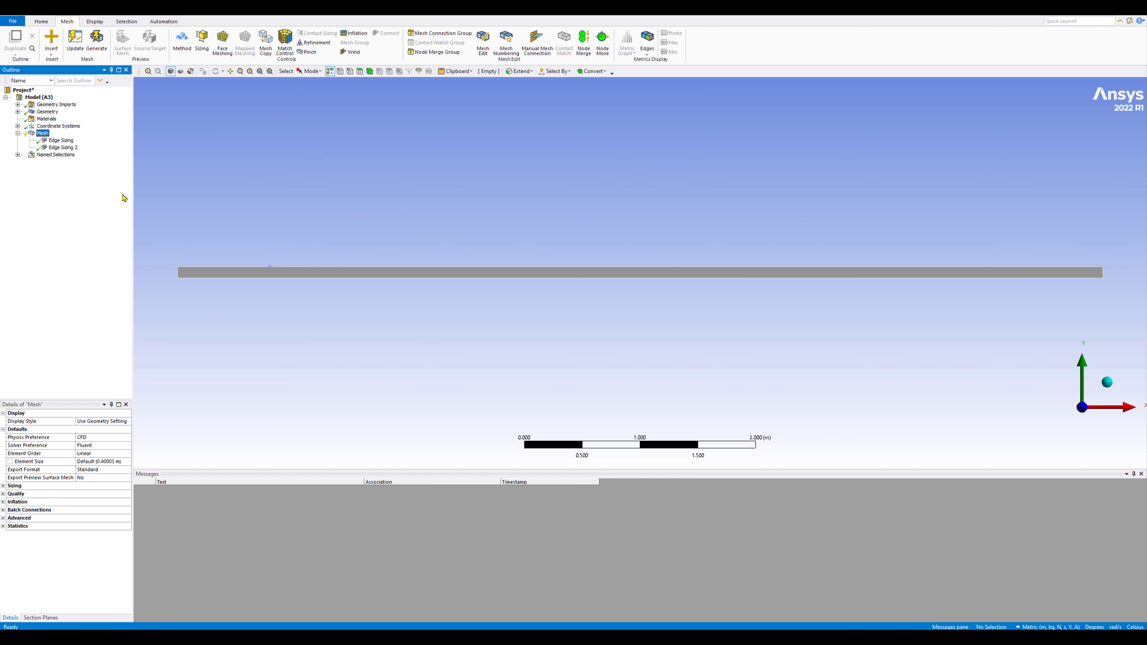
right_click(43, 137)
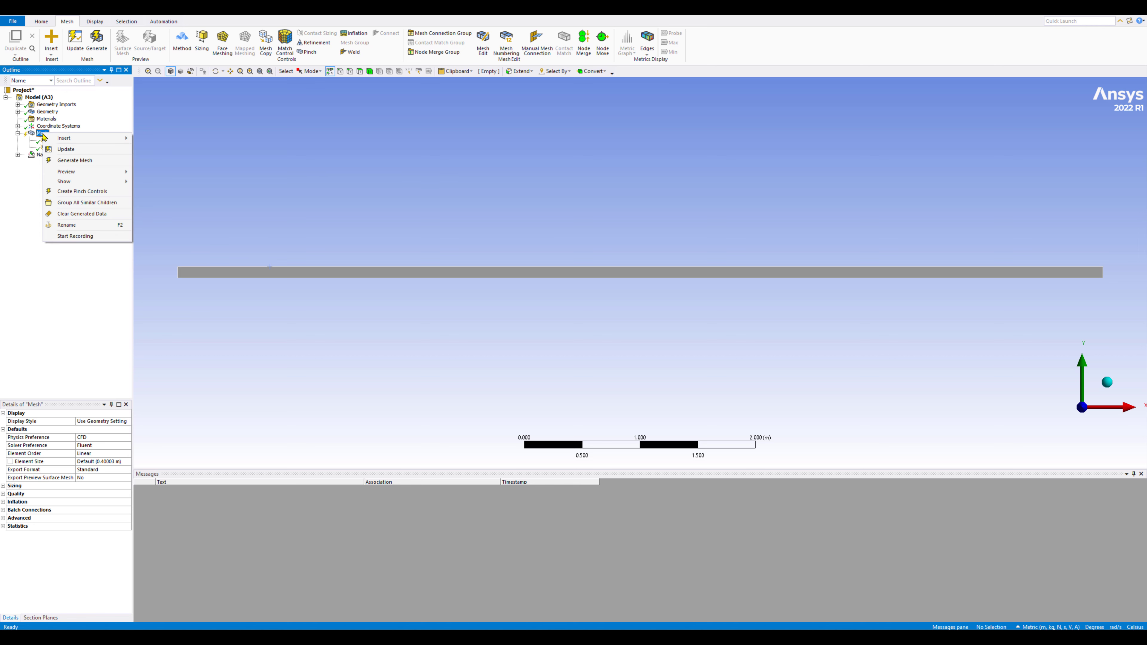
left_click(62, 160)
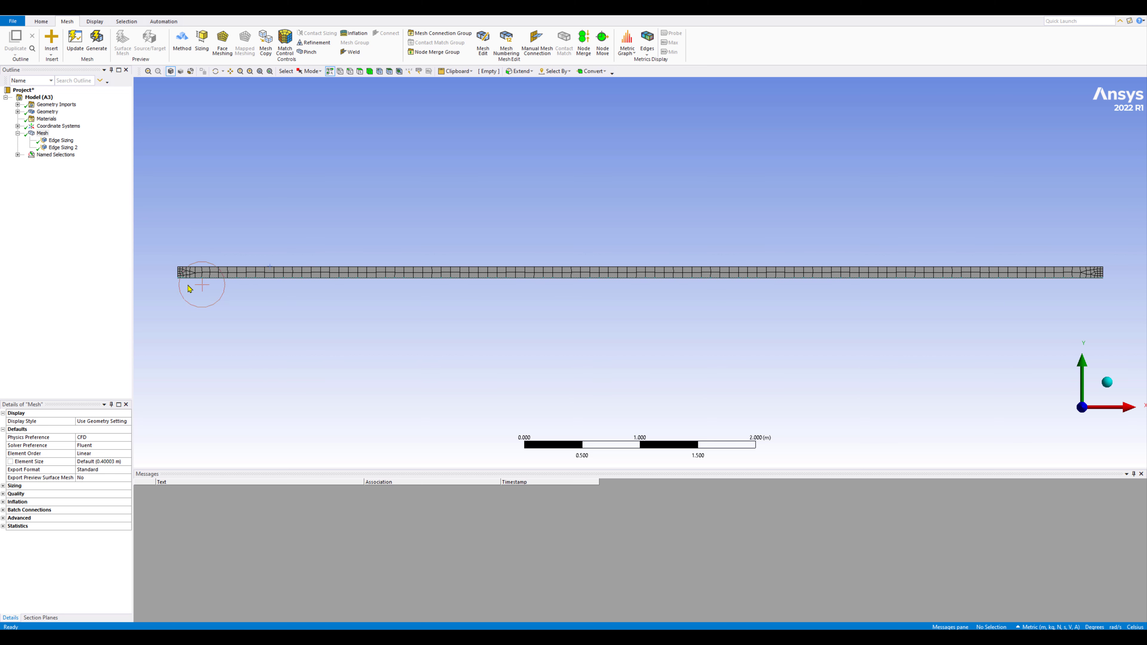
Clear all generated mesh data from the model.
right_click(43, 135)
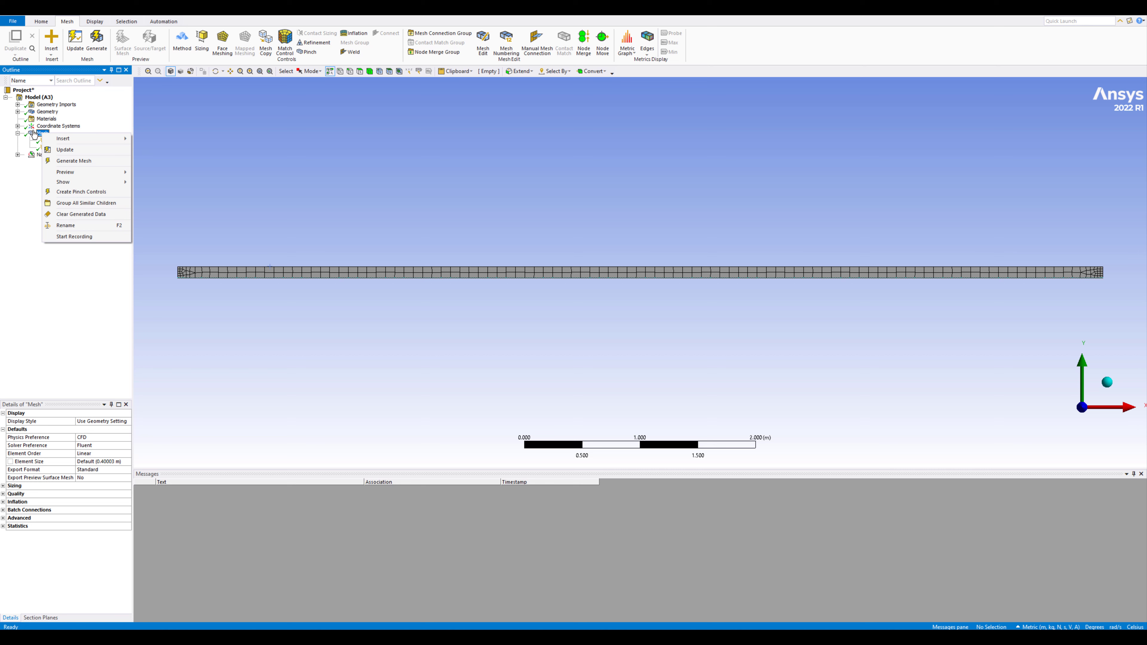
left_click(70, 214)
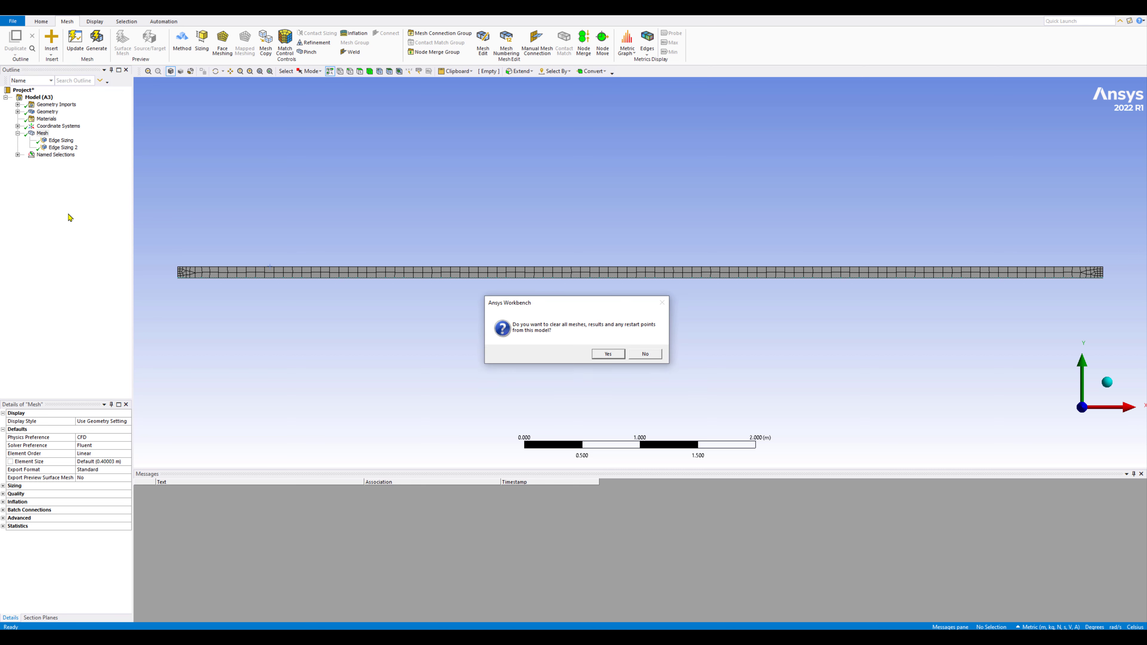
left_click(607, 354)
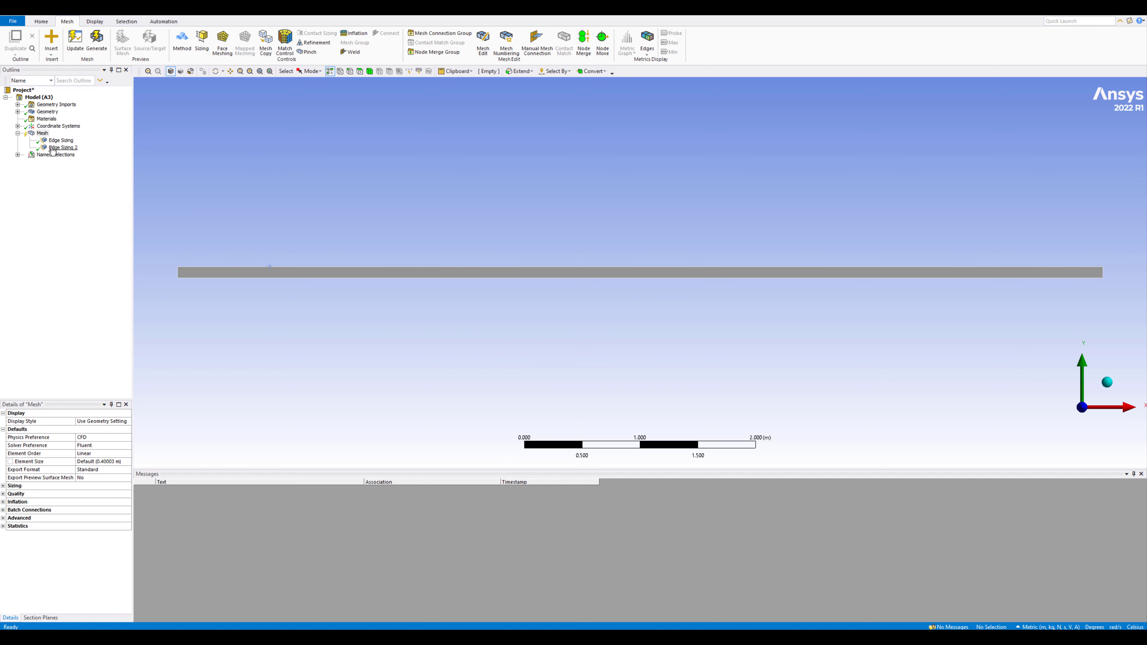
Insert a Face Meshing control and scope it to the pipe surface.
right_click(42, 135)
mouse_move(70, 139)
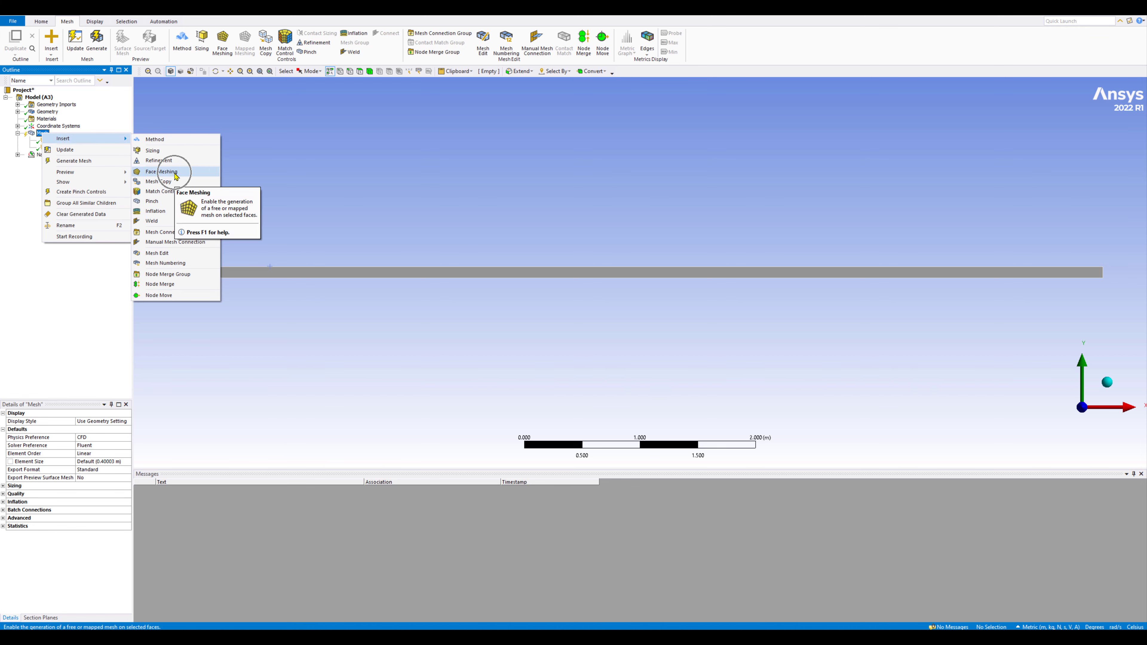
left_click(175, 174)
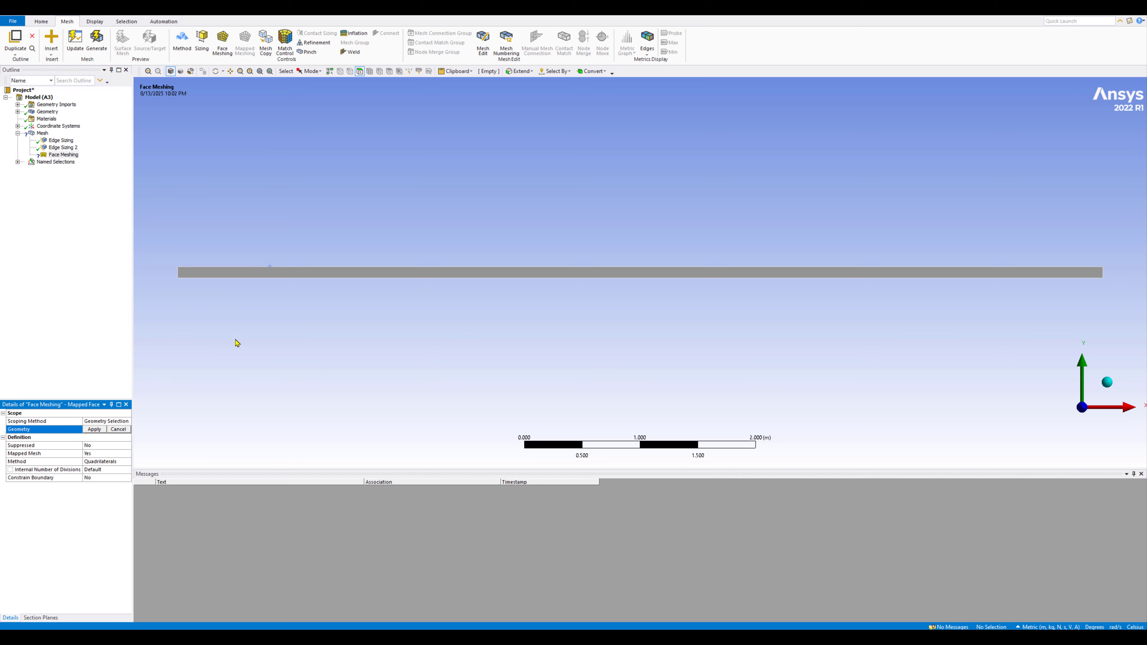
left_click(265, 274)
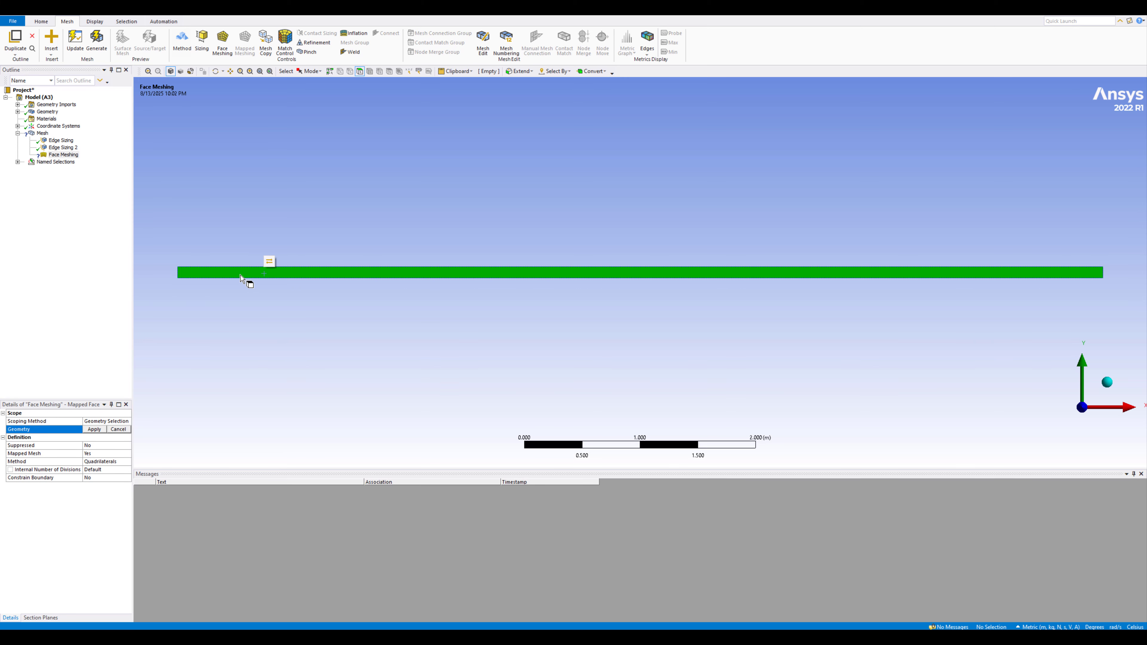
left_click(94, 430)
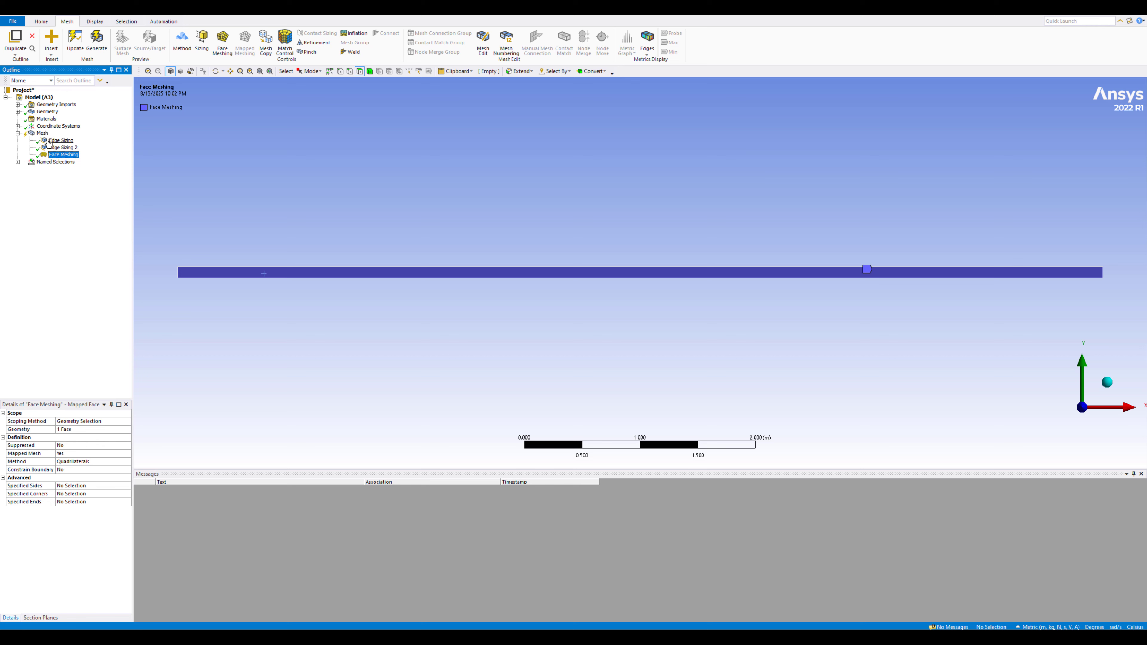
Generate the mesh with the face meshing applied and inspect its cells up close.
left_click(42, 134)
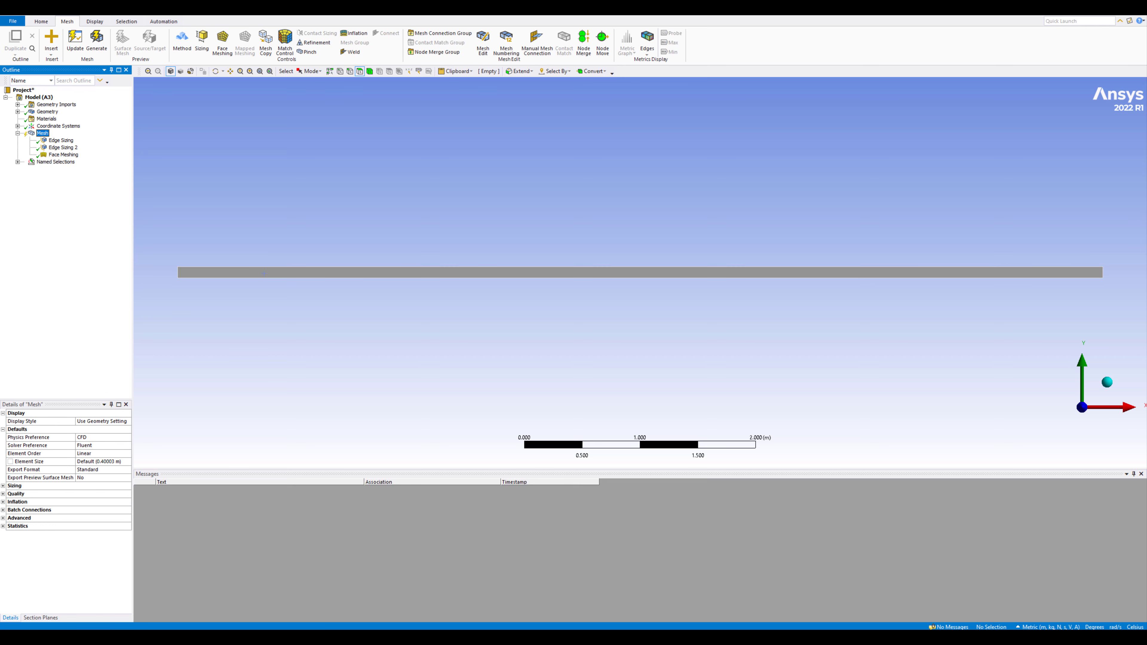
right_click(43, 134)
left_click(71, 164)
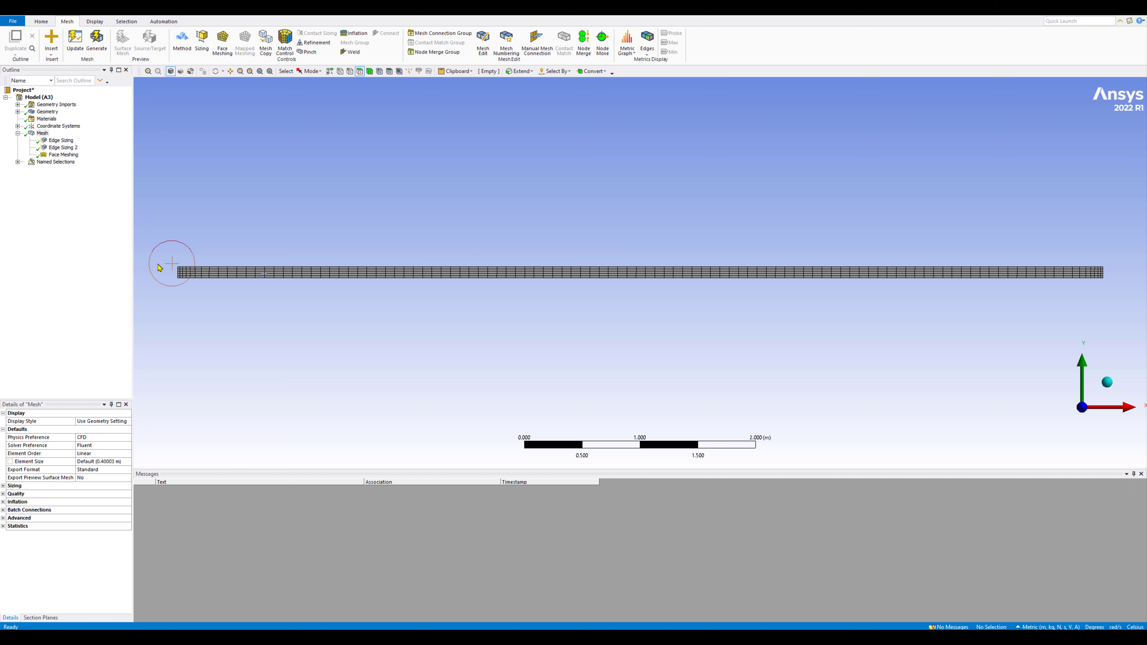
scroll(172, 272, "up", 3)
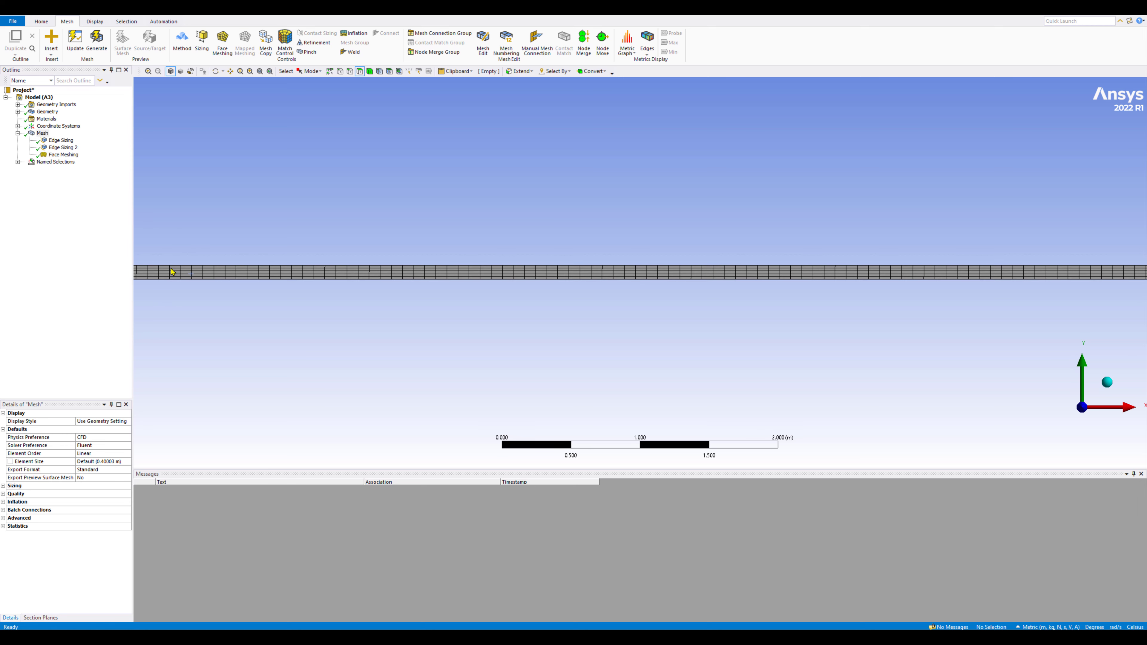
Check the cell spacing near the pipe's inlet end and clear all generated mesh data from the model.
middle_click_drag(193, 289, 516, 310, "ctrl")
scroll(450, 315, "up", 4)
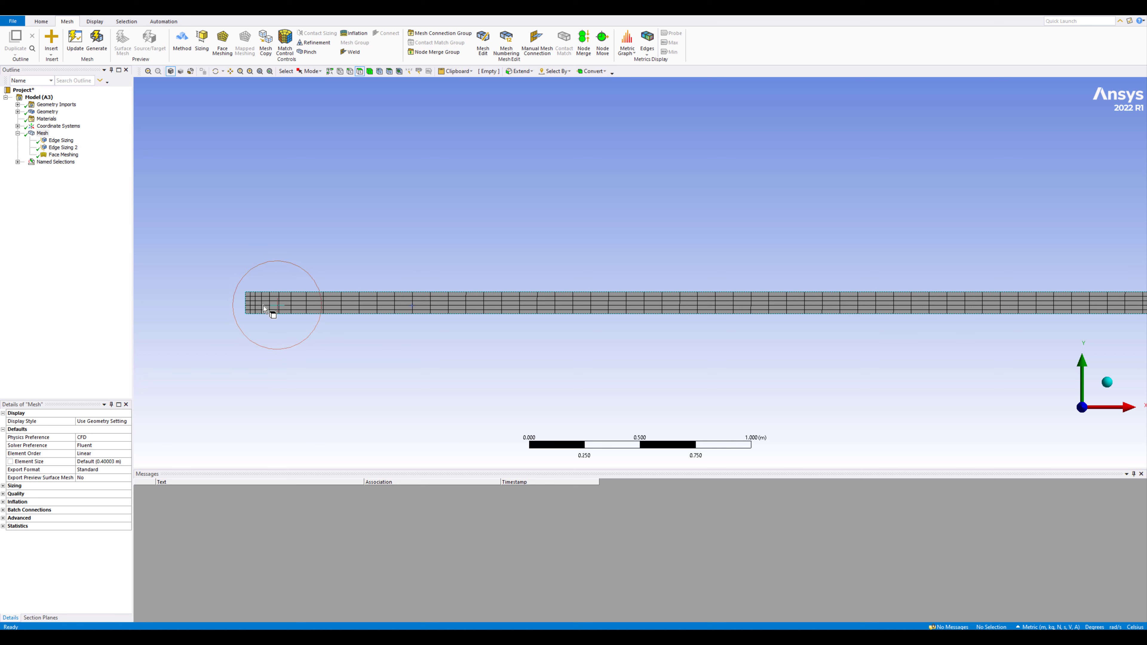
scroll(409, 310, "down", 1)
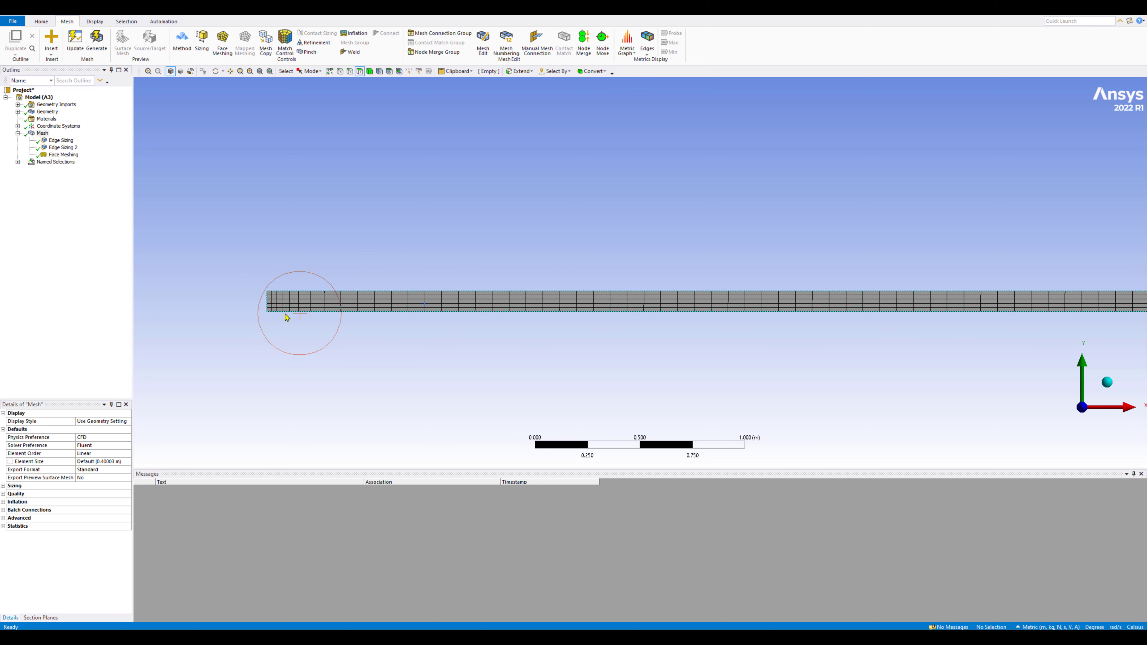
scroll(307, 315, "down", 1)
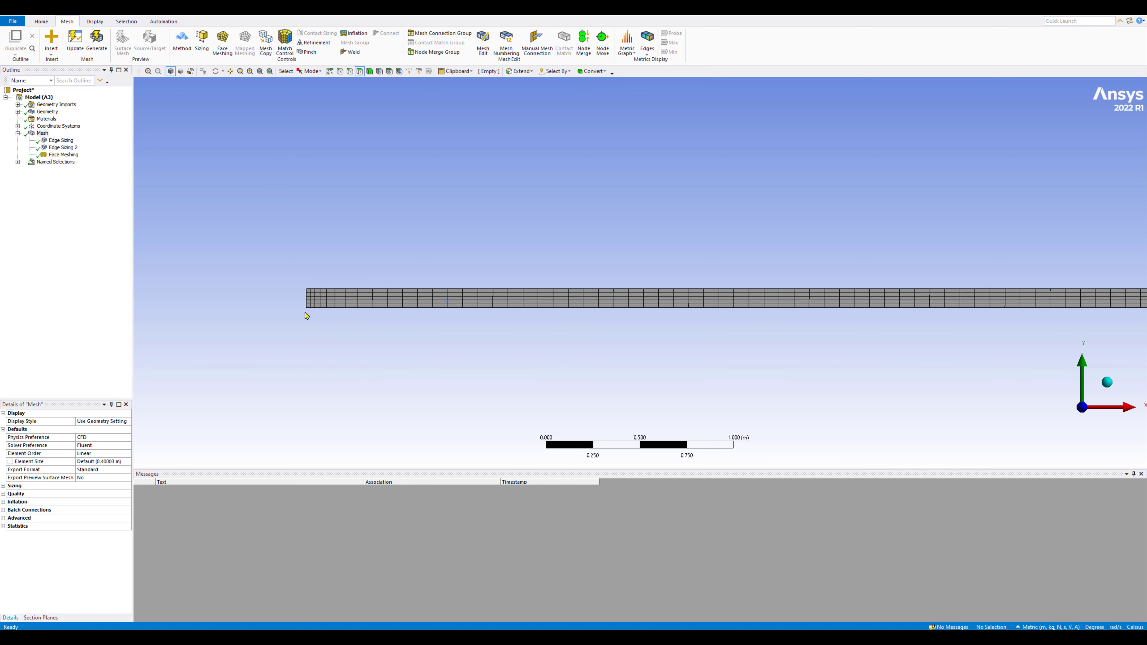
right_click(41, 139)
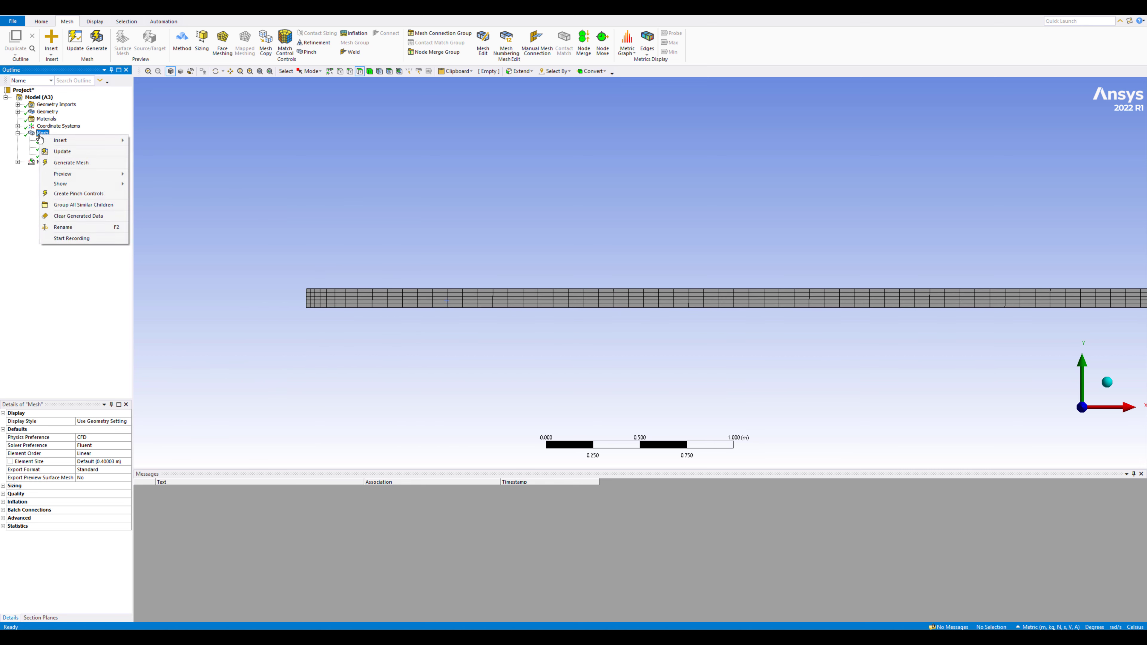
left_click(64, 216)
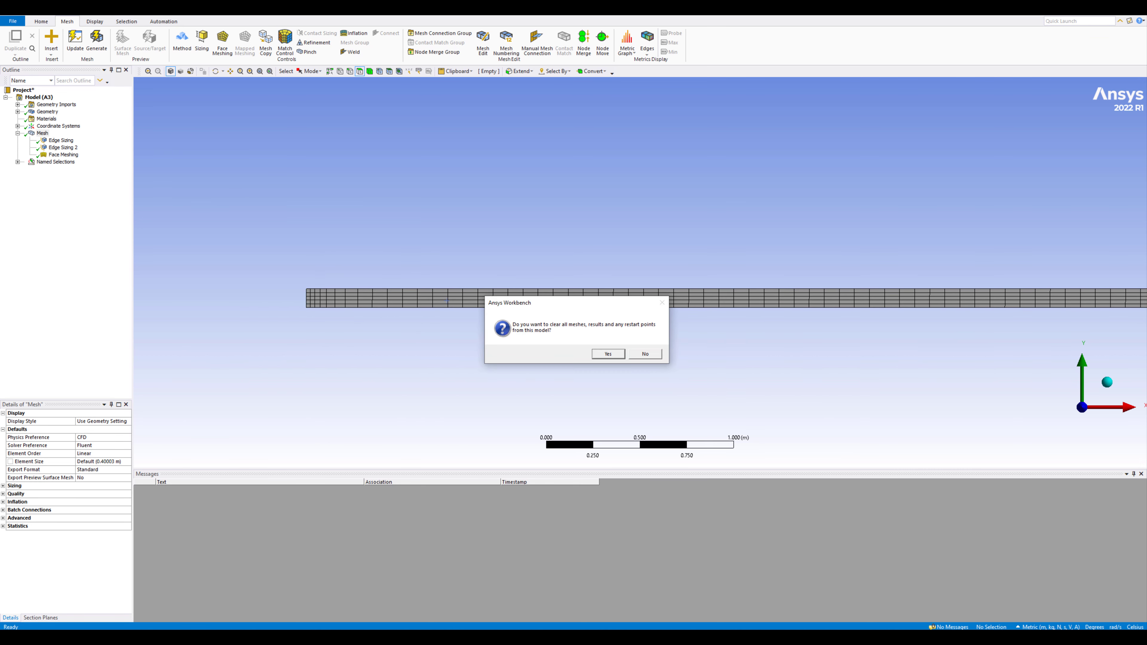
left_click(607, 354)
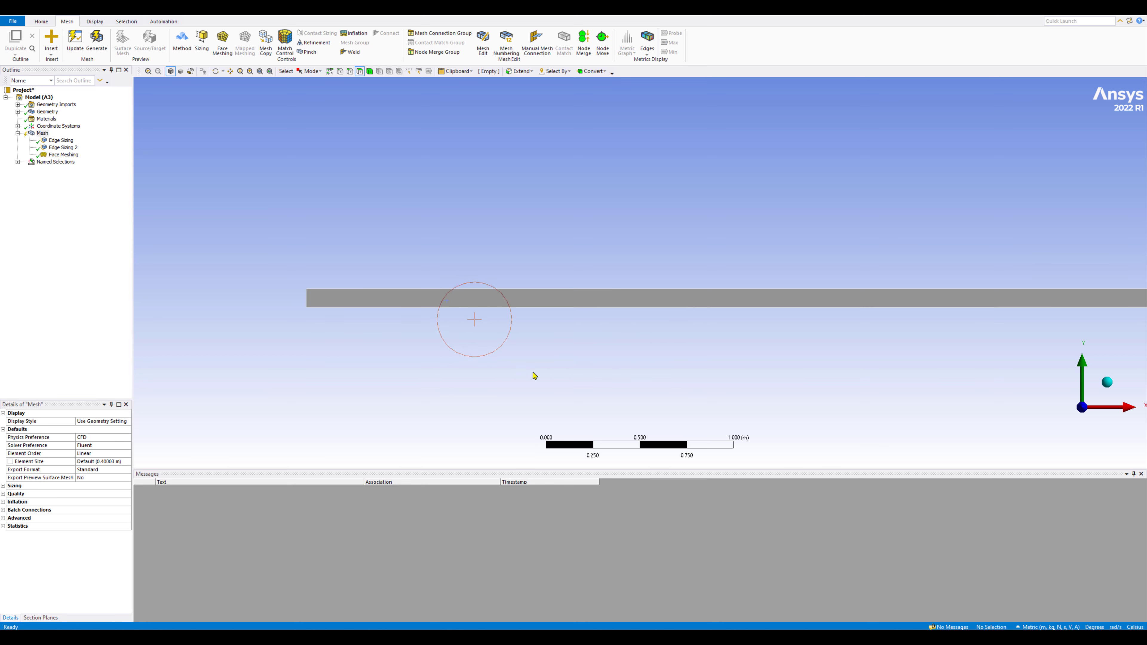
left_click(260, 72)
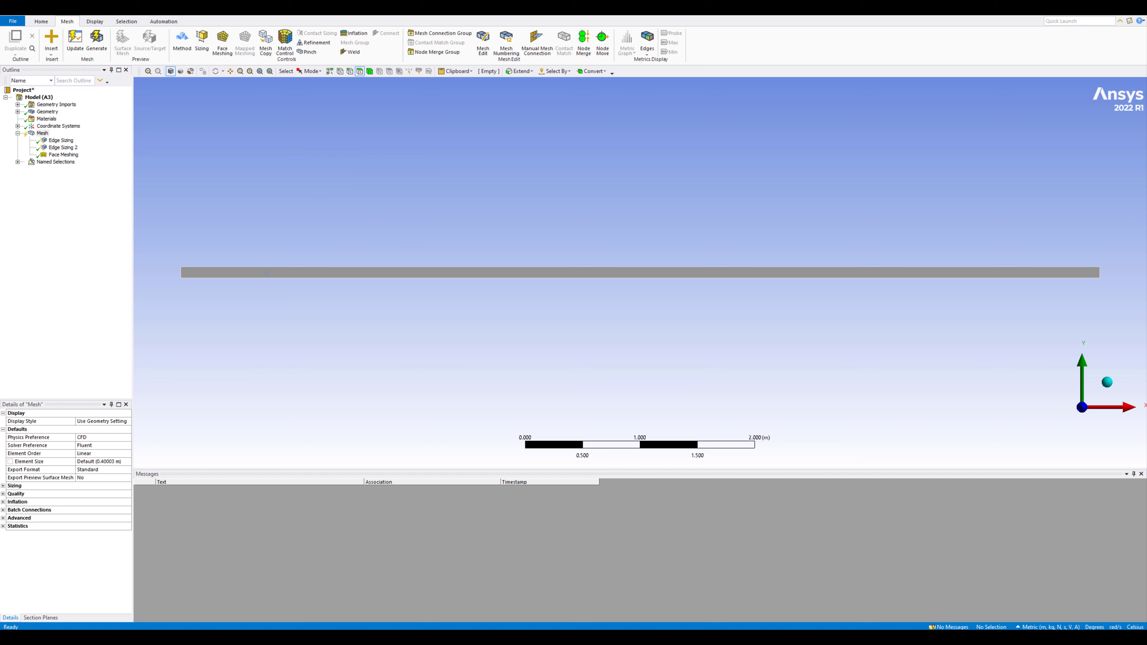
Set the growth rate of Edge Sizing 2, on the pipe's long edges, to 1.0.
left_click(56, 142)
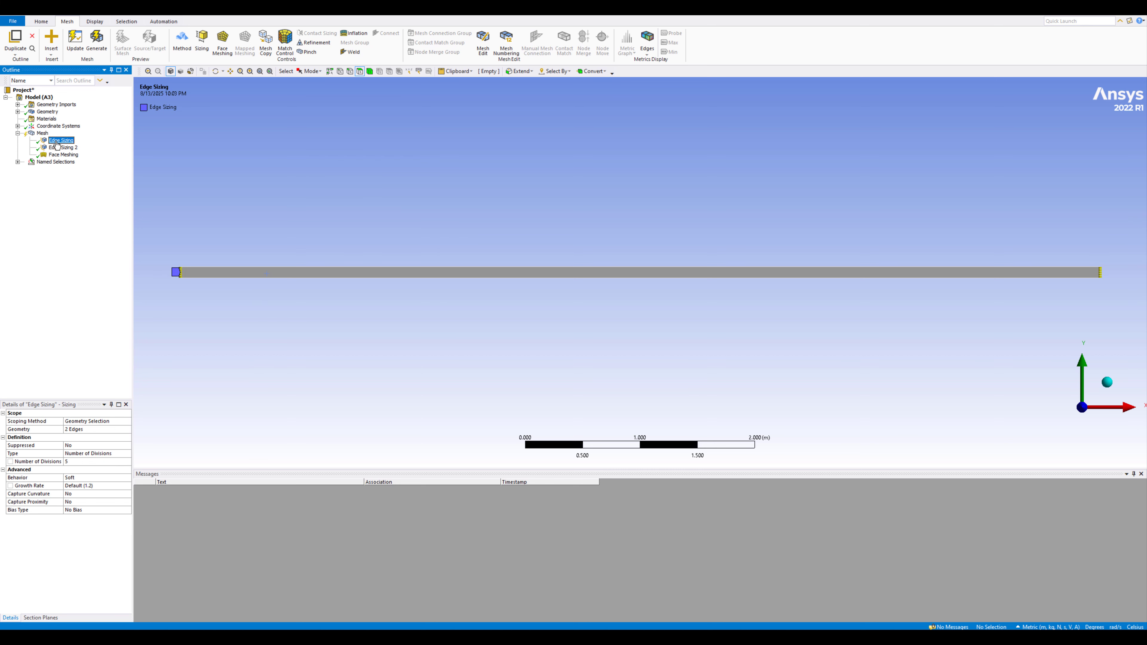
left_click(61, 149)
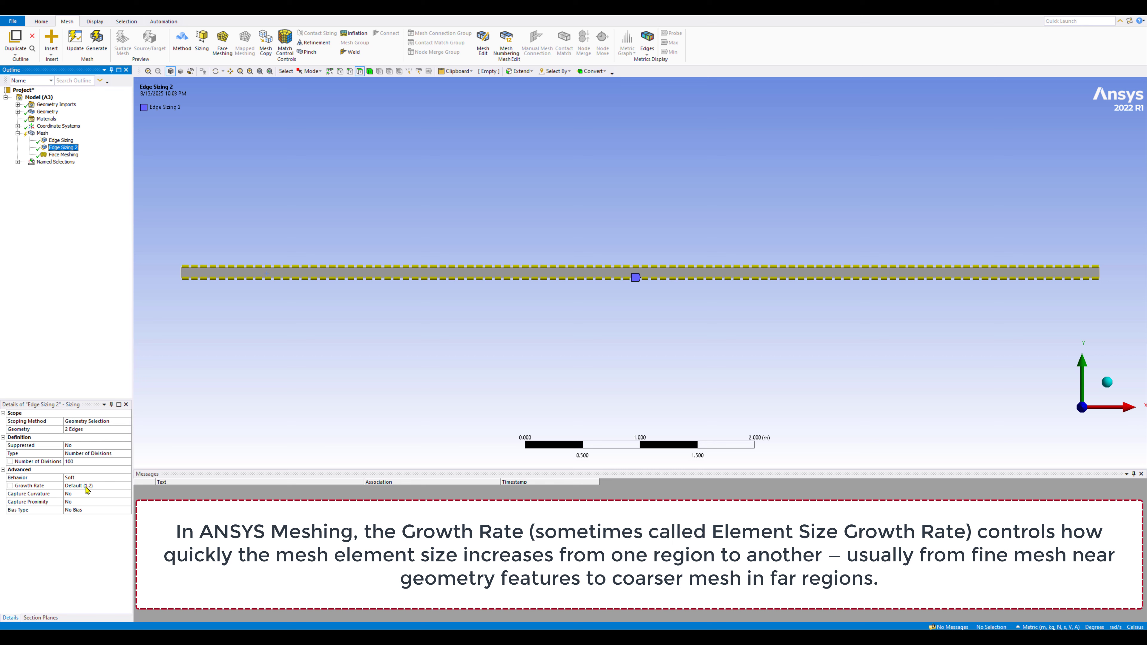
left_click(76, 141)
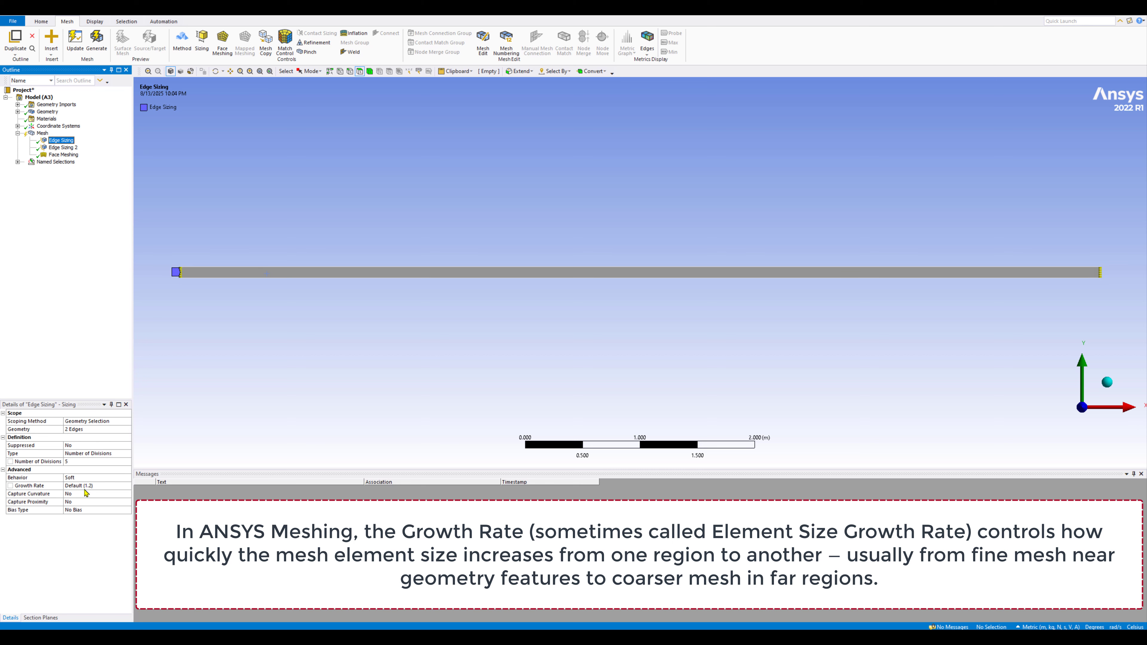
left_click(59, 148)
left_click(94, 486)
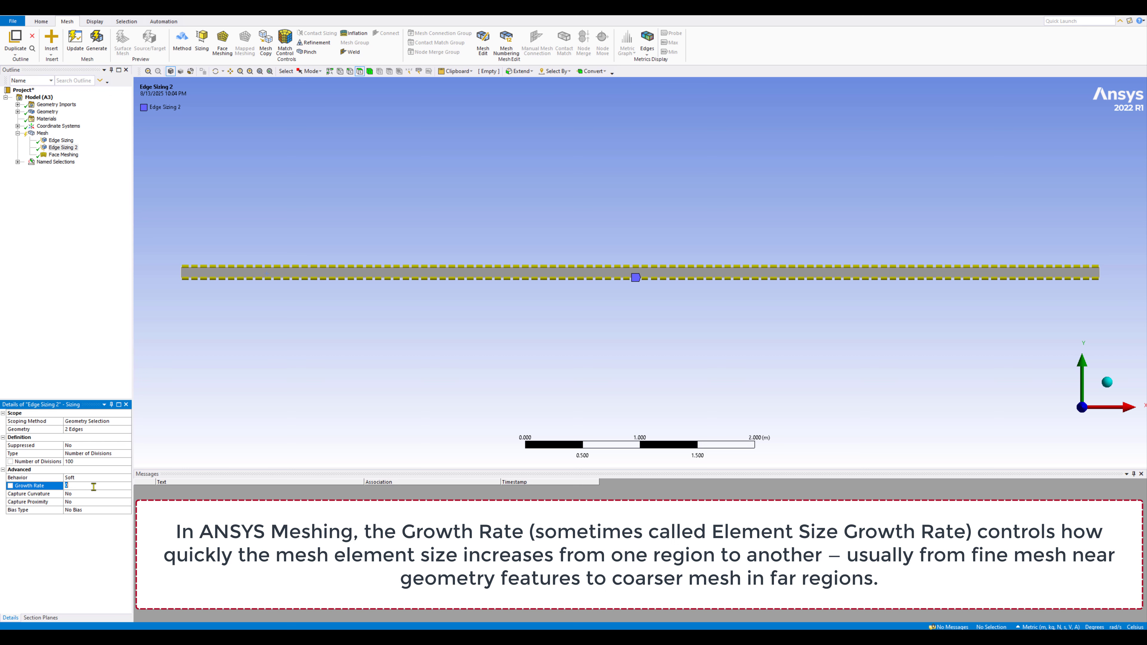
left_click(87, 312)
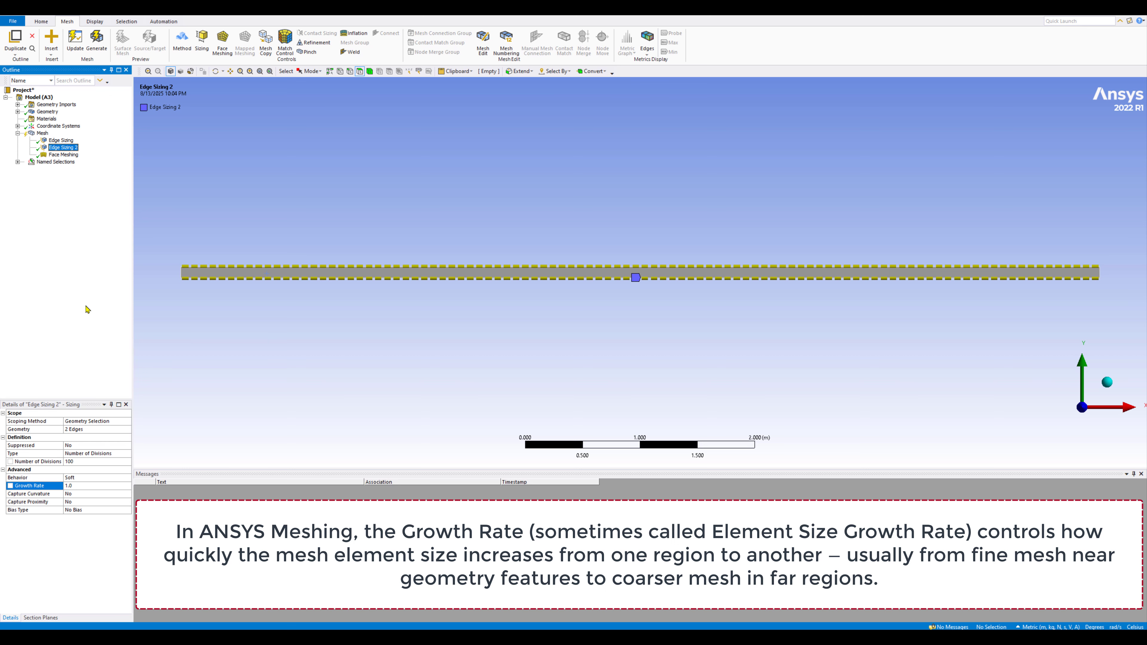
Set the growth rate of the first edge sizing, on the pipe's short end edges, to 1 and generate the mesh.
left_click(64, 140)
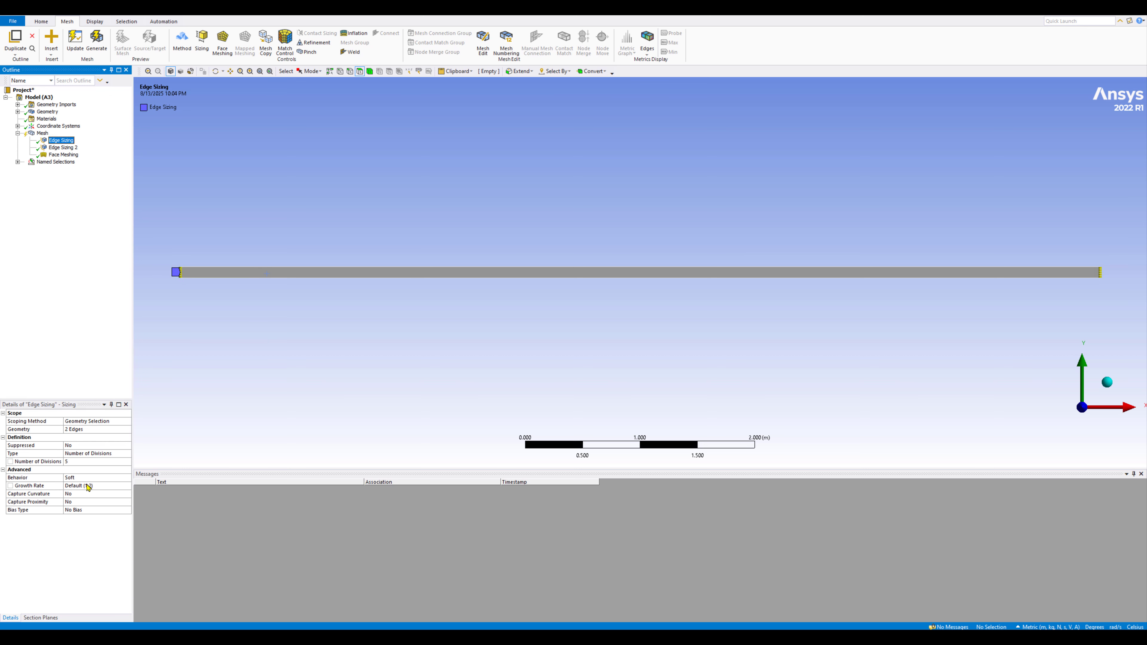
left_click(92, 486)
type("1")
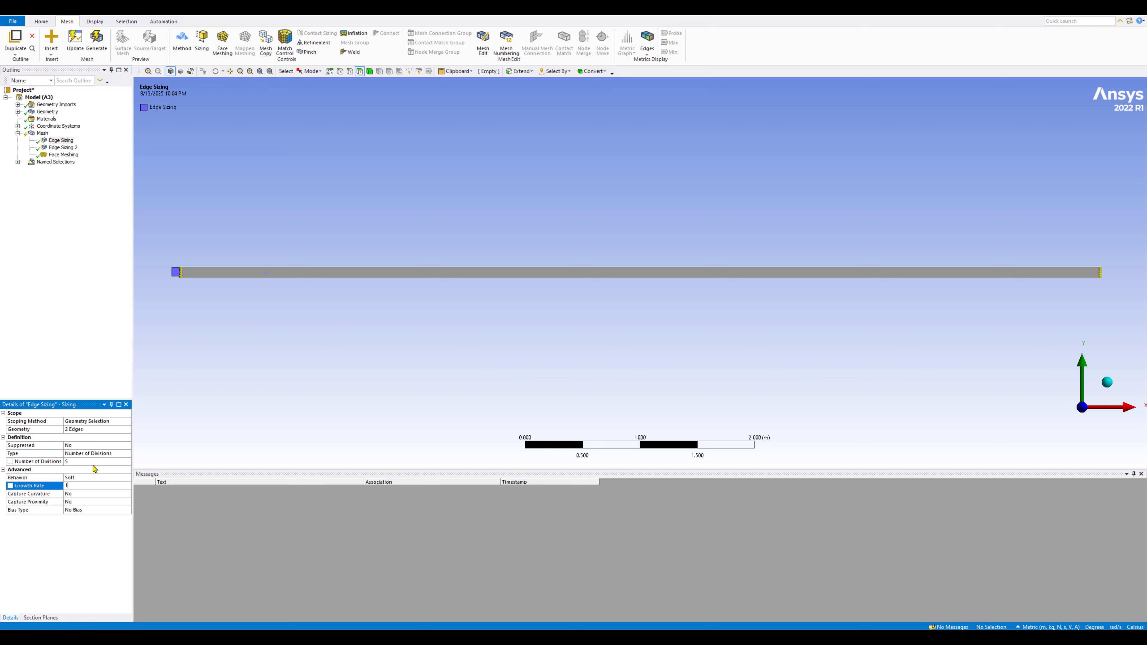
left_click(80, 321)
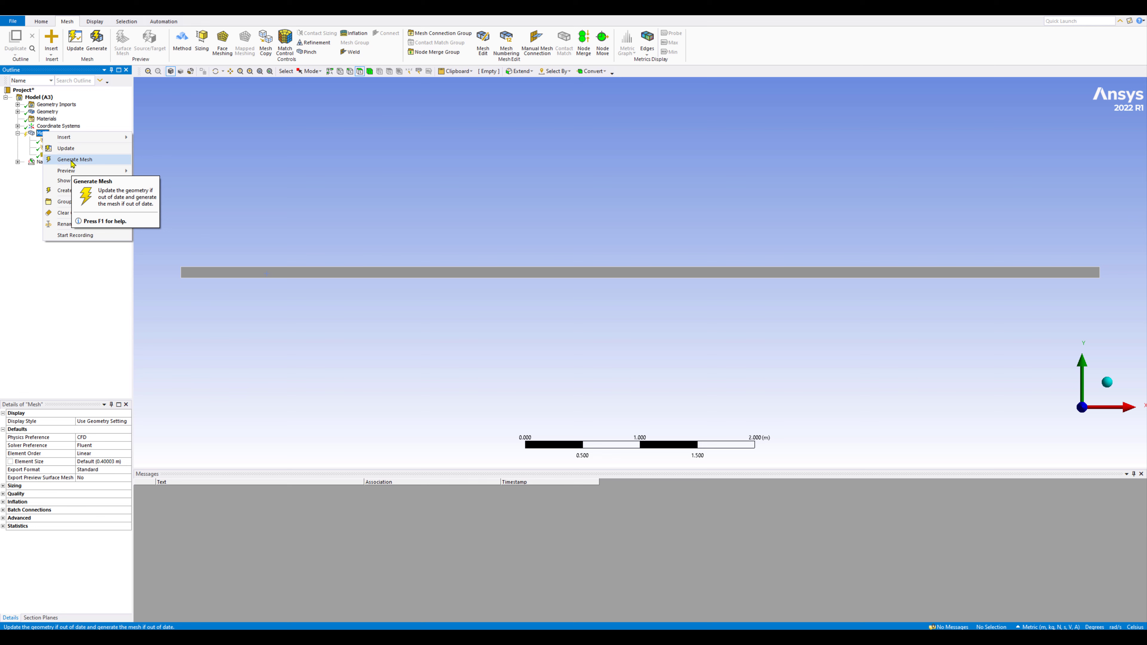
left_click(72, 160)
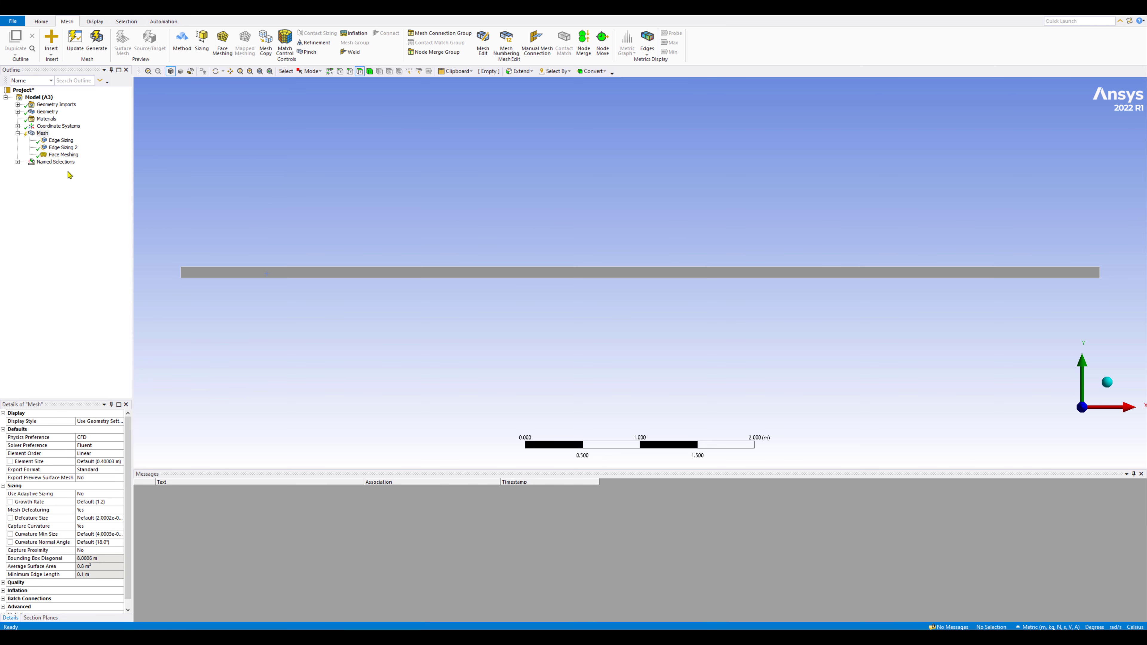
Change the behavior of both edge sizings, on the end edges and the long edges, to Hard.
left_click(55, 140)
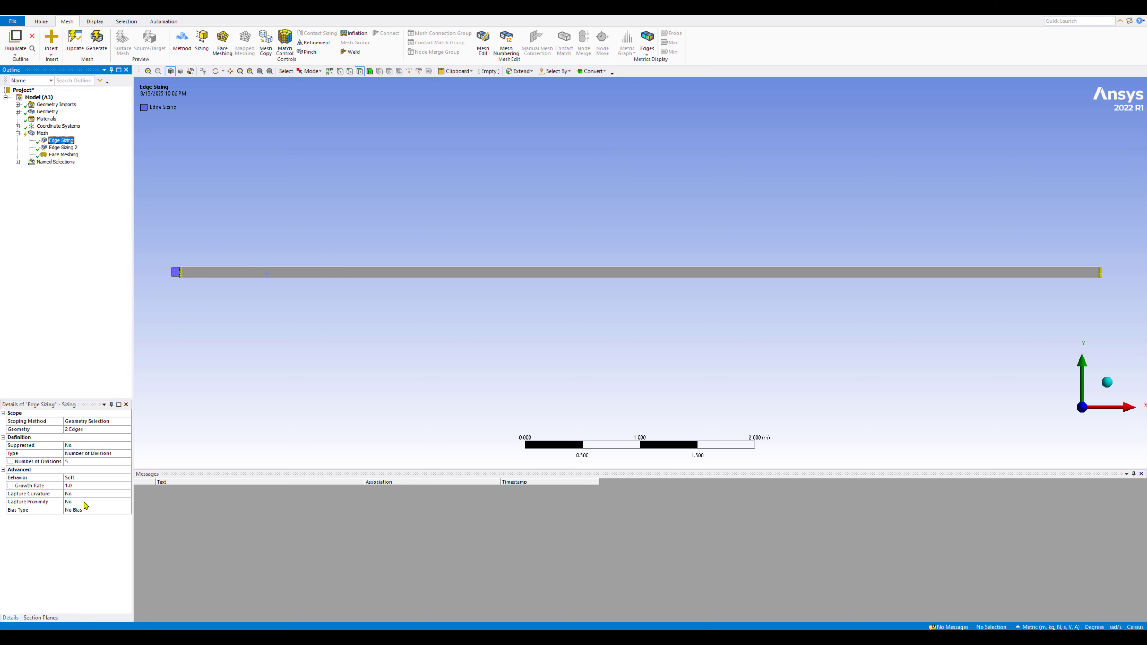
left_click(77, 479)
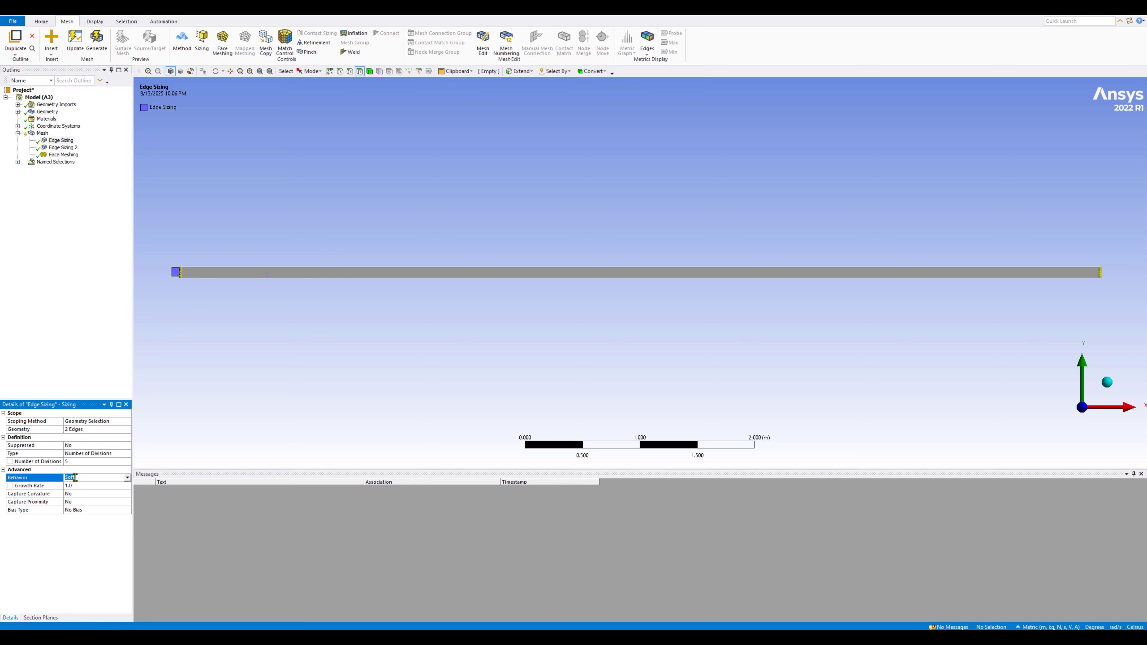
left_click(129, 480)
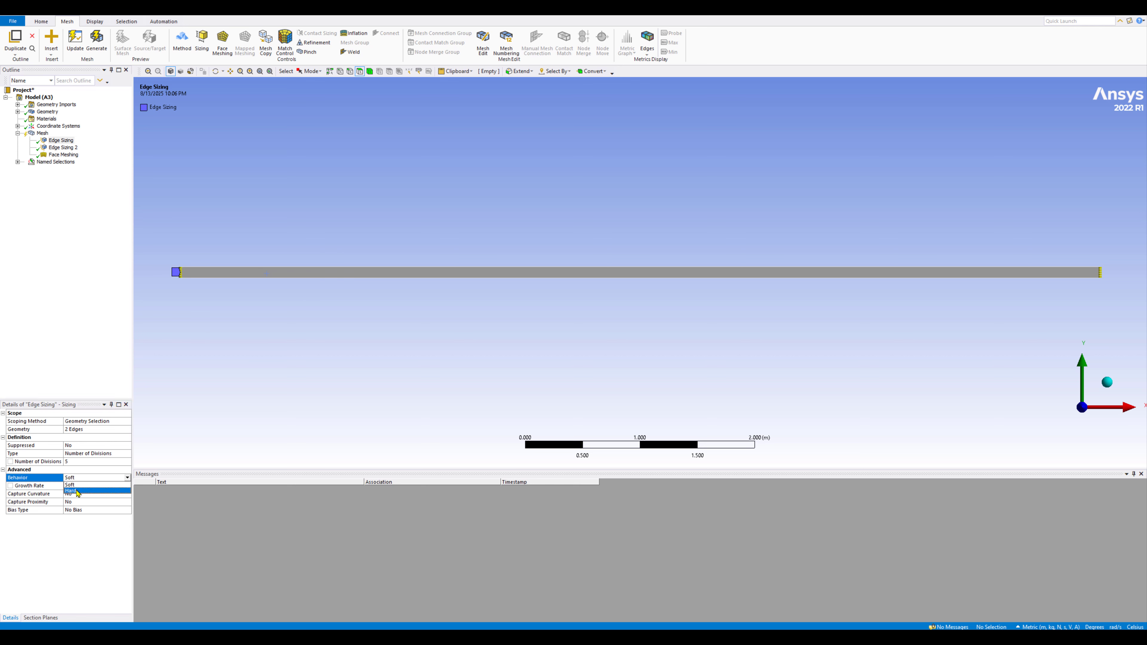
left_click(79, 491)
left_click(63, 148)
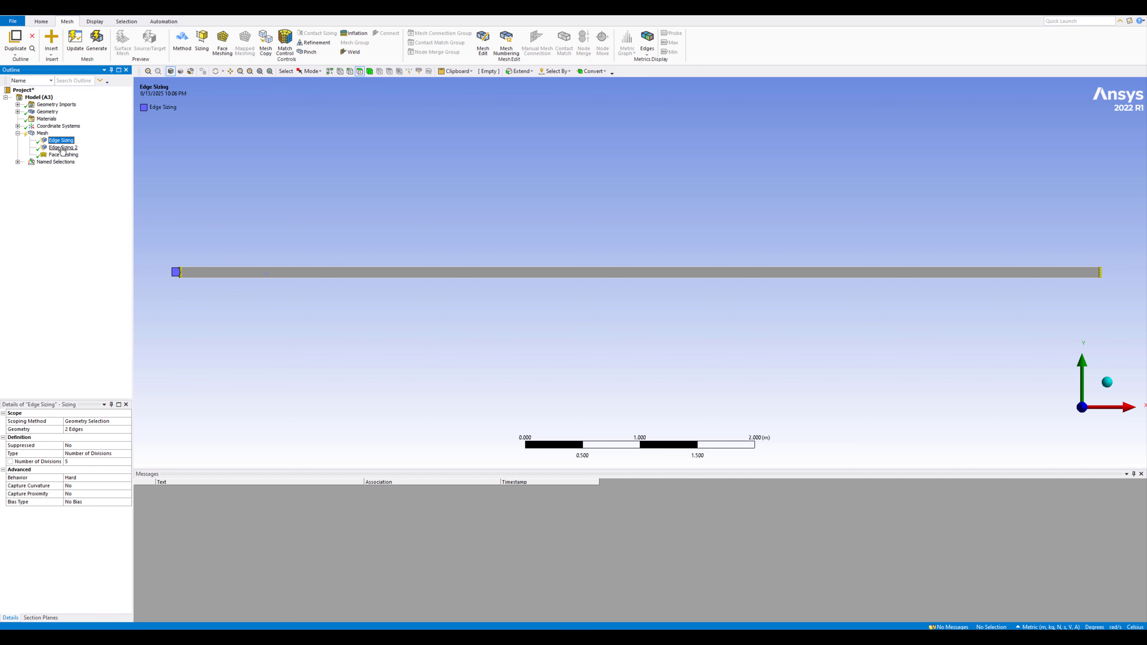
left_click(121, 480)
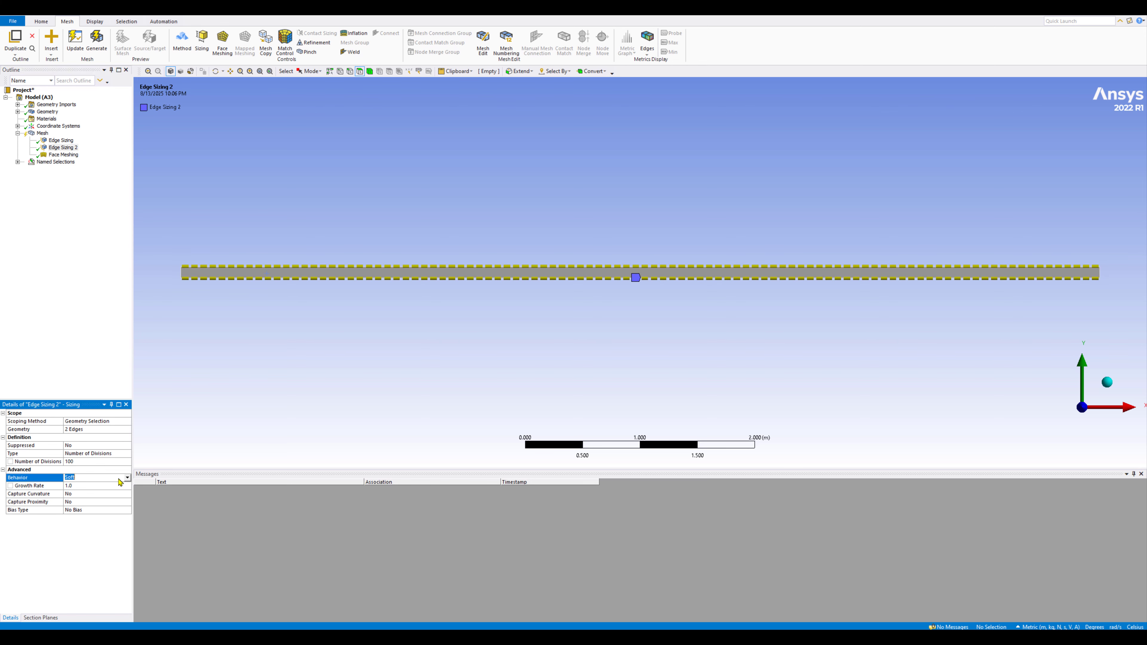
left_click(128, 478)
left_click(80, 491)
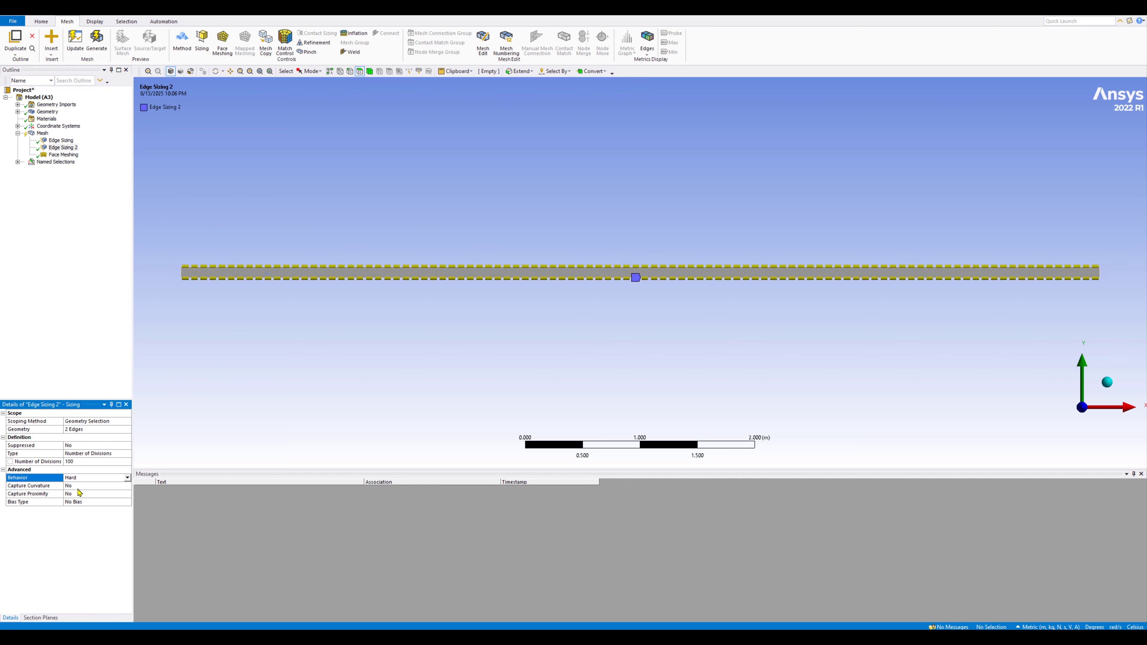
left_click(80, 298)
Generate the mesh with the hard edge sizings and display its node and element statistics.
left_click(42, 134)
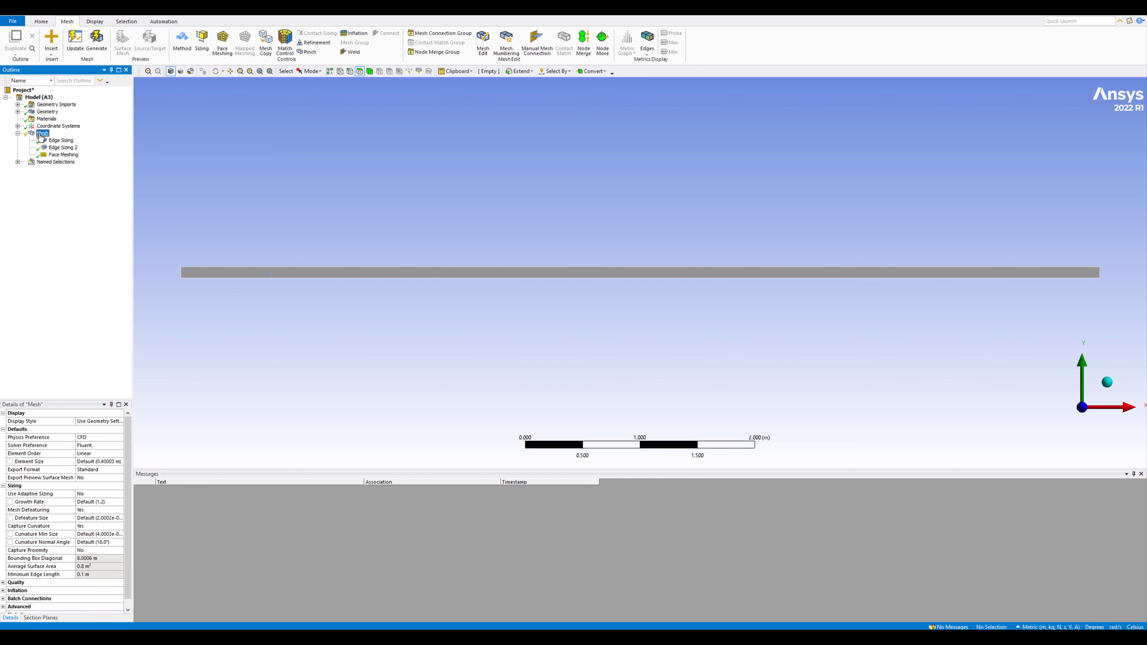
right_click(40, 137)
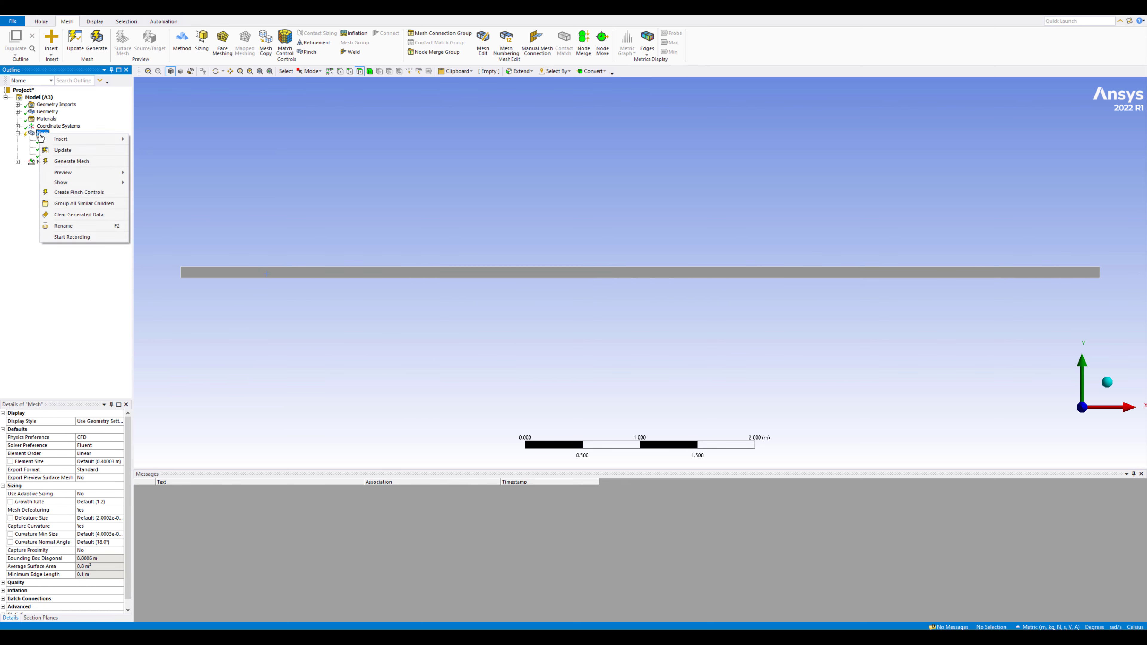
left_click(66, 166)
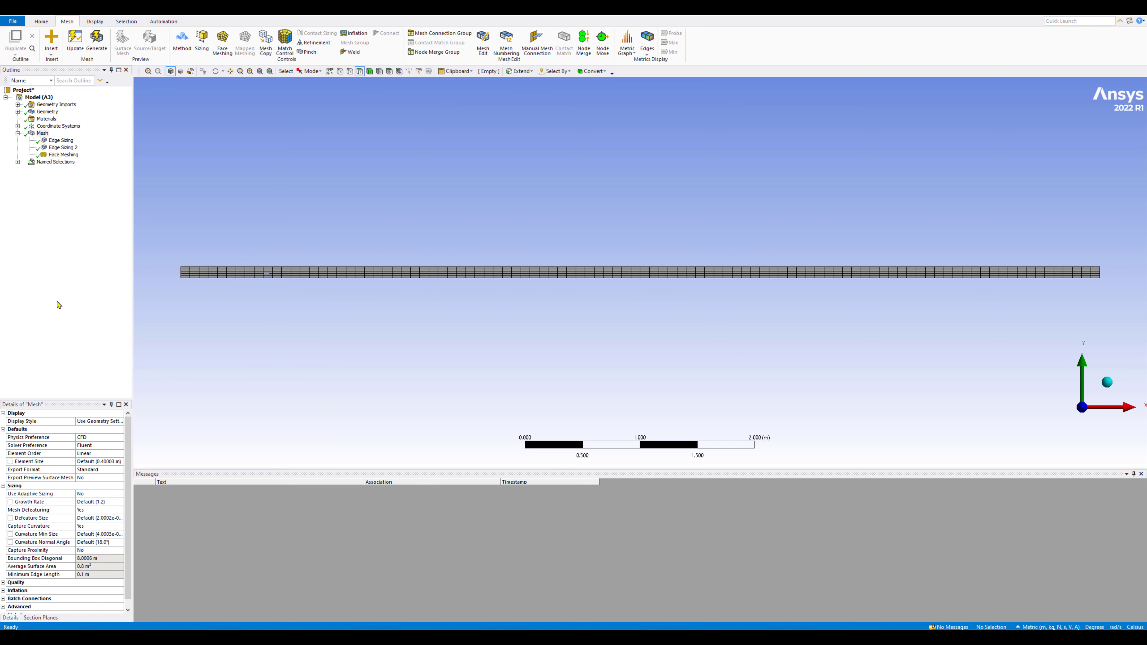
left_click(43, 133)
scroll(49, 473, "down", 1)
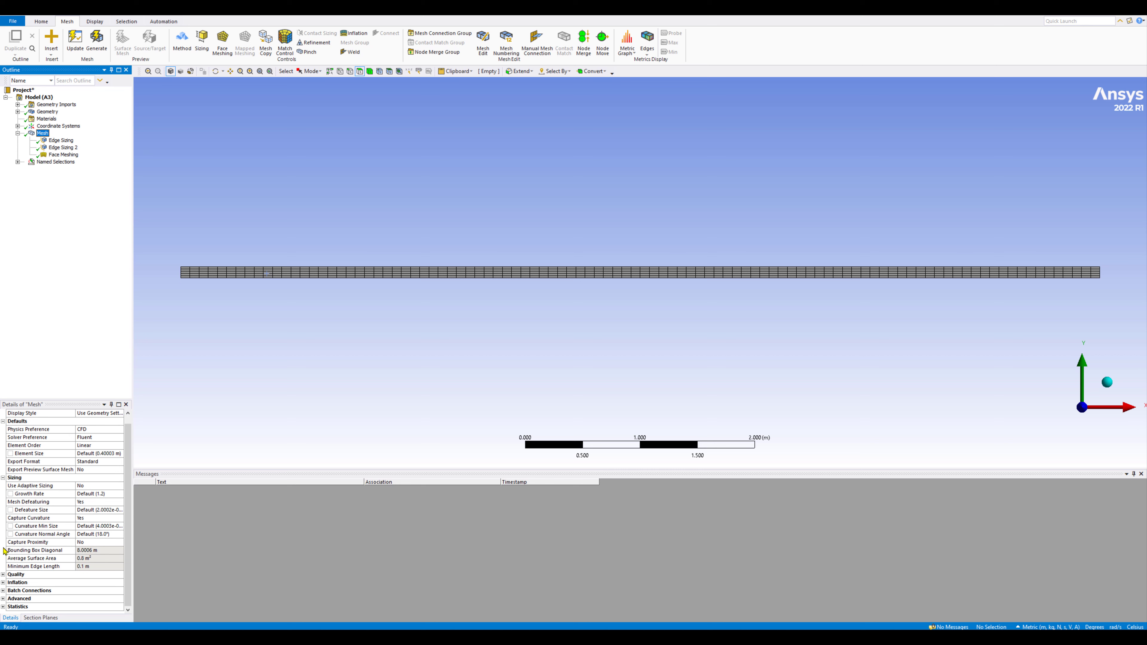
left_click(4, 607)
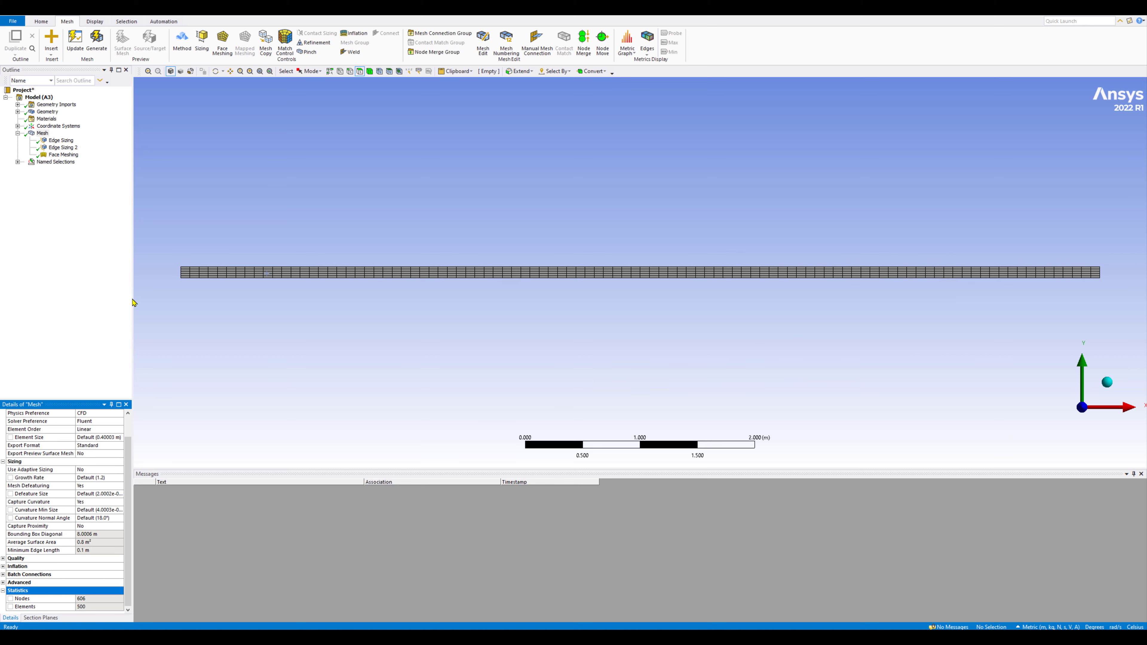
Collapse the mesh controls in the outline and check the Mesh cell's status in the Workbench project schematic.
left_click(17, 163)
left_click(18, 162)
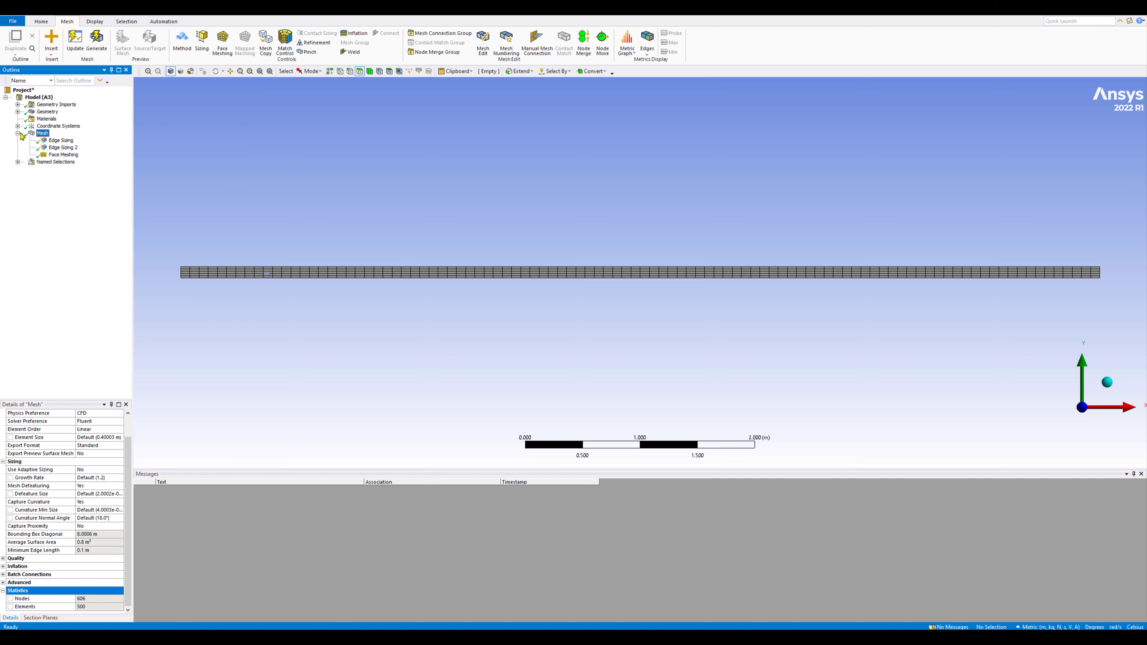
left_click(18, 134)
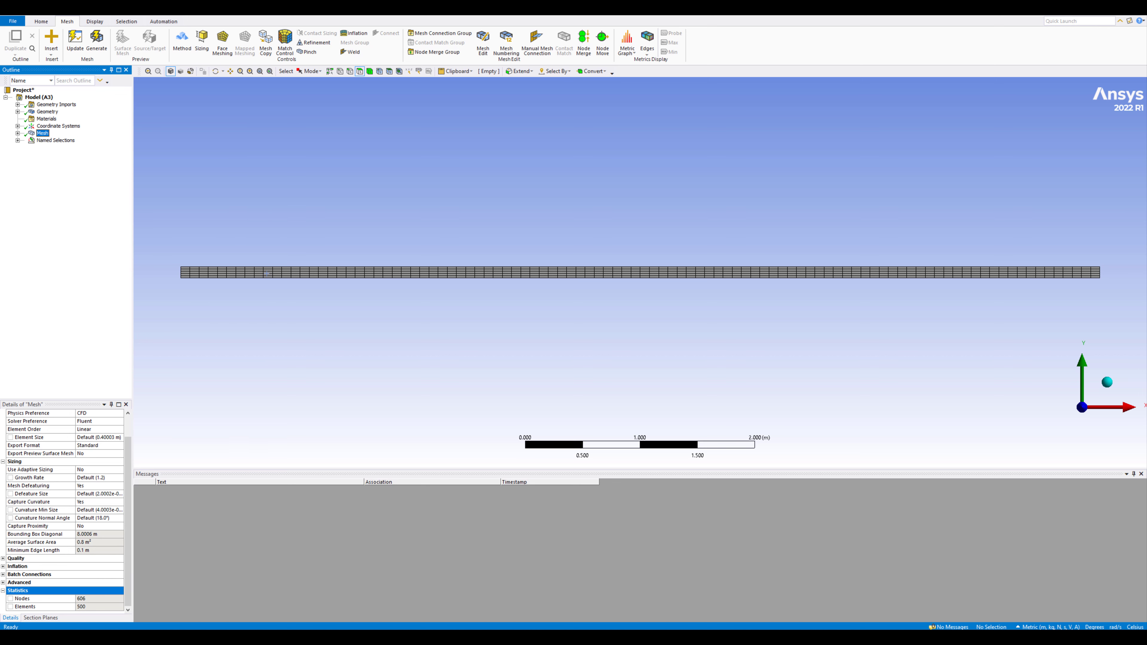
key("alt+Tab")
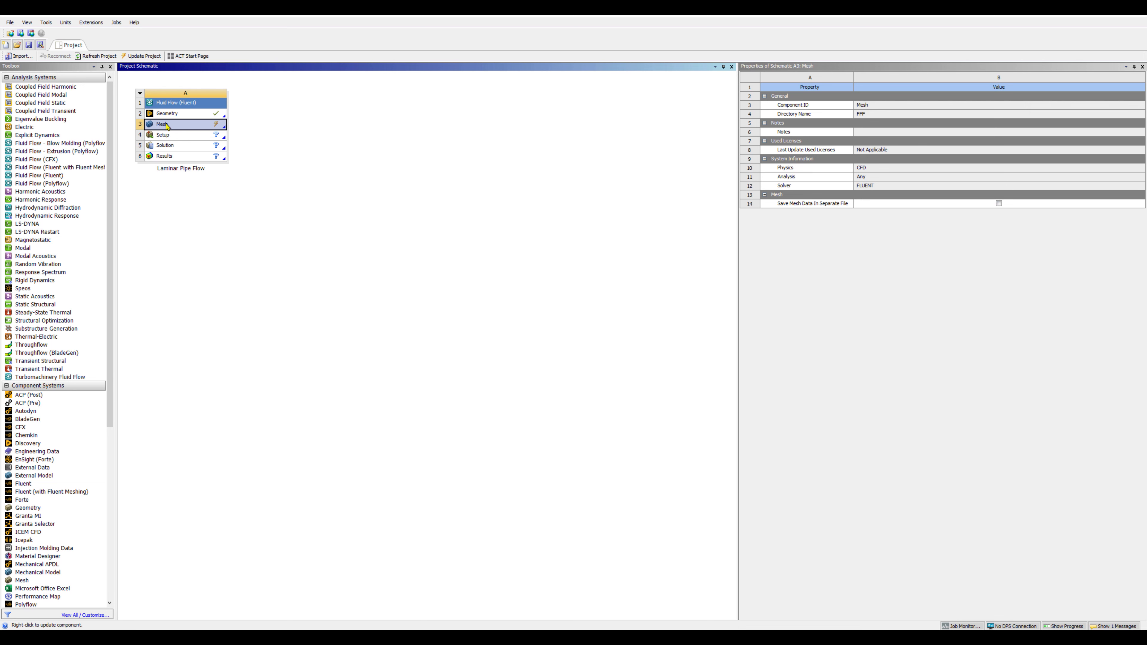
left_click(216, 131)
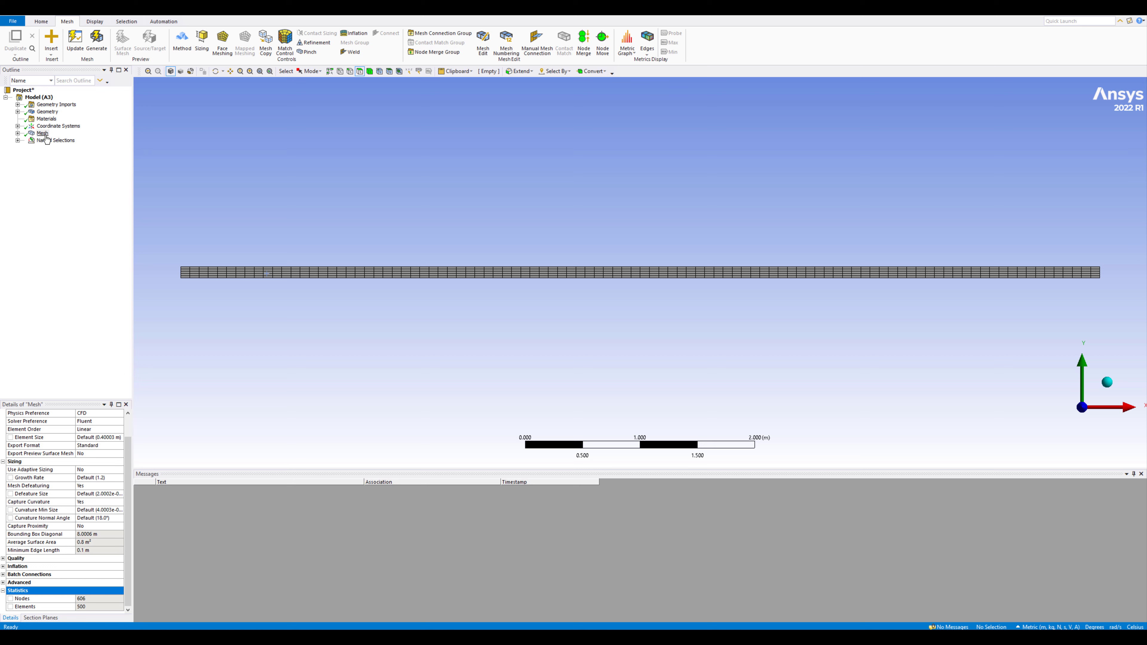
Update the mesh to pass it to the Fluent setup, and return to the Workbench project schematic.
left_click(42, 133)
right_click(47, 136)
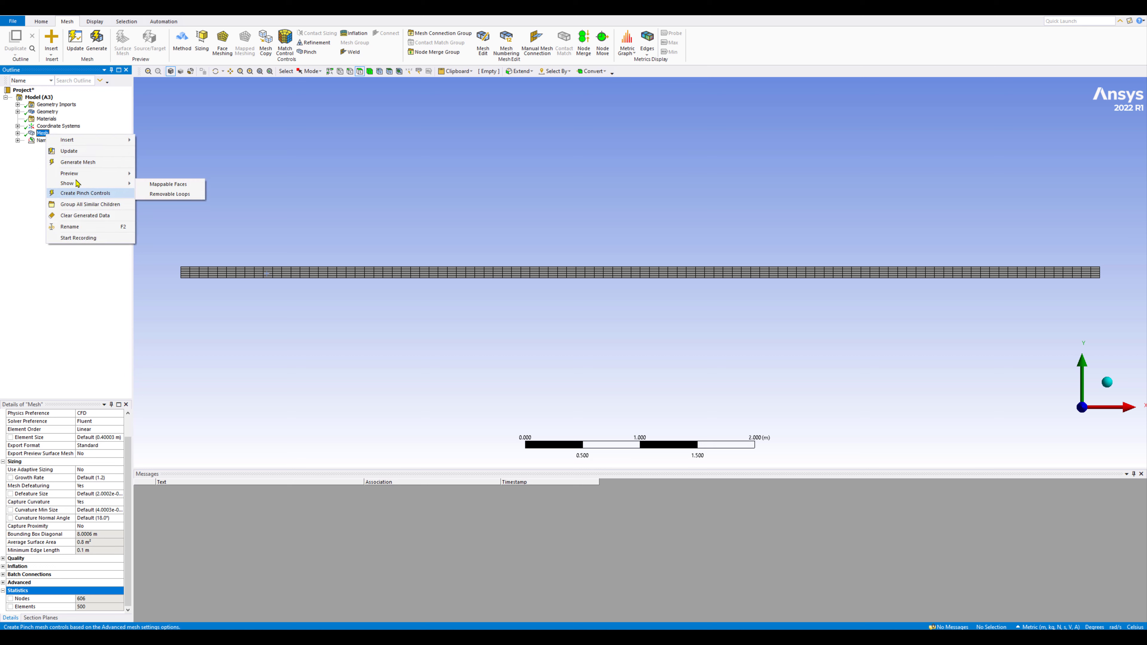
left_click(76, 154)
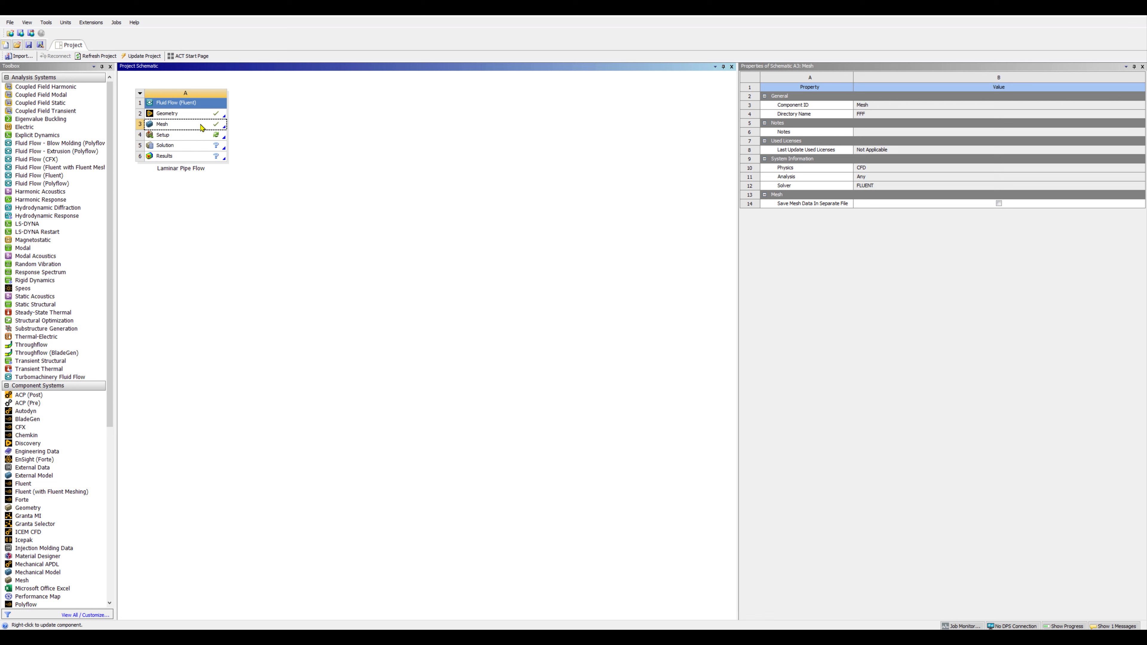
right_click(201, 127)
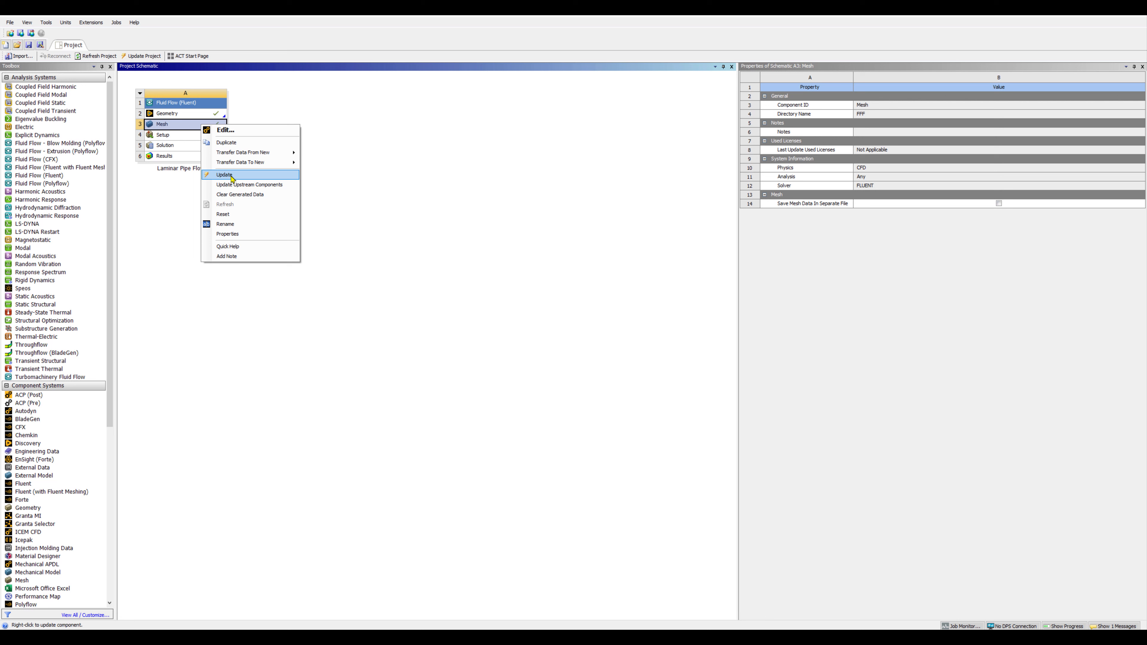
left_click(448, 138)
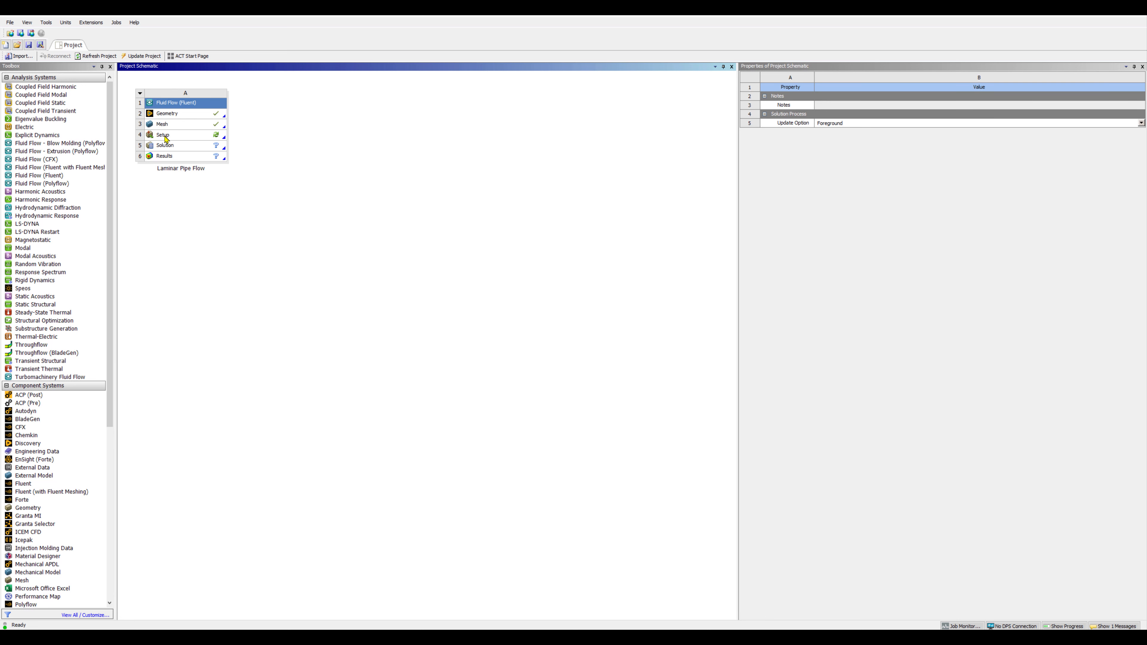
double_click(166, 136)
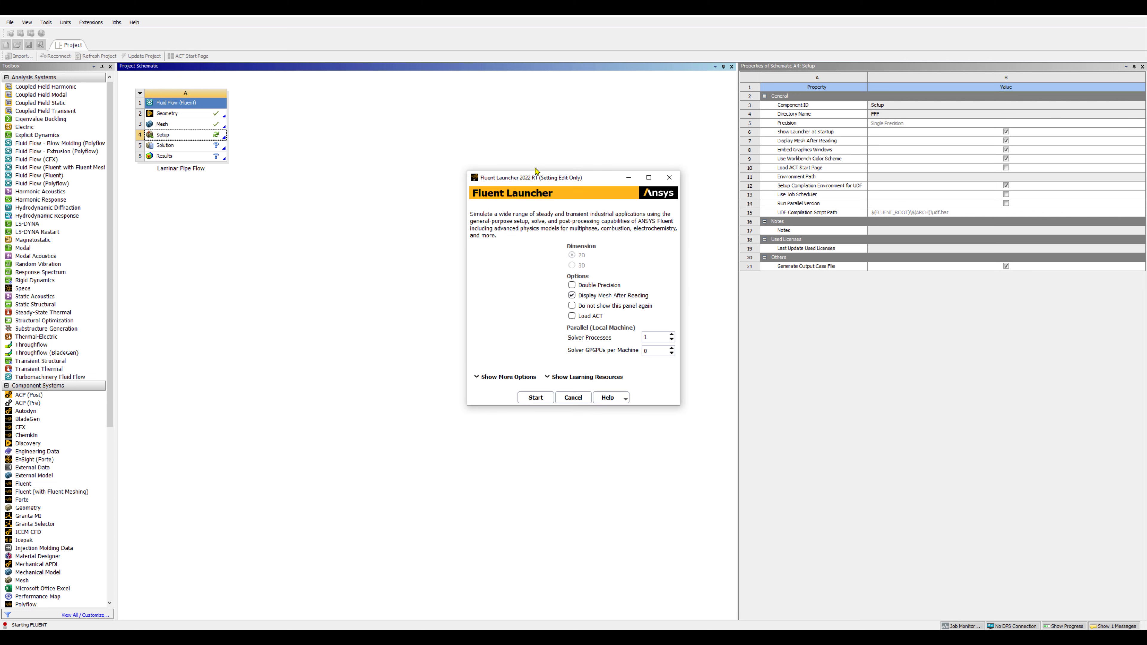
left_click_drag(537, 177, 367, 164)
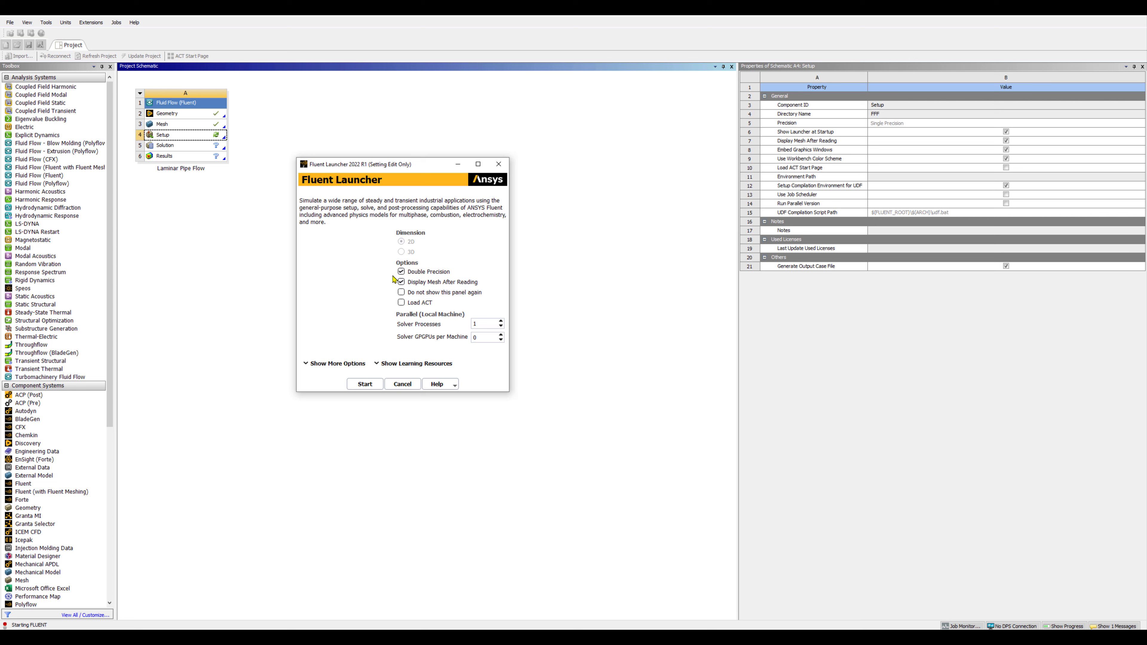
left_click_drag(483, 324, 455, 316)
left_click(403, 384)
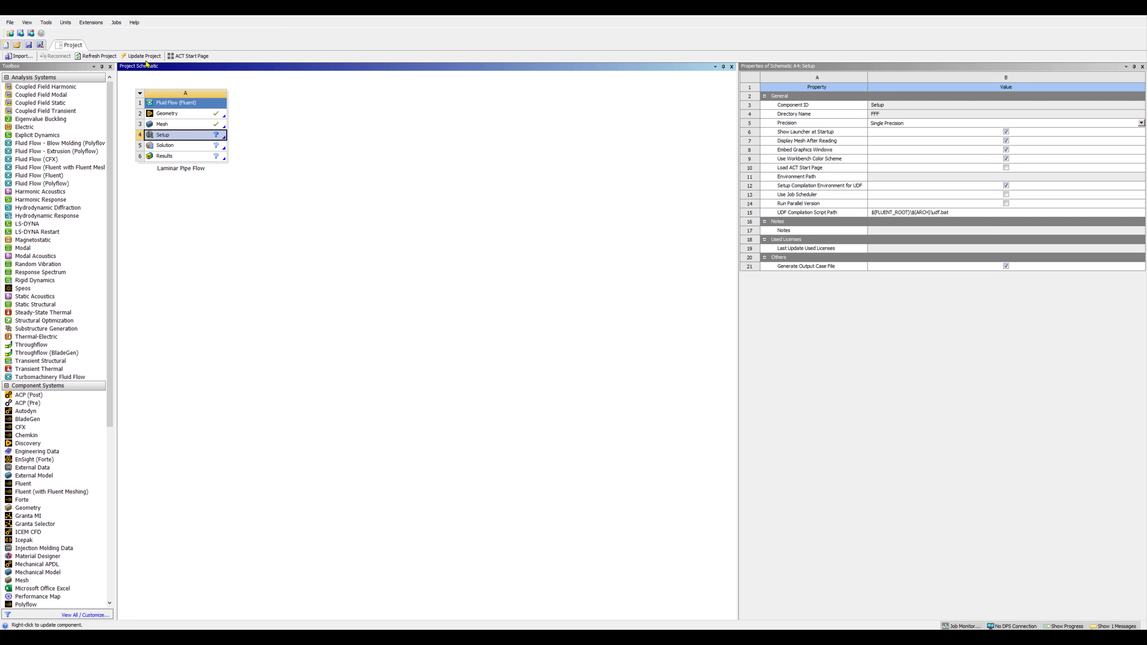
Save the project and launch the Fluent setup in double precision with 4 solver processes.
left_click(28, 45)
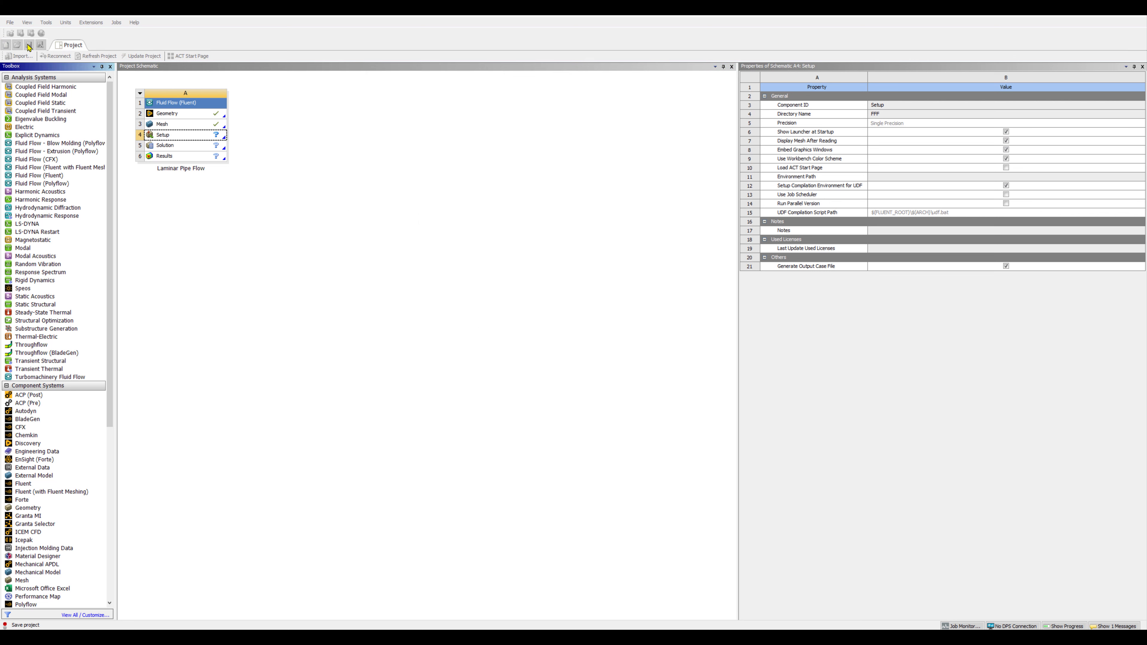
double_click(174, 136)
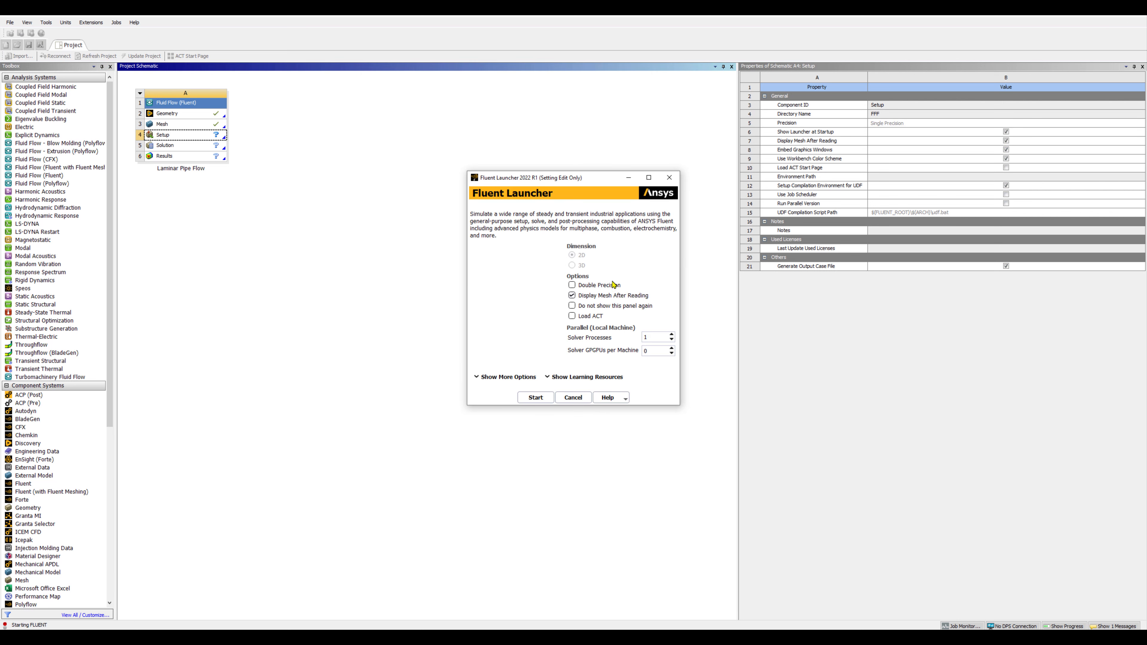
left_click(572, 285)
double_click(648, 337)
type("4")
left_click(536, 398)
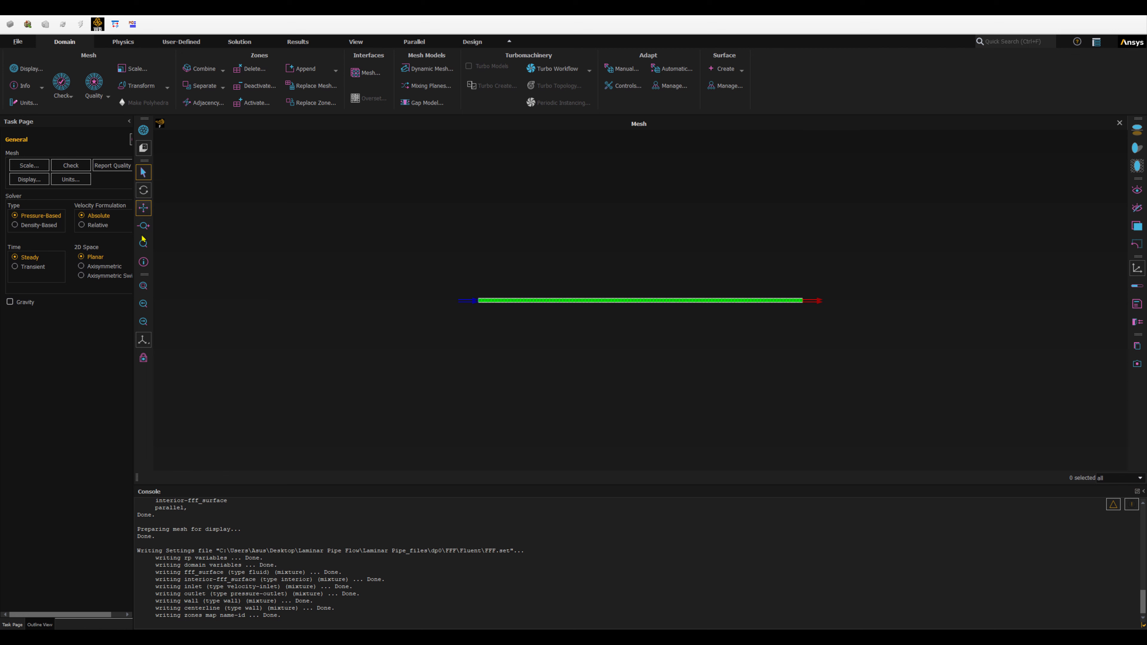
Fit the pipe mesh to the graphics window and hide the inlet and outlet boundary markers.
left_click(143, 286)
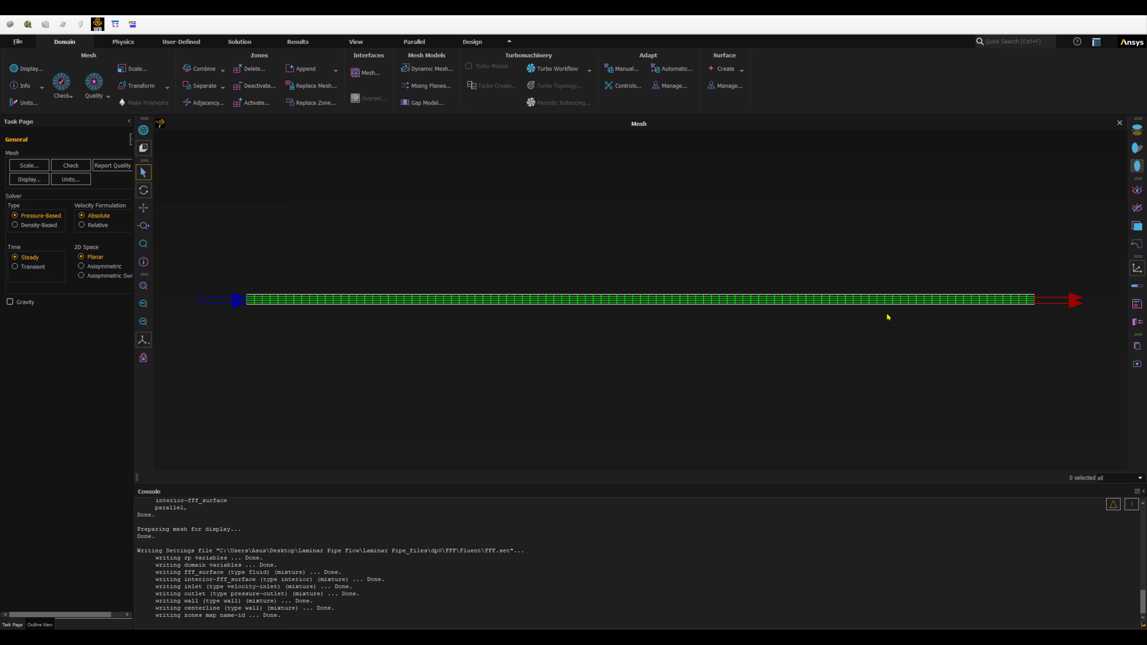
left_click(1041, 301)
left_click(1141, 324)
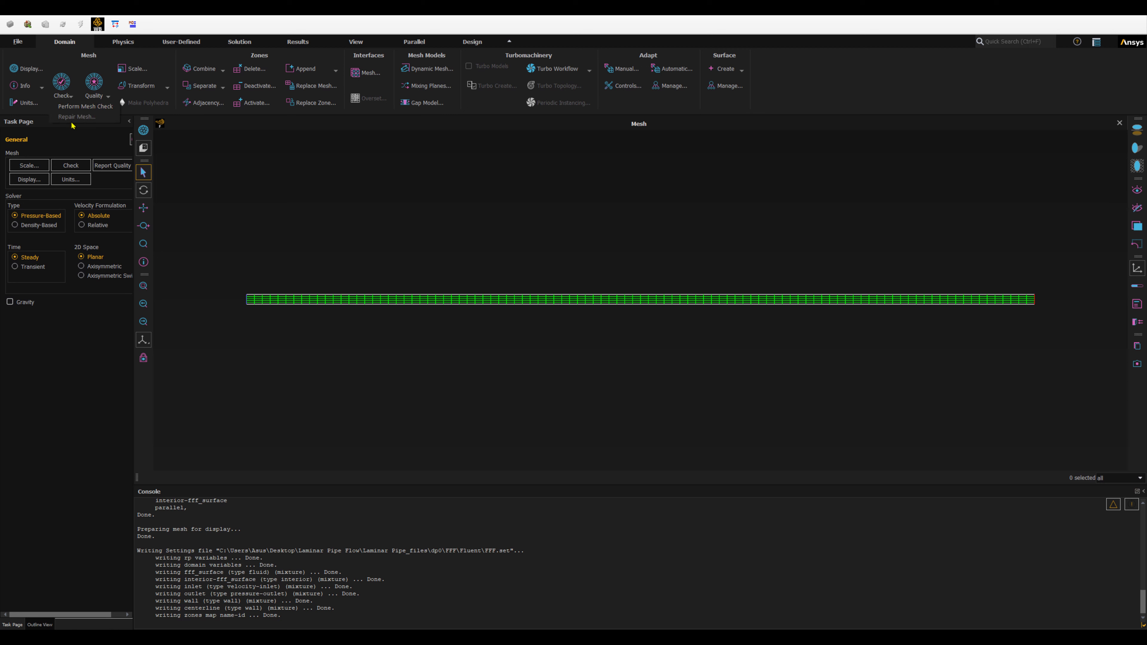
Perform a mesh check to examine the minimum cell volume, and print the mesh size information to the console.
left_click(68, 96)
left_click(73, 107)
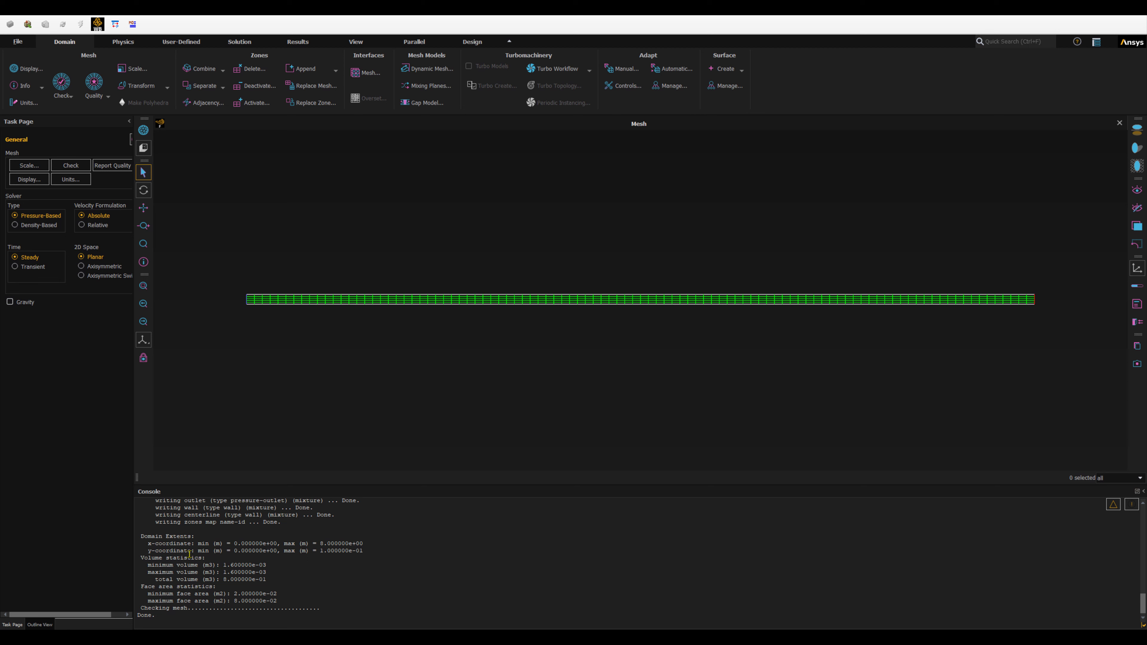
left_click_drag(149, 566, 274, 565)
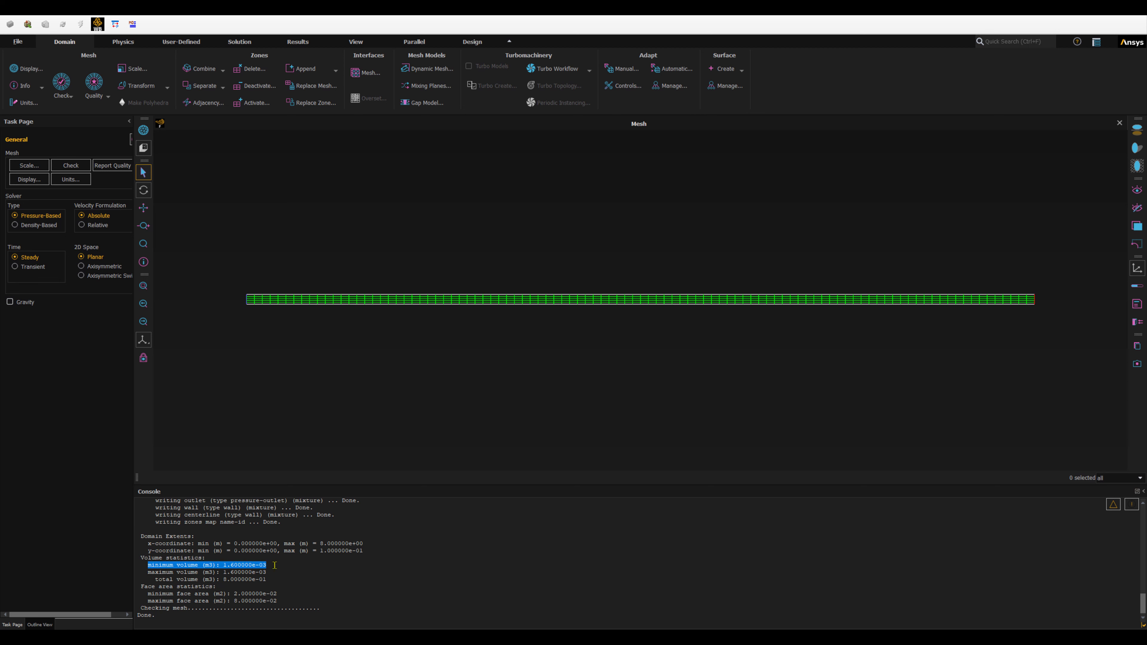
left_click(225, 565)
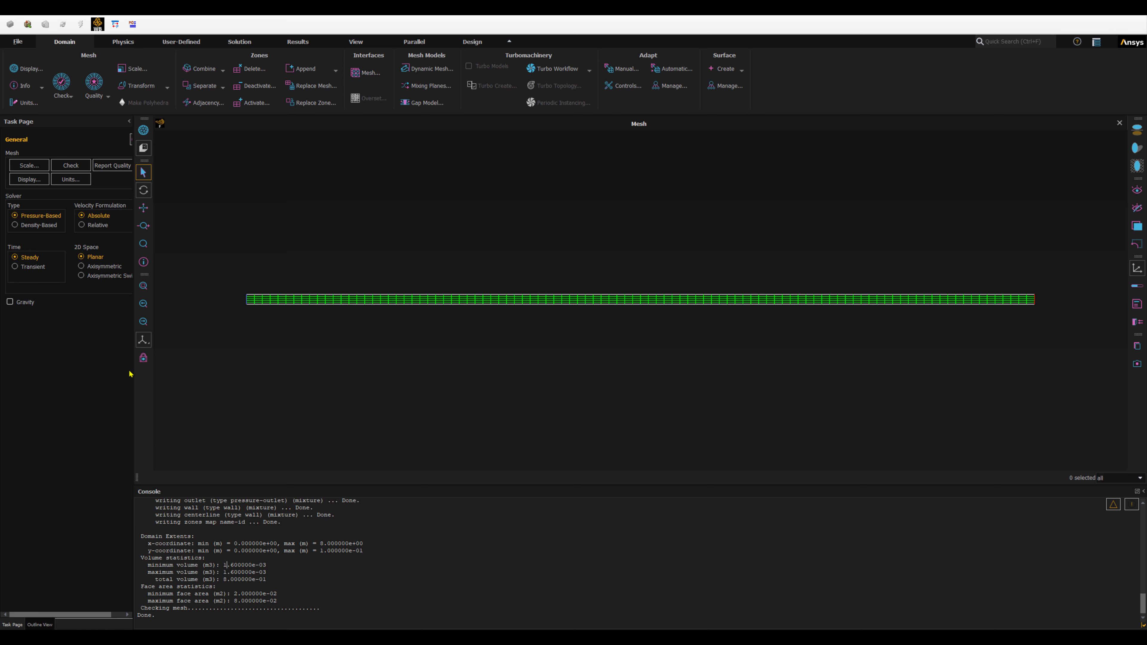
left_click(41, 86)
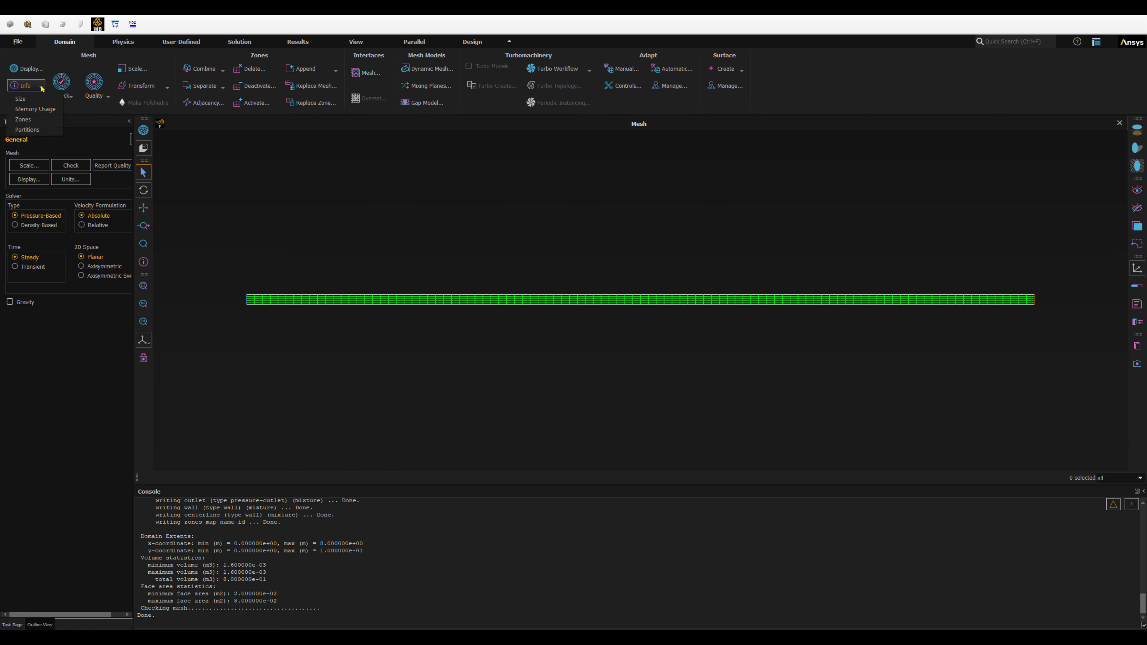
left_click(22, 102)
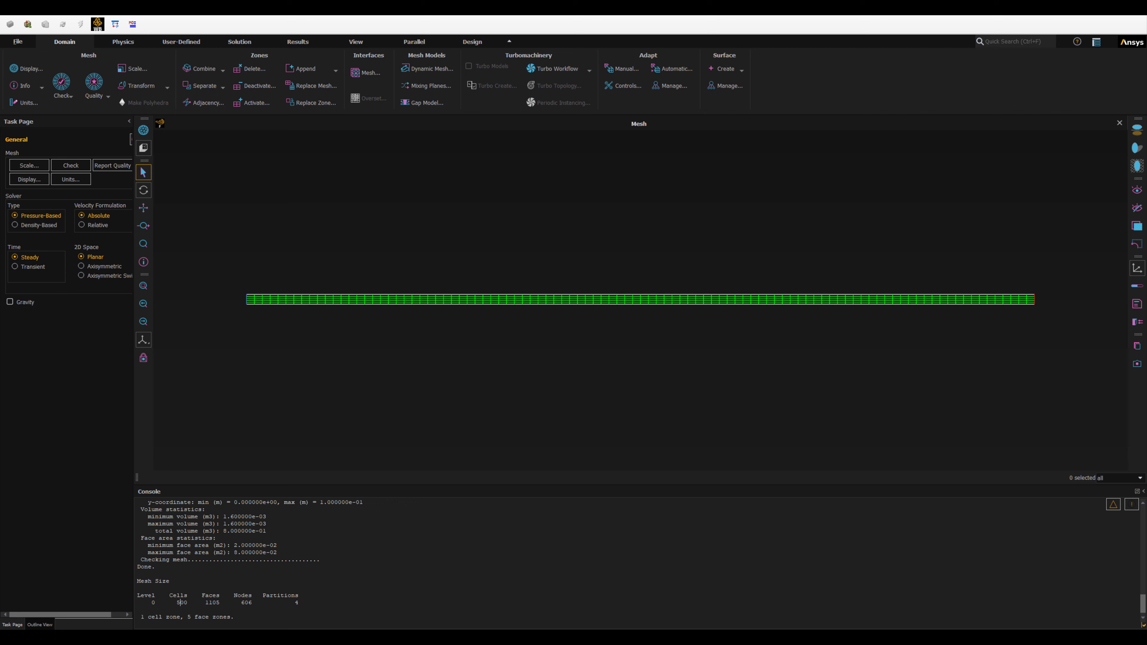
Zoom in on one end of the pipe to examine the mesh cells, and fit the whole mesh back in view.
scroll(182, 256, "up", 1)
scroll(309, 397, "down", 4)
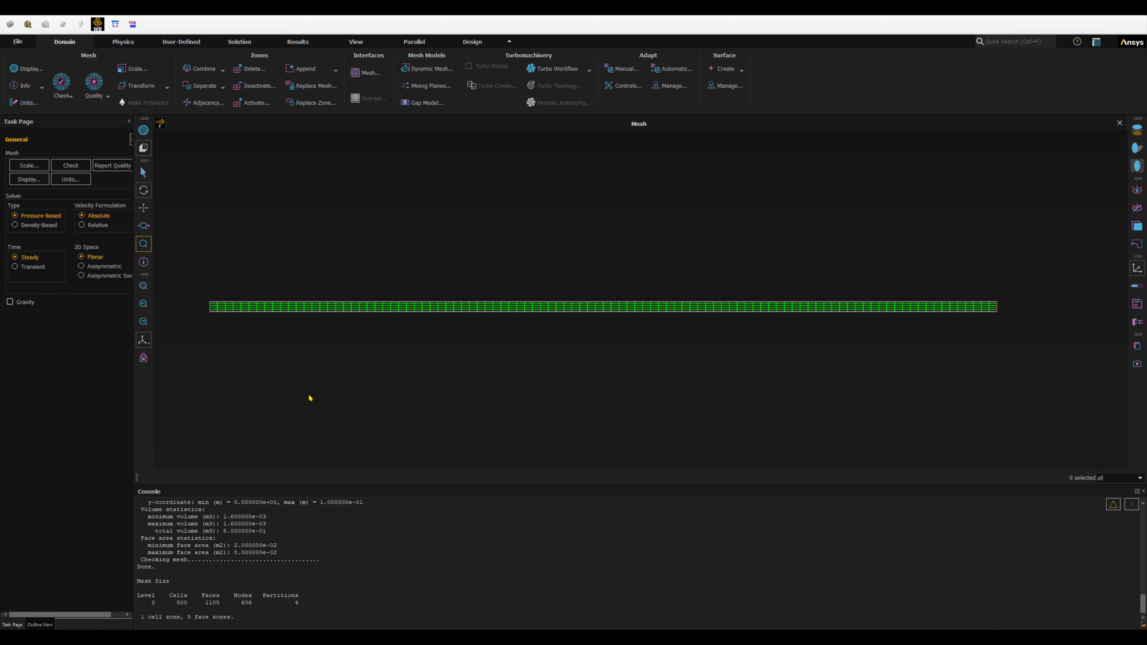
scroll(308, 396, "up", 3)
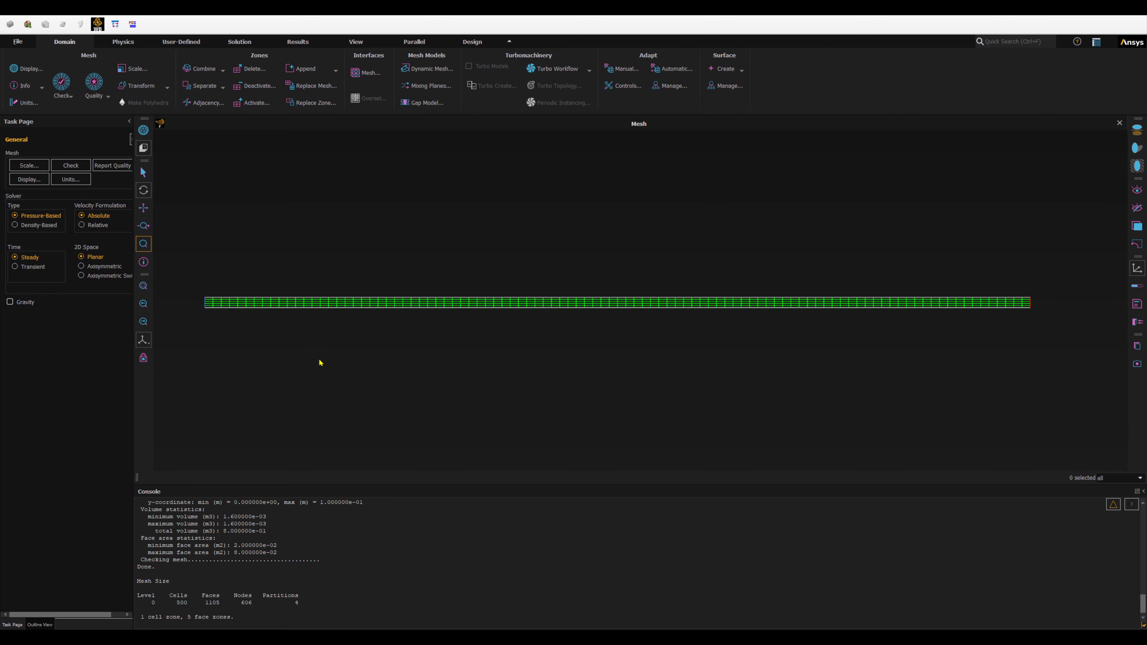
left_click_drag(319, 360, 341, 359)
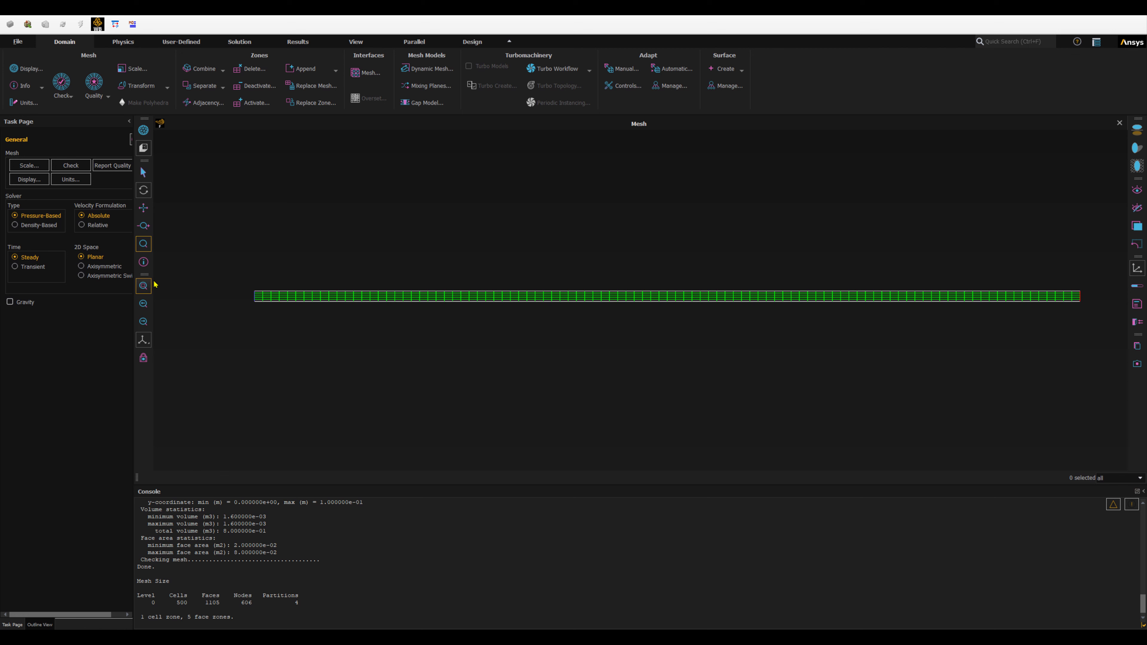
scroll(251, 299, "up", 1)
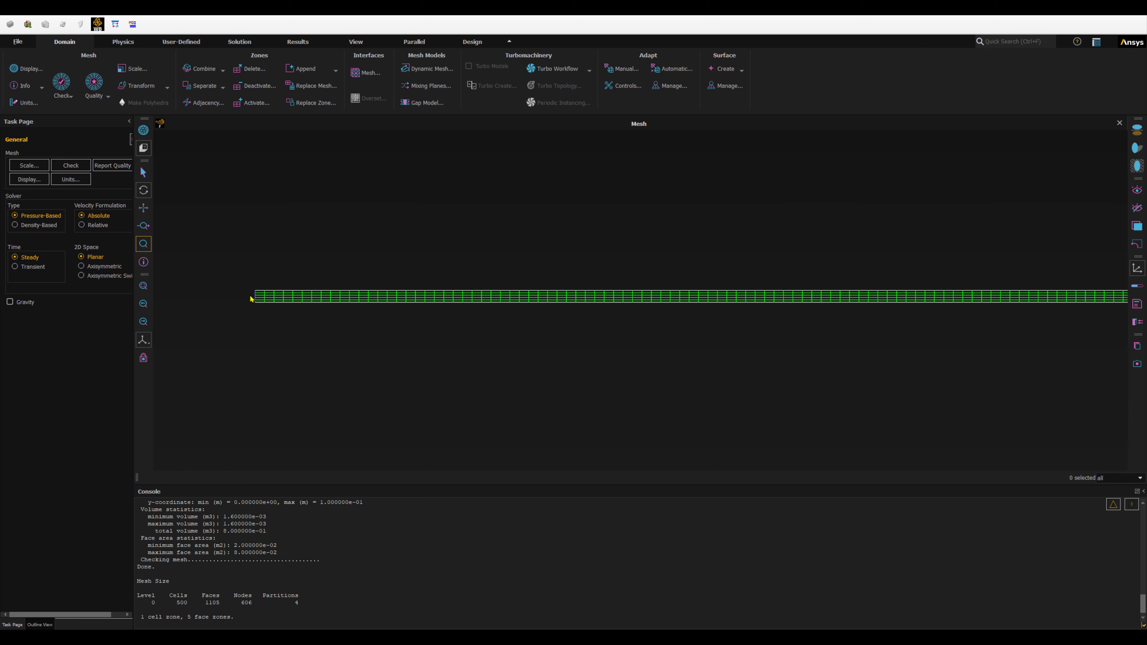
scroll(253, 298, "down", 2)
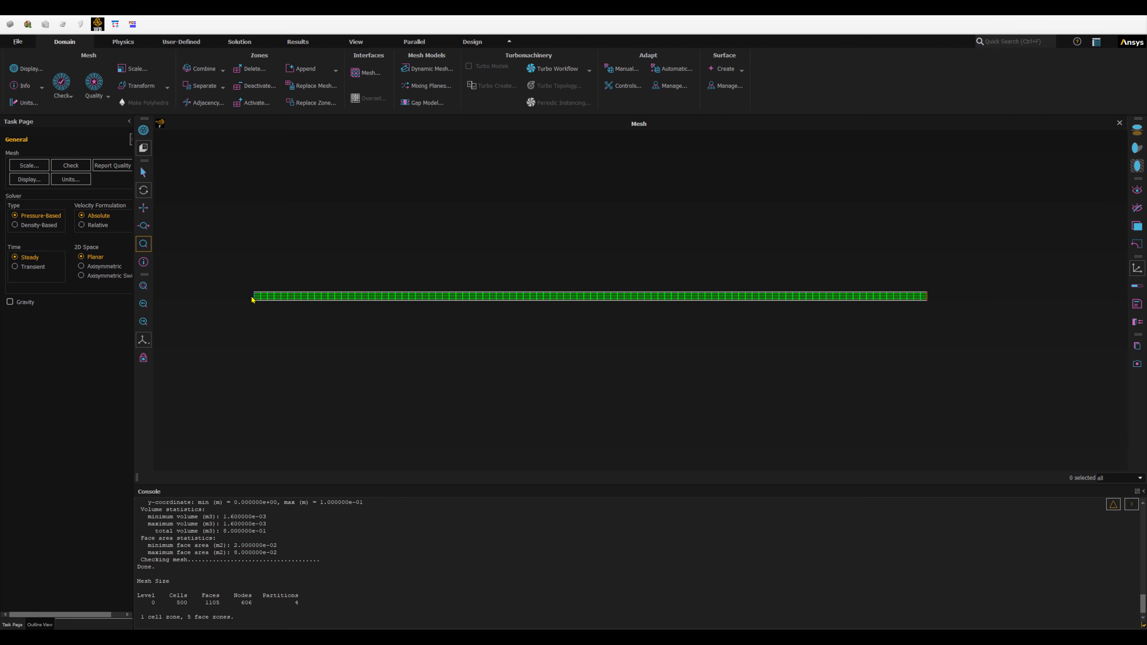
scroll(292, 294, "up", 3)
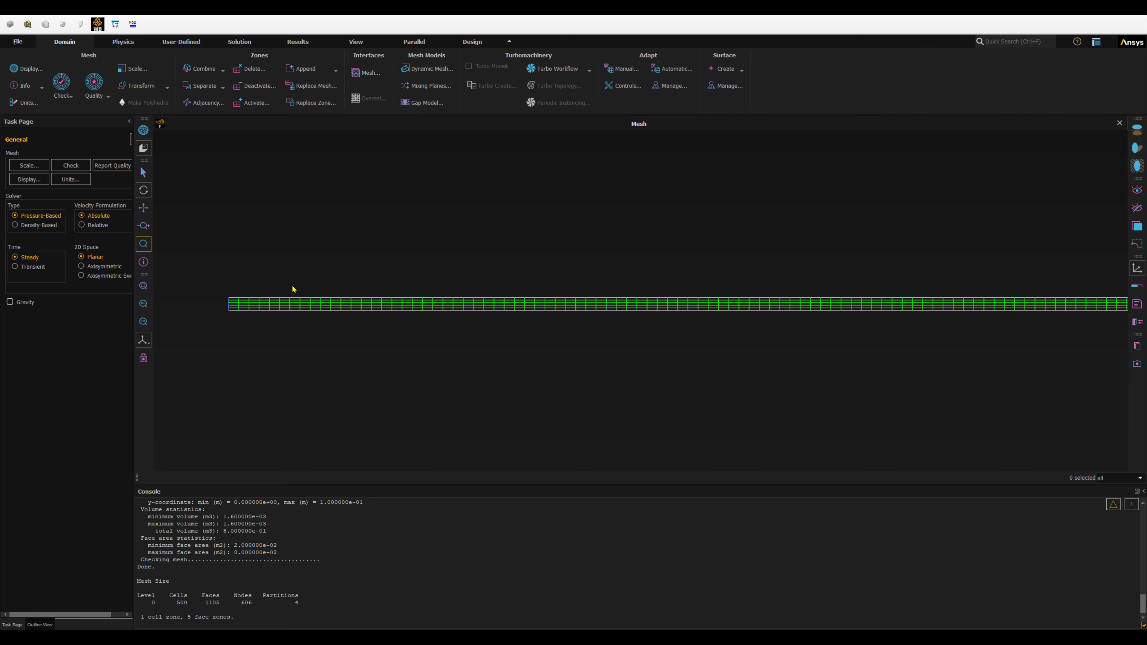
scroll(298, 297, "down", 2)
scroll(299, 297, "up", 1)
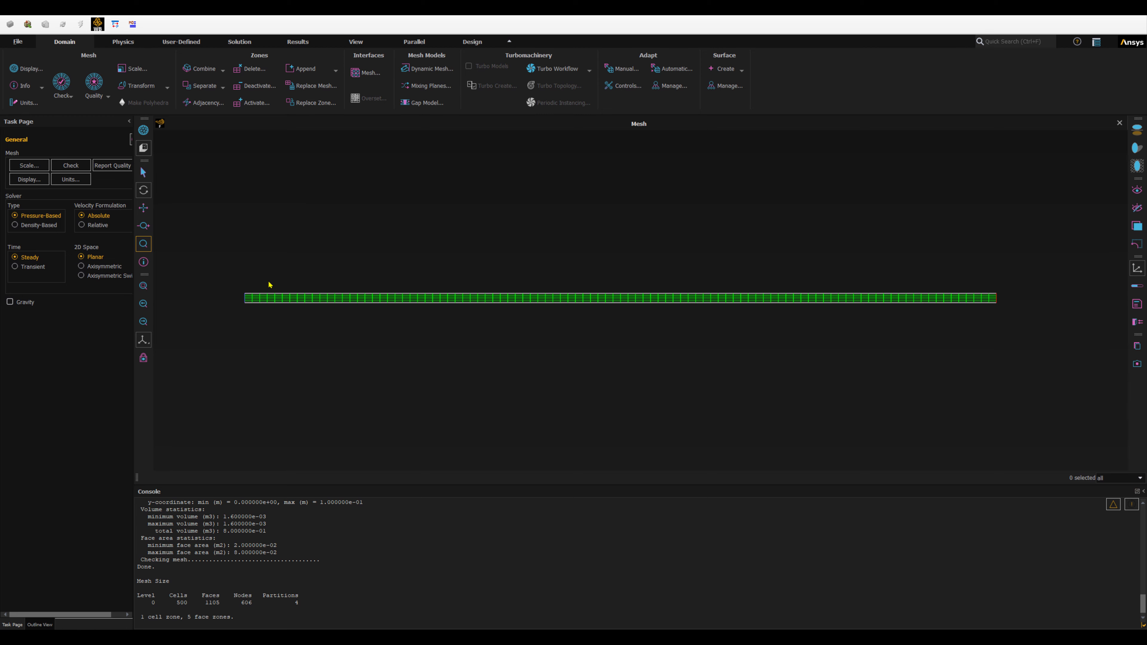
mouse_move(269, 282)
left_mouse_down()
mouse_move(297, 289)
mouse_move(228, 324)
mouse_move(304, 321)
mouse_move(260, 316)
mouse_move(309, 351)
mouse_move(278, 326)
mouse_move(302, 319)
mouse_move(253, 256)
mouse_move(280, 292)
mouse_move(262, 289)
left_mouse_up()
scroll(263, 296, "up", 1)
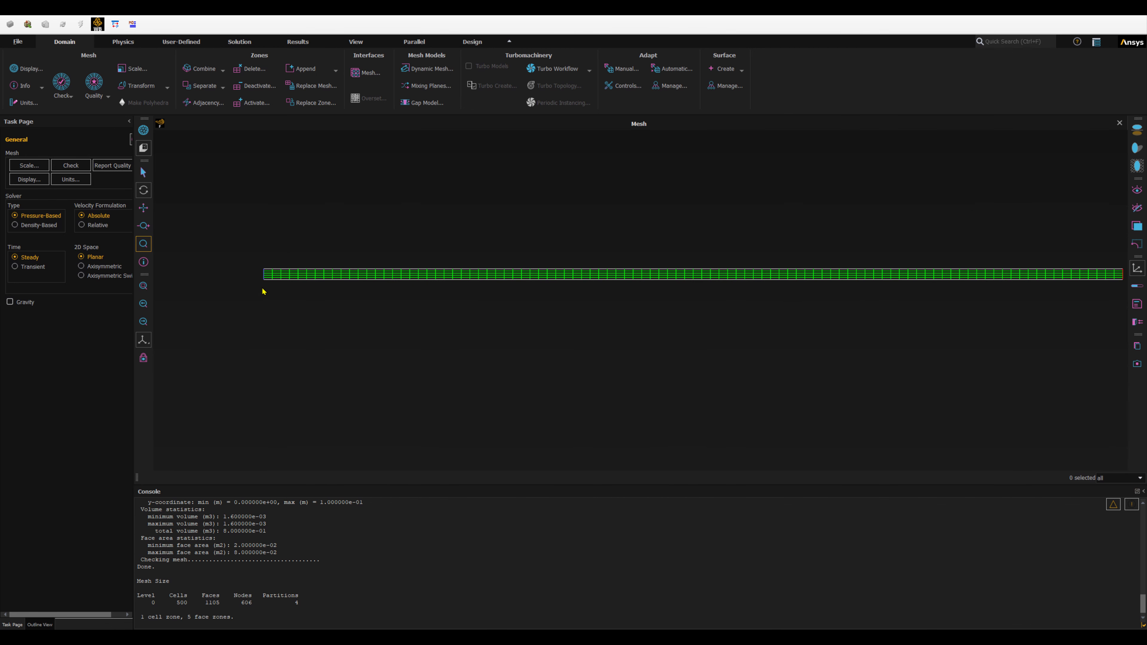
scroll(264, 292, "down", 1)
left_click(143, 286)
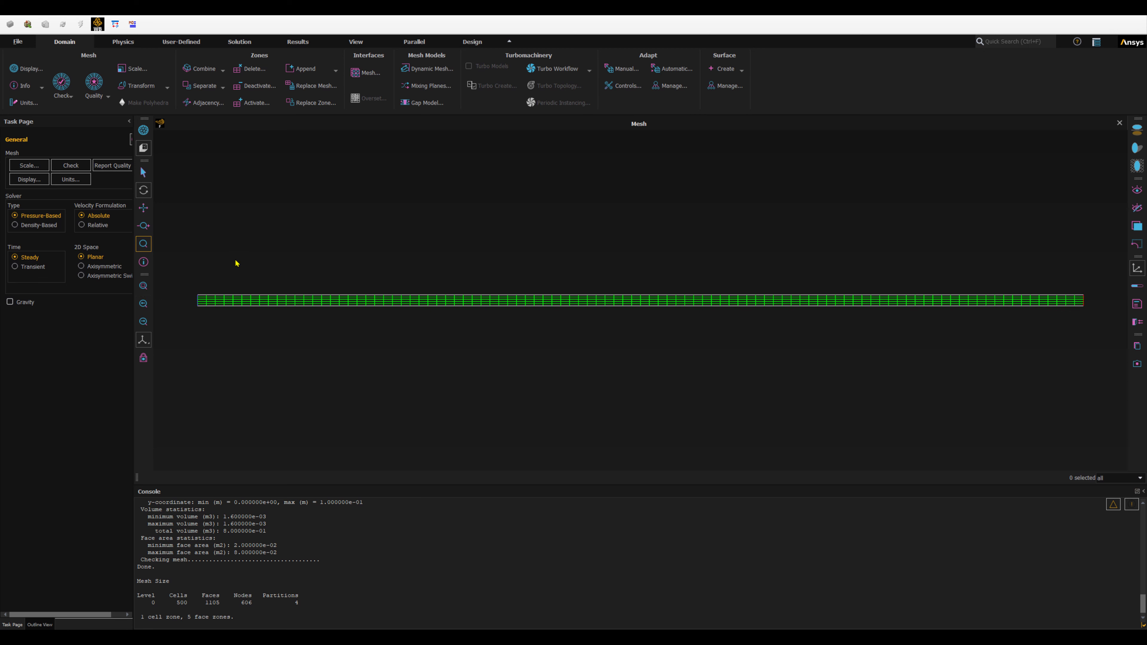
left_click(143, 246)
left_click(143, 247)
left_click_drag(173, 266, 254, 349)
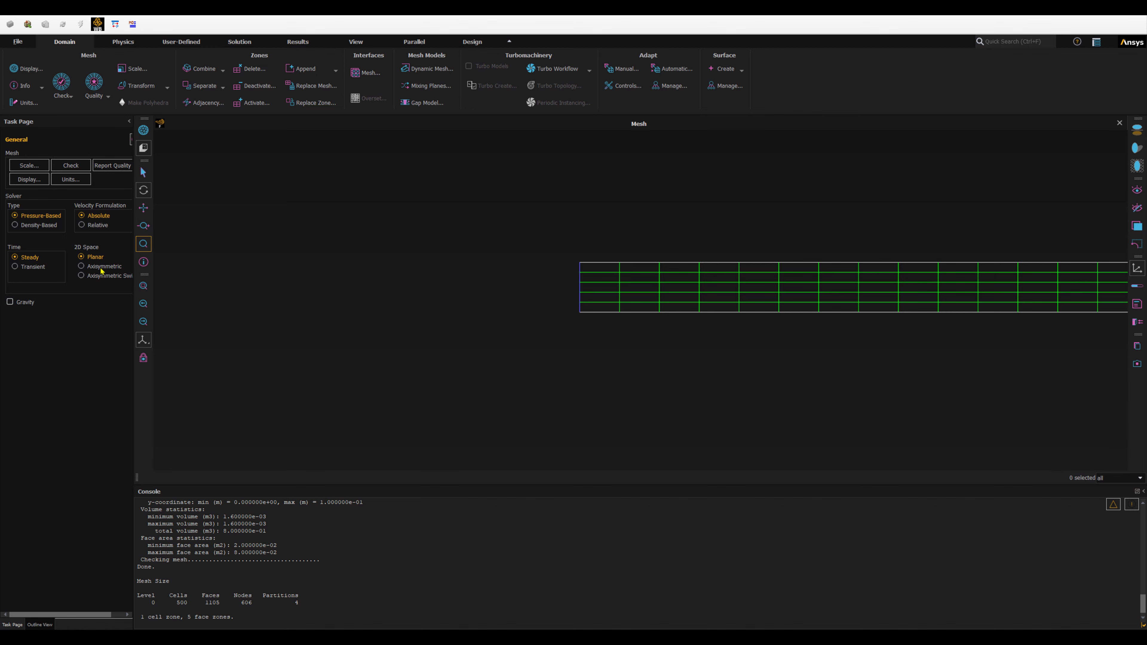
left_click(143, 285)
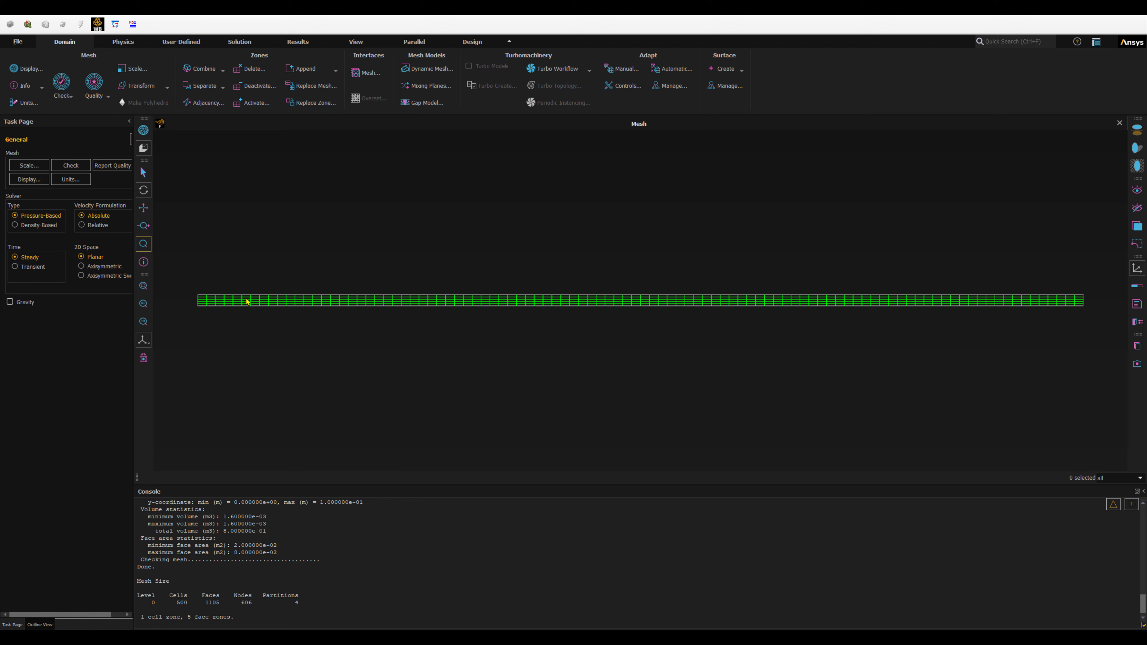
Examine the cell zone conditions and the inlet, internal, outlet and wall boundary conditions in the outline.
left_click(38, 625)
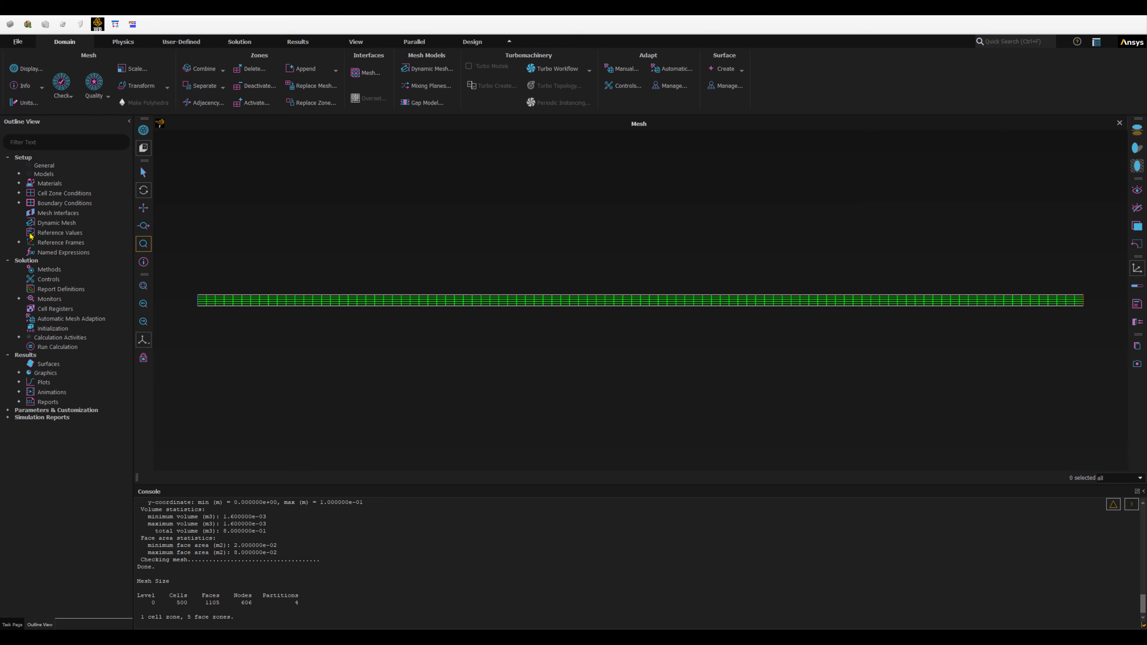
left_click(19, 193)
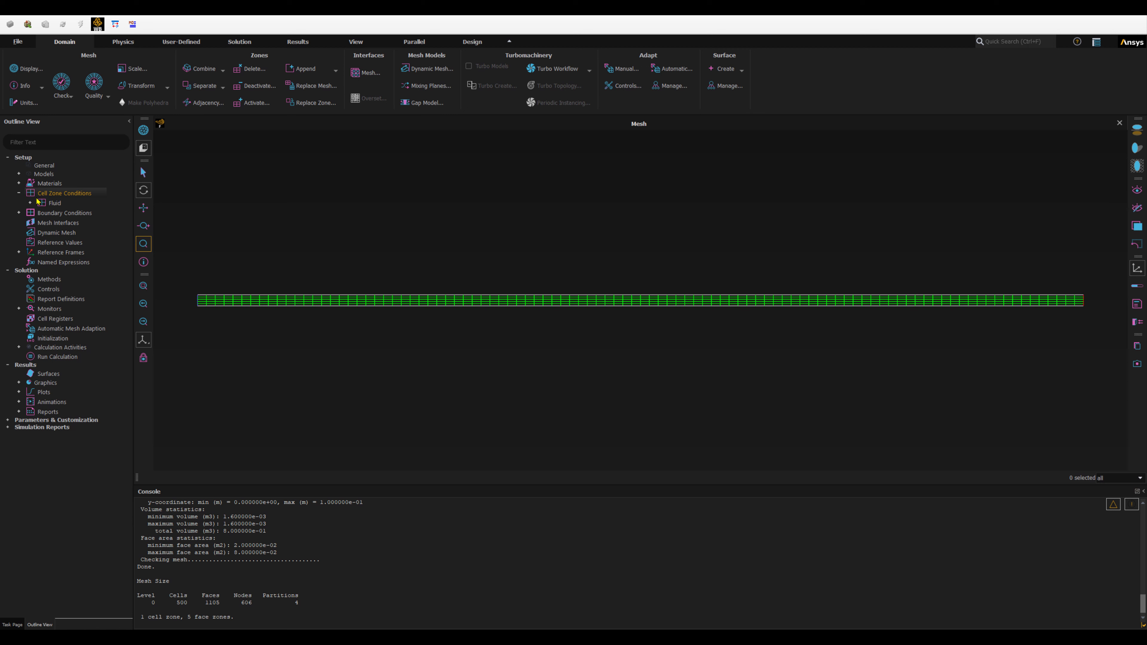
left_click(29, 204)
left_click(30, 203)
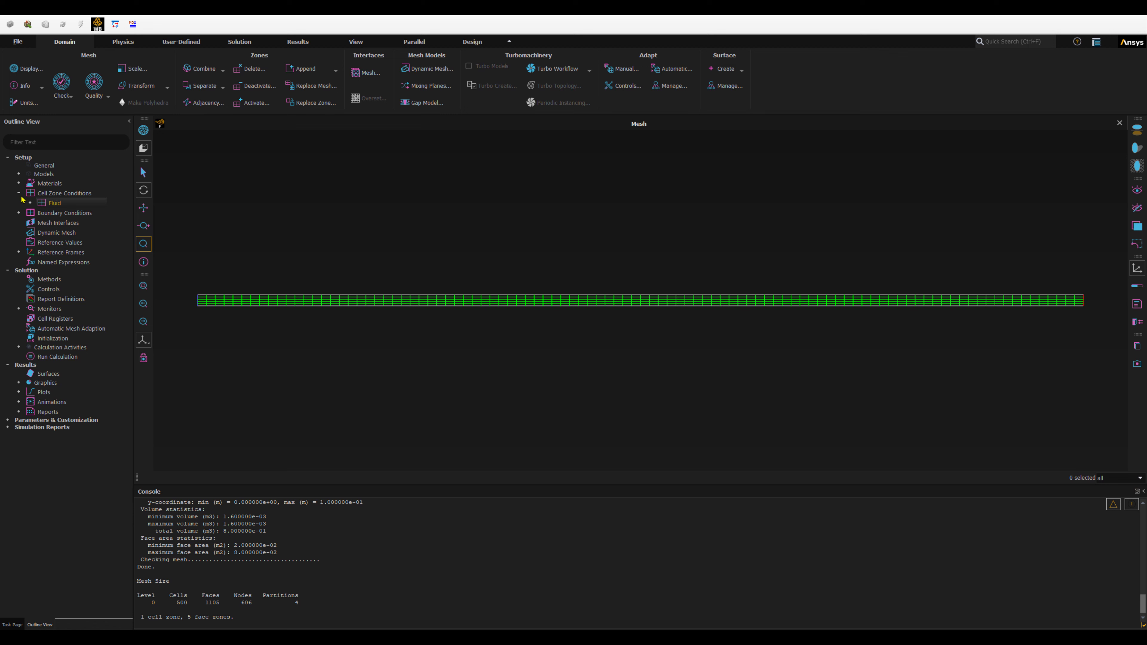
left_click(19, 213)
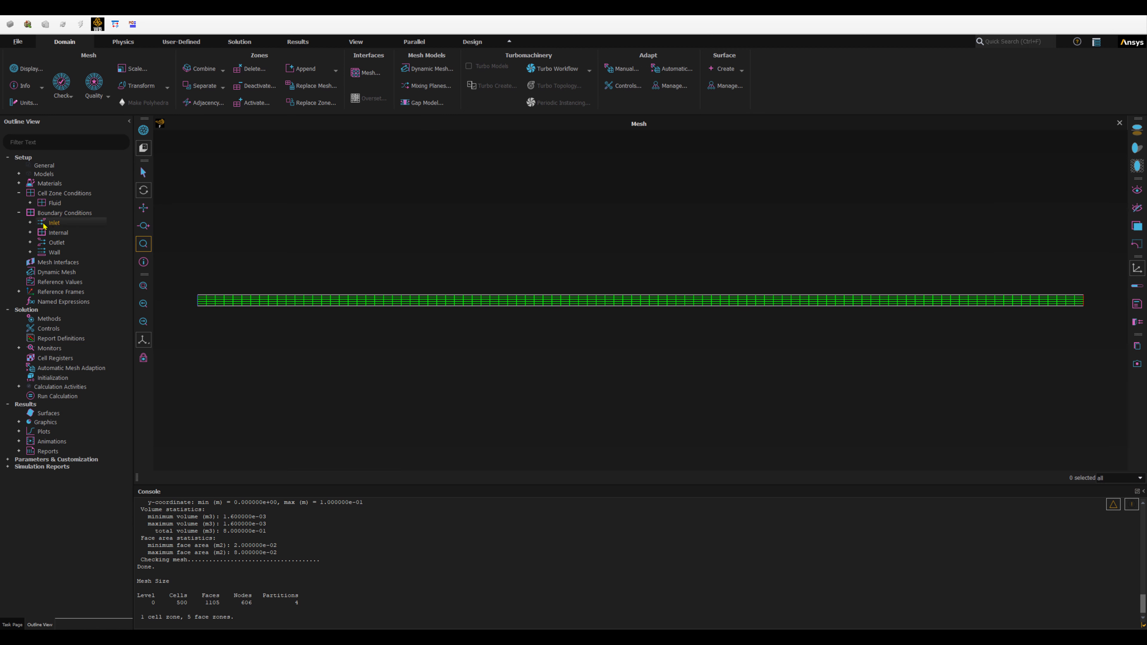
left_click(30, 222)
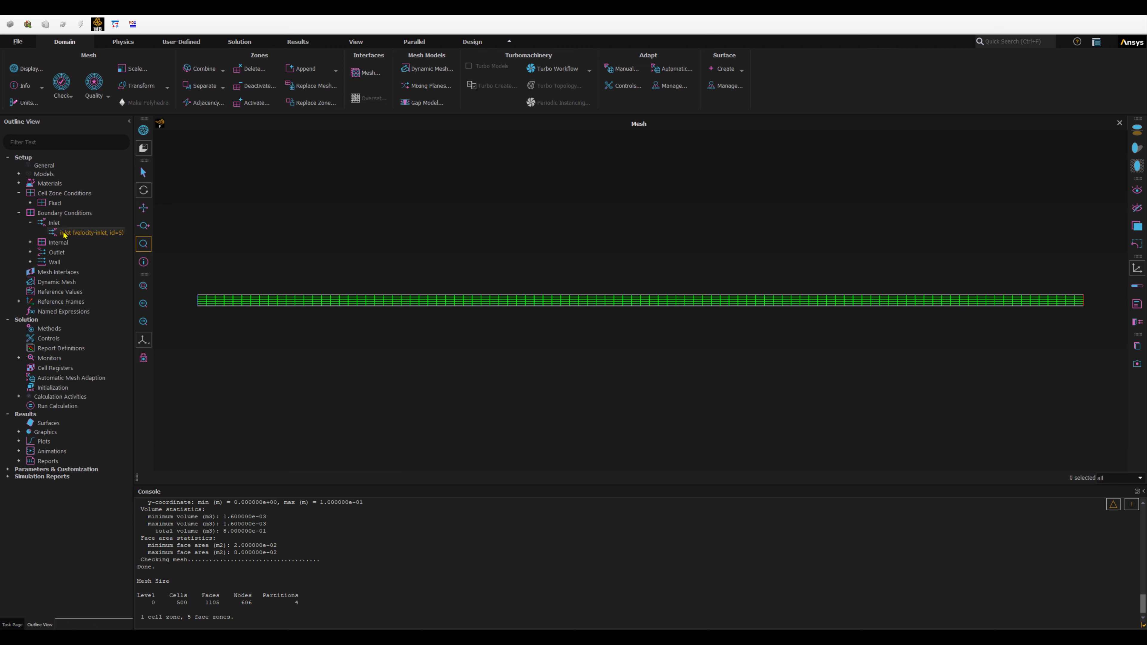
left_click(30, 243)
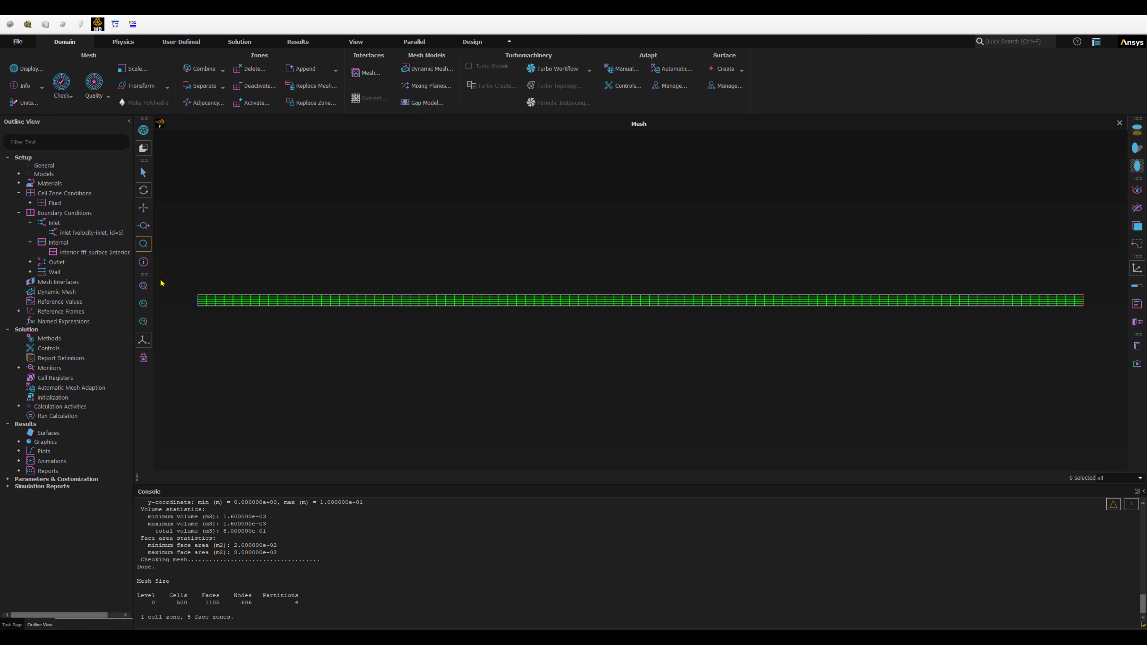
left_click(30, 262)
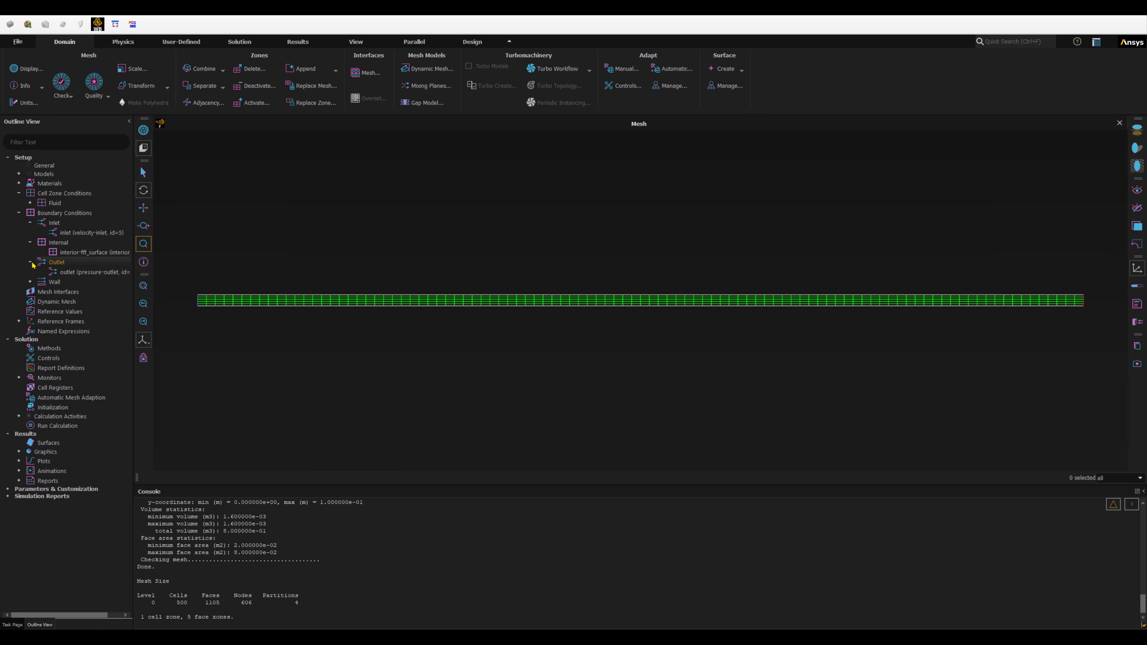
left_click(30, 281)
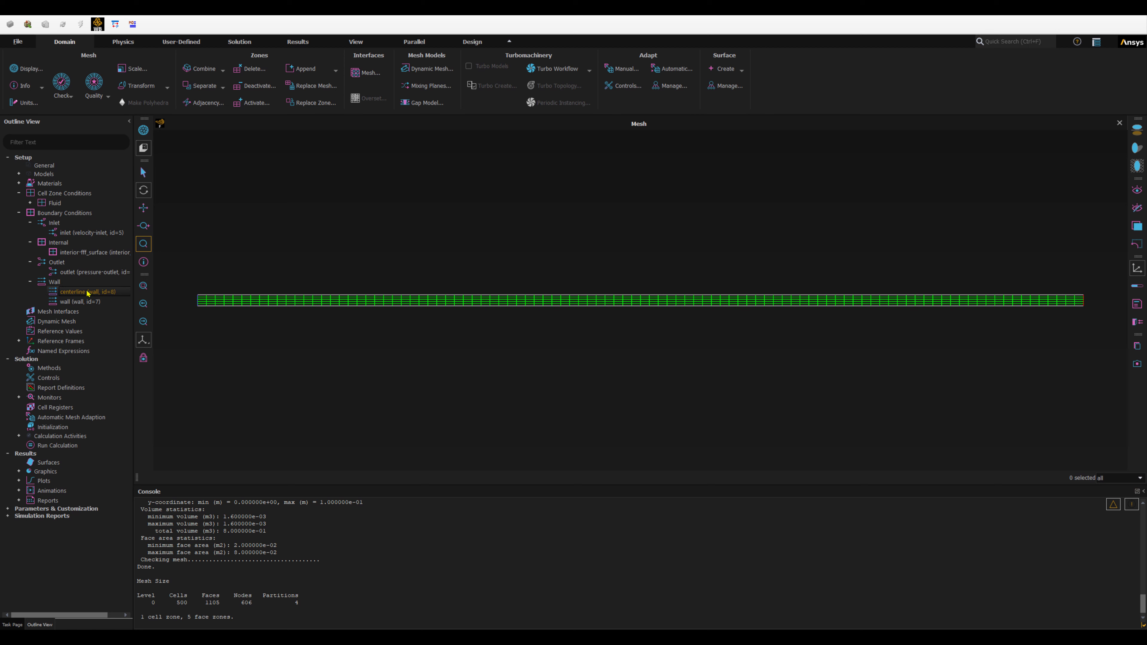
Change the boundary type of the centerline to axis.
right_click(67, 293)
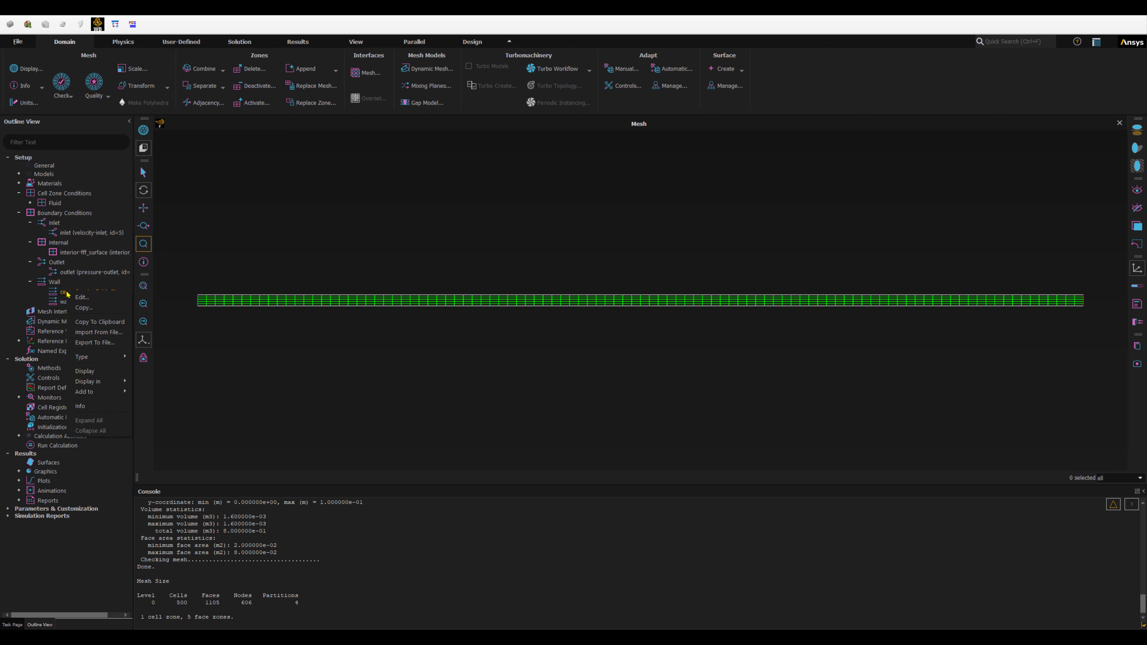
mouse_move(83, 362)
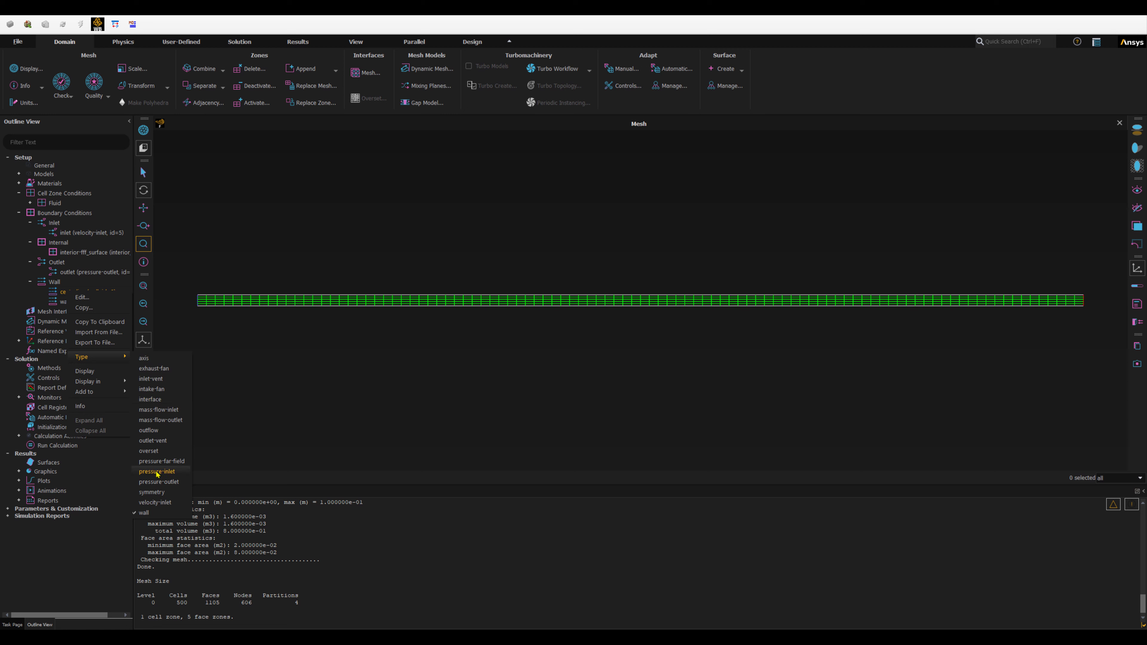
left_click(144, 358)
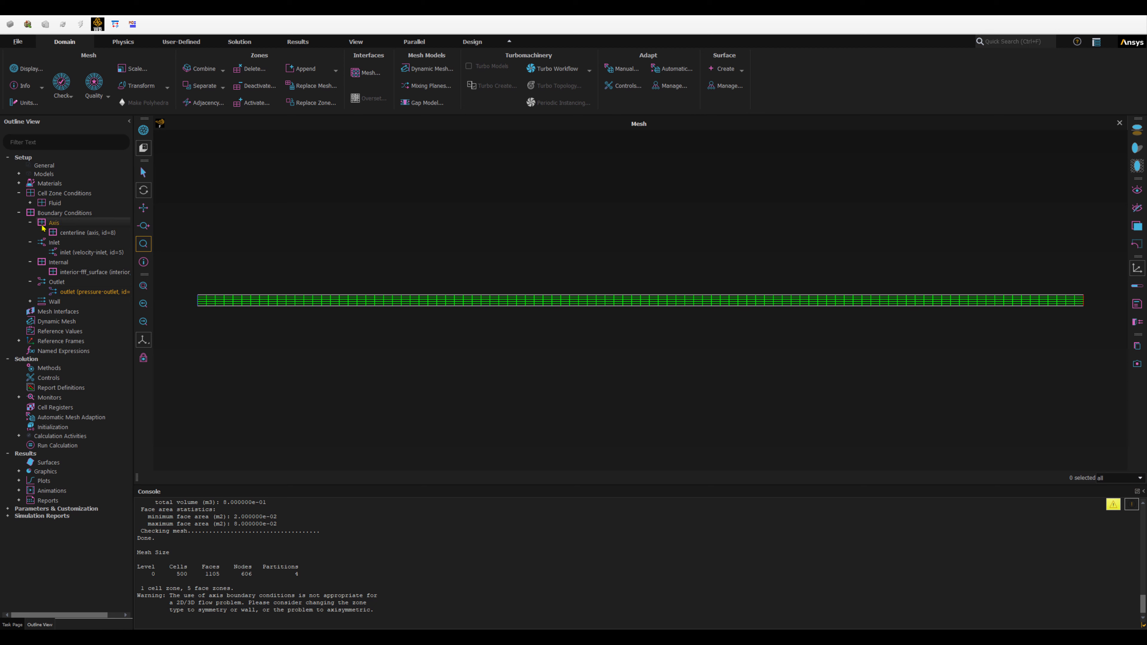
Open the centerline axis boundary's settings to check its zone name, and close them without changes.
left_click(54, 223)
double_click(85, 234)
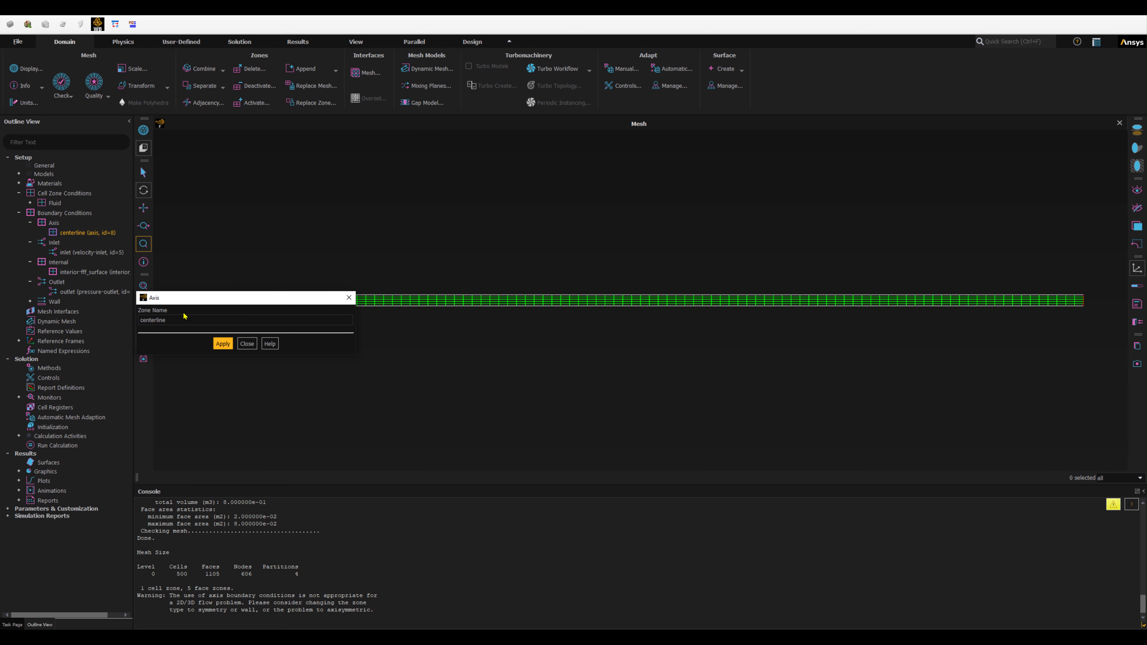
left_click_drag(167, 301, 250, 187)
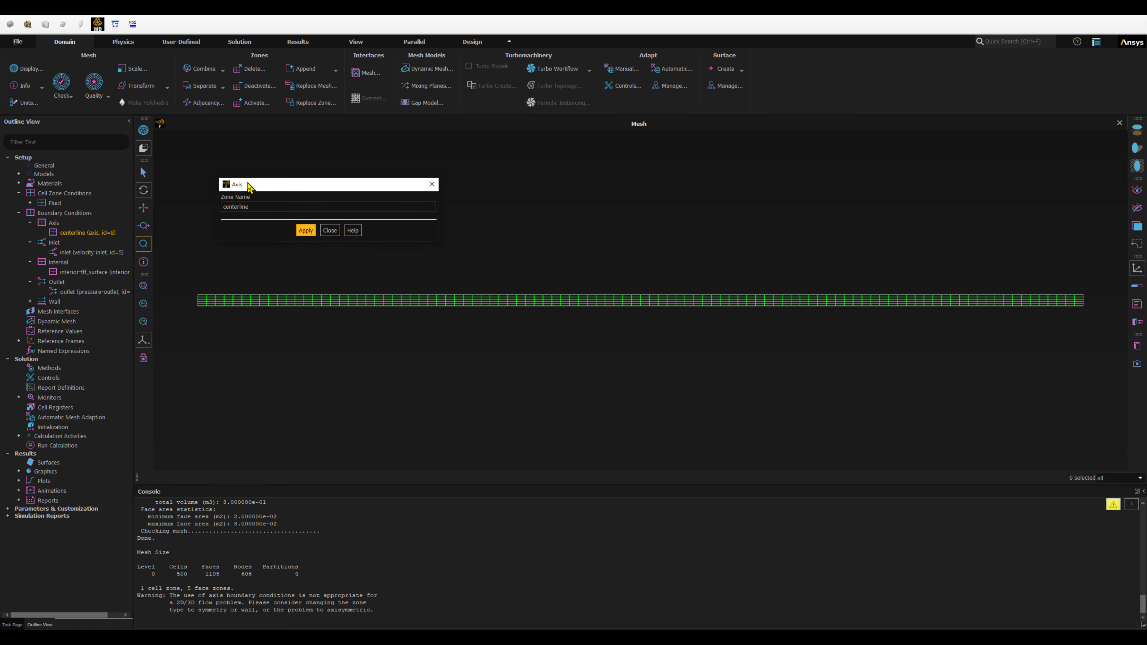
left_click(331, 231)
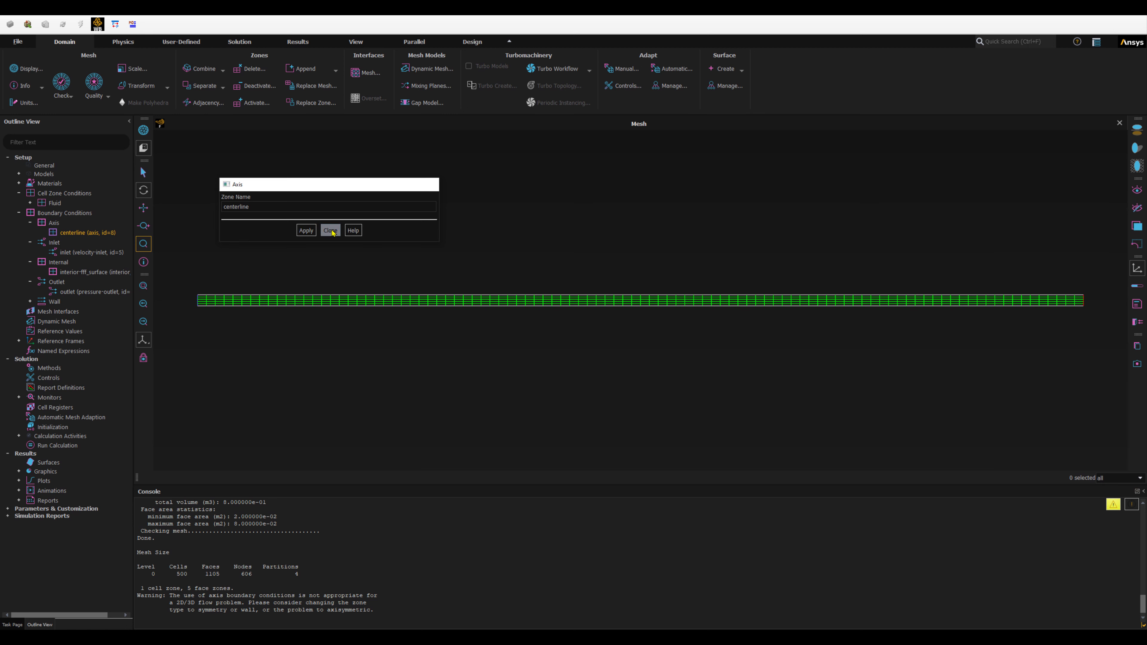
Set the general solver options to pressure-based, steady and axisymmetric 2D space.
left_click(12, 625)
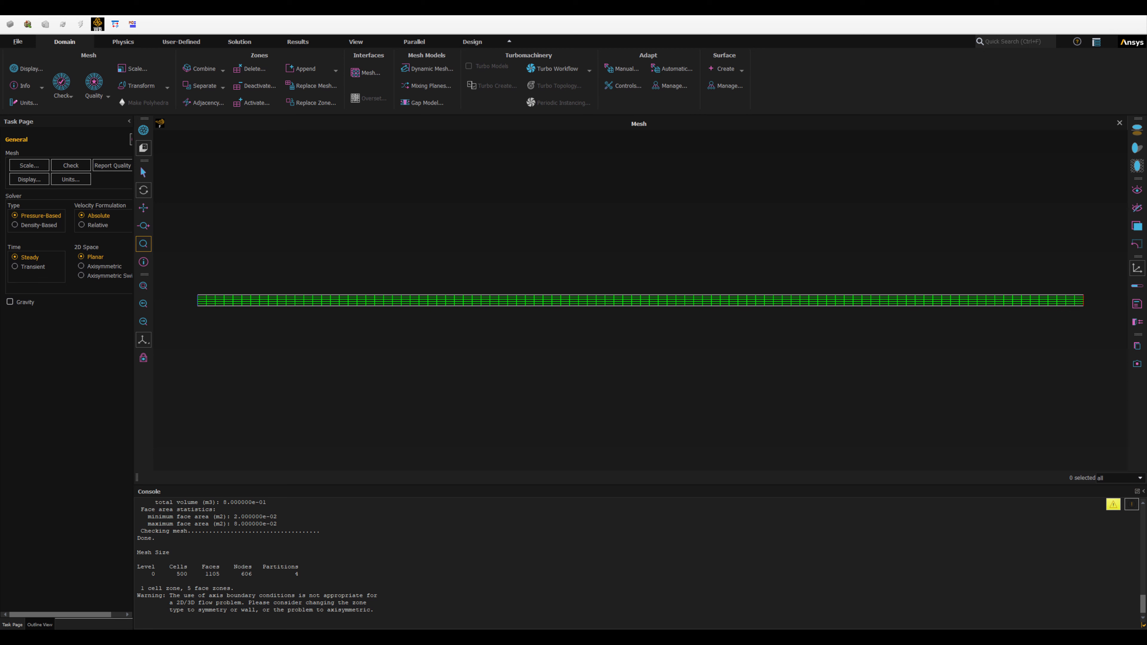
left_click(26, 216)
left_click(26, 258)
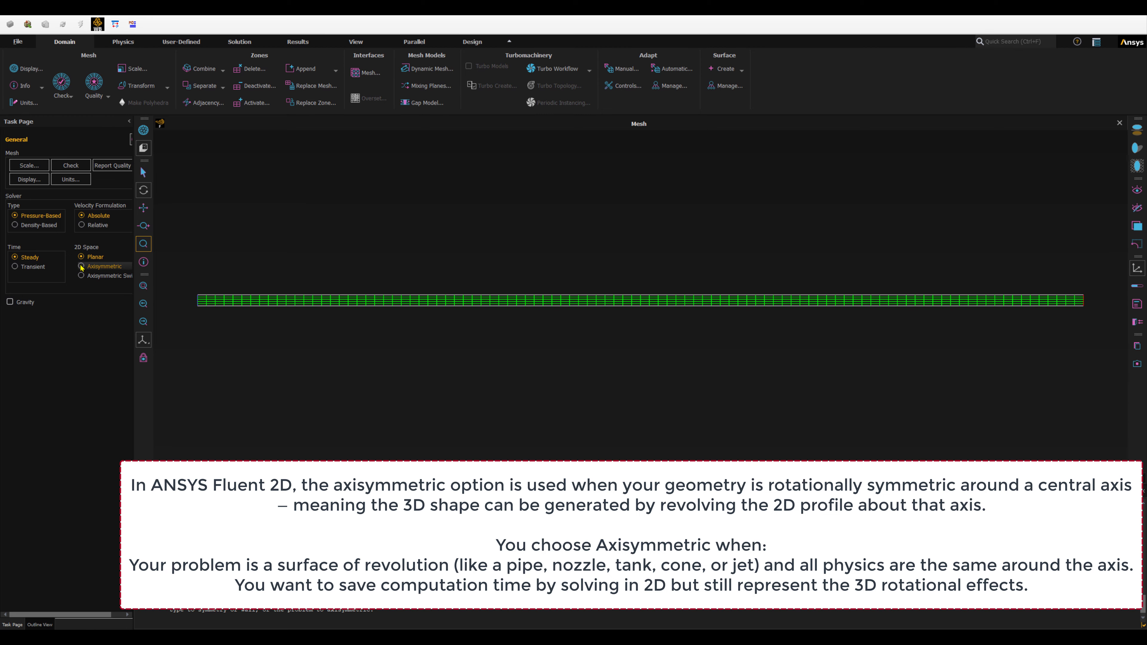
left_click(82, 266)
Check the domain extents in the Scale Mesh settings against the displayed pipe mesh, and close them without scaling.
left_click(30, 166)
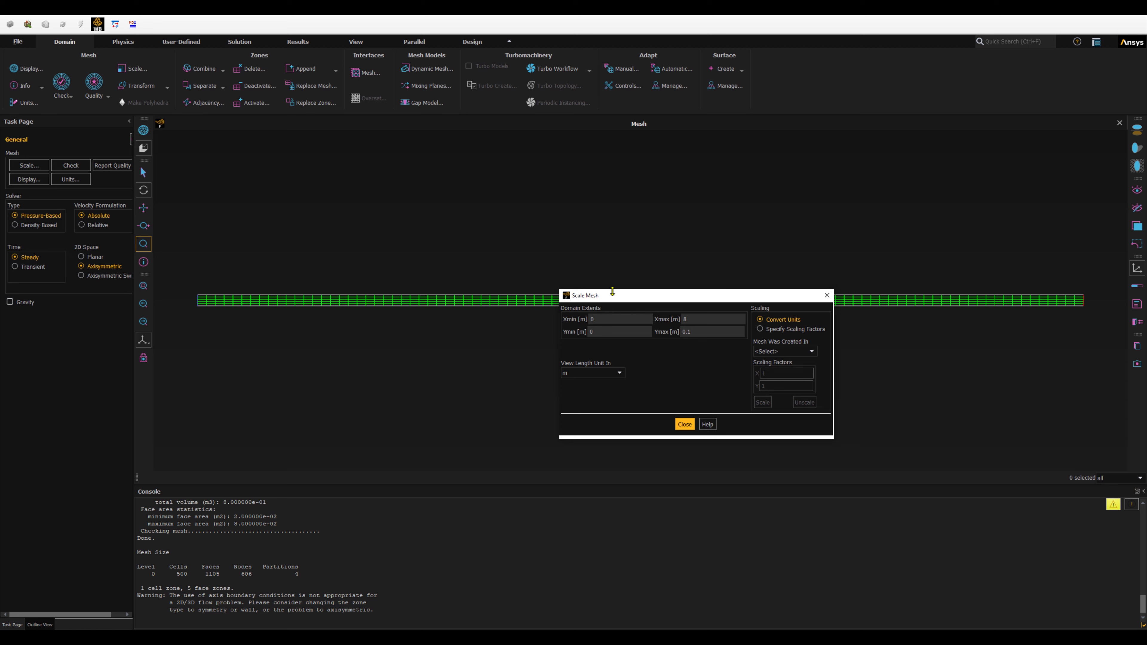
left_click_drag(537, 288, 302, 329)
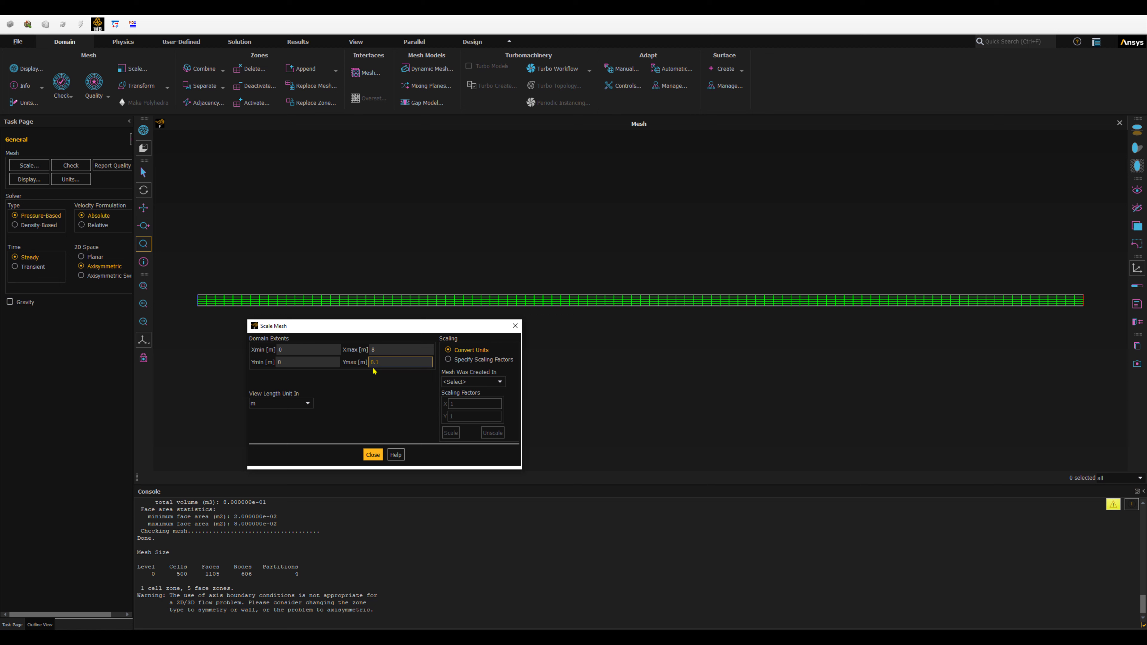
left_click(198, 306)
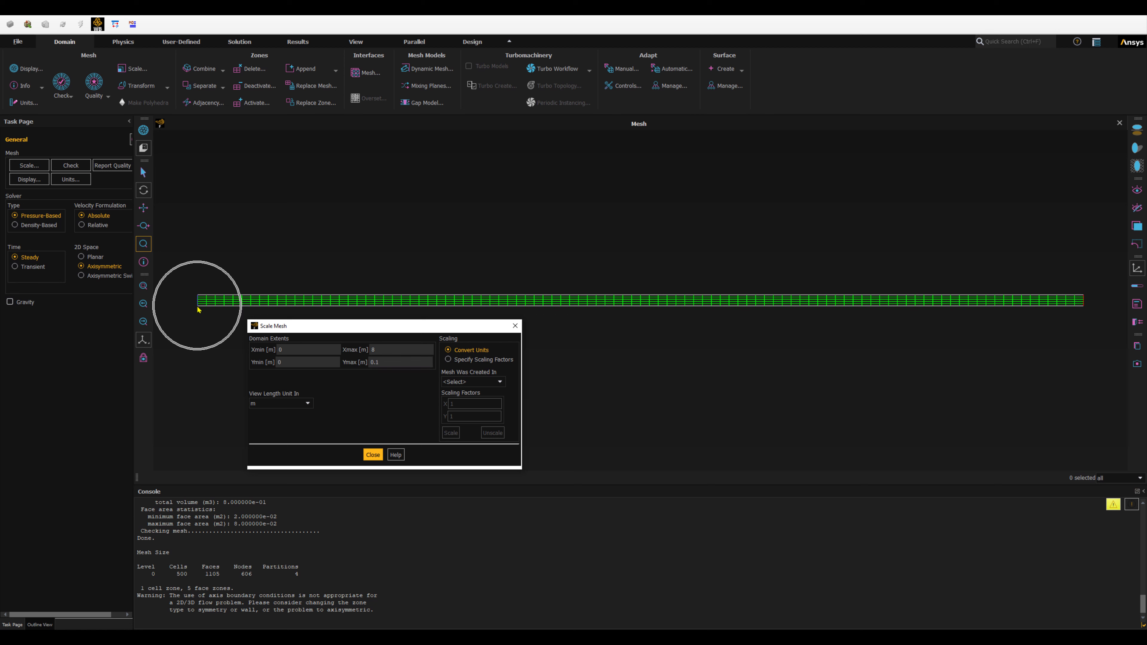
left_click(199, 295)
left_click(199, 296)
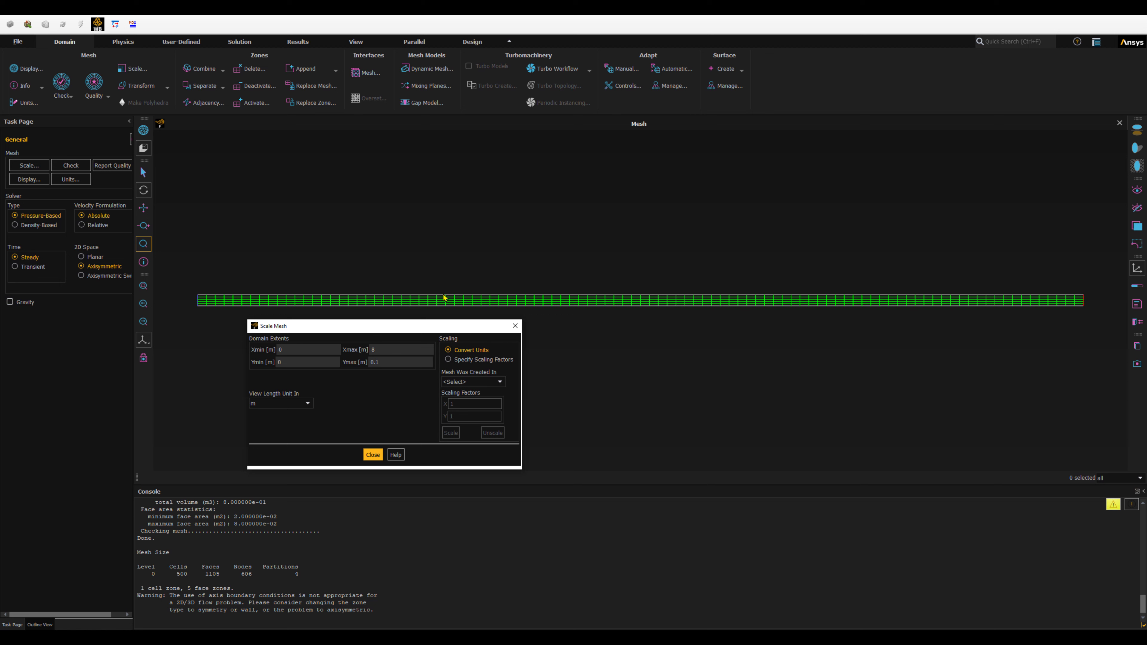
left_click(368, 457)
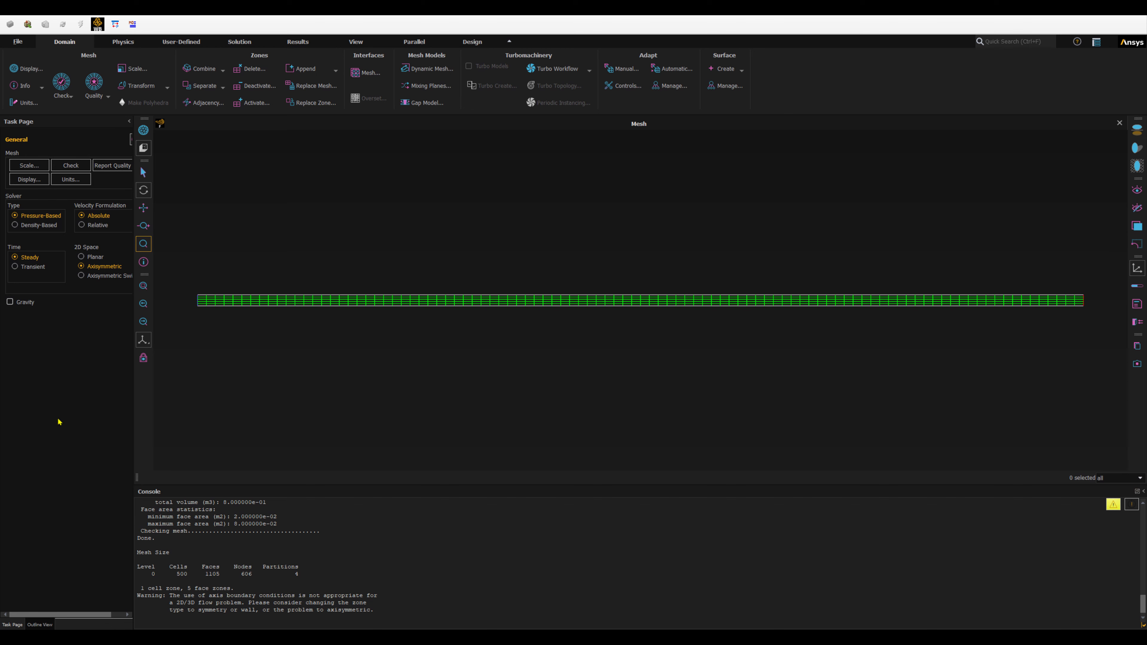
Change the viscous model to Laminar and confirm it.
left_click(39, 624)
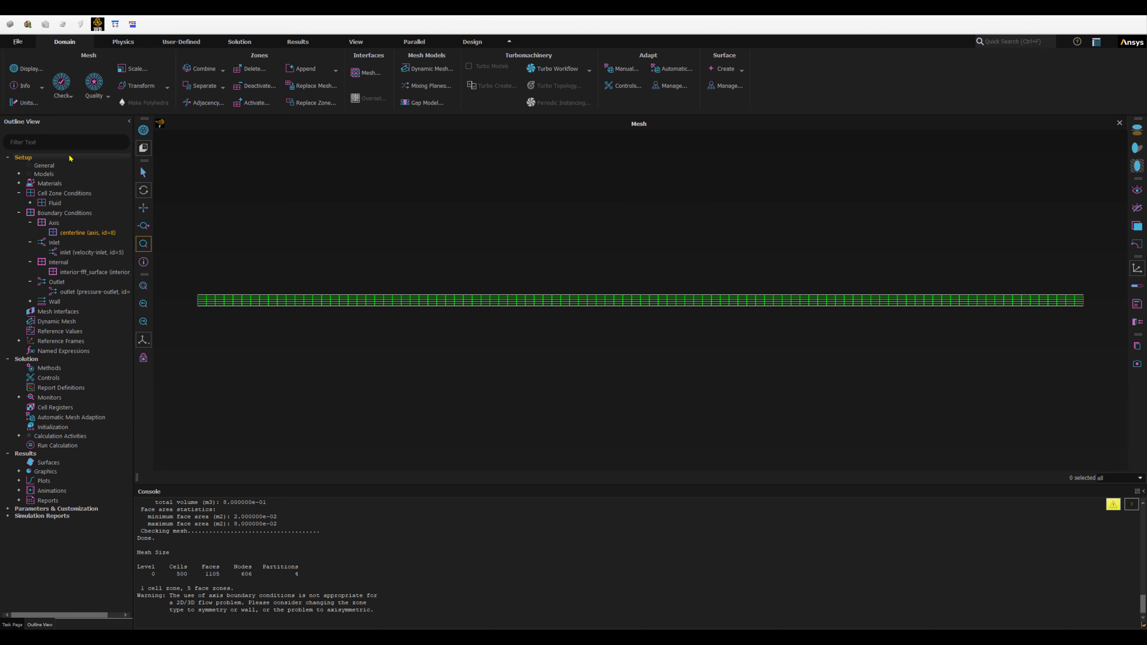
left_click(19, 173)
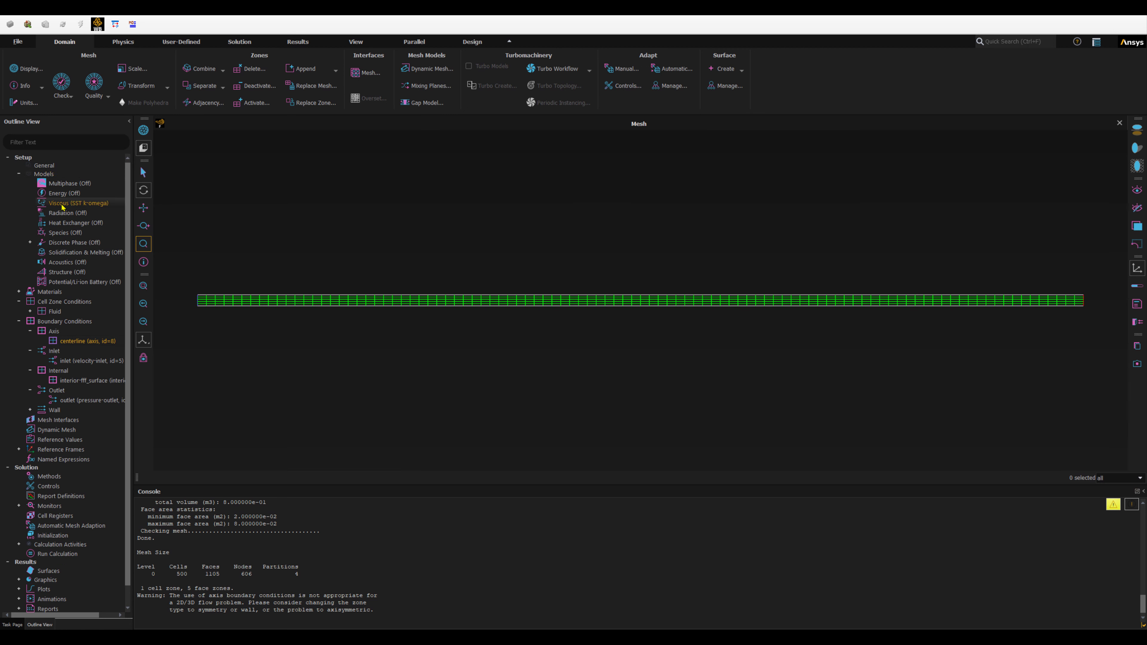
double_click(87, 207)
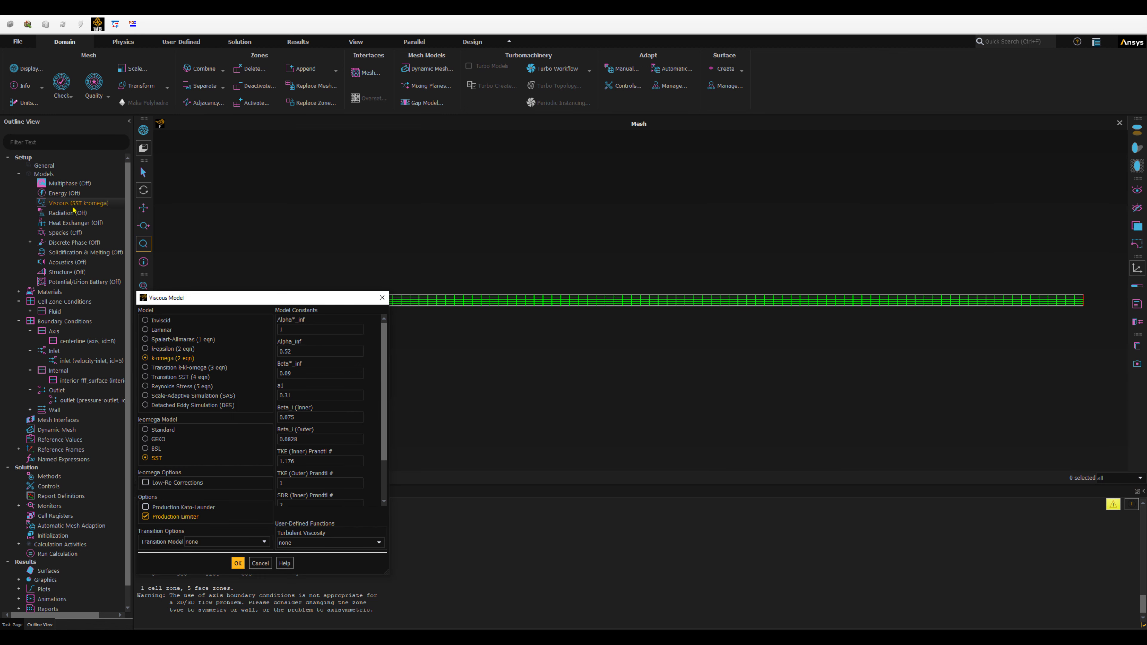
left_click_drag(218, 302, 256, 193)
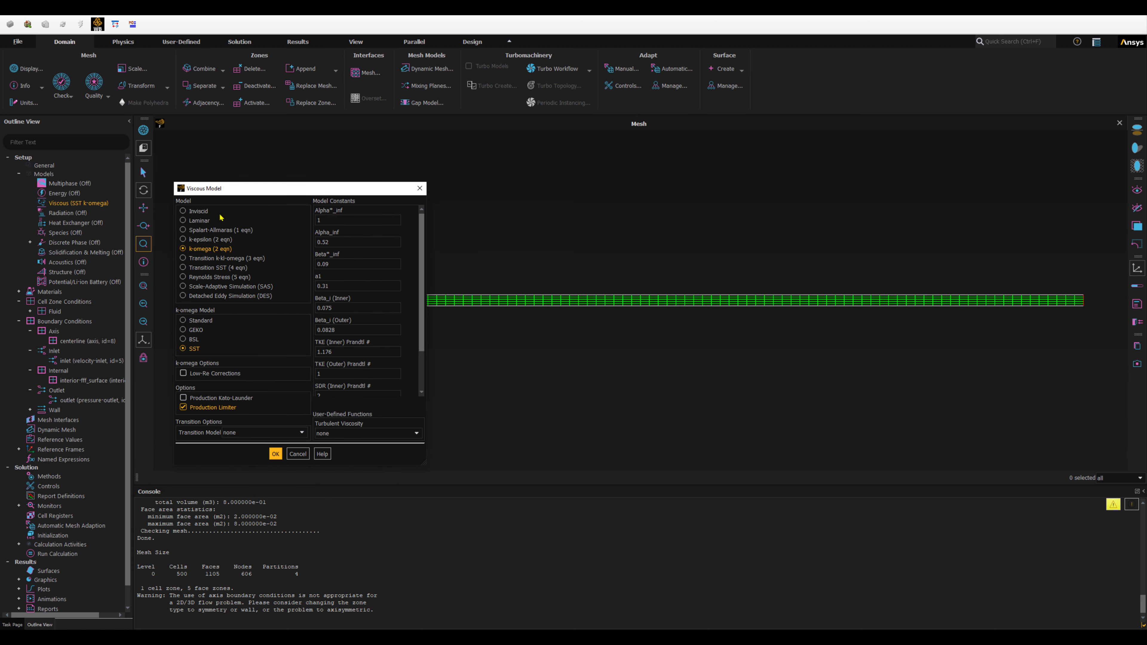
left_click(183, 221)
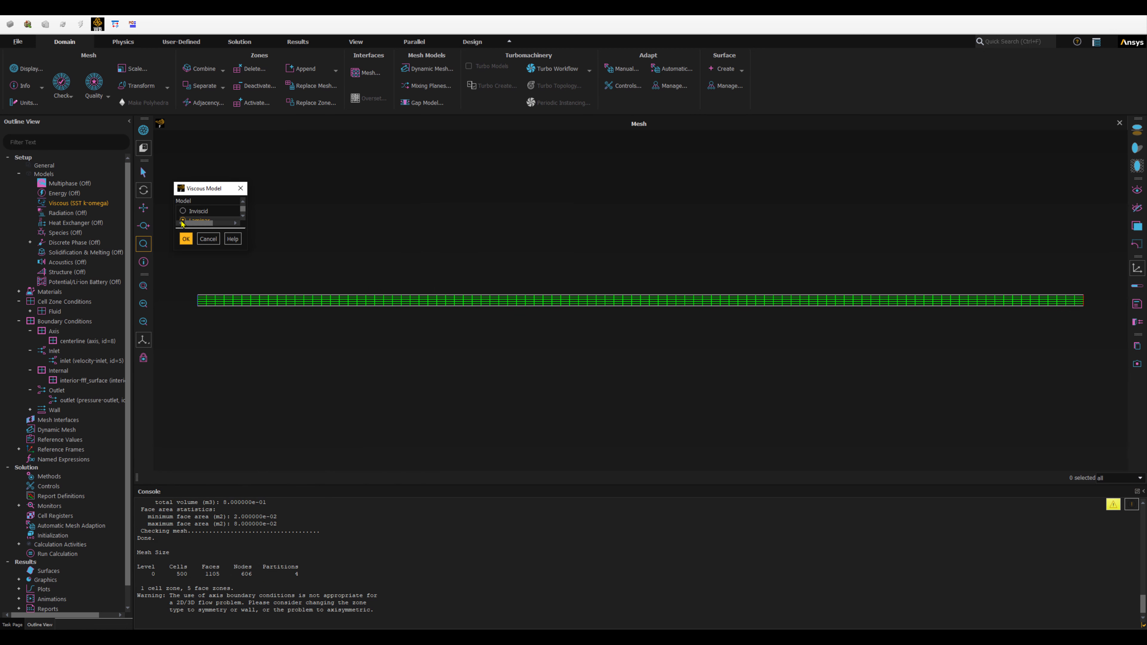
left_click(206, 321)
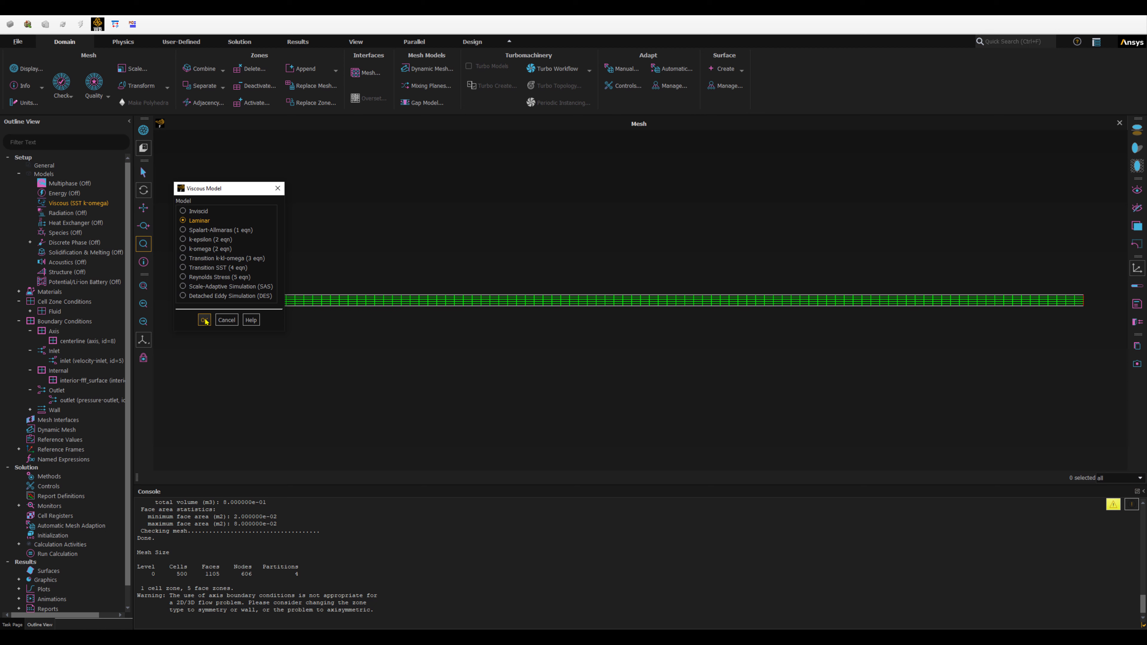
left_click(205, 321)
left_click(205, 320)
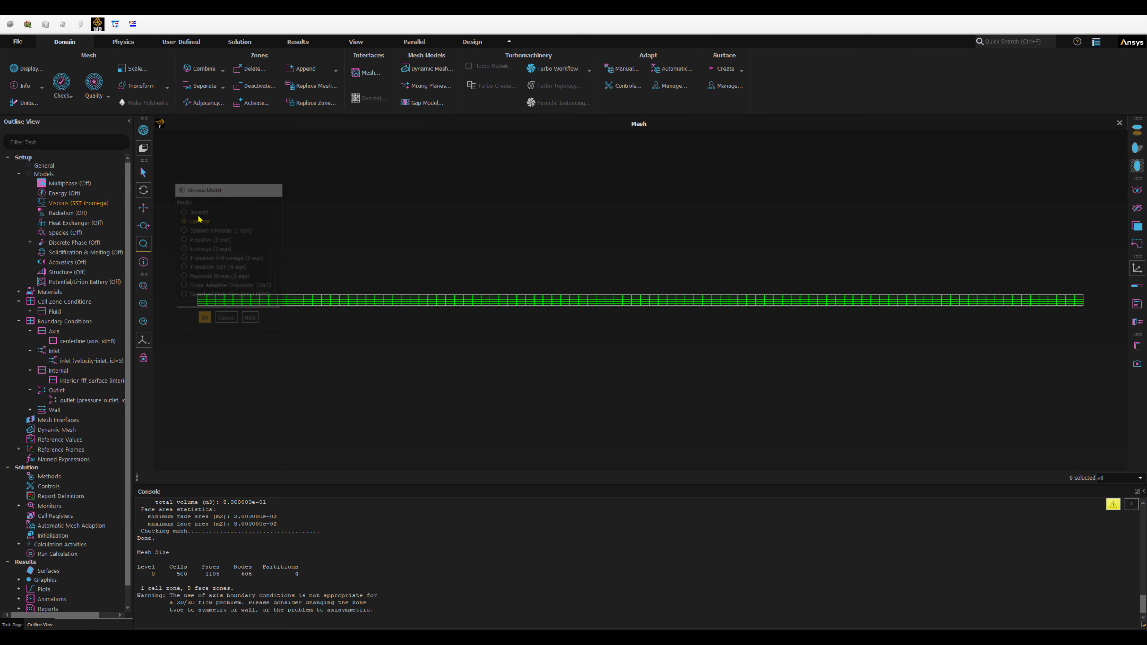
left_click(64, 194)
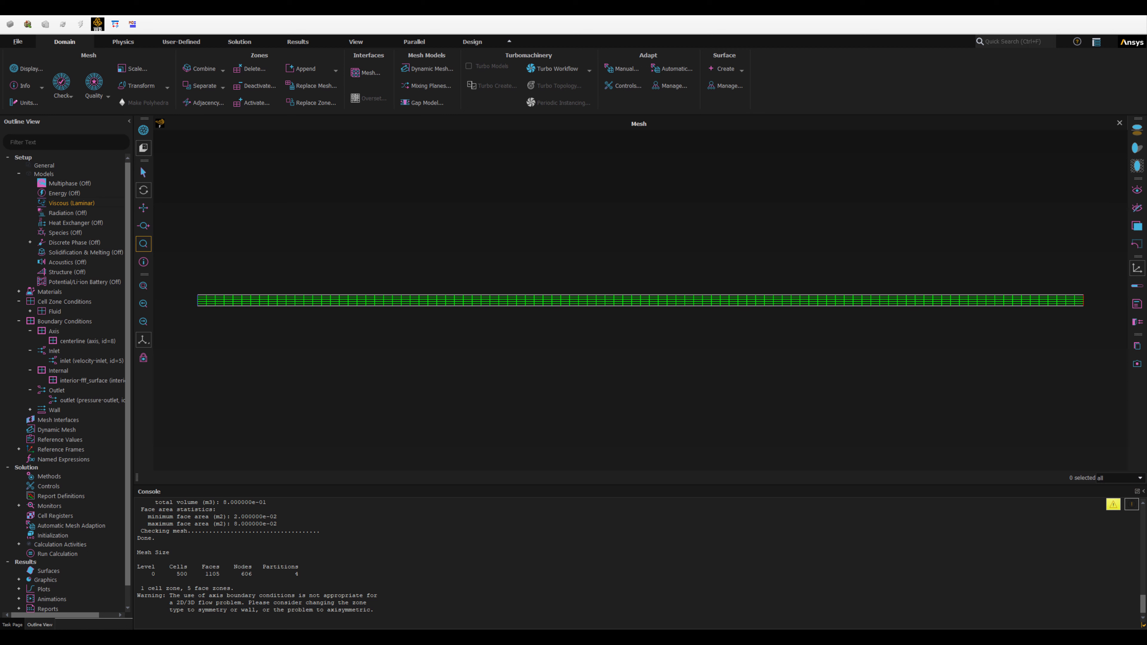
Open the air fluid material for editing and place the Presentation.png reference image beside it, enlarged on the given flow properties.
left_click(19, 292)
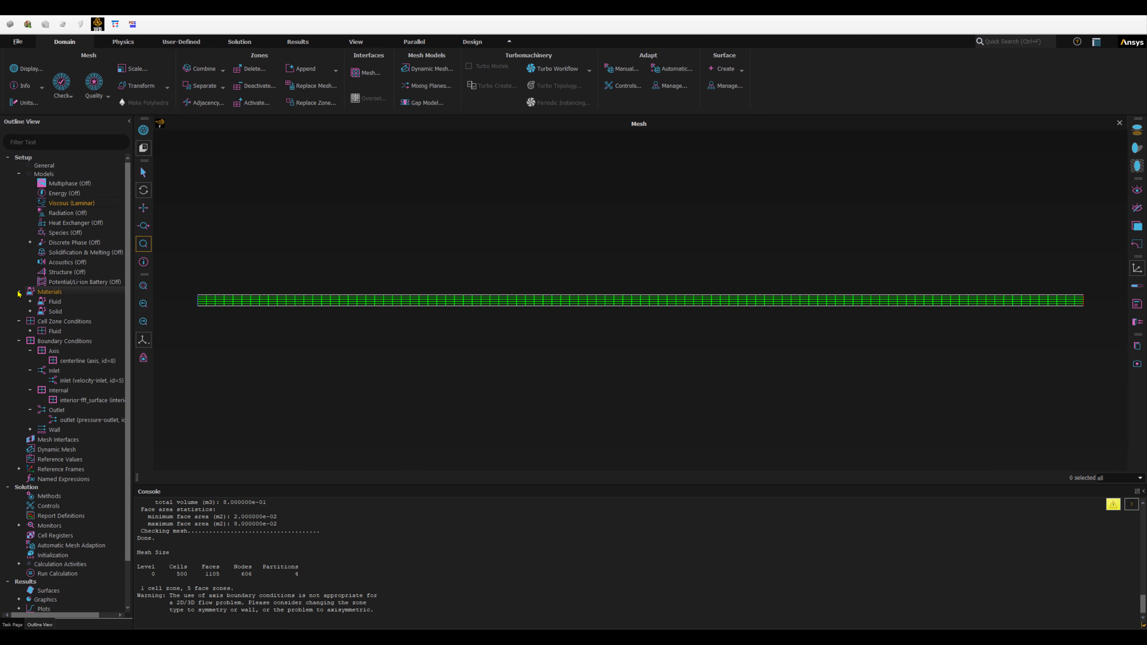
left_click(30, 301)
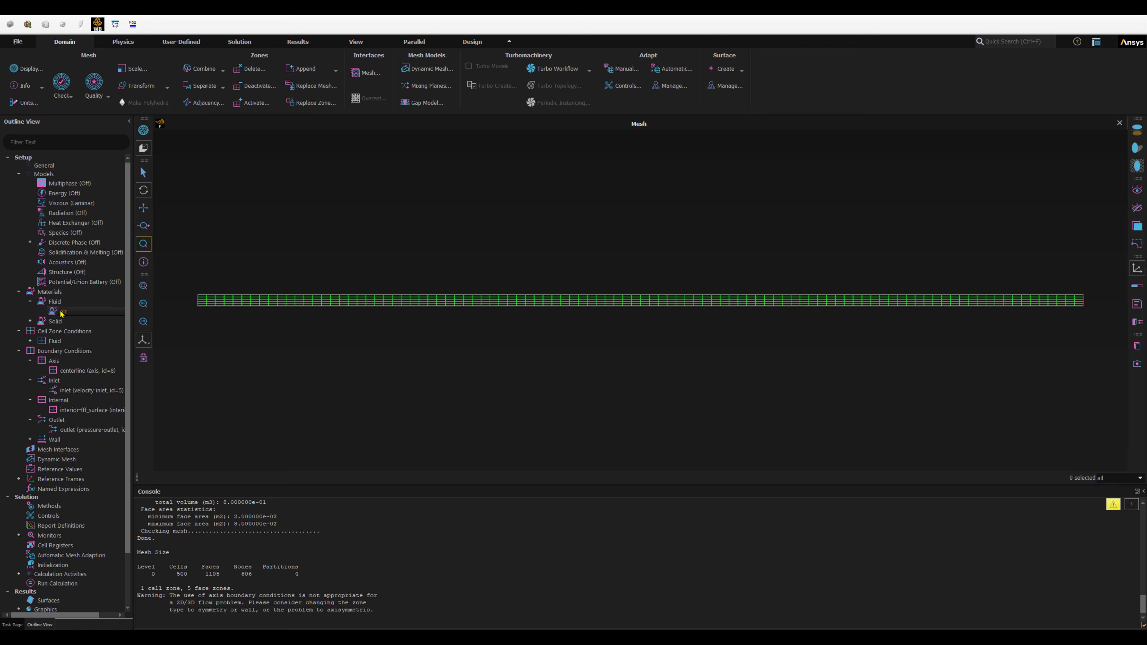
double_click(63, 311)
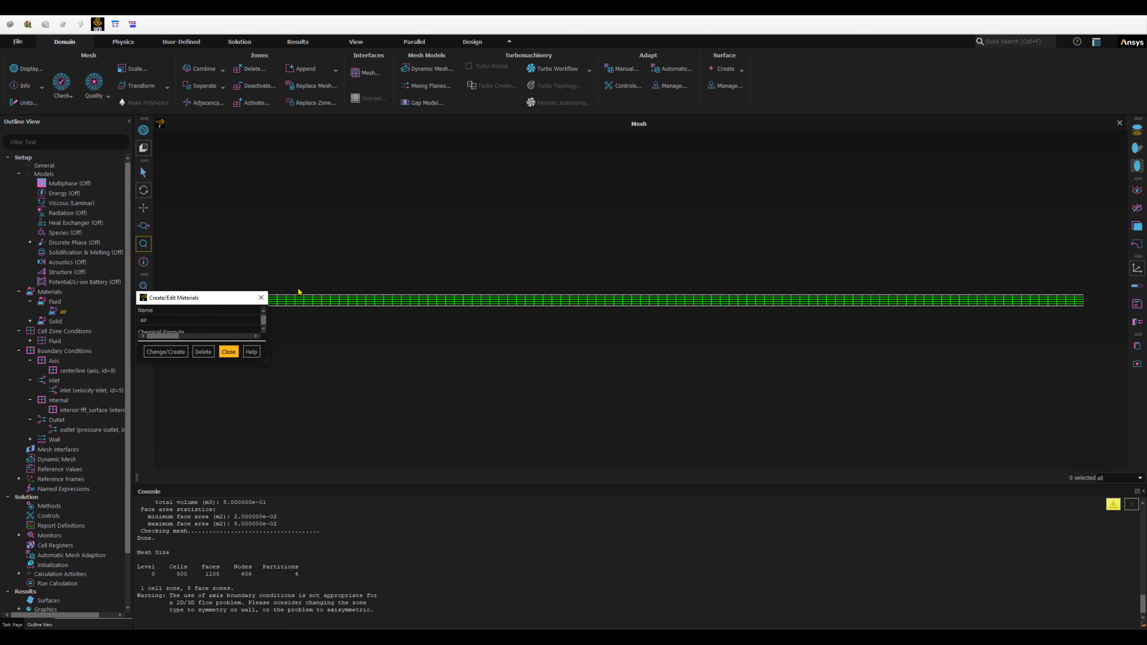
left_click_drag(306, 296, 376, 168)
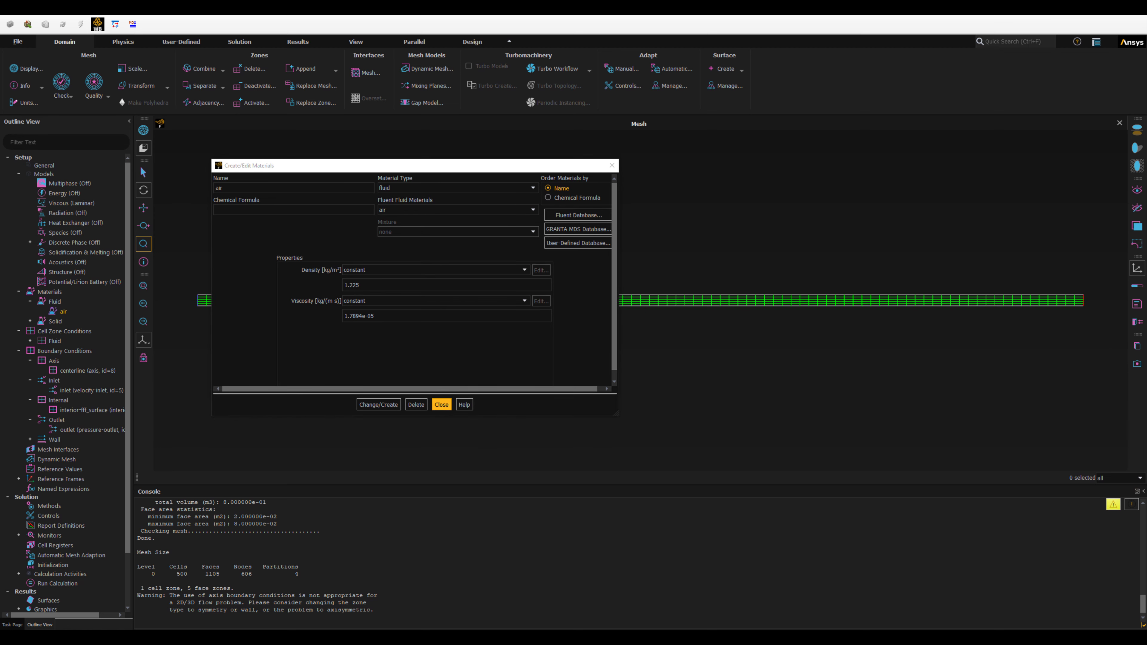
key("alt+Tab")
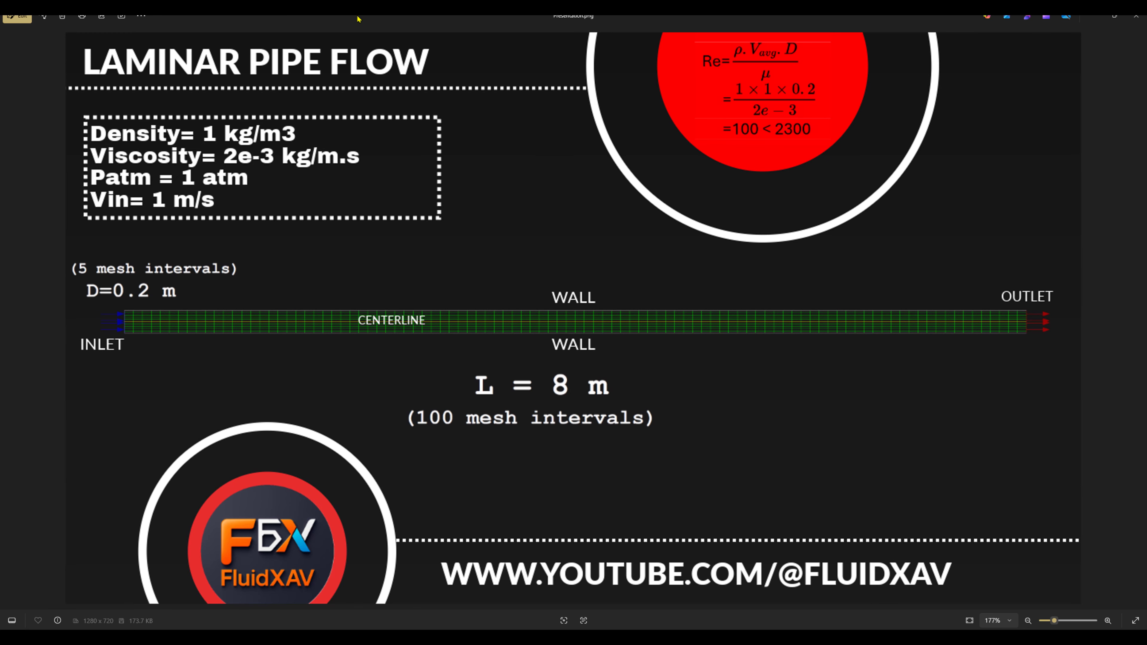
left_click_drag(321, 18, 820, 159)
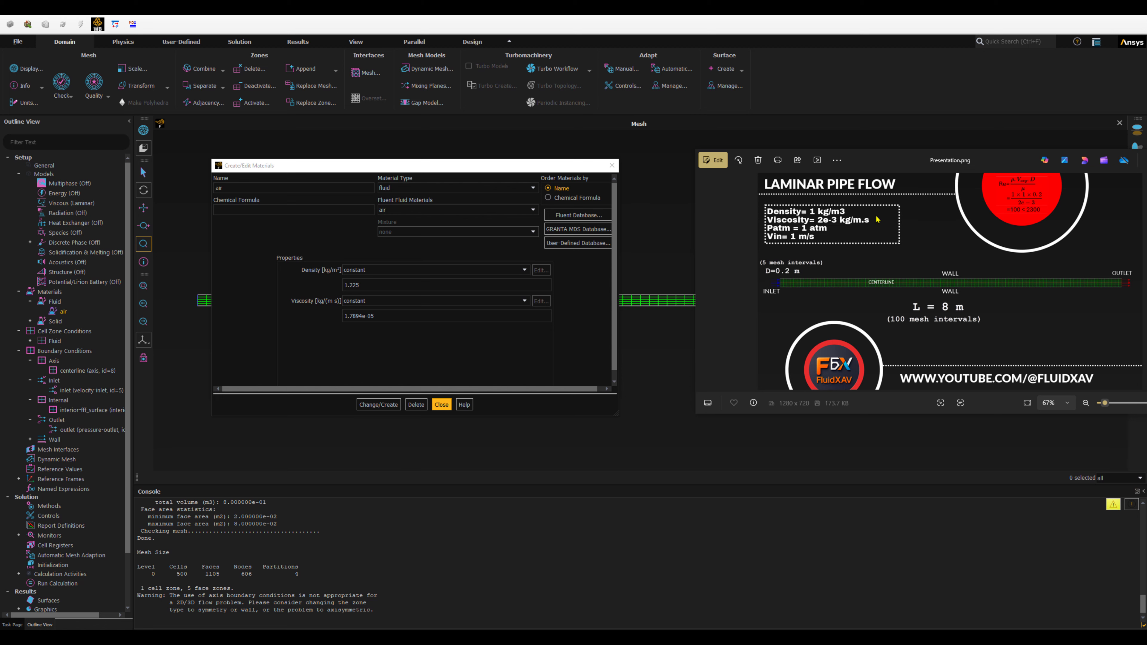
scroll(820, 228, "up", 2)
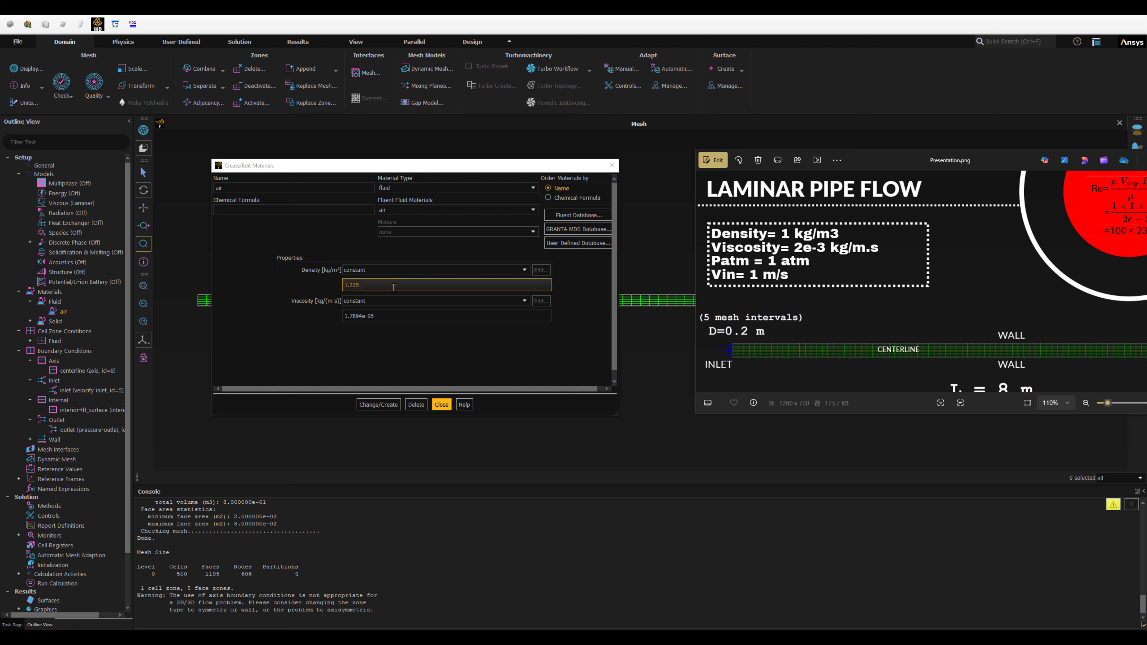
Set air's constant density to 1 kg/m³ and viscosity to 2e-03 kg/(m s), apply the change and close the material.
left_click_drag(394, 287, 301, 285)
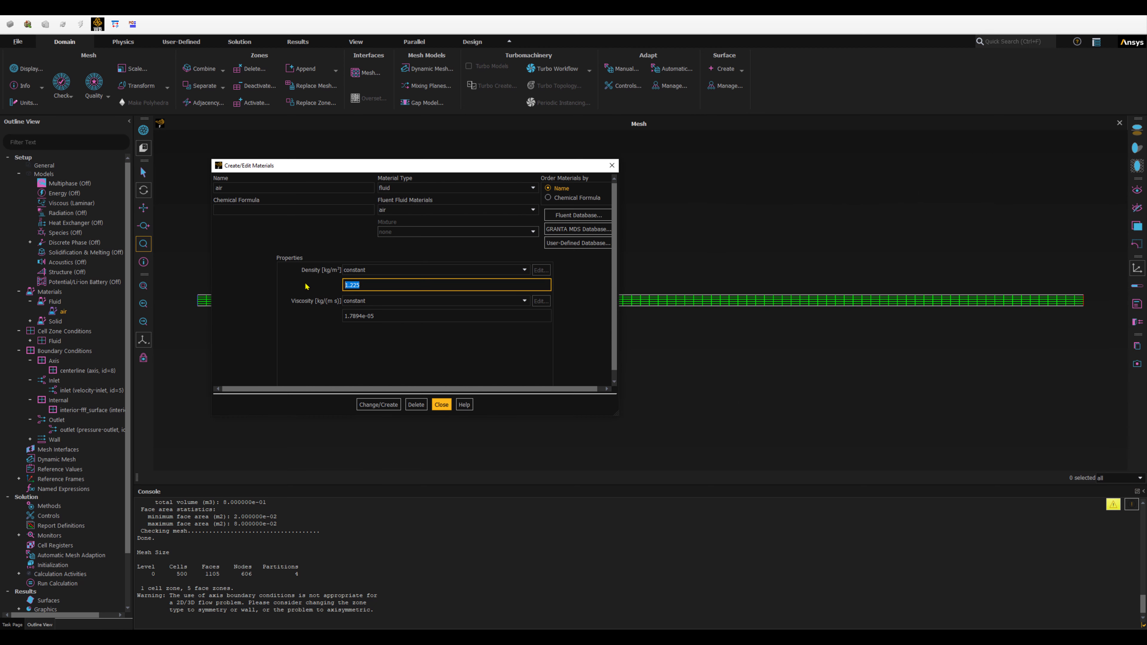
type("1")
mouse_move(362, 315)
left_mouse_down()
mouse_move(344, 316)
mouse_move(367, 315)
left_mouse_up()
type("2e-0")
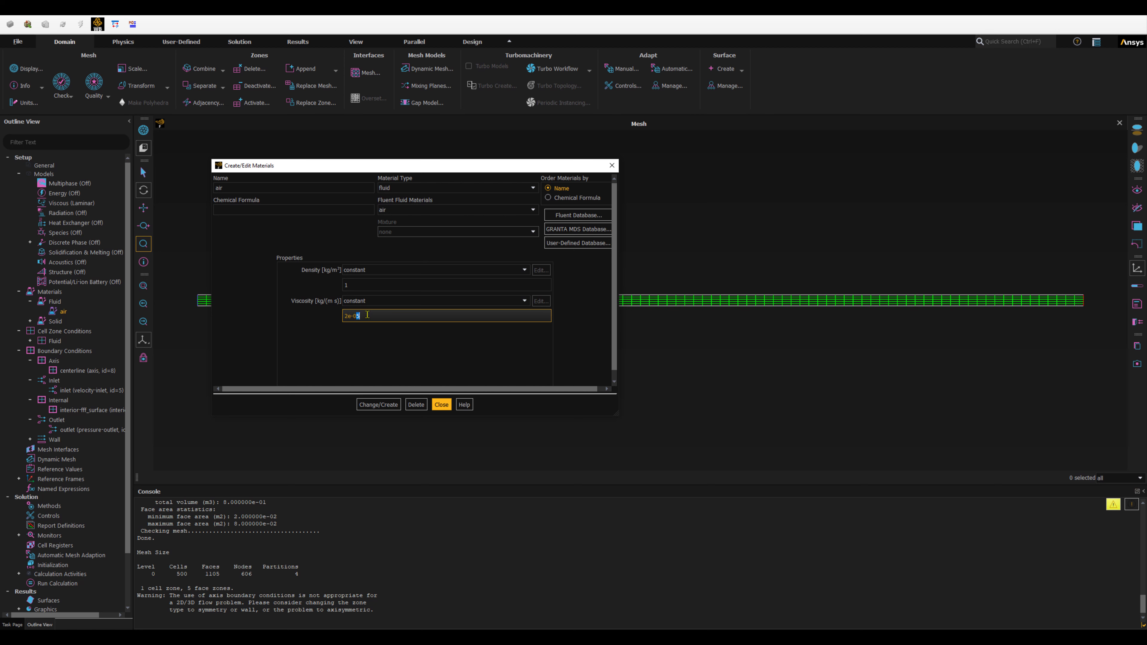
type("3")
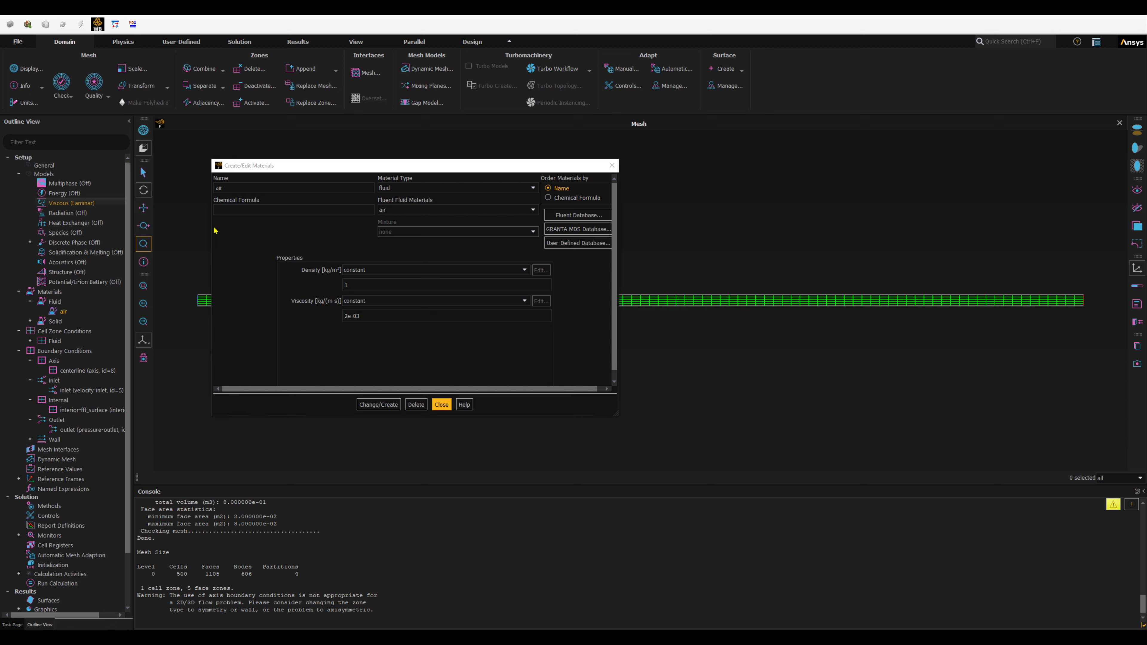
left_click(371, 407)
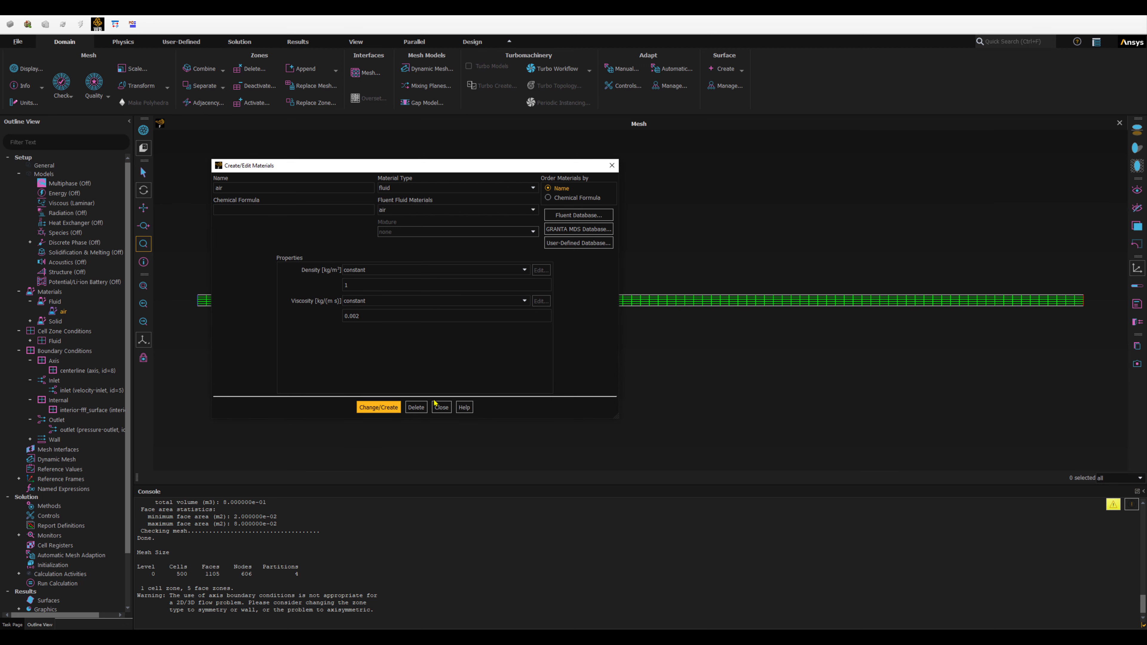
left_click(440, 408)
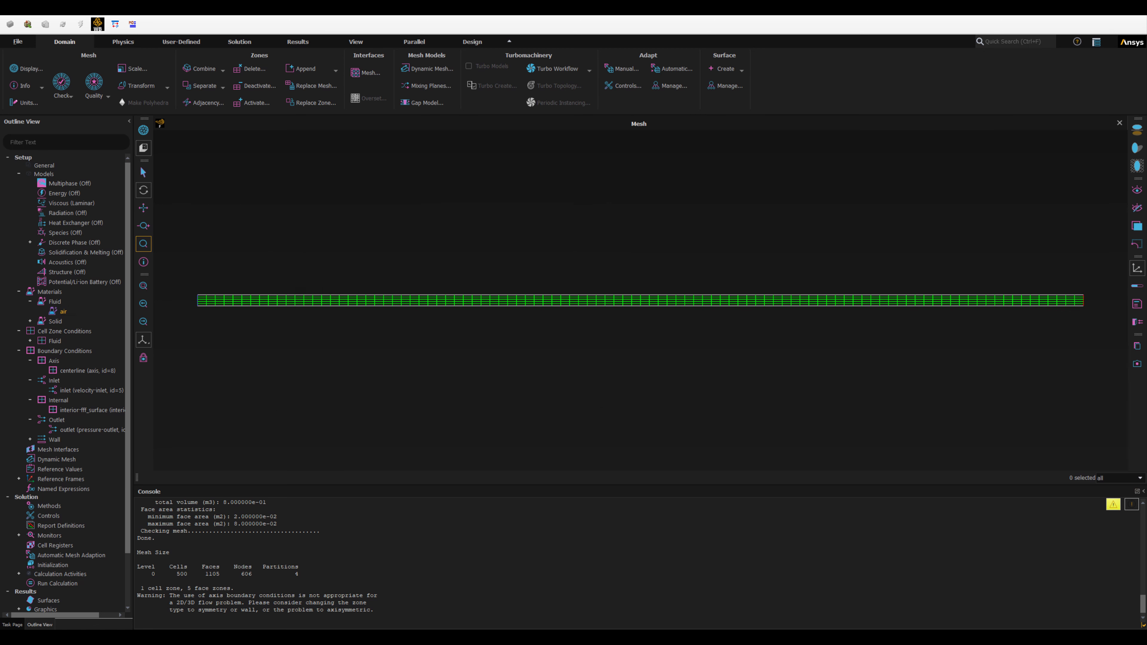
Check the Patm value in the reference image and confirm the operating conditions with an operating pressure of 101325 Pa.
left_click(120, 42)
key("alt+Tab")
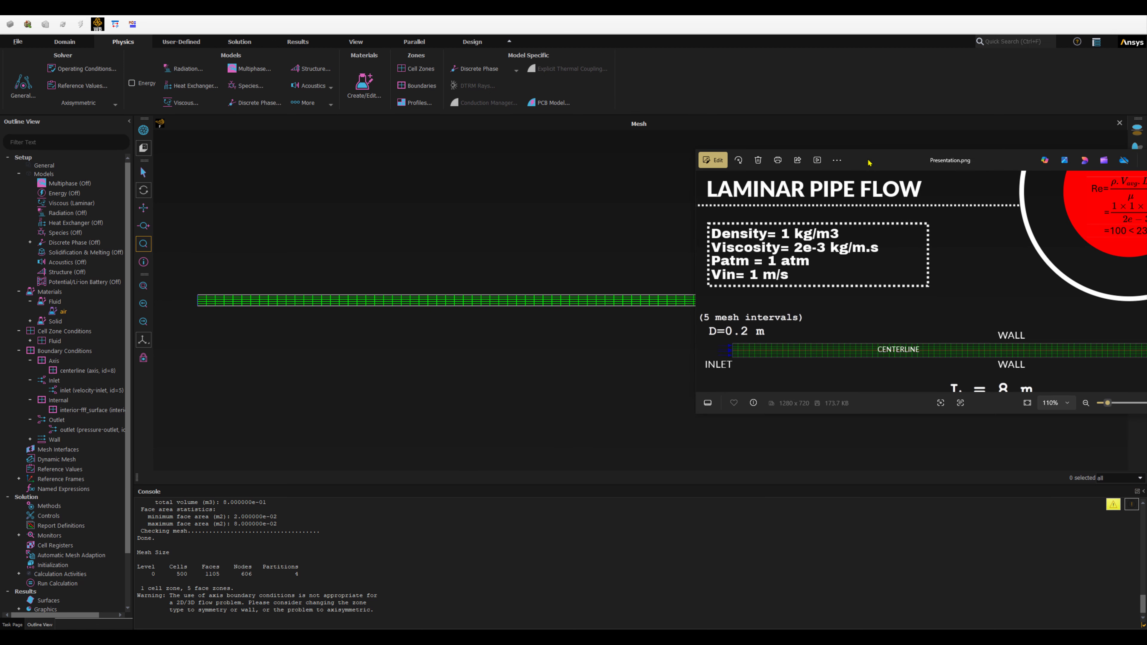
left_click(116, 43)
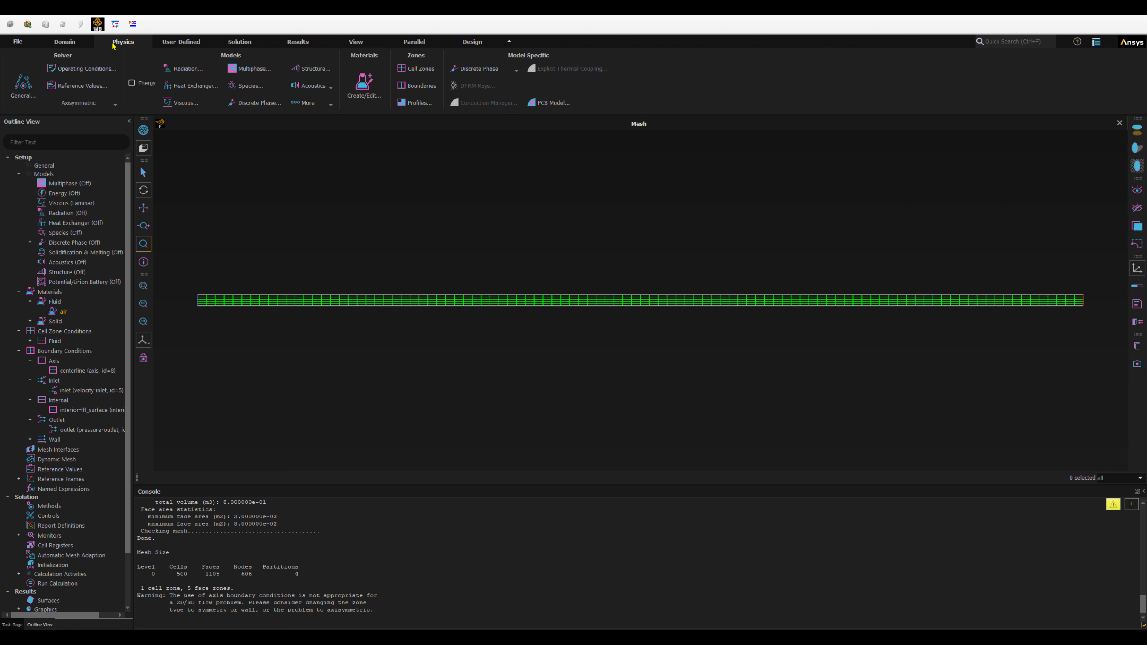
left_click(80, 69)
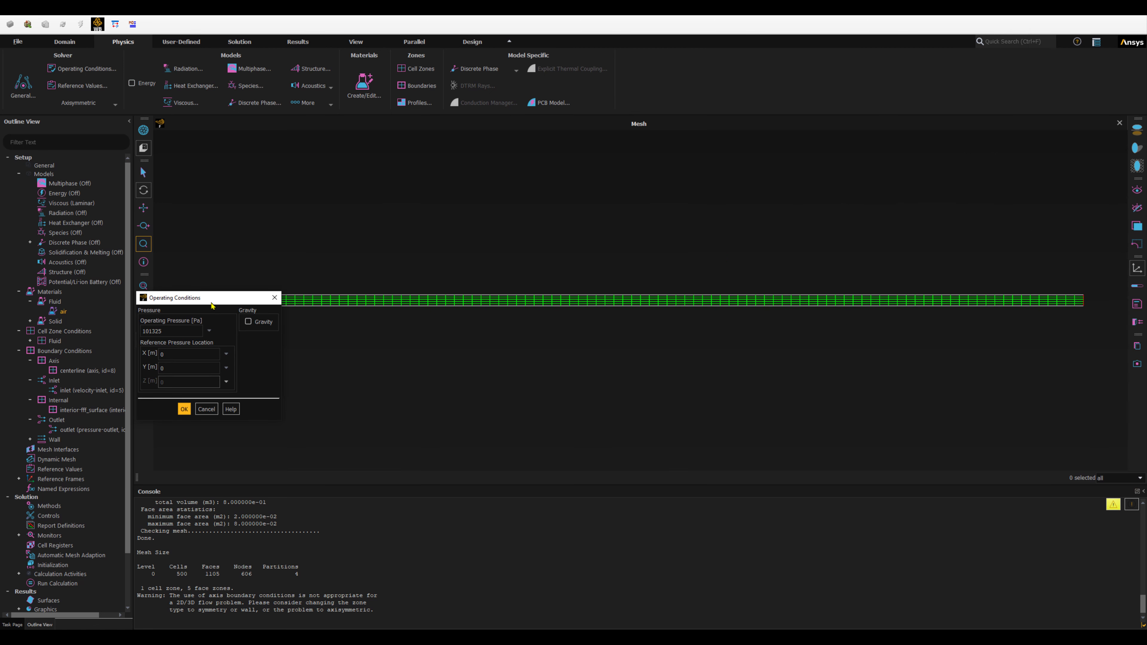
left_click_drag(211, 303, 407, 225)
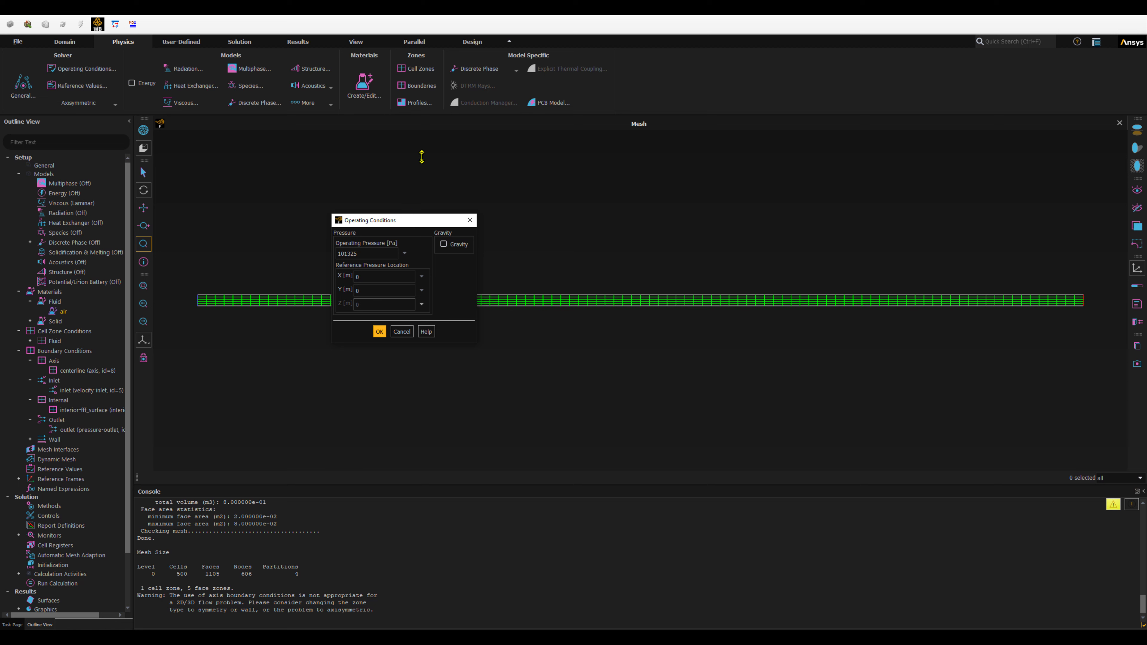
left_click(352, 254)
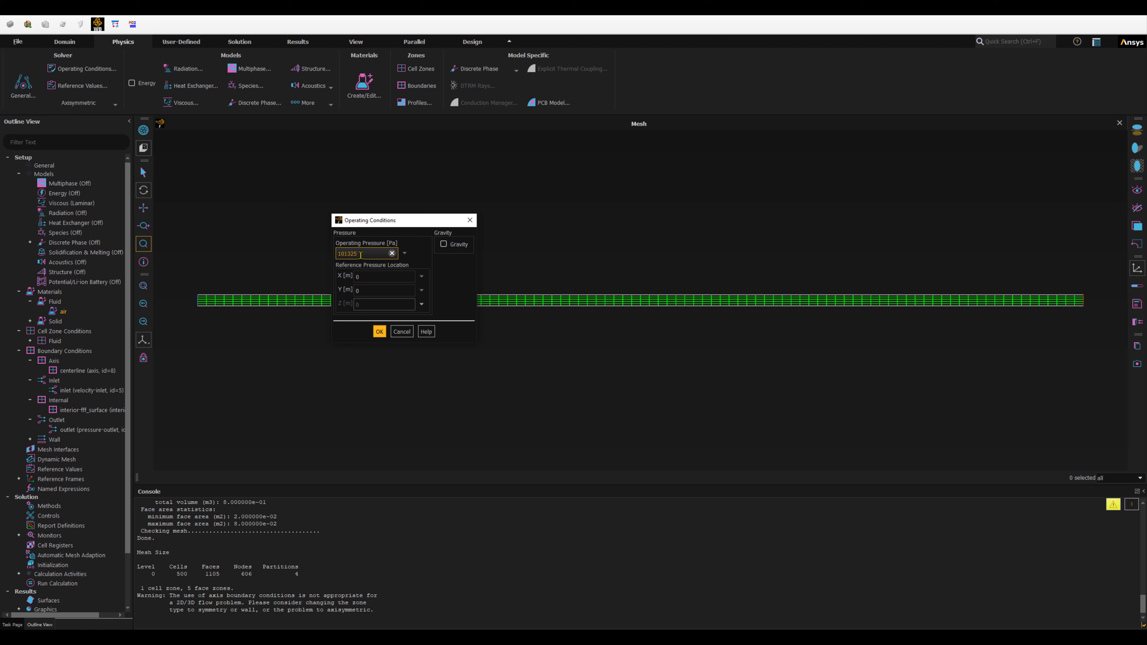
left_click(379, 334)
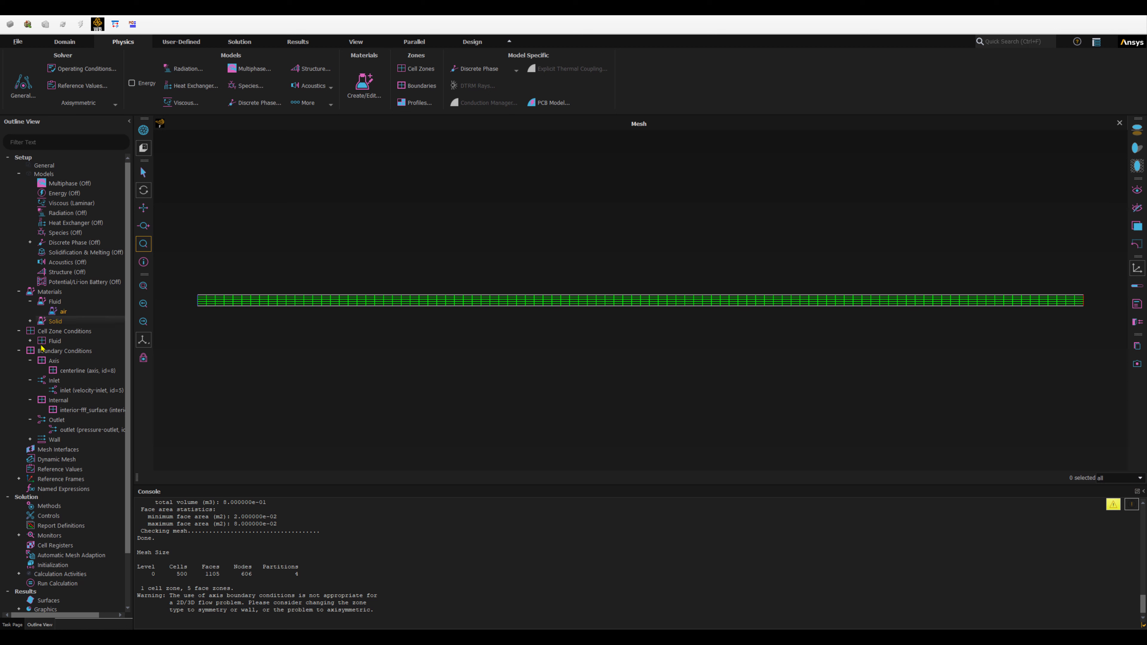
Rename the fff_surface cell zone to fluid with air as its material, apply the change and close the zone settings.
scroll(42, 348, "down", 2)
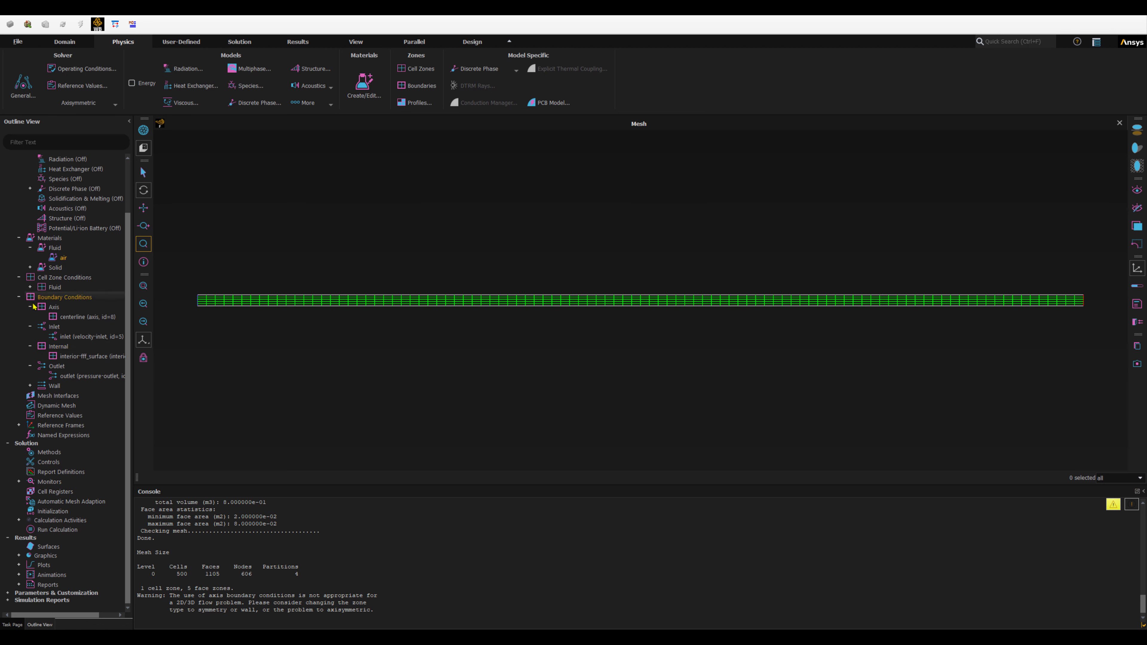
left_click(30, 288)
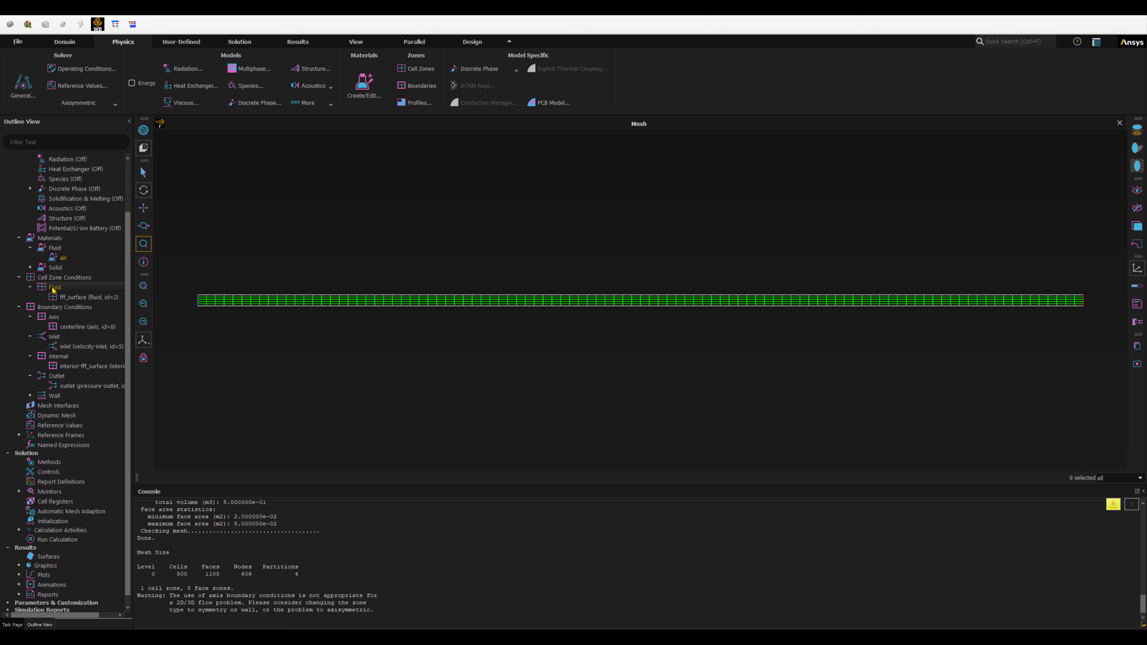
left_click(61, 299)
double_click(91, 299)
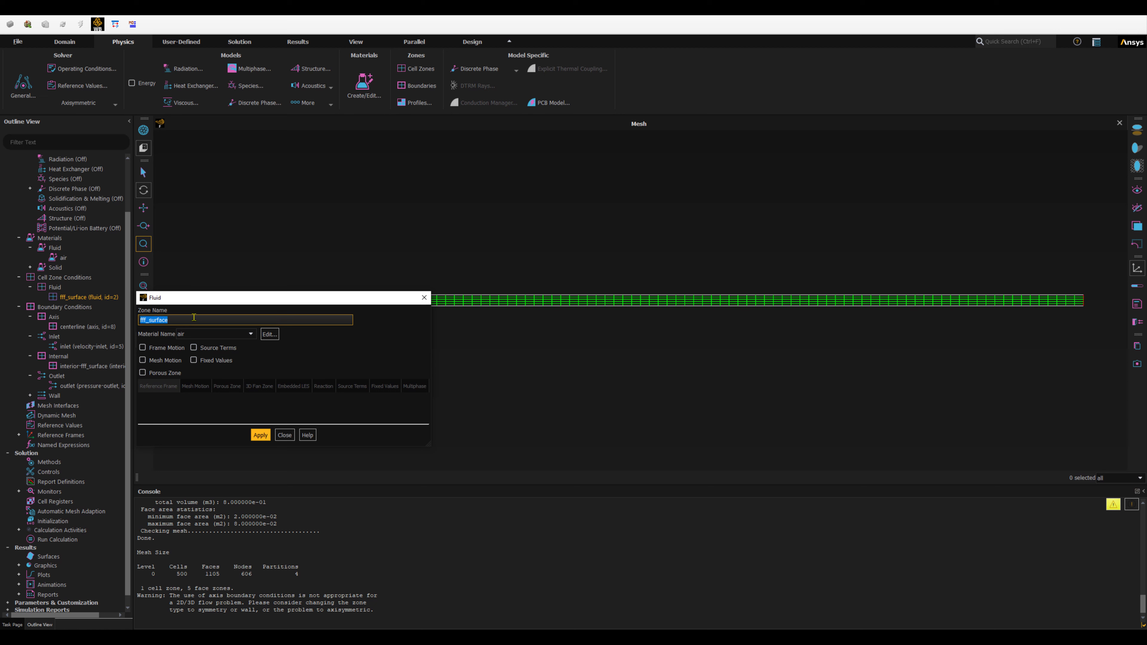
type("fluid")
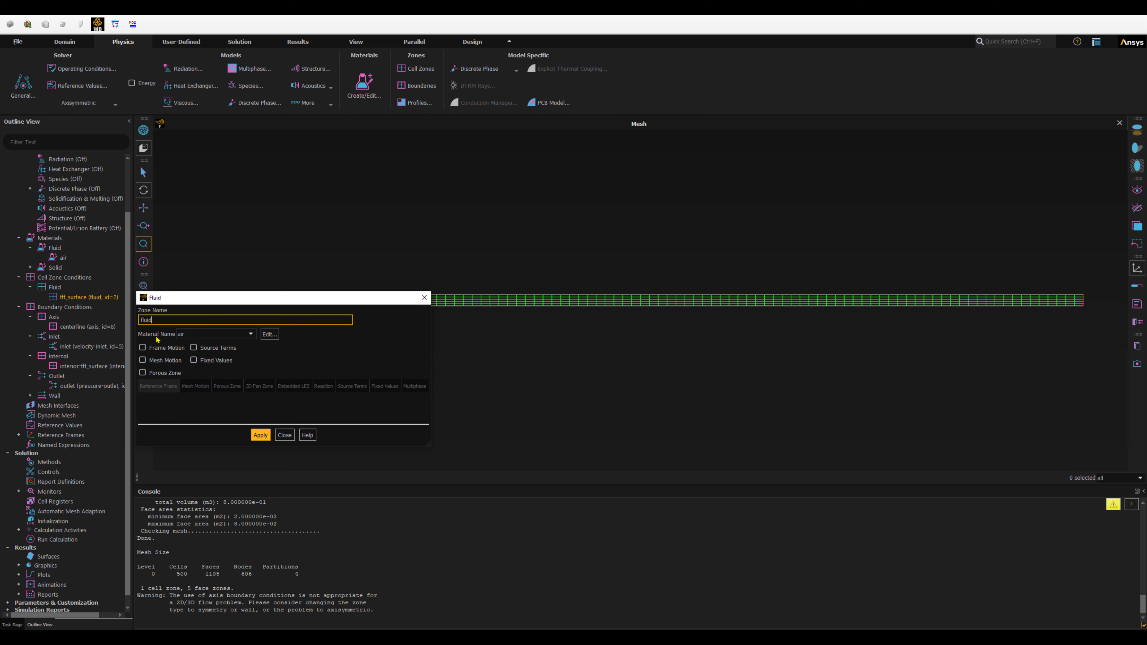
left_click(232, 334)
left_click(230, 344)
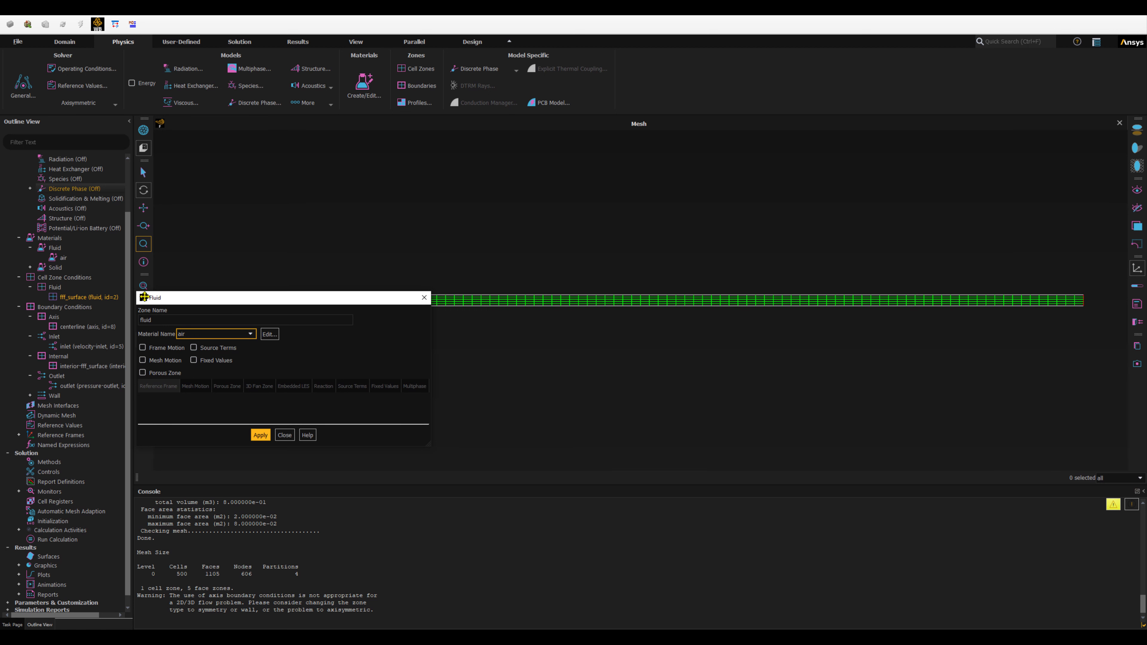
left_click(260, 436)
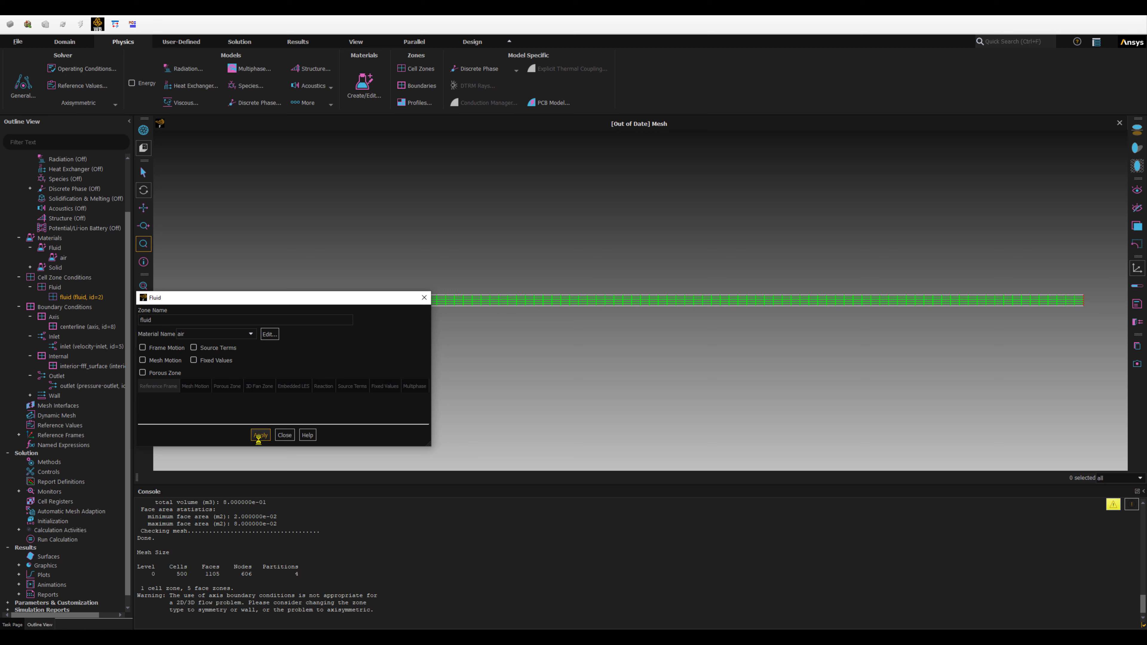
left_click(285, 435)
left_click(284, 435)
Redisplay the mesh with all surfaces selected and close the mesh display settings.
left_click(142, 130)
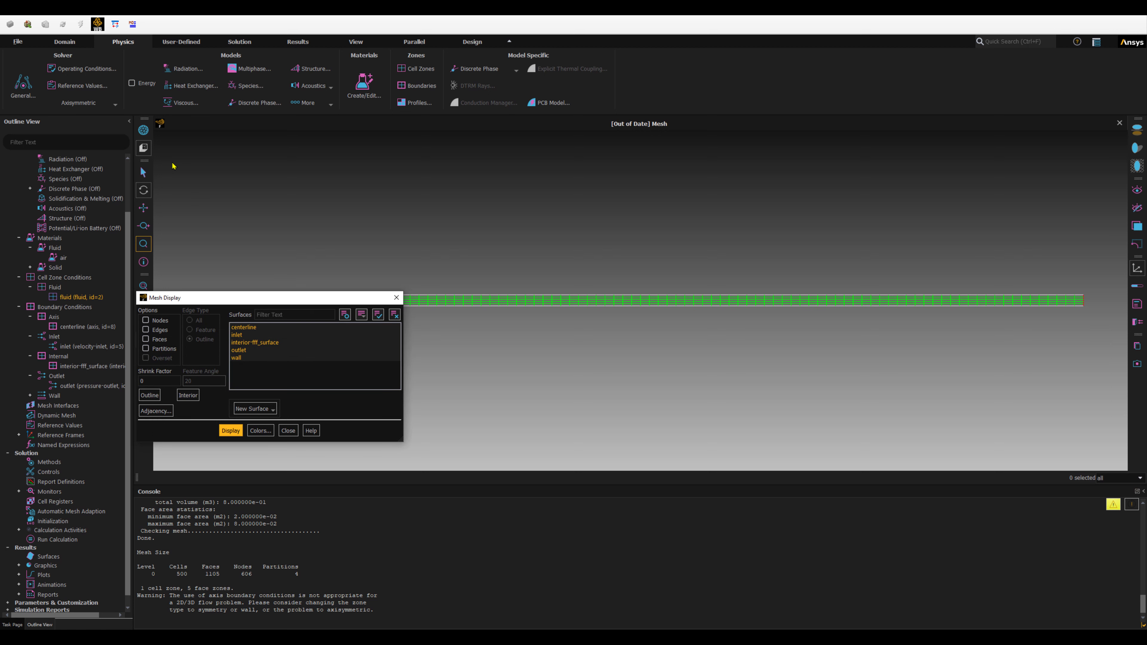
left_click(142, 131)
left_click(230, 430)
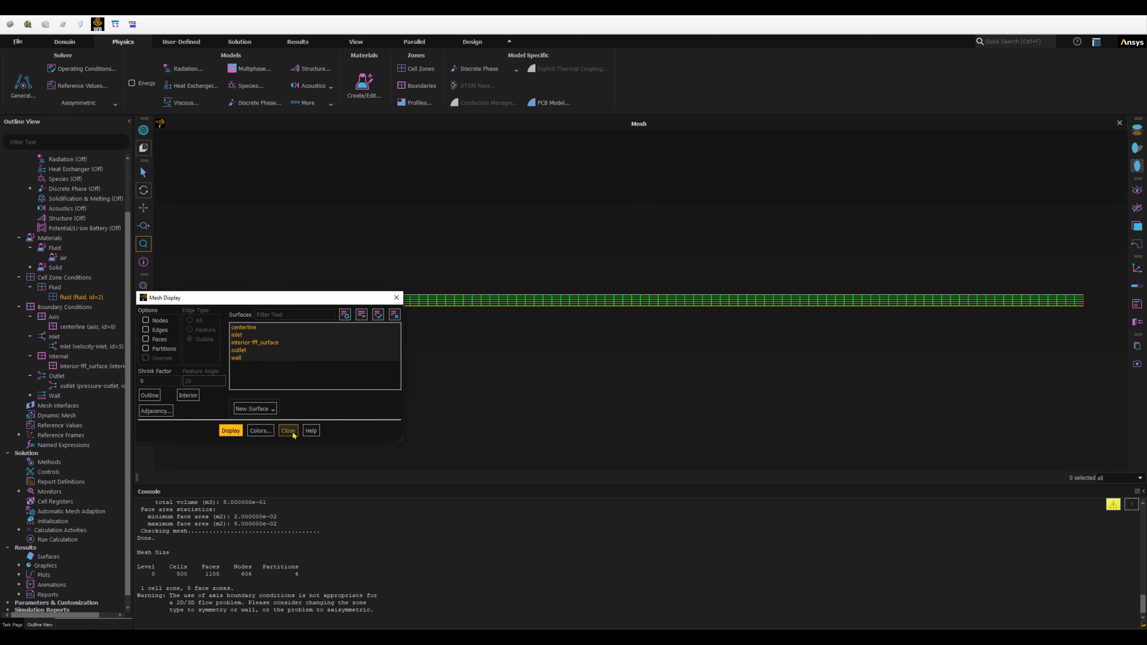
left_click(288, 431)
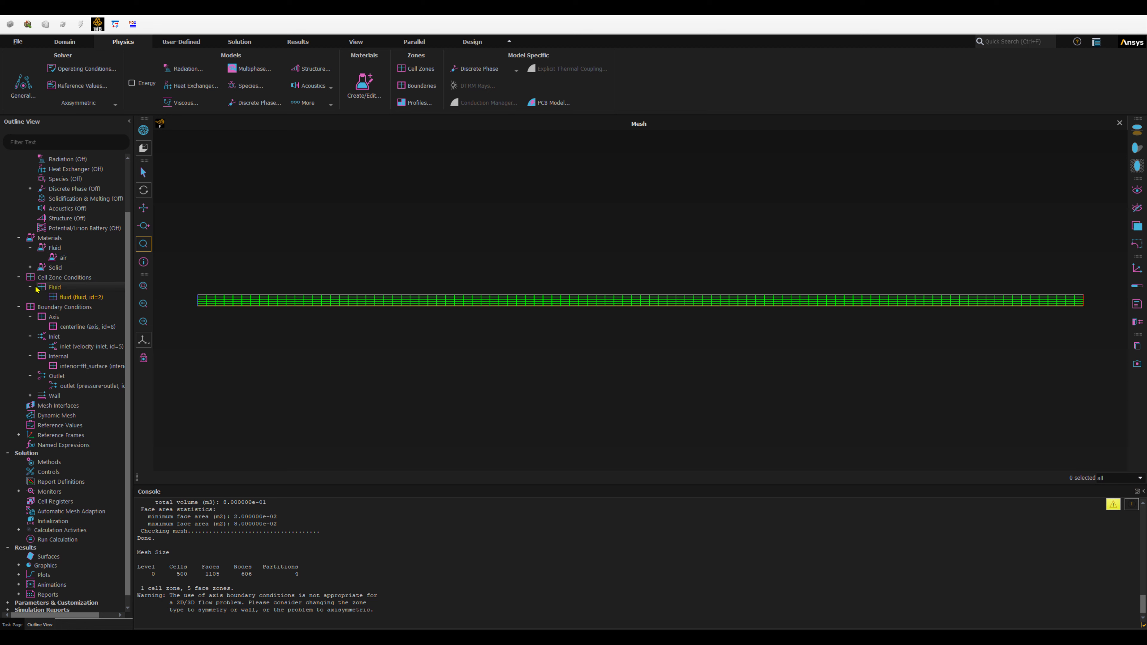
Set the velocity inlet's velocity magnitude to 1 m/s as given in the reference image, apply it and close the inlet settings.
scroll(38, 290, "down", 1)
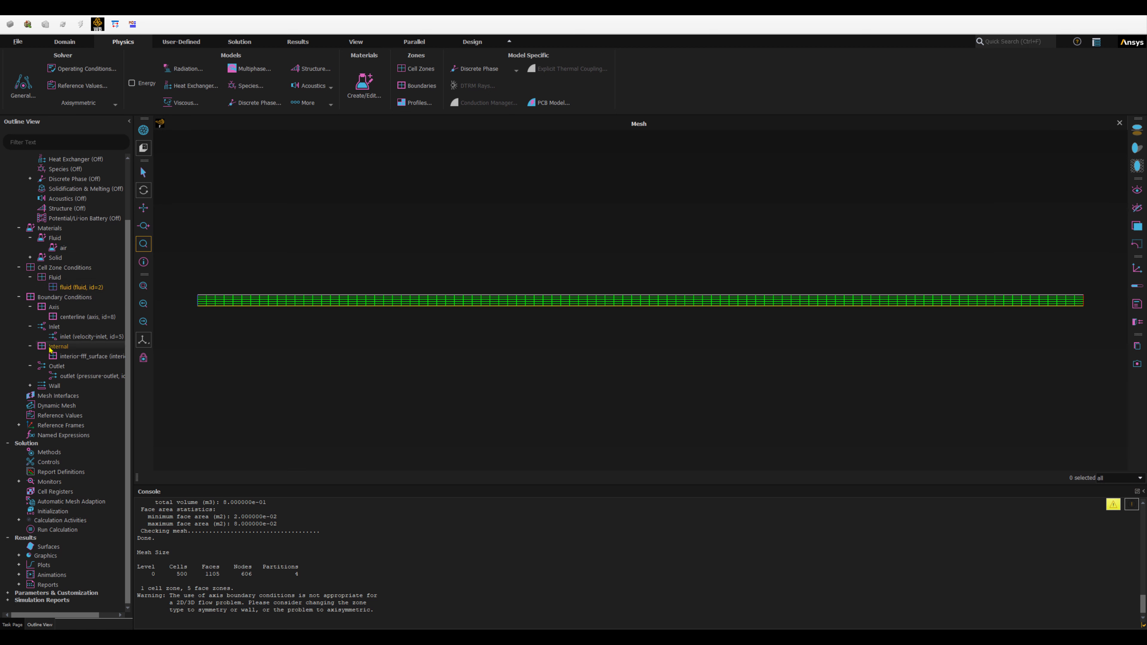
left_click(72, 339)
left_click(20, 375, "ctrl")
double_click(92, 336)
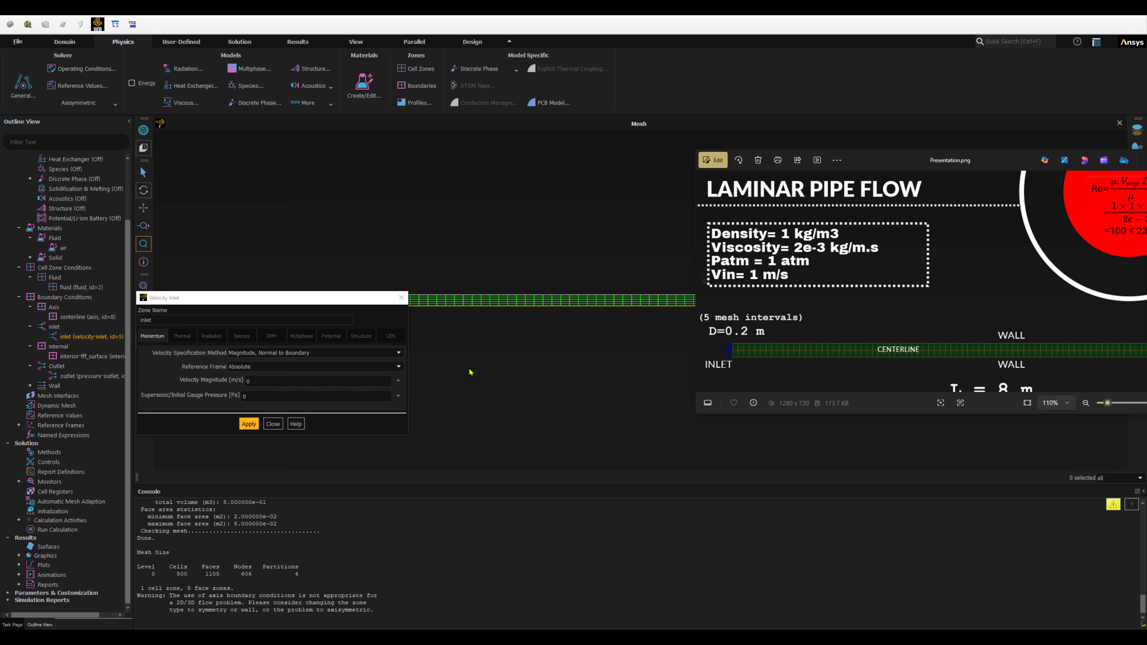
left_click(152, 347)
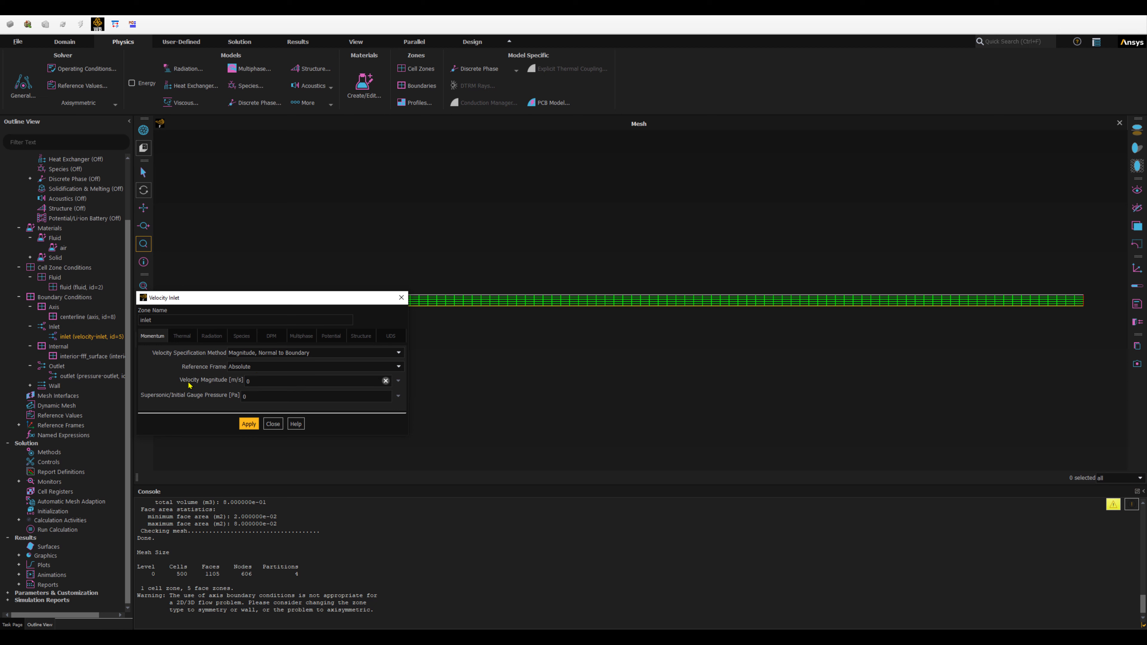
left_click(249, 381)
left_click(248, 424)
left_click(273, 425)
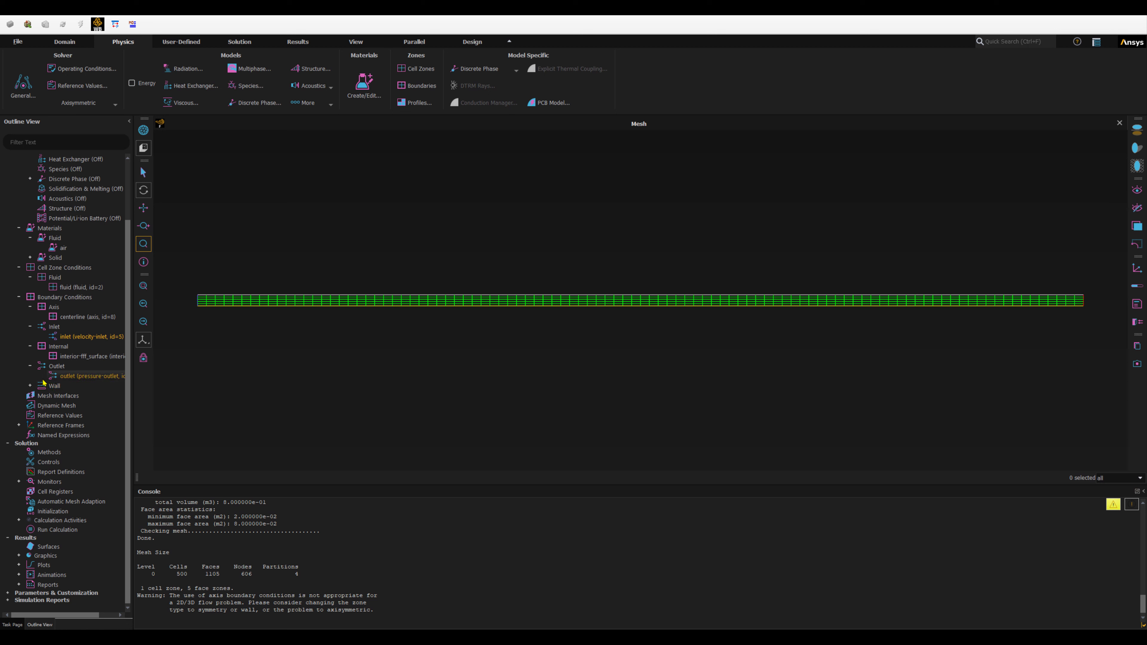
Open the pressure outlet boundary, keep its gauge pressure at 0 Pa, and close its settings.
left_click(73, 377)
double_click(73, 377)
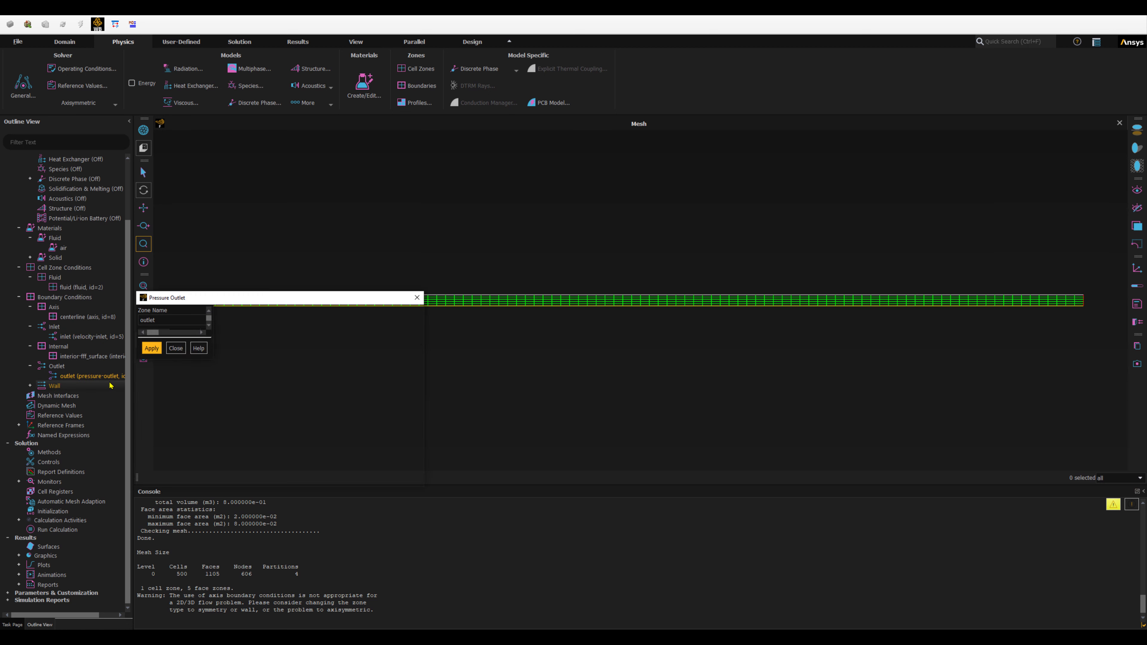
left_click_drag(202, 299, 247, 174)
left_click(311, 242)
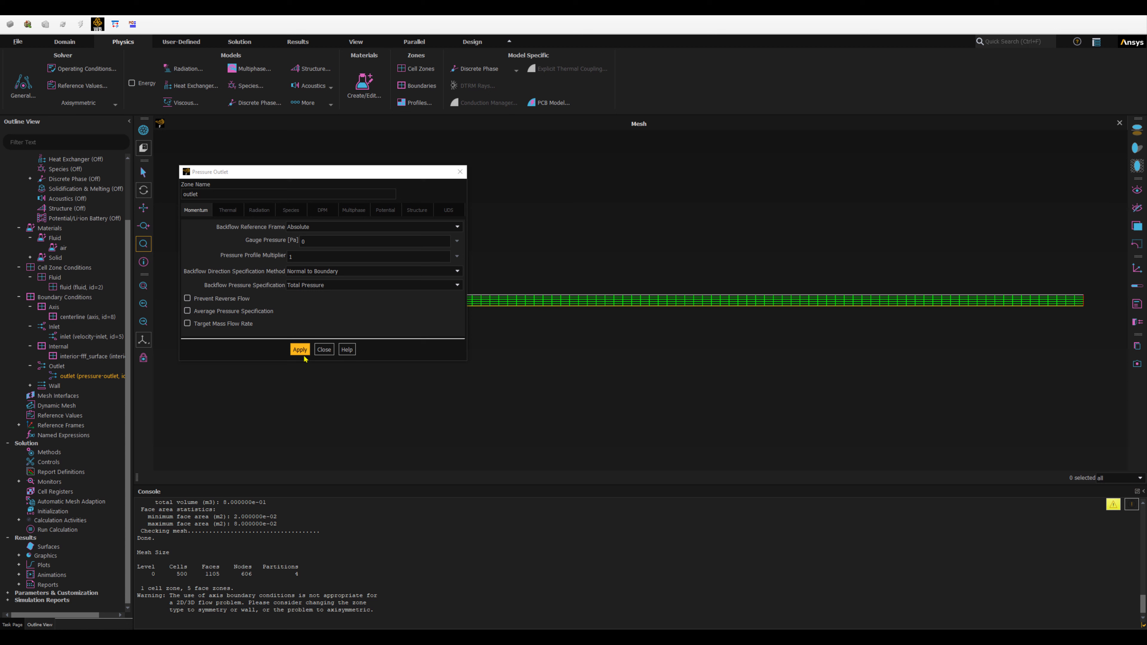
left_click(324, 348)
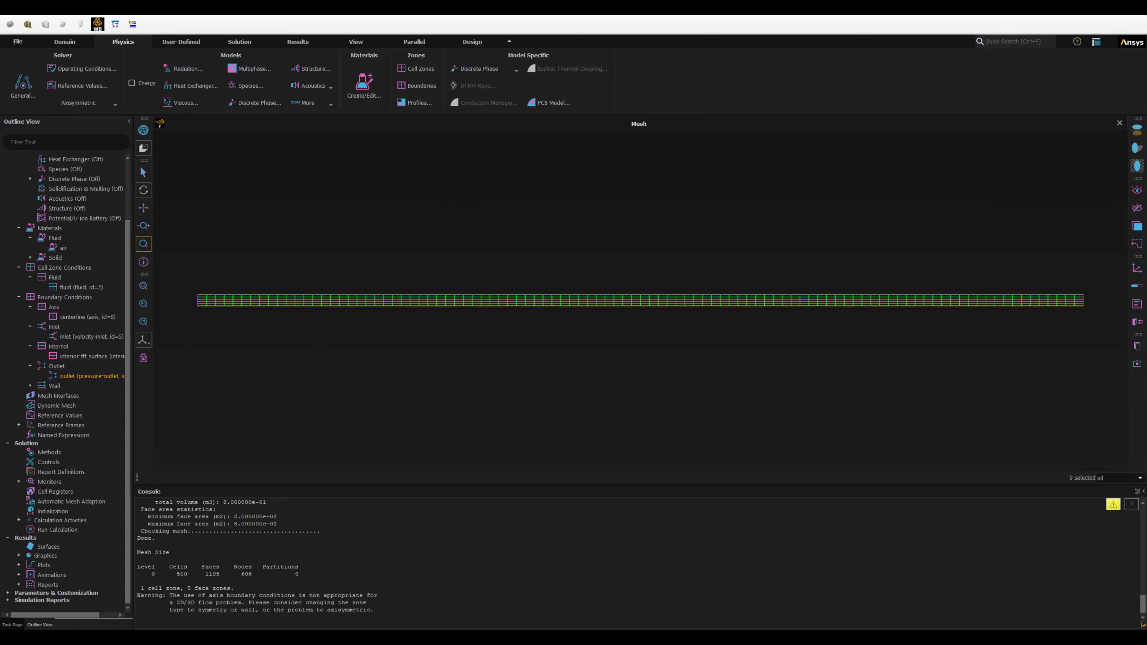
Apply the wall boundary condition as a stationary wall with no slip and close its settings.
left_click(30, 386)
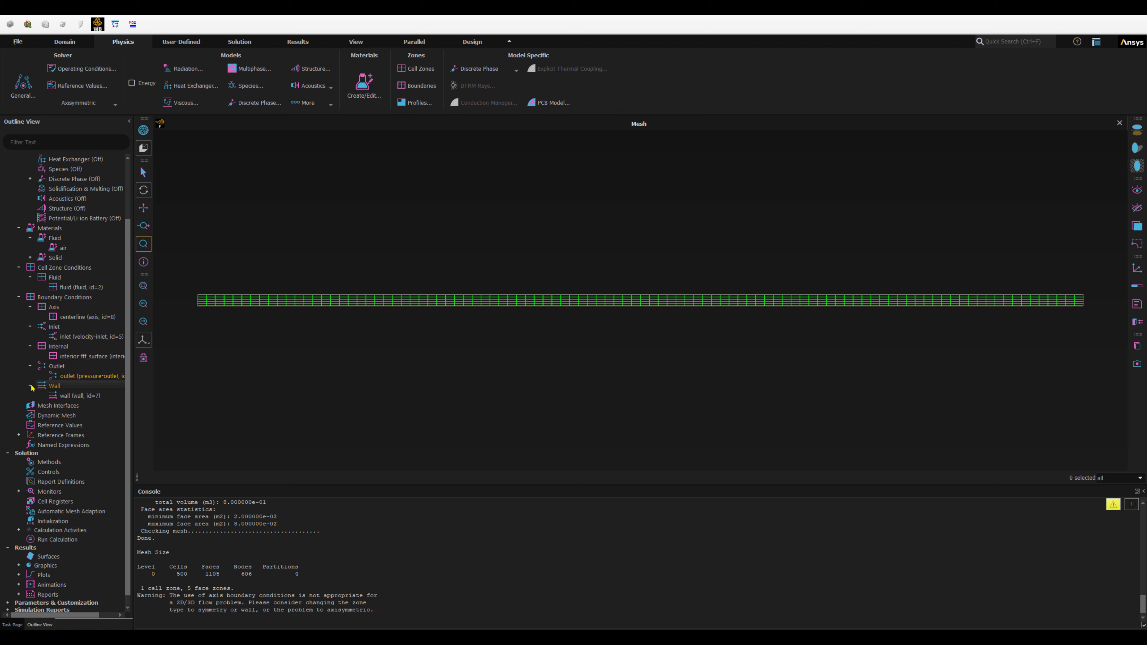
left_click(63, 396)
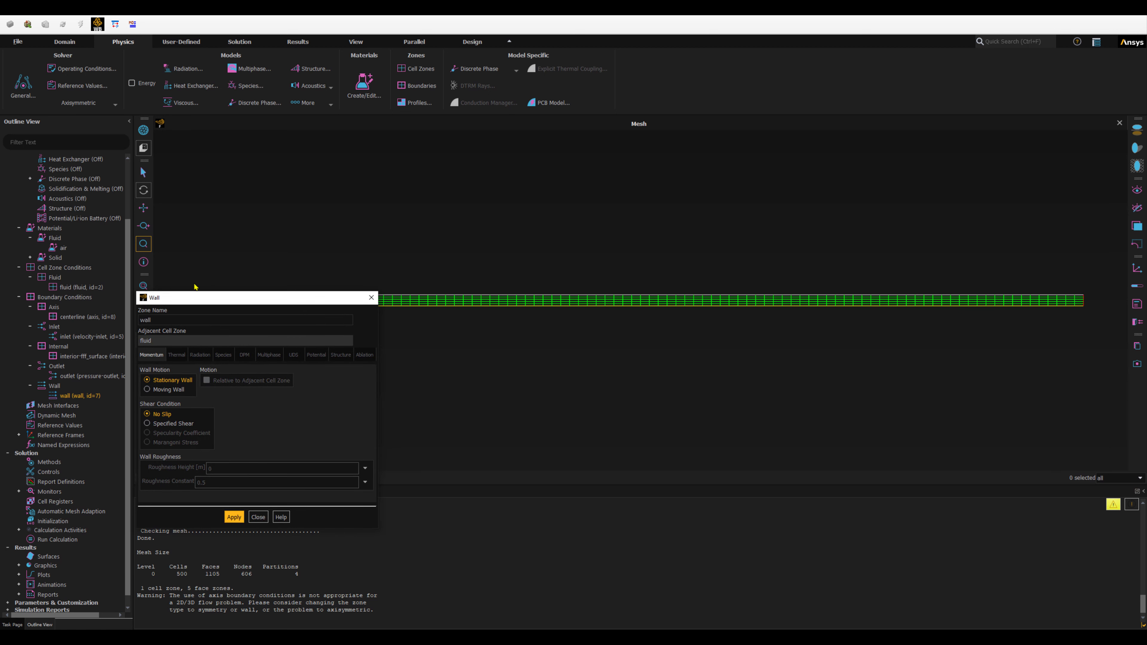
left_click_drag(186, 298, 225, 180)
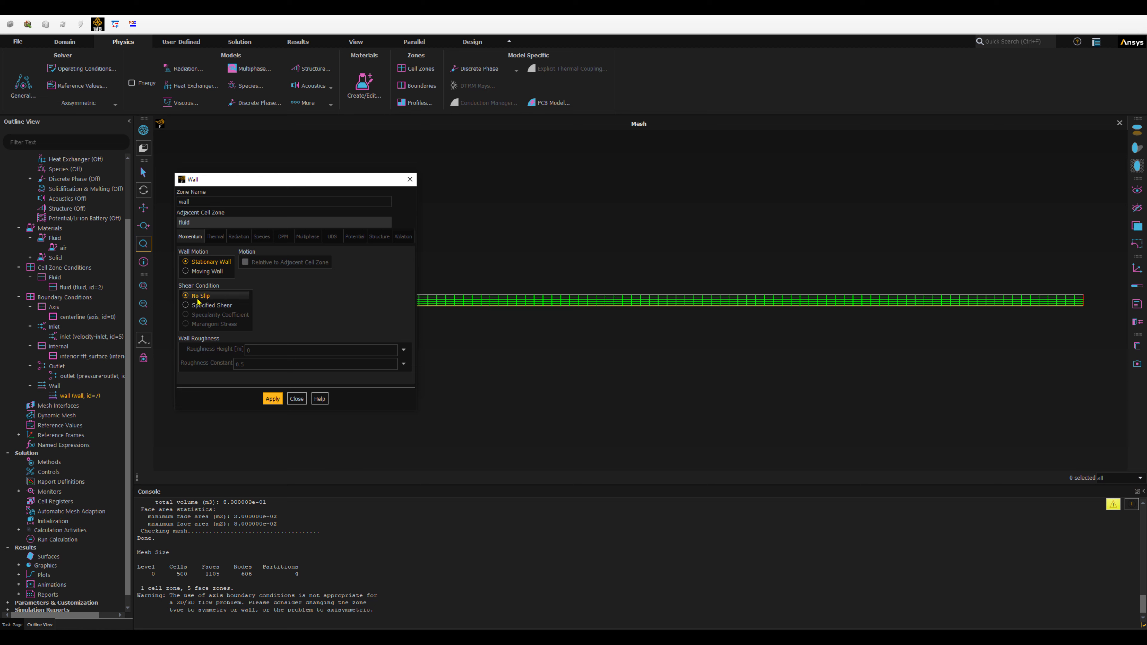
left_click(271, 399)
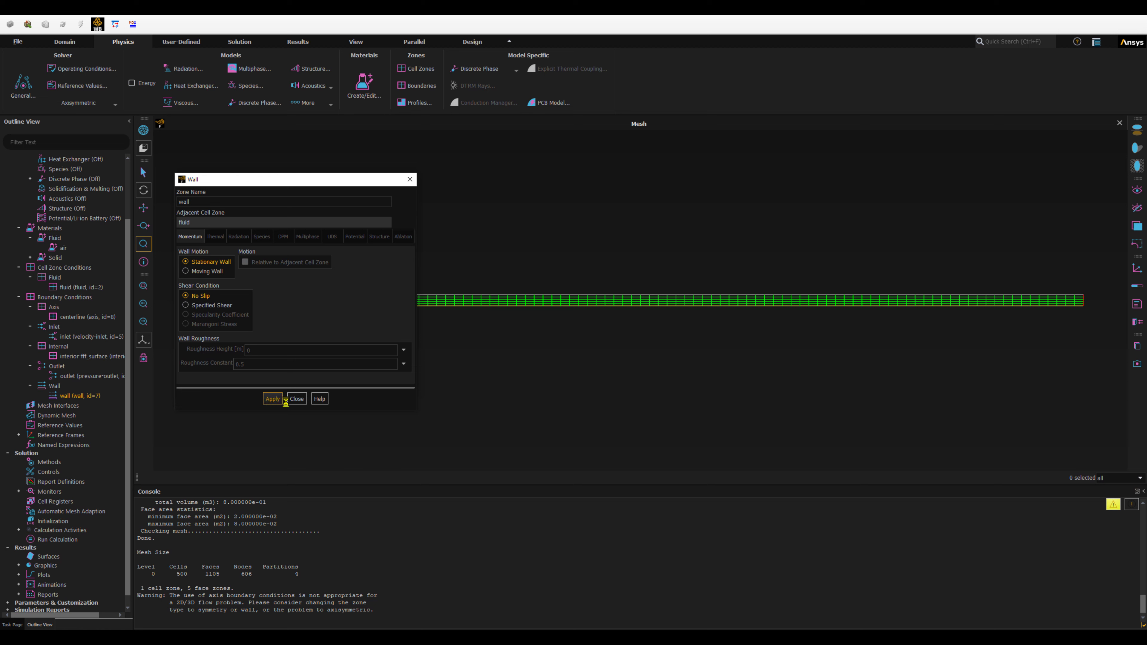
left_click(296, 398)
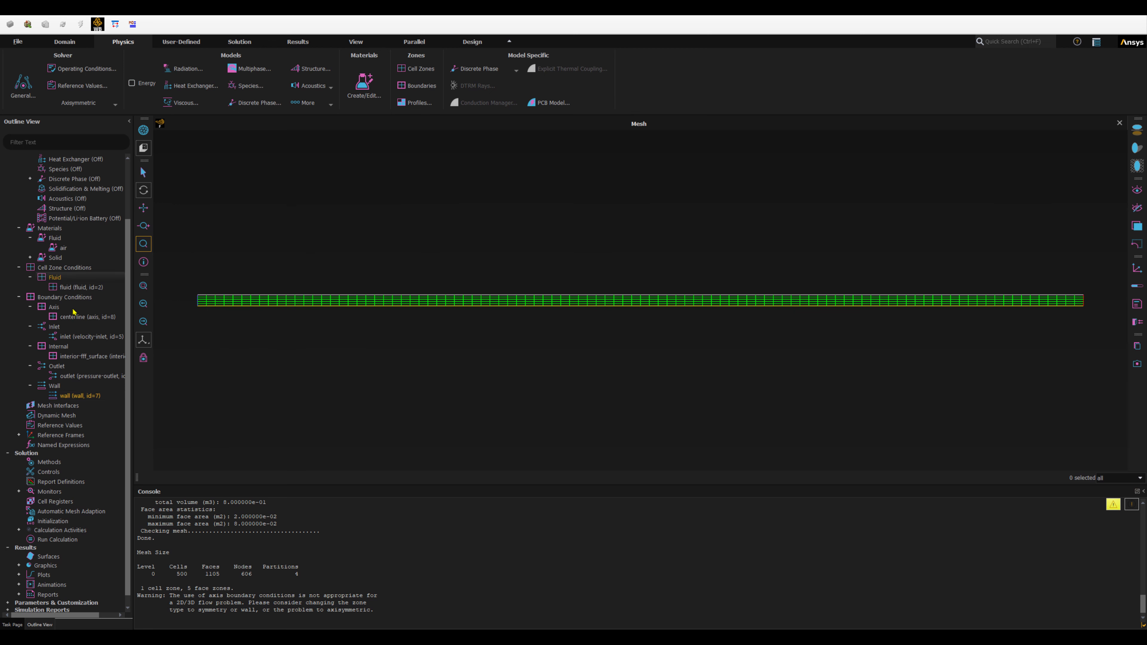
Set the solution methods to Standard pressure discretization and the SIMPLE pressure-velocity coupling scheme, and return to the outline.
scroll(39, 468, "down", 1)
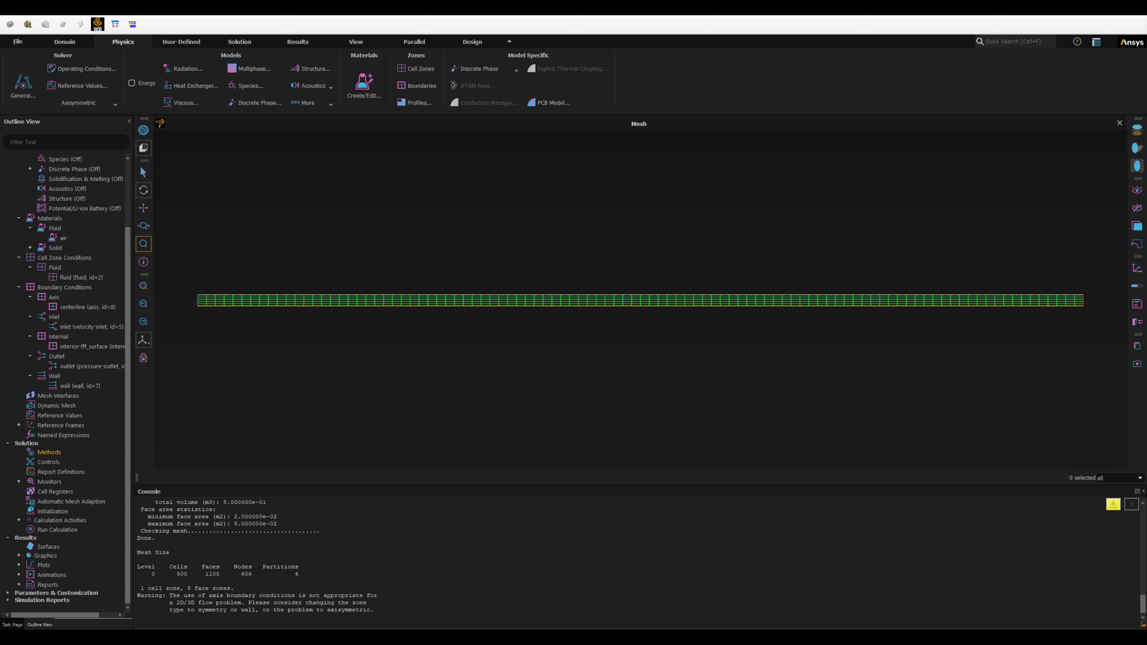
left_click(51, 452)
double_click(45, 452)
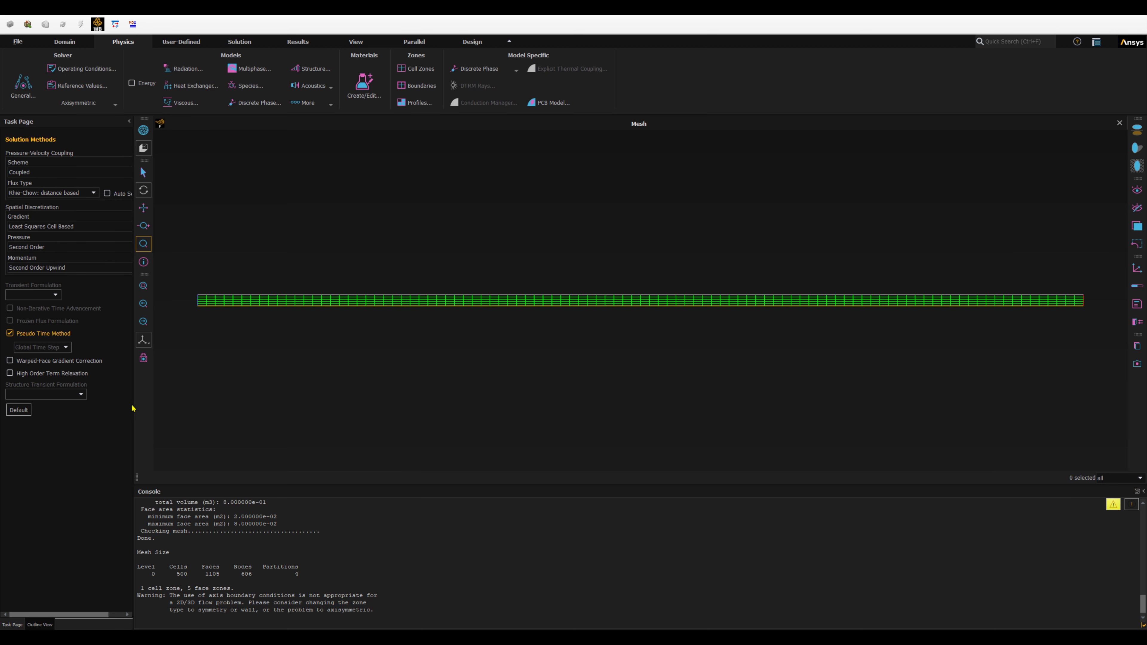
left_click_drag(133, 408, 239, 400)
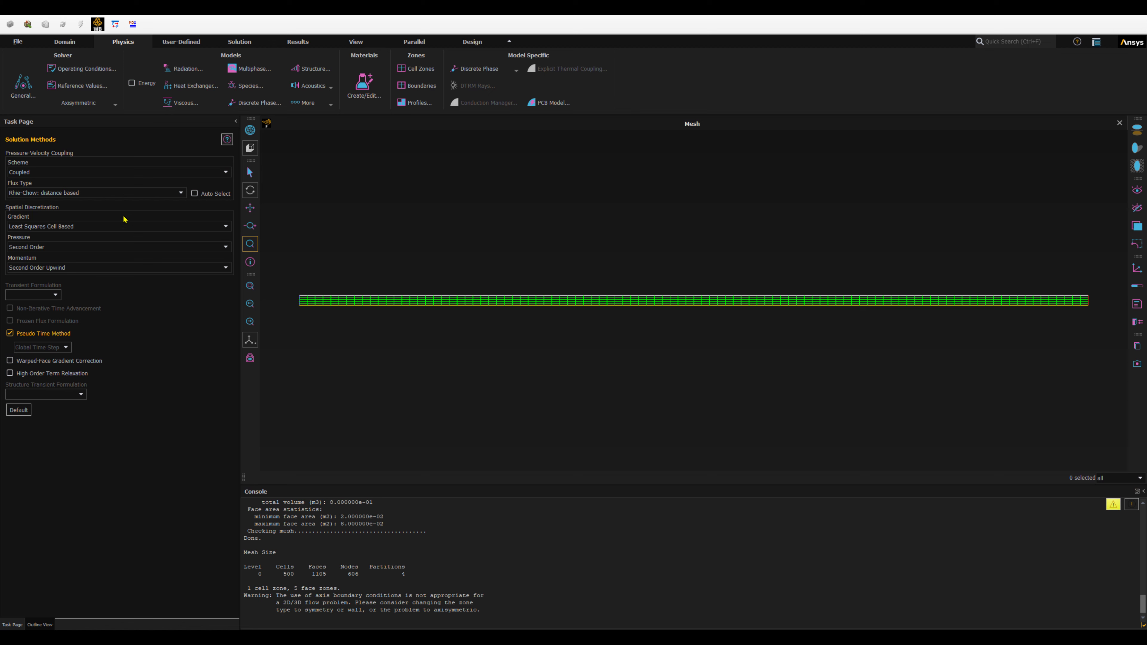
left_click(30, 249)
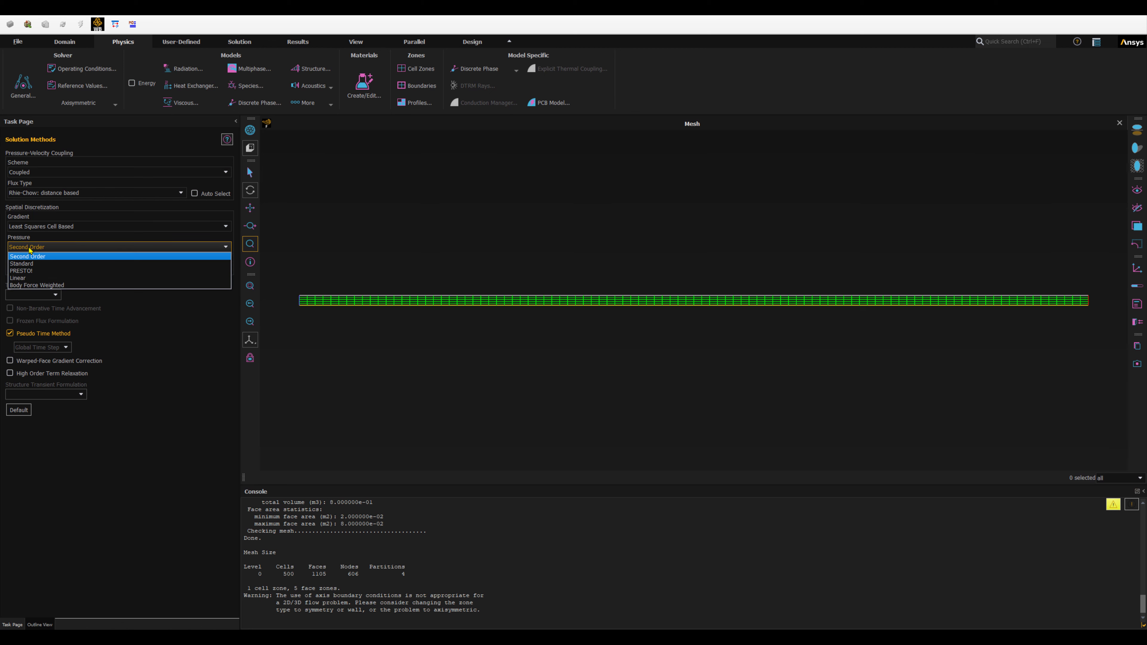
left_click(28, 264)
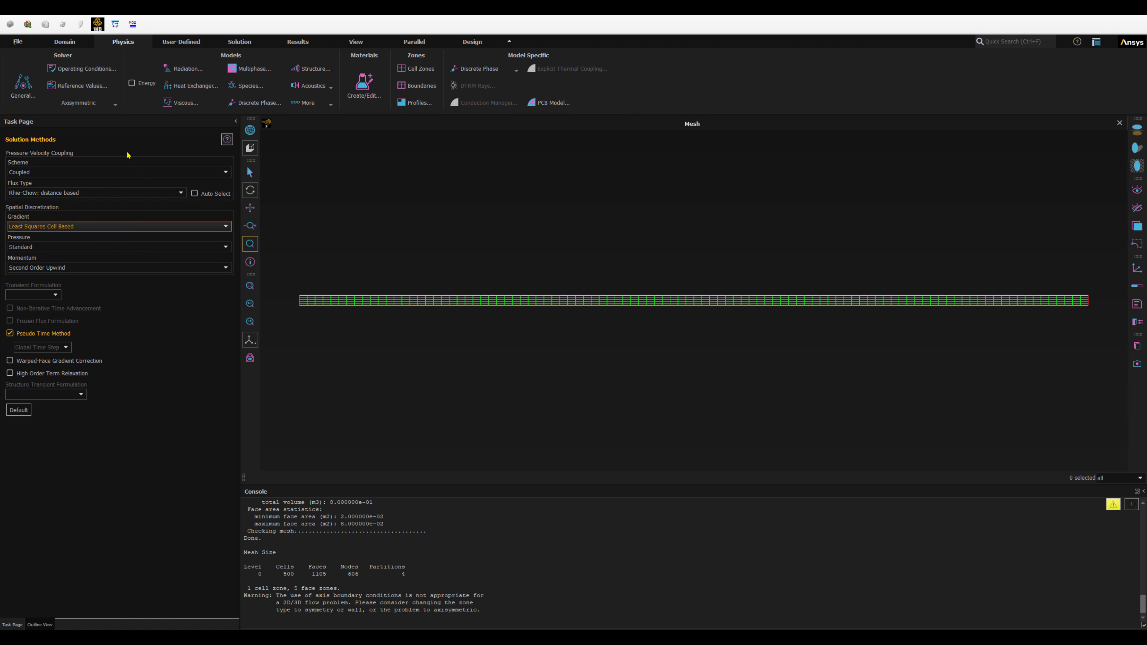
left_click(40, 174)
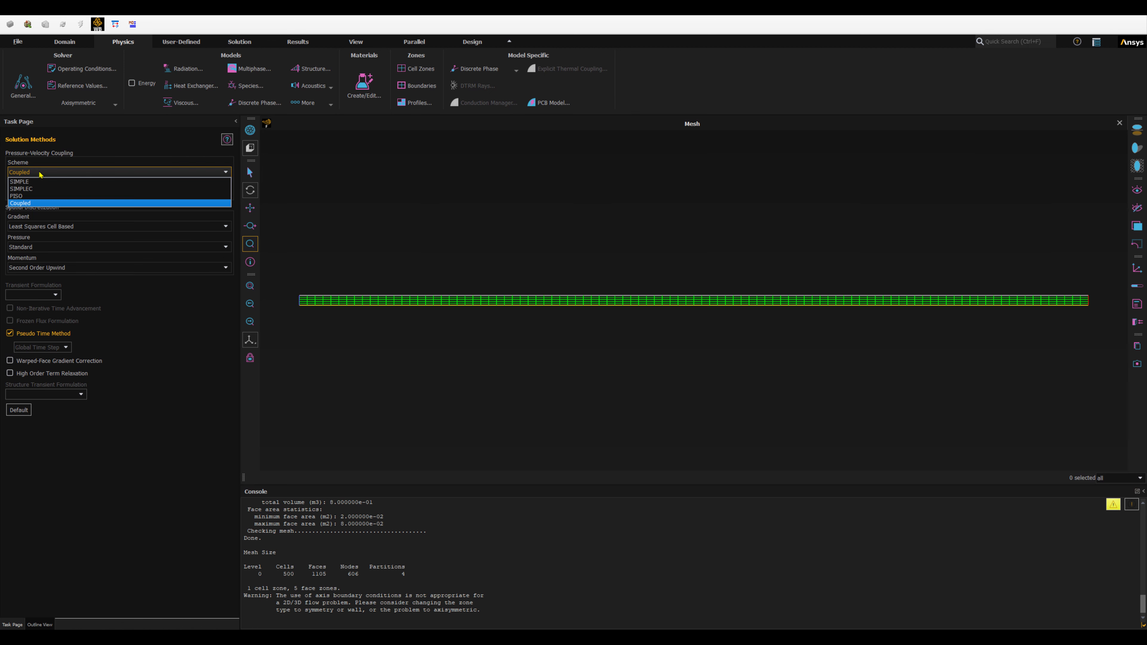
left_click(22, 183)
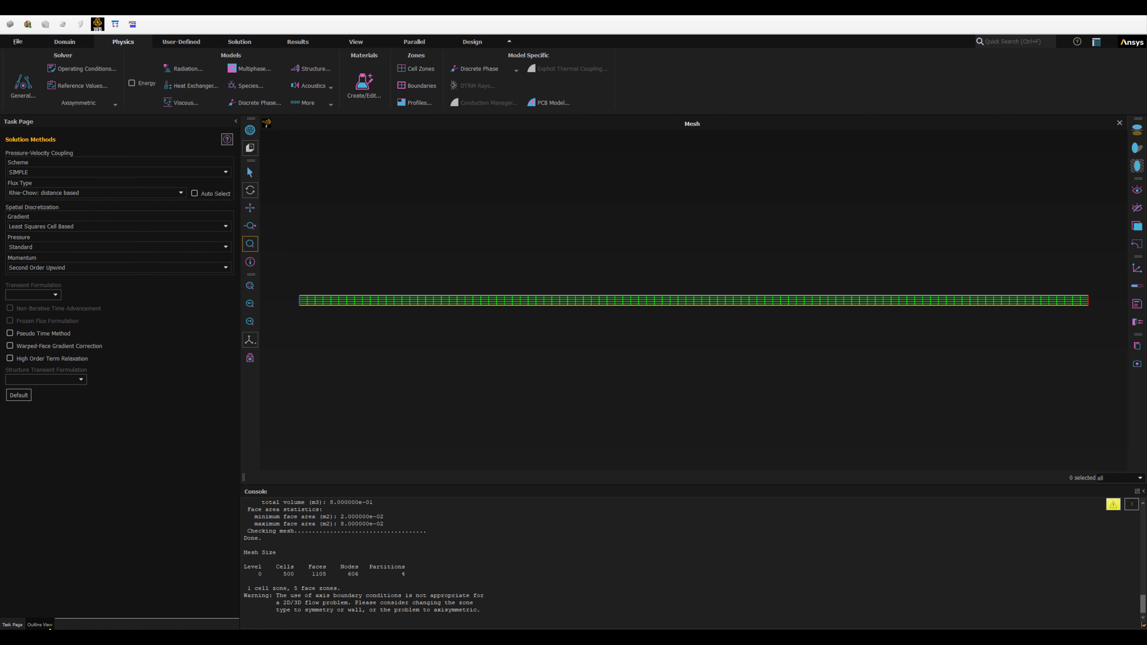
left_click(48, 625)
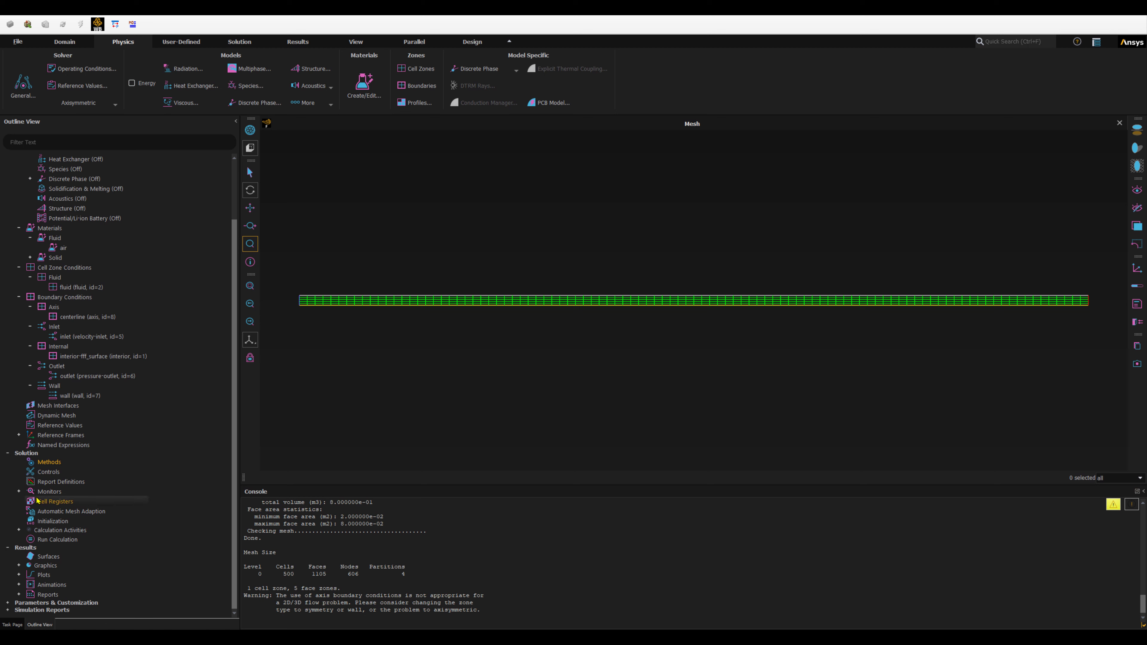
Set the residual monitors' absolute convergence criteria to 1e-6 for continuity, x-velocity and y-velocity, and accept the settings.
left_click(19, 492)
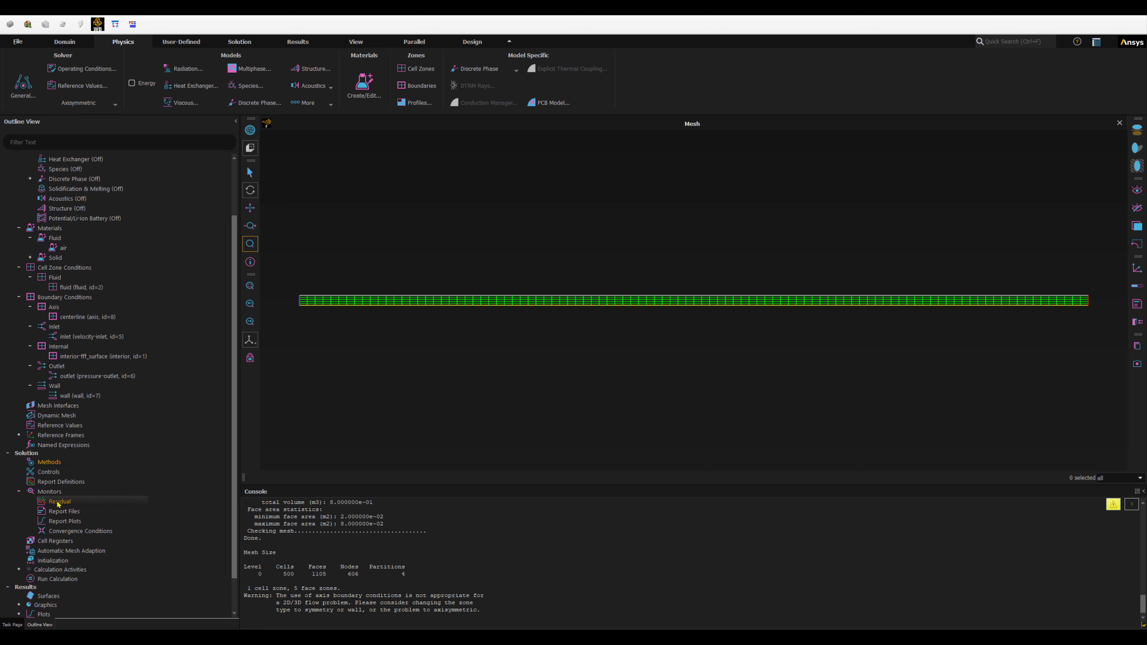
double_click(58, 502)
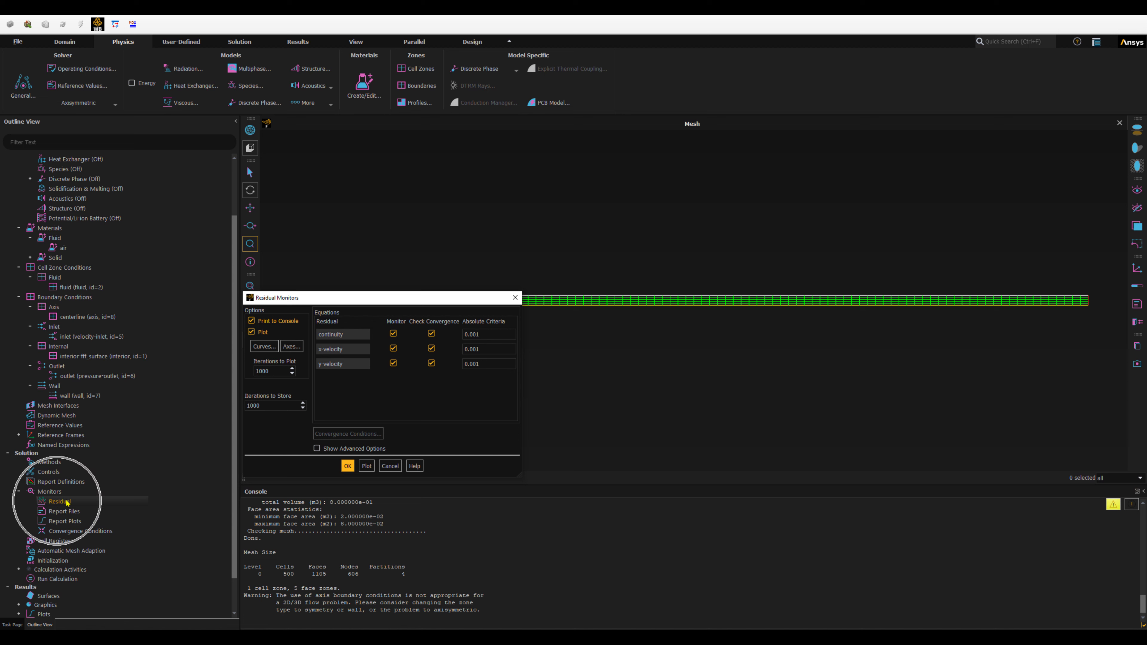
left_click_drag(308, 299, 310, 221)
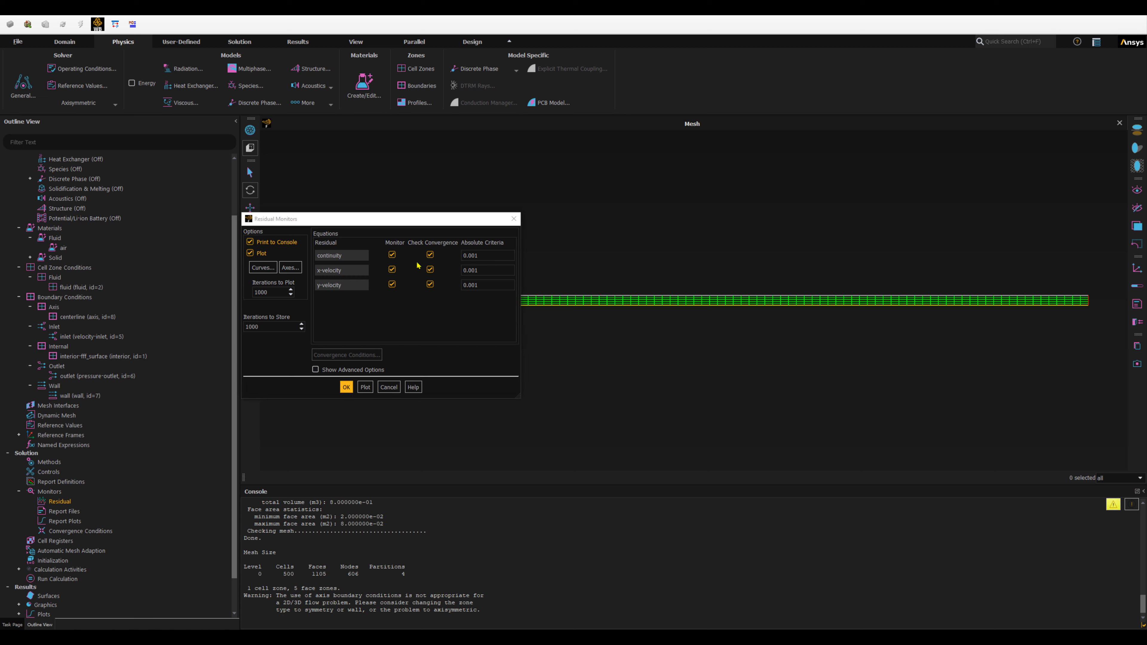
left_click(489, 255)
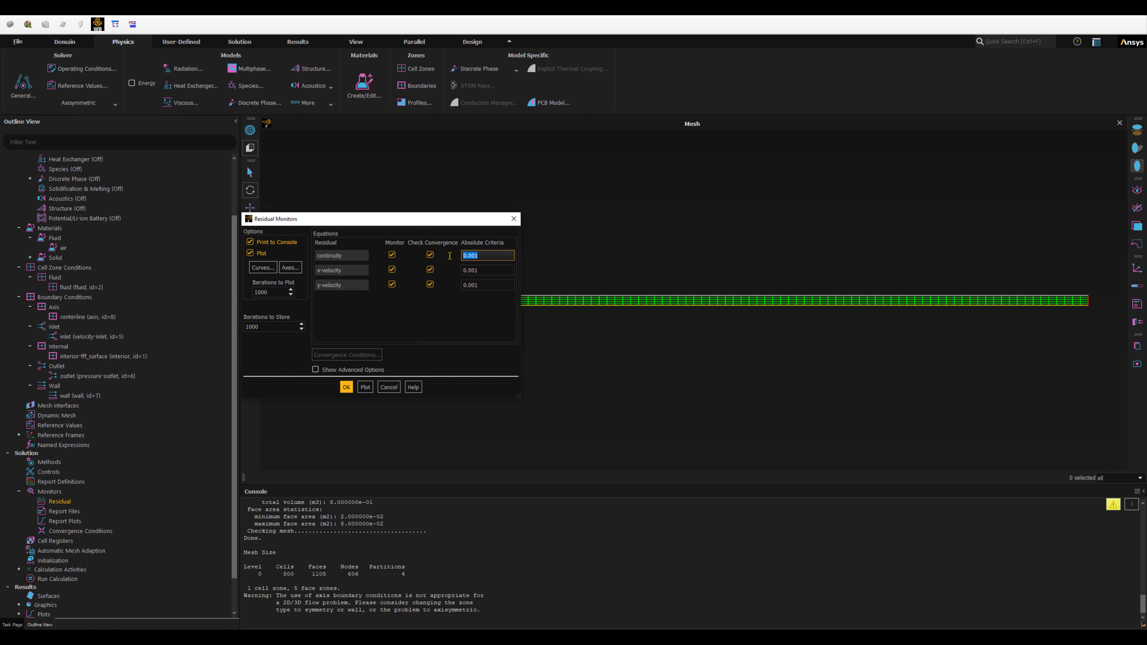
type("1e-6")
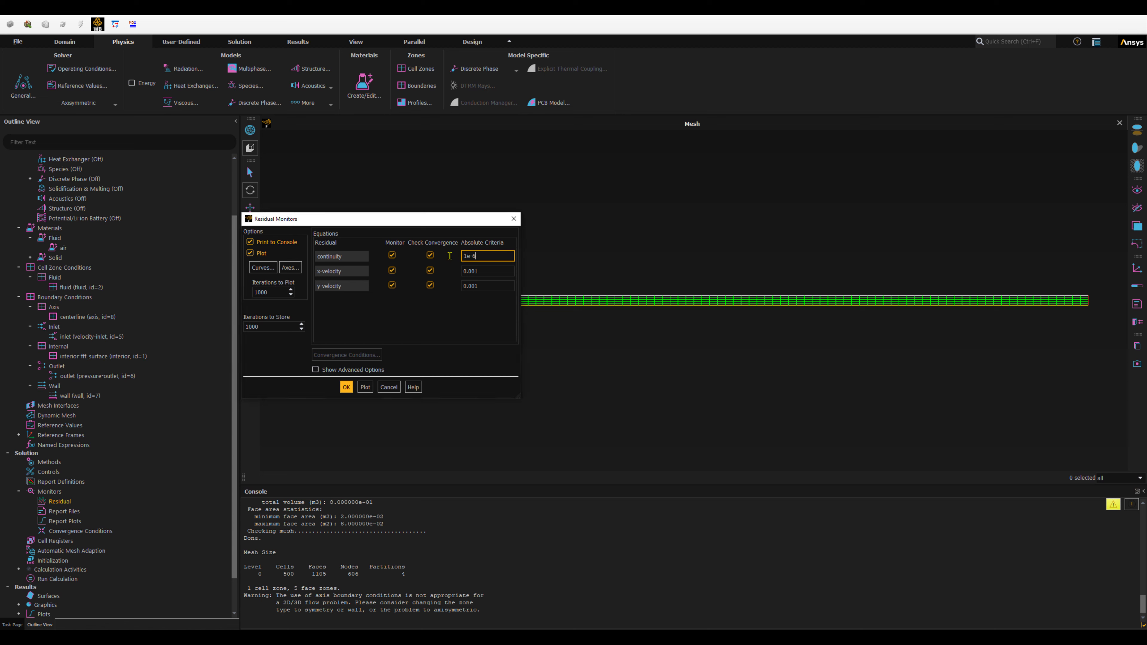
key("ctrl+a")
key("ctrl+c")
left_click_drag(484, 271, 438, 285)
key("ctrl+v")
key("ctrl+v")
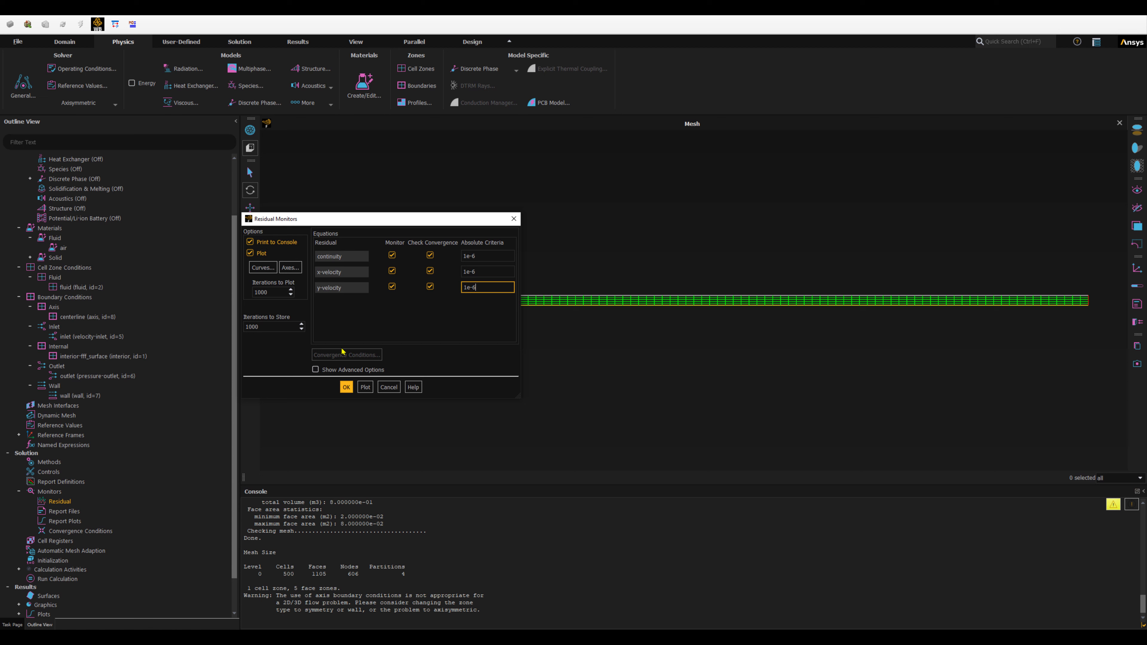
left_click(347, 389)
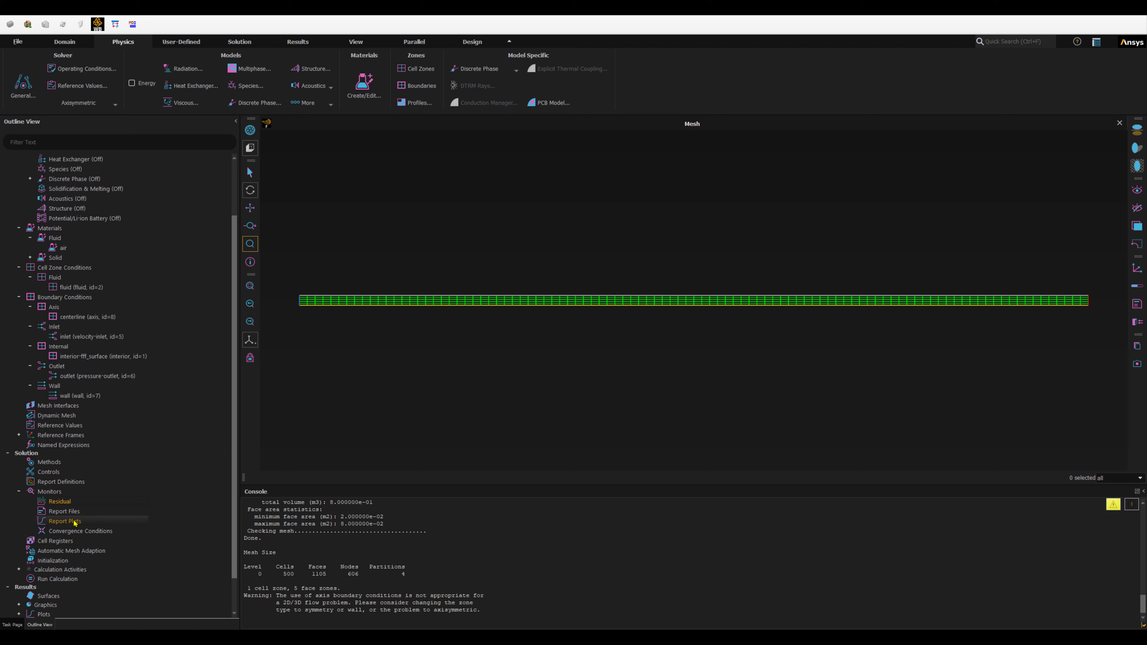
Initialize the solution using Standard Initialization with the initial values computed from the inlet.
left_click(52, 561)
double_click(53, 560)
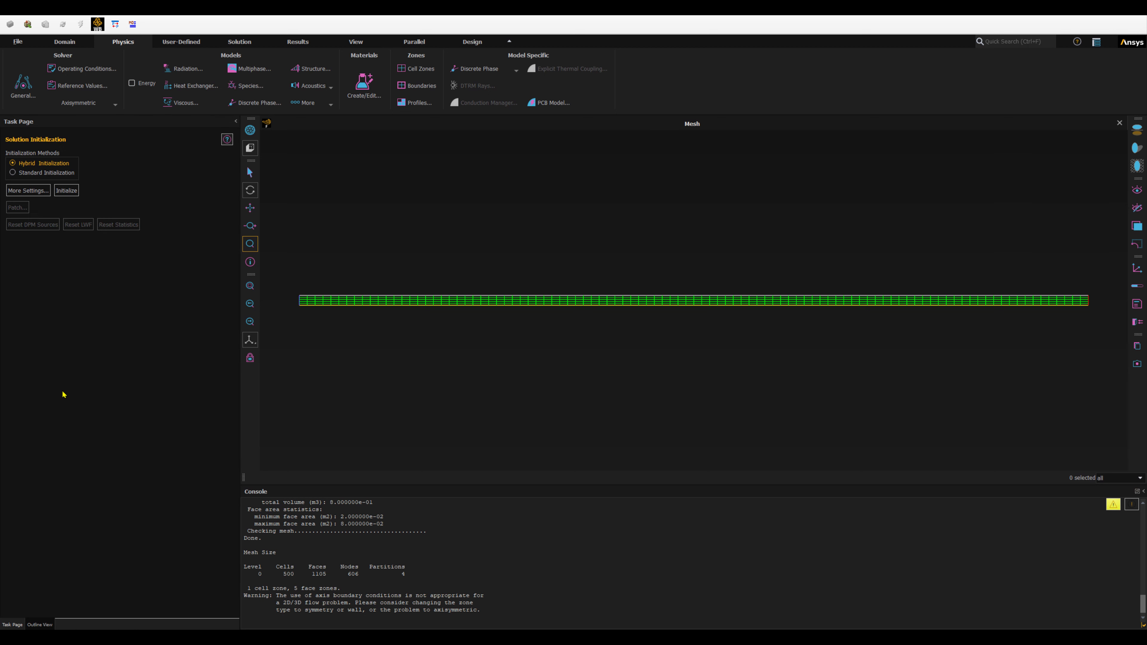
left_click(15, 173)
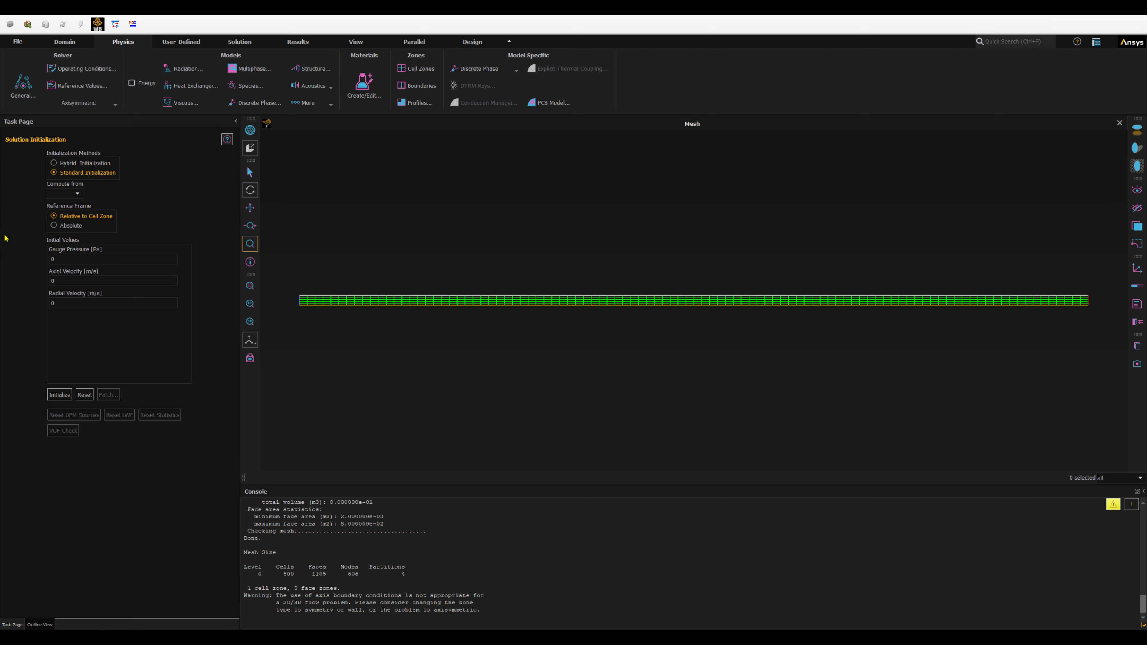
left_click(76, 193)
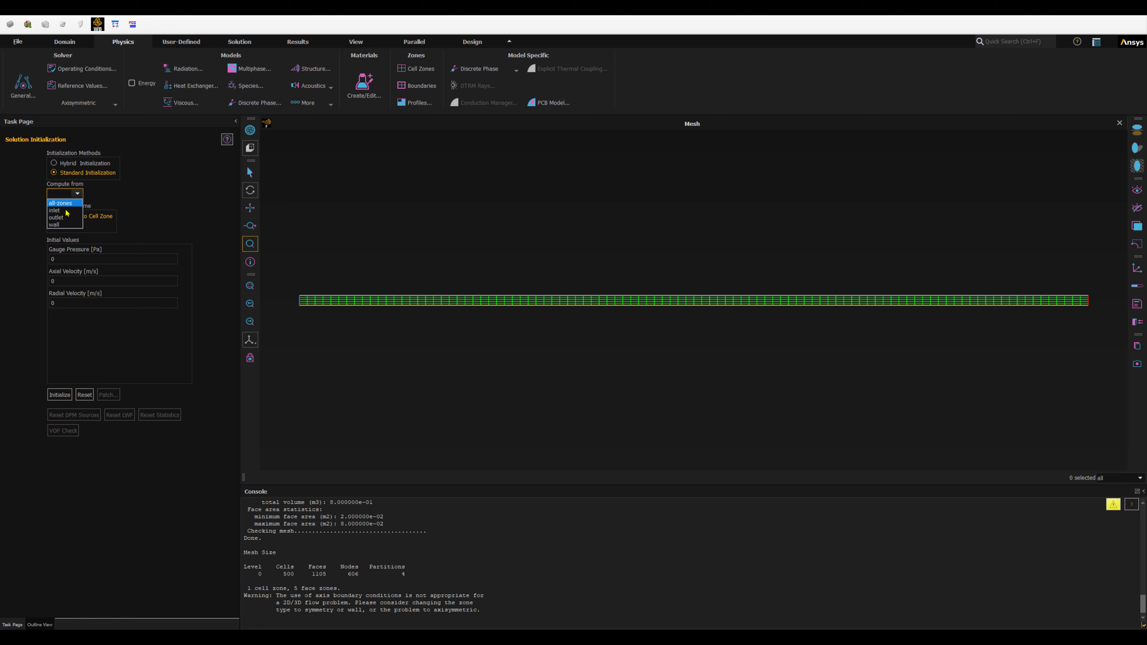
left_click(59, 210)
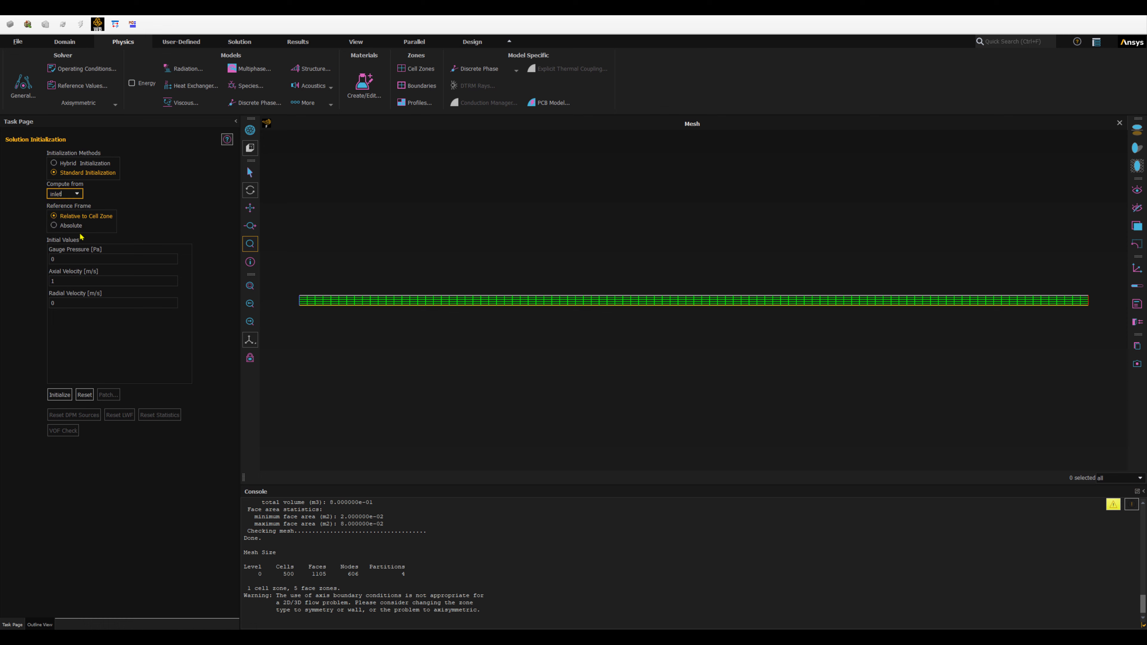
left_click(59, 281)
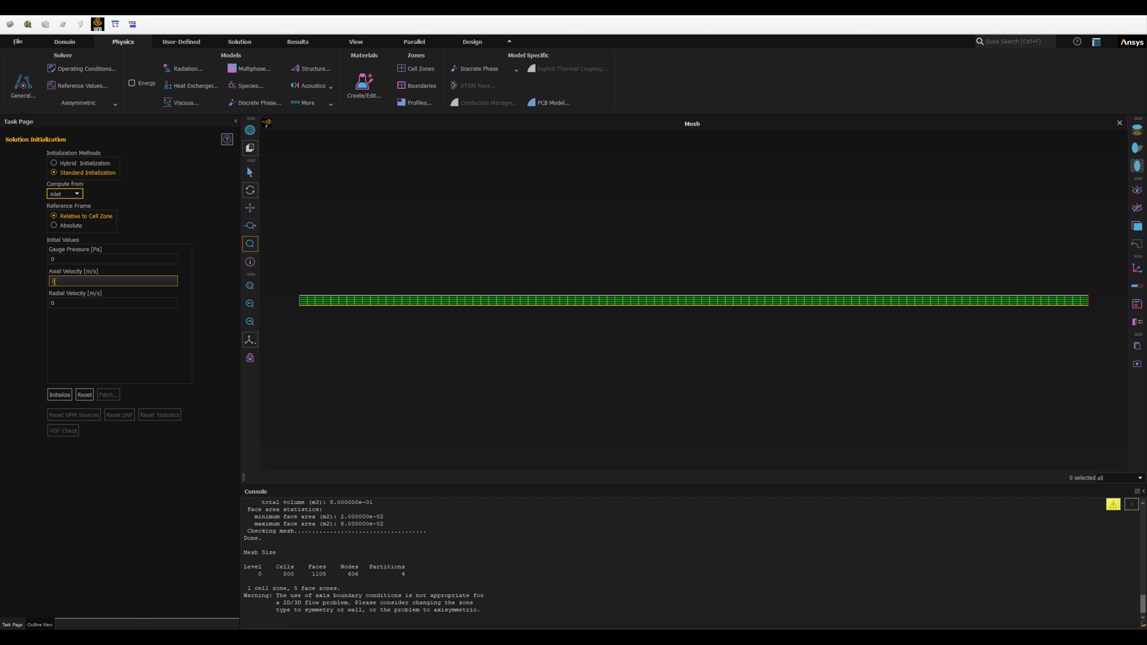
left_click(56, 256)
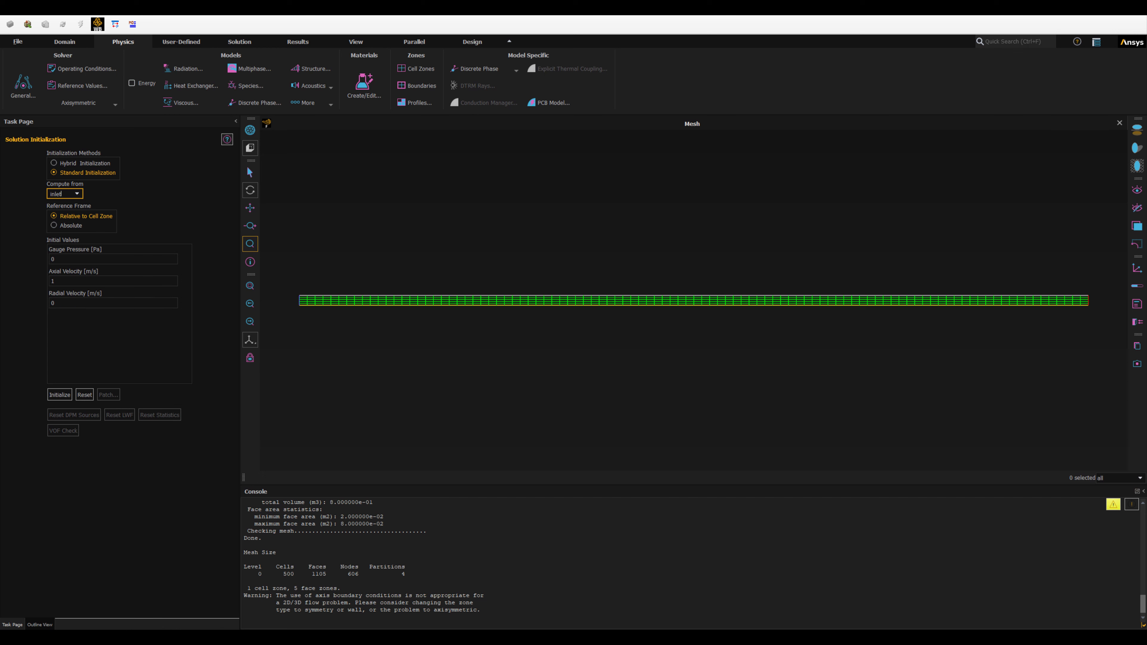
left_click(60, 396)
left_click(13, 42)
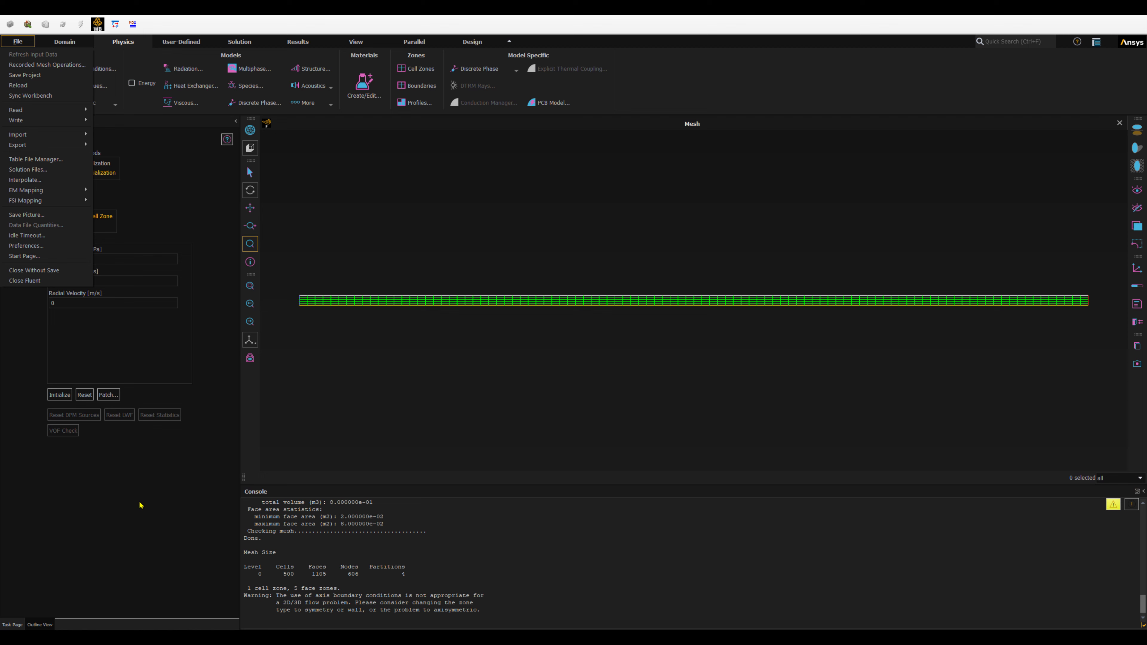
left_click(178, 552)
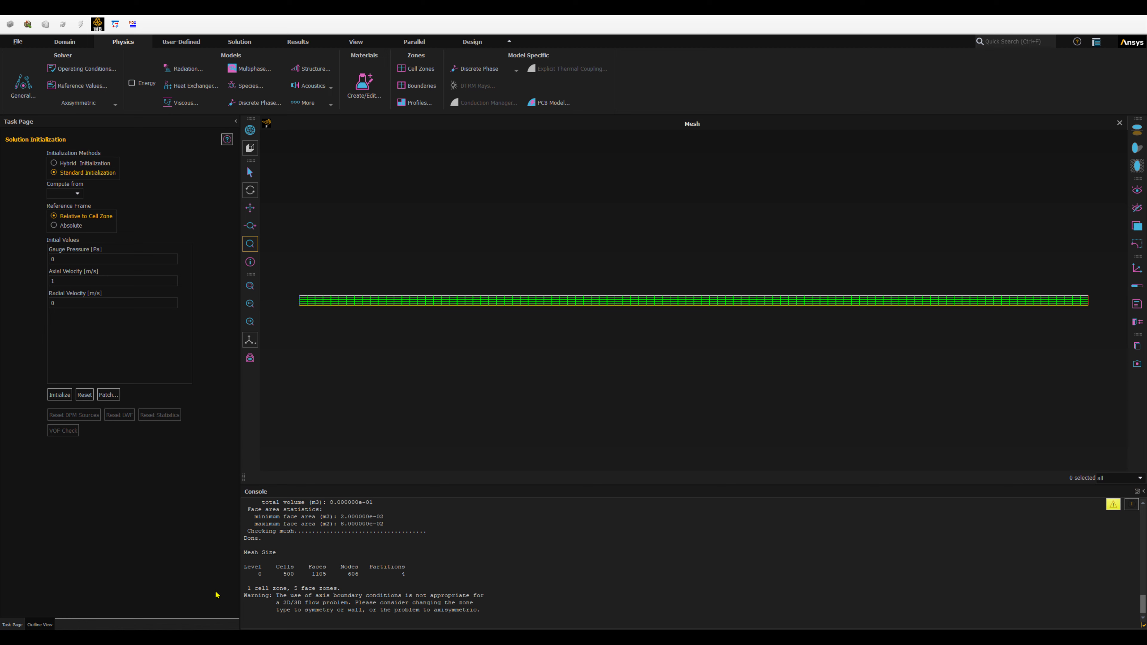
Set the number of iterations to 100, run the calculation and dismiss the completion message.
left_click(33, 626)
scroll(49, 533, "down", 1)
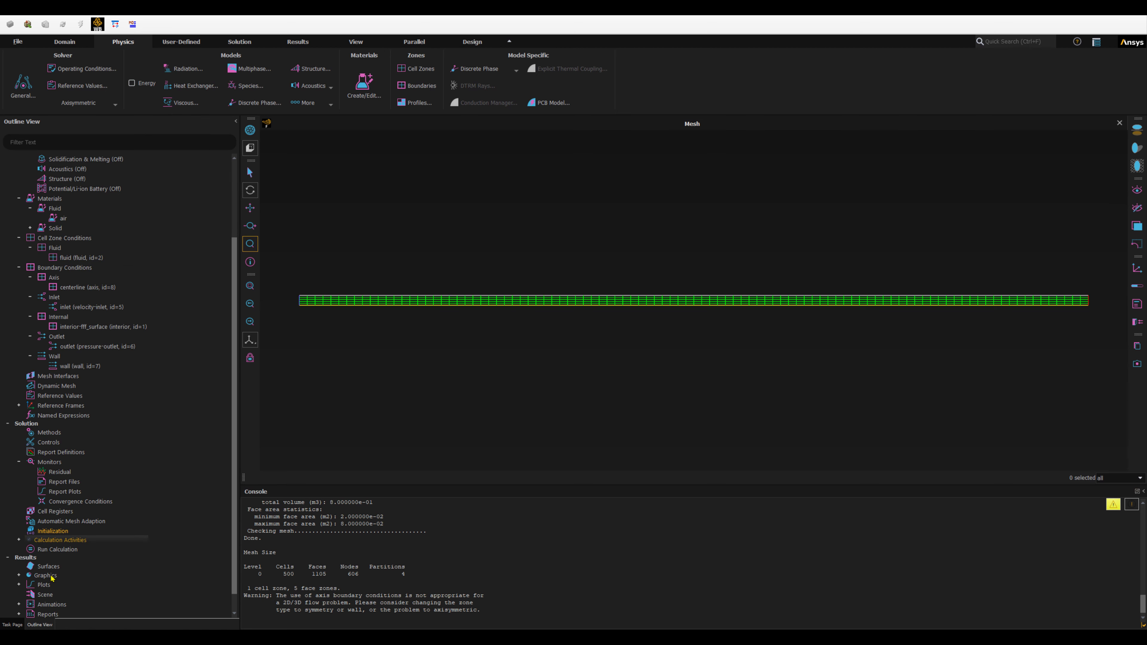
double_click(49, 549)
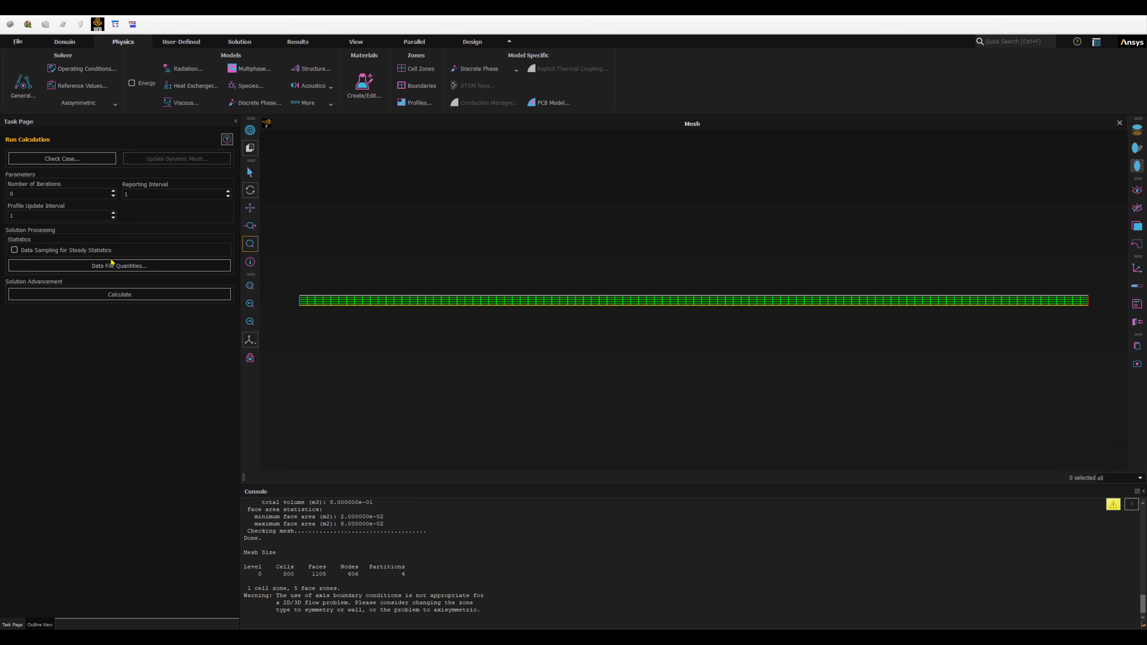
left_click(40, 625)
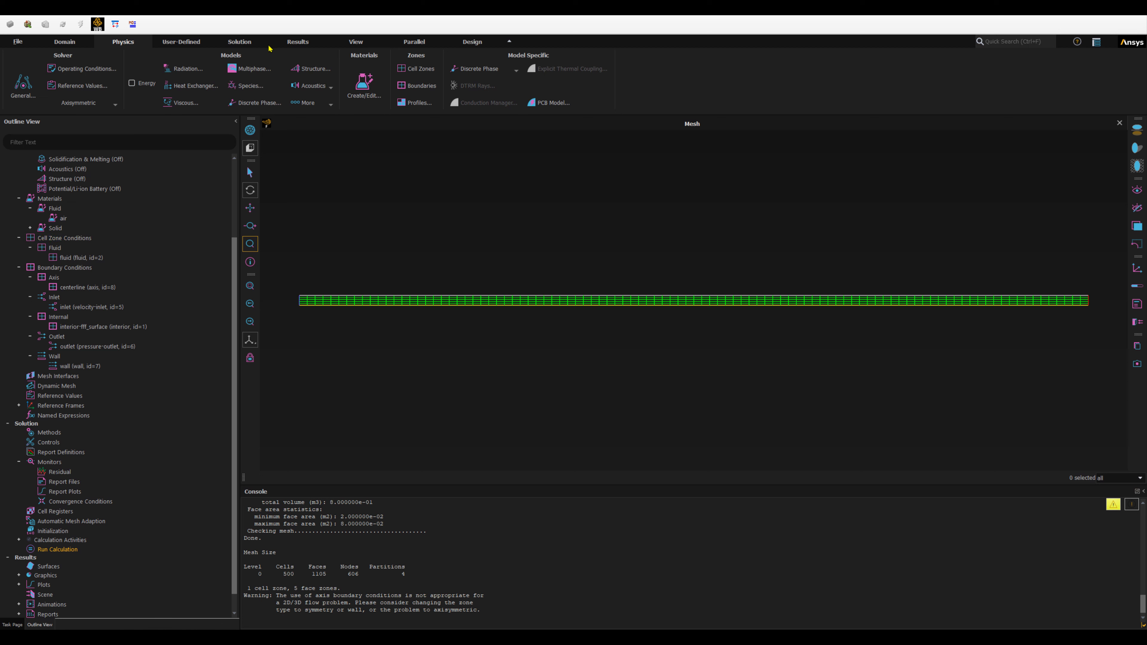
double_click(58, 550)
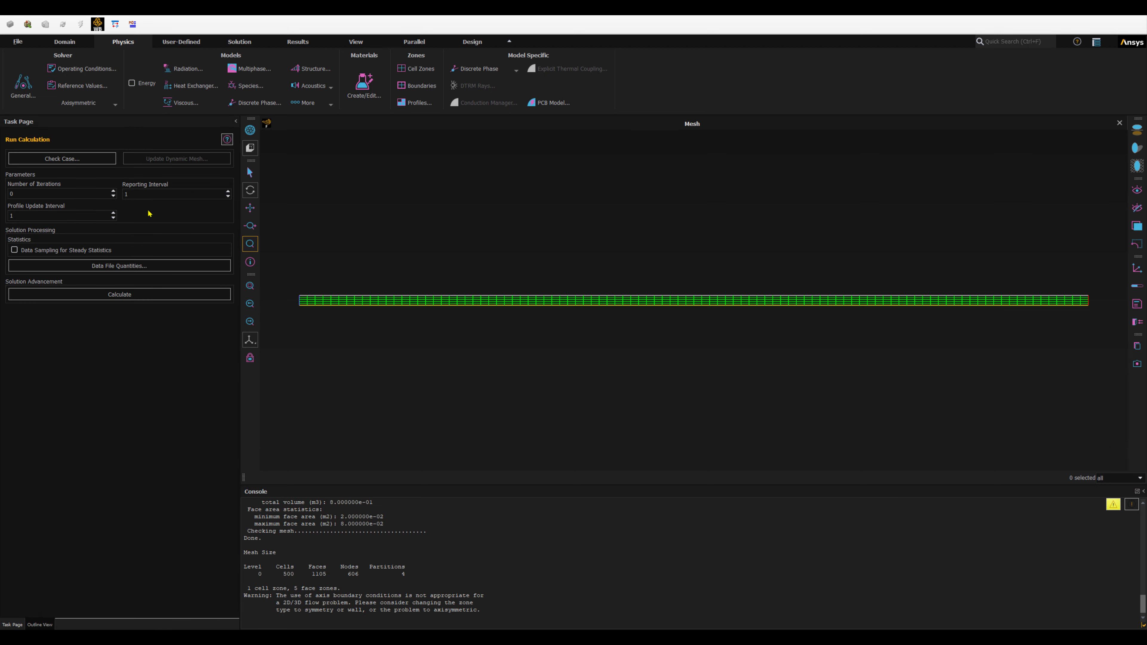
left_click(239, 42)
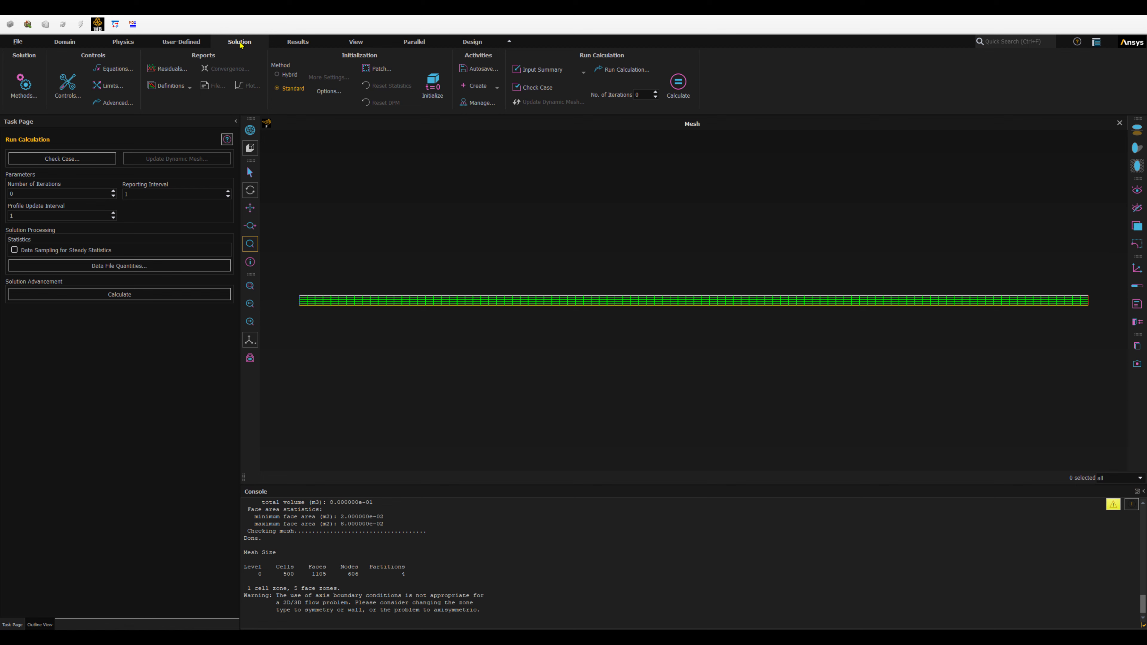
left_click(243, 47)
double_click(12, 194)
left_click(90, 387)
left_click(141, 295)
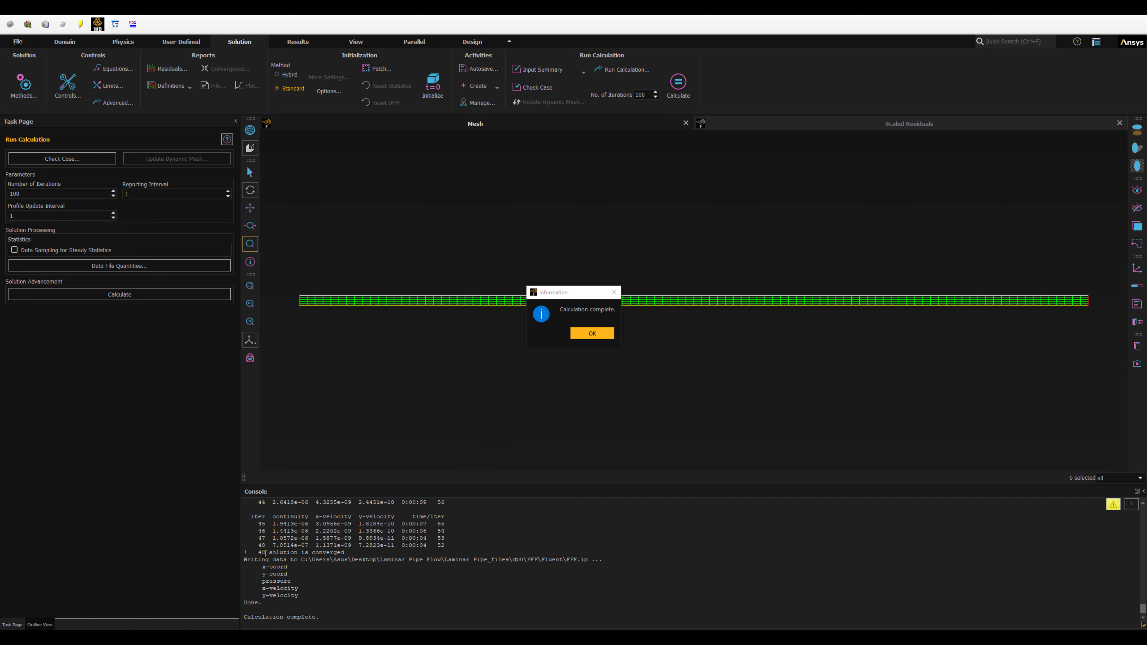
left_click(587, 335)
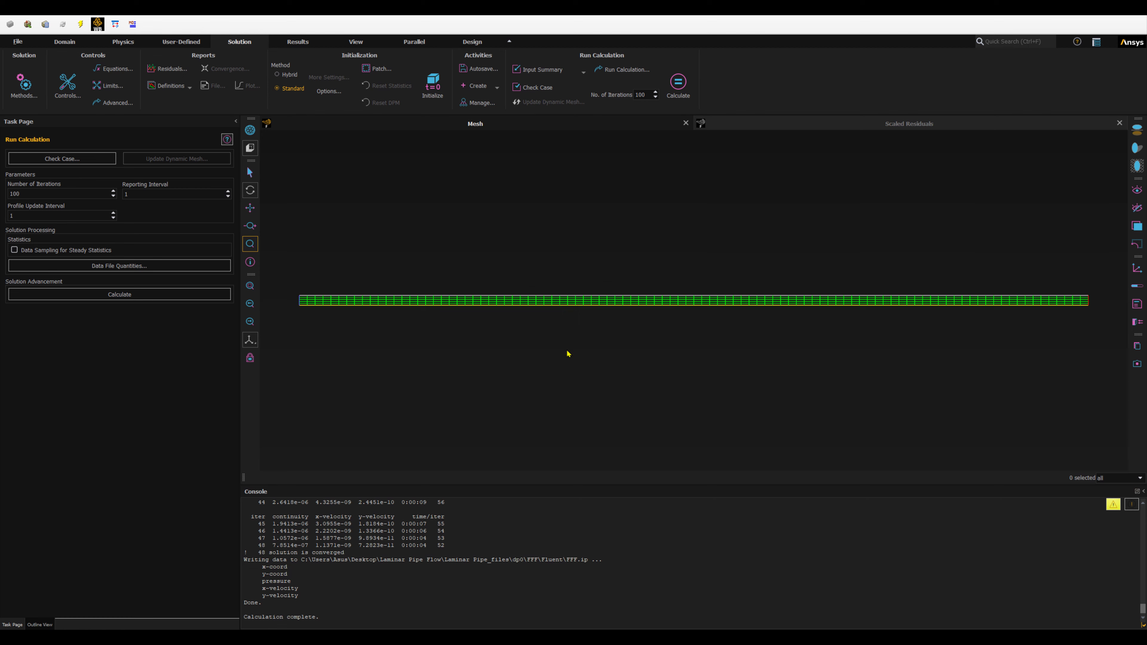
Show the Scaled Residuals plot and widen the graphics area to examine the convergence curves.
left_click(765, 129)
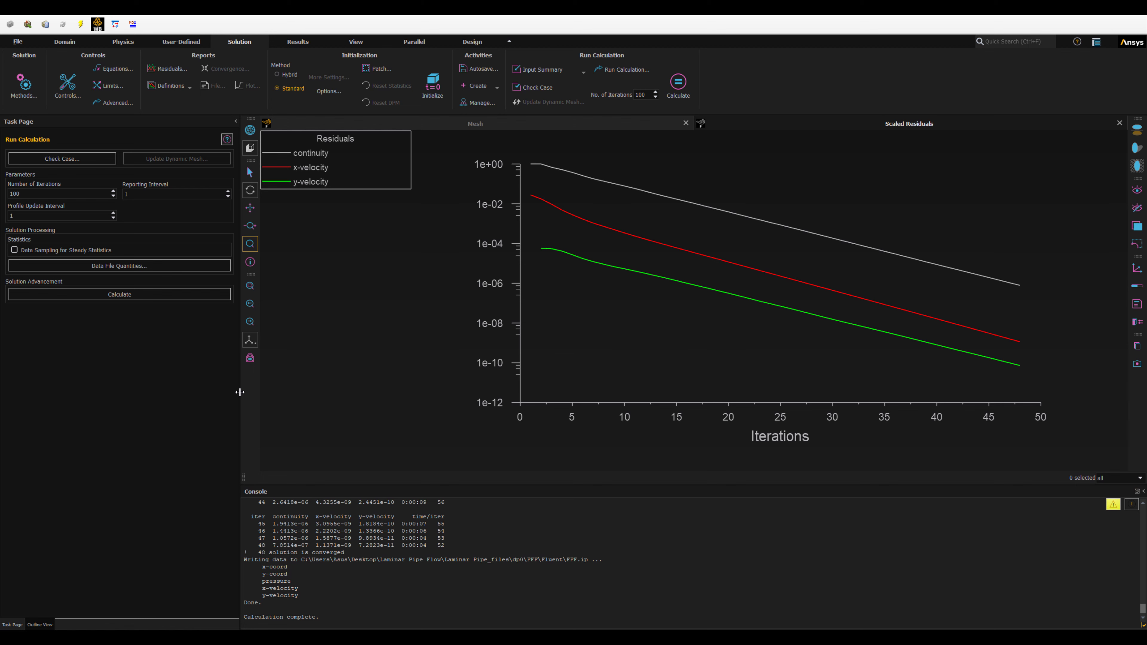
left_click_drag(225, 391, 151, 391)
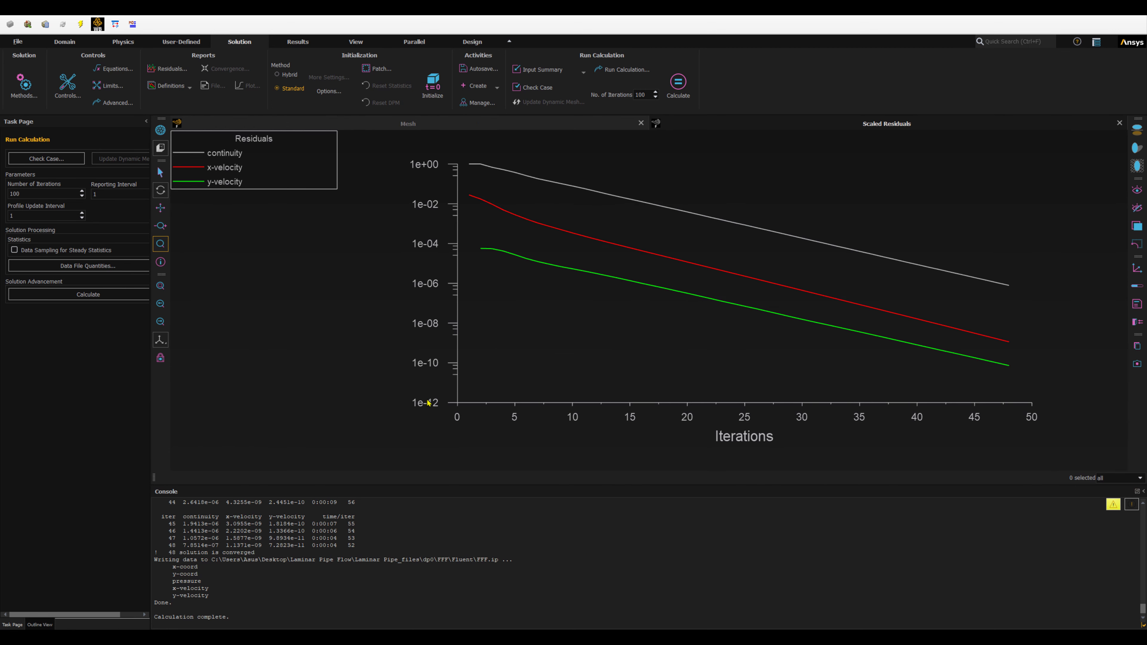
Mirror the mesh display about the centerline plane and show the full pipe.
left_click(371, 128)
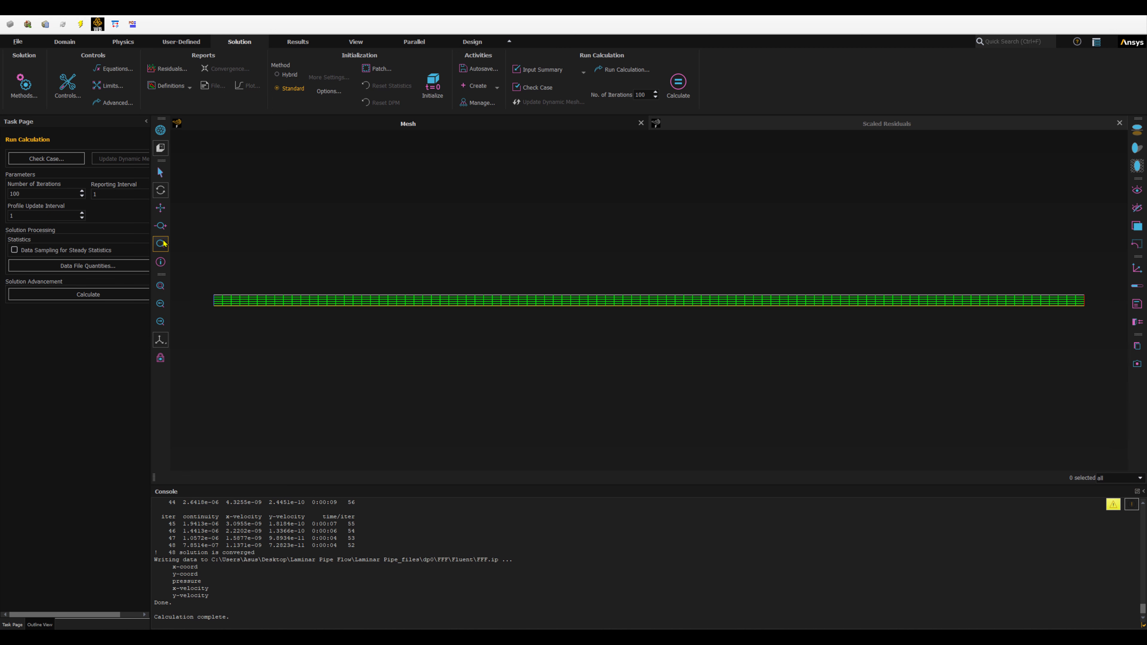
left_click_drag(196, 282, 263, 386)
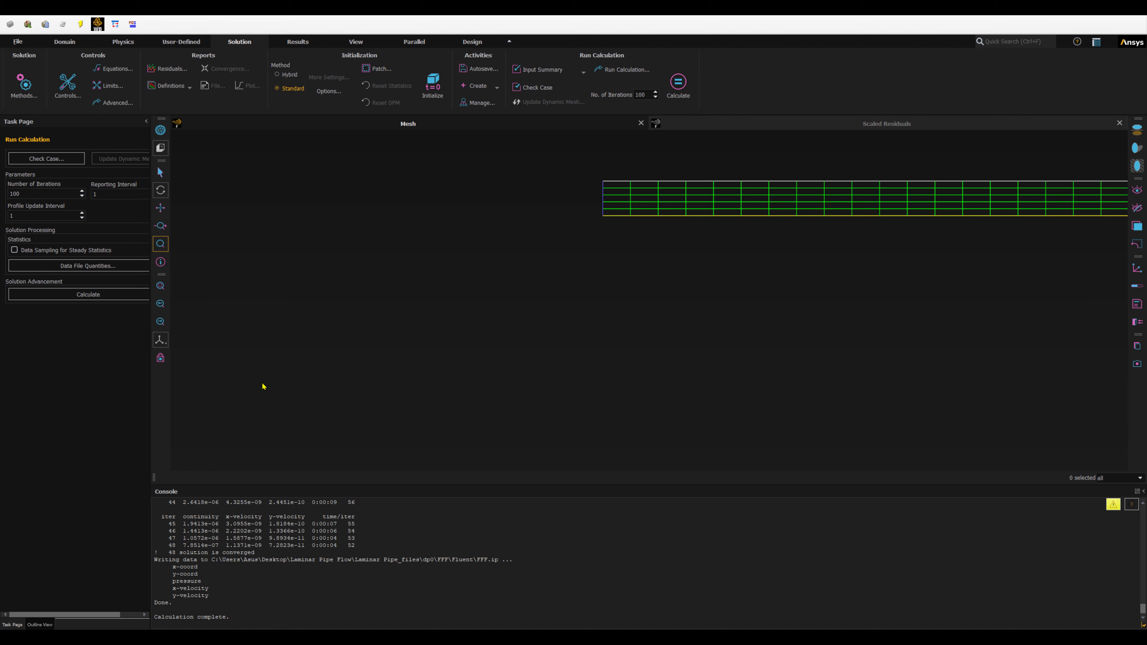
middle_click_drag(614, 247, 458, 318)
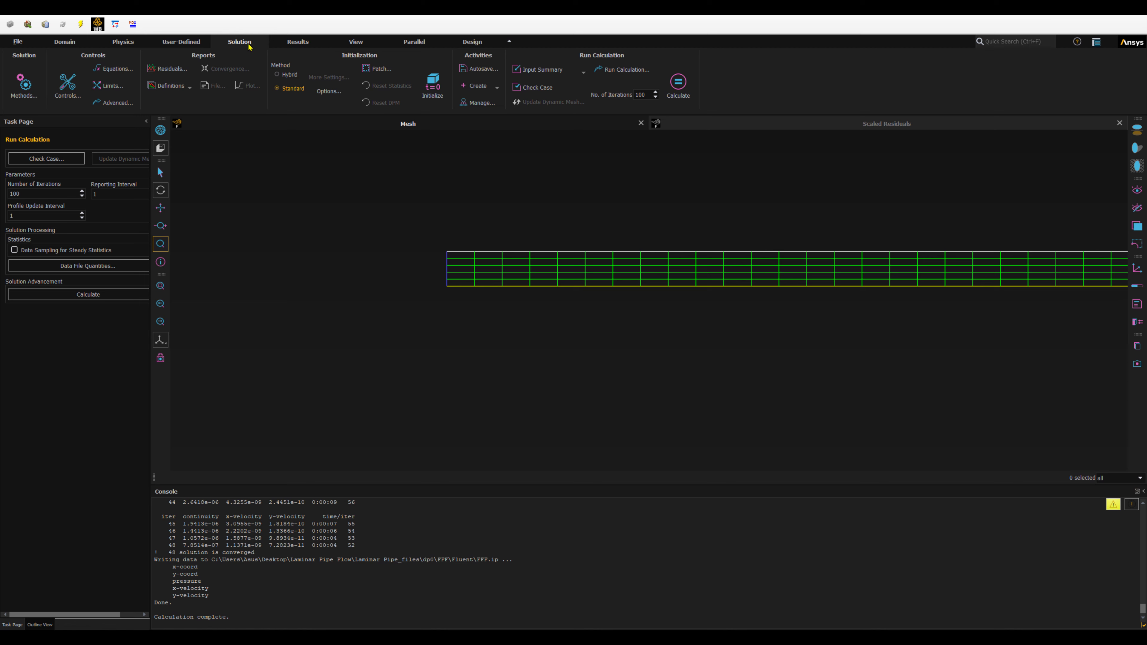
left_click(356, 42)
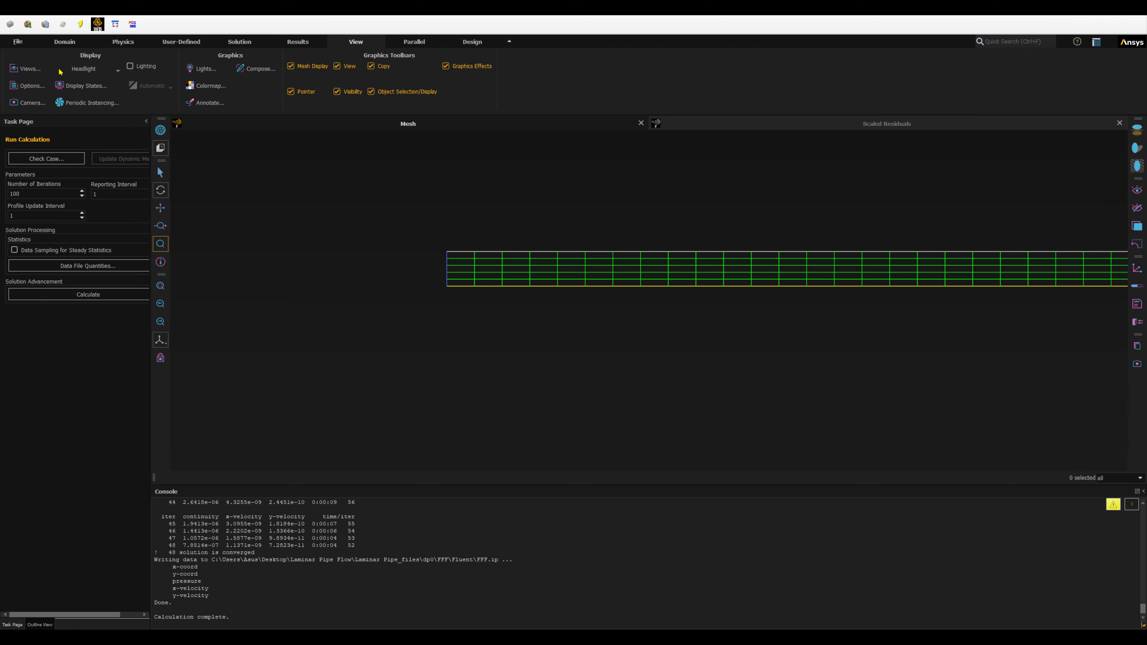
left_click(32, 72)
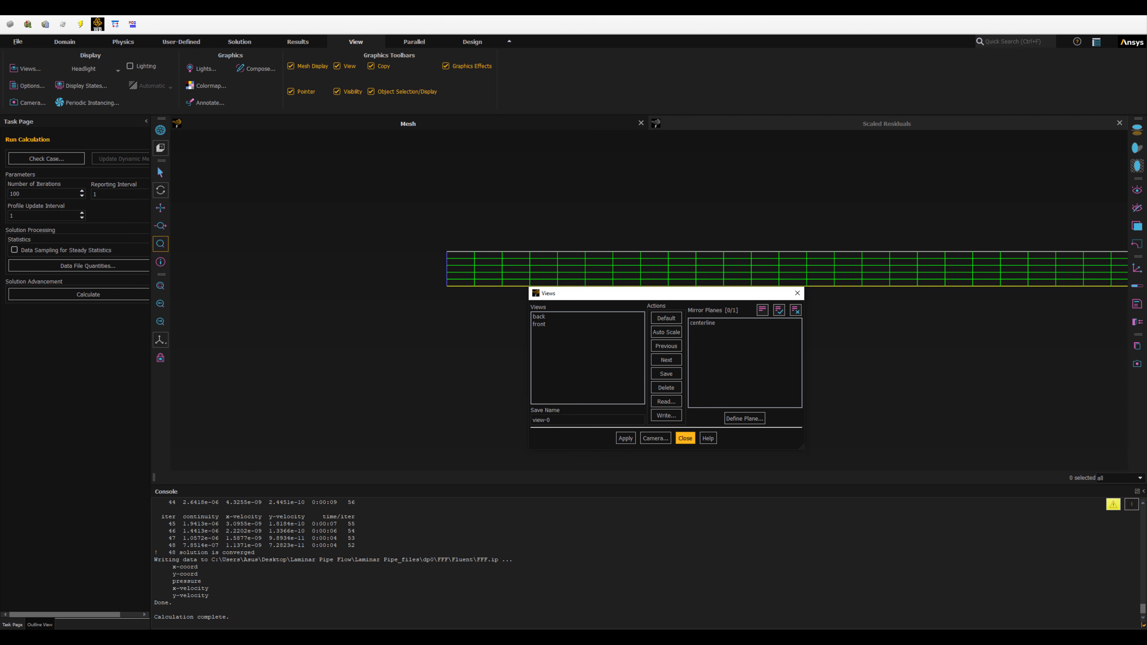
left_click_drag(686, 295, 263, 211)
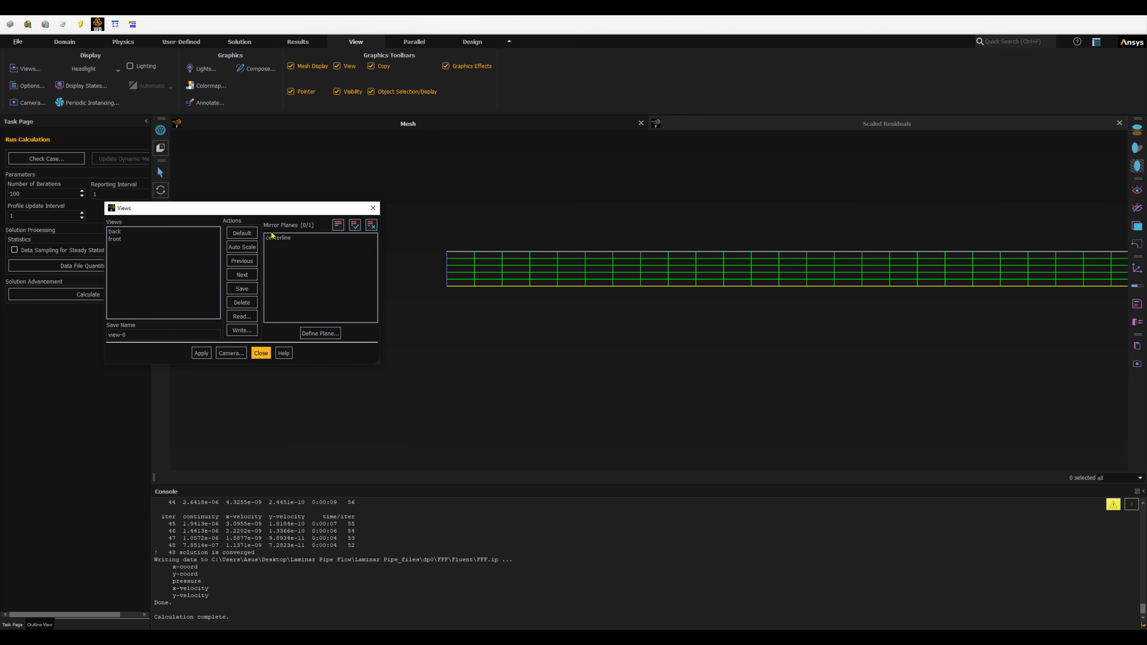
left_click(284, 226)
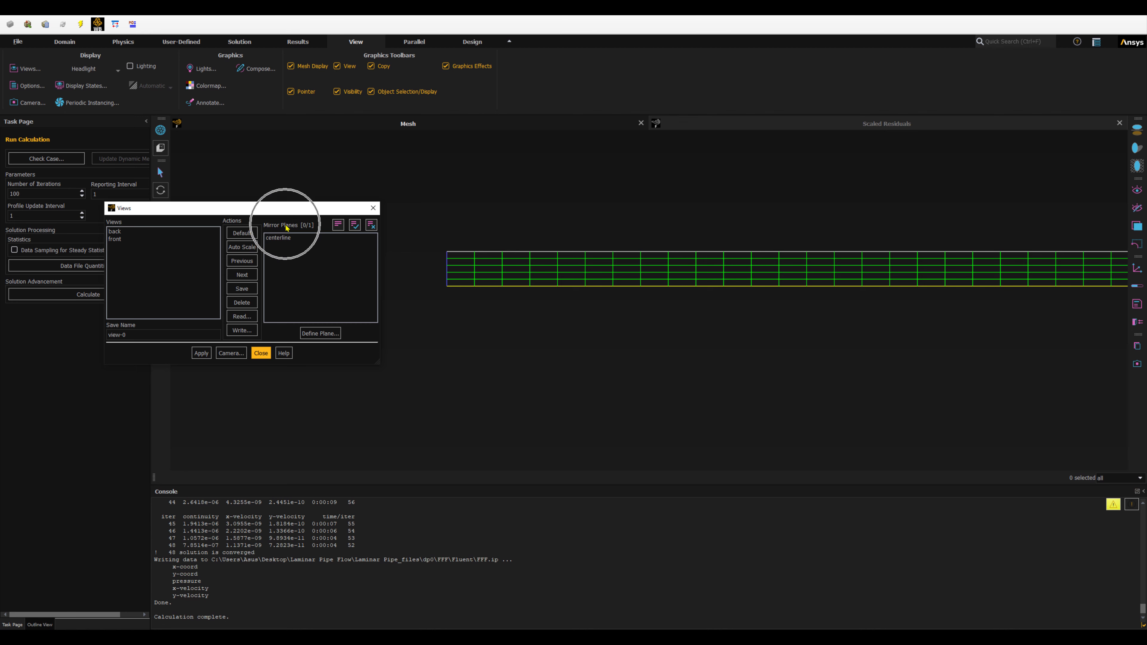
left_click(277, 239)
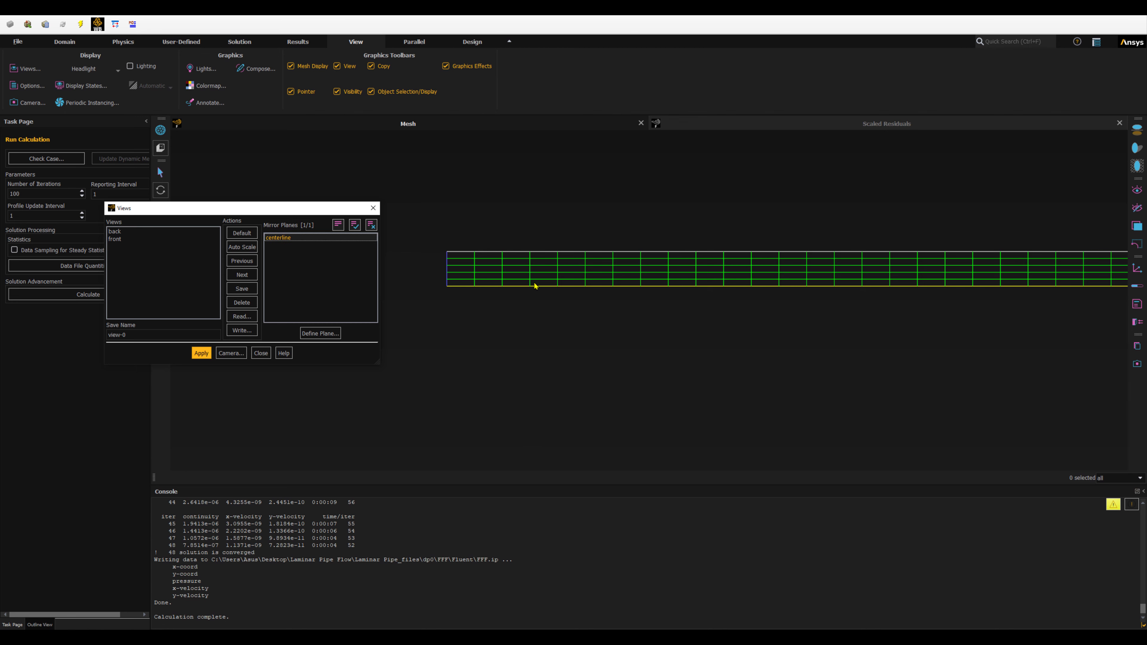
left_click(201, 353)
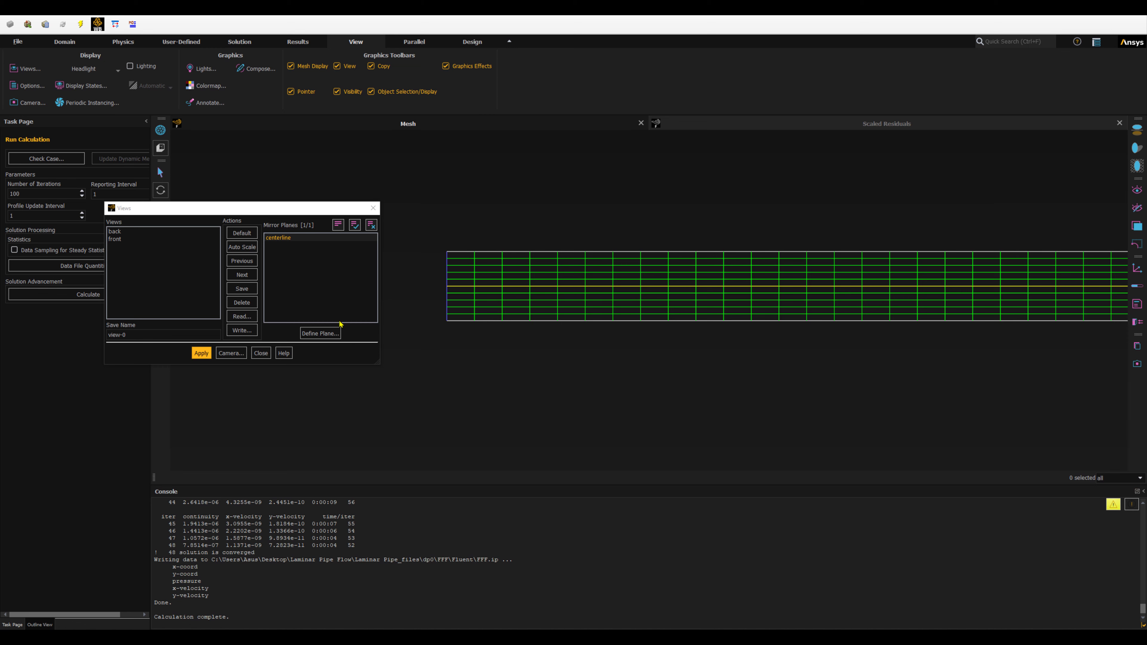
left_click(261, 353)
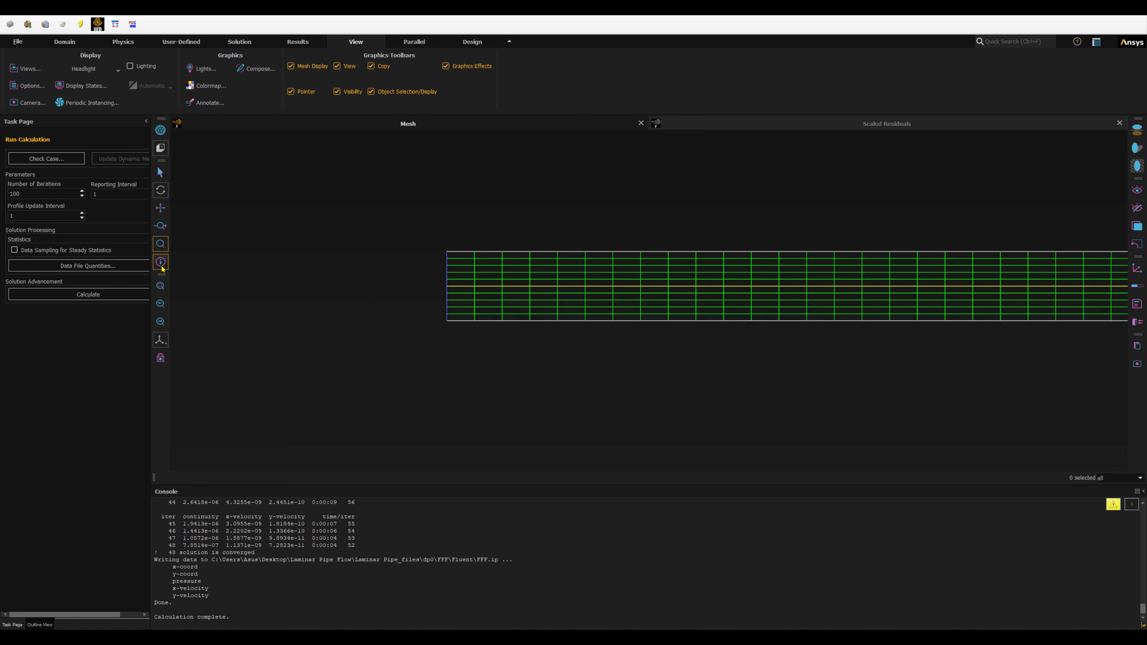
left_click(160, 286)
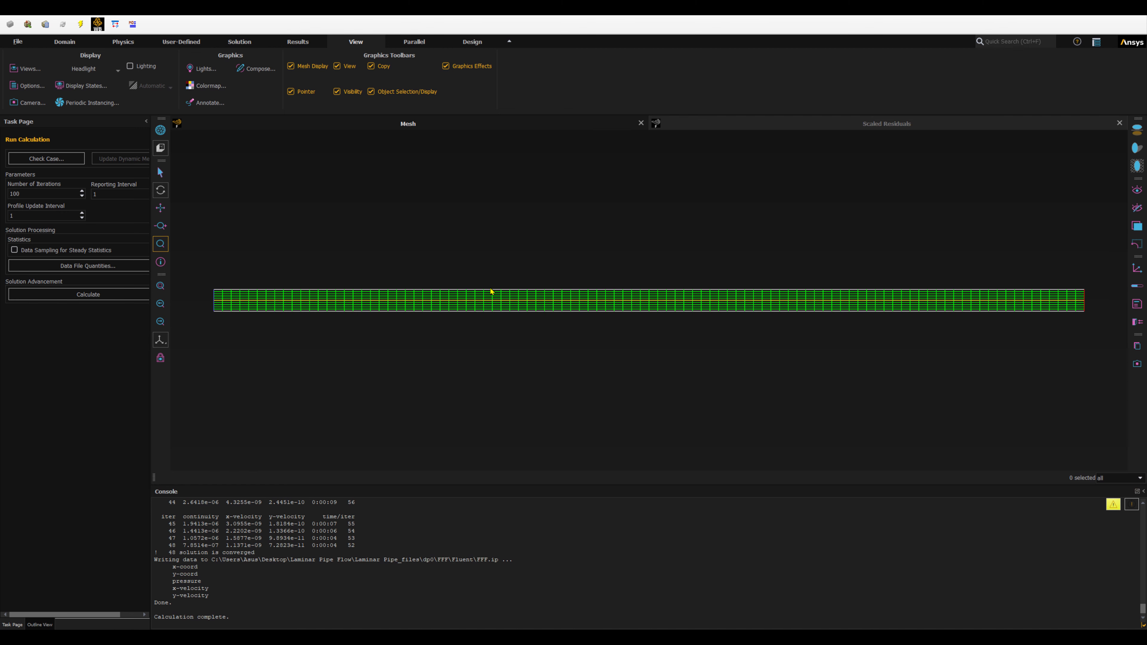
Start a new solution XY plot for the results.
left_click(302, 41)
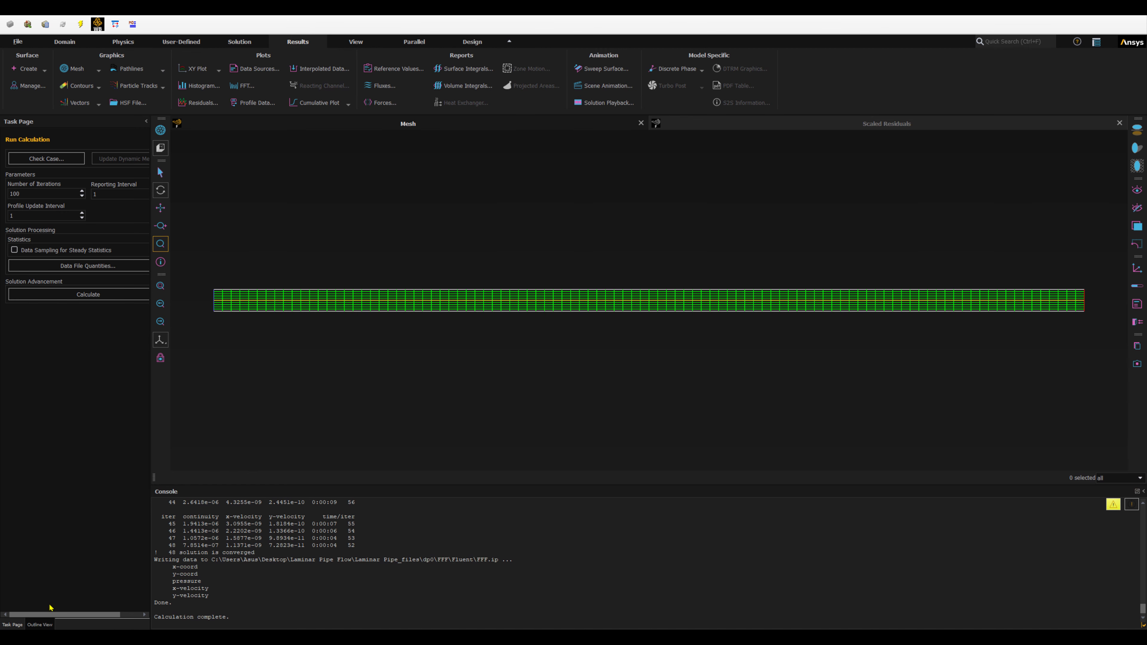
left_click(40, 625)
scroll(41, 503, "down", 2)
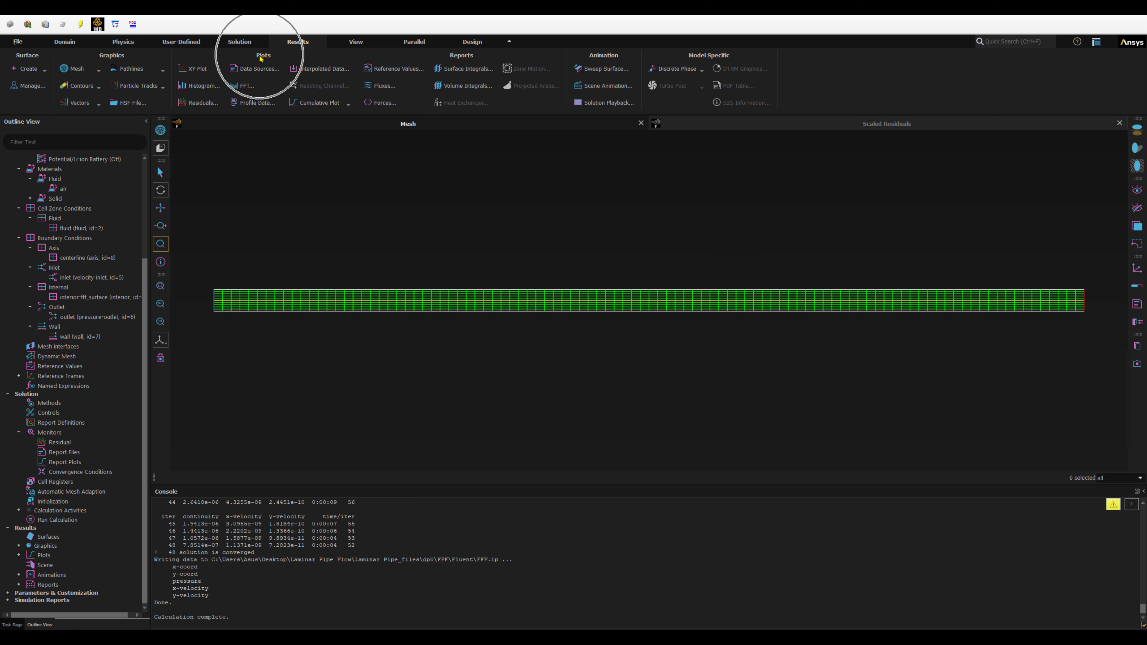
left_click(211, 70)
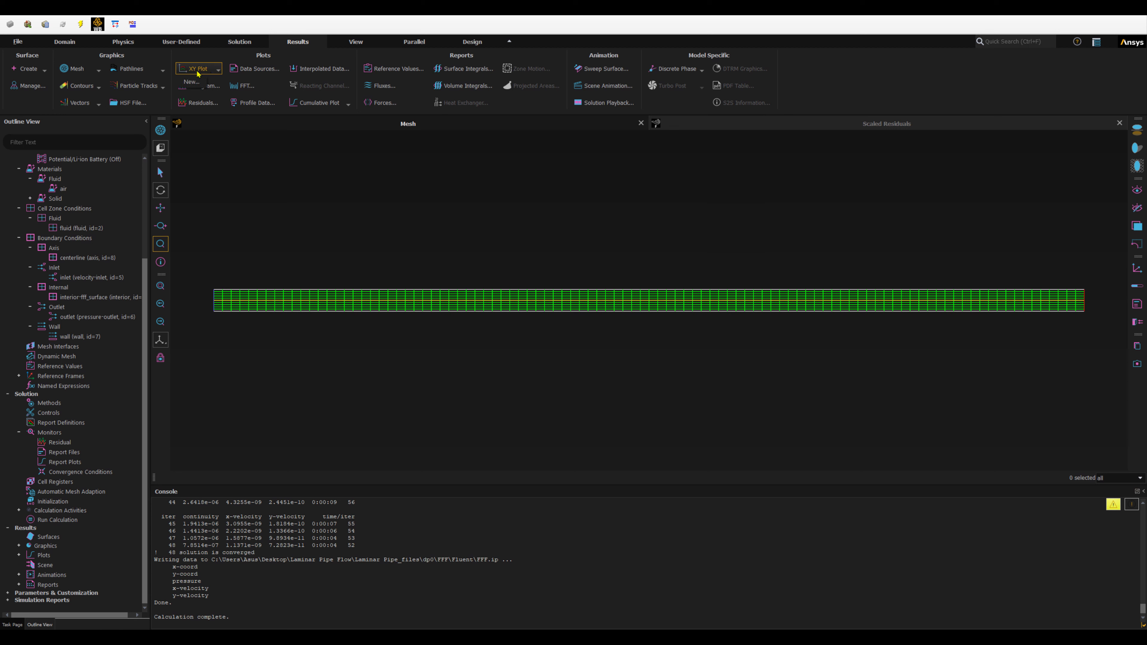
left_click(193, 82)
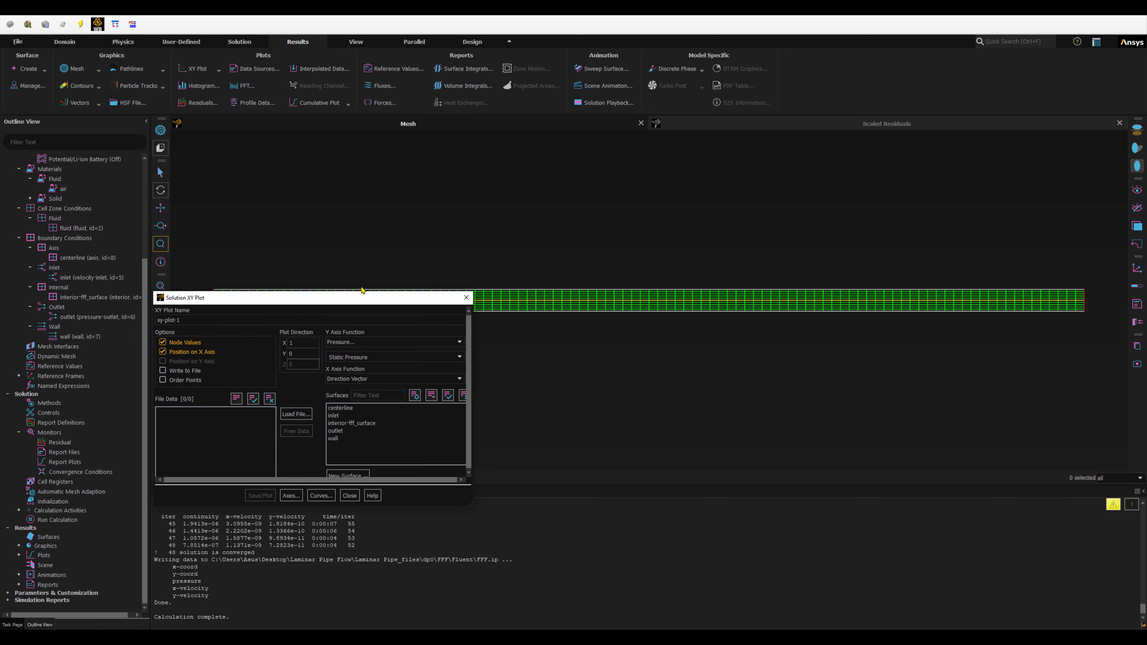
left_click_drag(311, 300, 294, 154)
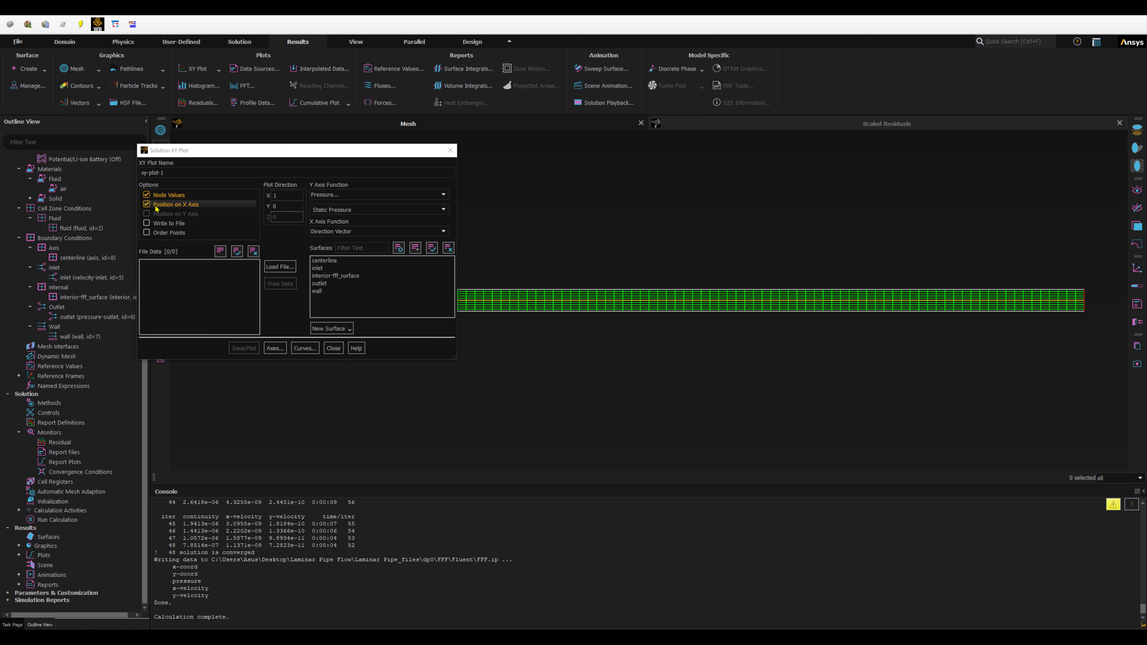
left_click_drag(187, 153, 147, 284)
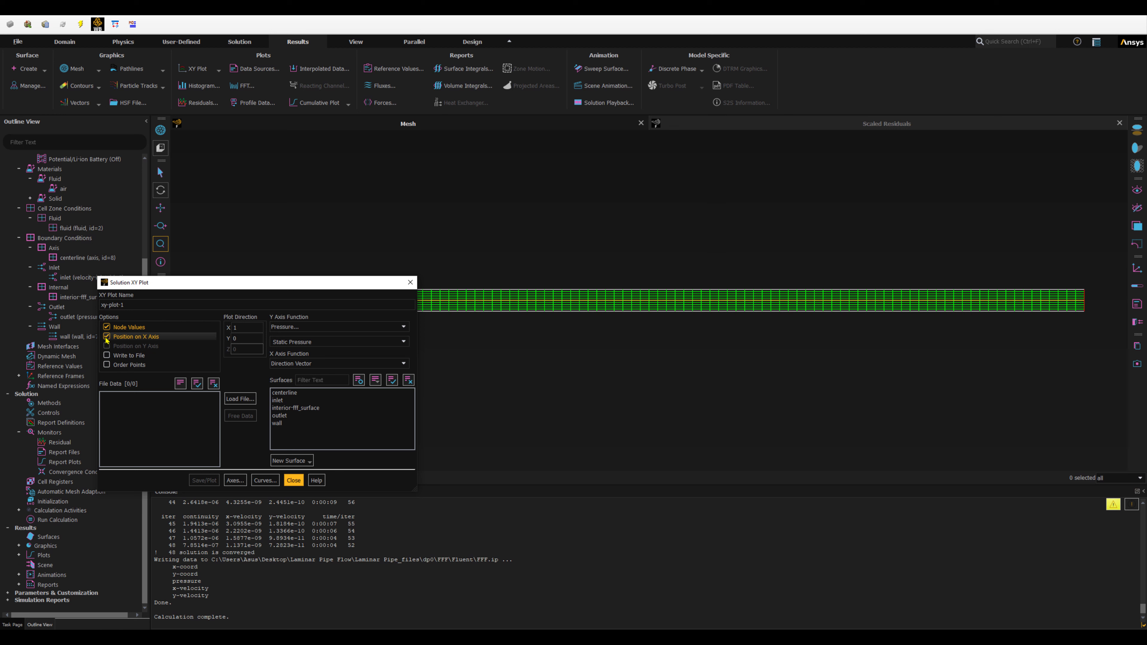
Set the XY plot's Y axis function to Velocity with Axial Velocity as the plotted quantity.
left_click(242, 327)
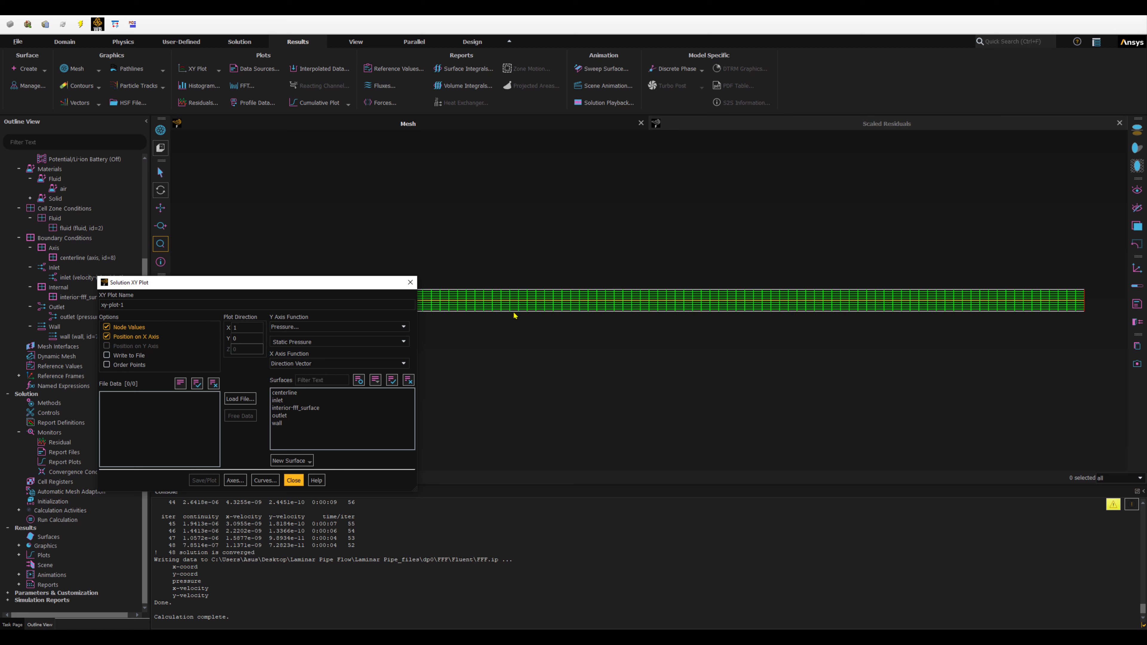
double_click(235, 328)
left_click(242, 339)
left_click(292, 327)
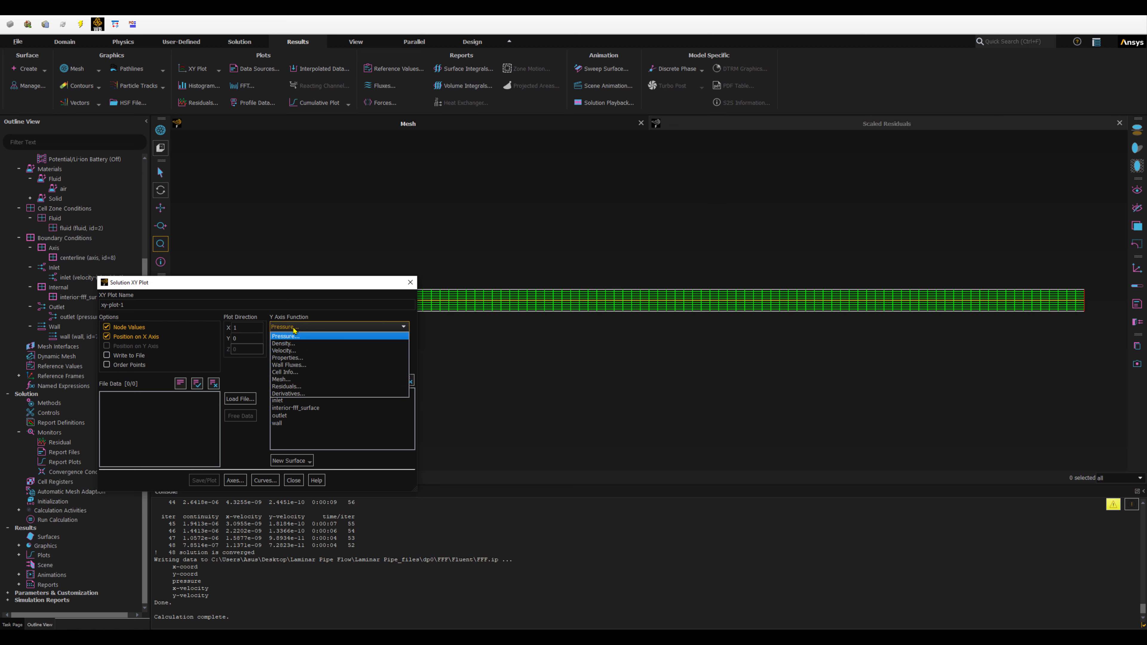
left_click(284, 350)
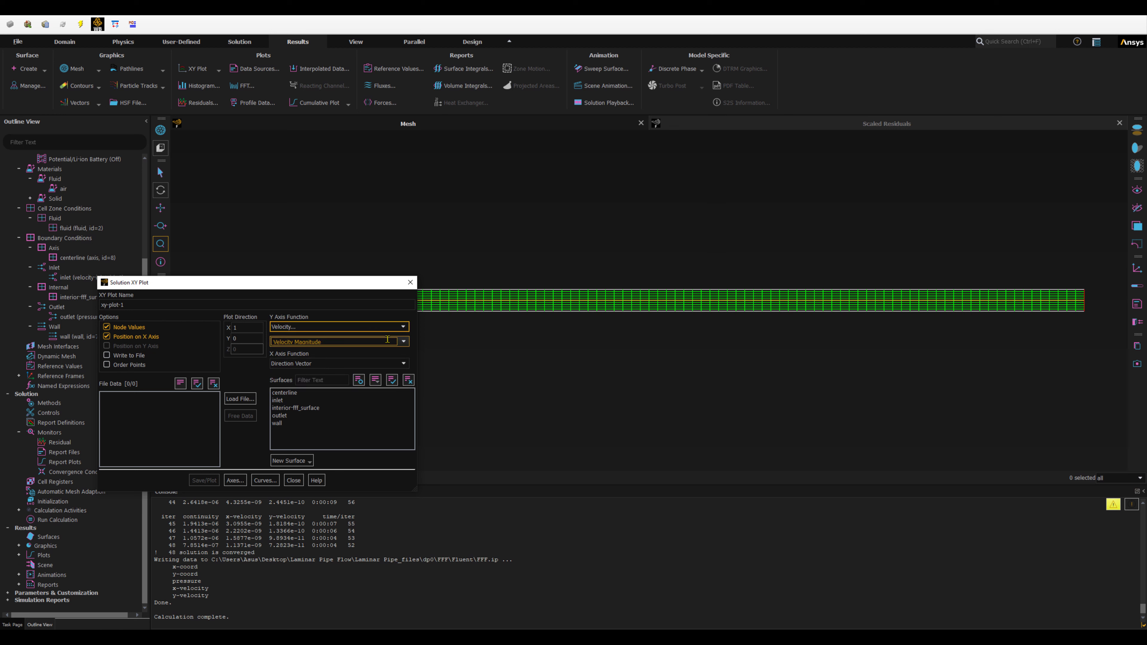
left_click(403, 343)
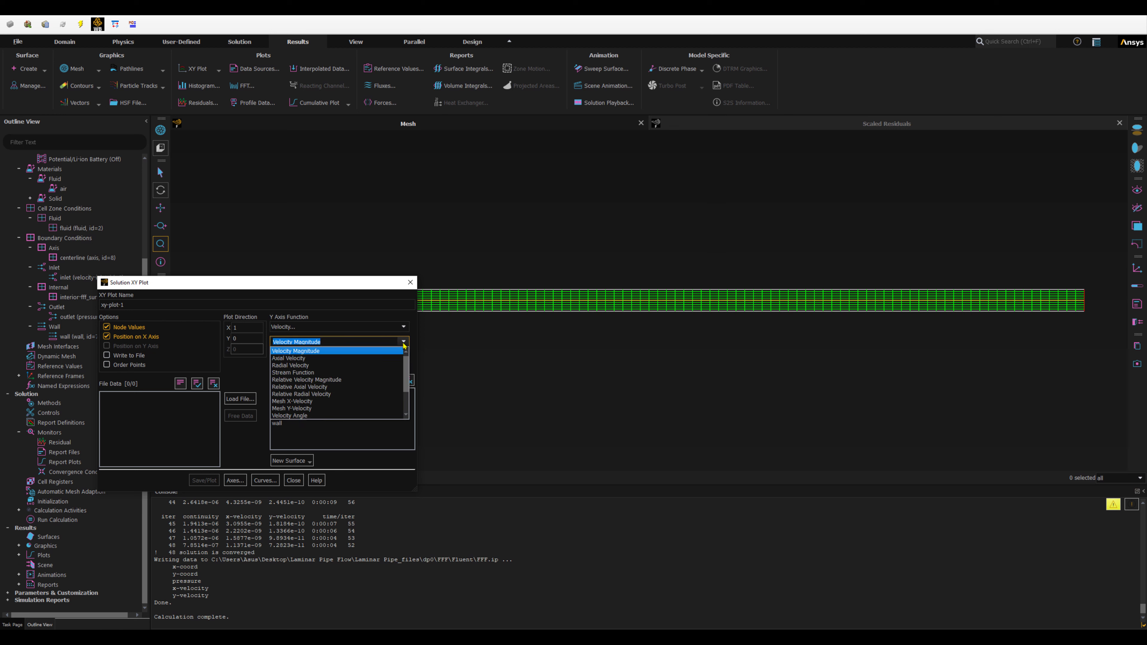
left_click(295, 358)
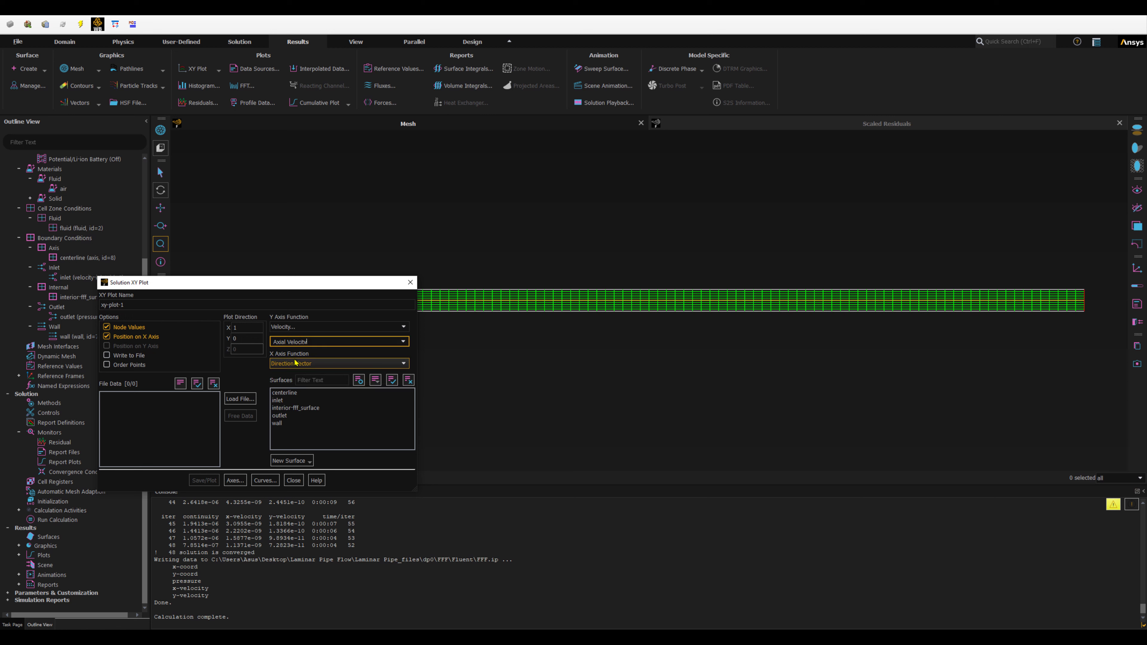
Choose the centerline surface and plot the axial velocity along it.
left_click_drag(287, 288, 268, 198)
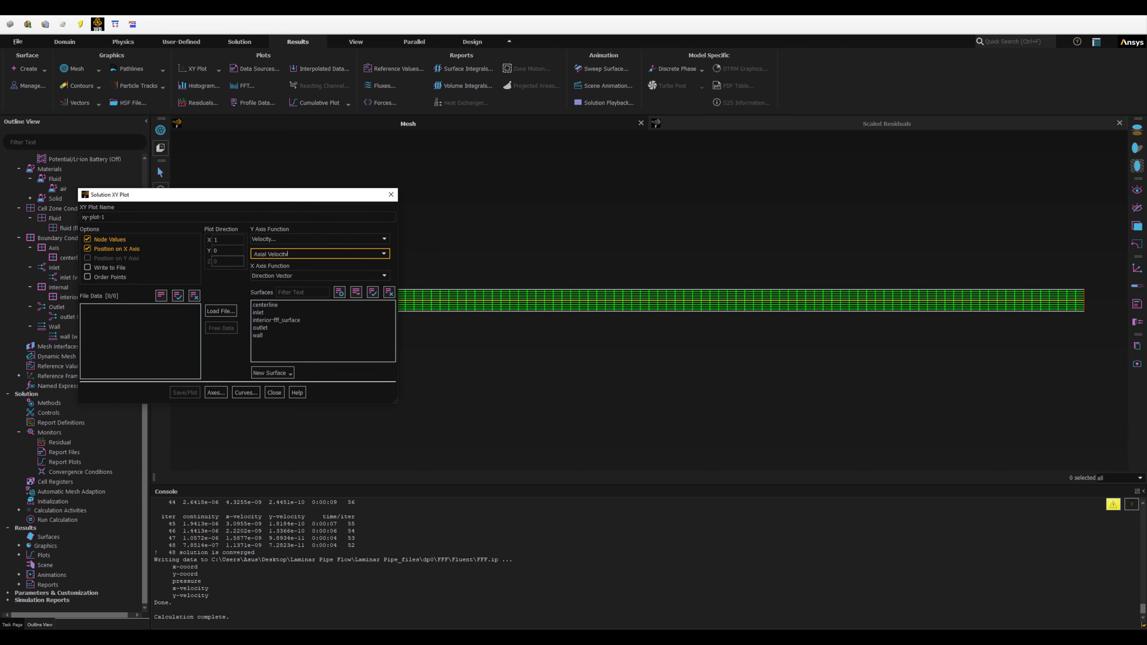
left_click(265, 305)
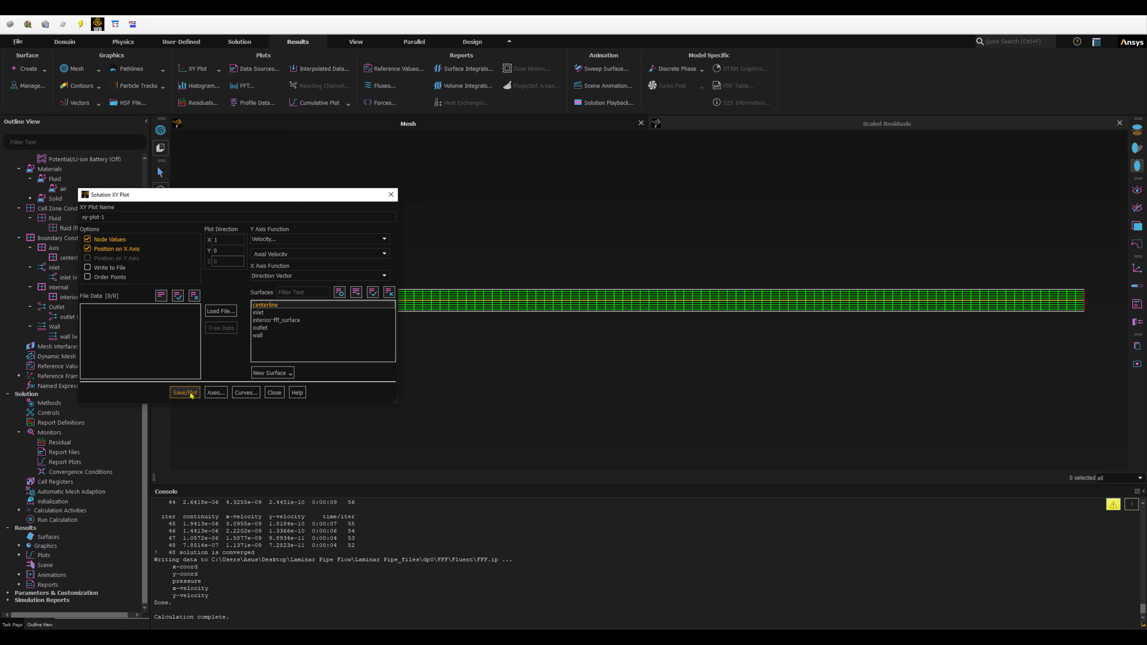
left_click(185, 392)
left_click_drag(313, 189, 910, 287)
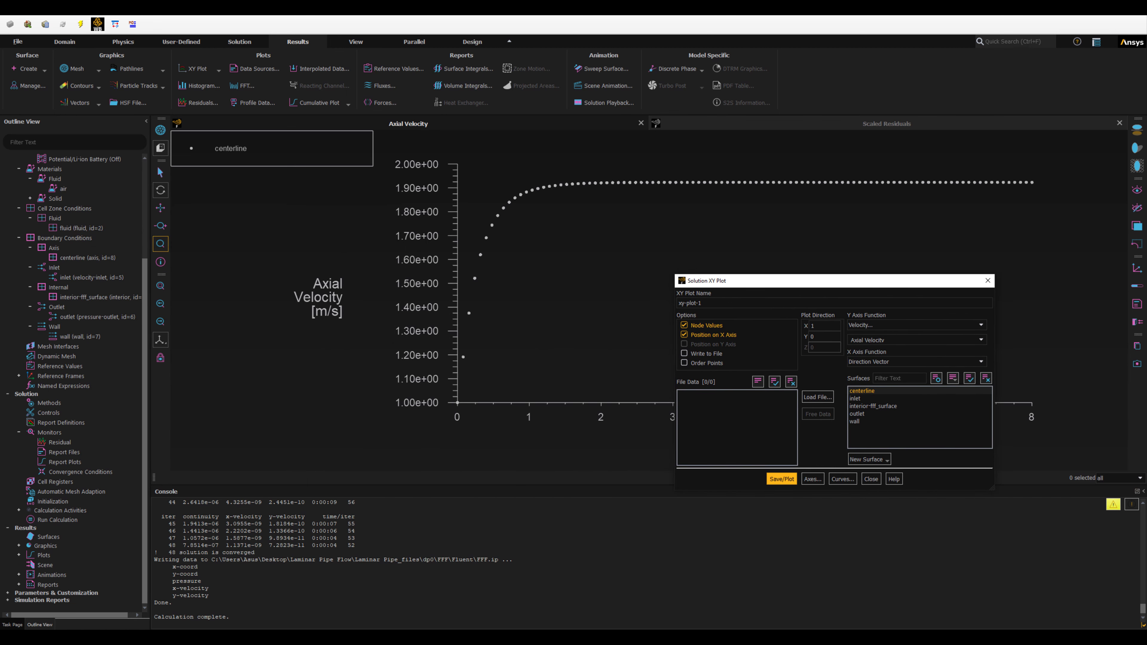
Set the Y axis number format to float and redraw the axial velocity plot.
left_click(813, 479)
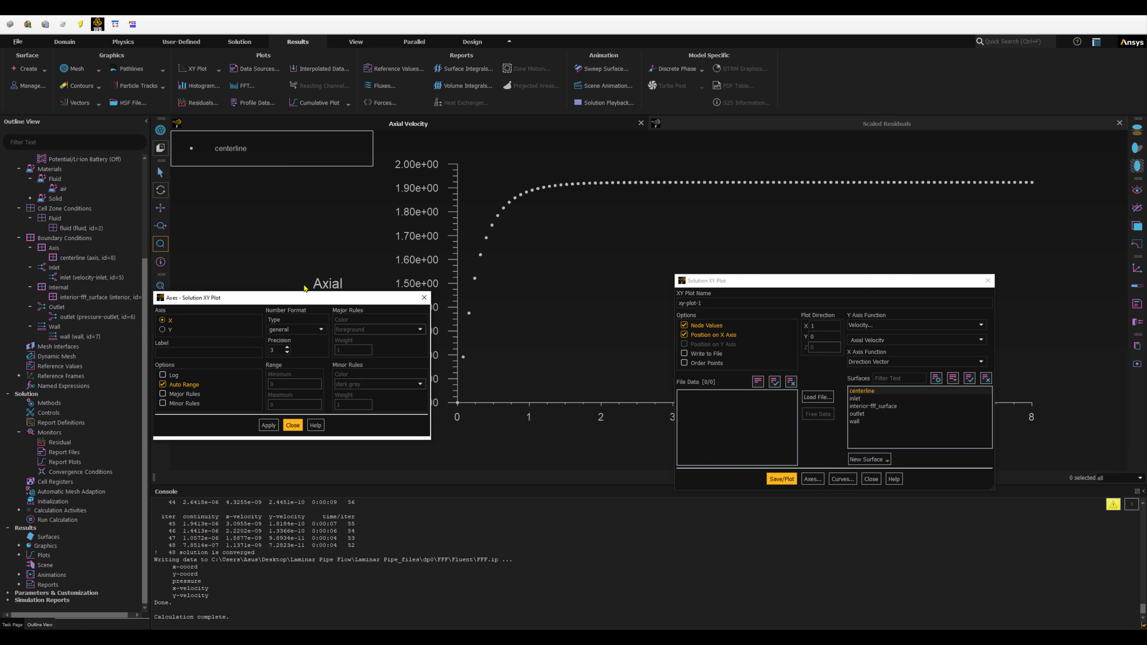
left_click(169, 329)
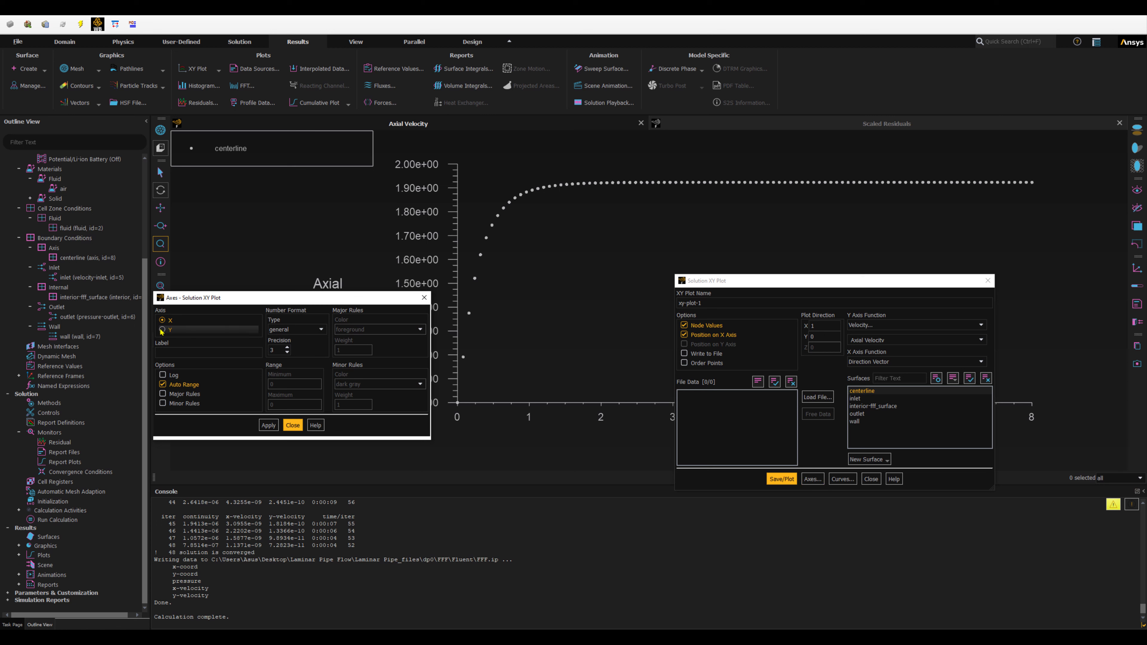
left_click_drag(199, 298, 545, 358)
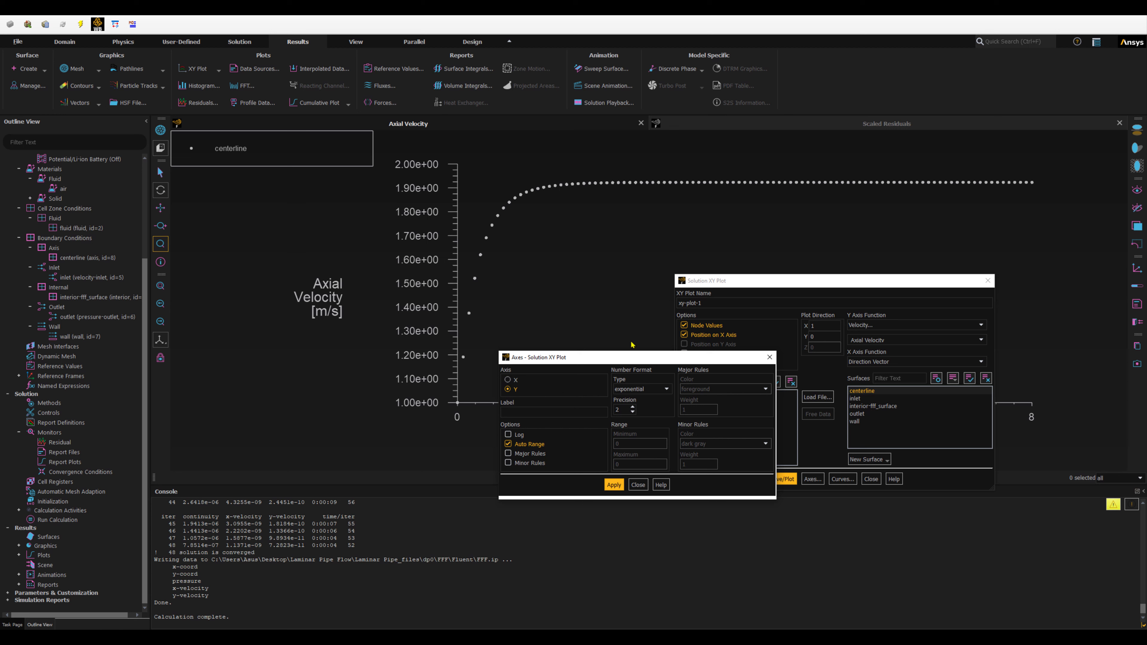
left_click(632, 390)
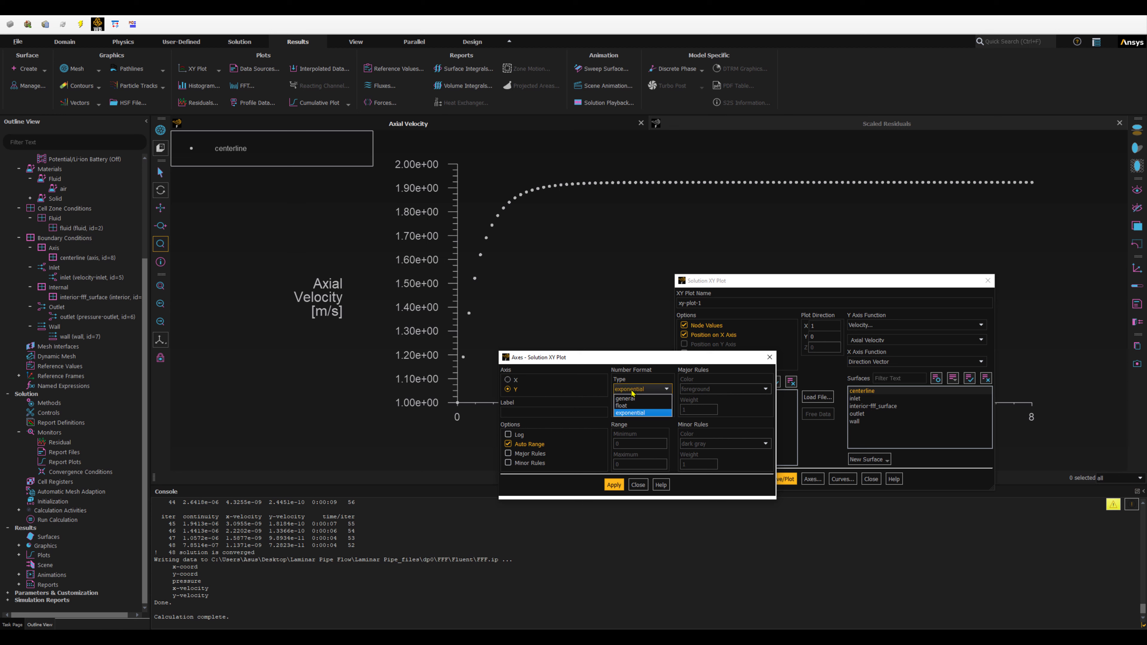
left_click(625, 405)
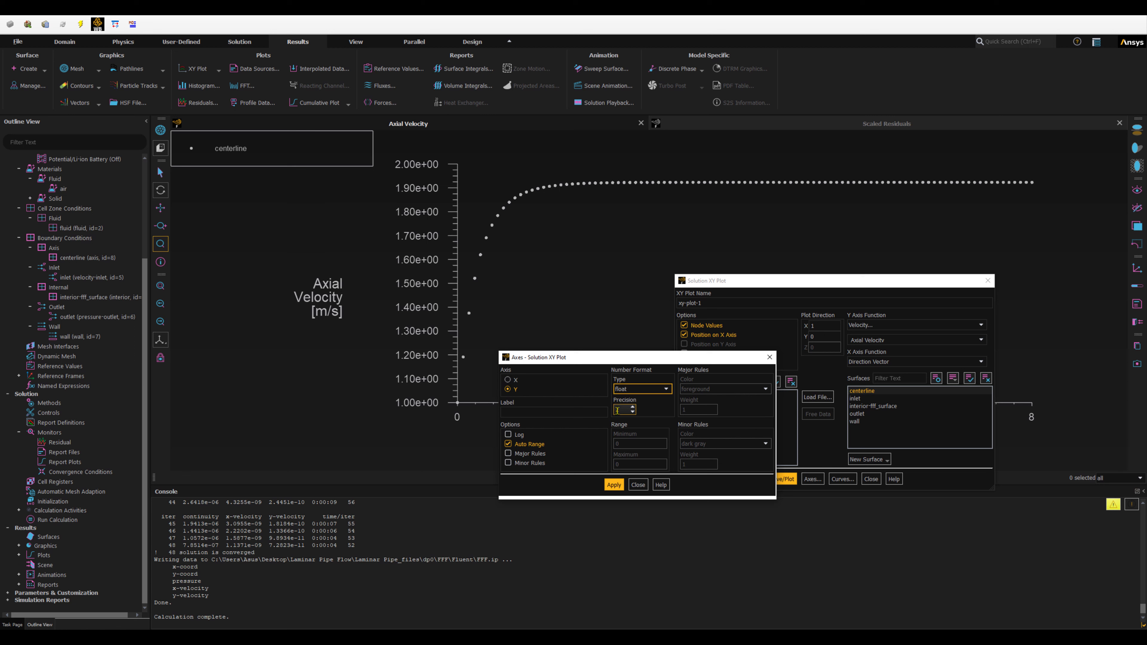
left_click(613, 485)
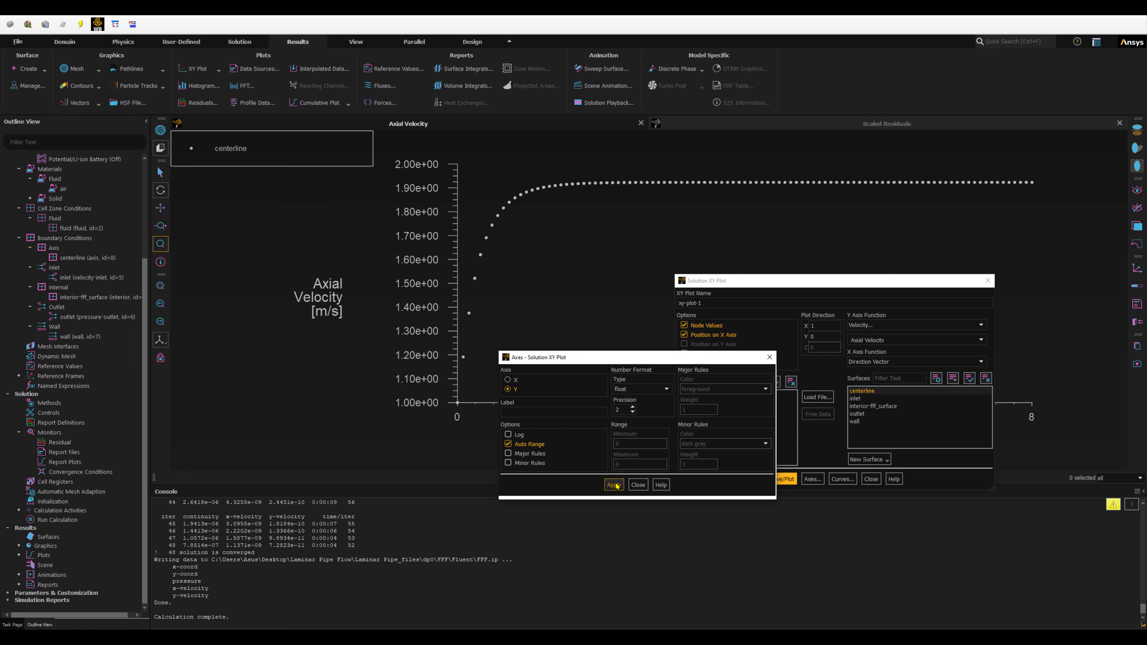
left_click(782, 478)
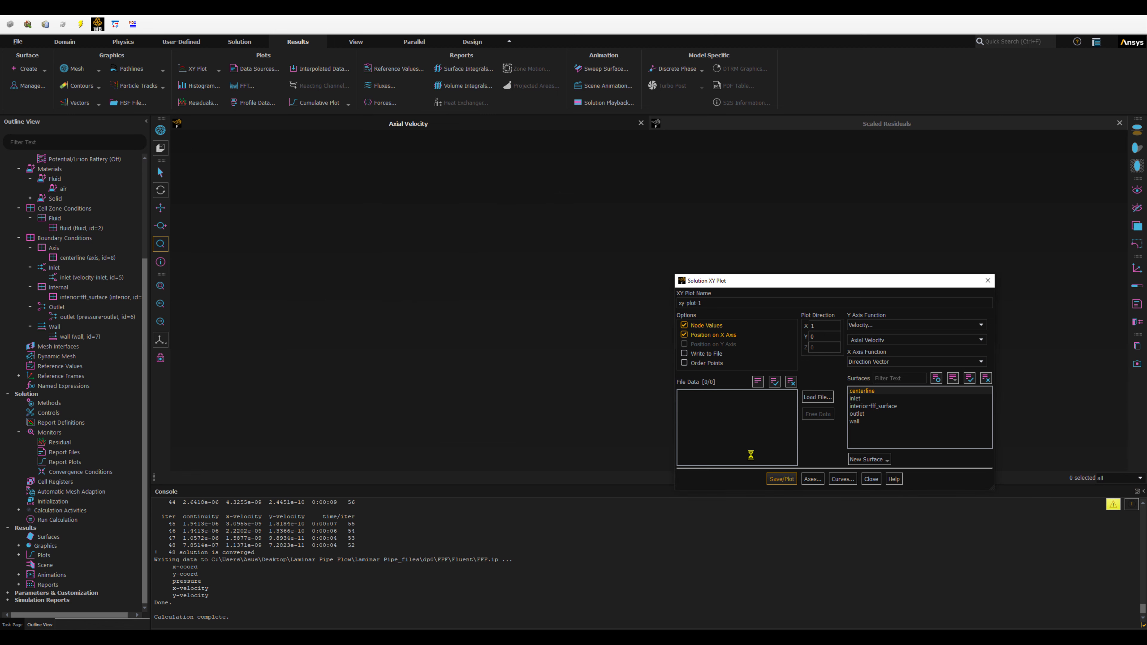
left_click_drag(758, 282, 634, 263)
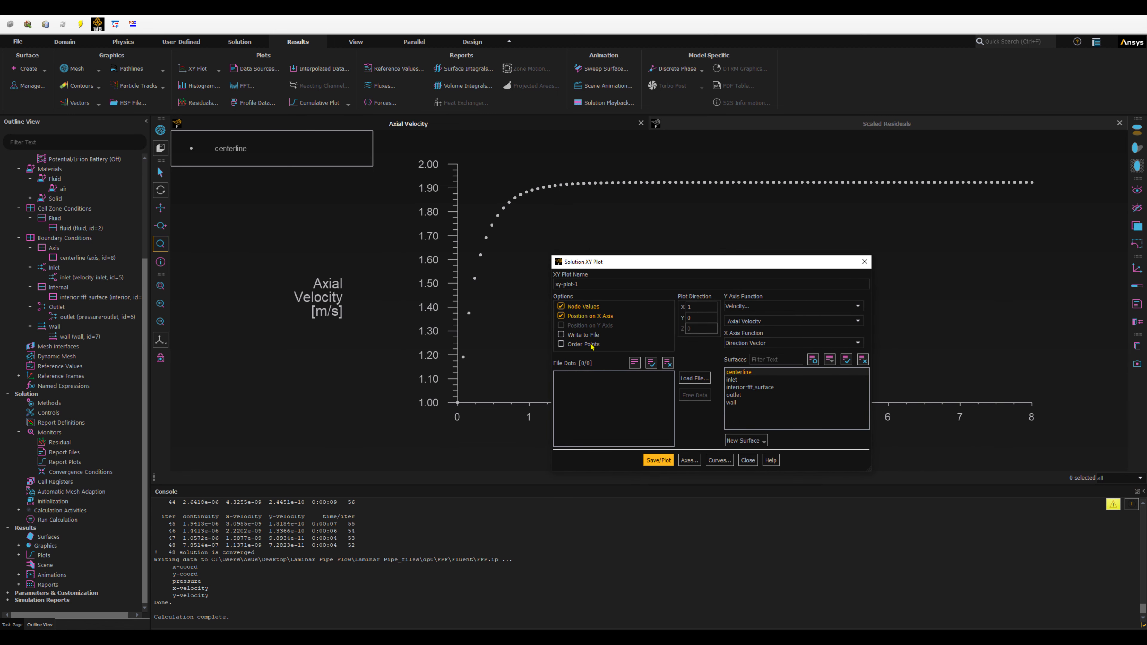
left_click_drag(639, 262, 167, 371)
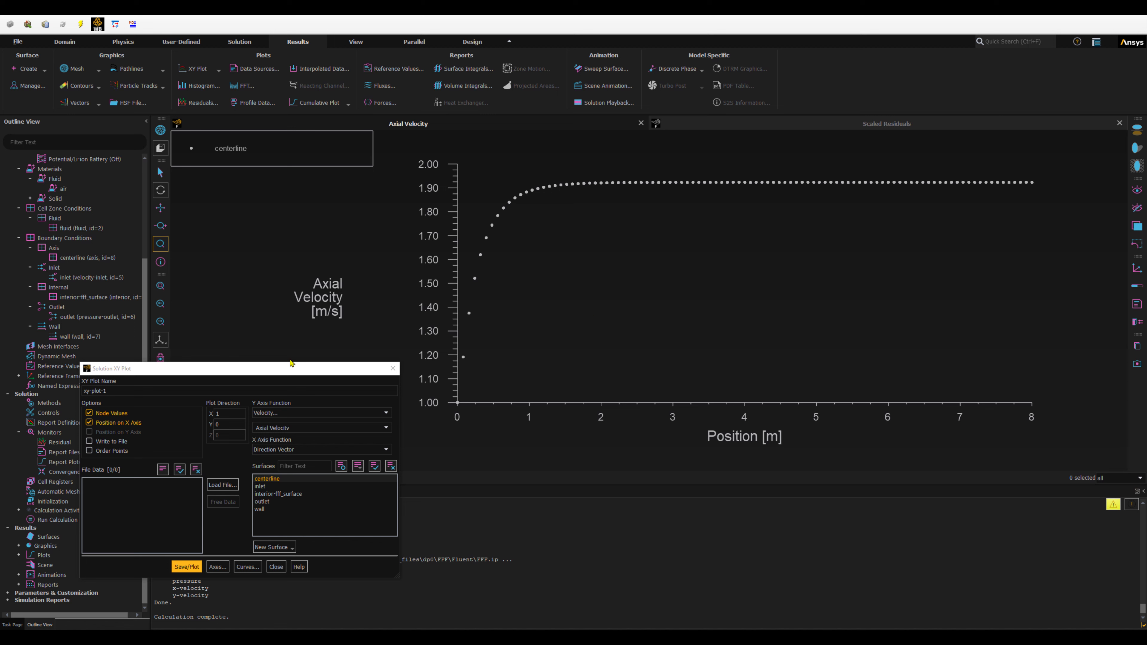
left_click_drag(286, 371, 373, 303)
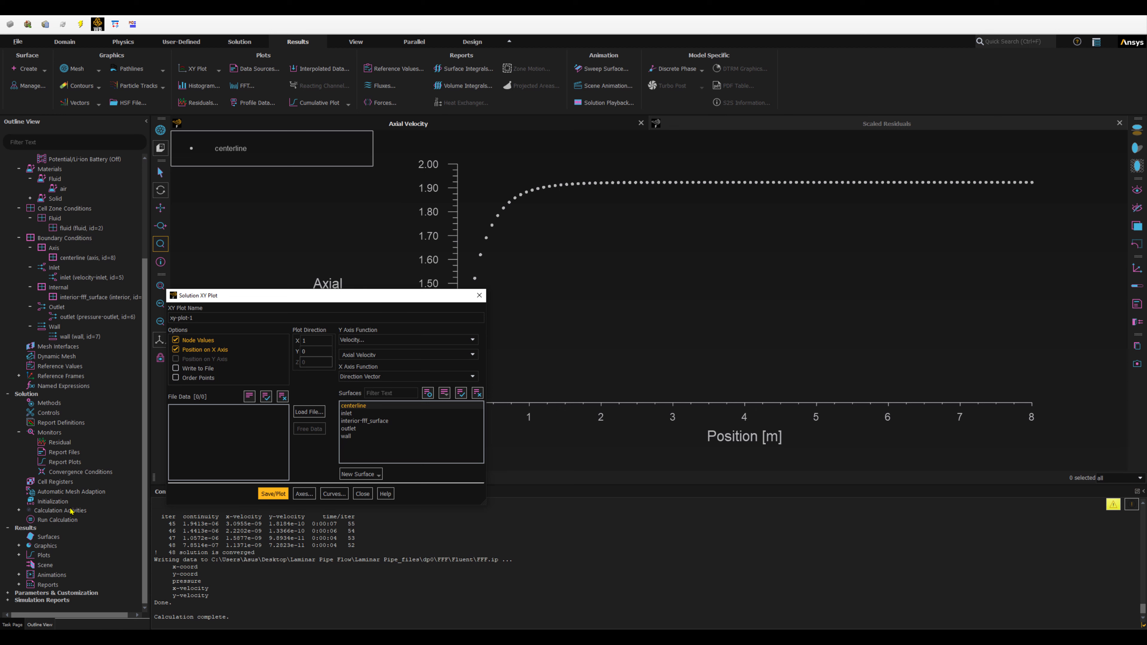
Rename the XY plot as axial-velocity and save its definition among the results plots.
left_click(19, 555)
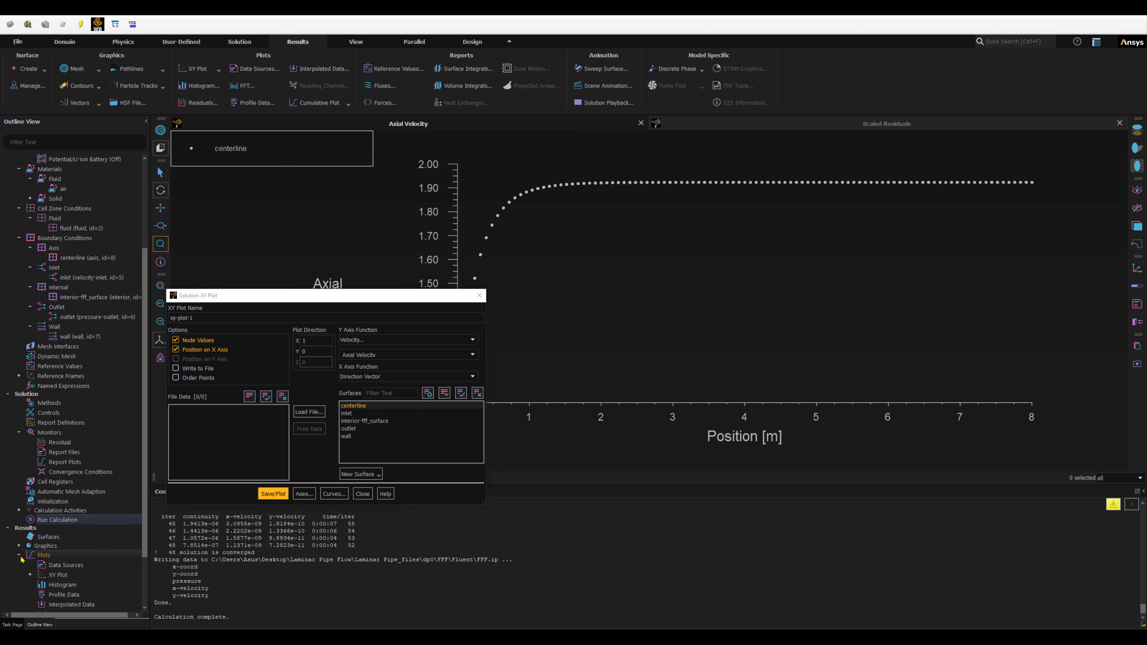
left_click(30, 576)
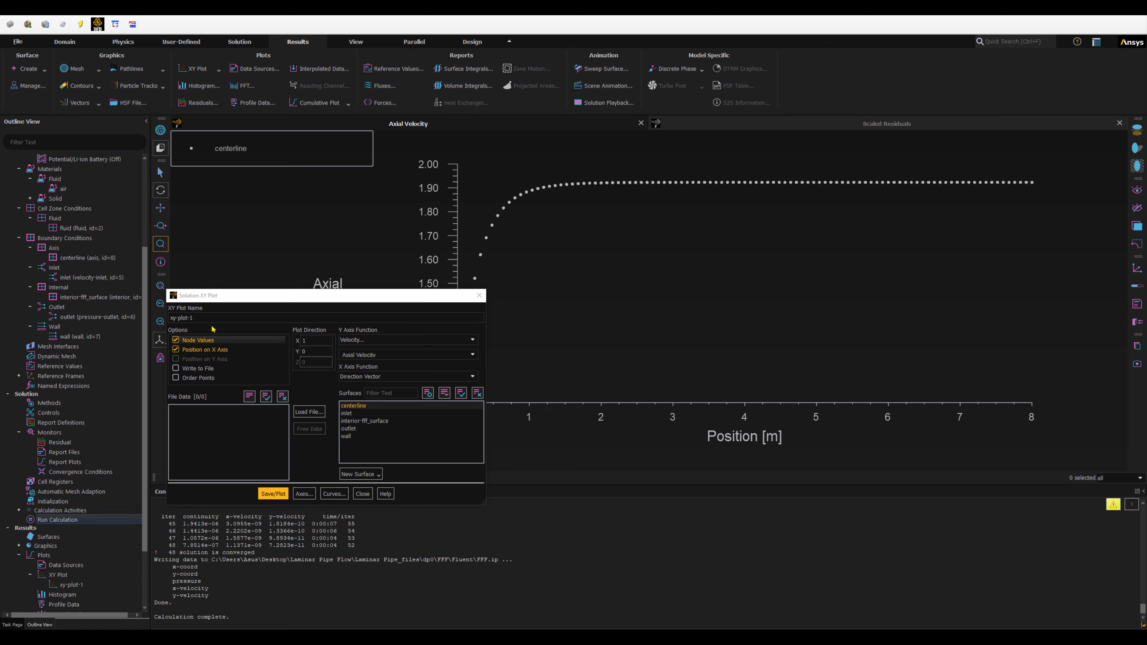
triple_click(237, 318)
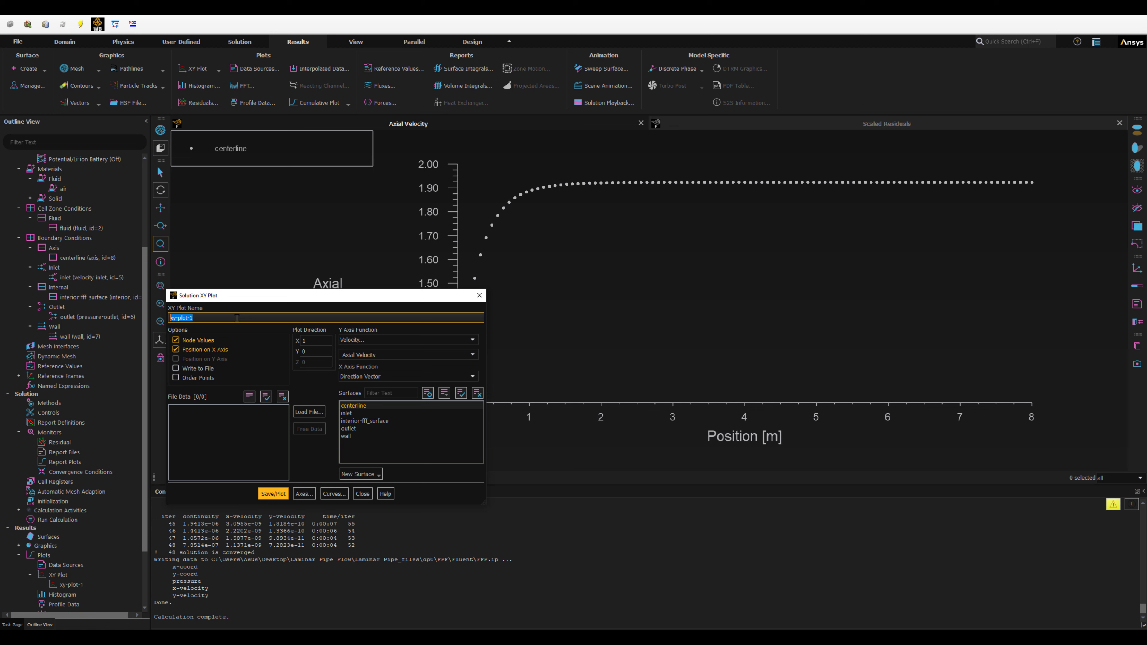
type("axia")
type("locity")
left_click(273, 494)
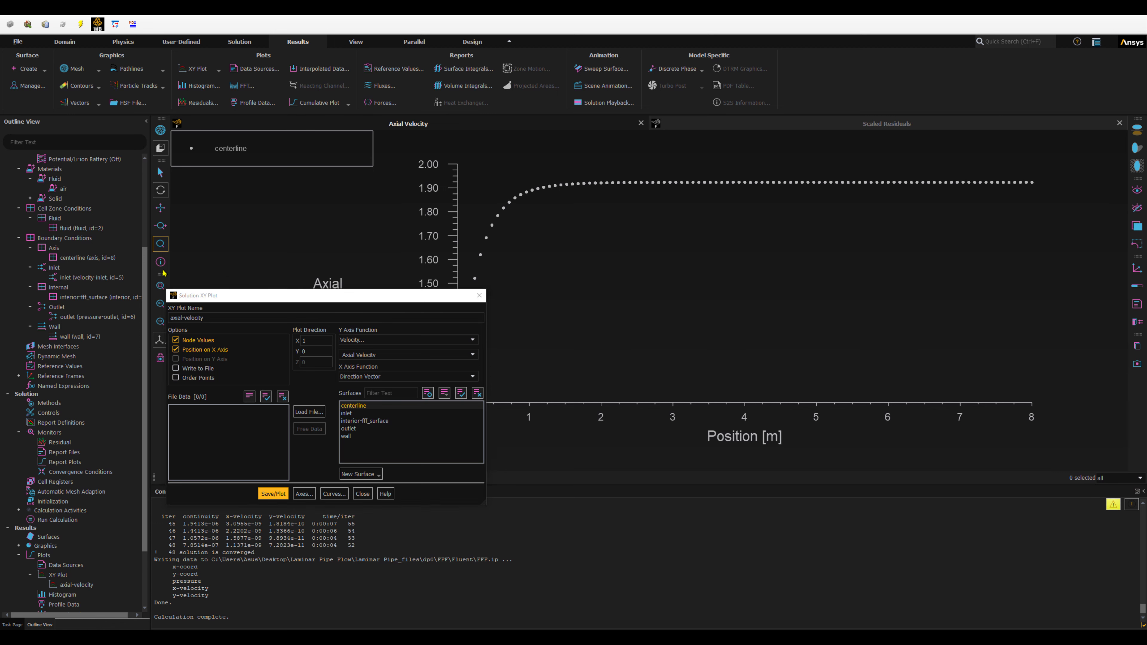
Write the centerline axial velocity data to an XY file named "axial velocity".
left_click(176, 369)
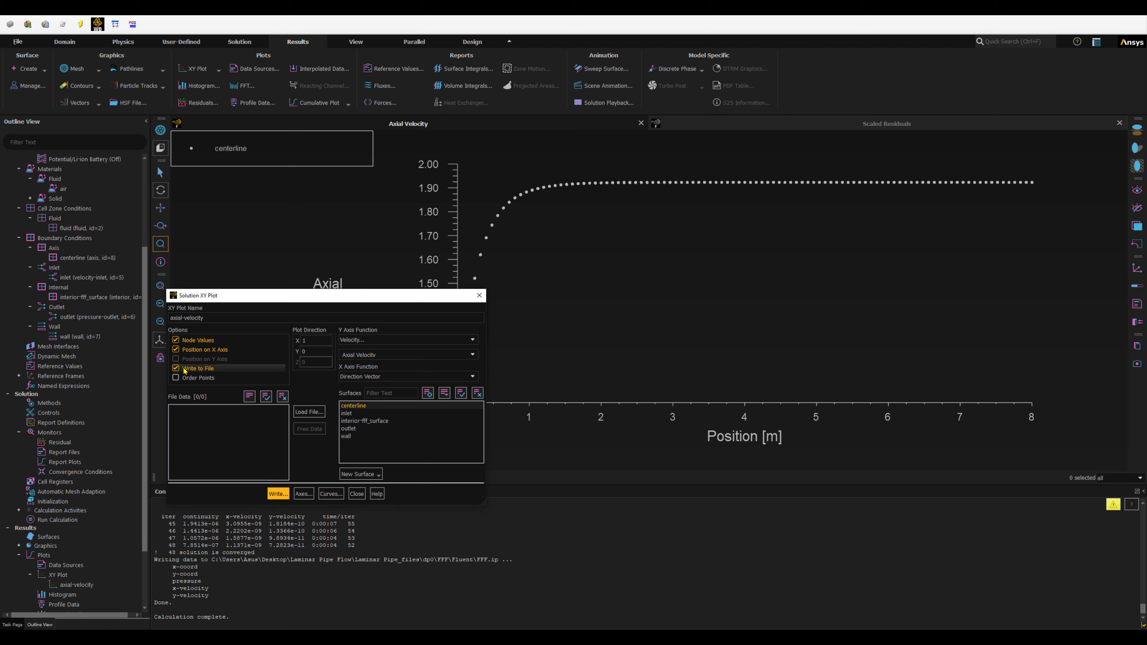
left_click(276, 494)
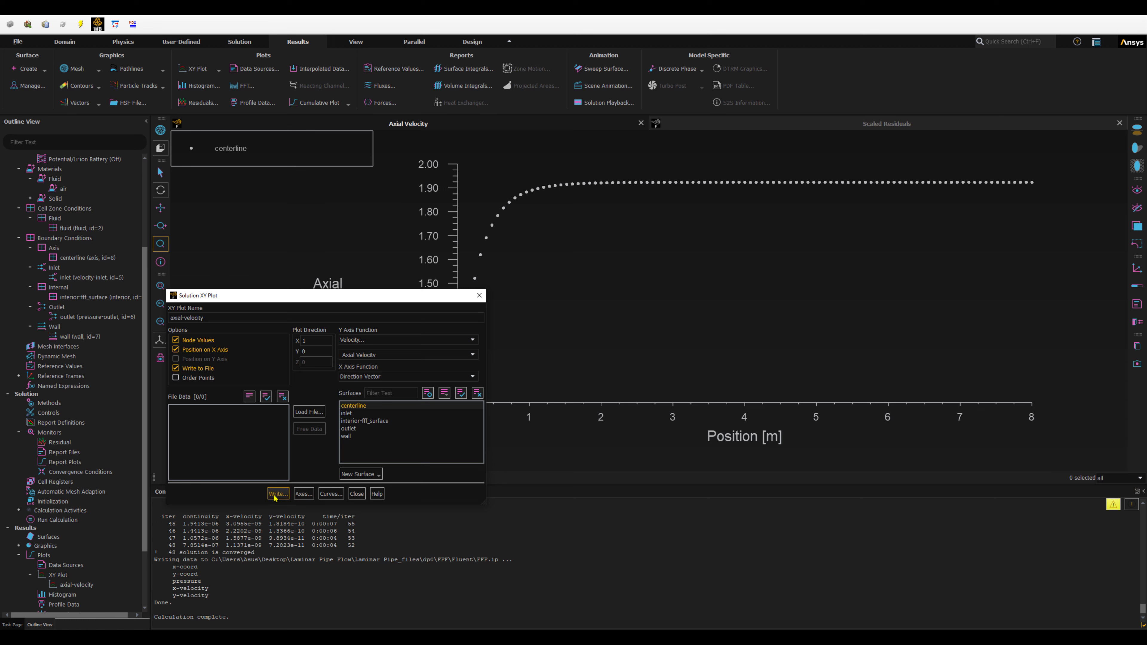
left_click(277, 494)
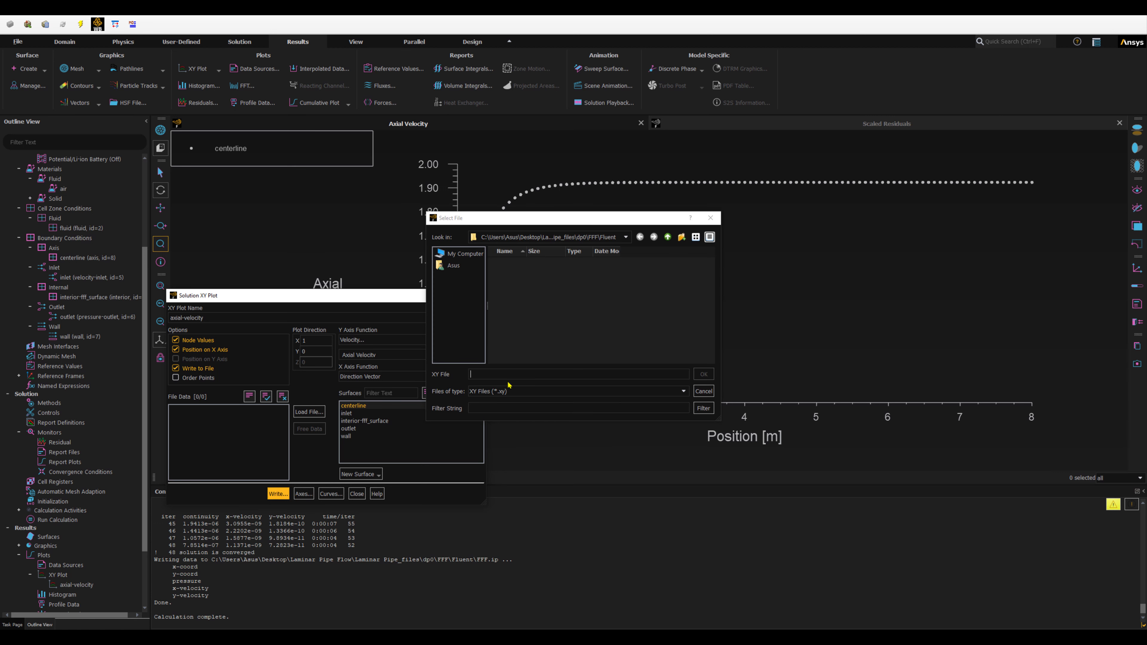
left_click(485, 375)
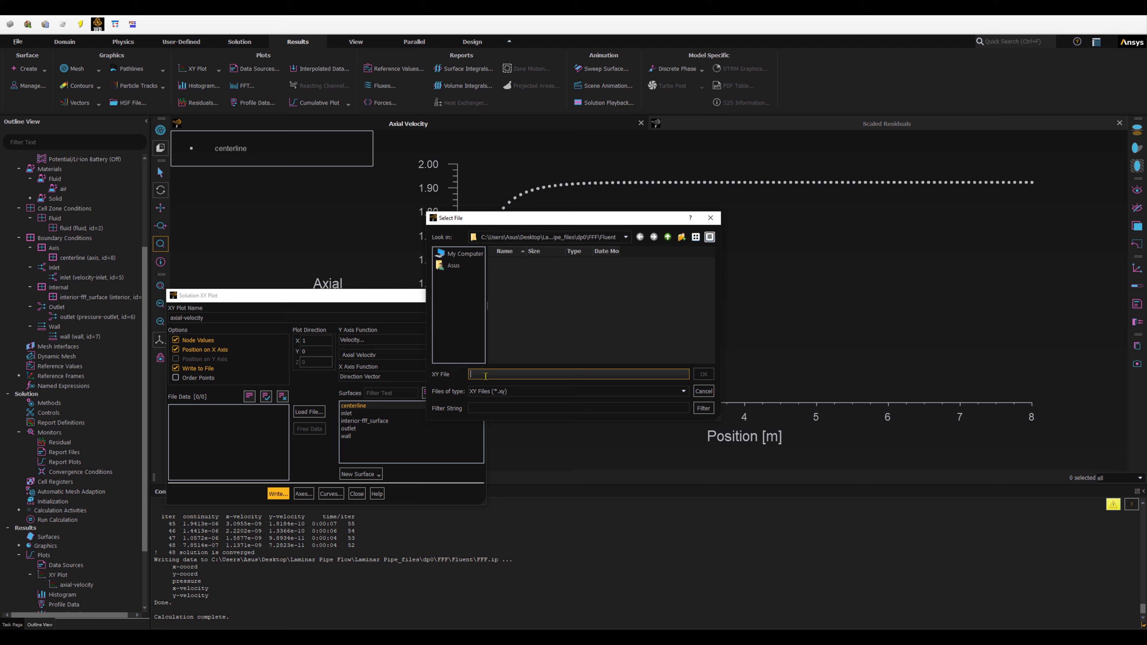
type("axial velocity")
left_click(704, 374)
left_click(656, 334)
Turn off writing to file, save and redraw the axial-velocity plot, and close its settings.
left_click(176, 369)
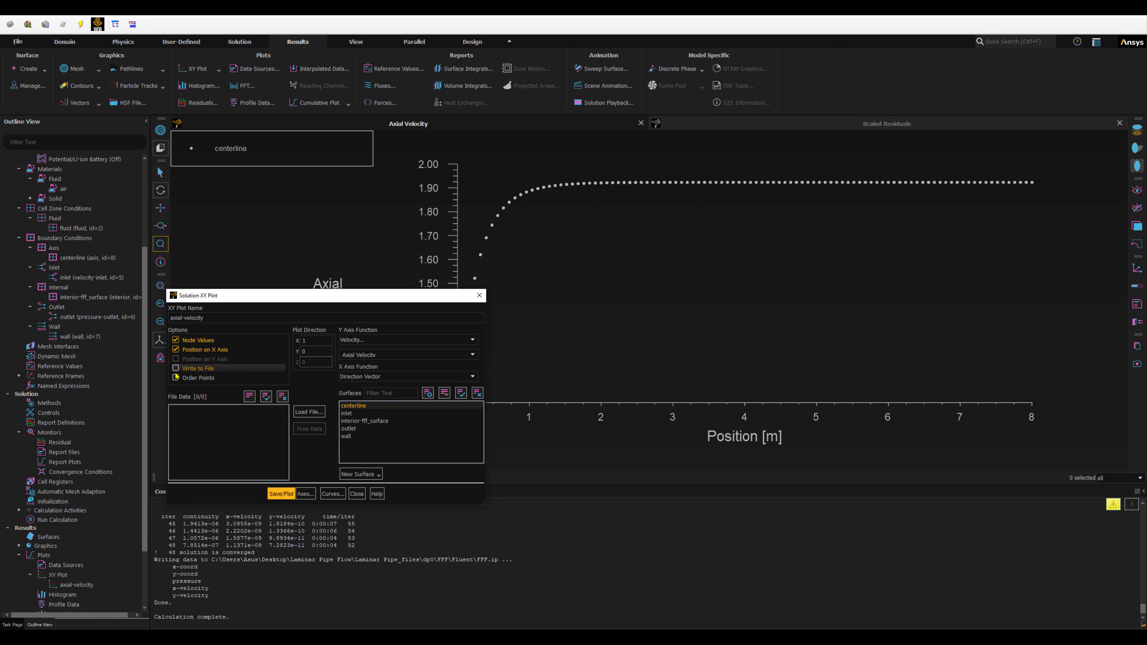
left_click(278, 494)
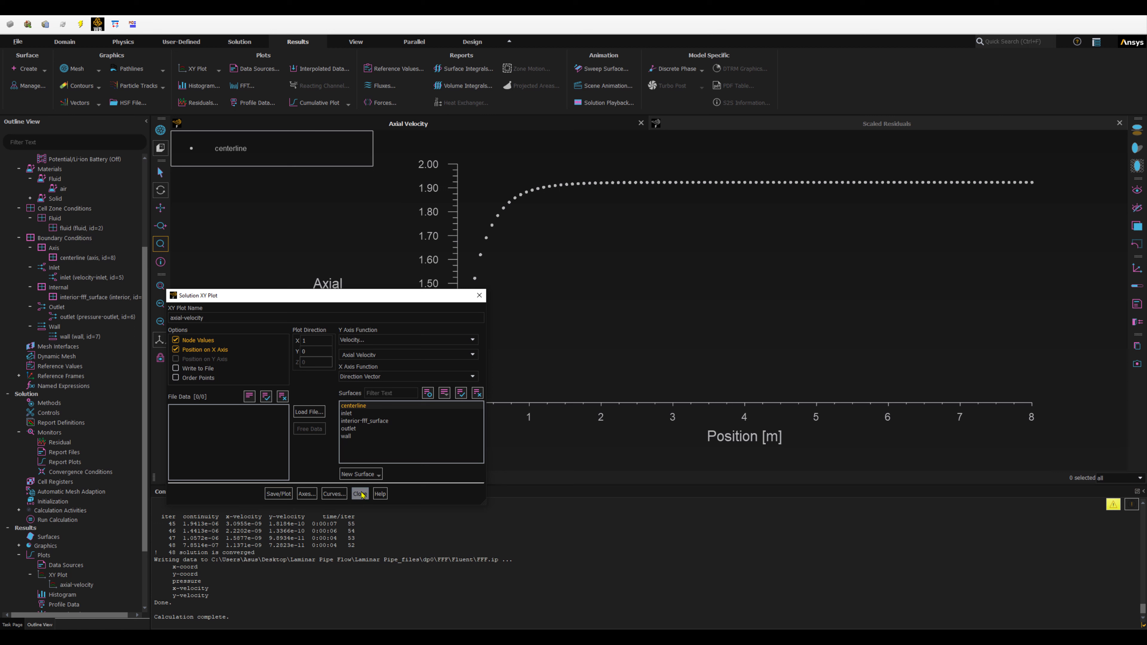
left_click(360, 493)
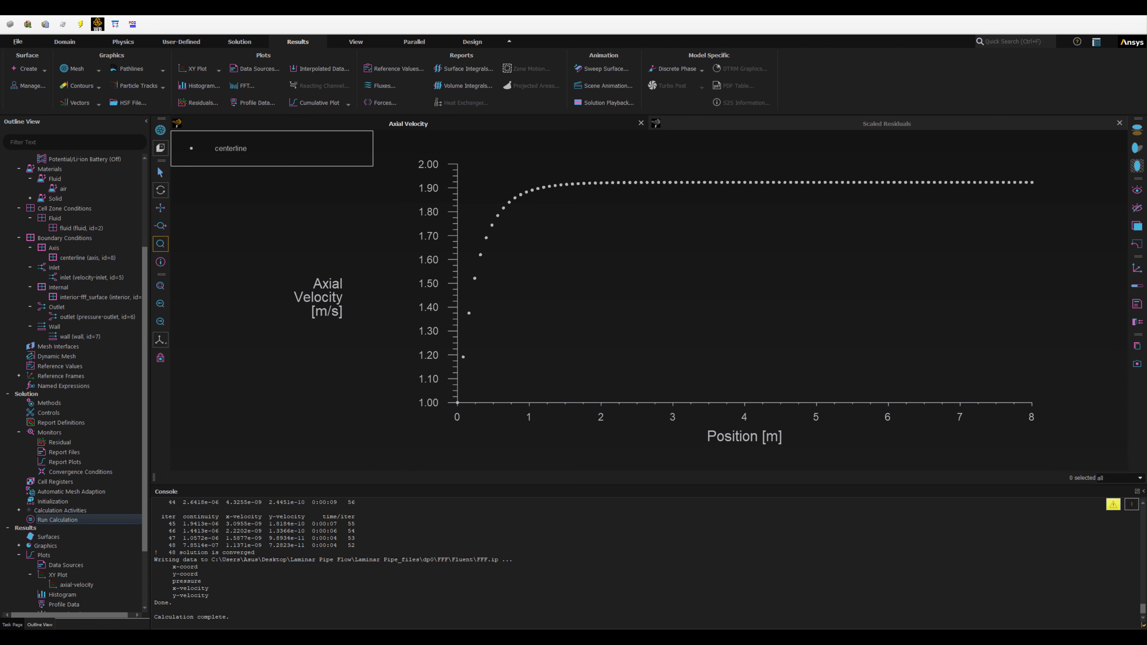
Reopen the saved axial-velocity plot and bring up its axes settings clear of the graph.
scroll(58, 577, "down", 1)
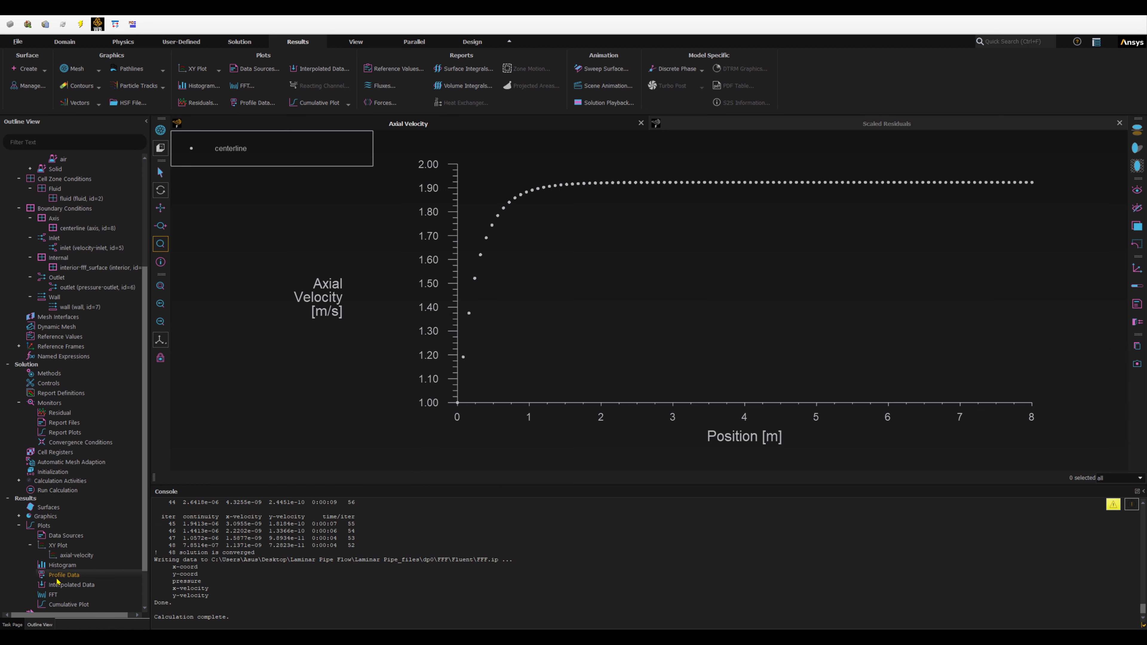
double_click(72, 555)
left_click_drag(292, 298, 190, 344)
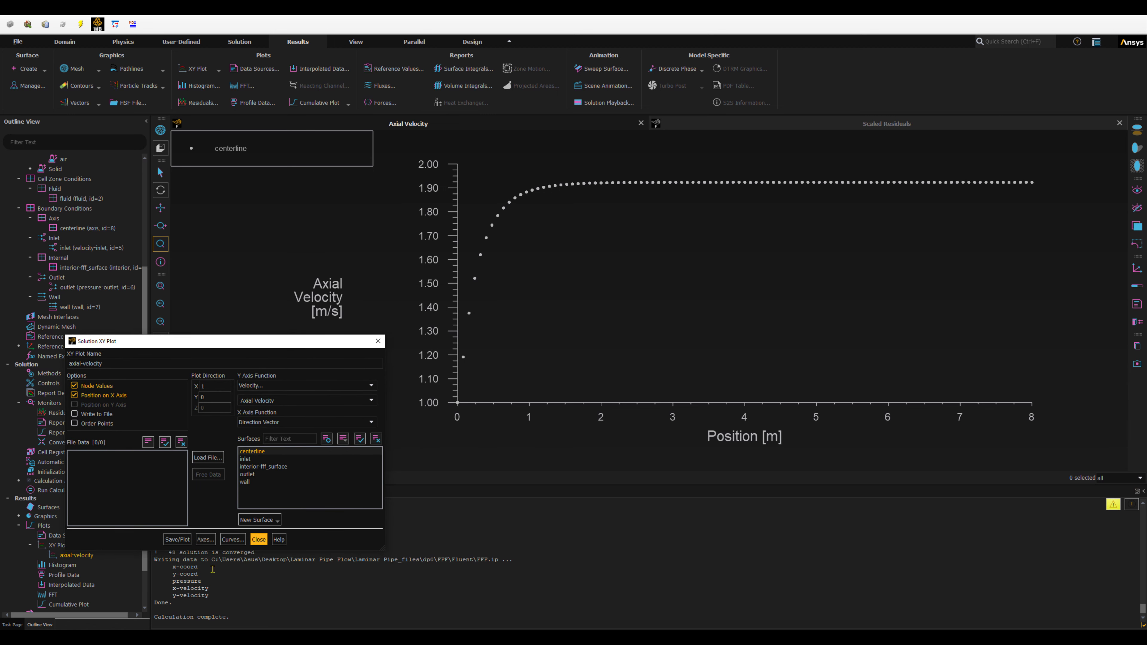
left_click(206, 540)
left_click_drag(606, 359, 558, 462)
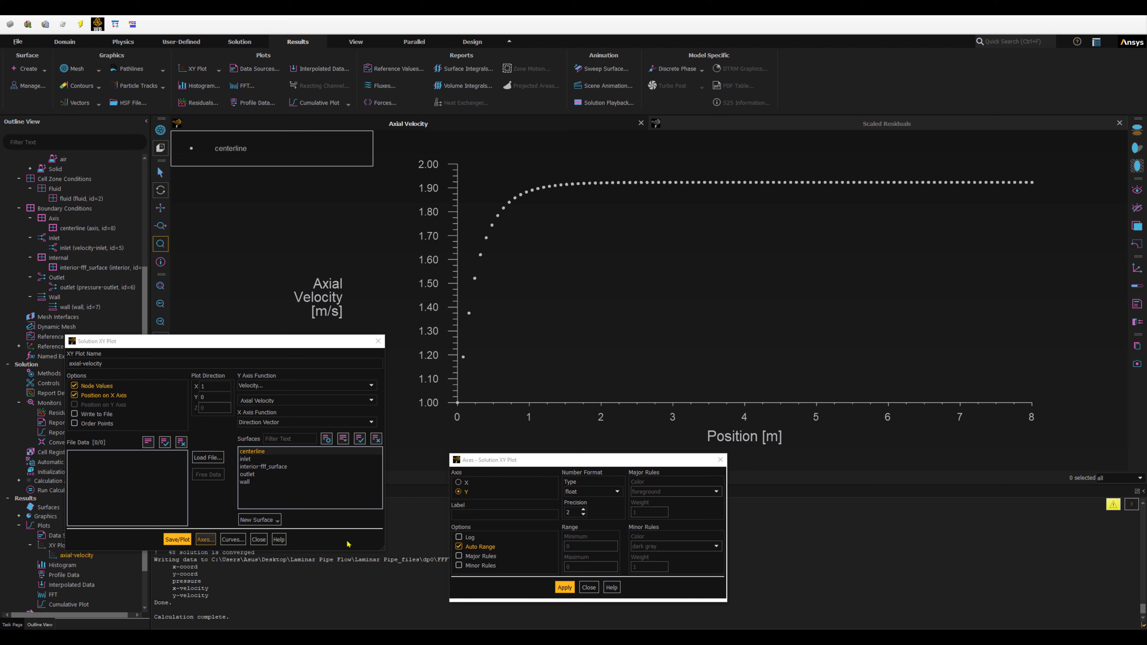
Disable auto range on the X axis, set its range from 1 to 3, and redraw the axial velocity plot.
left_click(459, 483)
left_click_drag(548, 461, 546, 455)
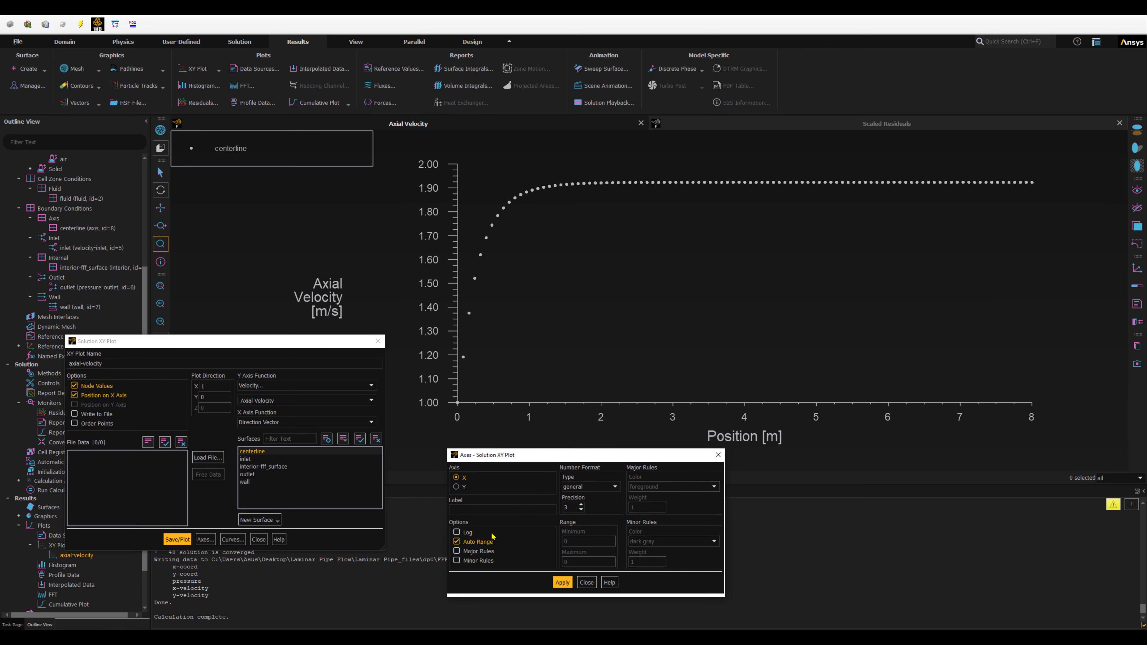
left_click(457, 542)
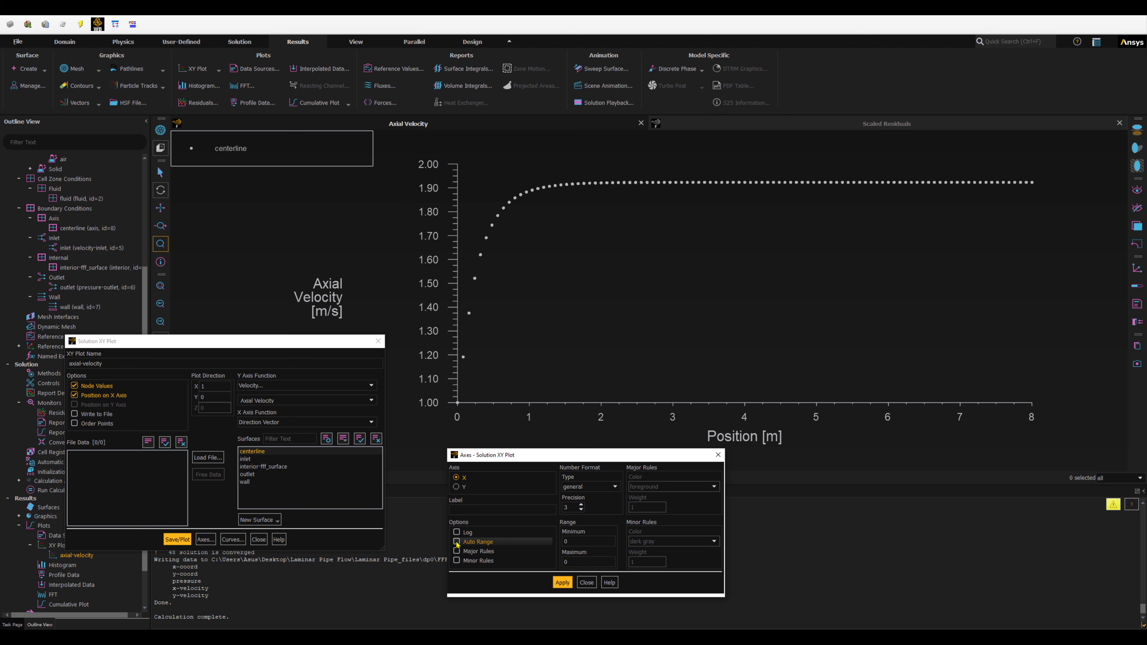
left_click(568, 542)
left_click_drag(567, 542, 562, 563)
type("3")
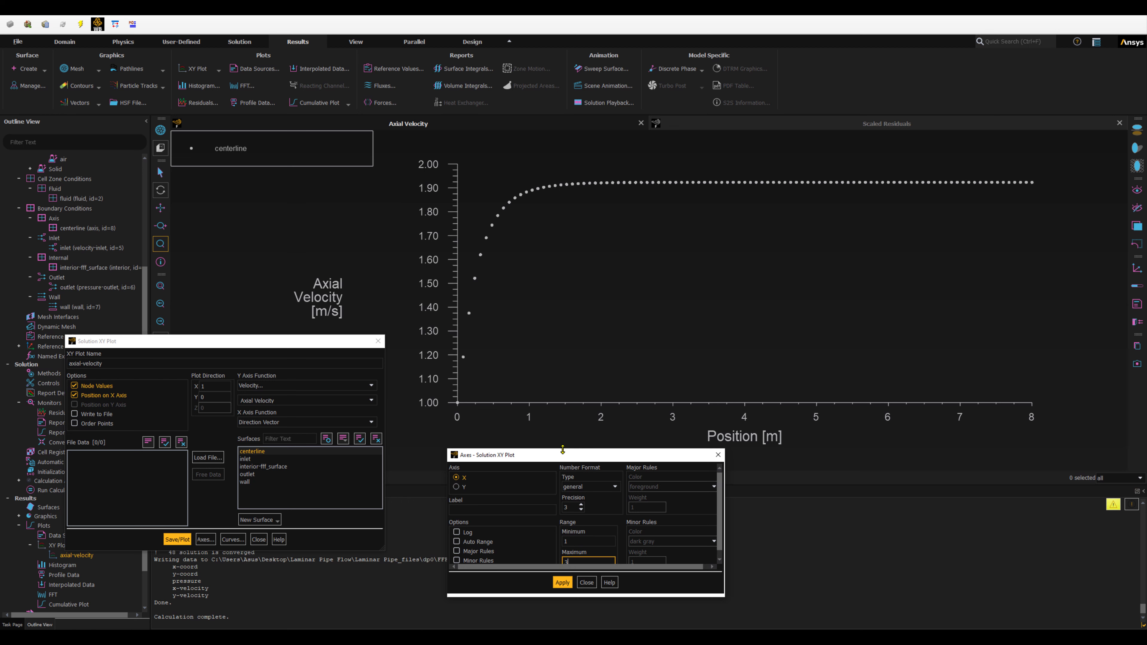
left_click(564, 584)
left_click(178, 539)
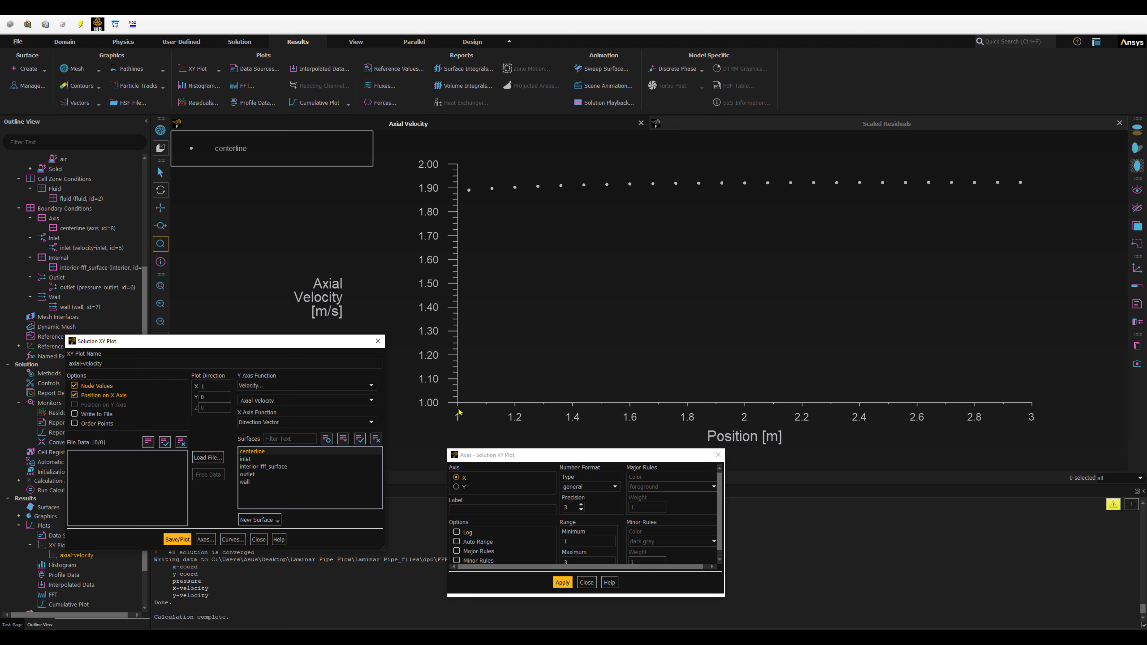
left_click(1031, 416)
Enable major rules for both the X and Y axes and redraw the plot with the gridlines.
scroll(585, 515, "down", 1)
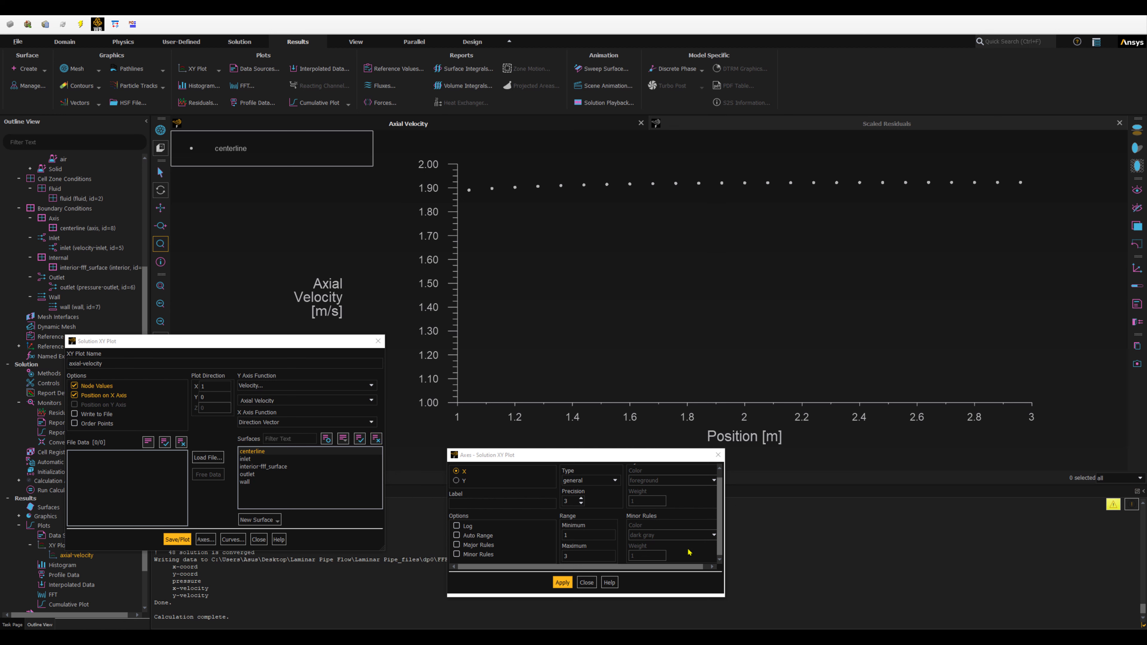
left_click(590, 536)
left_click(456, 545)
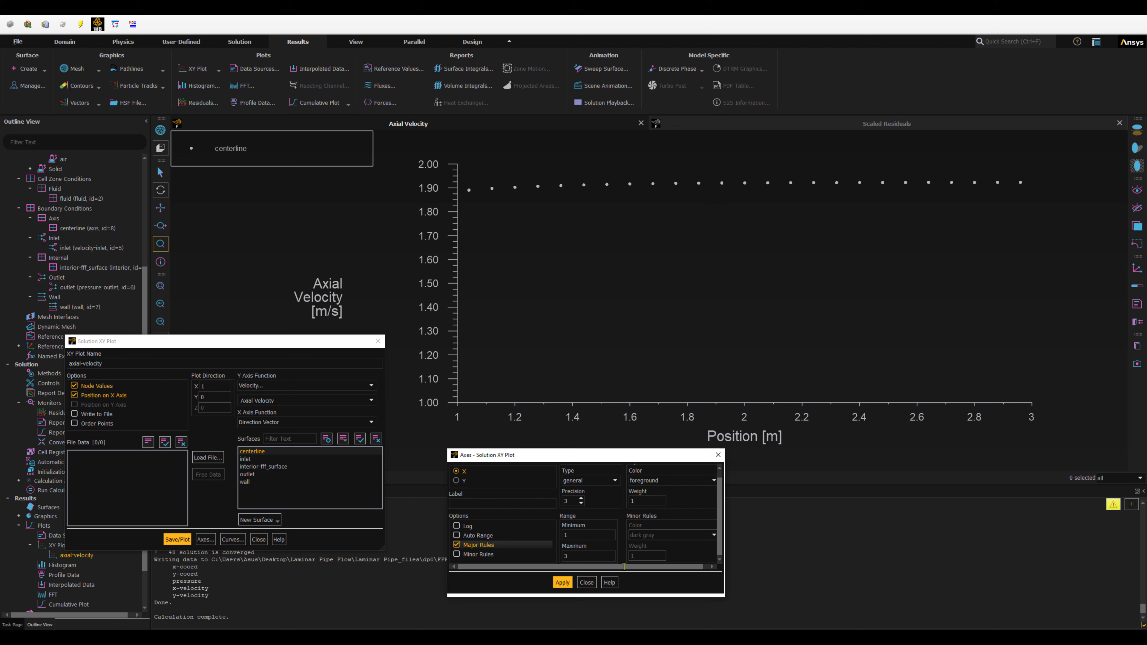
left_click(562, 583)
left_click(177, 540)
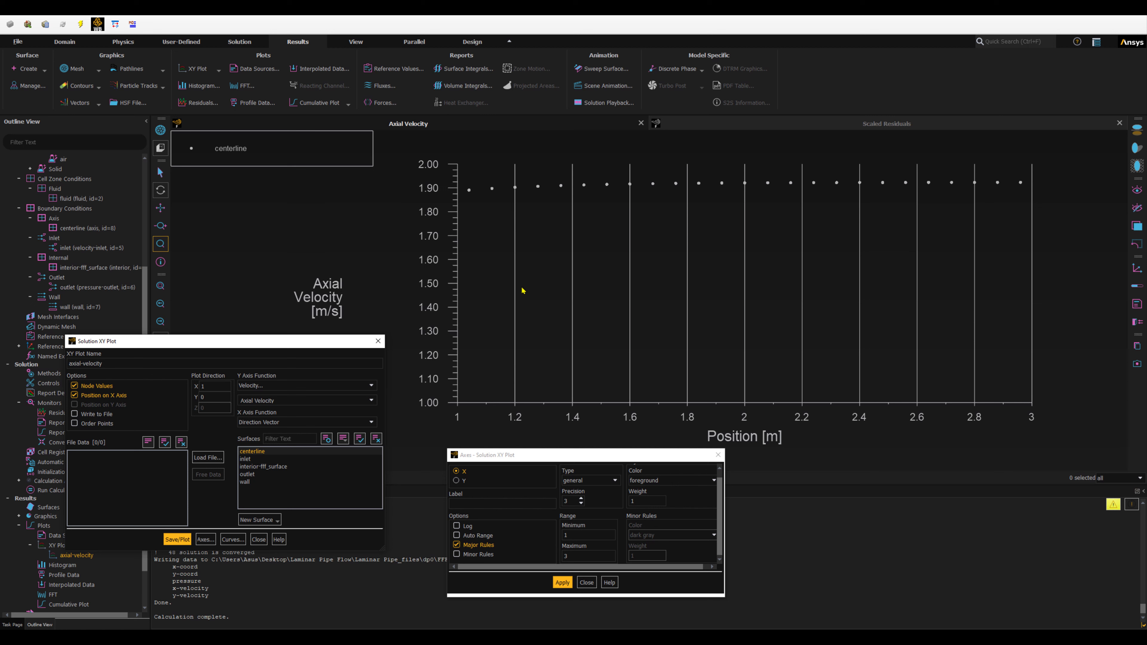
left_click(456, 480)
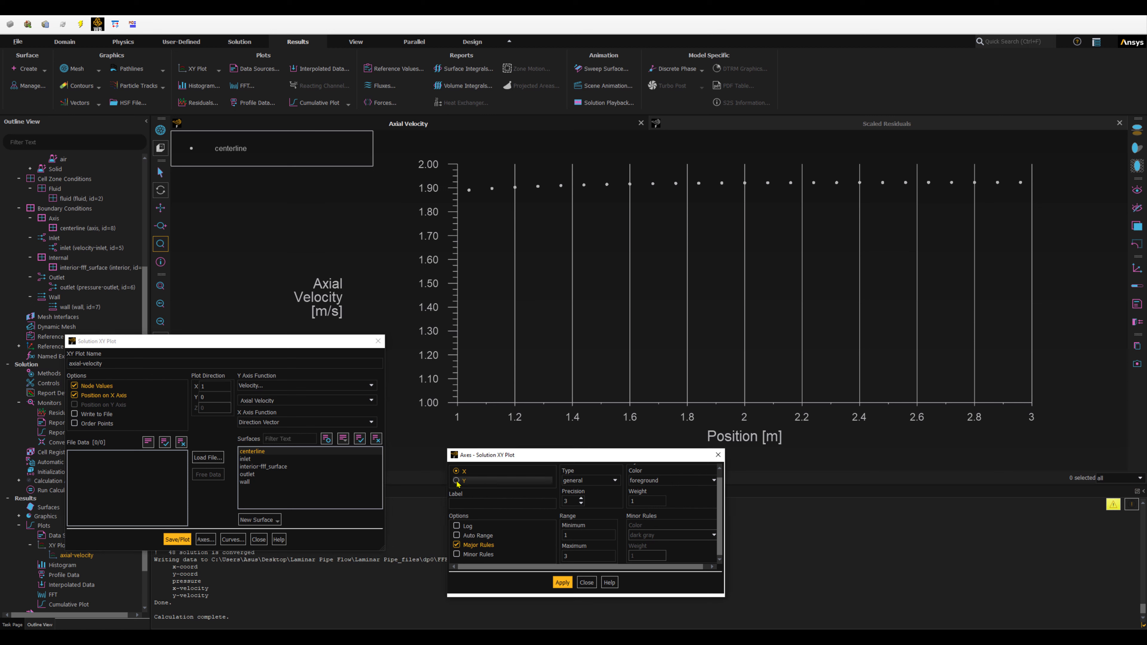
left_click(456, 551)
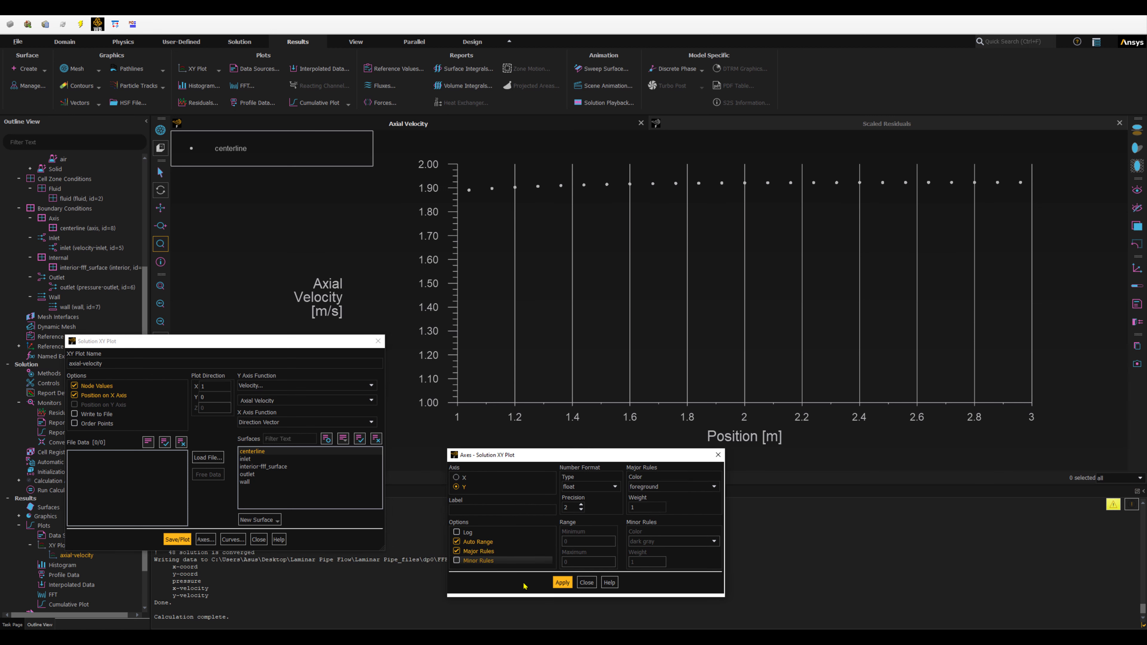
left_click(562, 582)
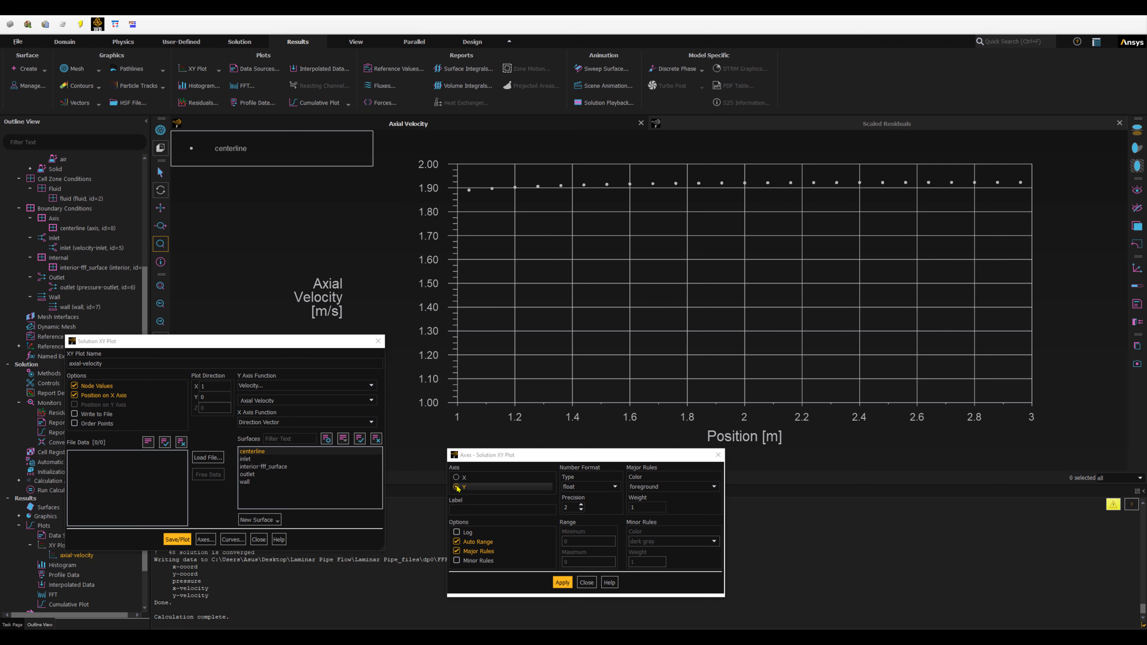
Disable auto range on the Y axis, set its range from 1.8 to 2, and redraw the plot.
left_click(474, 543)
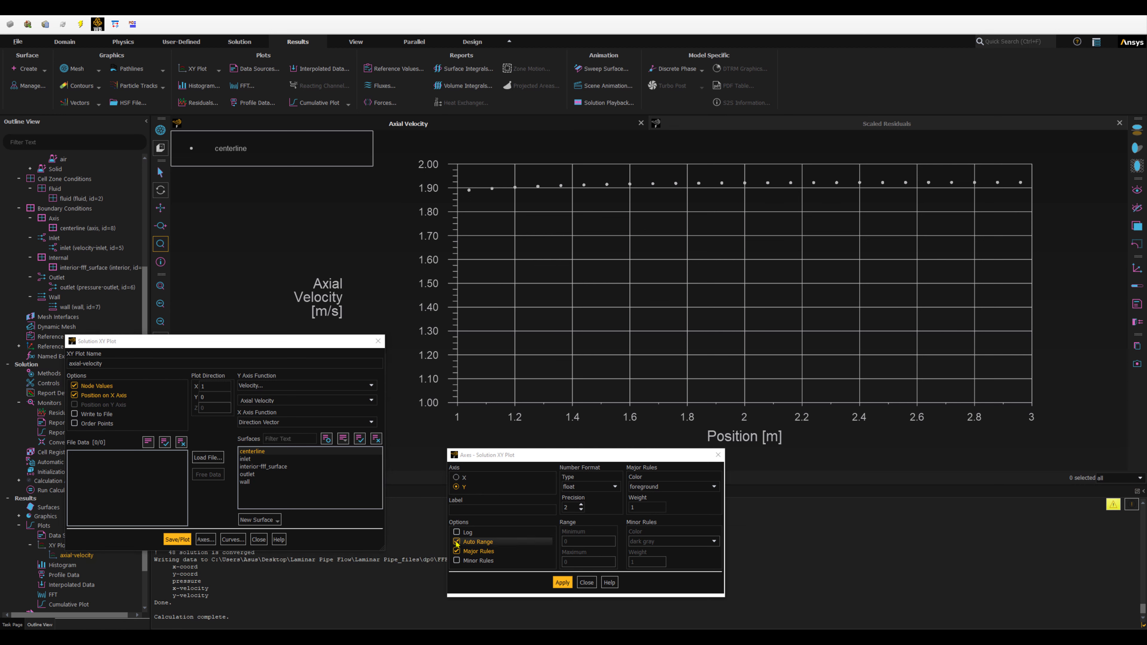
left_click(588, 541)
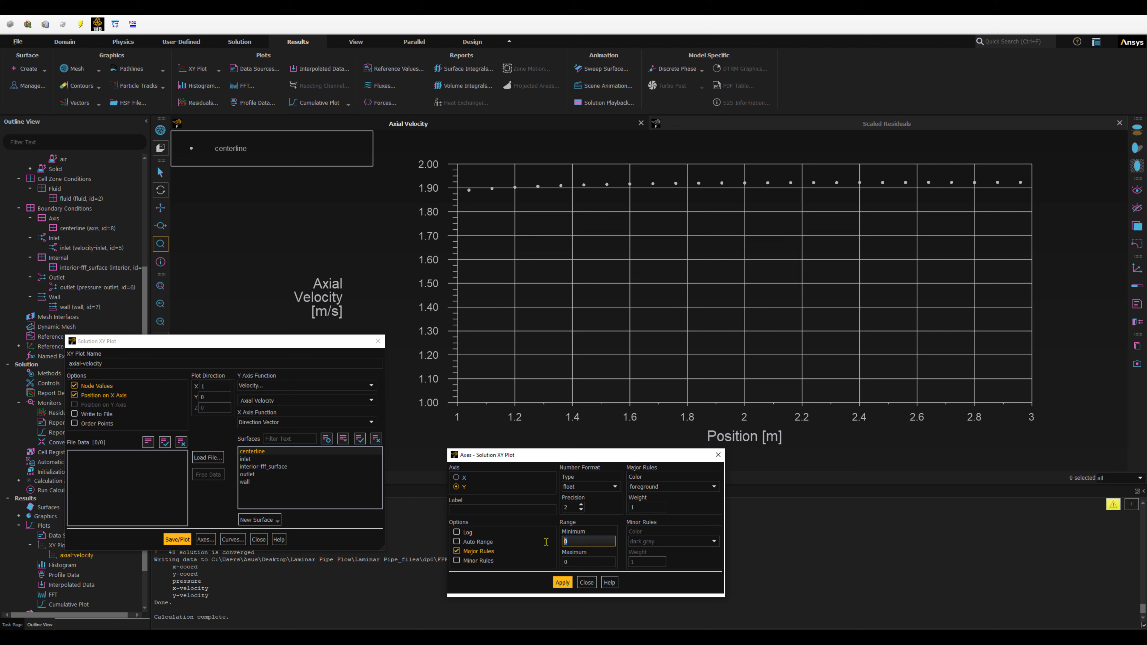
type("1.8")
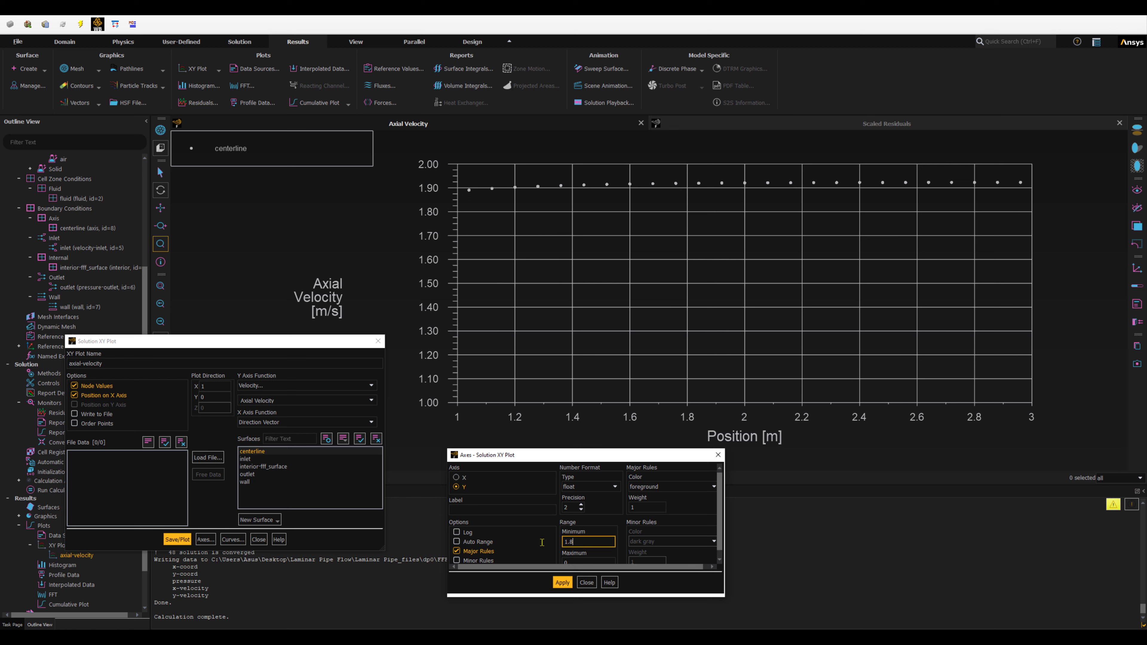
left_click(569, 561)
left_click(562, 583)
left_click(180, 539)
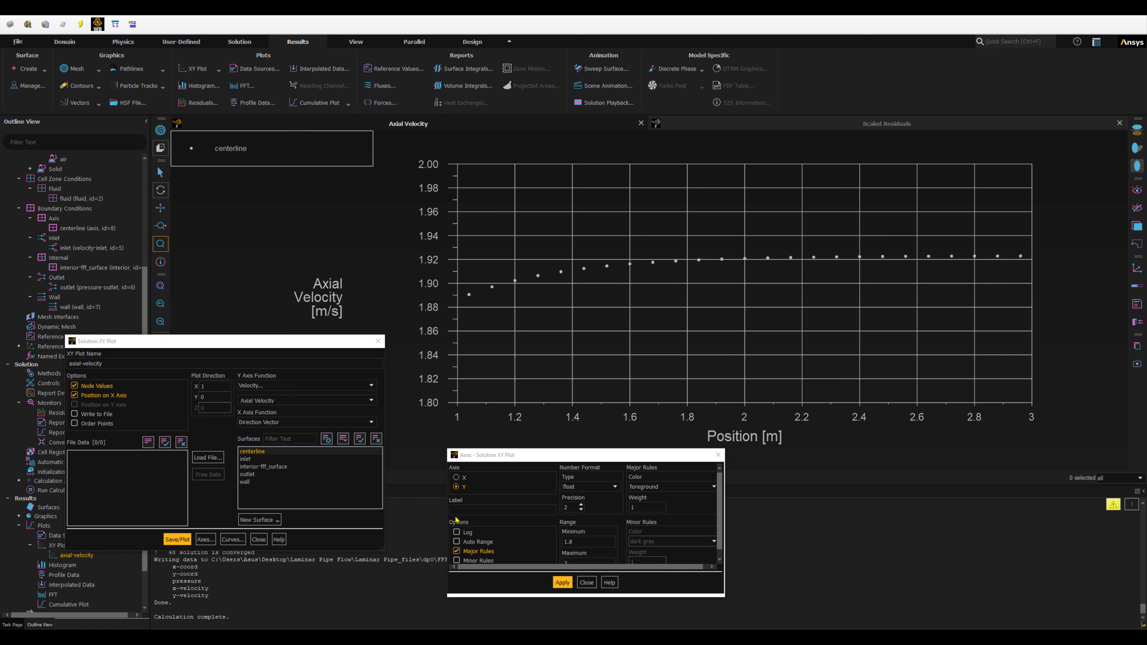
Enable minor rules for both the Y and X axes, redraw the plot, and close the axes and plot settings.
left_click(457, 560)
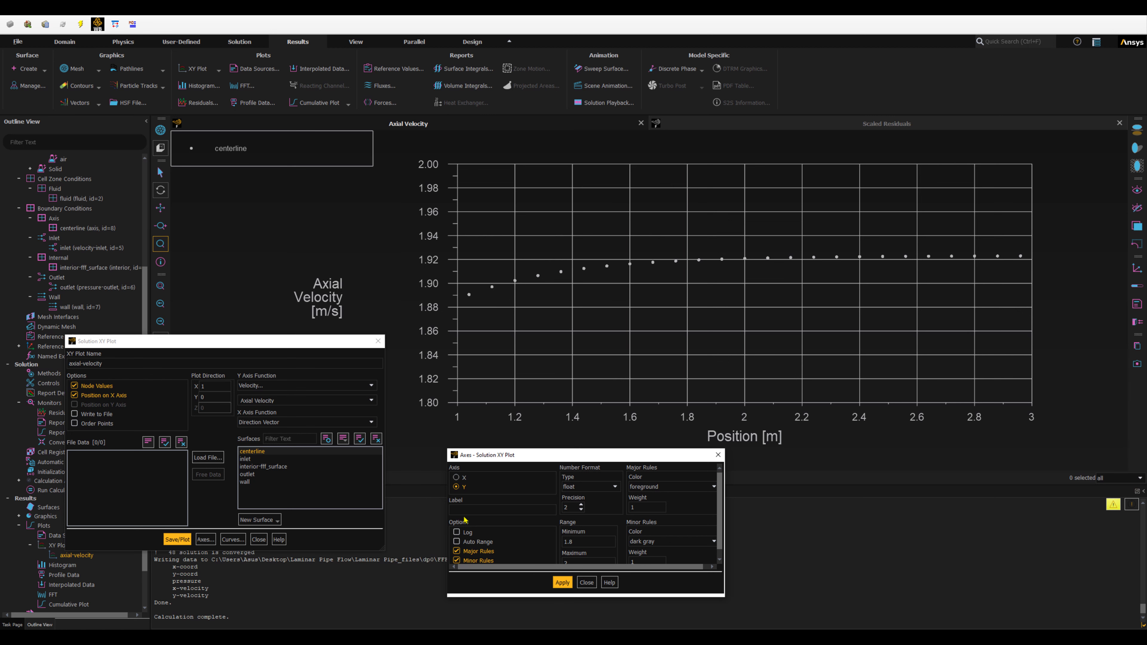
left_click(456, 477)
left_click(456, 561)
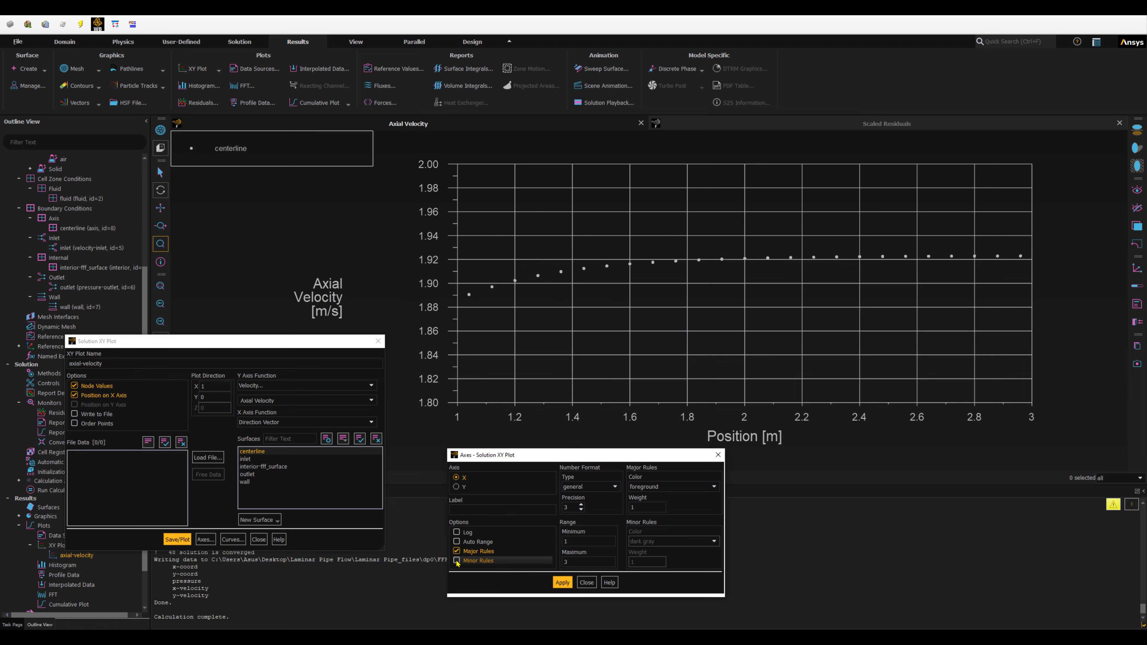
left_click(563, 583)
left_click(177, 539)
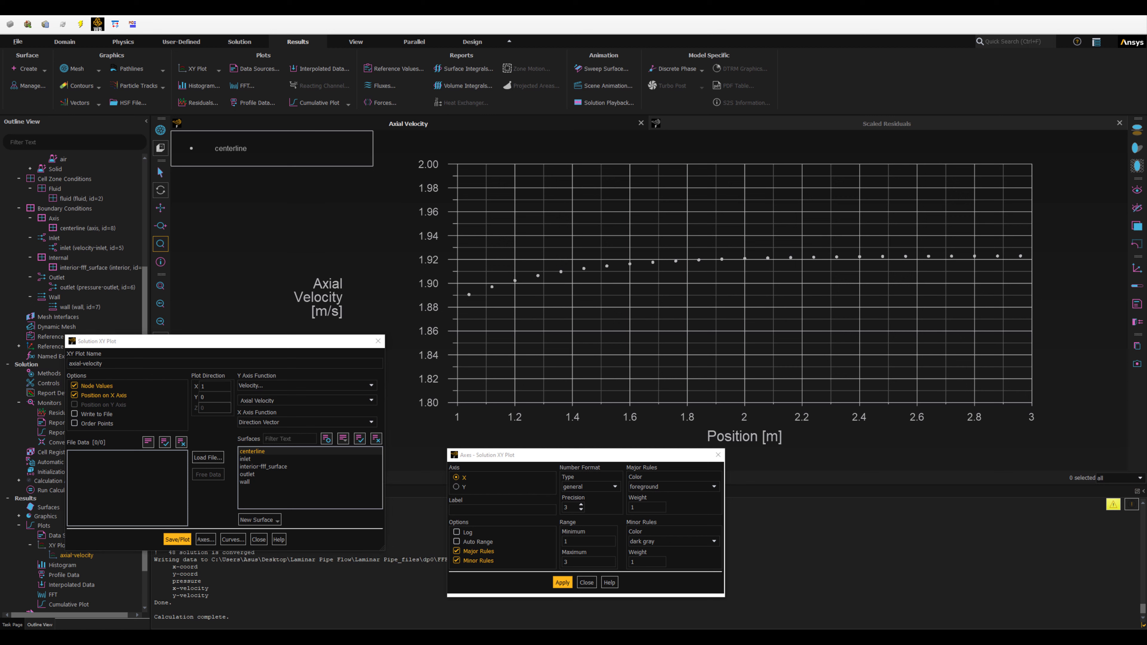
left_click(586, 582)
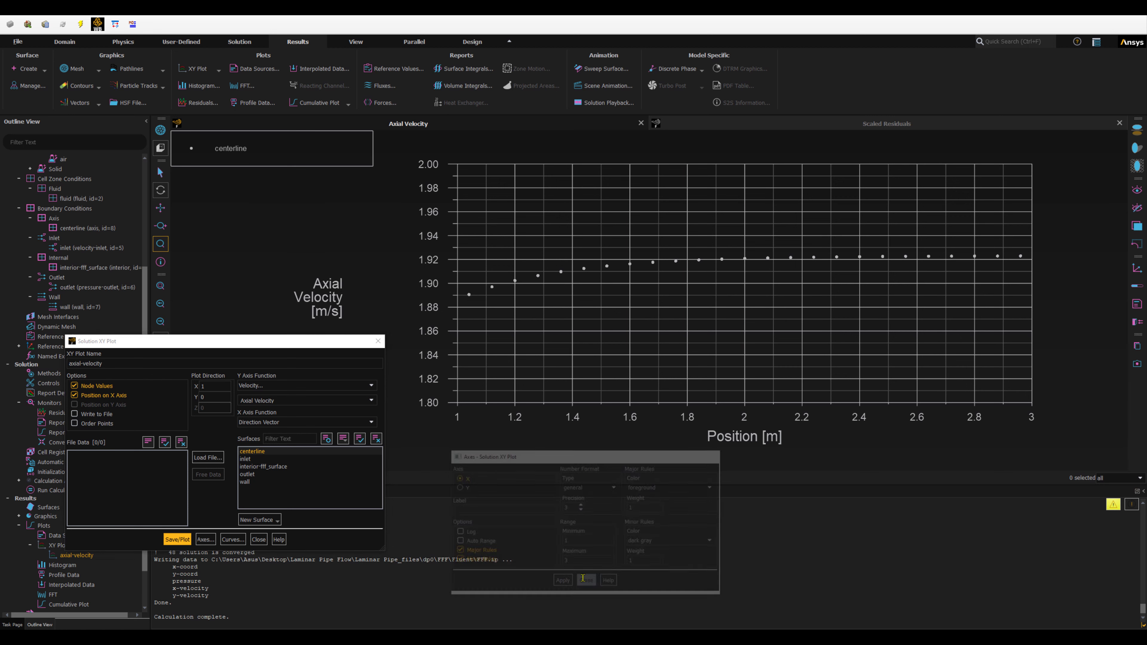
left_click(258, 539)
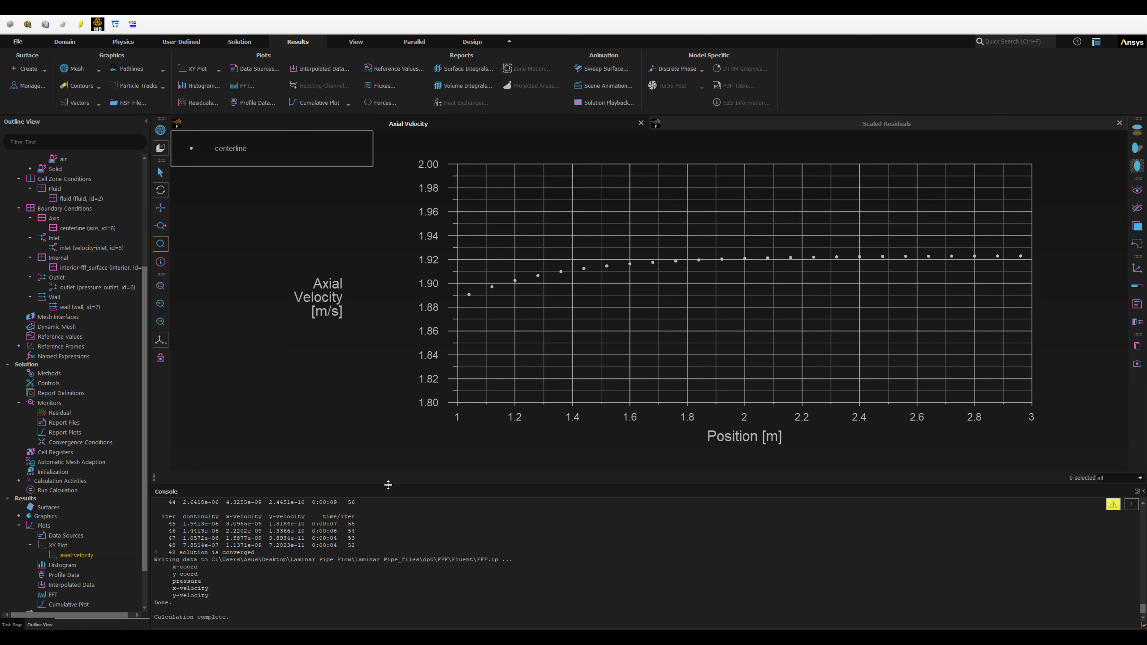
Enlarge the plot area and configure the picture export with 4K (3840x2160) resolution instead of window resolution and no white background.
left_click_drag(388, 485, 404, 580)
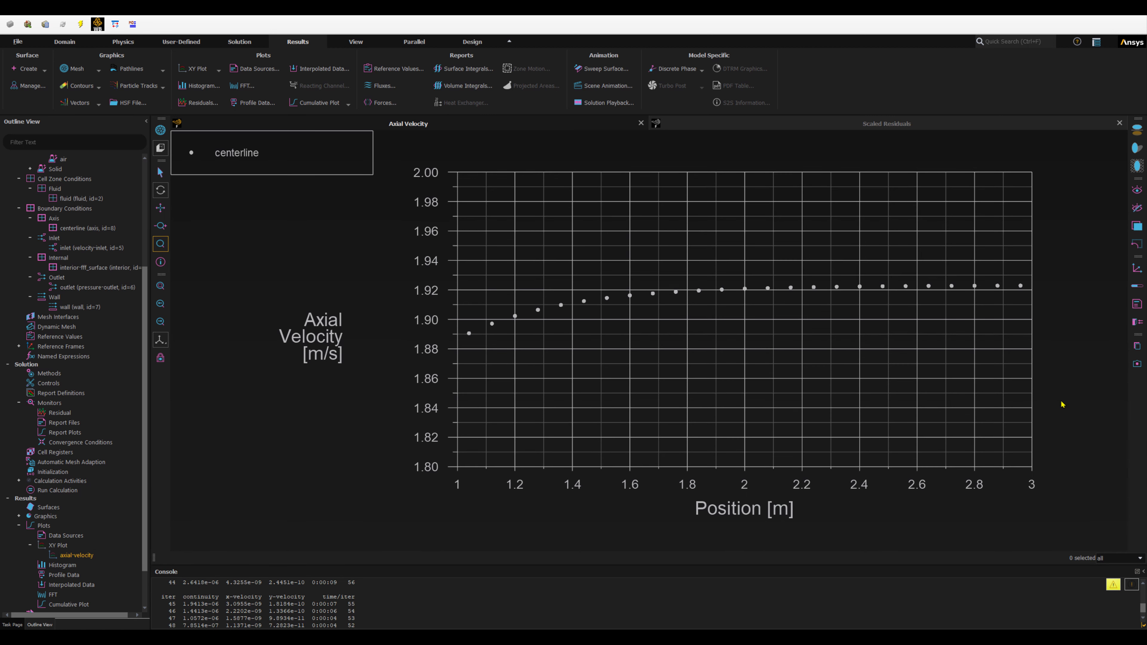
left_click(1136, 367)
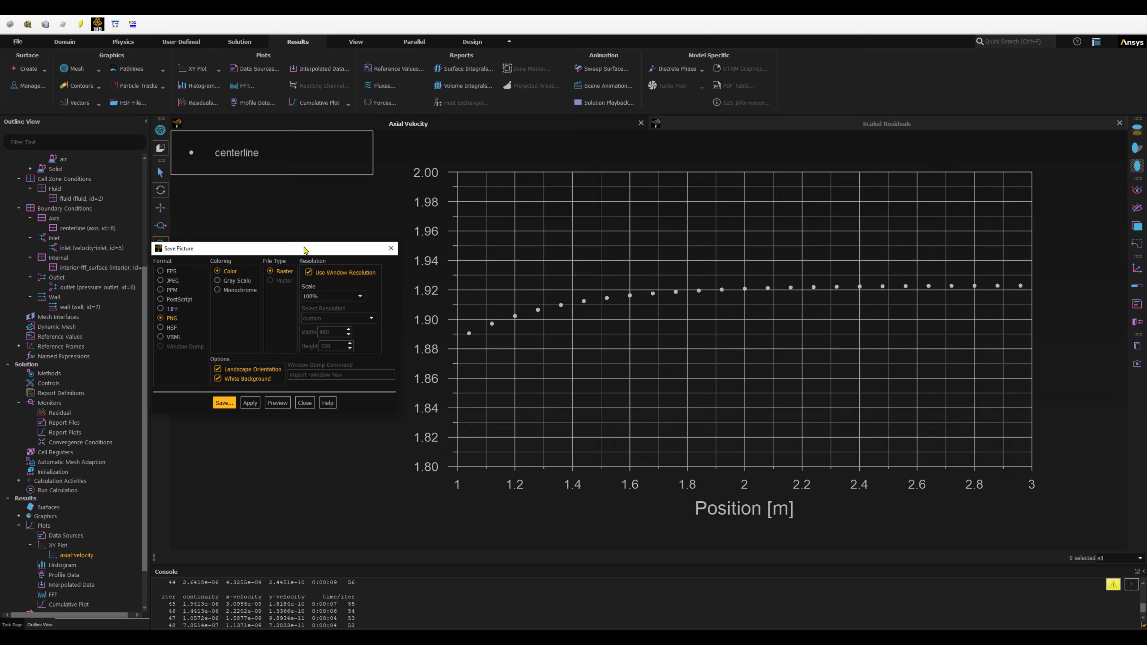
mouse_move(307, 248)
left_mouse_down()
mouse_move(285, 231)
mouse_move(300, 236)
left_mouse_up()
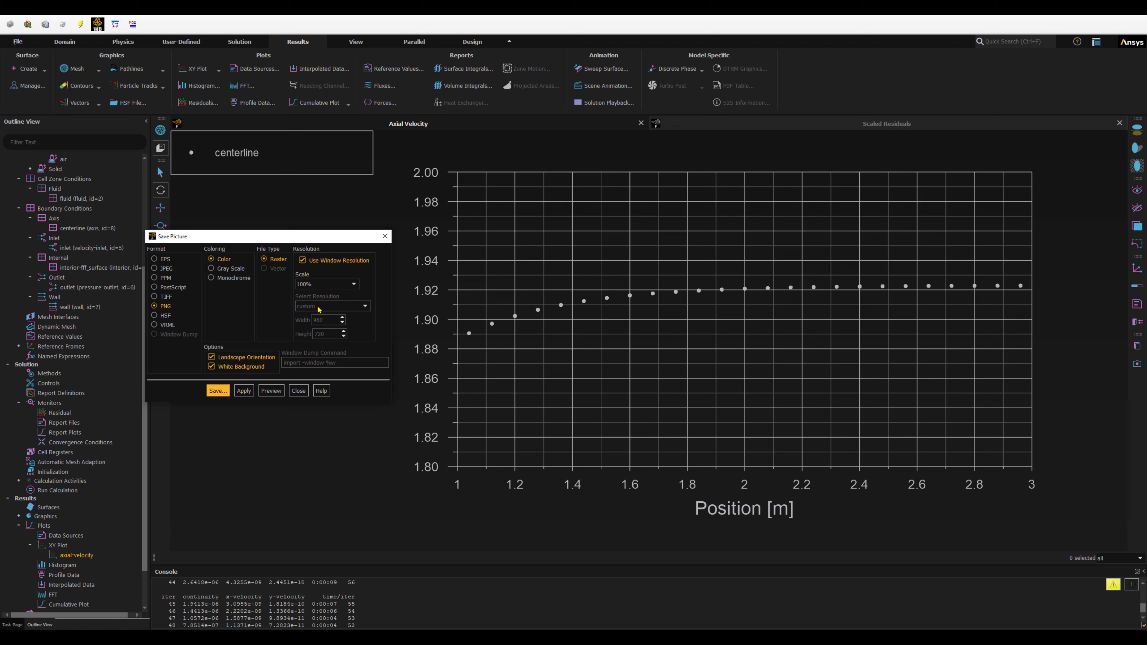
left_click(302, 260)
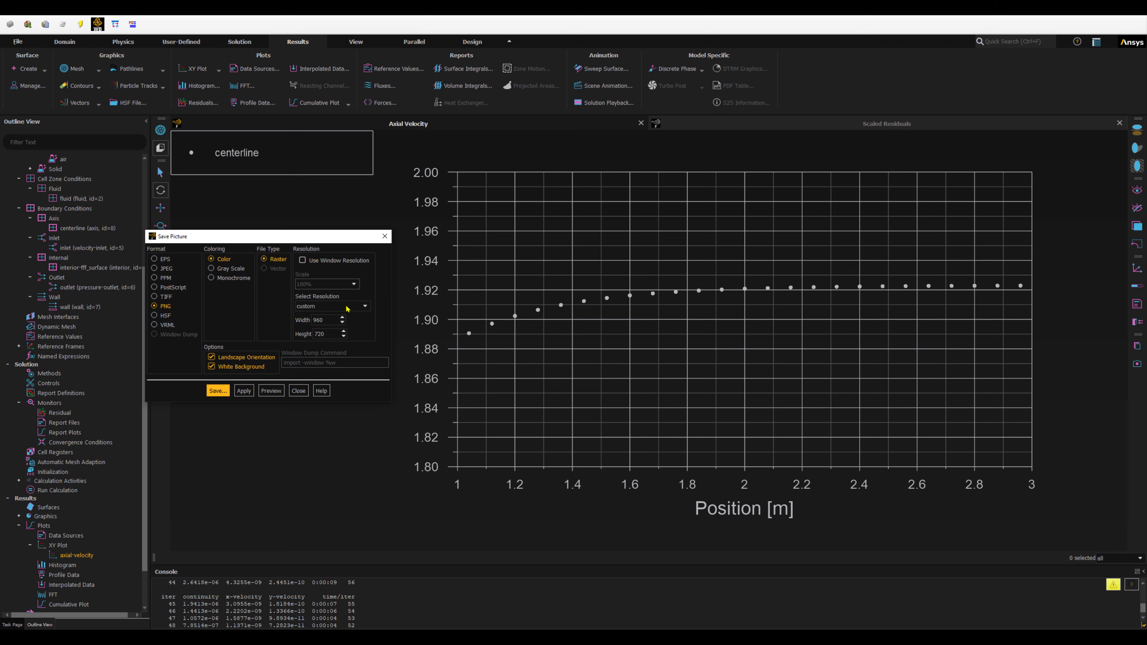
left_click(365, 306)
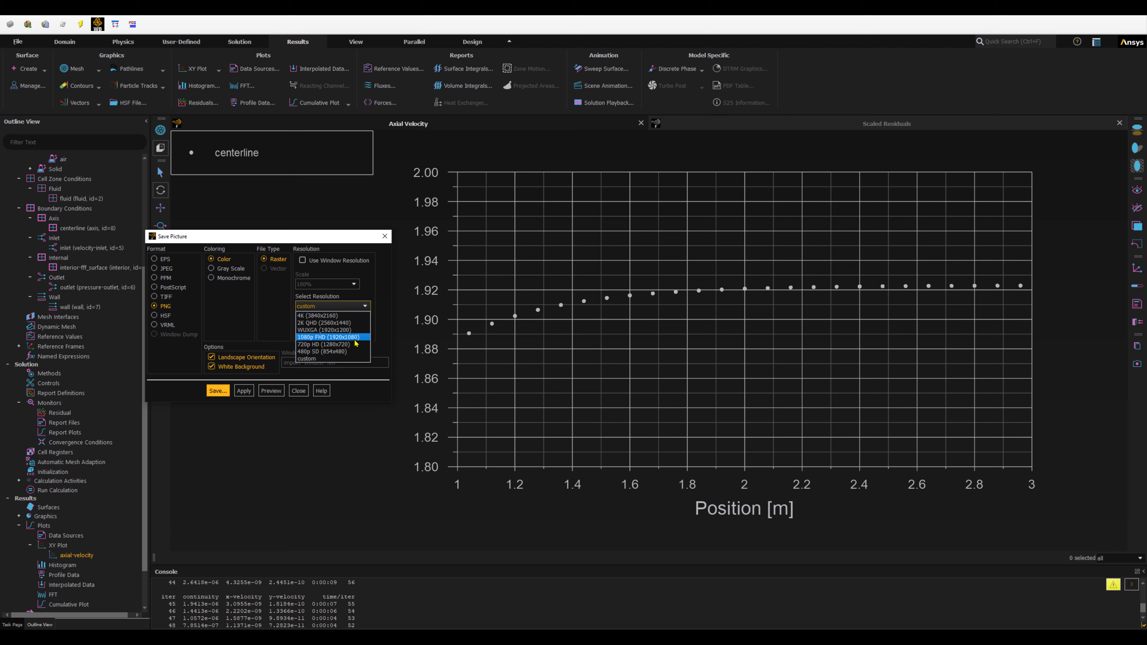
left_click(308, 317)
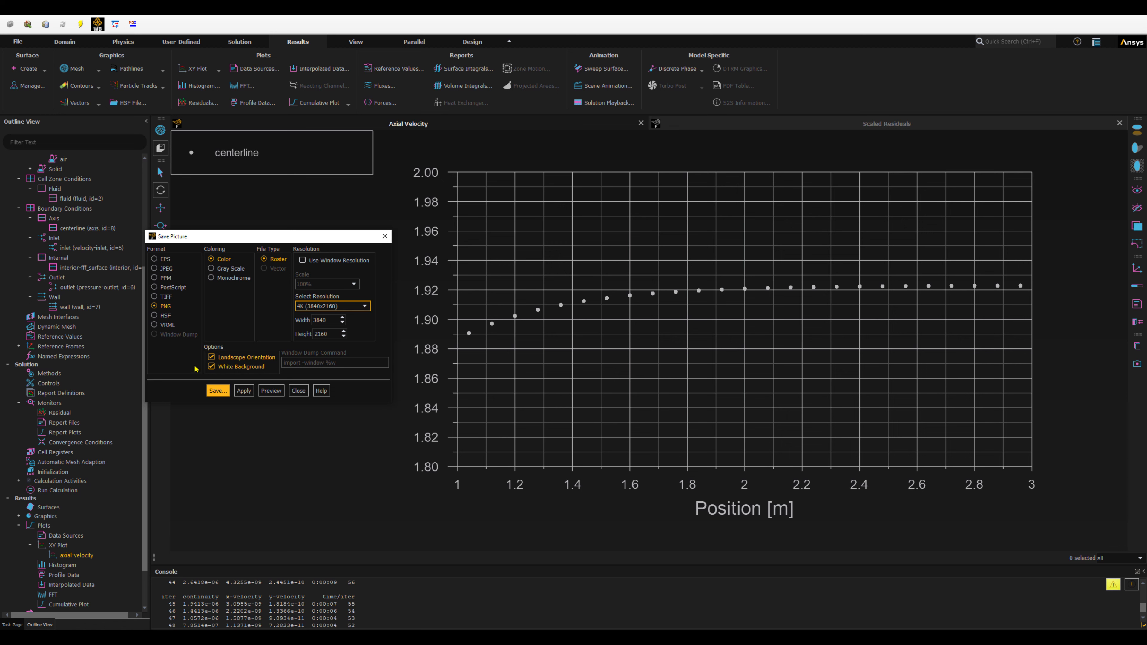
left_click(212, 369)
Save the axial velocity plot picture as a PNG file named "xy plot" in the MECH folder.
left_click(218, 391)
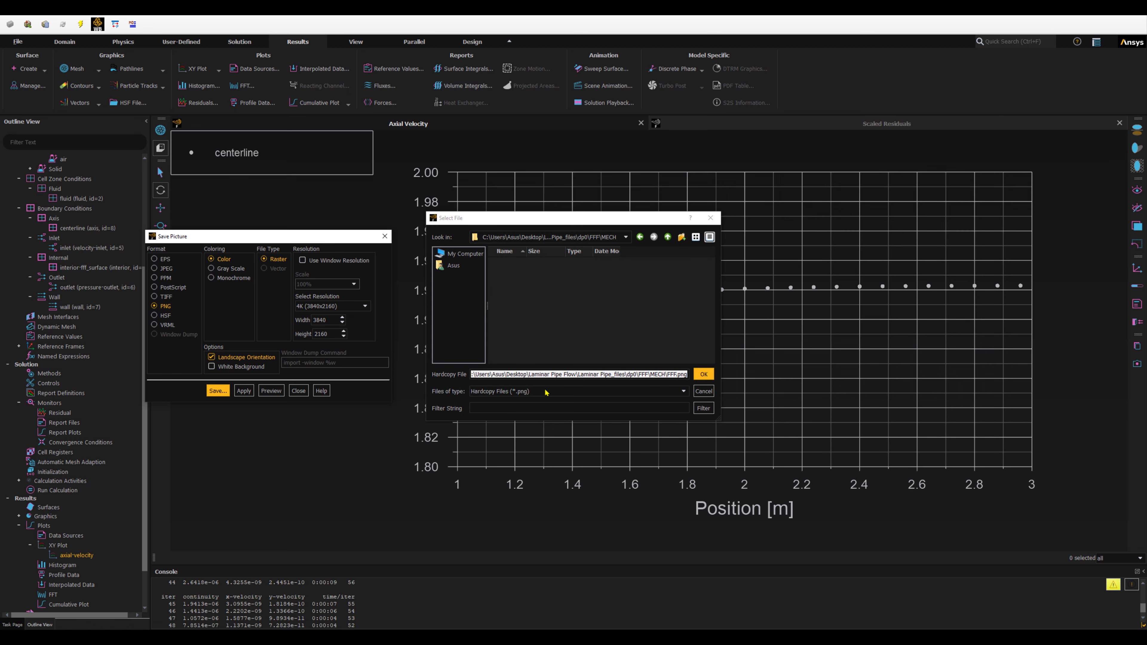
left_click(534, 392)
left_click(527, 376)
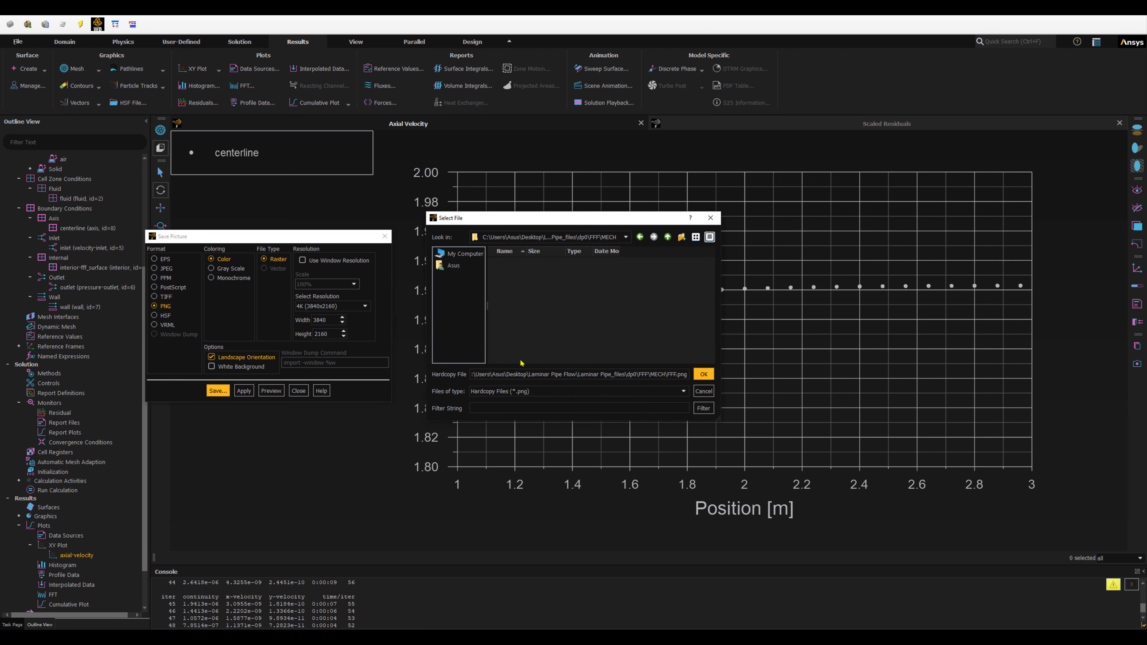
left_click(508, 376)
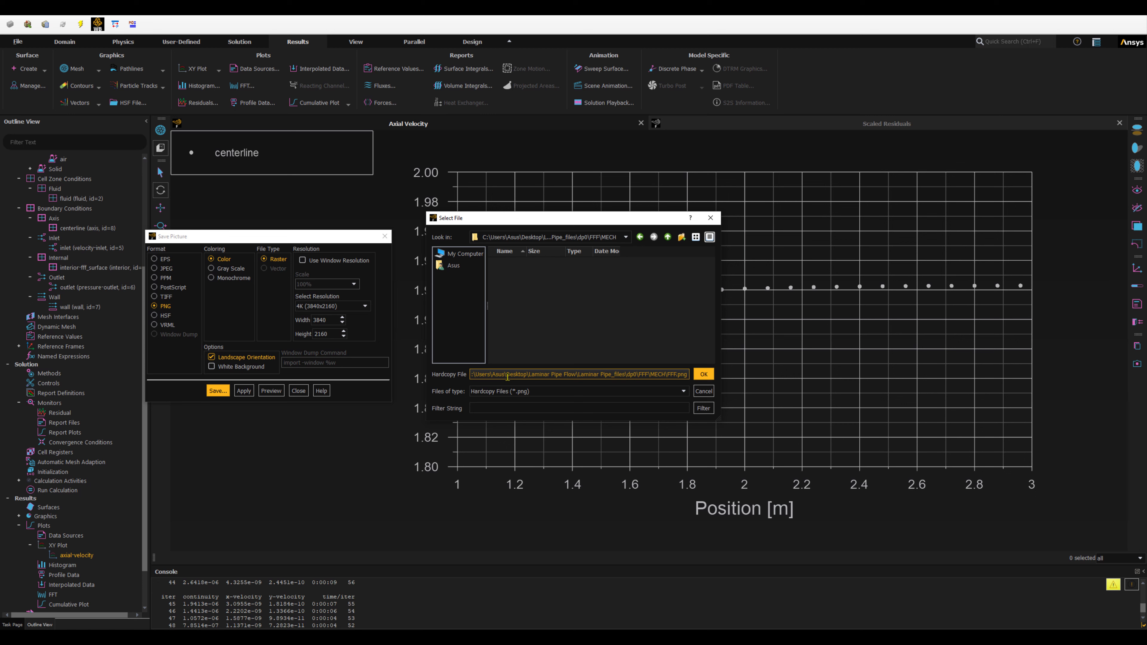
triple_click(507, 375)
type("xy plot")
key("Return")
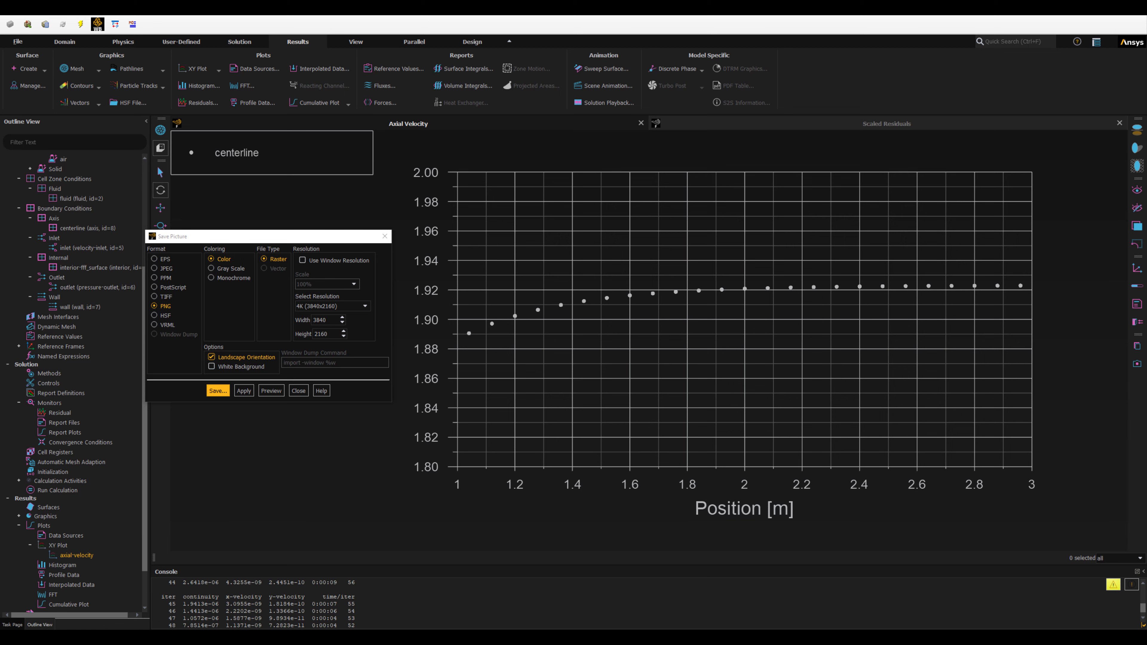
Switch to File Explorer, view the saved "xy plot" picture full screen, and close the viewer, the folder and the picture export settings.
left_click_drag(1, 210, 551, 212)
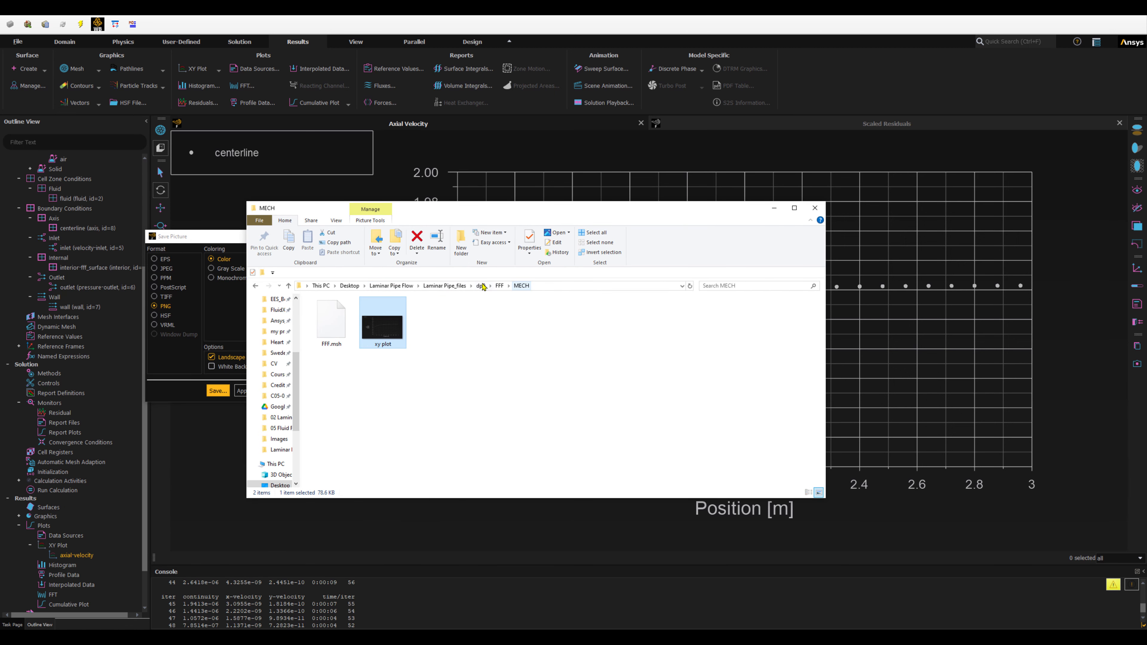
left_click(443, 288)
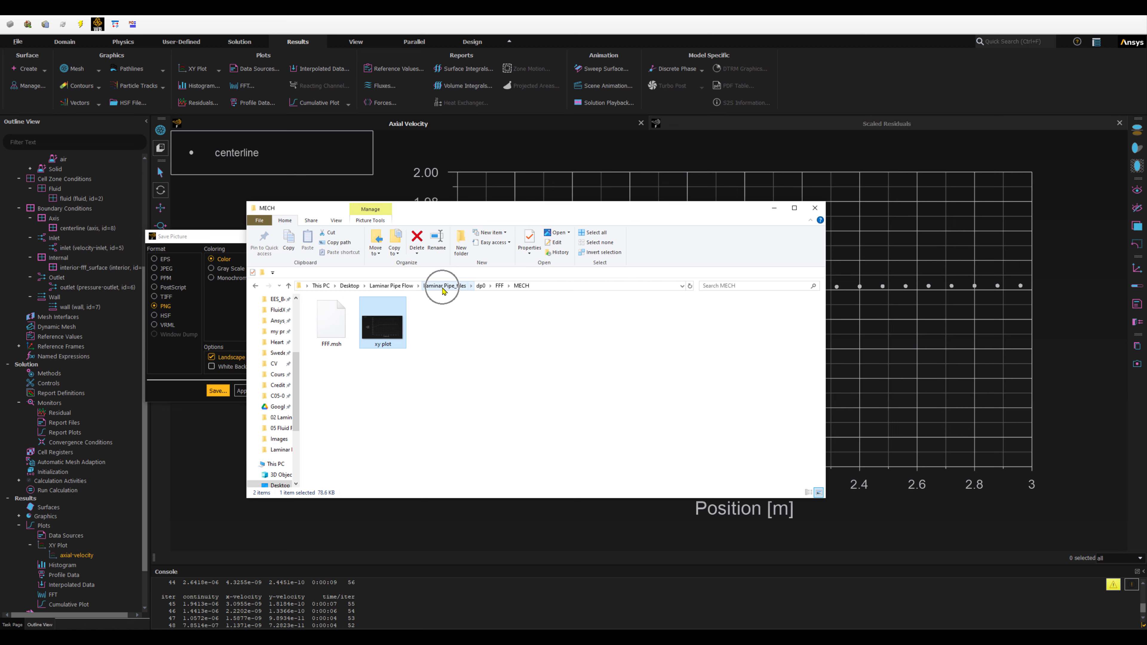
left_click(500, 288)
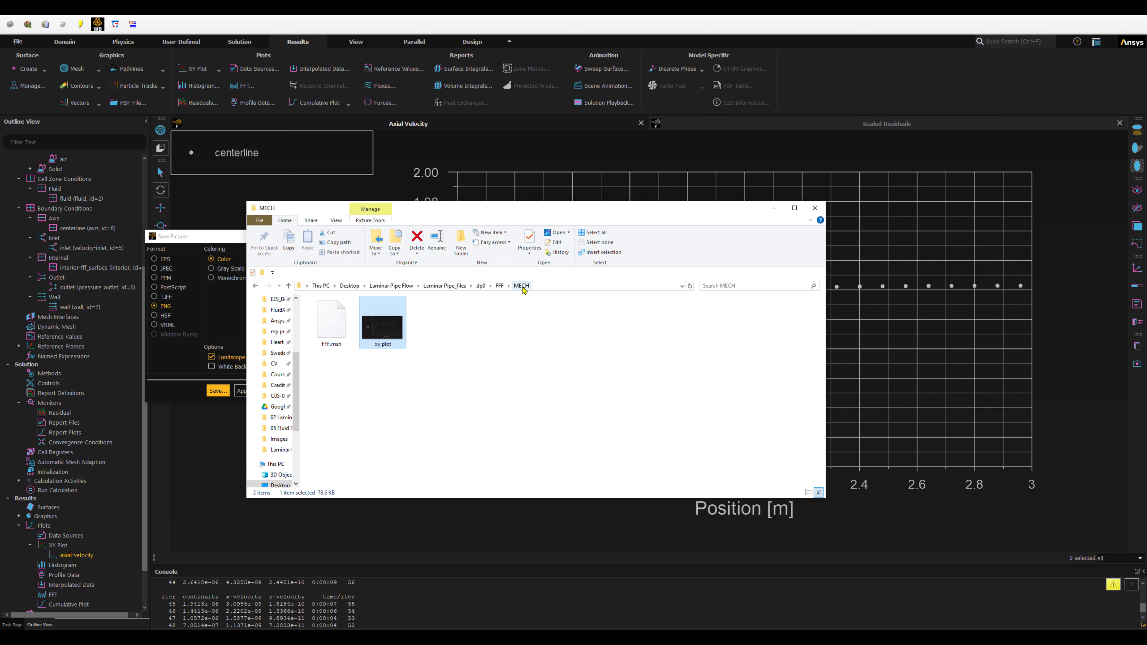
left_click(408, 356)
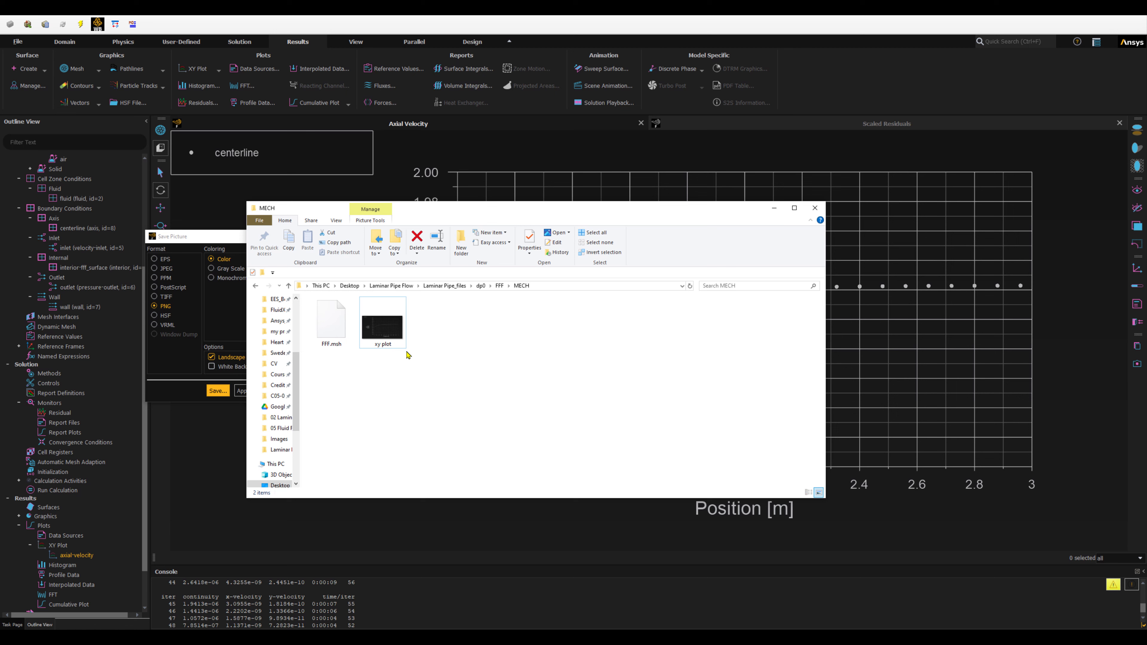
left_click(385, 333)
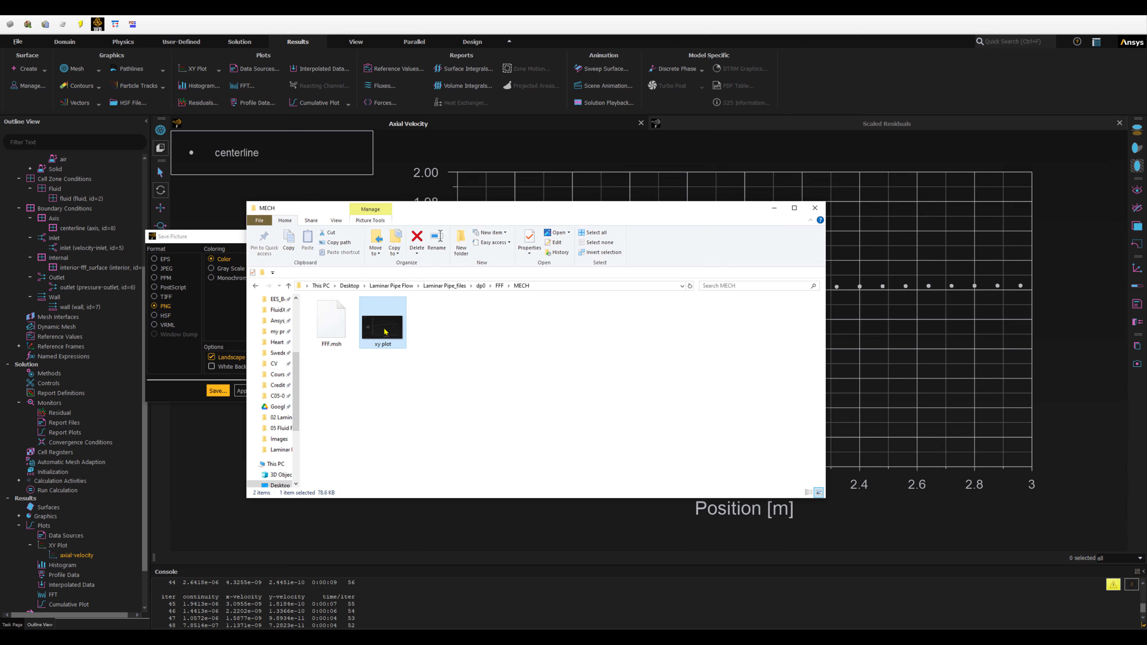
double_click(386, 332)
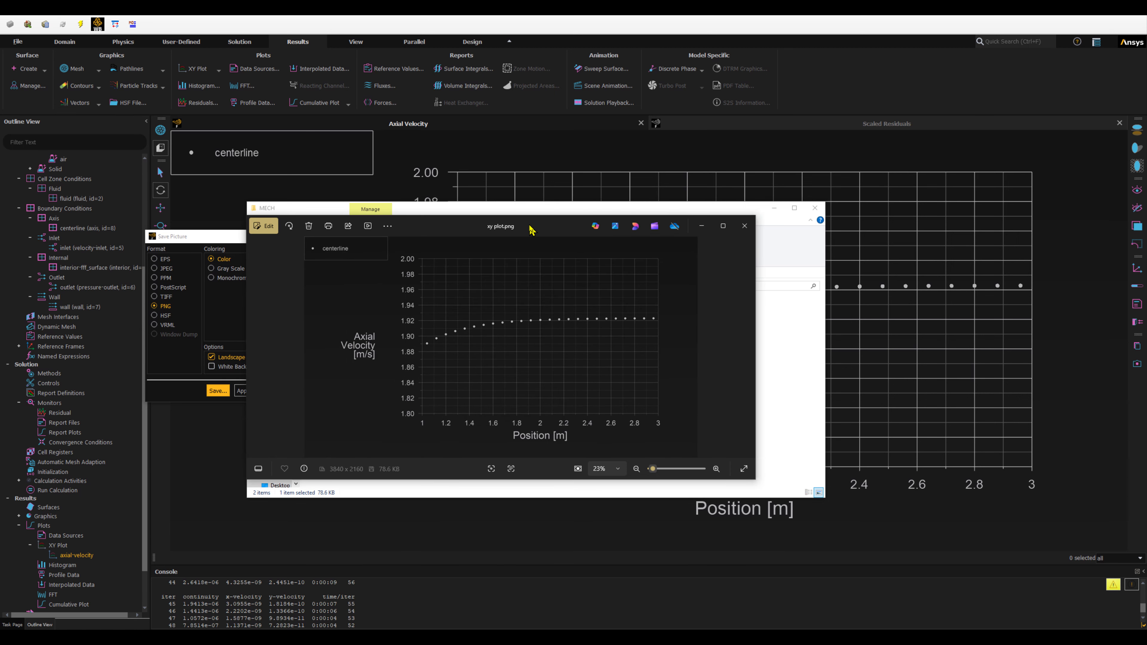
double_click(533, 229)
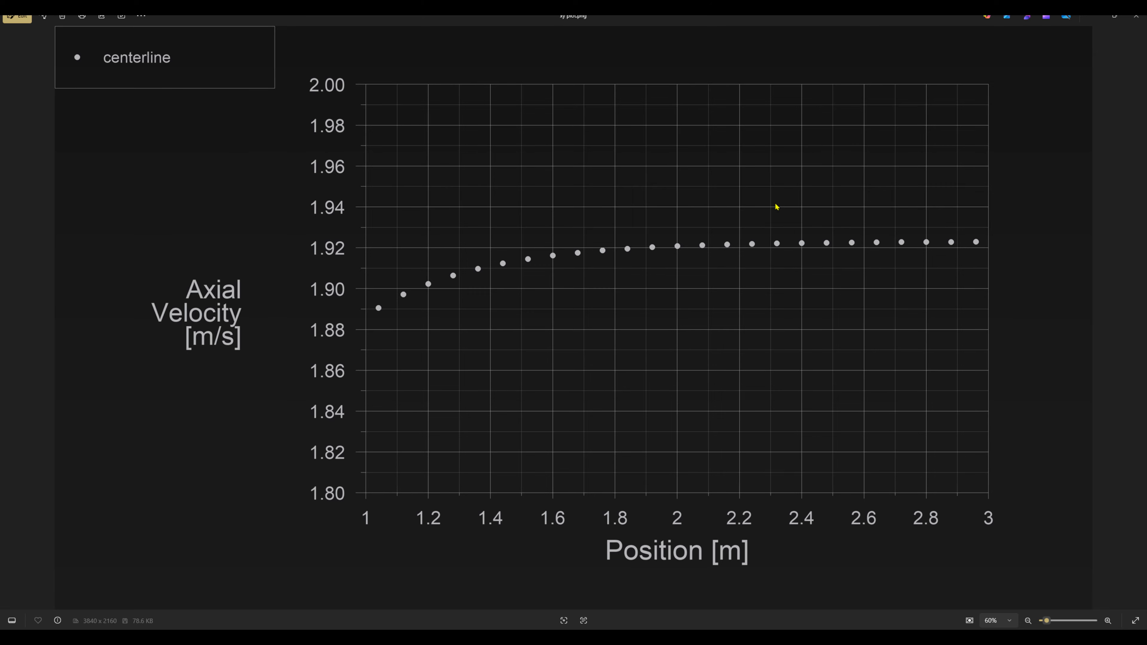
left_click(1137, 16)
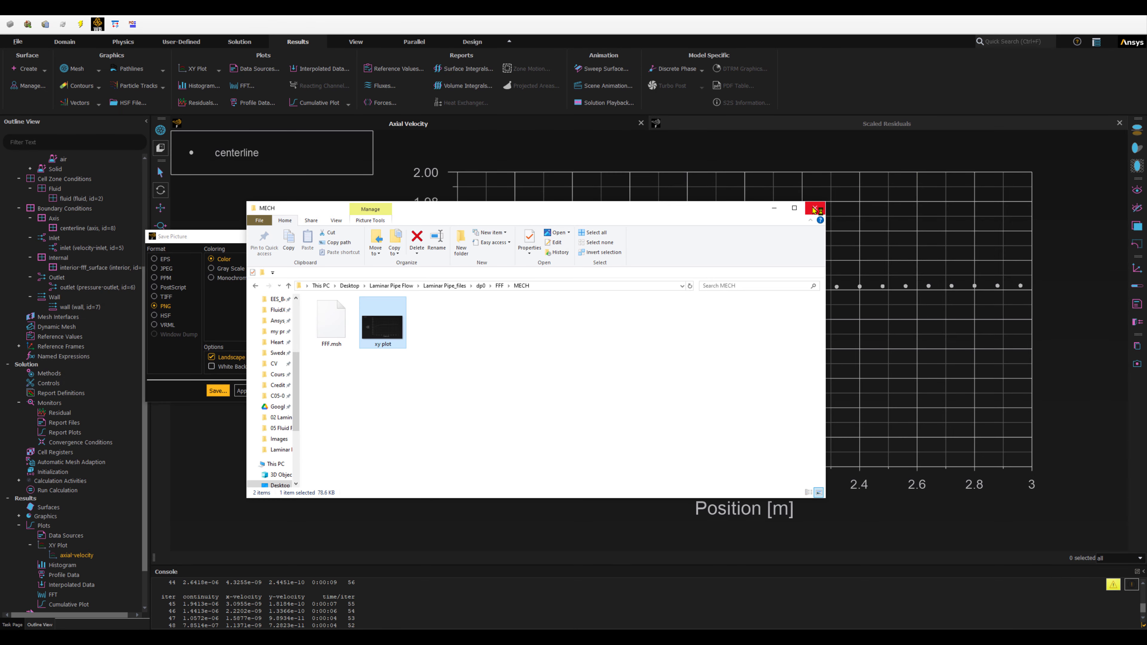
left_click(815, 209)
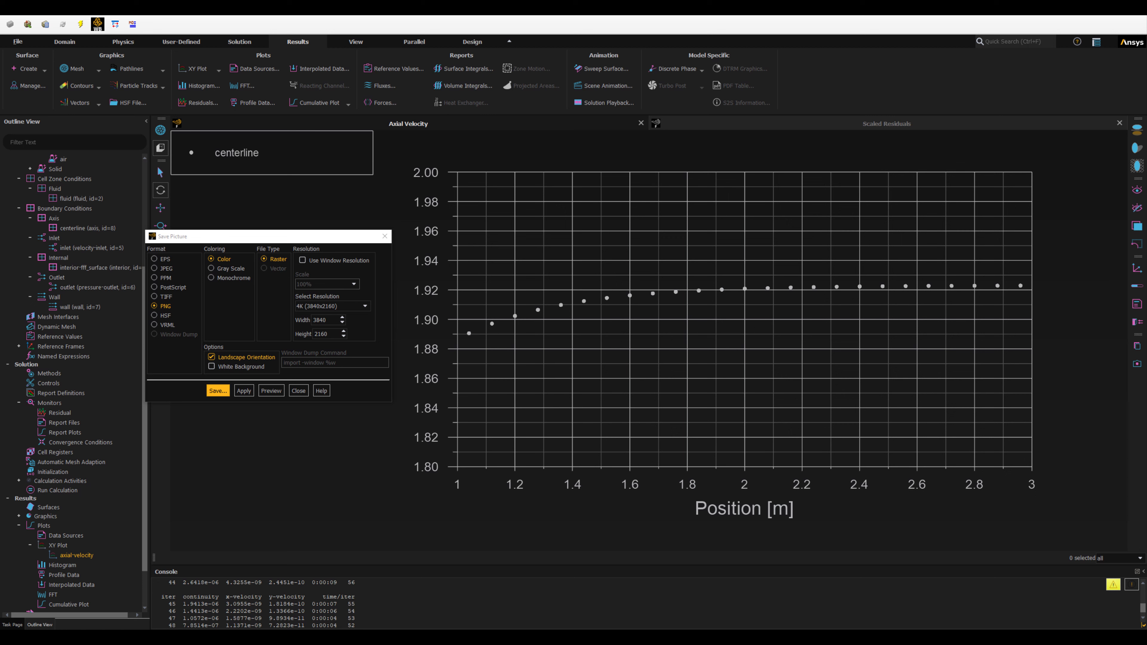
left_click(299, 391)
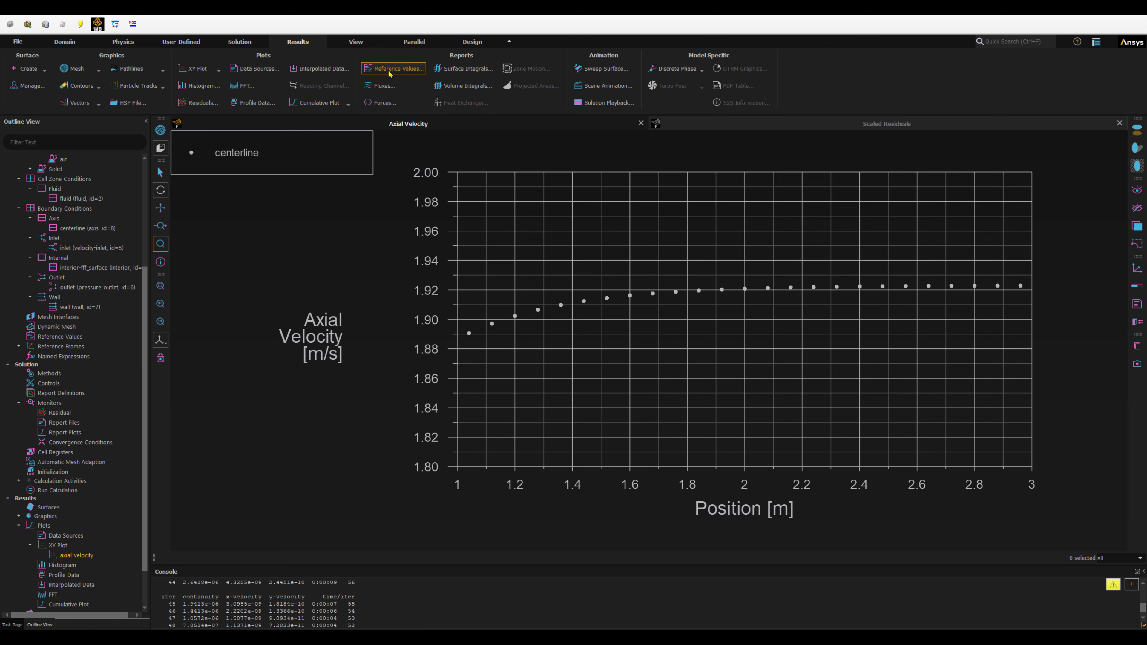
Compute the reference values from the inlet, check the density and velocity entries, and return to the outline view.
left_click(400, 69)
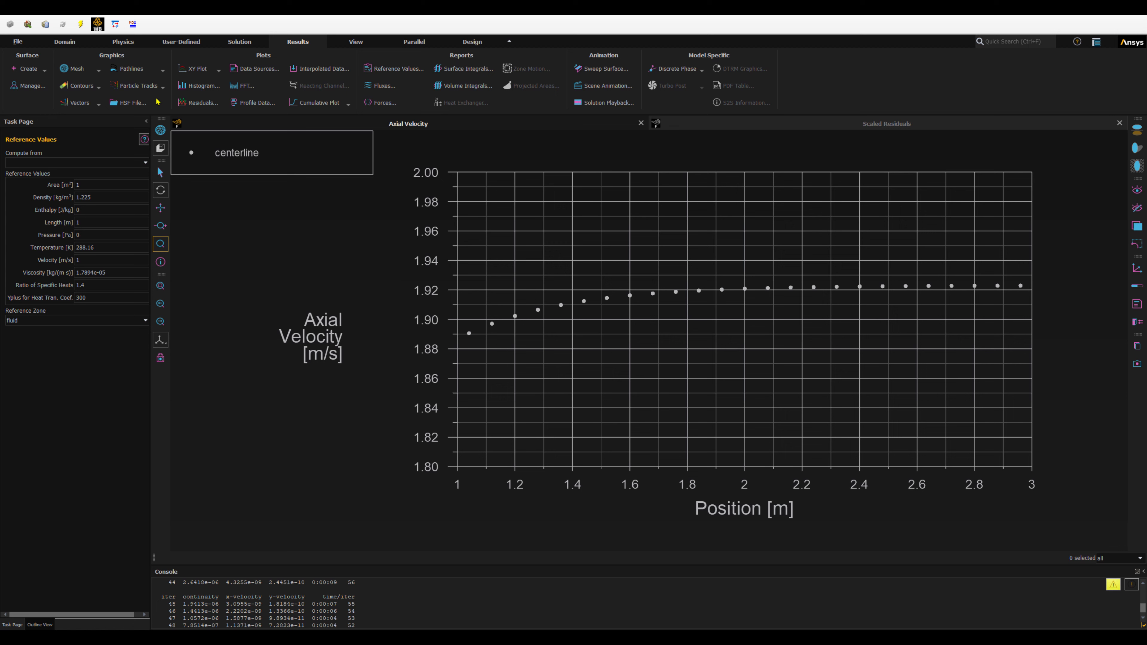
left_click(145, 162)
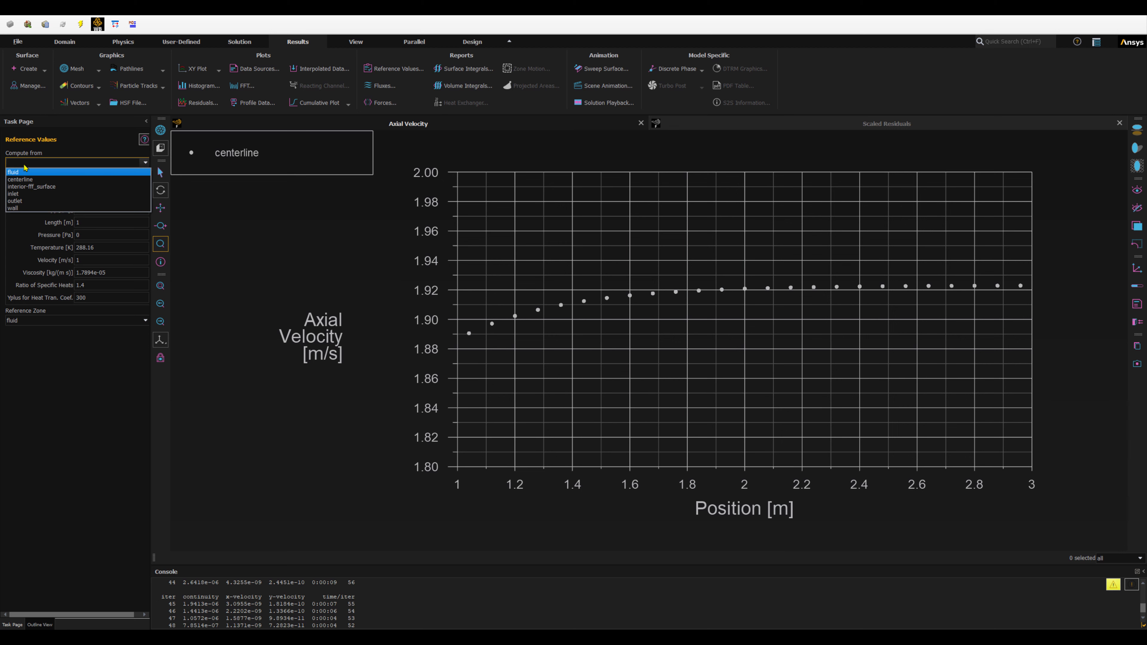
key("Down")
key("Down")
key("Down")
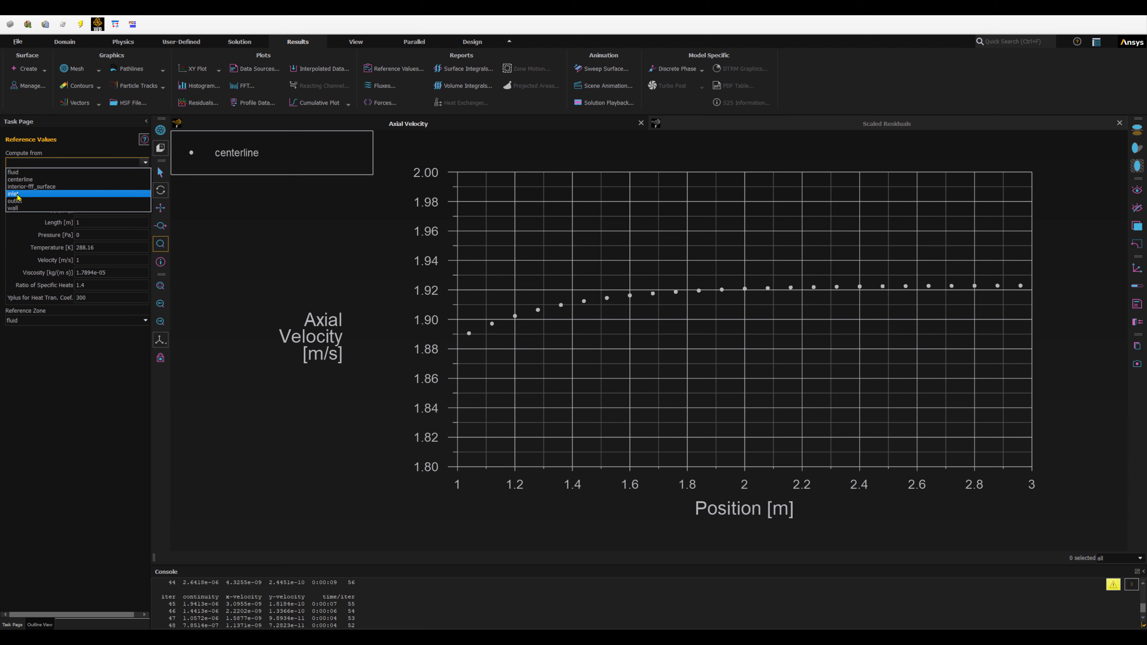
key("Return")
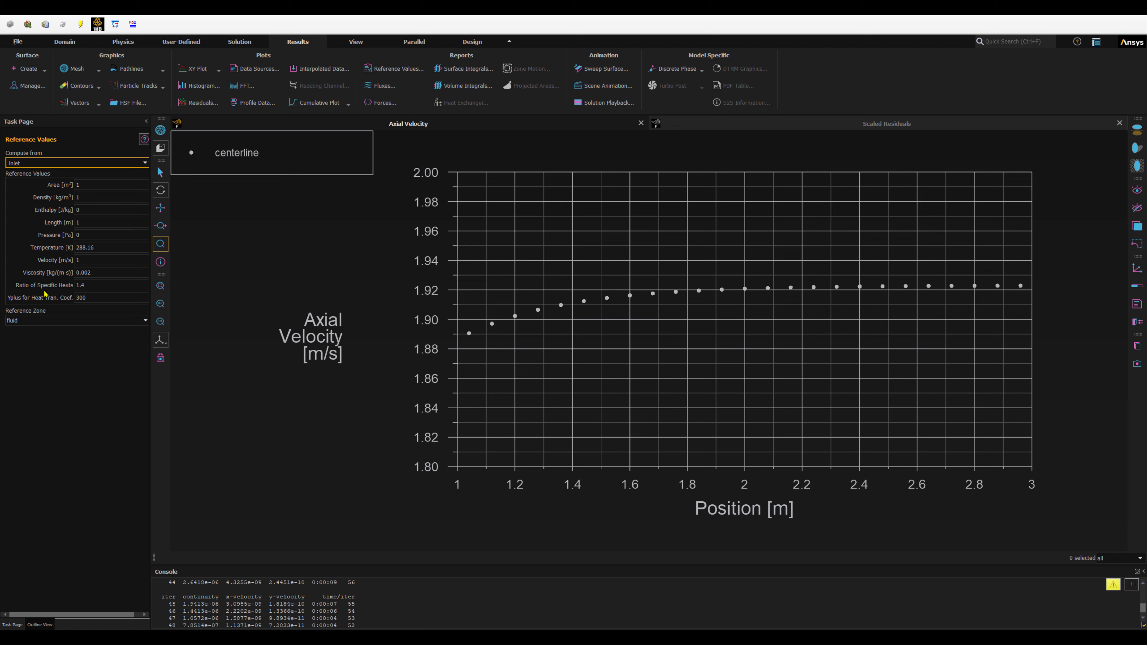
left_click(83, 198)
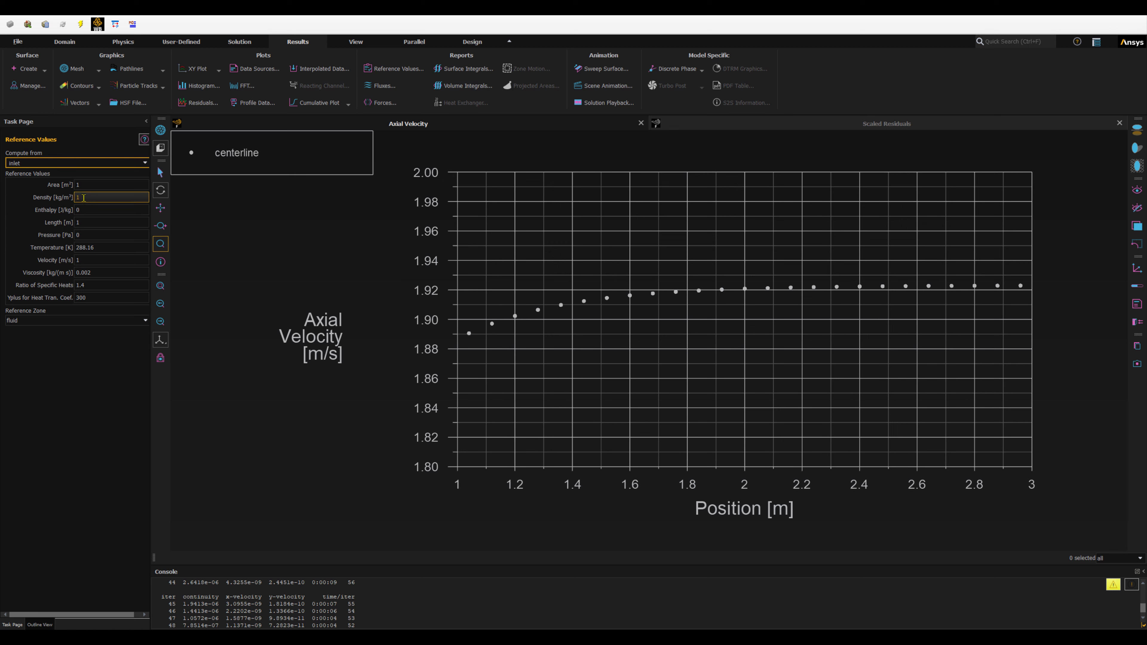
key("ctrl")
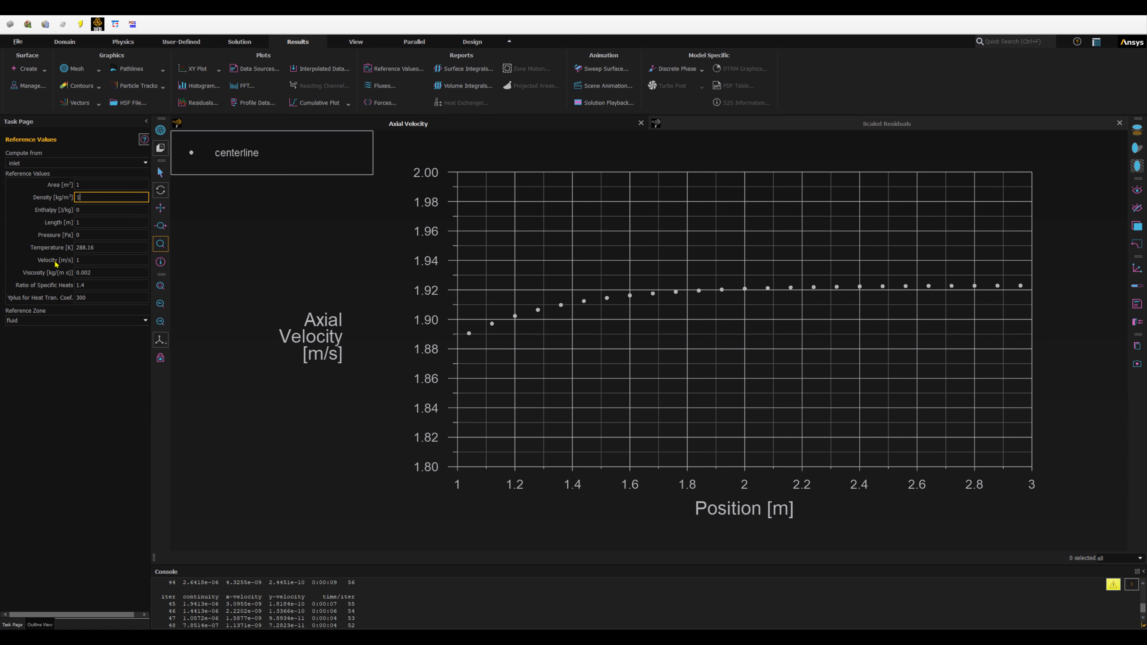
left_click(82, 260)
left_click(39, 624)
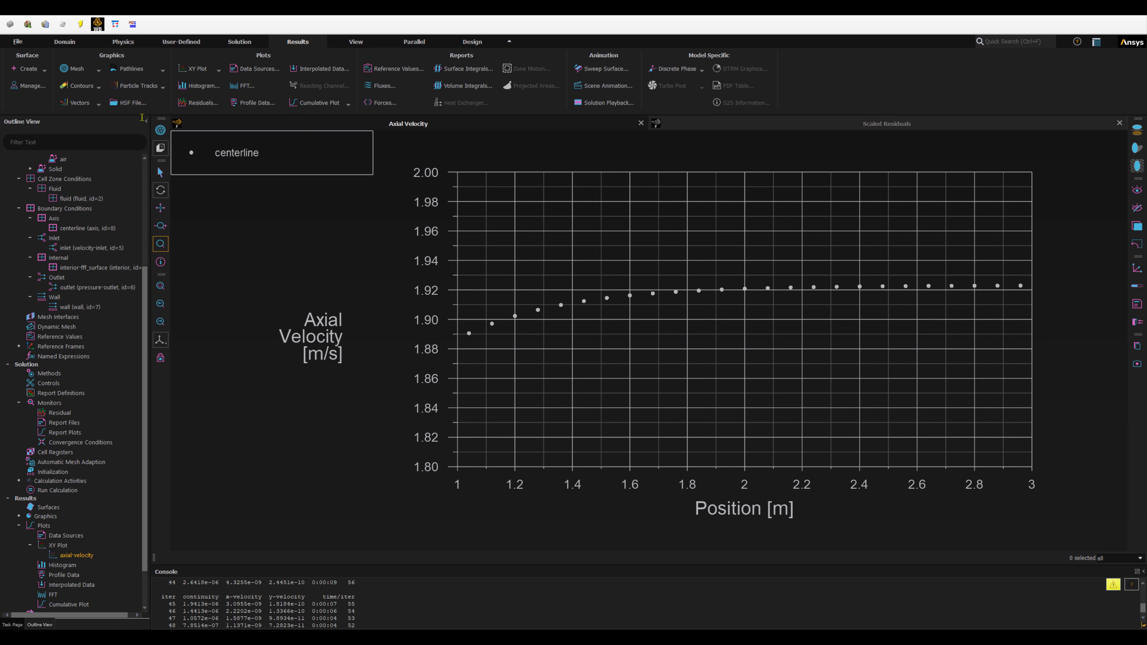
Start a new solution XY plot and name it skin-friction.
left_click(199, 69)
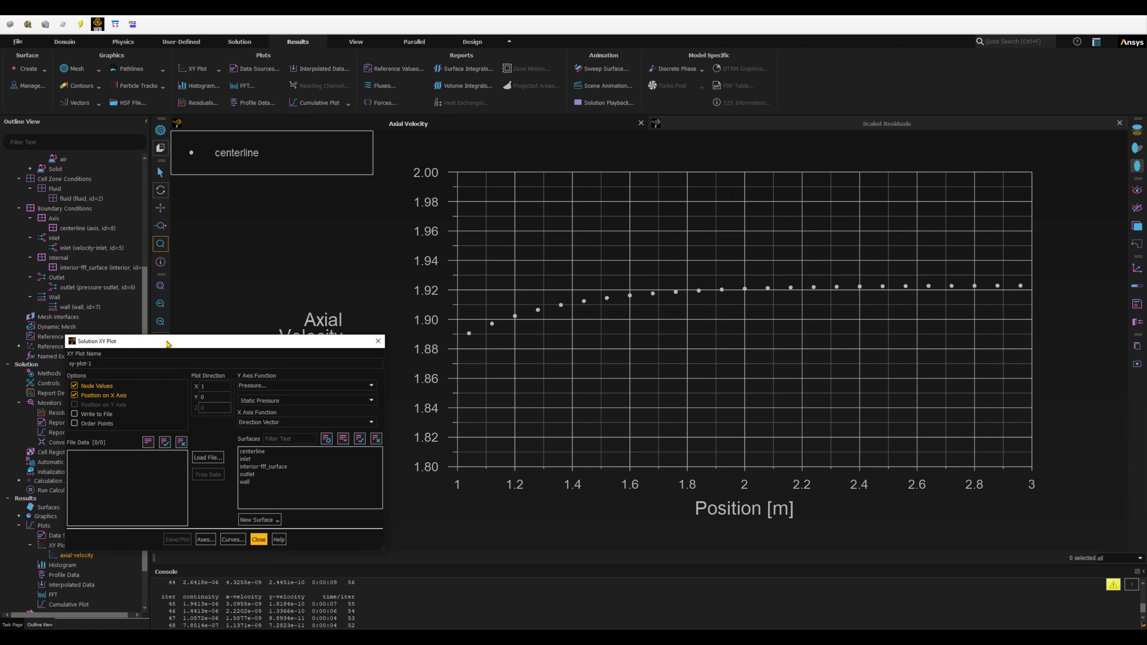
left_click_drag(168, 343, 201, 238)
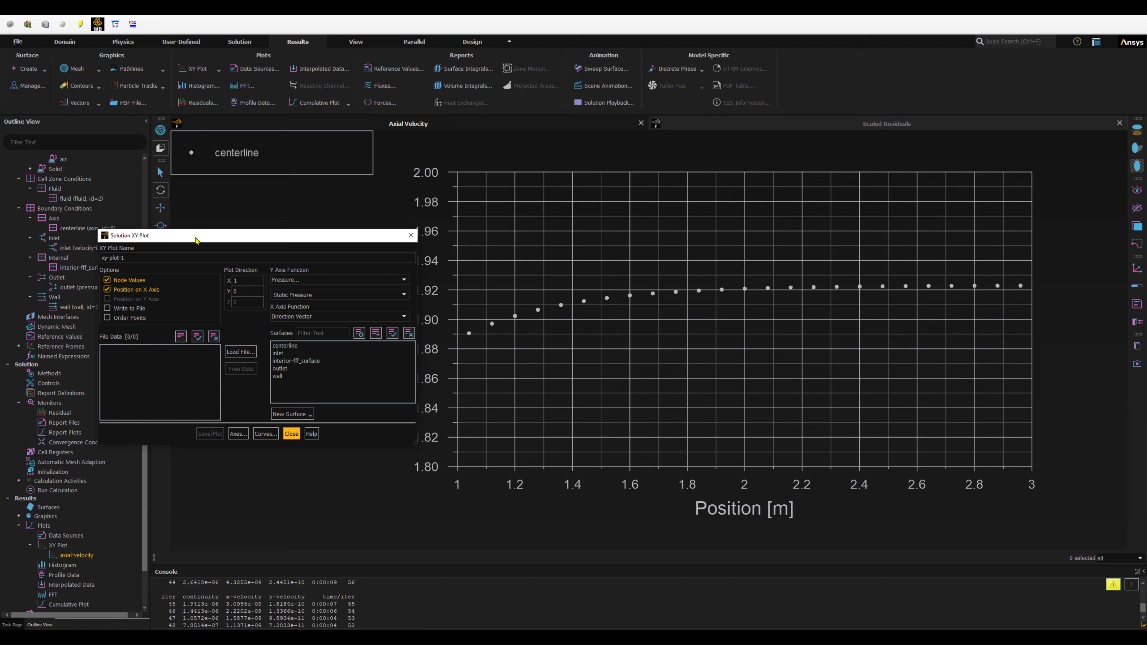
left_click_drag(195, 238, 278, 263)
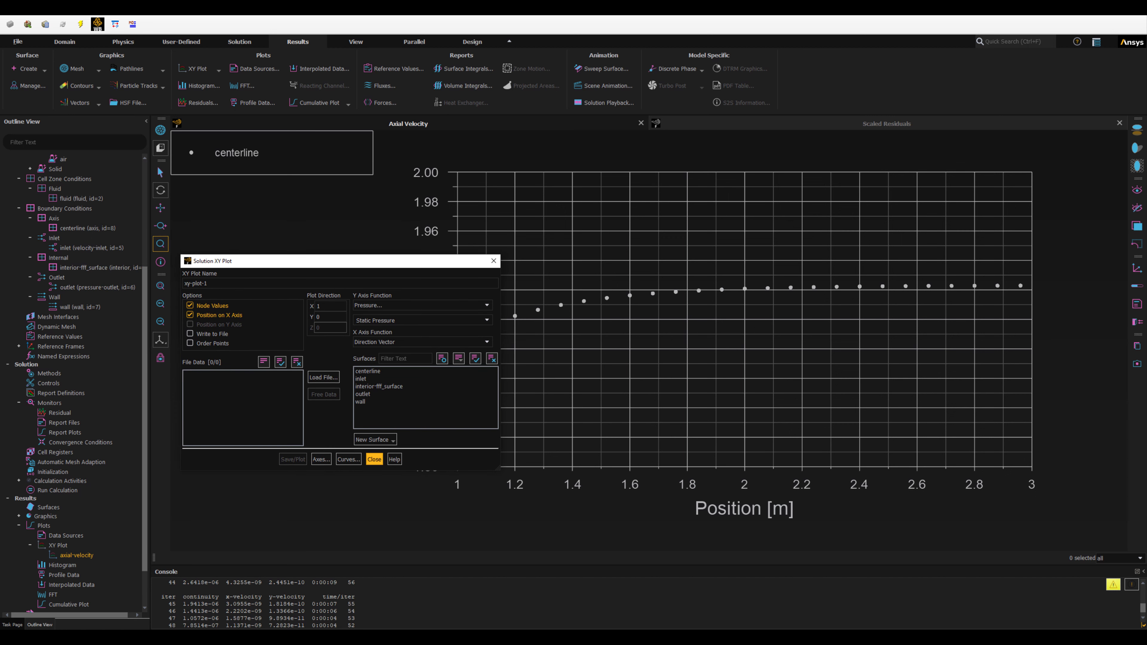
triple_click(222, 284)
type("skin-friction")
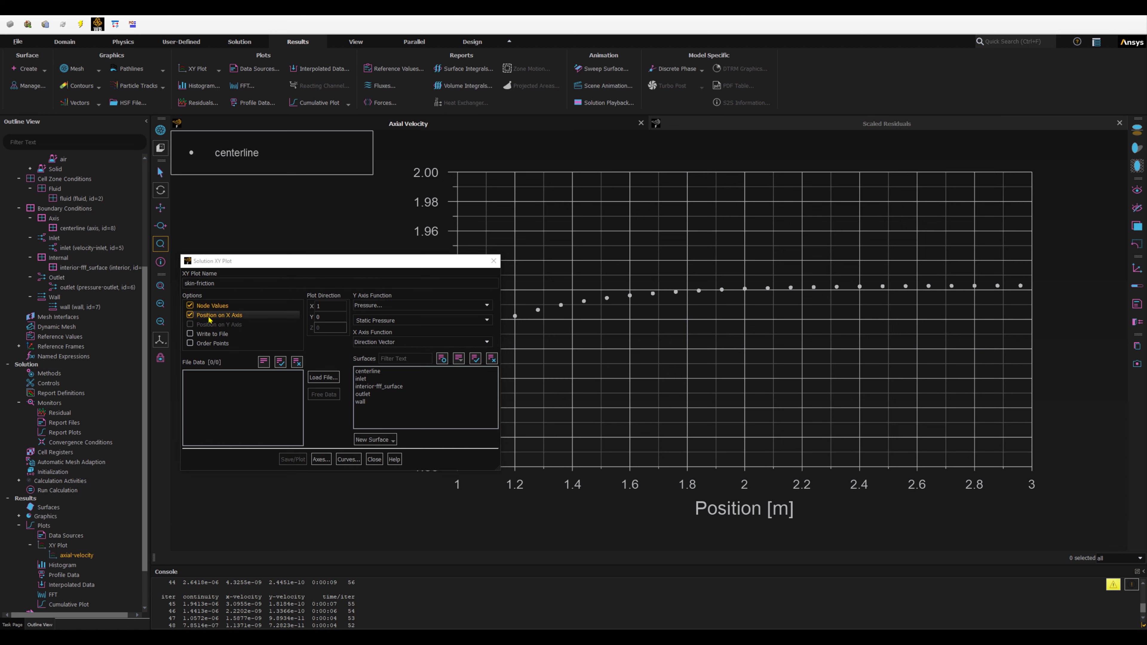
Set the plot's Y axis function to the wall fluxes' Skin Friction Coefficient and select the wall surface.
double_click(315, 306)
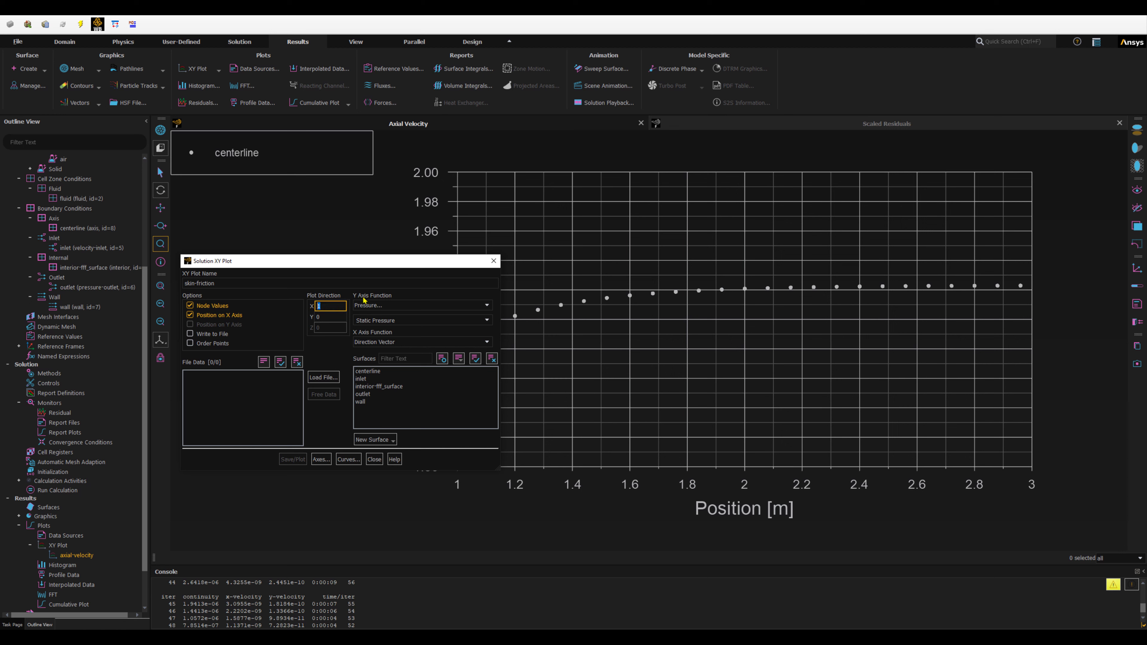
left_click(376, 306)
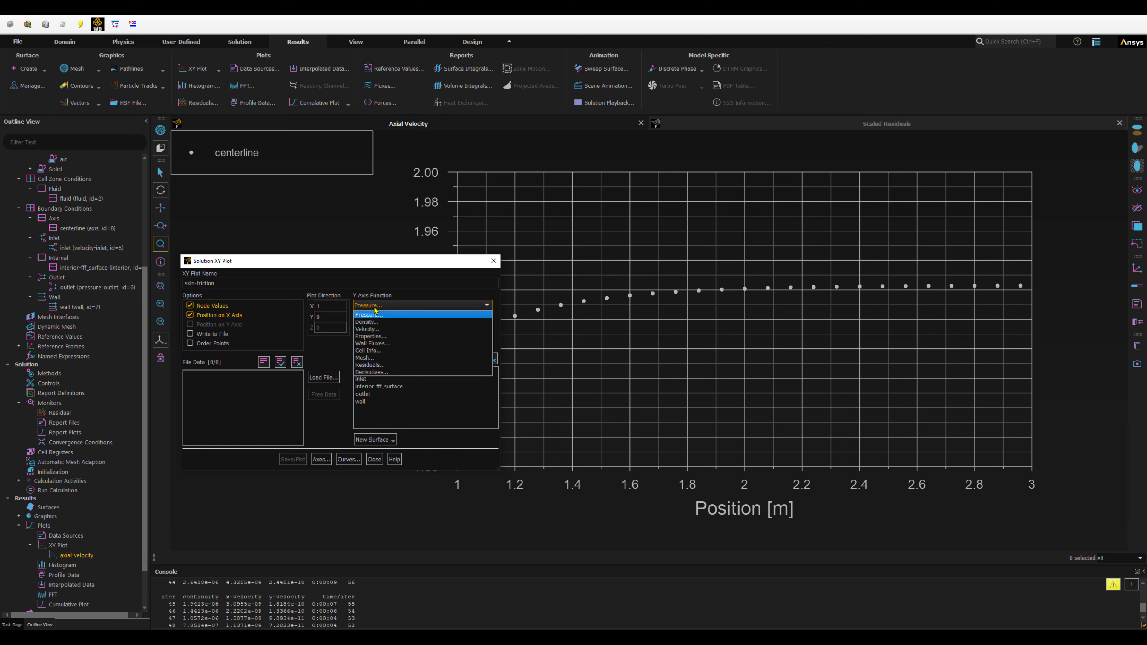
left_click(369, 343)
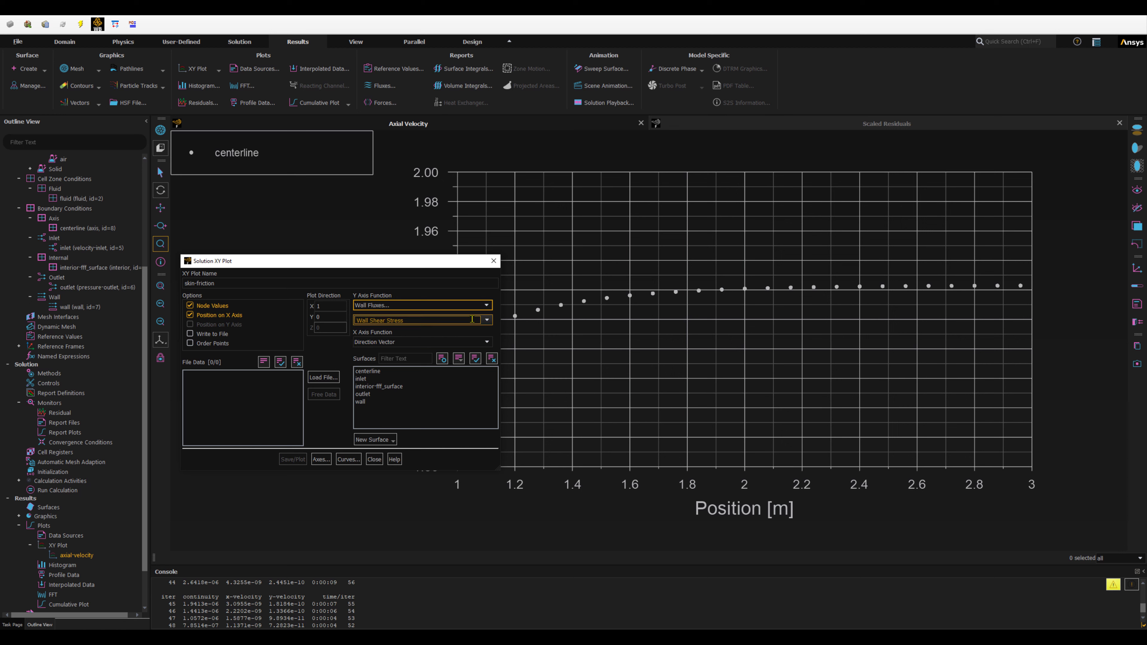
left_click(486, 320)
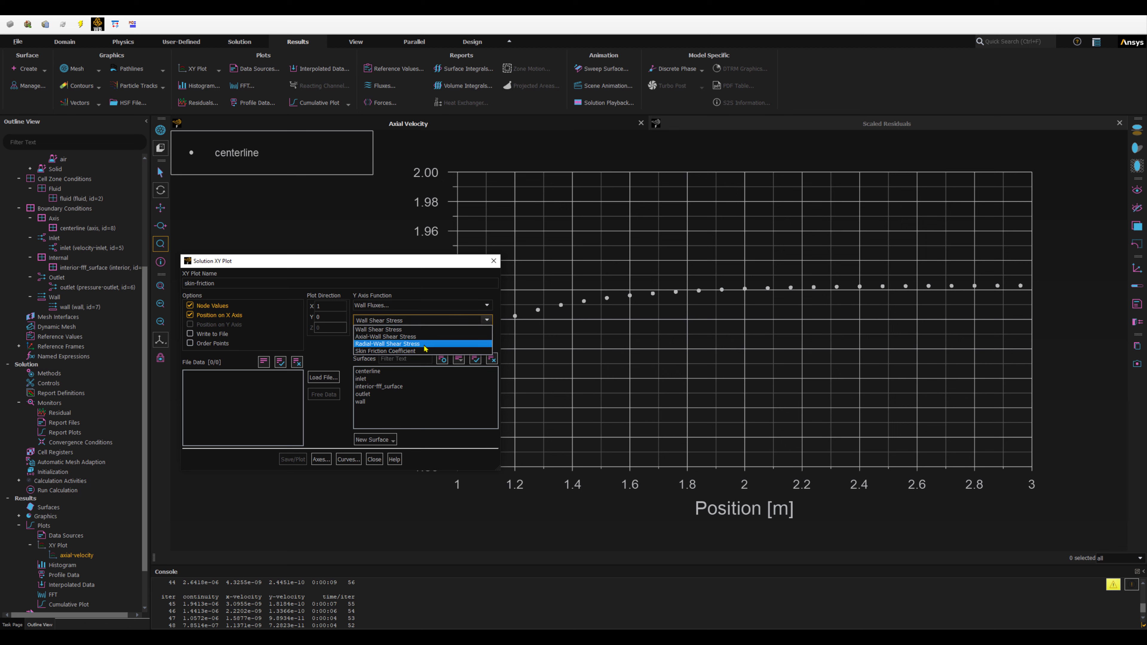
left_click(403, 351)
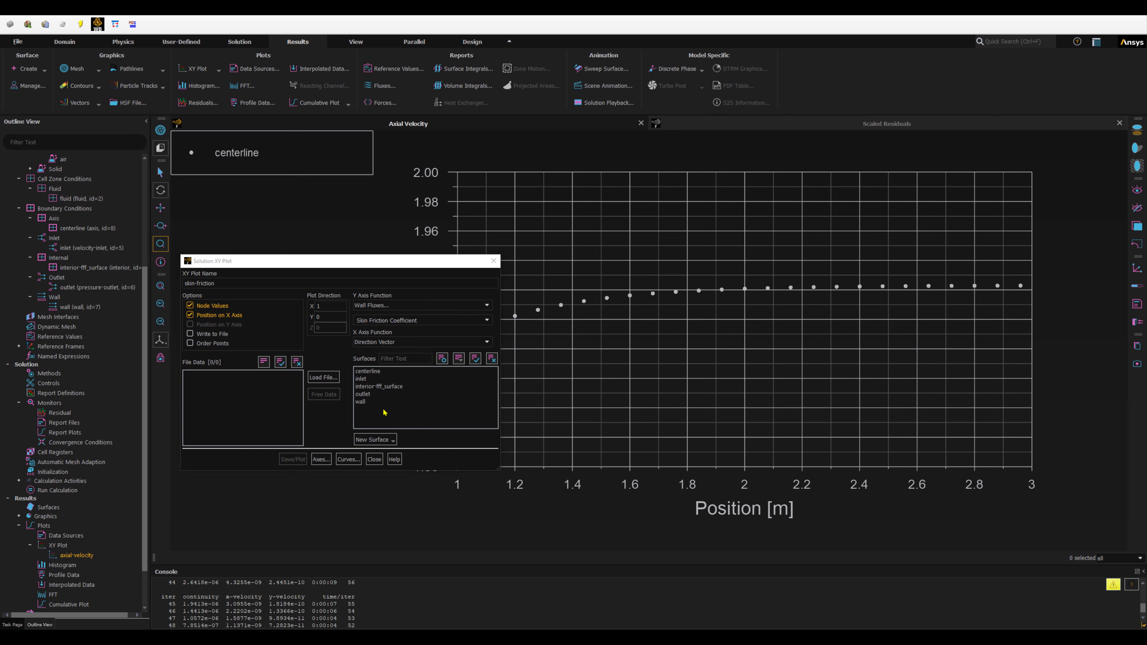
left_click(361, 402)
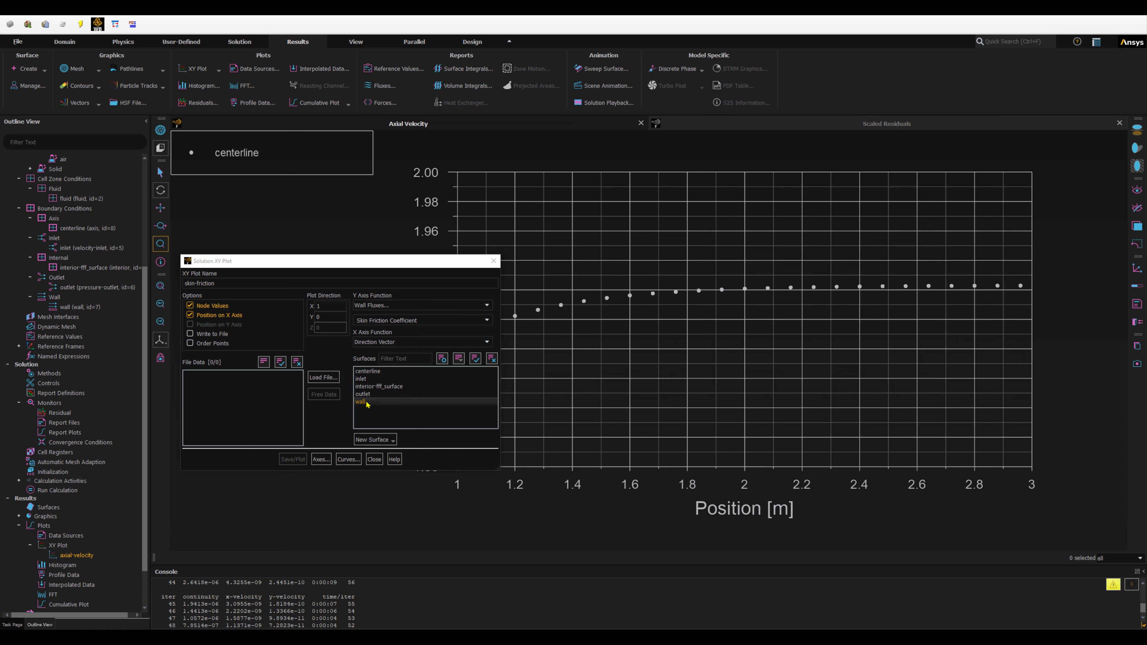
left_click(366, 402)
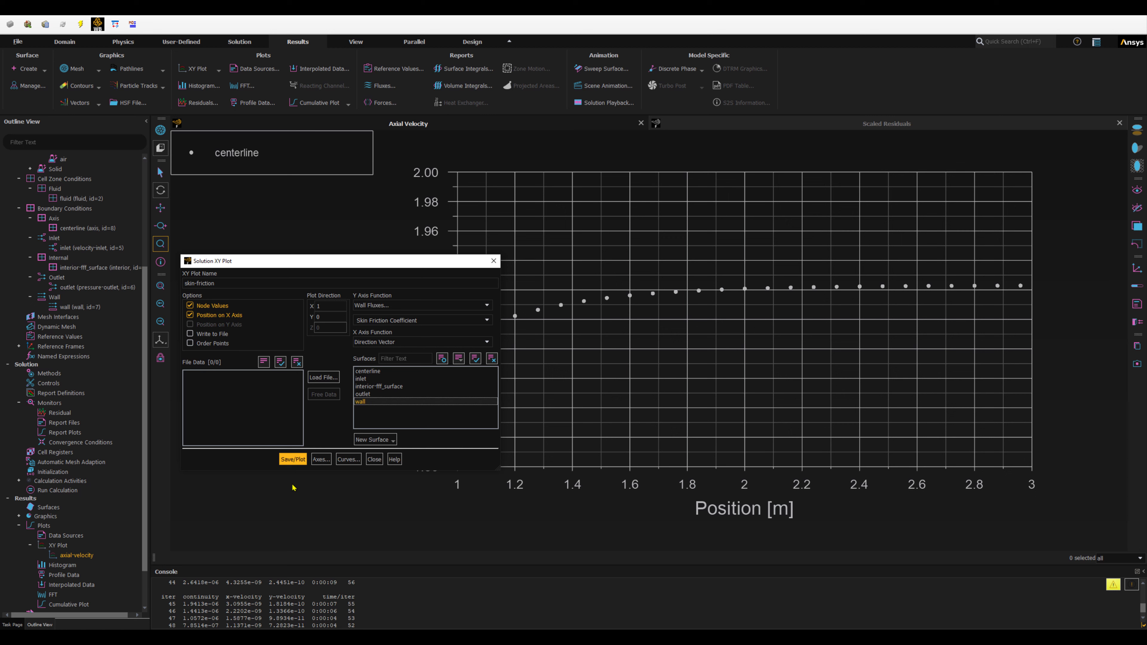
Bring up the axes settings, save and plot the wall skin friction curve, and move the dialogs clear of the graph.
left_click(321, 460)
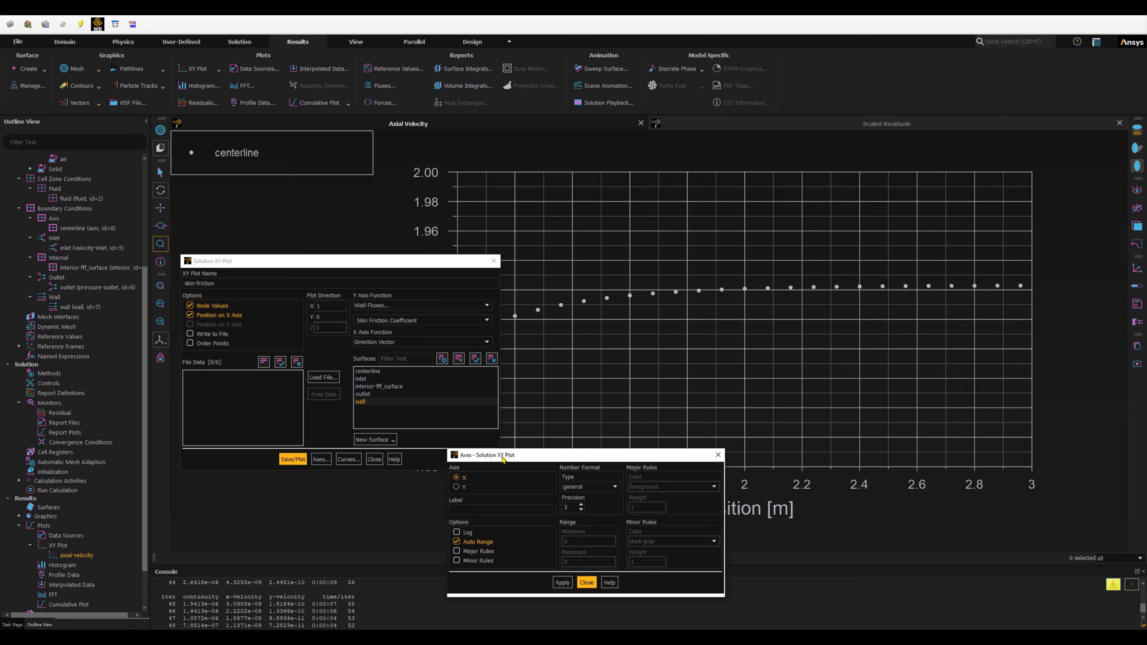
left_click_drag(505, 458, 267, 455)
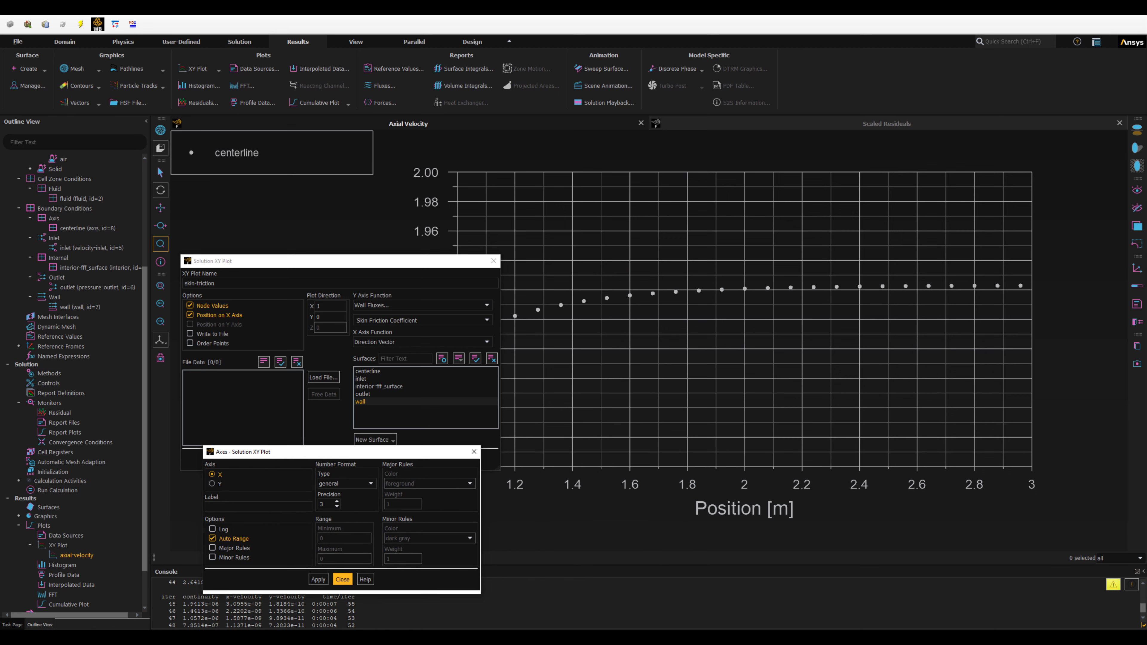
left_click_drag(253, 451, 315, 482)
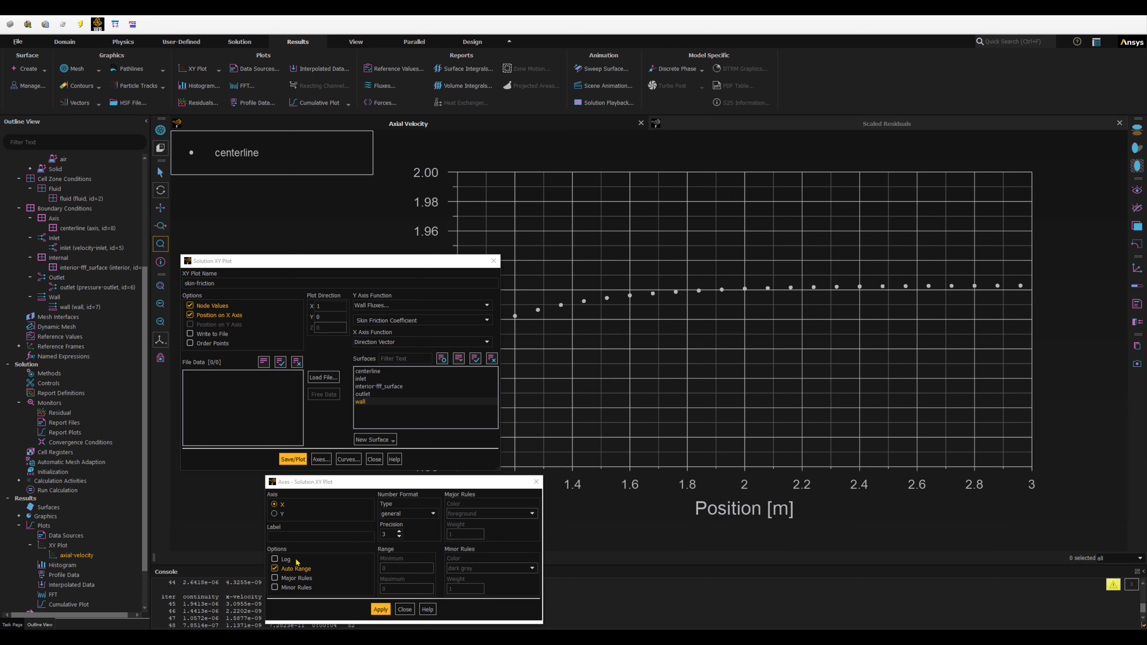
left_click(287, 460)
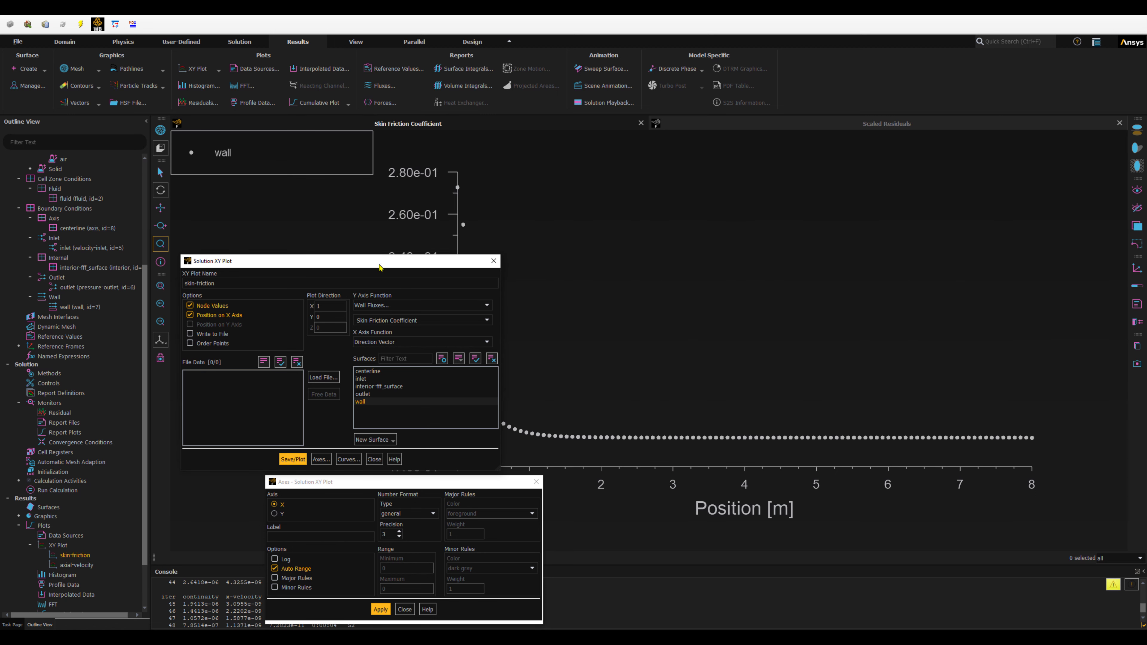
left_click_drag(379, 260, 237, 236)
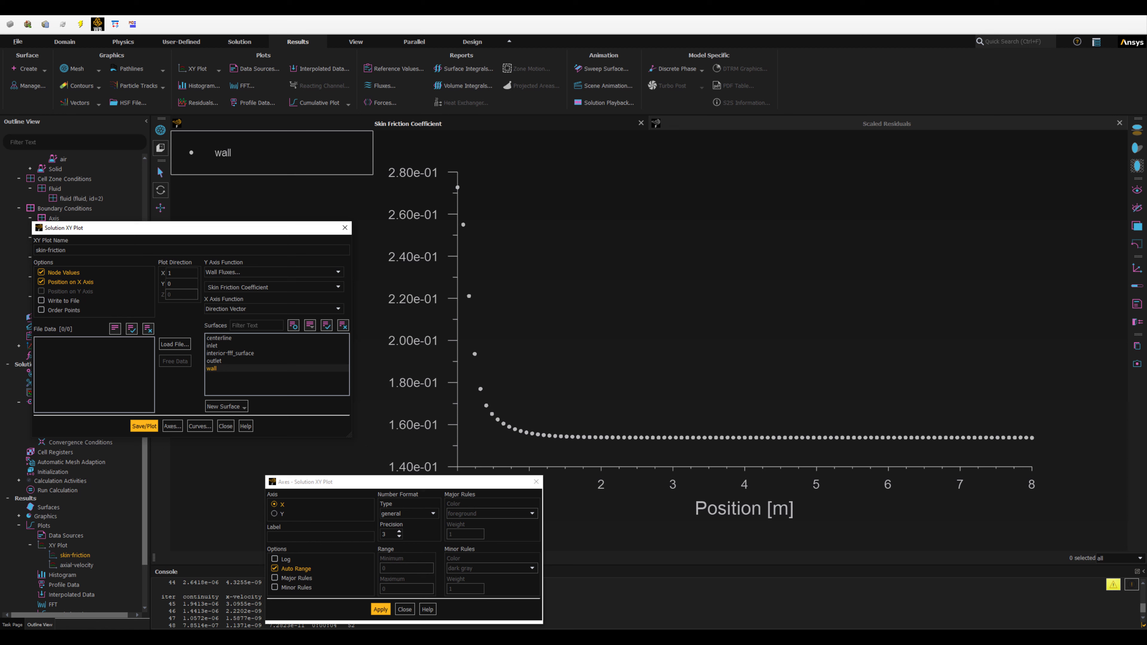
Enable major and minor rules on both the X and Y axes, replot the skin friction curve, and close the axes settings.
left_click(274, 578)
left_click(274, 588)
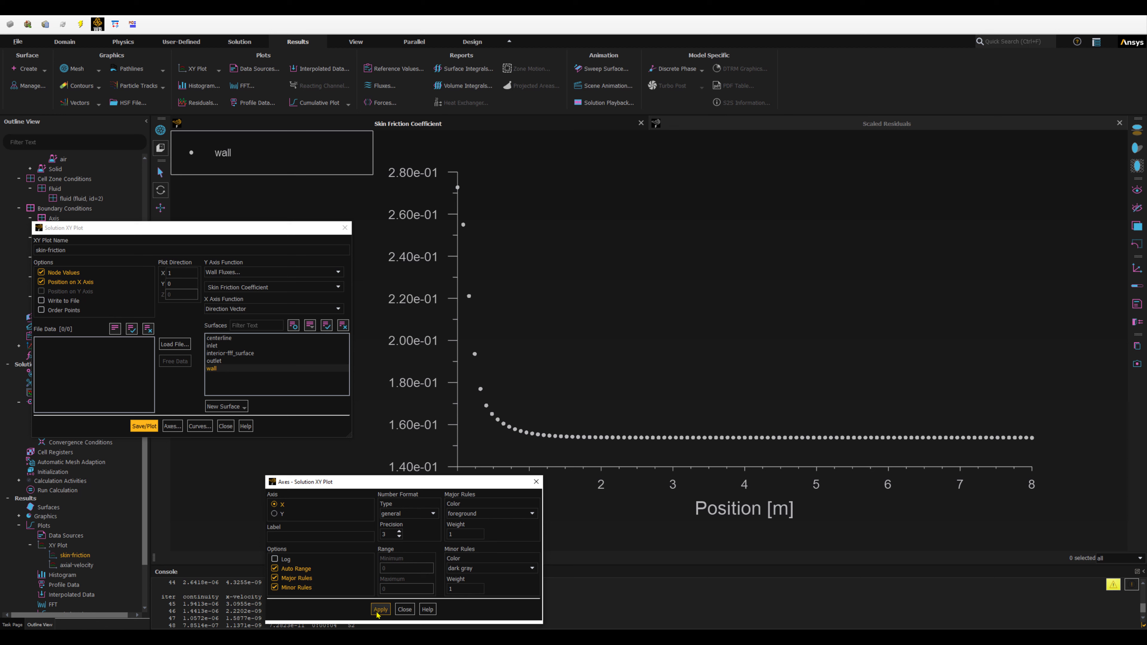
left_click(274, 514)
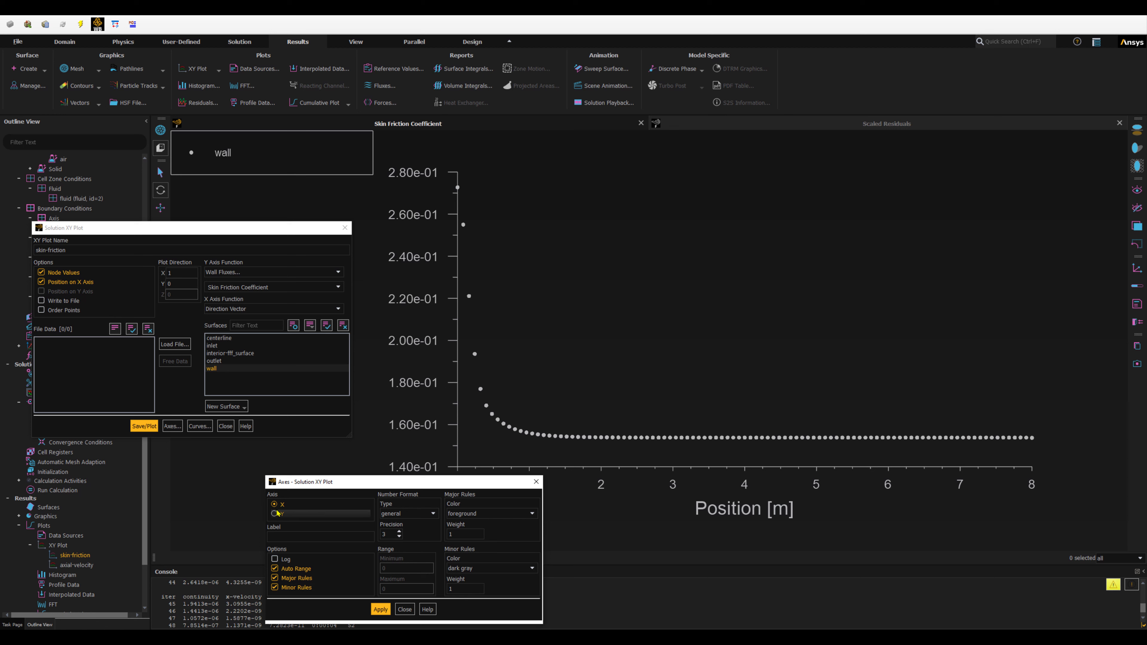
left_click(274, 587)
left_click(274, 587)
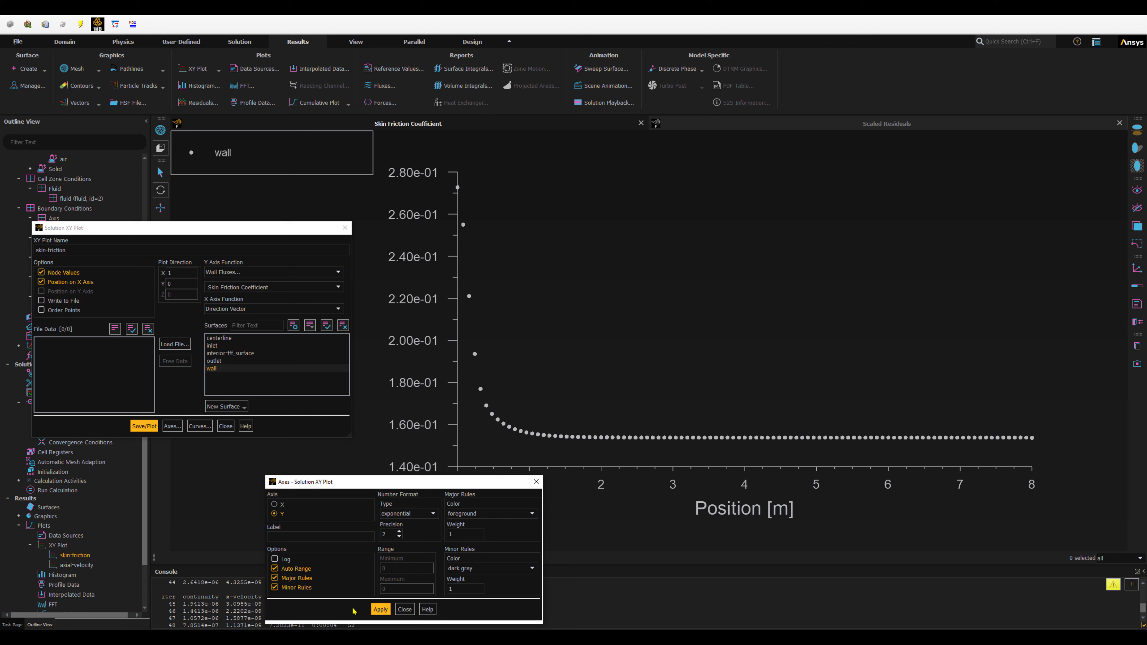
left_click(381, 610)
left_click(149, 424)
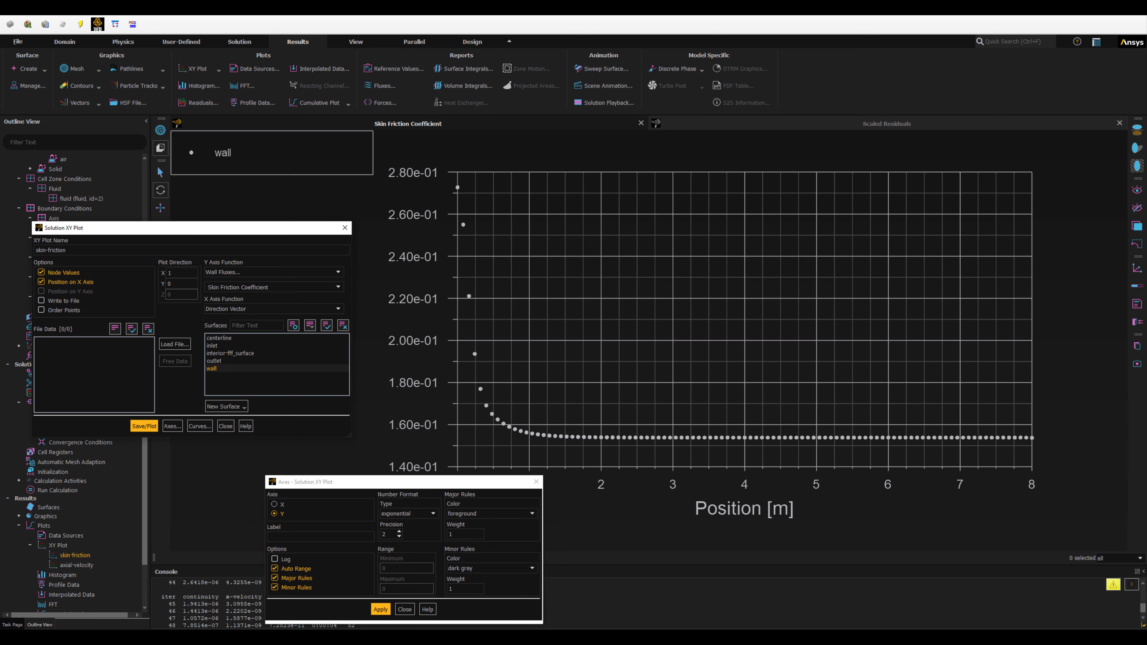
left_click(404, 614)
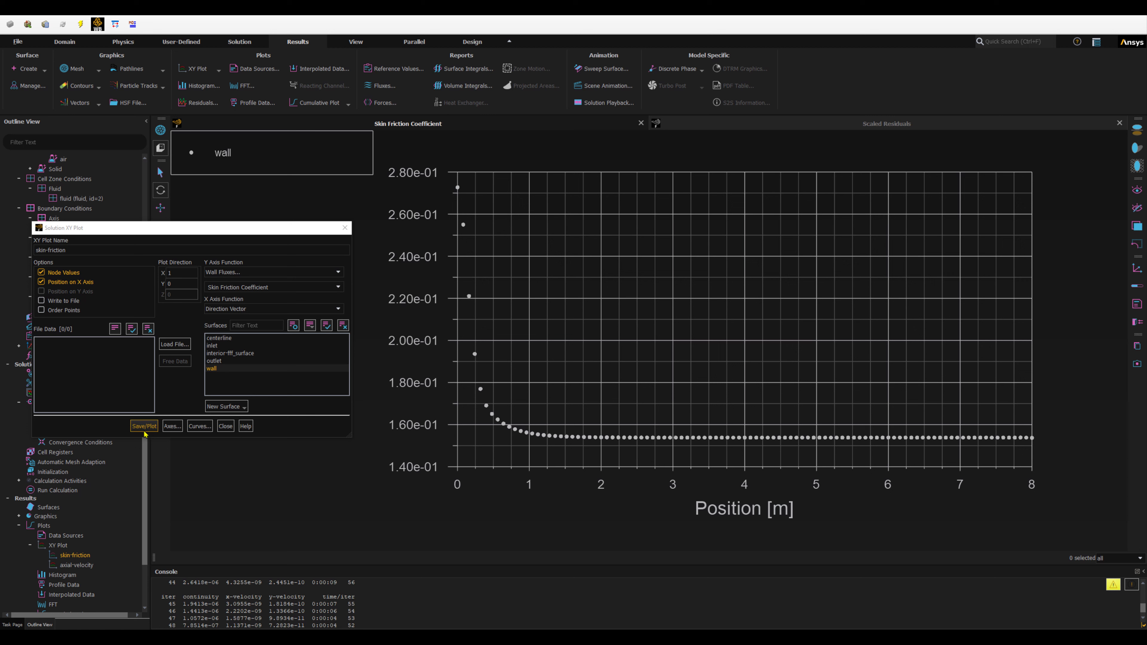
Write the skin friction plot data to an XY file named "skin friction", turn off file writing, and close the plot setup.
left_click(40, 301)
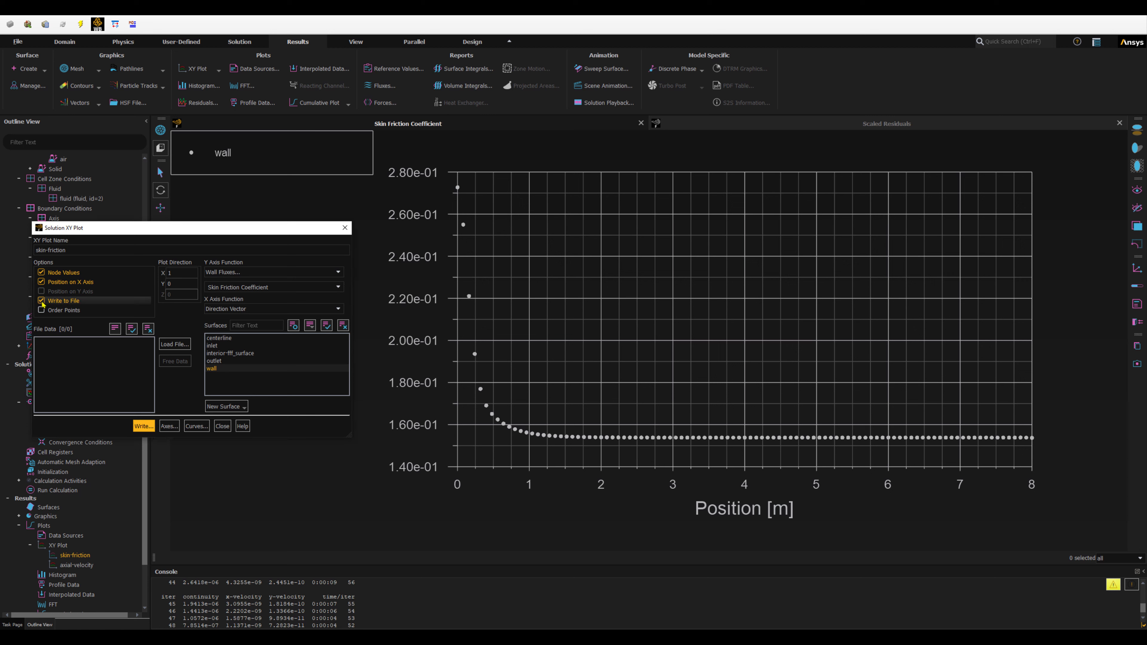
left_click(144, 426)
left_click(507, 373)
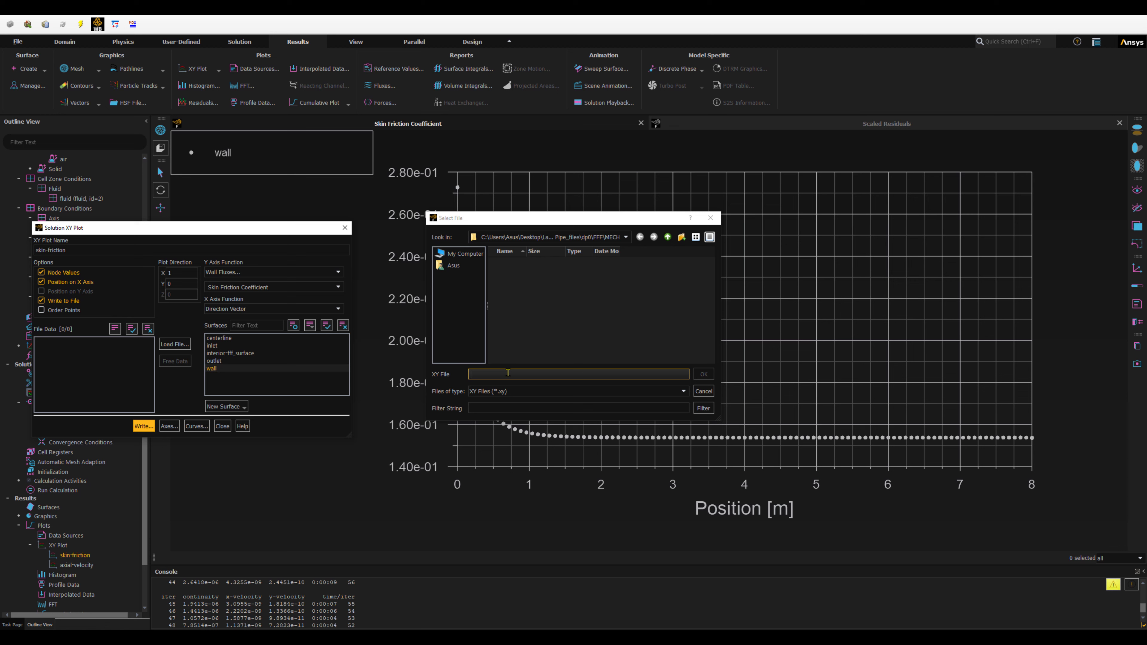
type("skin friction")
key("Return")
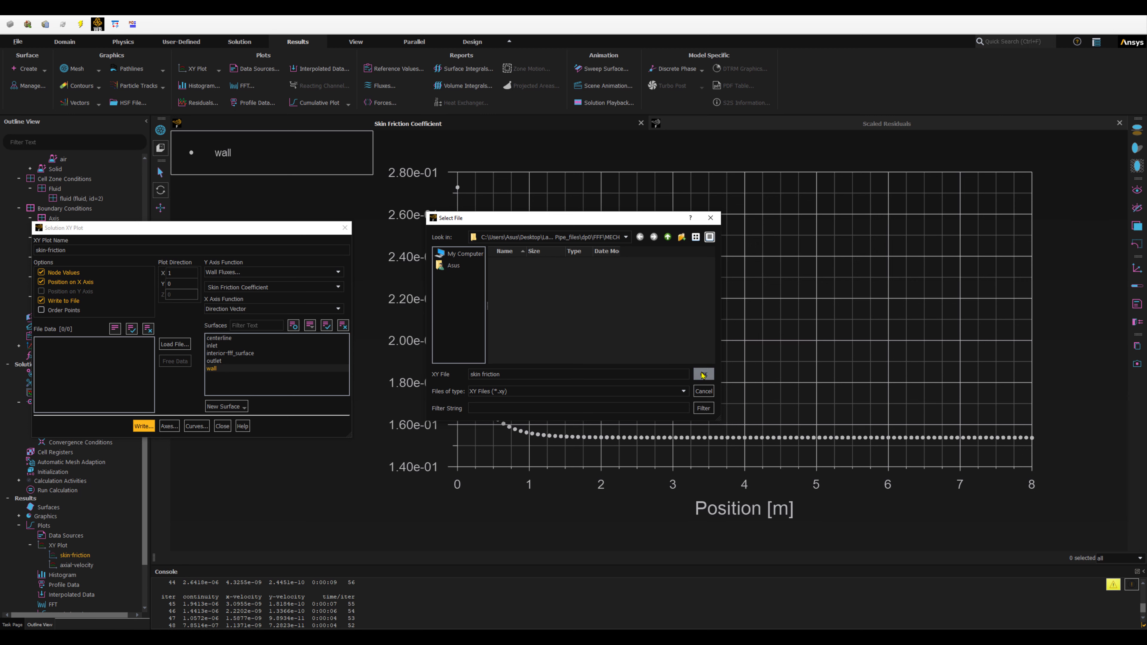
left_click(60, 302)
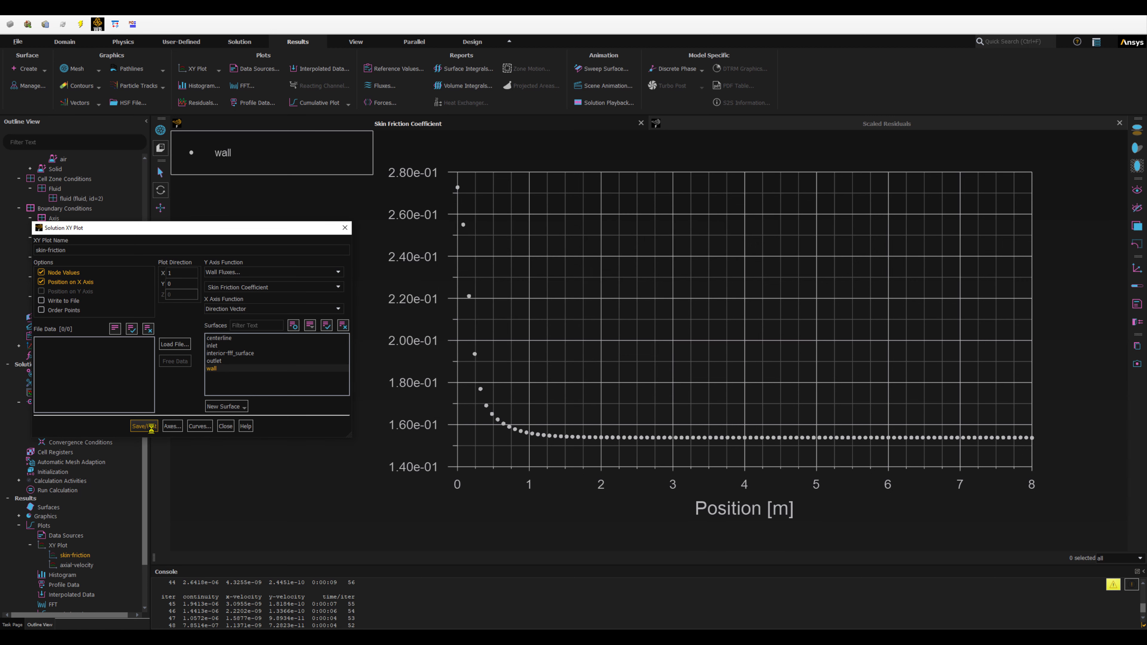
left_click(226, 426)
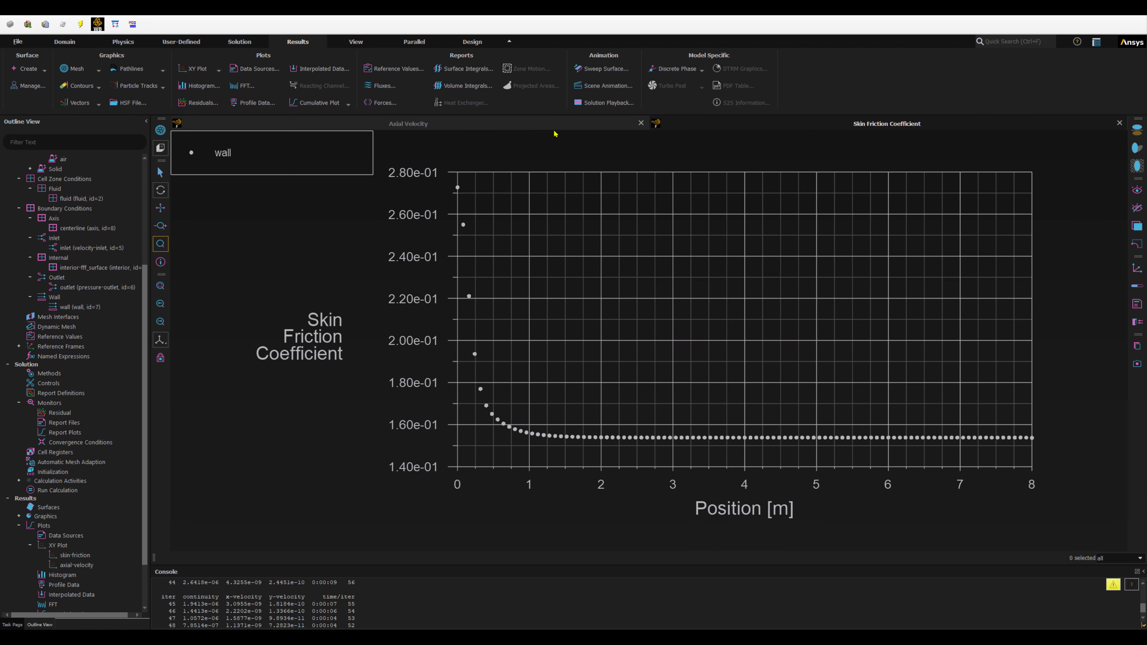
Compare the Axial Velocity and Skin Friction Coefficient plots by alternating between them, ending on the skin friction plot.
left_click(555, 127)
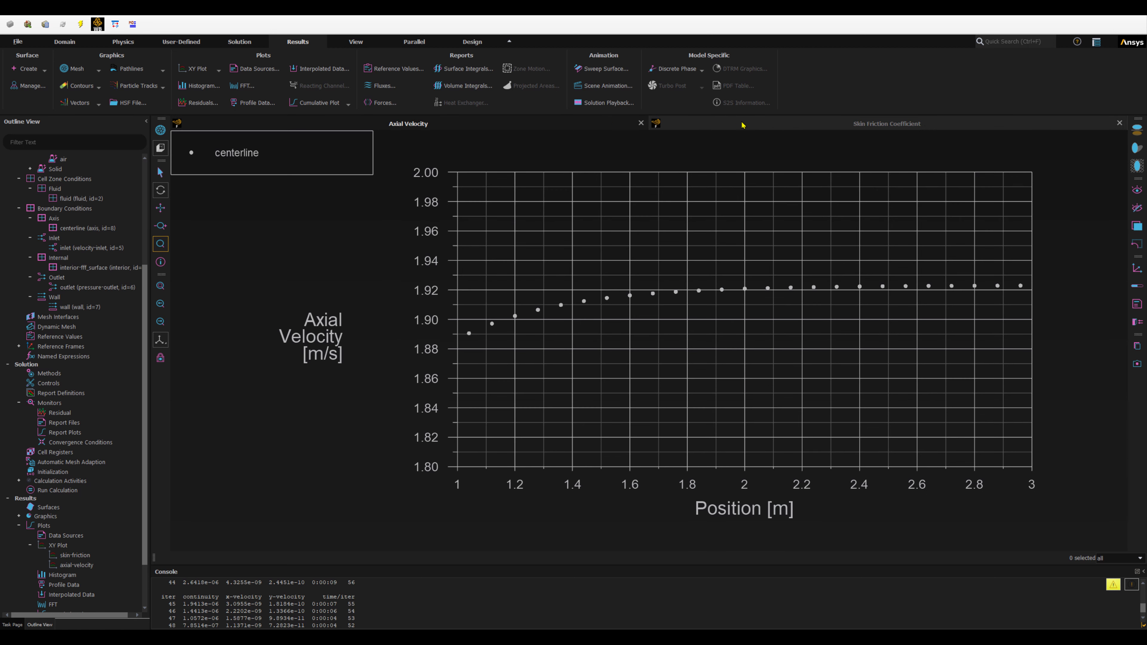
left_click(743, 125)
left_click(612, 127)
left_click(707, 123)
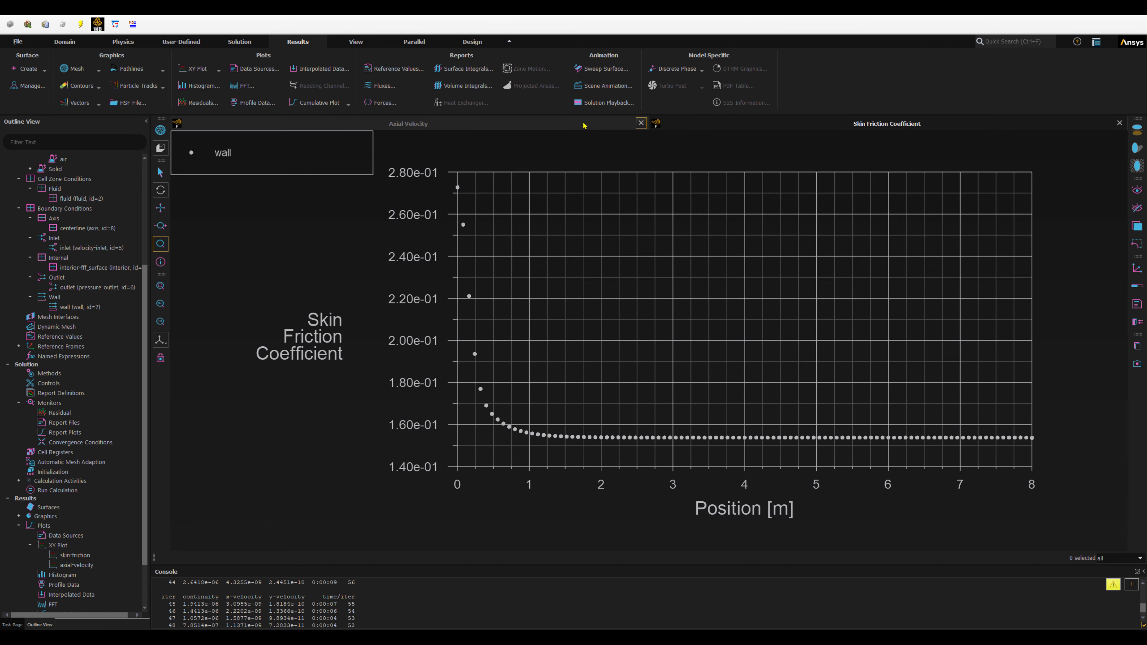
left_click(599, 122)
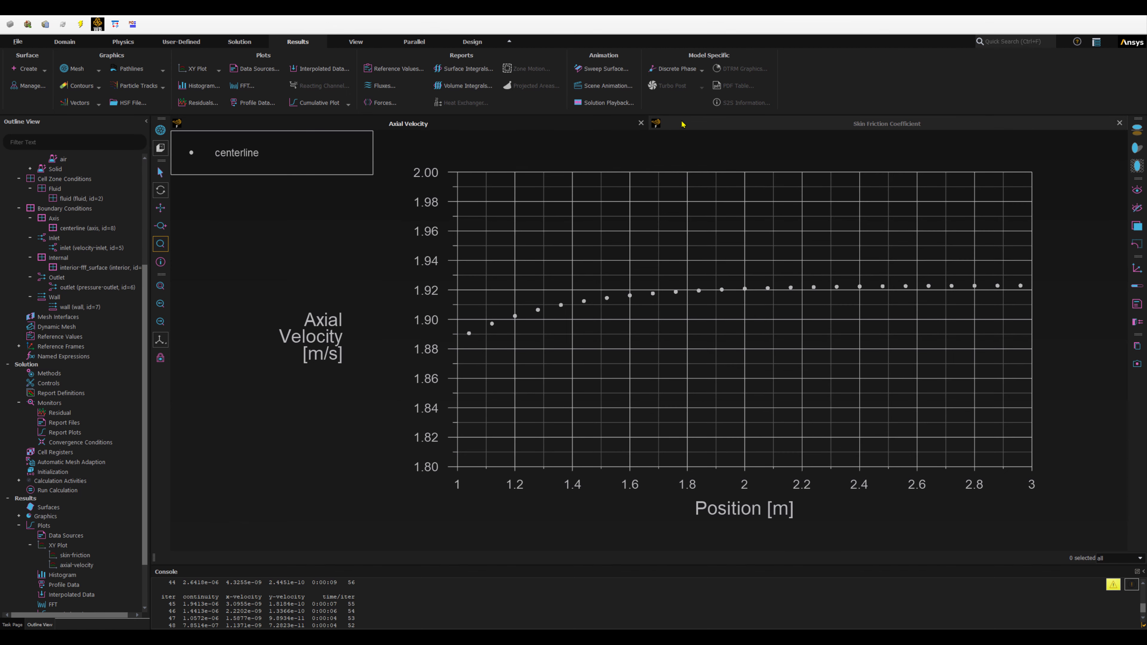
left_click(684, 124)
View both plots in full-width sub-windows, with skin friction stacked above axial velocity, and return to the tabbed view.
right_click(685, 124)
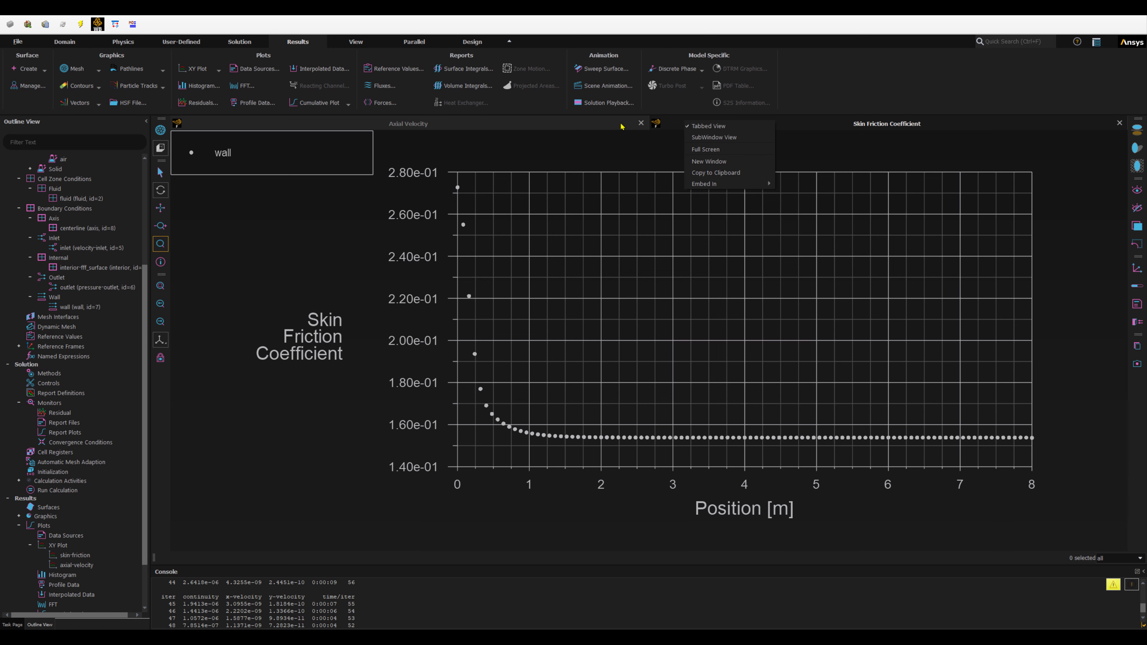
left_click(702, 139)
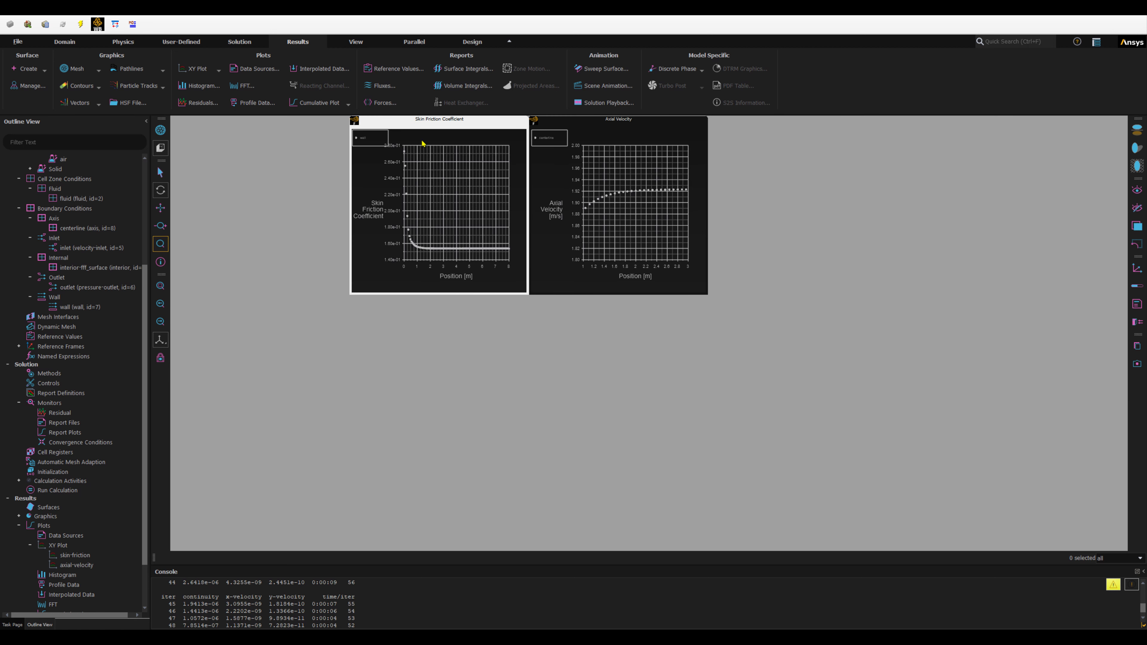
left_click_drag(408, 128, 239, 127)
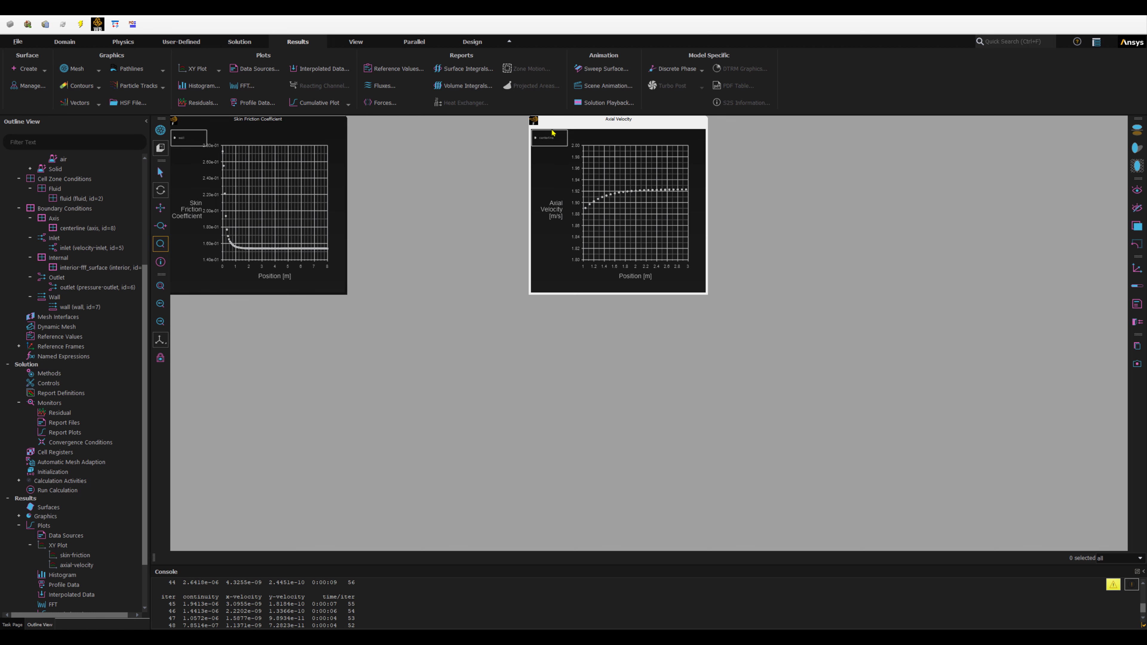
left_click_drag(581, 124, 223, 381)
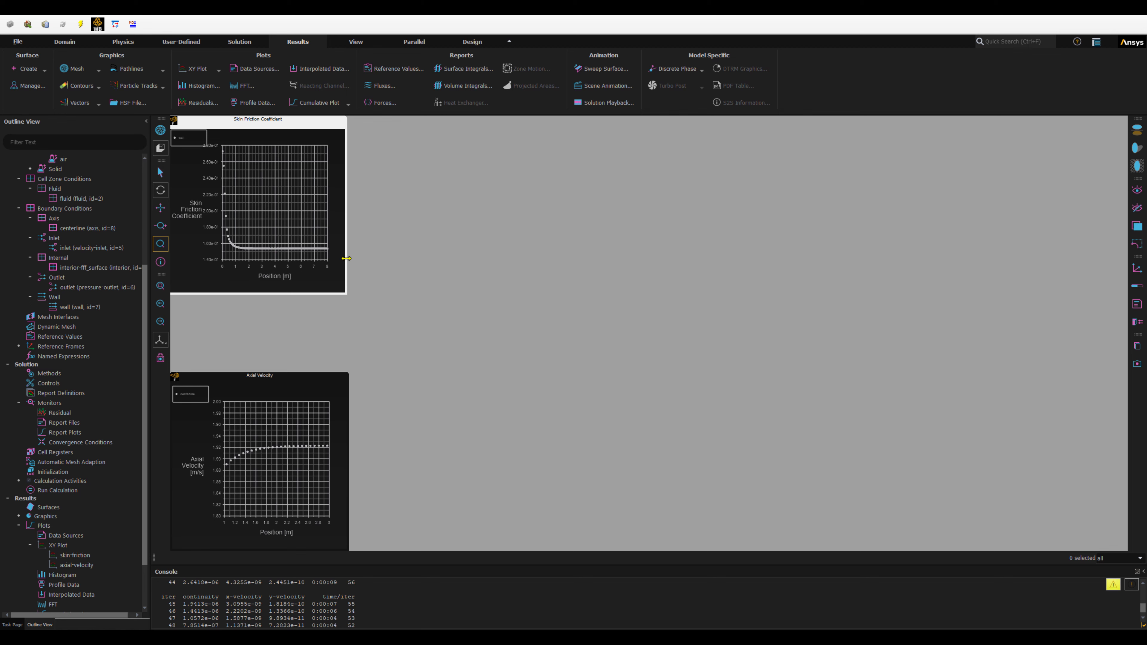
left_click_drag(347, 258, 1128, 260)
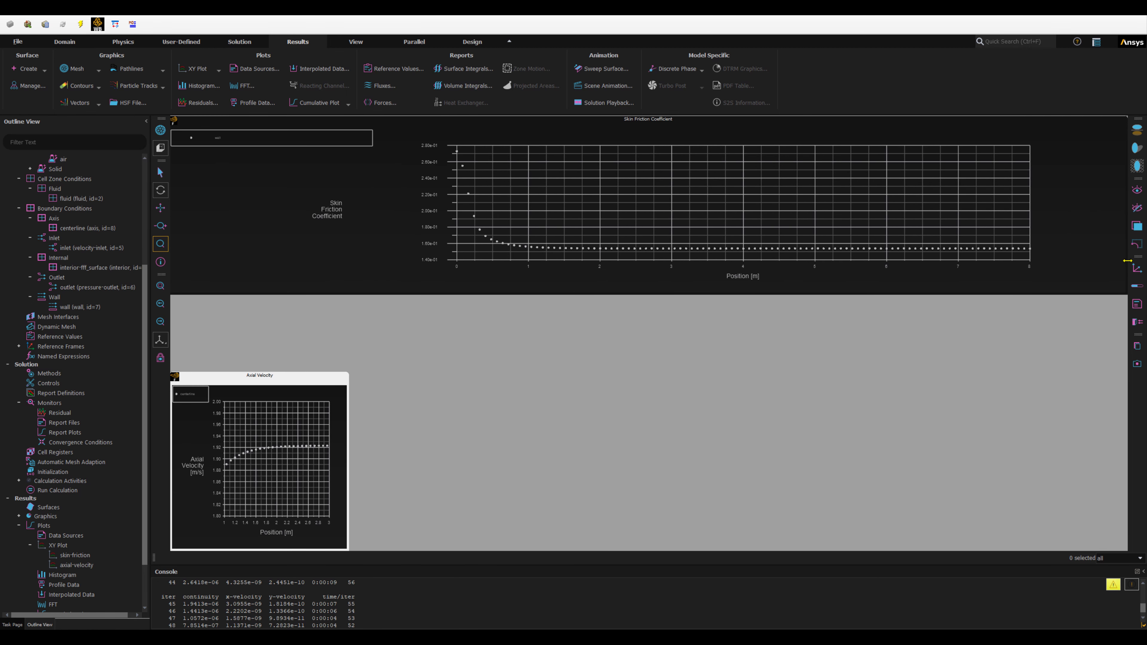
left_click_drag(851, 294, 853, 348)
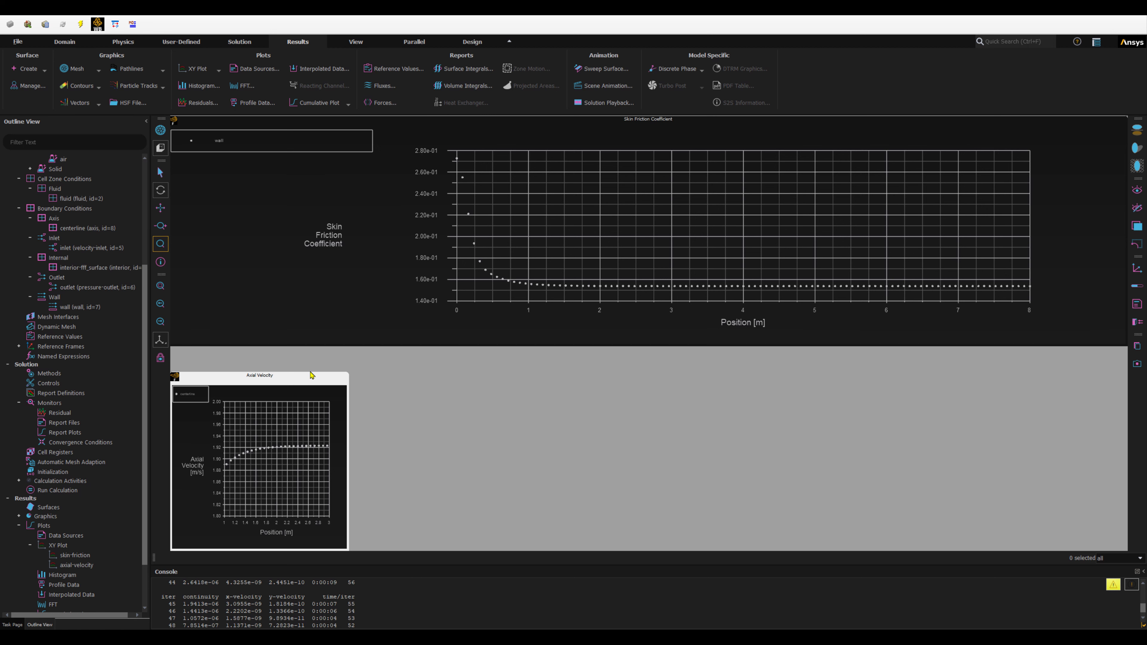
left_click_drag(311, 372, 1127, 365)
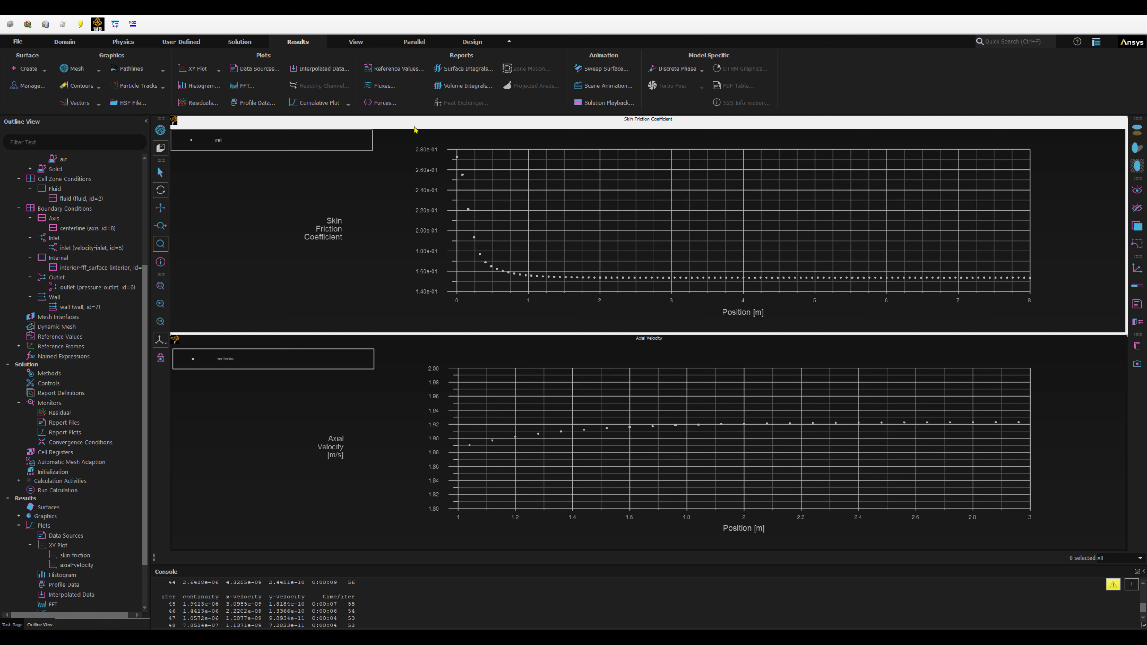
right_click(627, 128)
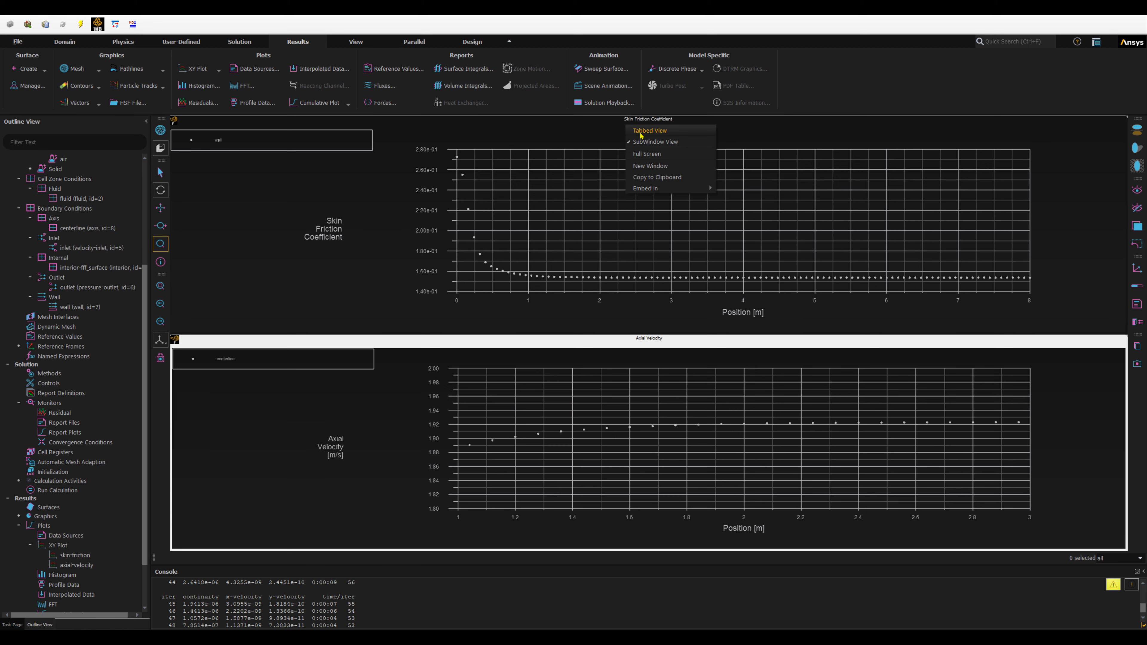
left_click(649, 131)
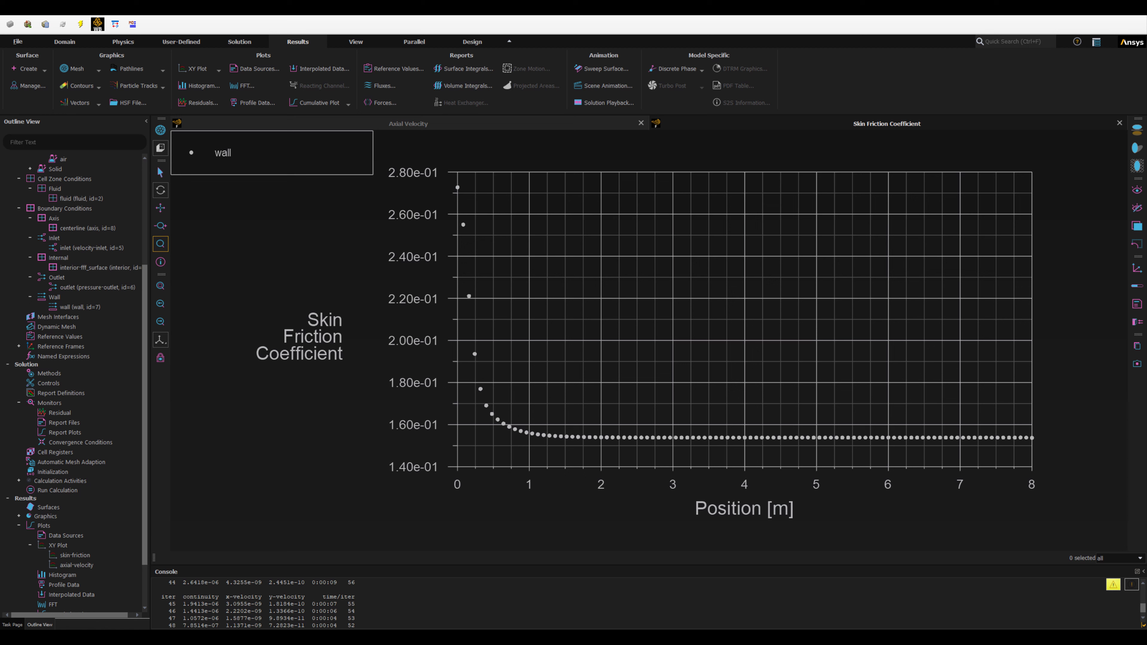
Create a new solution XY plot named "outlet-velocity".
left_click(216, 71)
left_click(192, 82)
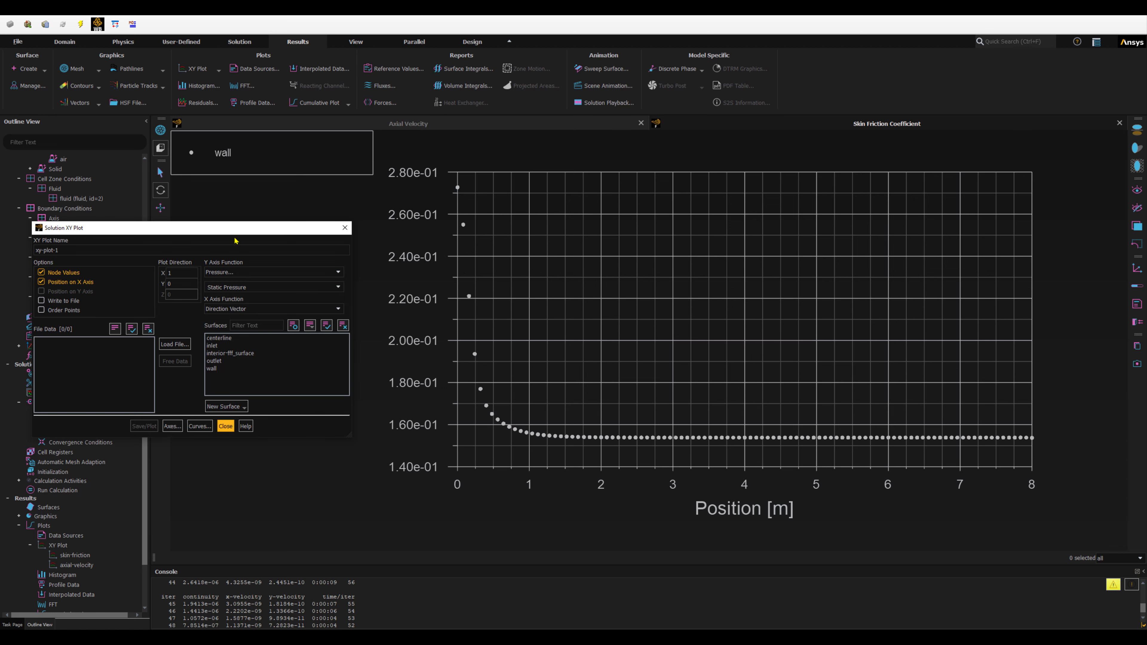
left_click_drag(230, 231, 279, 233)
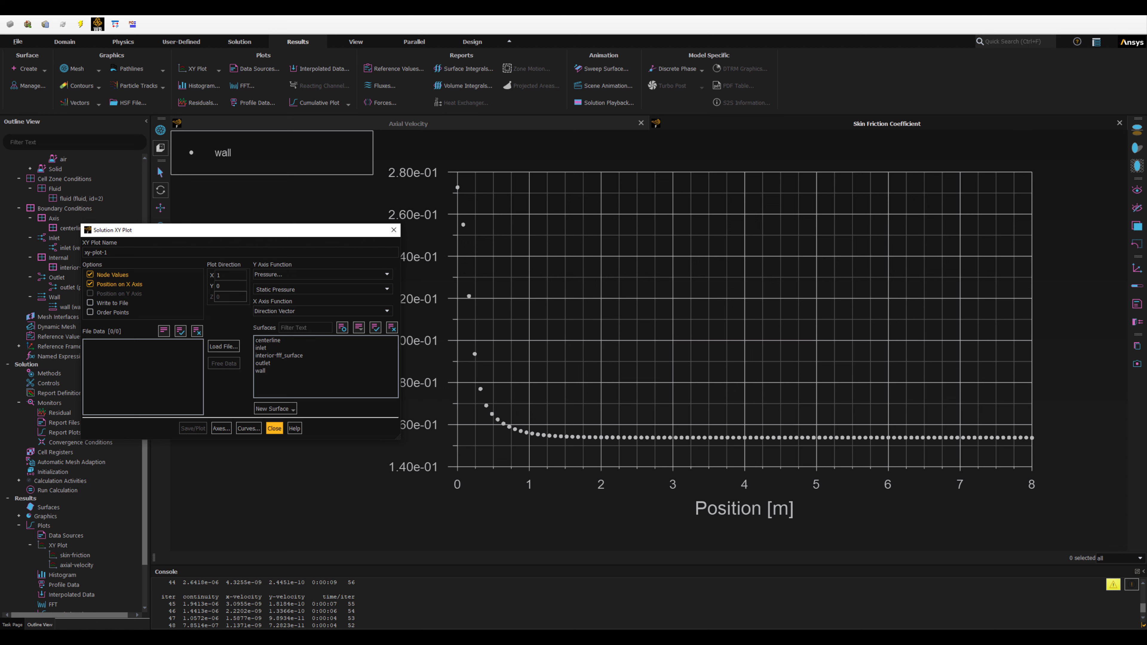
left_click_drag(109, 252, 77, 249)
type("ou")
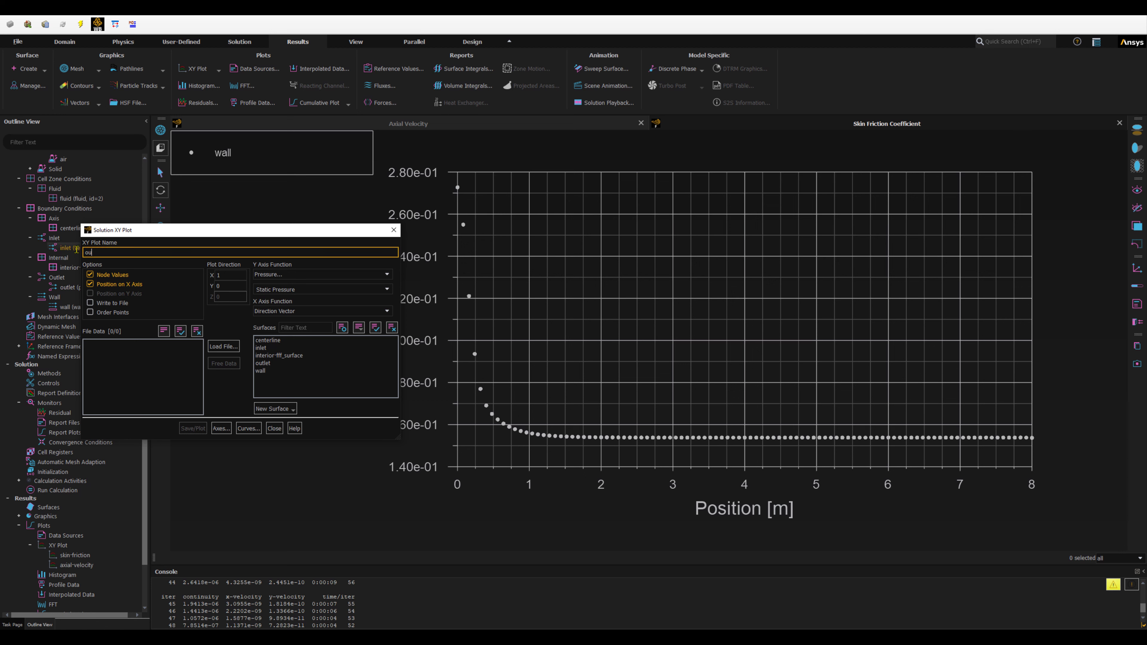
type("tlet-velocity")
left_click(237, 185)
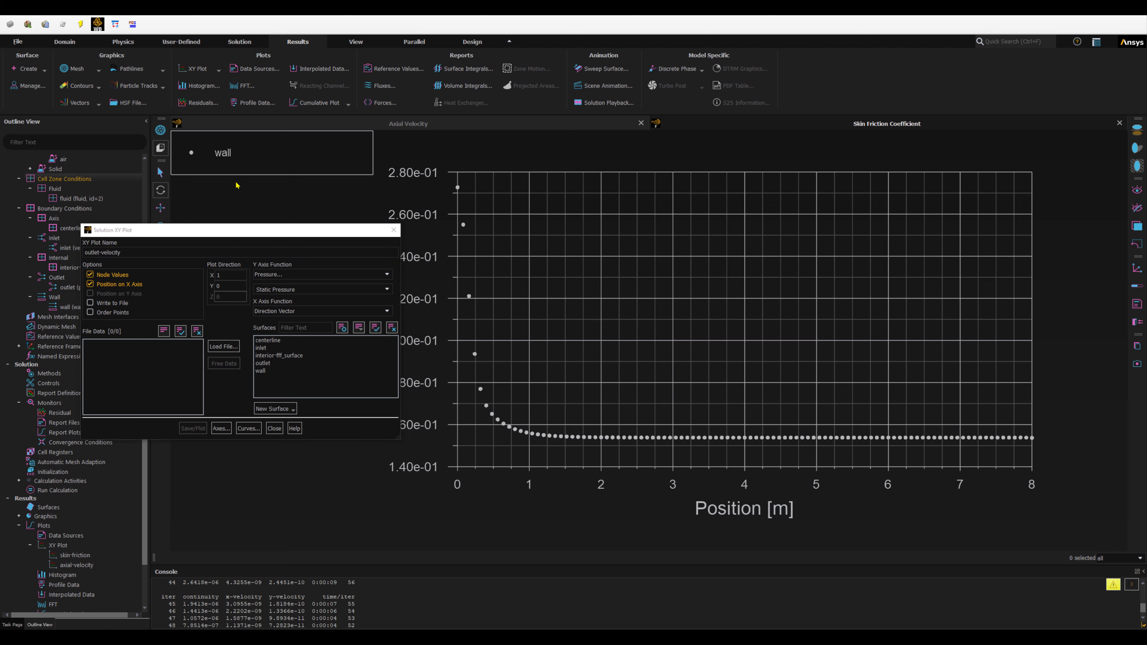
Put position on the Y axis instead of the X axis and set the plot direction to X 0, Y 1.
left_click(91, 285)
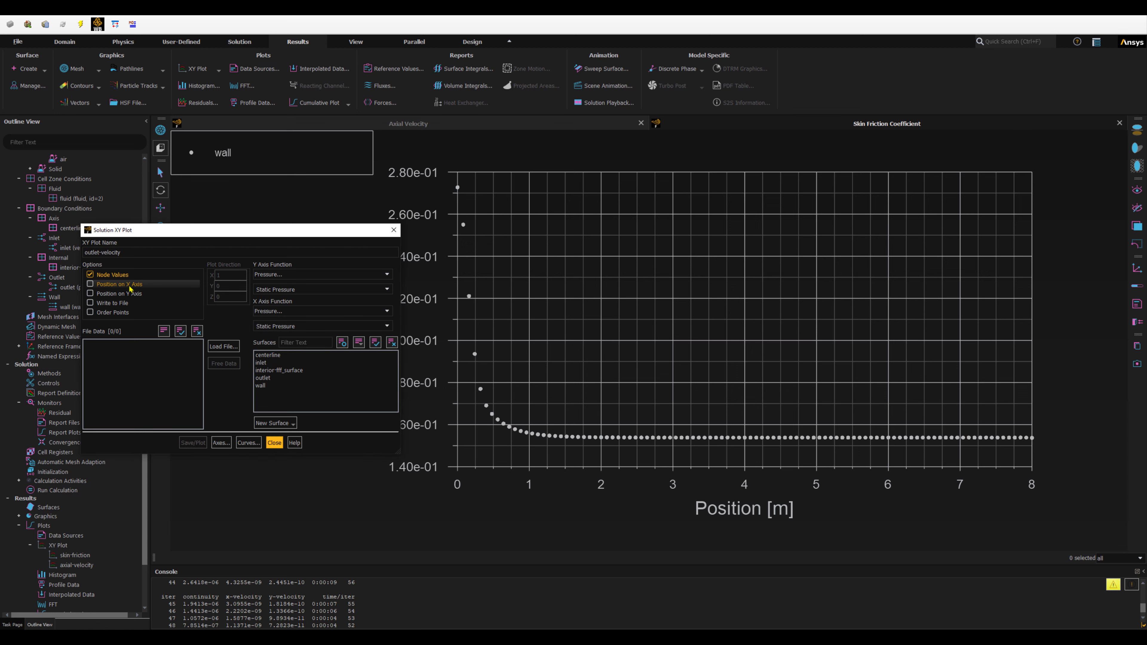
left_click(90, 294)
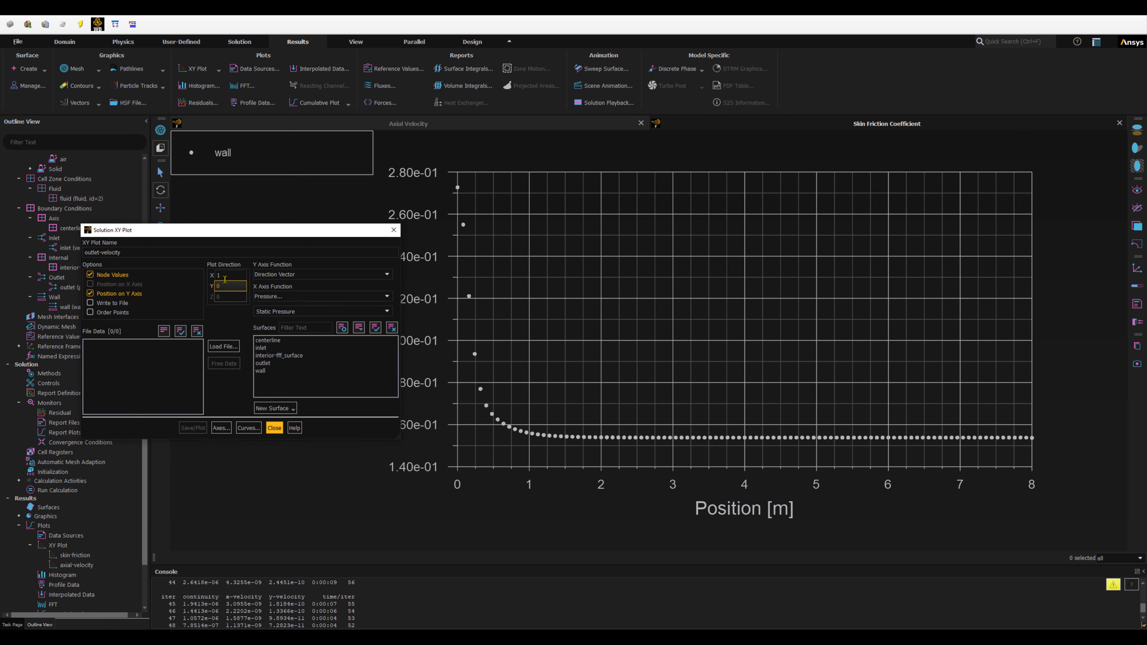
left_click_drag(223, 275, 199, 274)
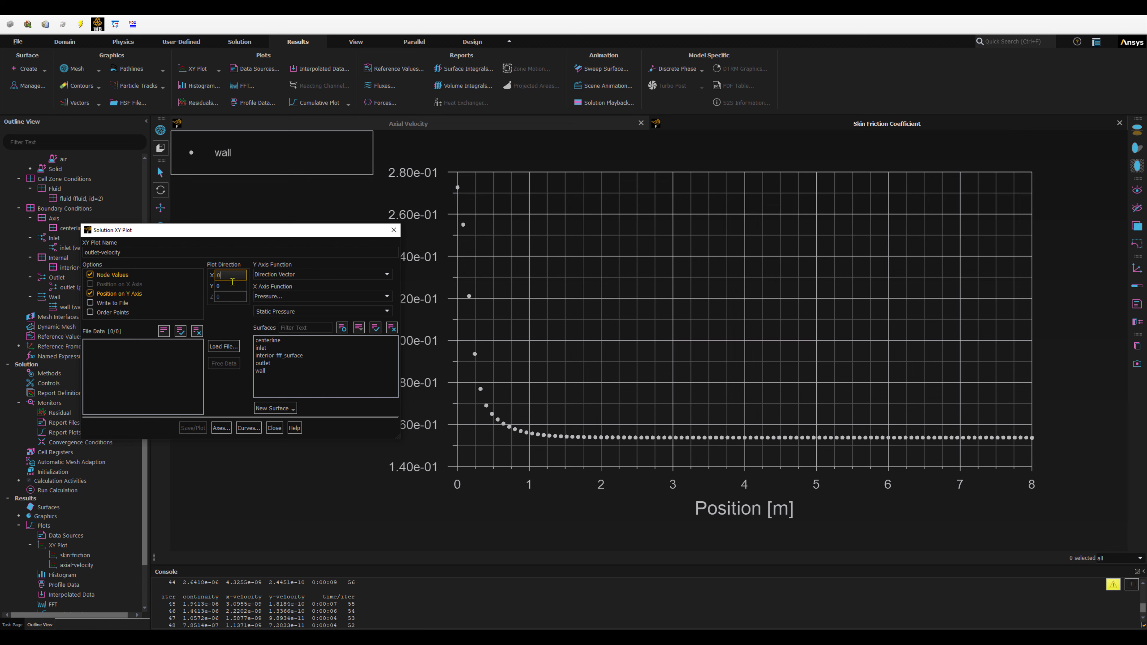
type("0")
key("Tab")
type("1")
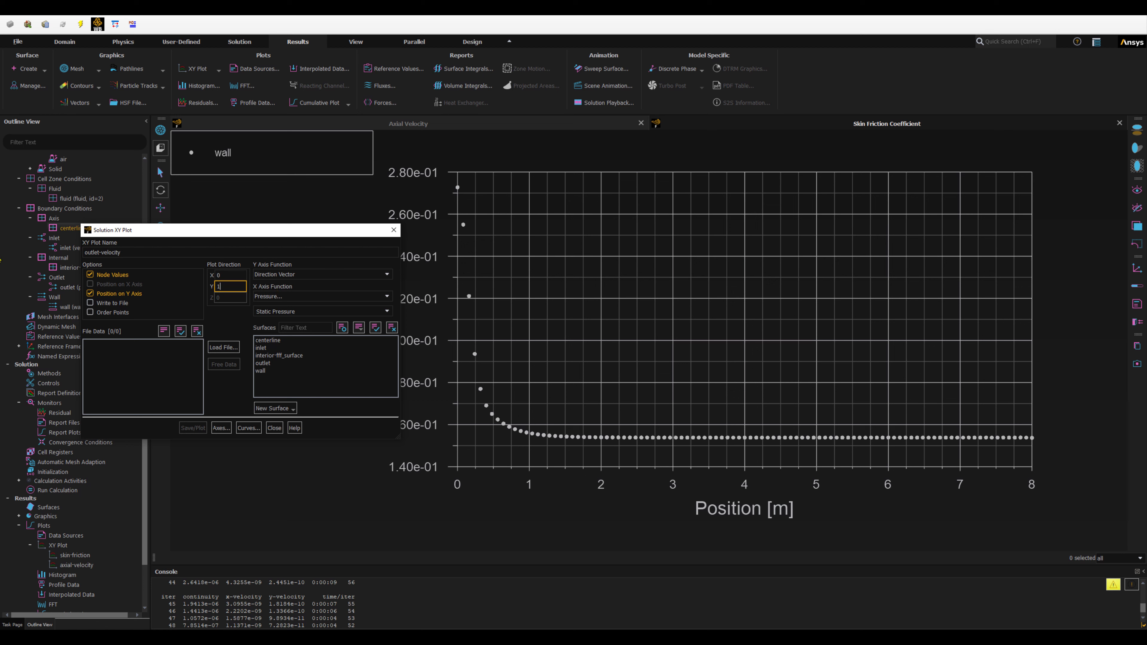
key("Tab")
Set the X axis function to Velocity, Axial Velocity, select the outlet surface, and save and plot the profile.
left_click(271, 296)
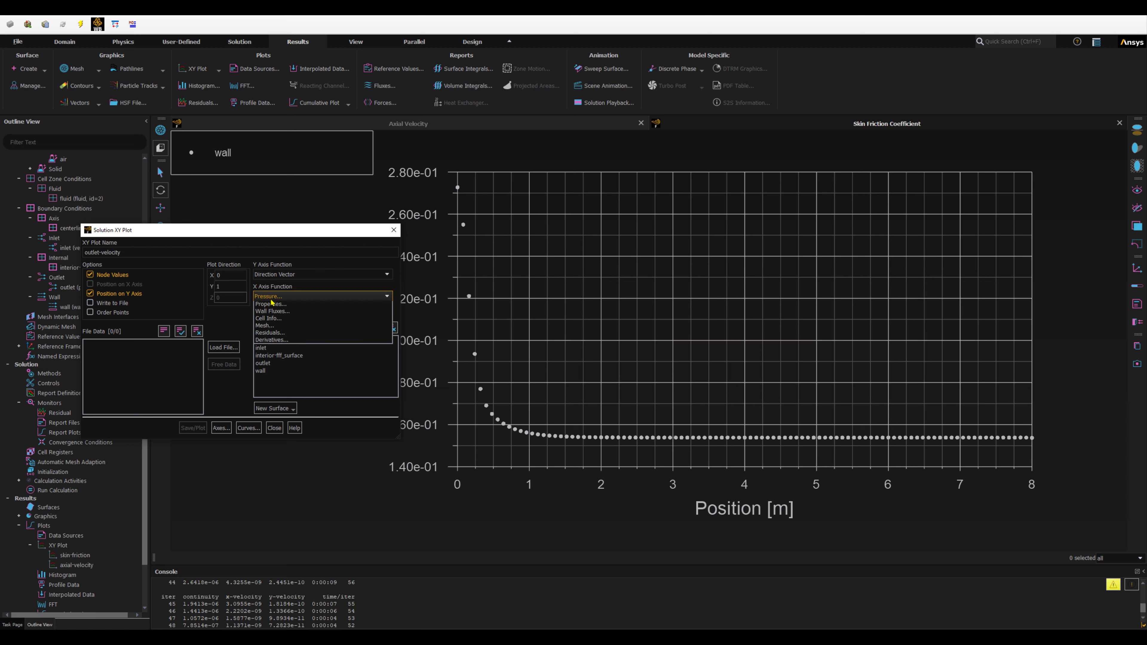
left_click(269, 322)
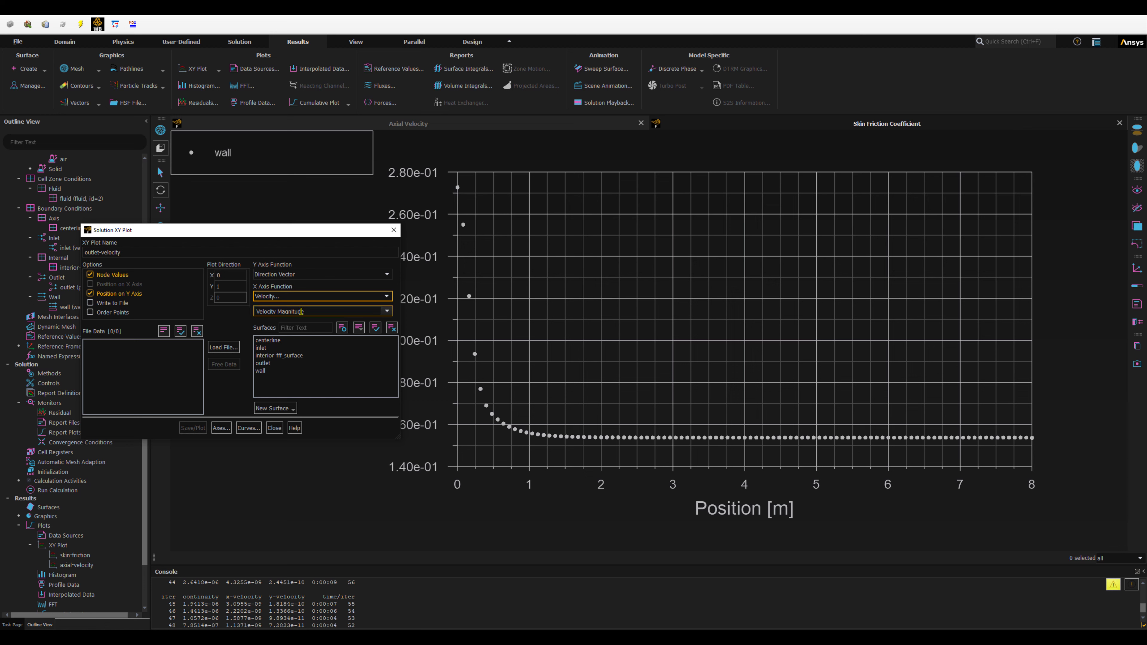
left_click(388, 312)
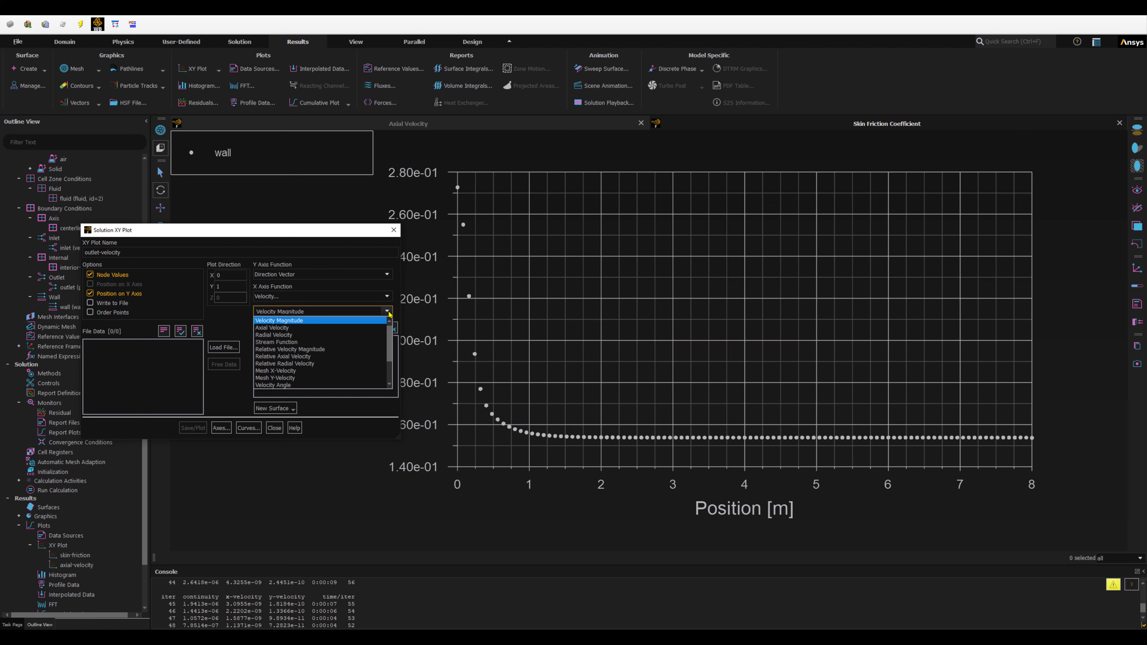
left_click(280, 328)
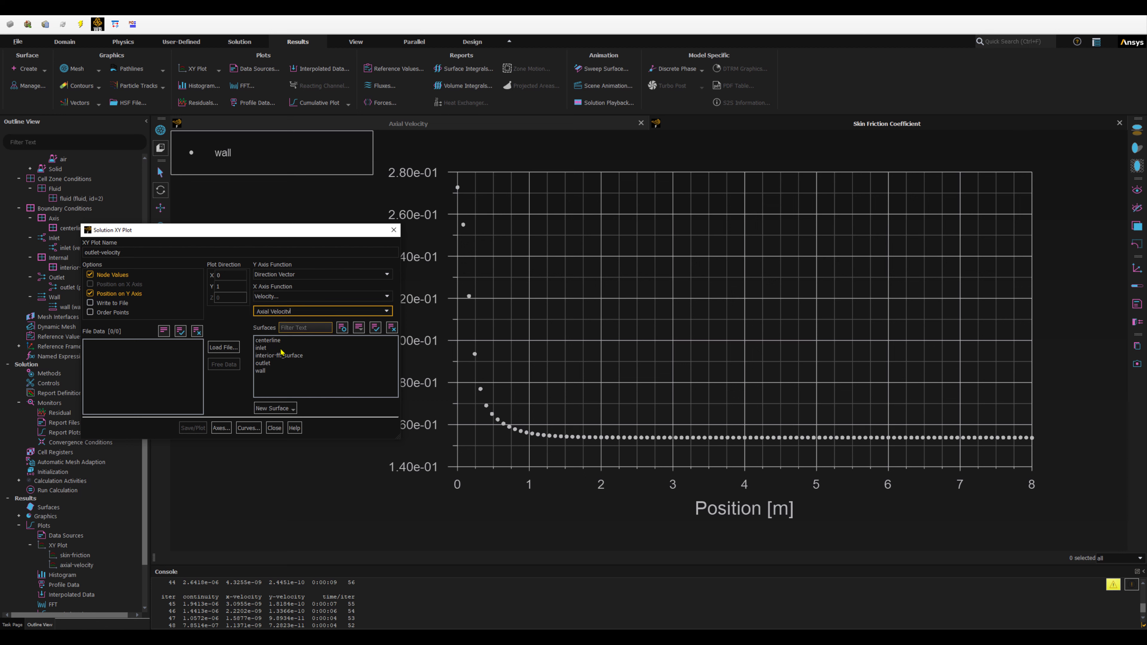
left_click(263, 364)
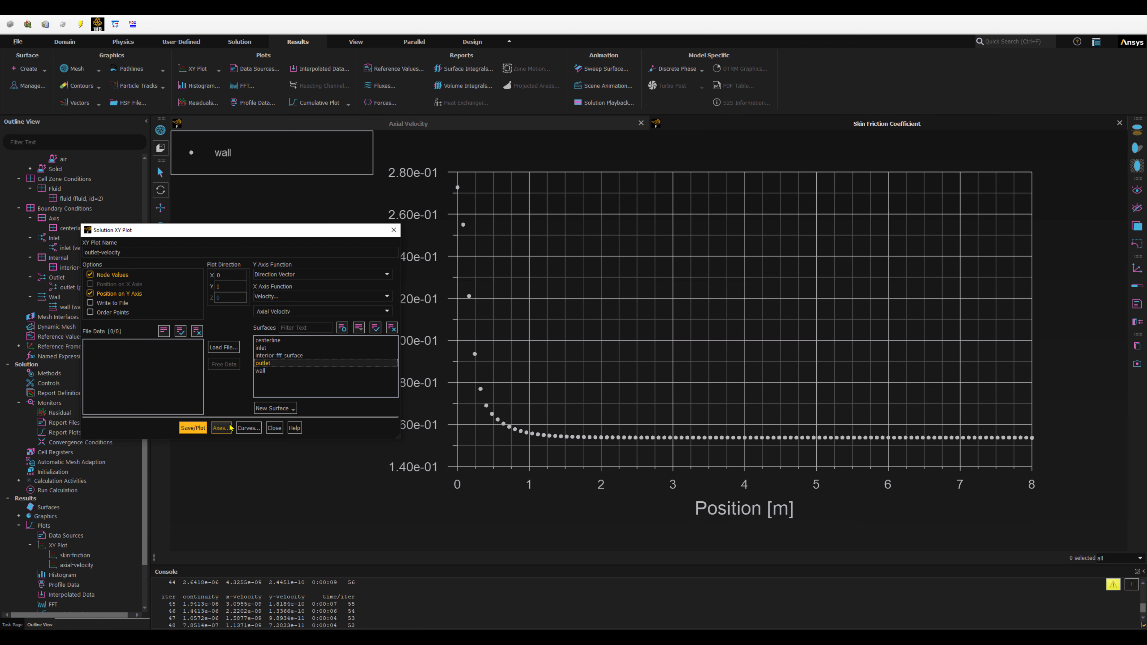
left_click(198, 431)
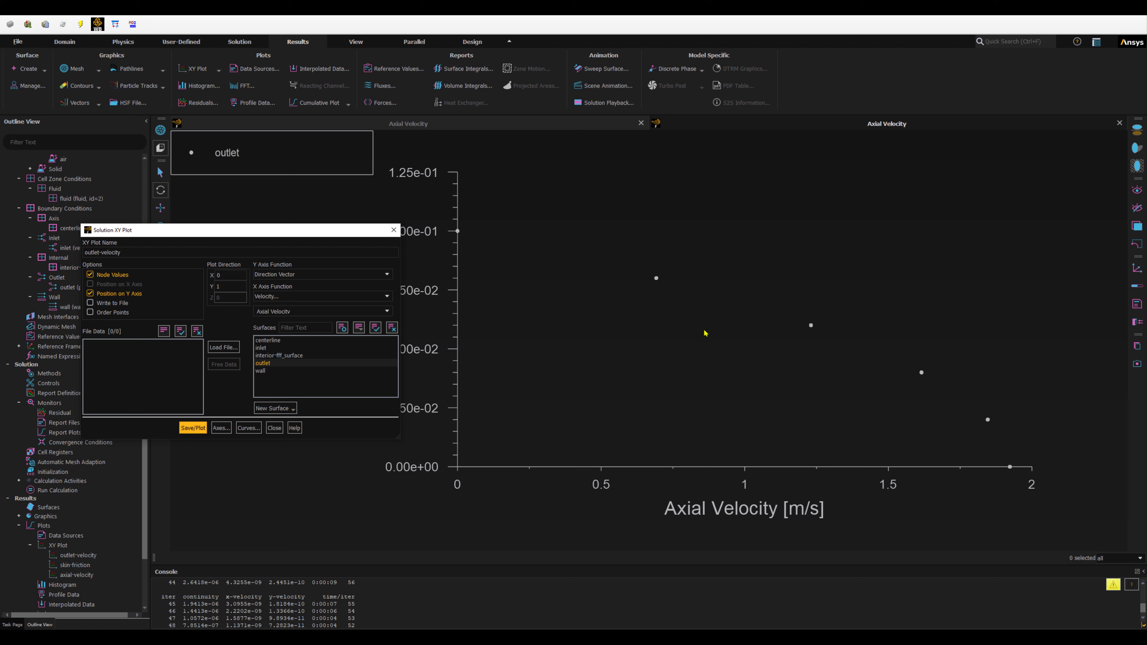
Enable major and minor rules on both the X and Y axes of the outlet velocity plot, close the axes settings, and replot.
left_click(221, 428)
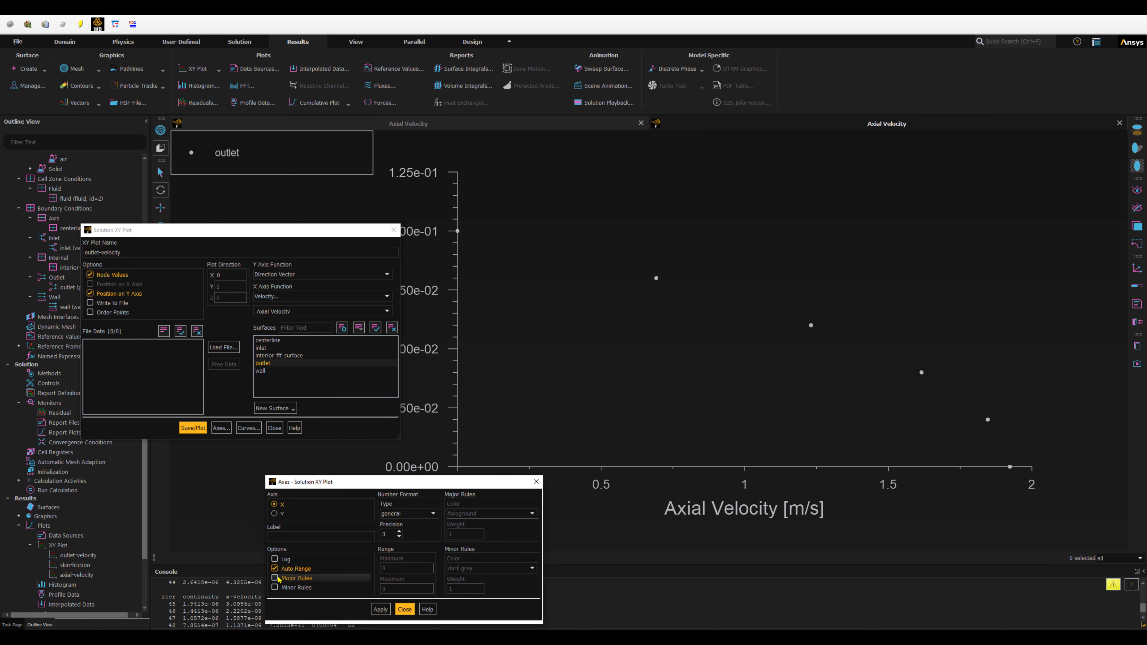
left_click(275, 578)
left_click(274, 588)
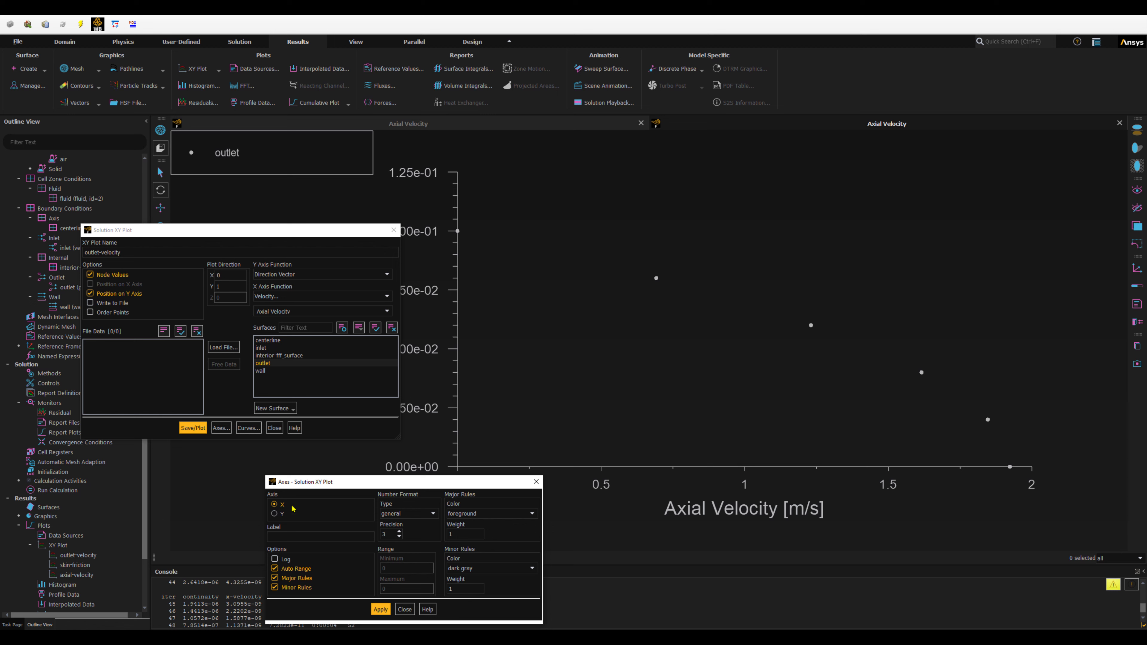
left_click(274, 514)
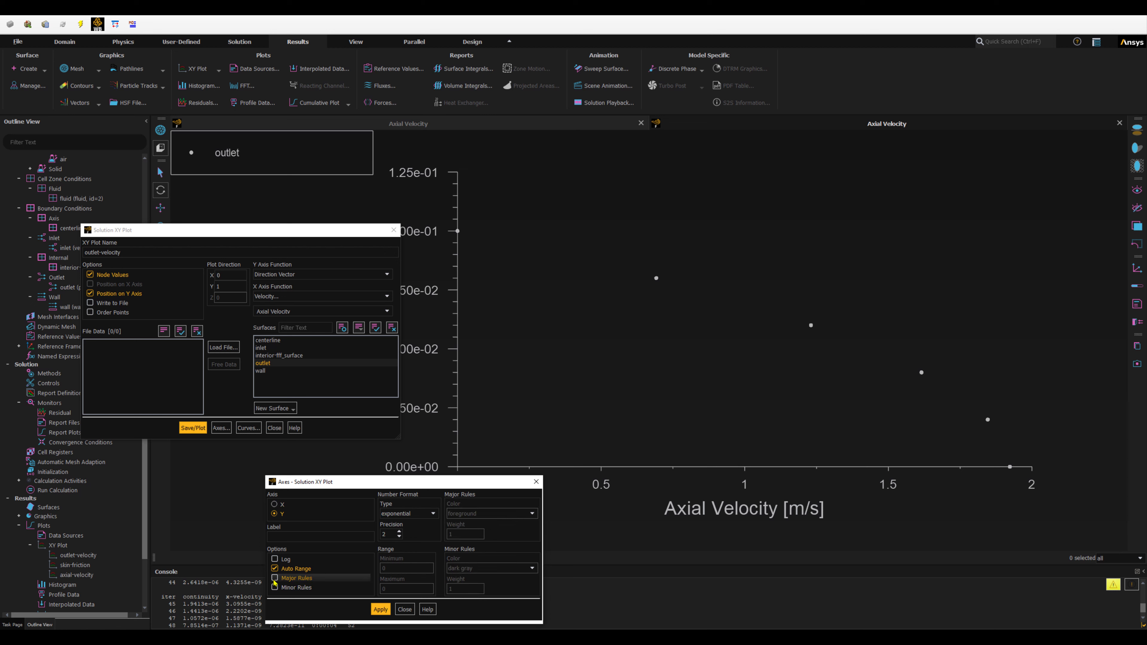
left_click(274, 588)
left_click(275, 588)
left_click(381, 610)
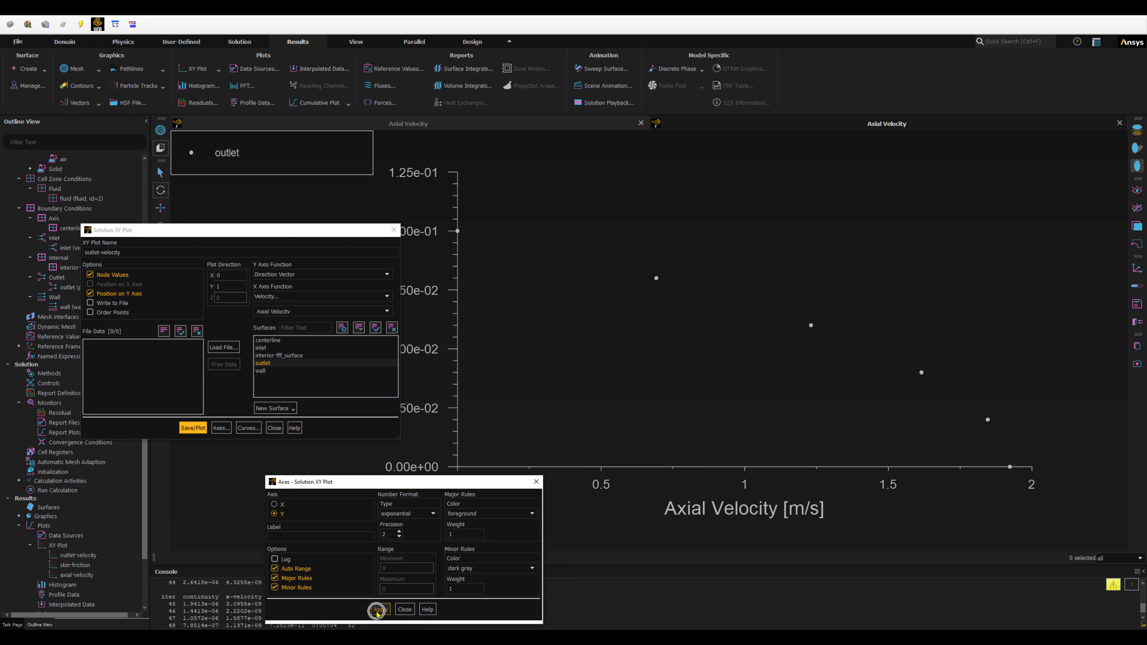
left_click(404, 609)
left_click(193, 427)
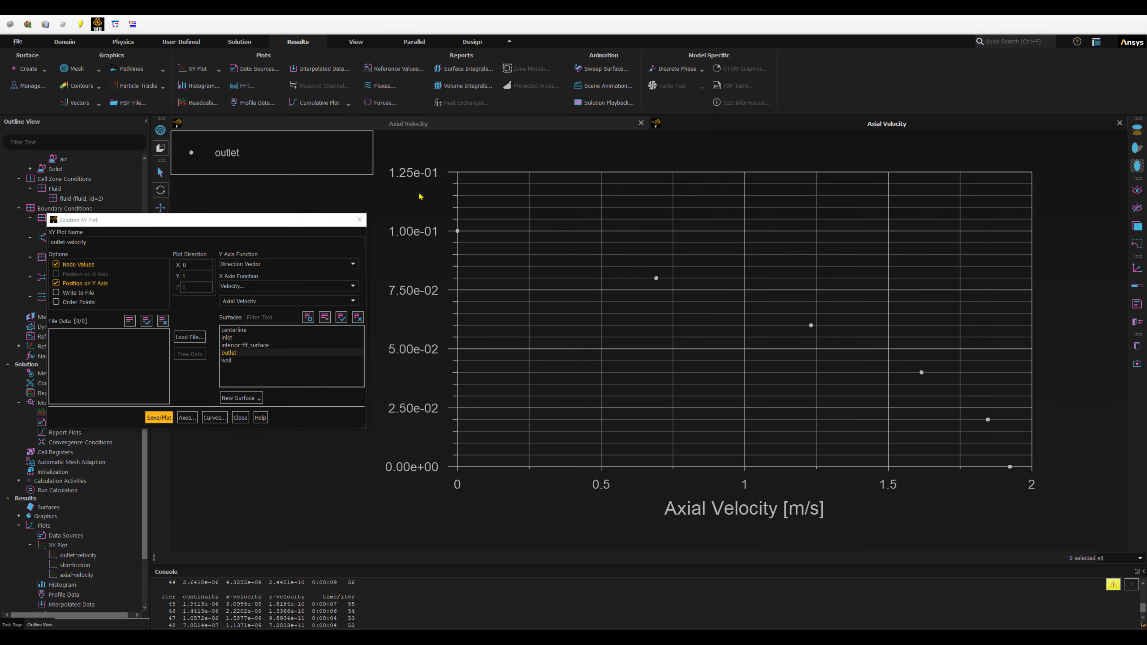
Change the Y axis number format to float and replot the outlet velocity profile.
left_click(187, 418)
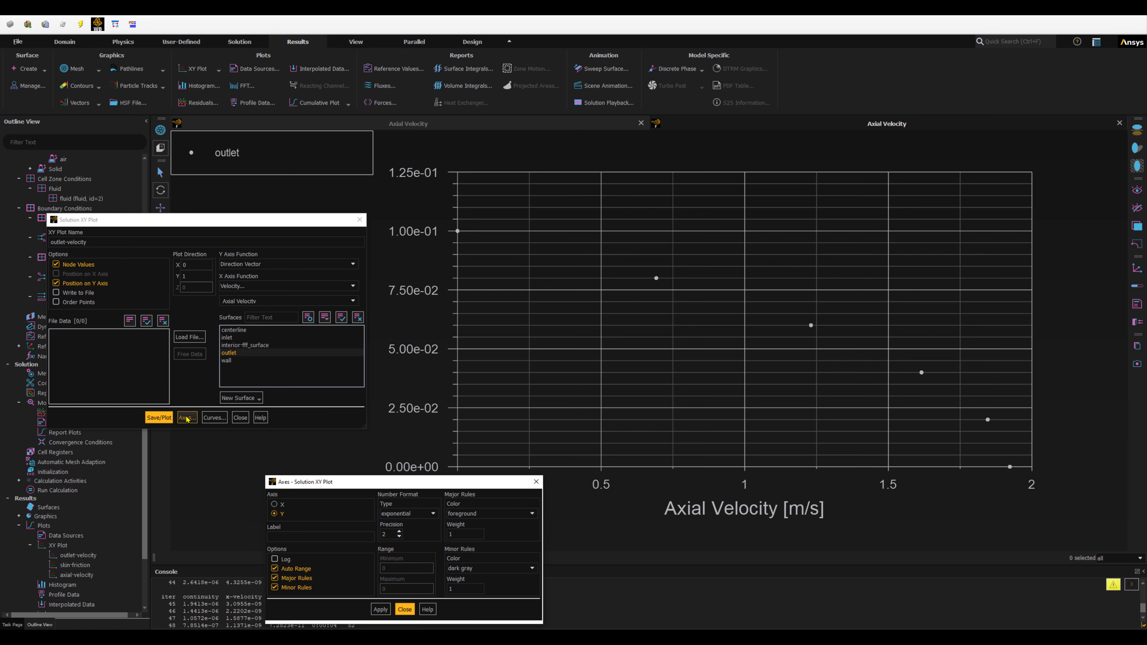
left_click_drag(368, 488, 268, 435)
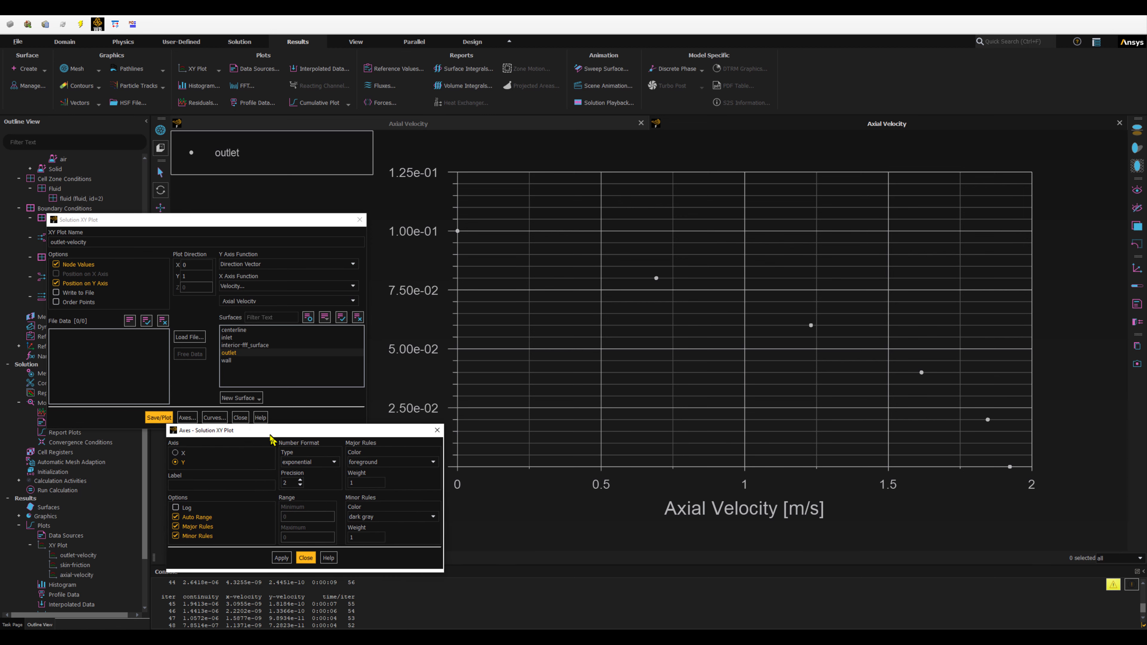
left_click(175, 462)
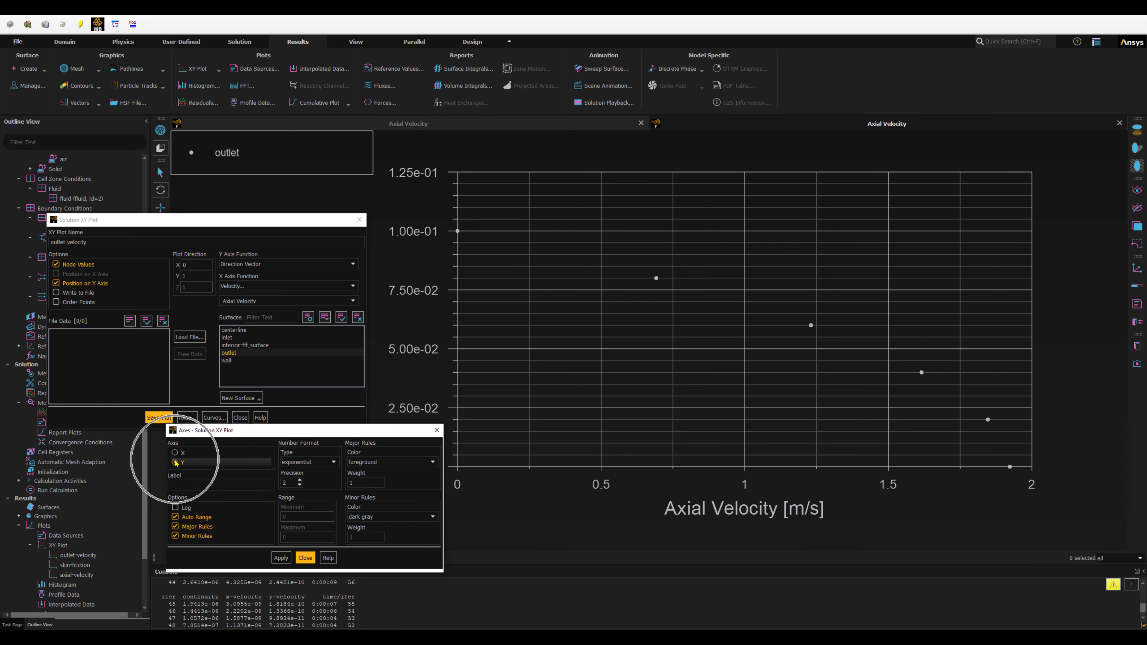
left_click(312, 462)
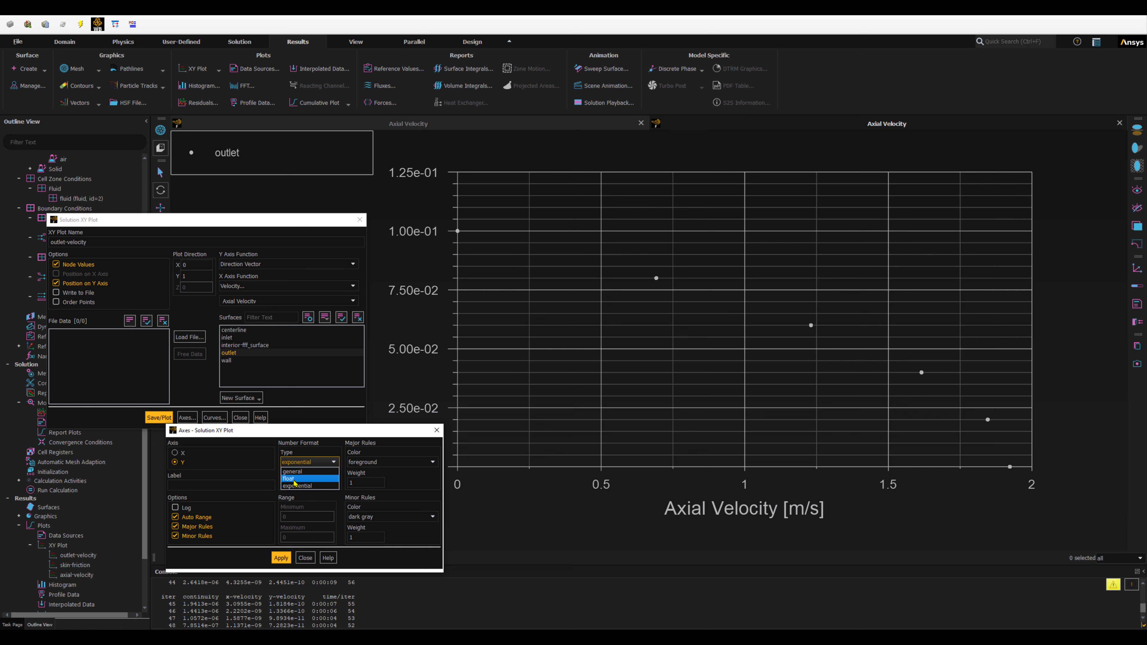
left_click(293, 479)
left_click(281, 558)
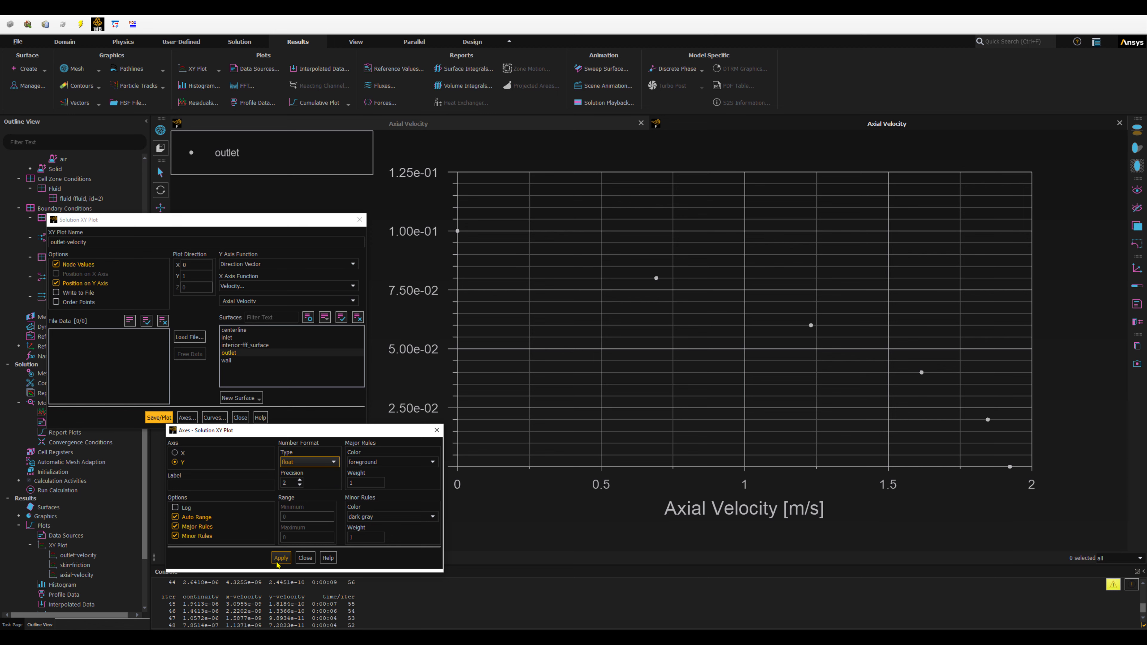
left_click(156, 418)
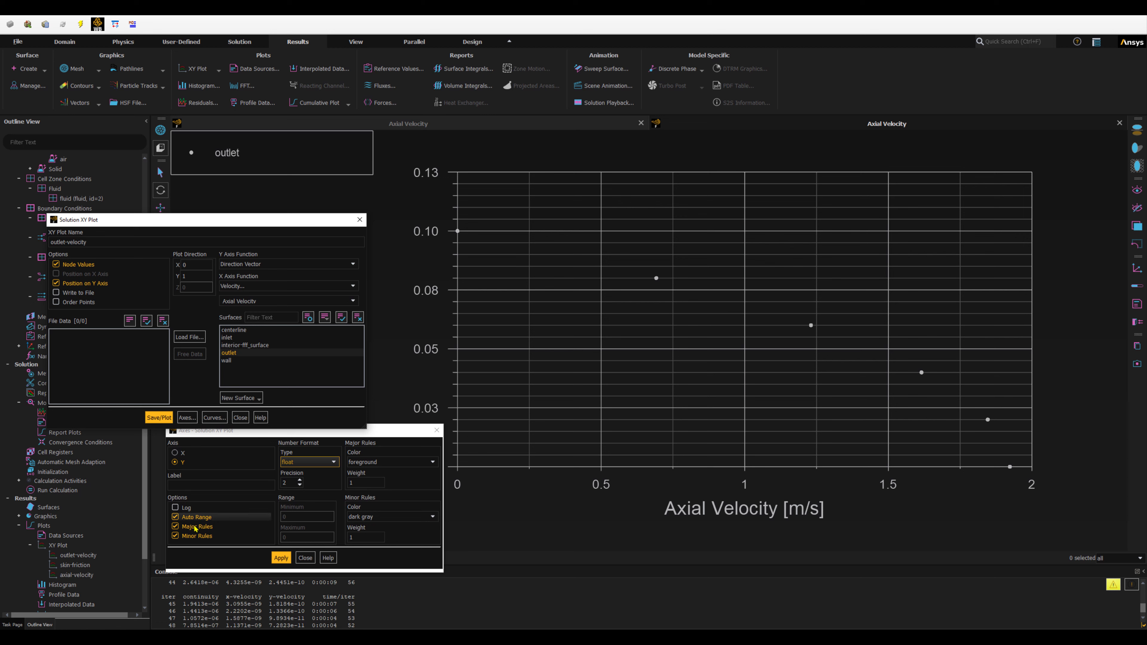
Turn off auto range for the Y axis, set its range from 0 to 0.1, replot, and close the axes settings.
left_click_drag(391, 431, 323, 427)
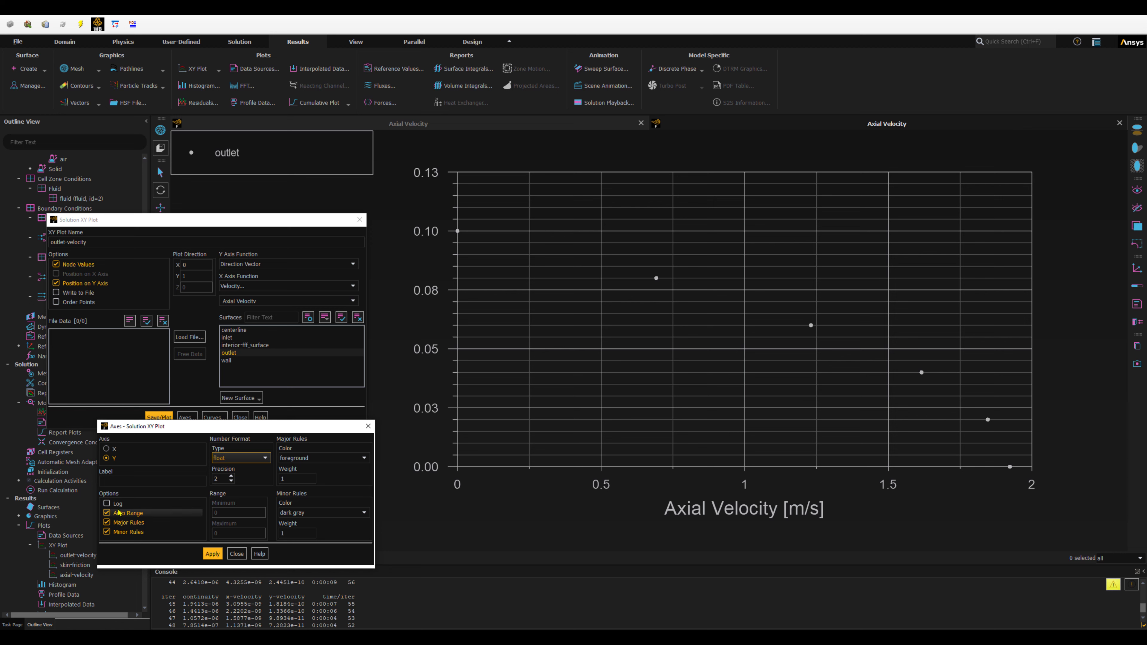
left_click(107, 514)
left_click(214, 513)
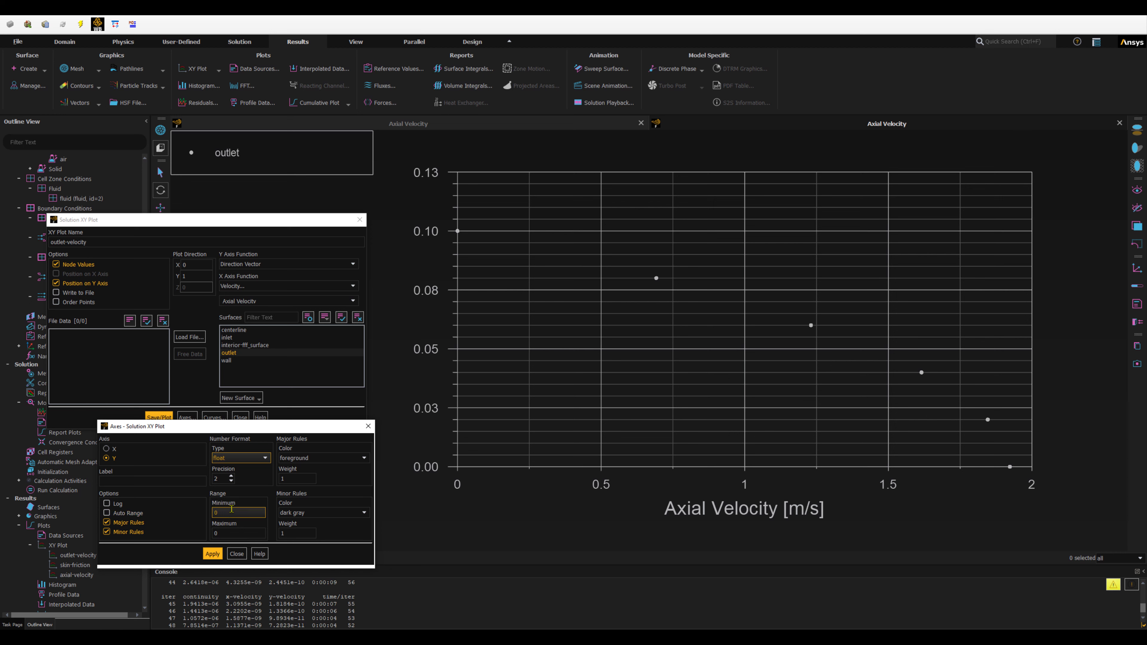
key("Tab")
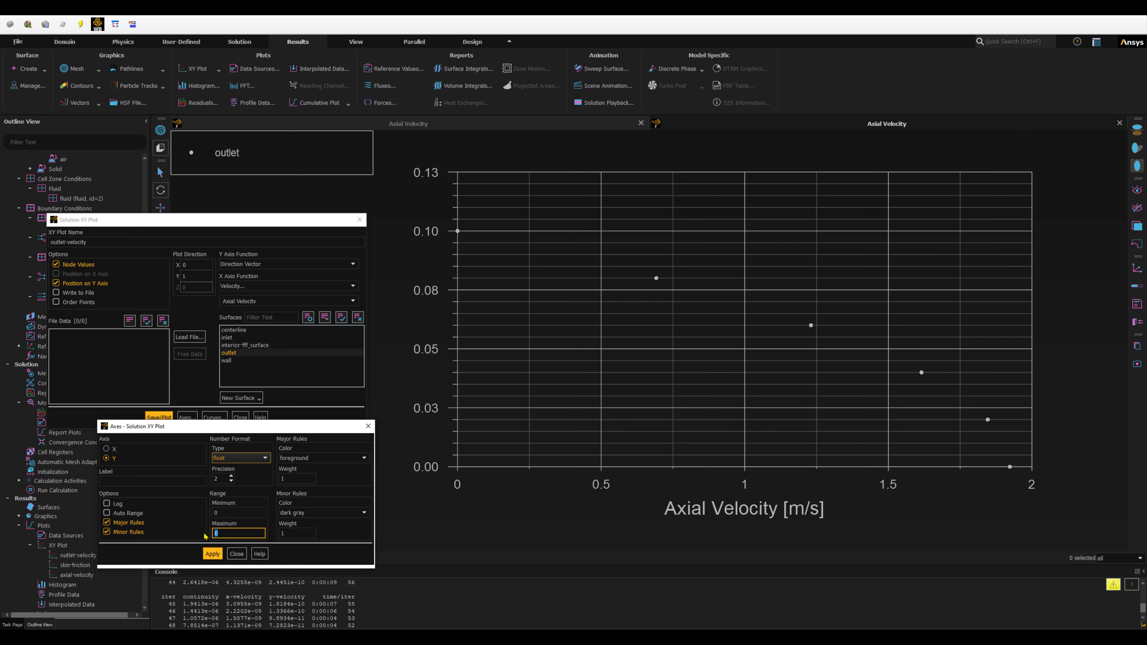
type("0.1")
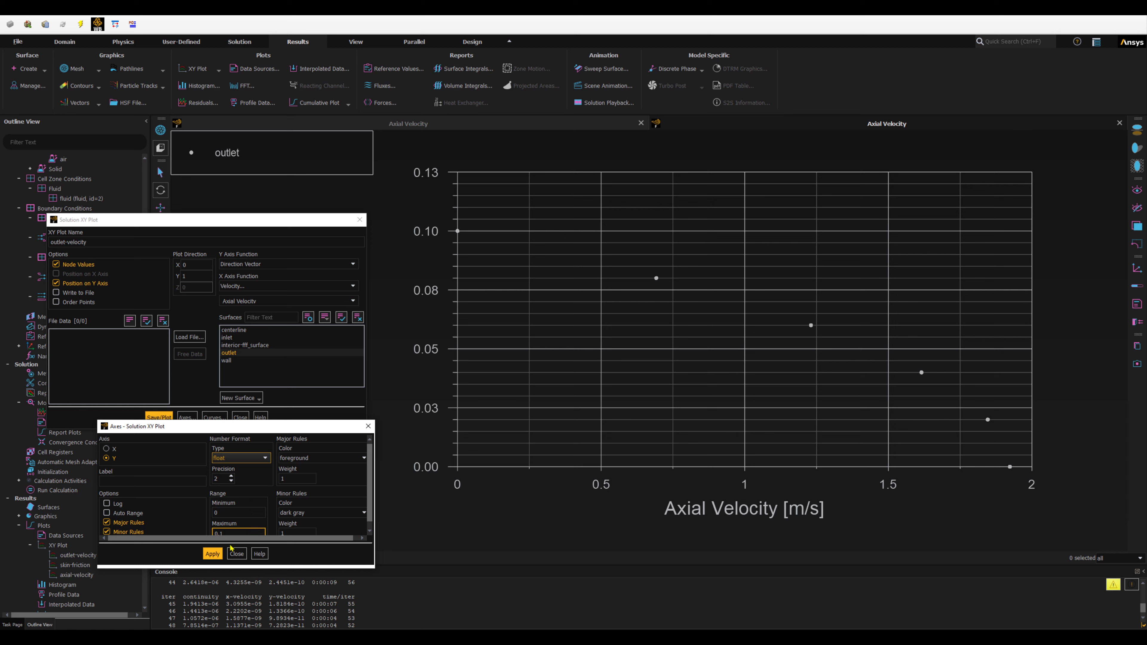
left_click(217, 559)
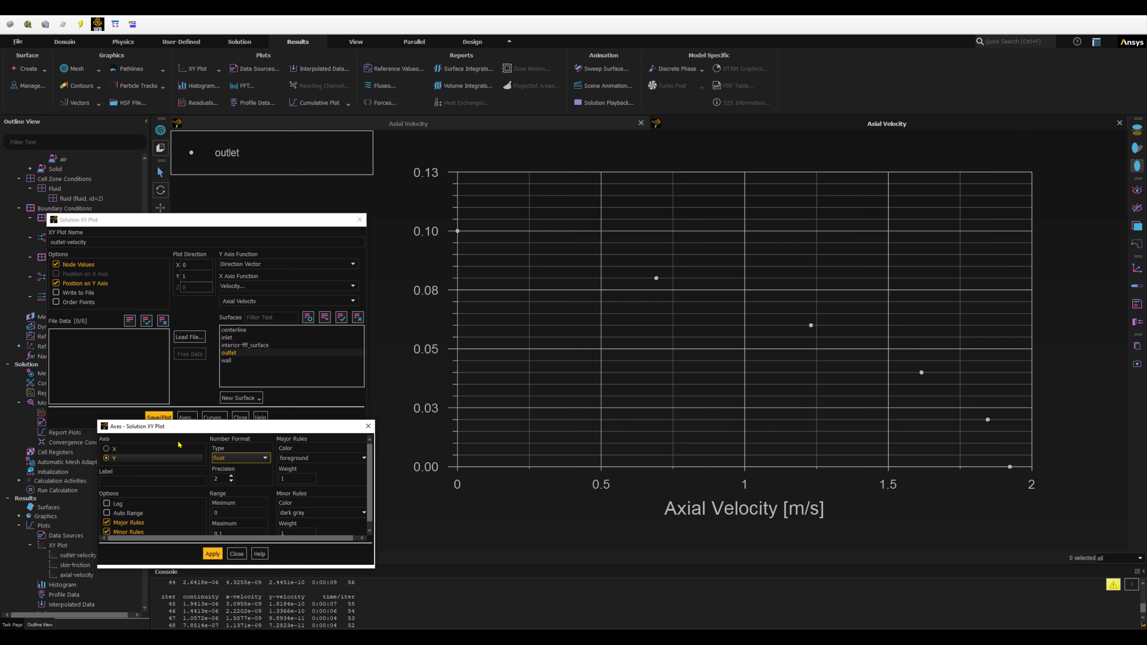
left_click(161, 418)
left_click(163, 417)
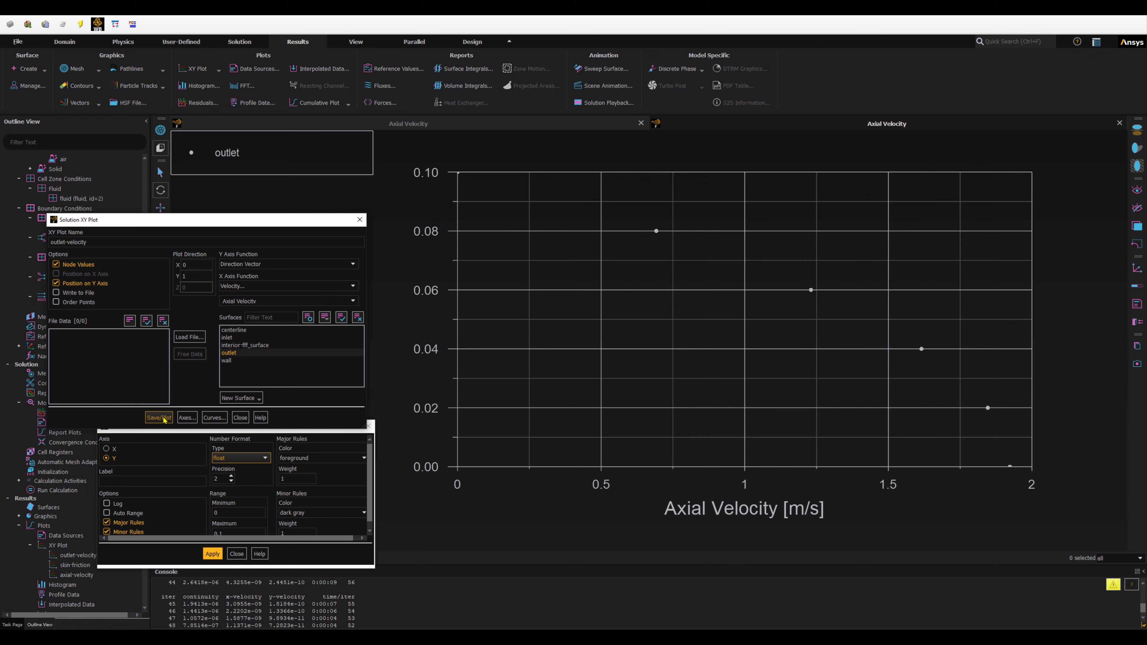
left_click(236, 554)
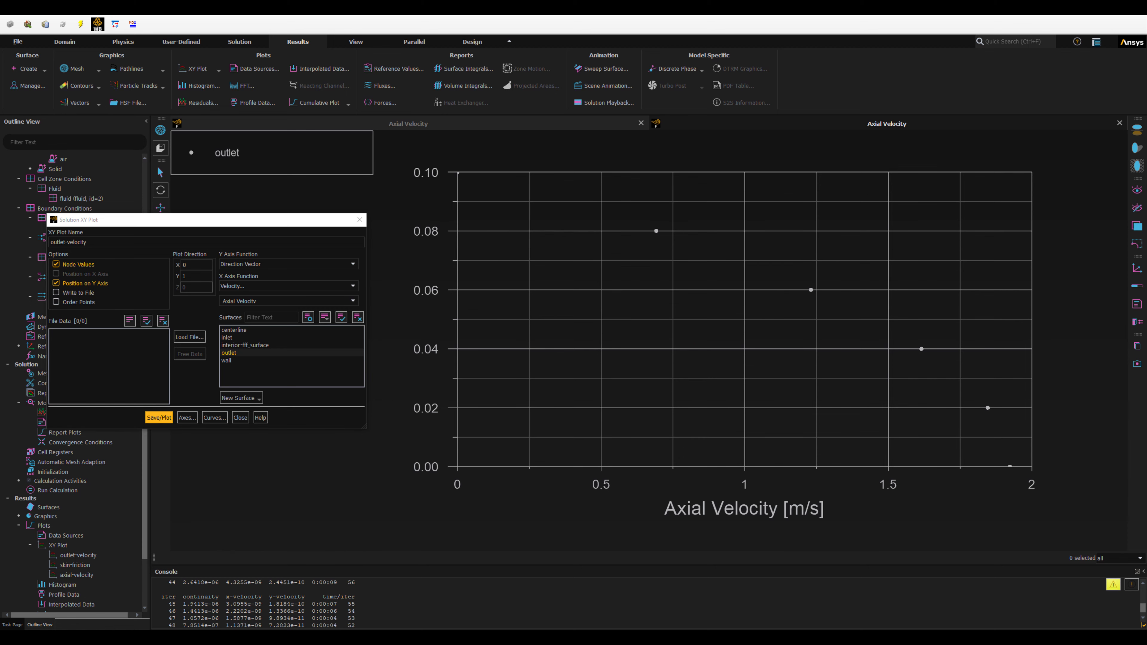
Export the outlet velocity profile to the file profile.xy, turn off writing to file, and close the plot setup.
left_click(84, 293)
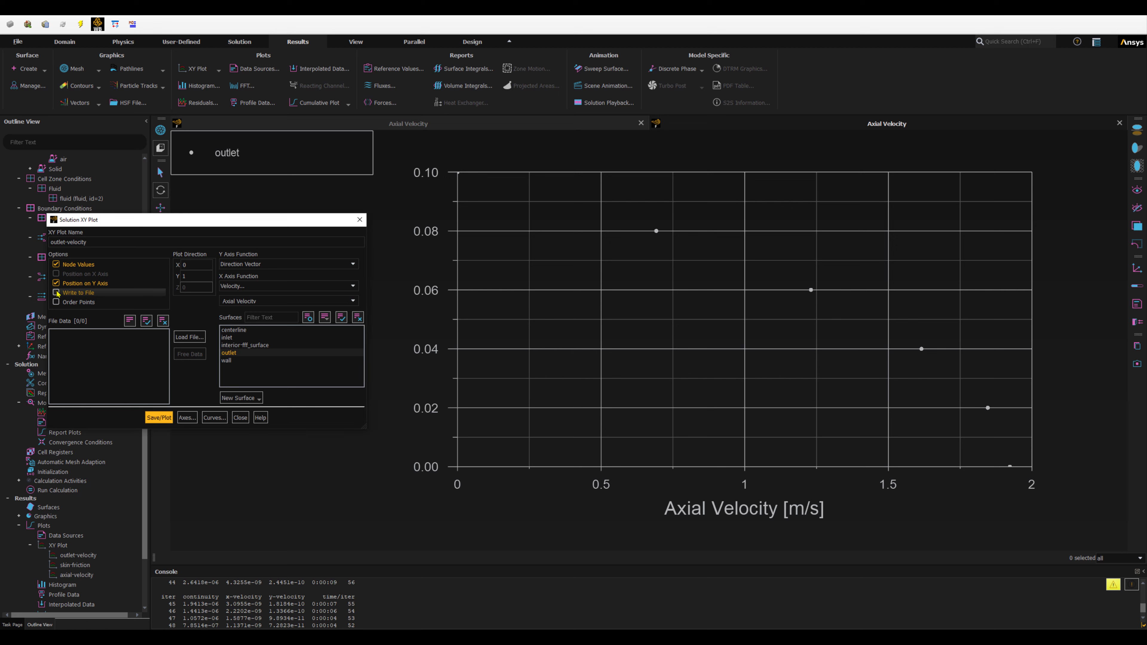
left_click(154, 418)
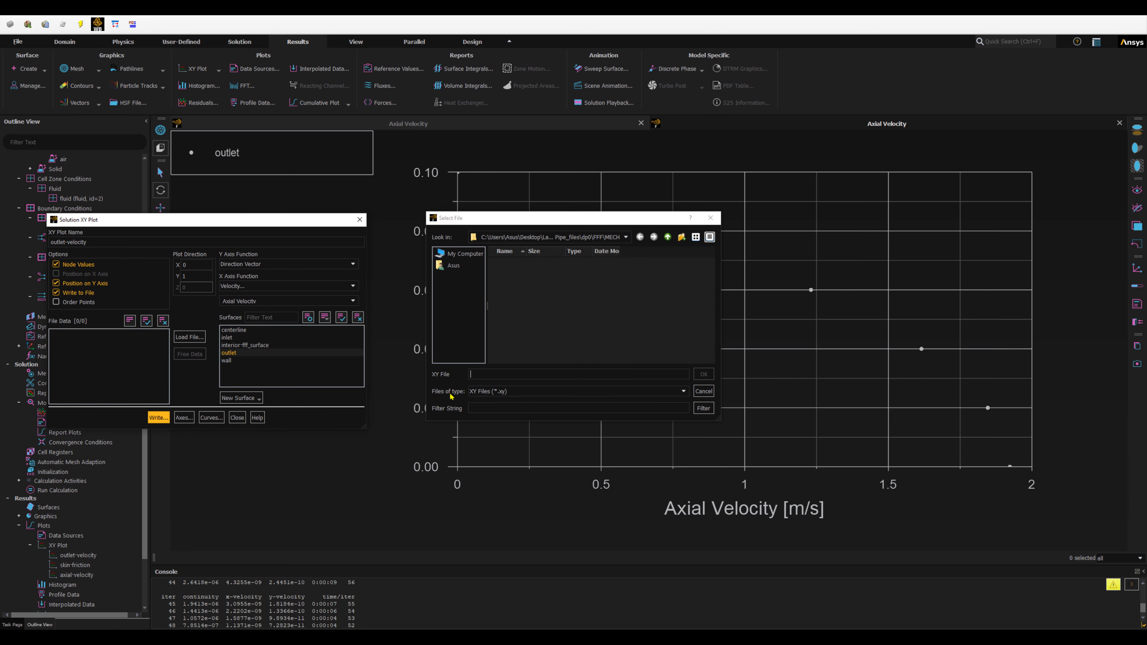
left_click(482, 375)
type("profile.xy")
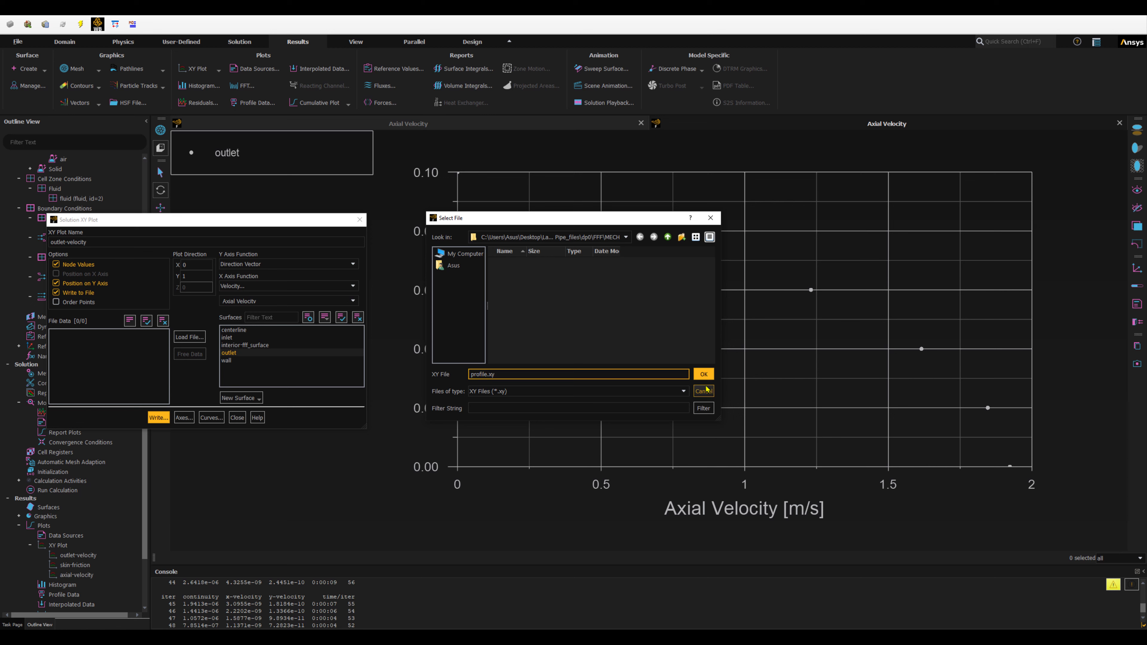
left_click(702, 377)
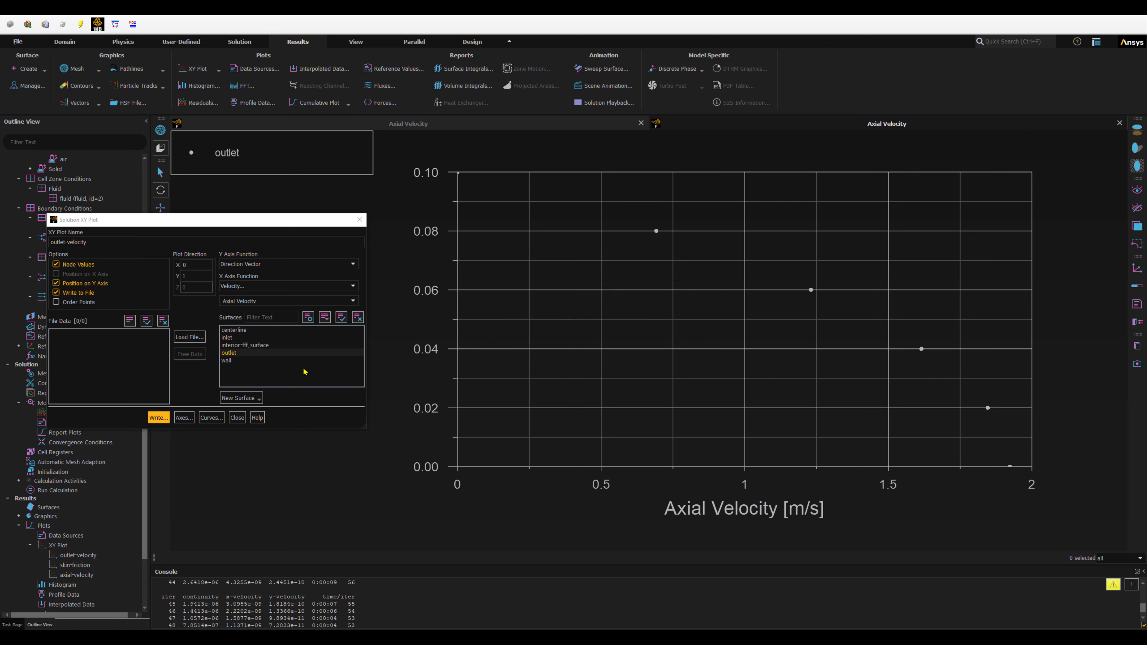
left_click(78, 290)
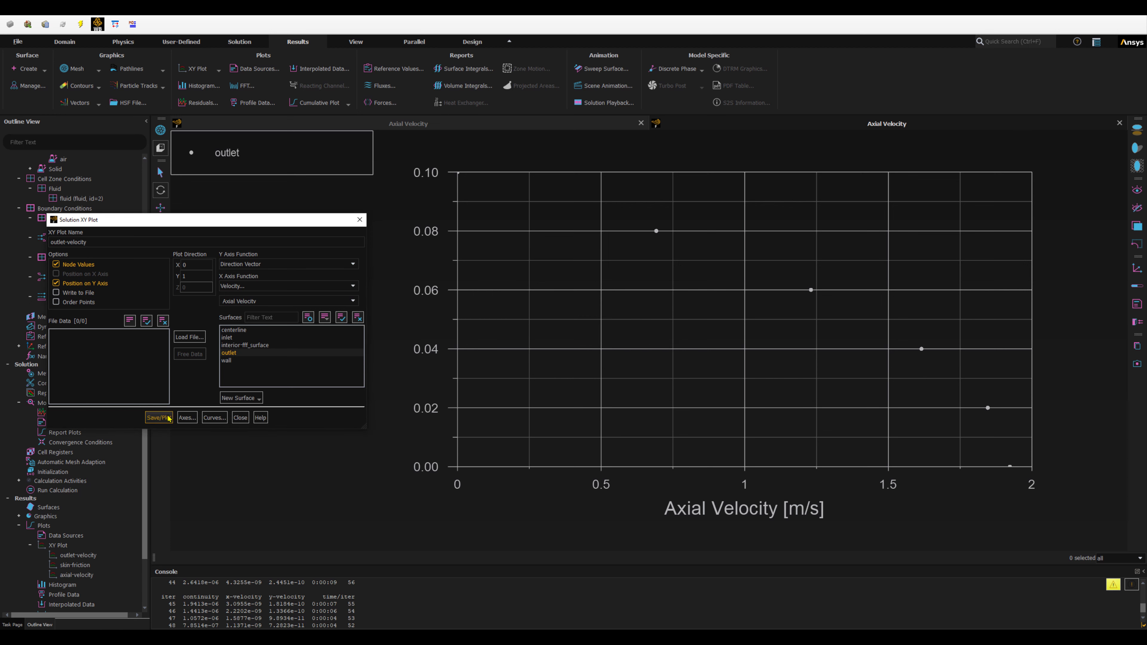
left_click(13, 206)
left_click(240, 417)
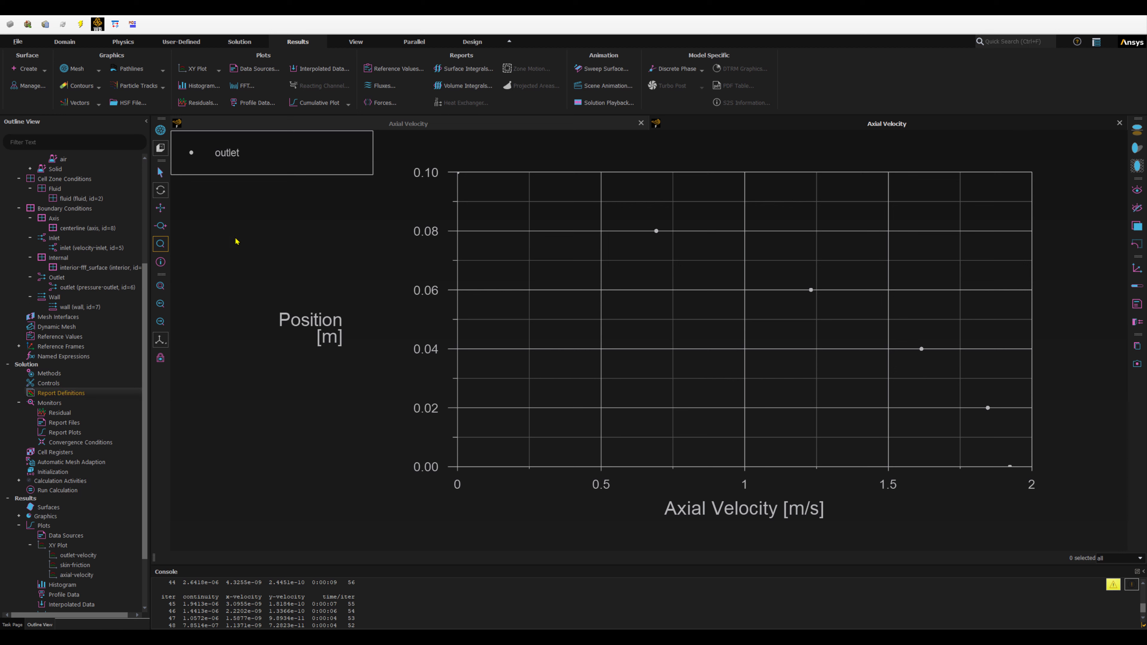
Start a new Line/Rake surface and display the mesh with all surfaces as a reference.
left_click(40, 72)
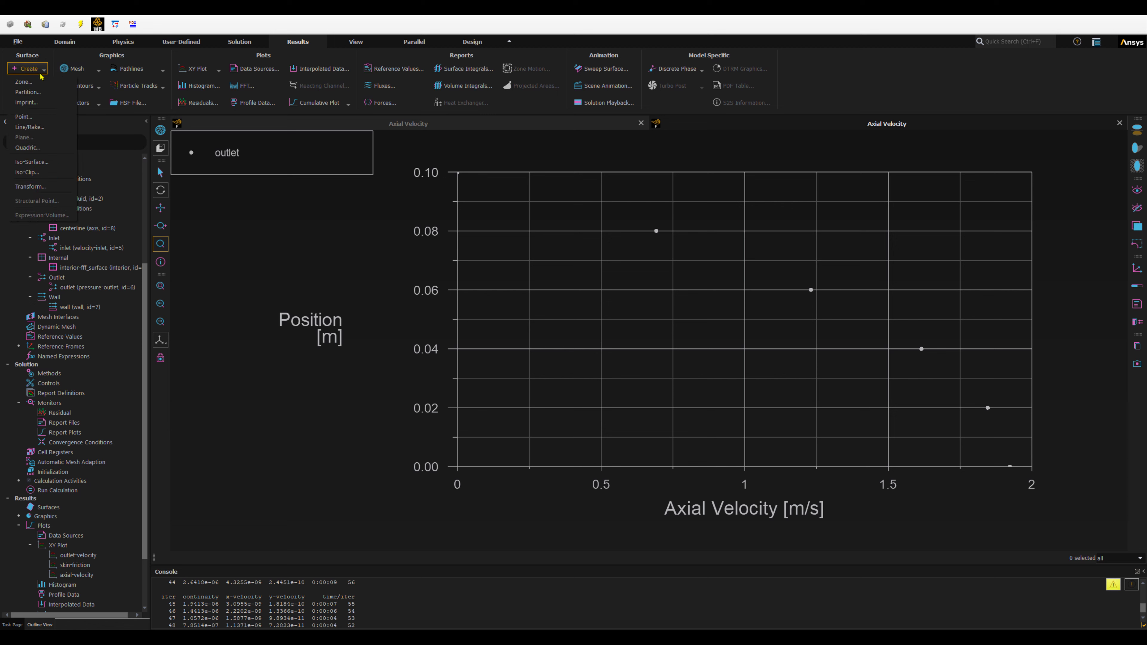
left_click(35, 128)
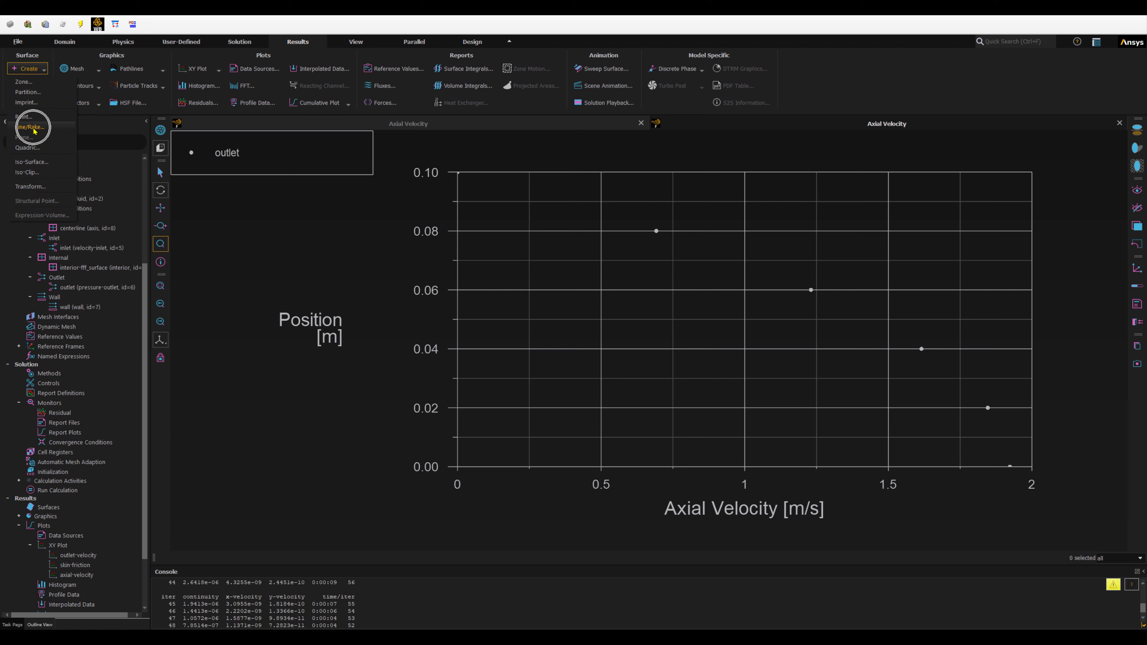
left_click(51, 129)
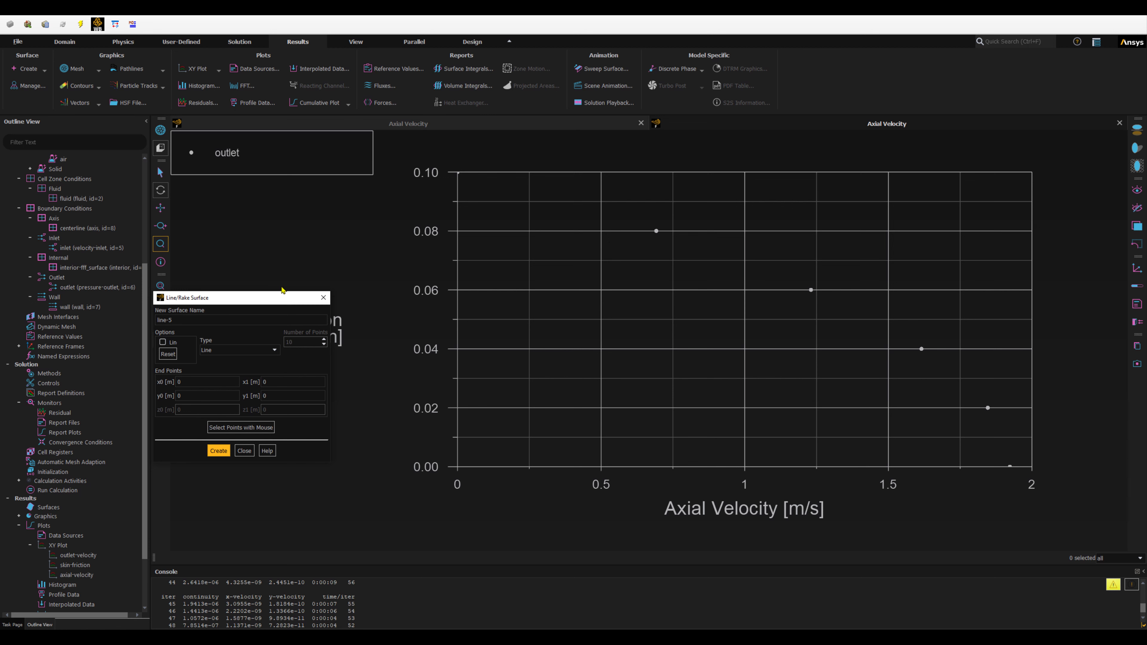
left_click_drag(281, 295, 303, 221)
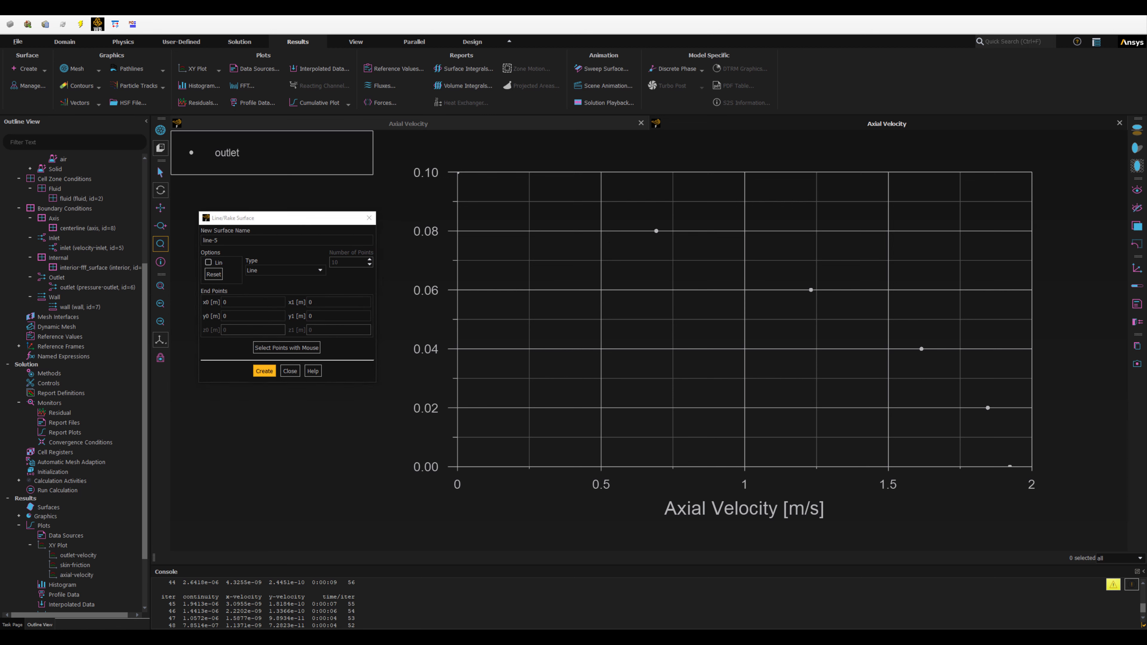
scroll(75, 528, "down", 2)
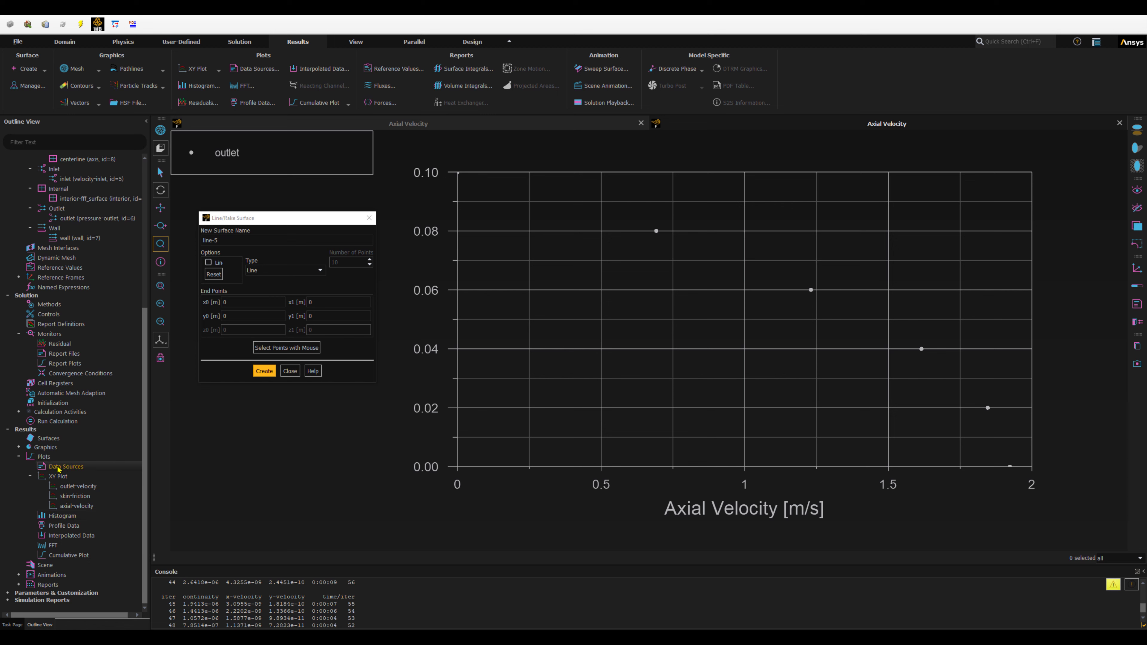
left_click(20, 447)
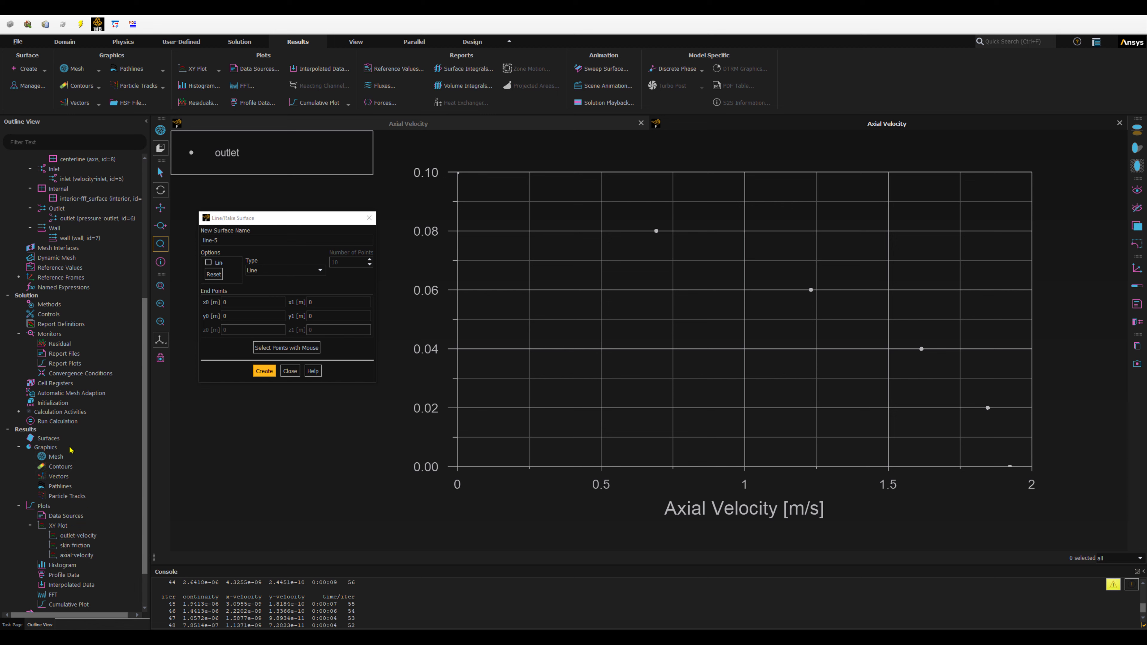
left_click(160, 130)
left_click(235, 431)
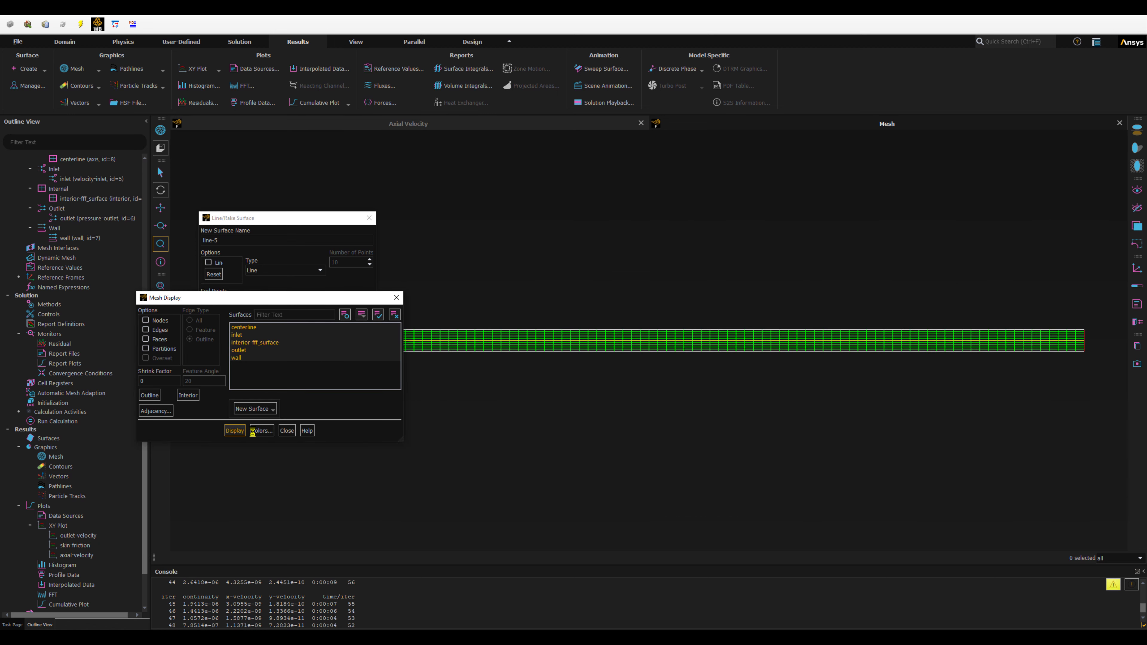
left_click(287, 430)
Set the new line's starting x0 coordinate to 0.6 m, keeping the pipe mesh in view.
left_click_drag(309, 219, 385, 398)
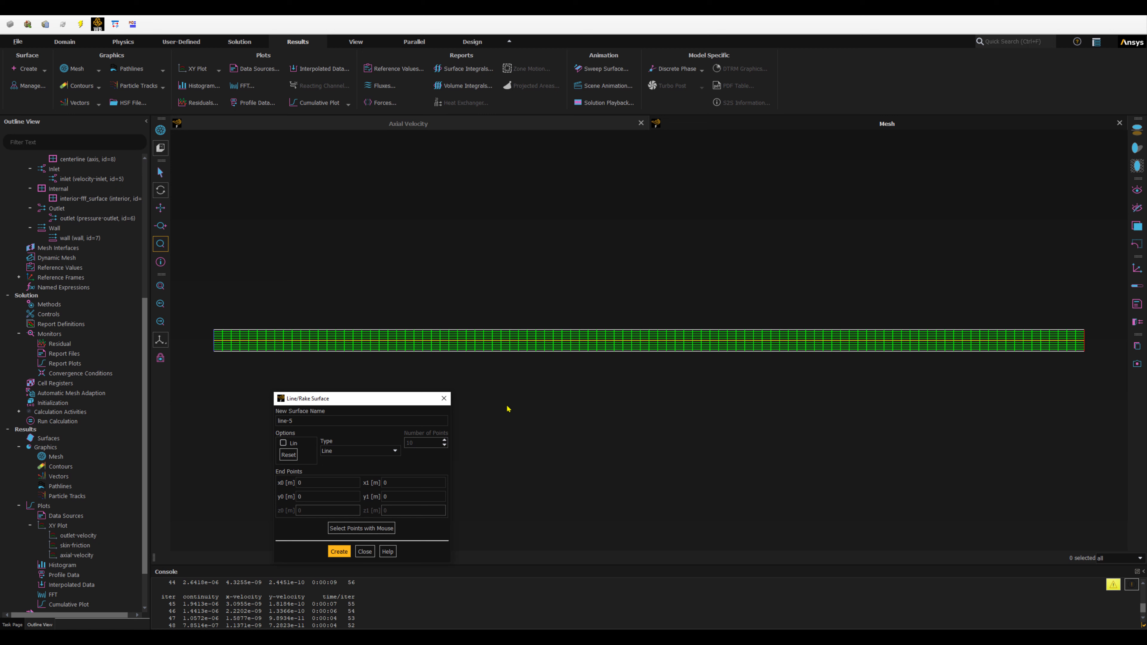
left_click(1134, 284)
scroll(569, 518, "up", 1)
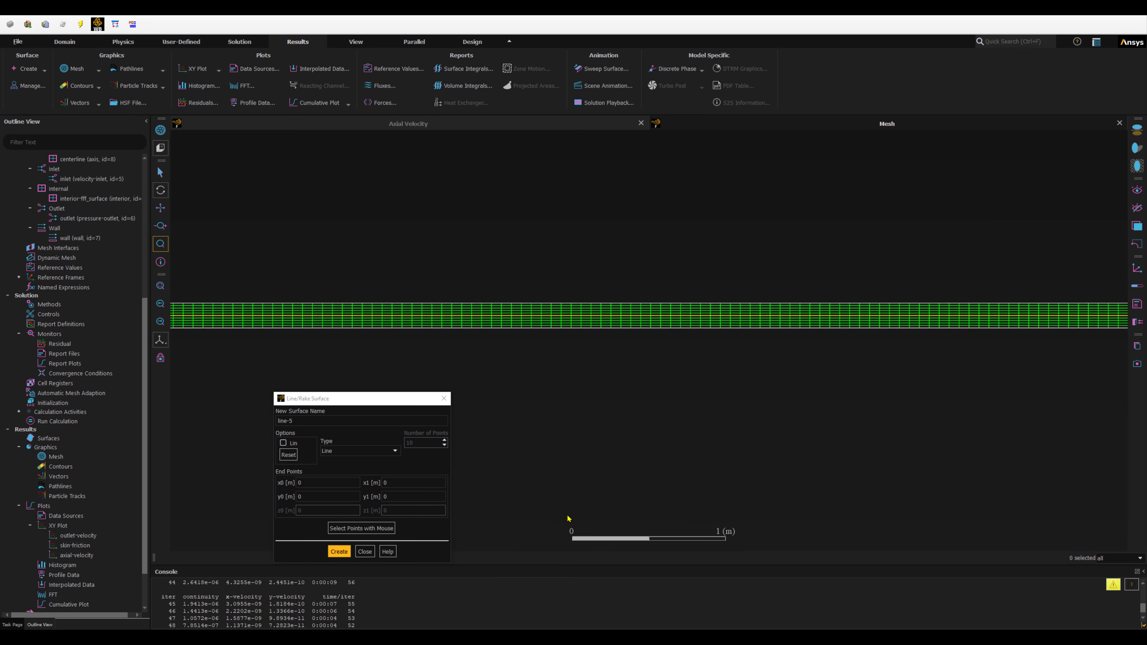
scroll(568, 519, "down", 1)
left_click_drag(388, 398, 290, 382)
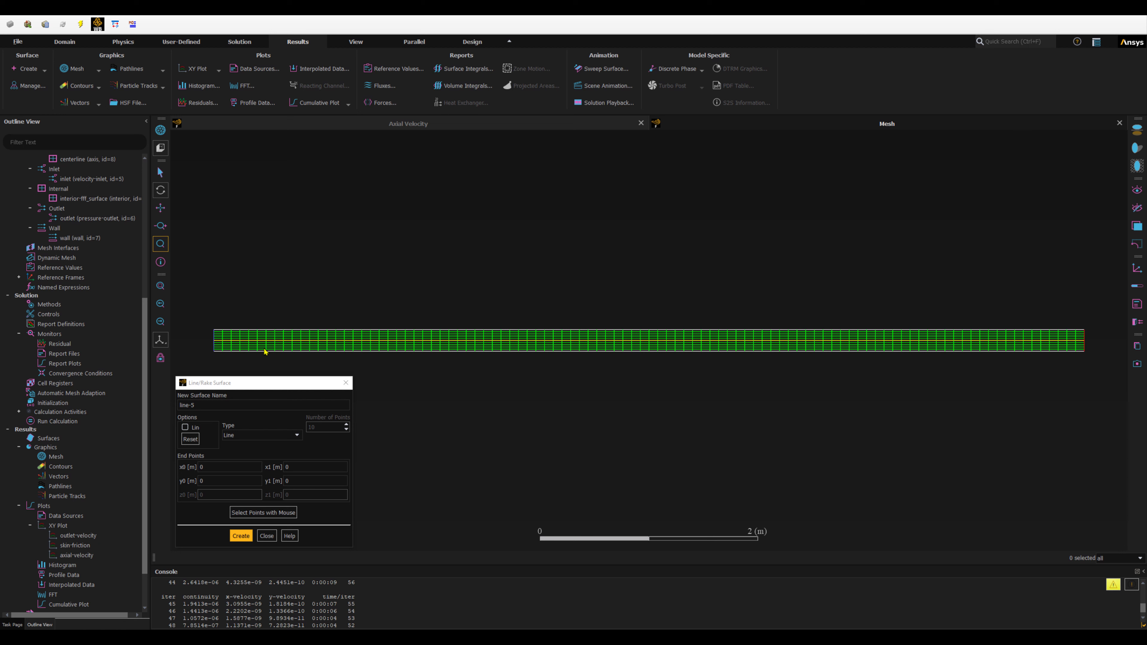
left_click(208, 468)
left_click(210, 464)
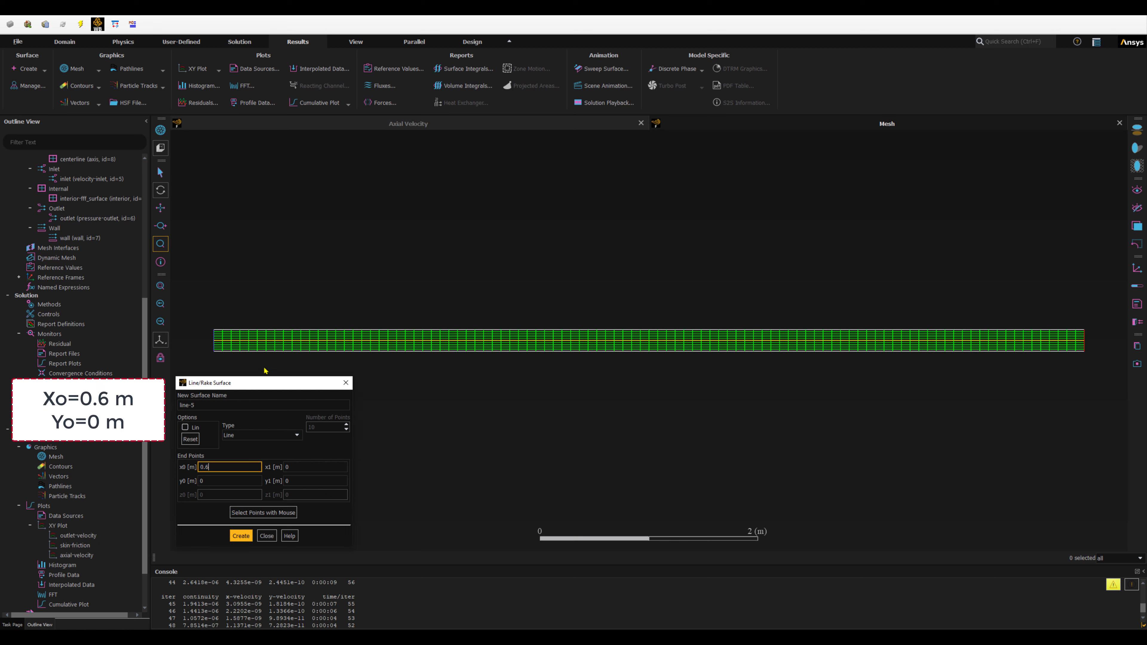
Set the line's end point to x1 0.6 m and y1 0.1 m.
double_click(295, 465)
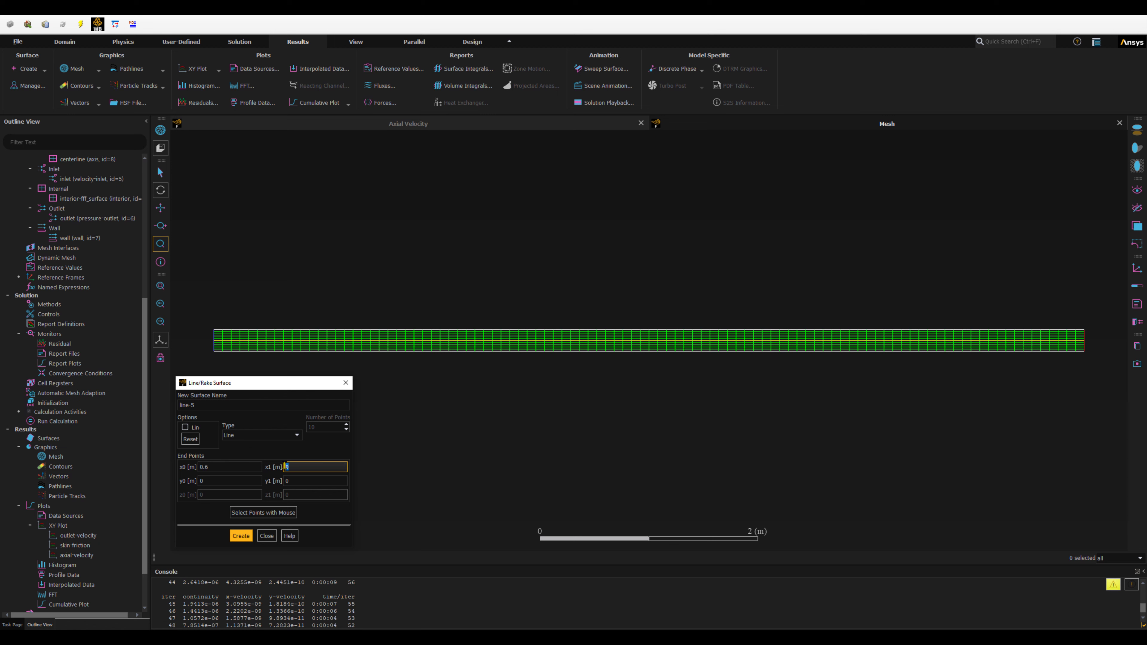
left_click(258, 334)
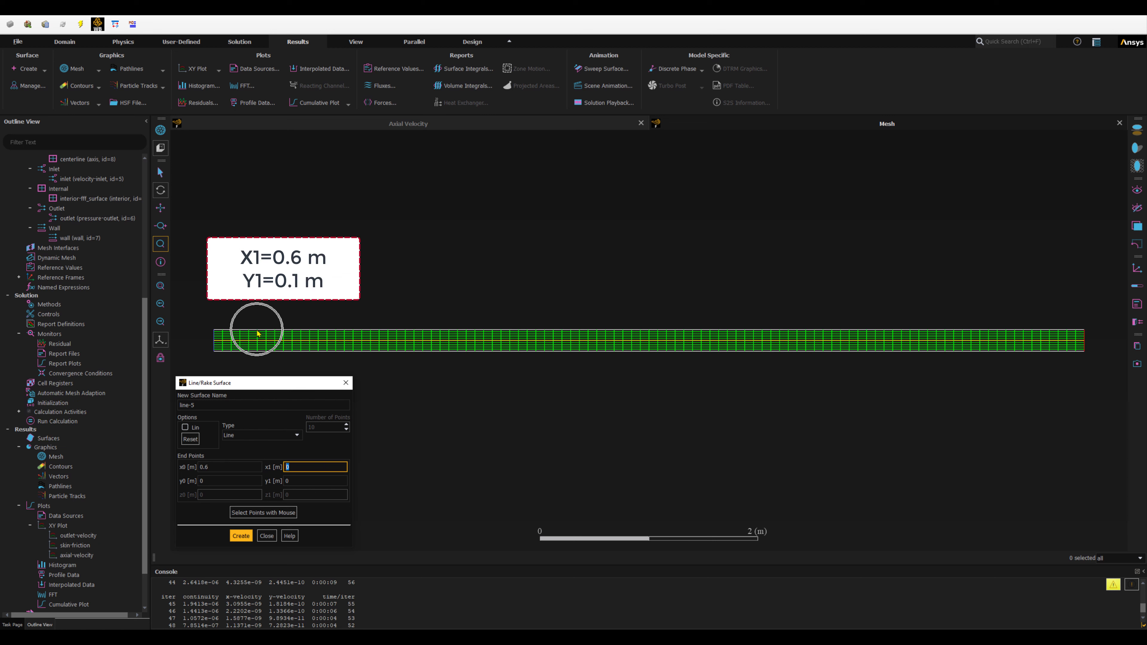
left_click(301, 468)
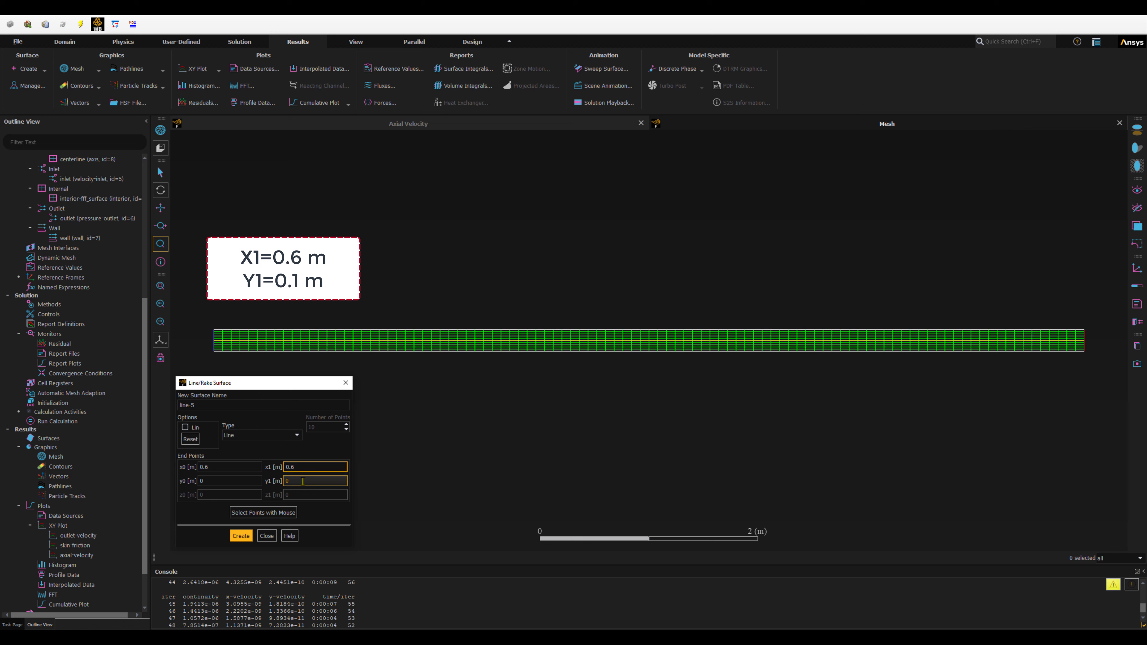
left_click(302, 481)
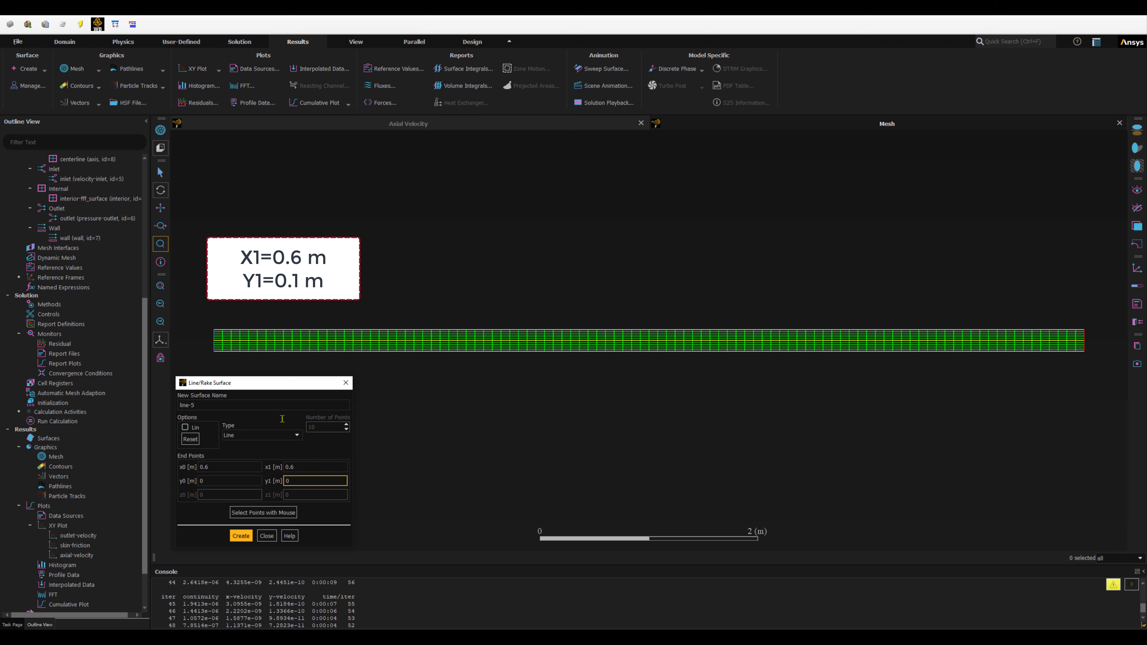
double_click(306, 483)
type("0.1")
Name the surface line1, create it, and expand the list of surfaces in the outline.
left_click_drag(198, 405, 166, 403)
type("line1")
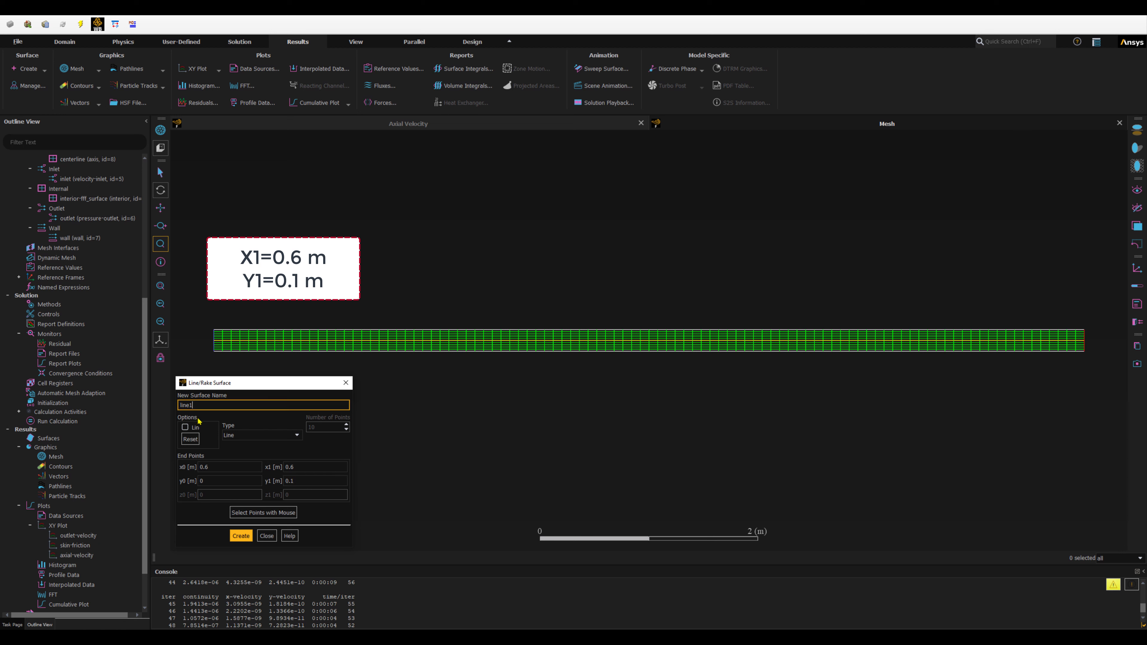
left_click(137, 336)
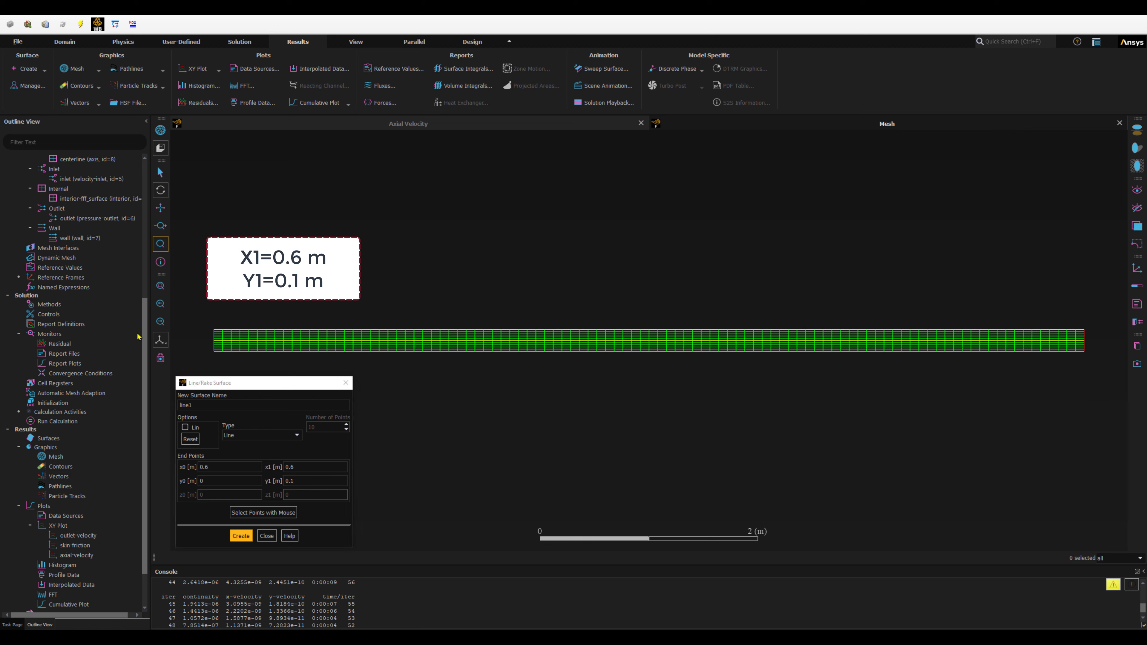
left_click(246, 537)
left_click(18, 438)
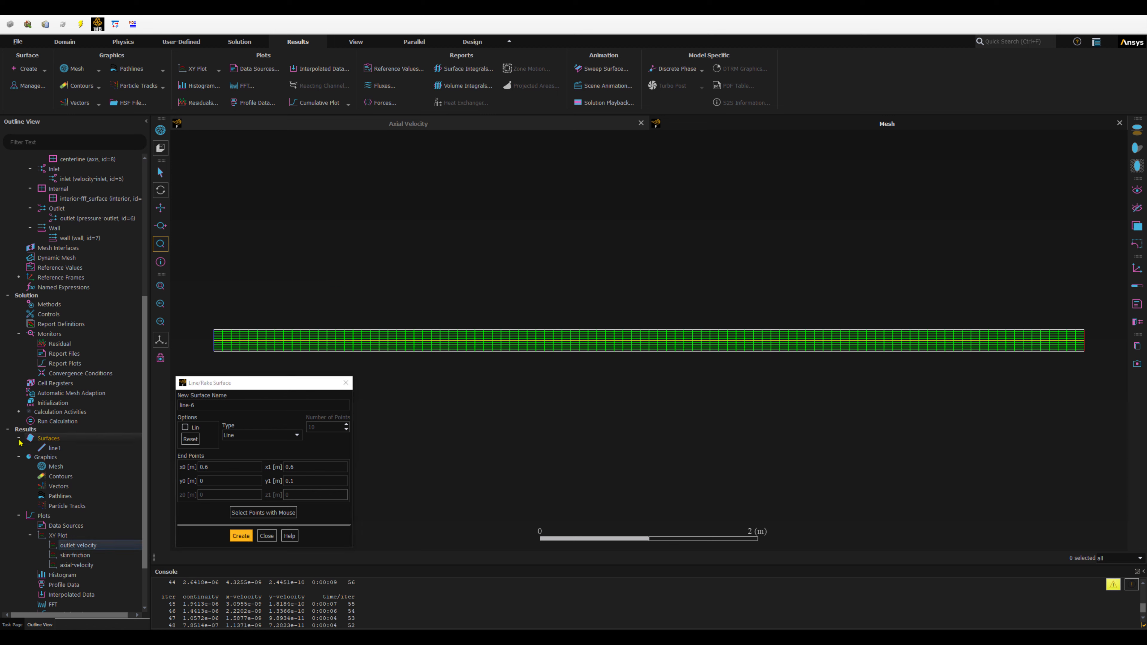
Add line1 to the displayed mesh surfaces, redraw the mesh, and close the line surface settings.
left_click(77, 68)
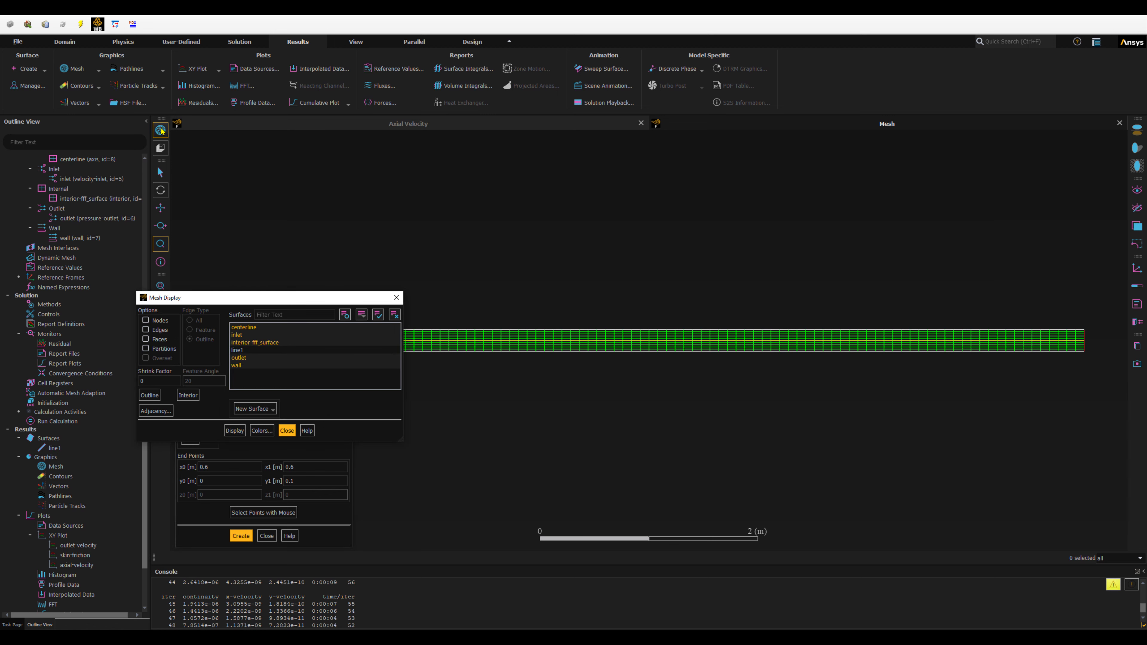
left_click_drag(271, 297, 575, 408)
left_click(541, 461)
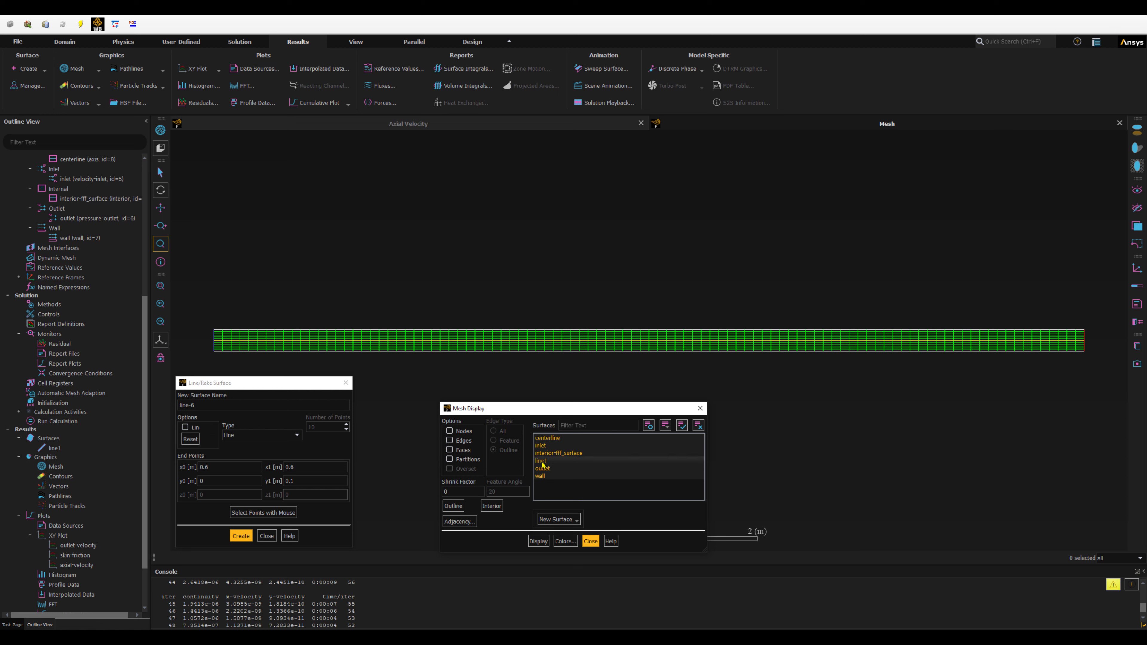
left_click(539, 541)
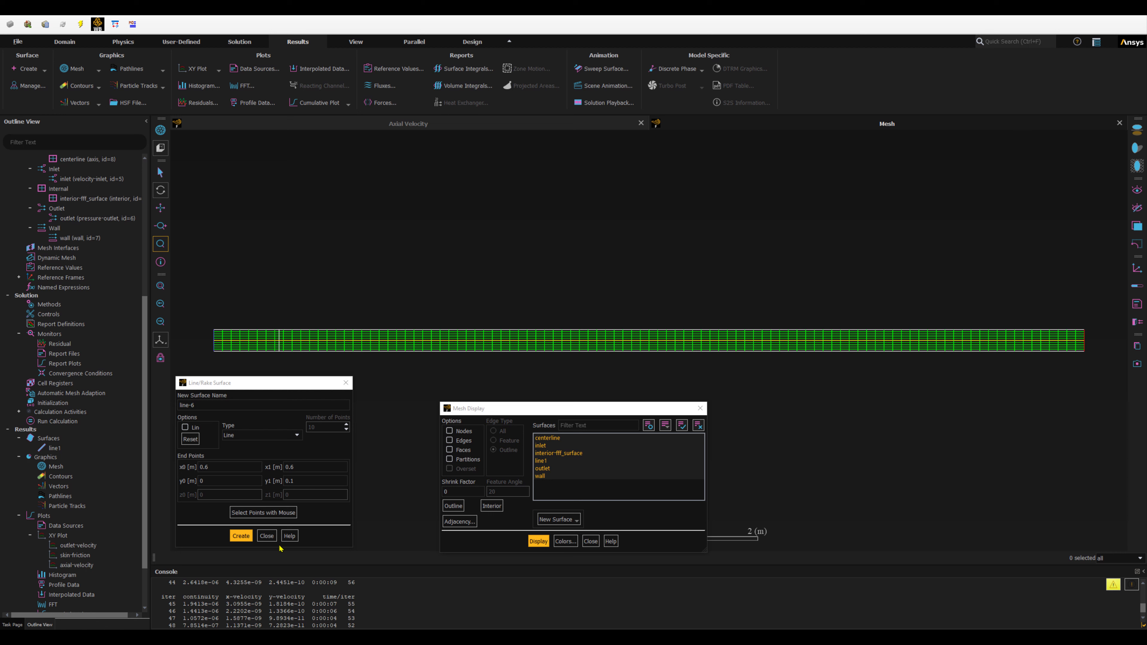
left_click(266, 536)
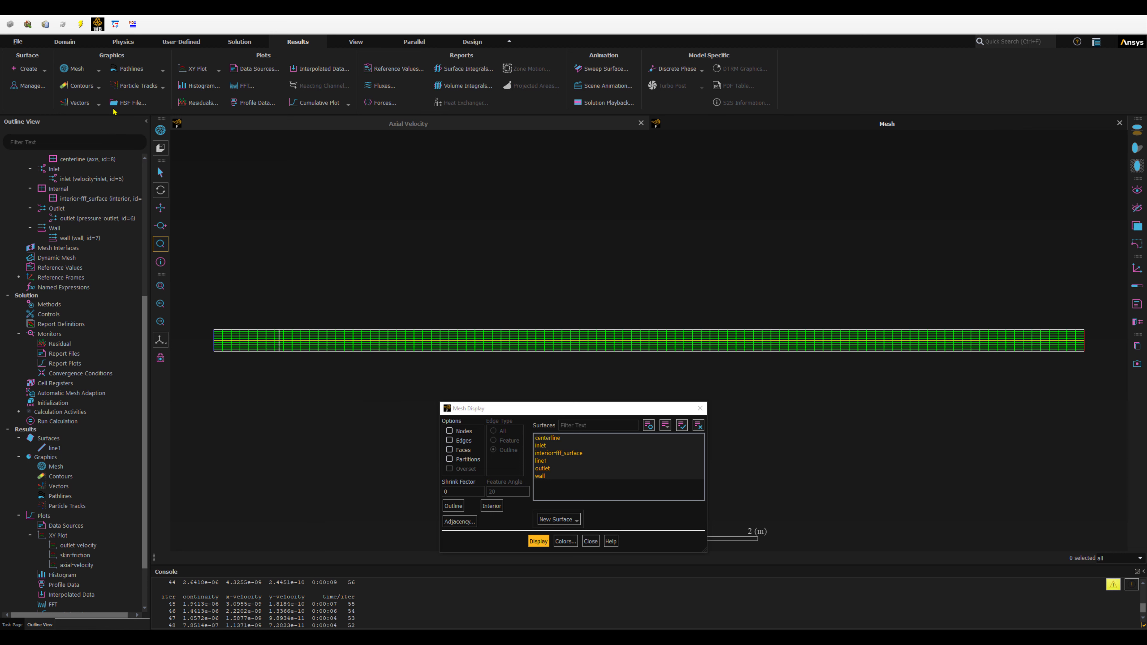
Start another Line/Rake surface named line2 and set its starting x0 coordinate to 1.2 m.
left_click(35, 71)
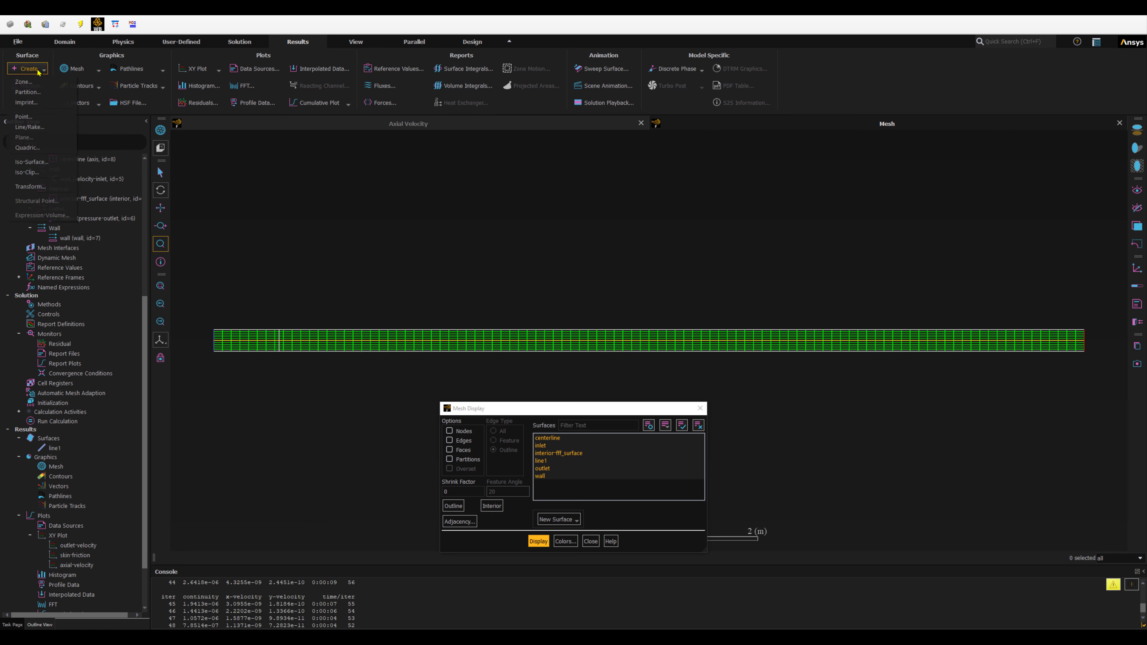
left_click(29, 127)
left_click_drag(197, 406, 172, 406)
type("line2-")
key("BackSpace")
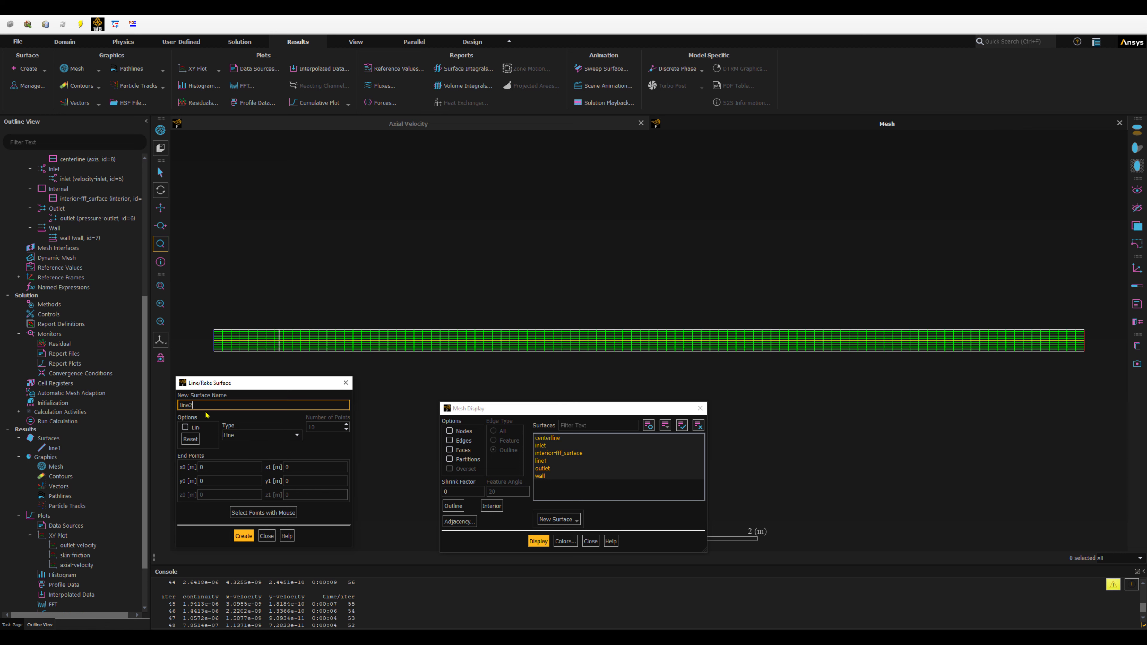
left_click(217, 468)
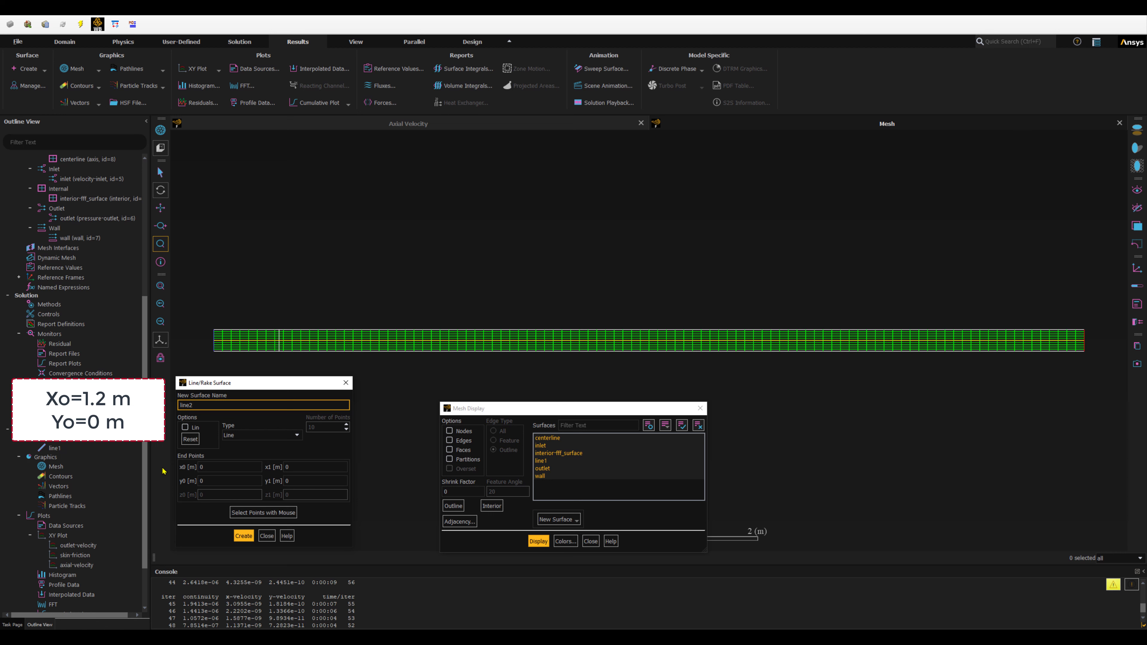
left_click(201, 467)
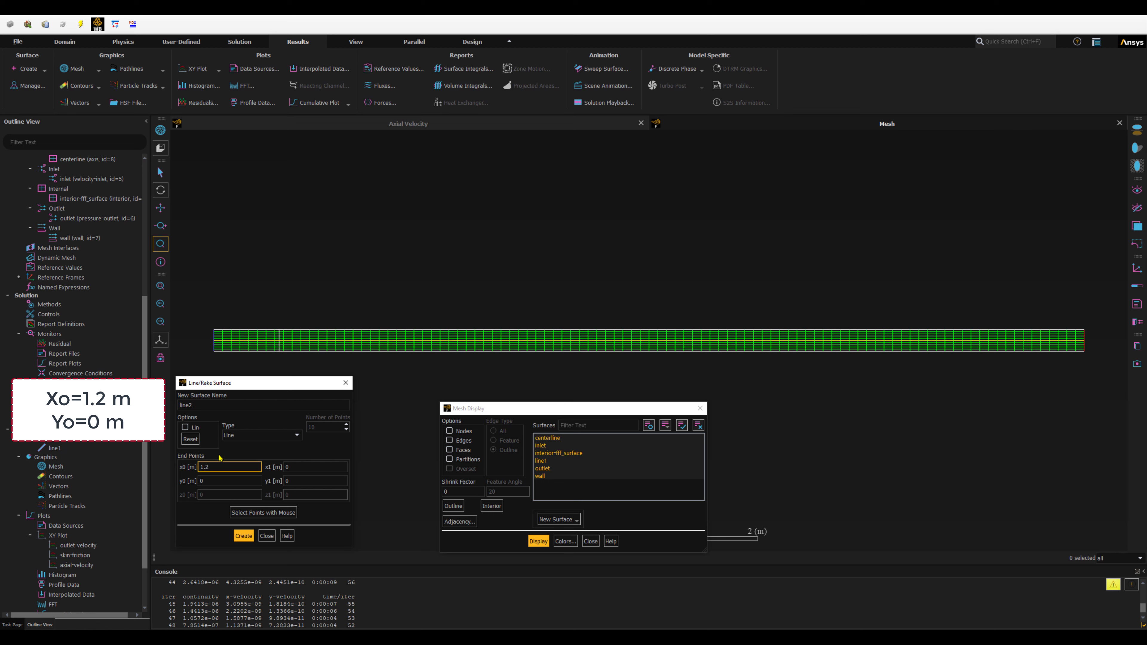
left_click(207, 482)
left_click(208, 482)
Set line2's end point to x1 1.2 m and y1 0.1 m, and create the surface.
left_click(343, 350)
left_click(306, 468)
type("1.2")
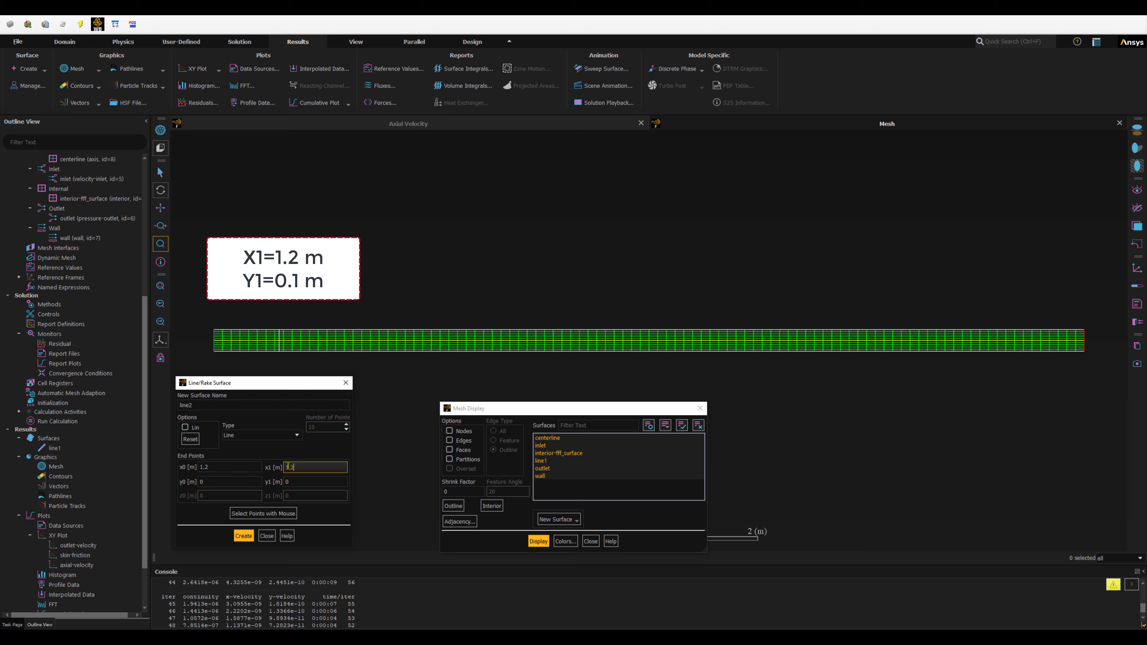
left_click(285, 482)
double_click(283, 482)
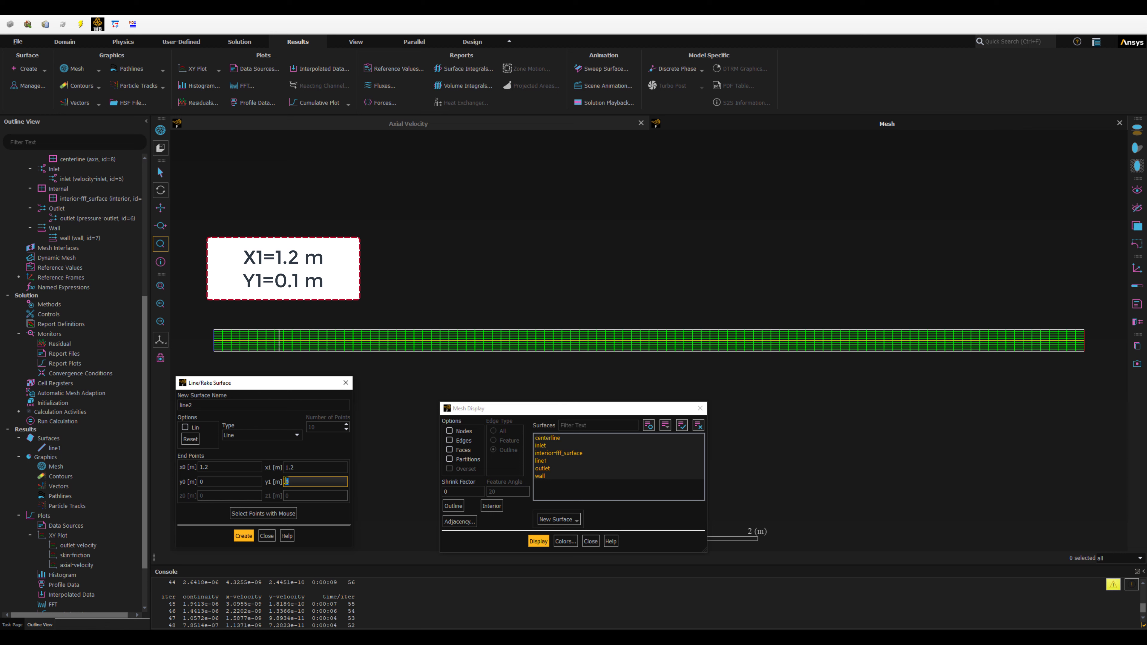
type("0.1")
left_click(244, 536)
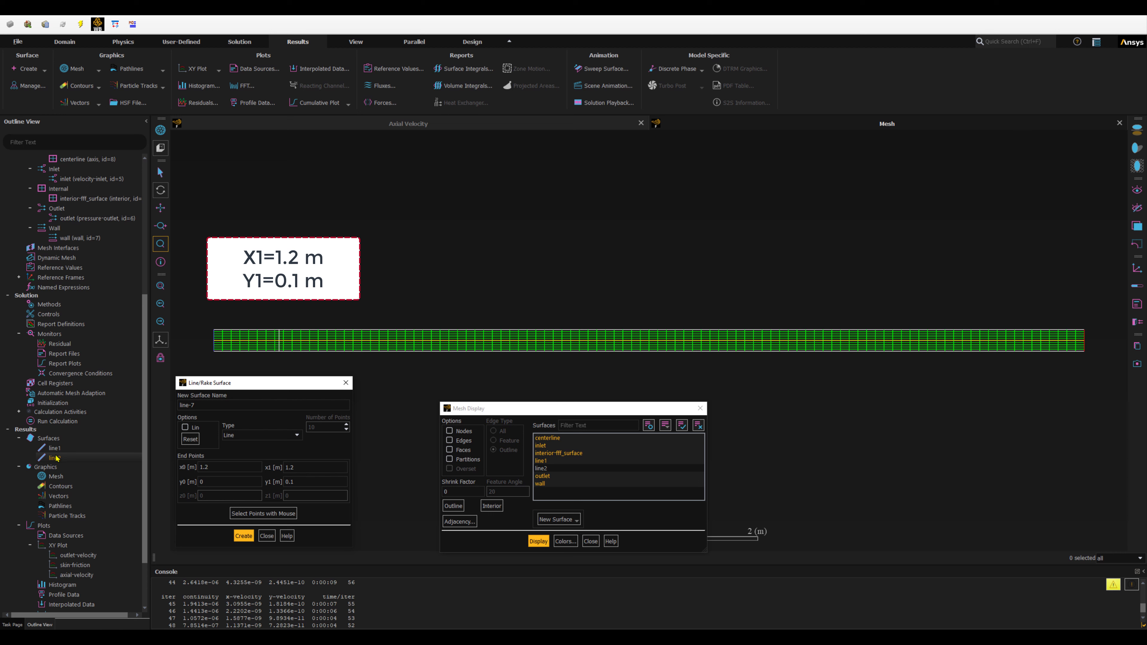
Add line2 to the displayed mesh surfaces, redraw the mesh, and close the mesh display and line surface settings.
left_click(546, 469)
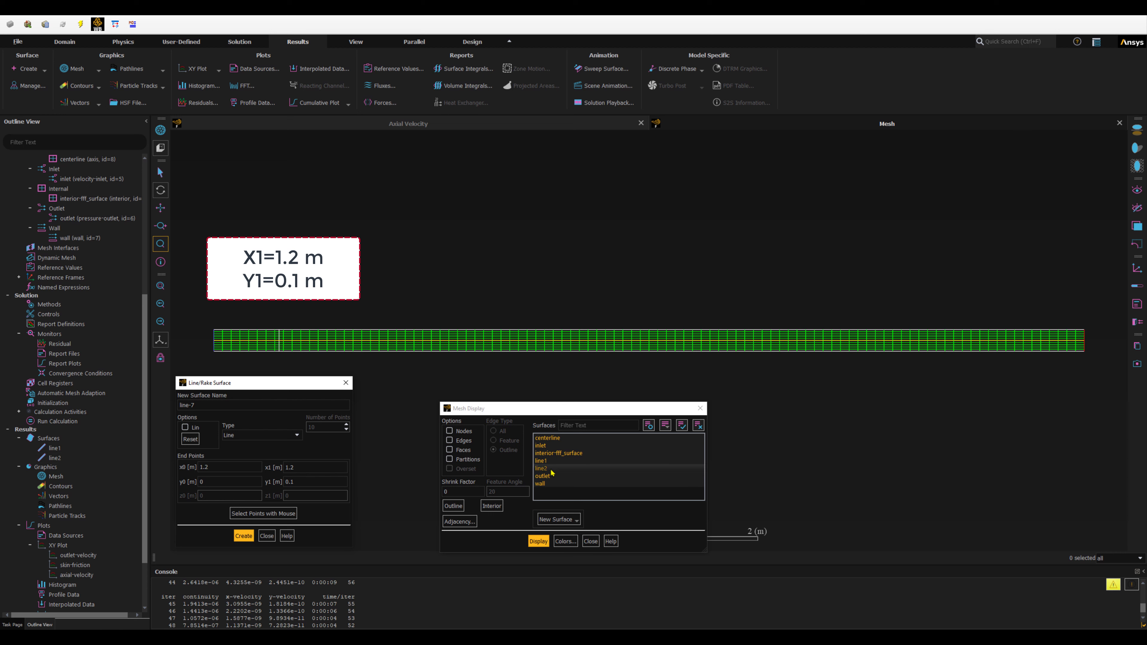
left_click(539, 542)
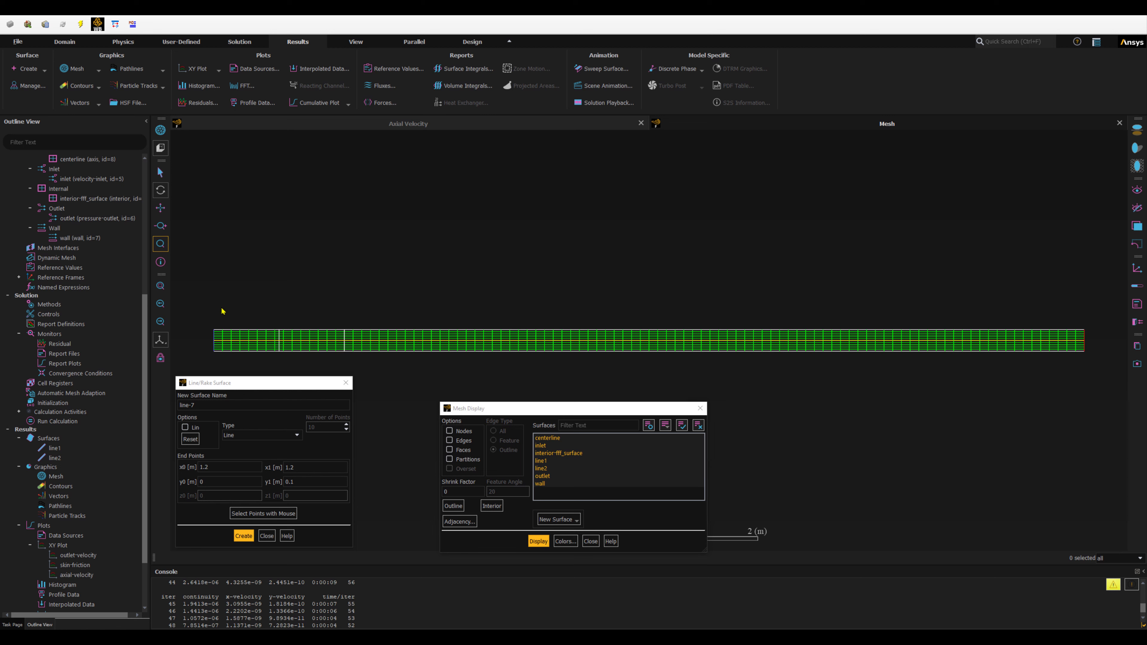
left_click_drag(198, 305, 377, 371)
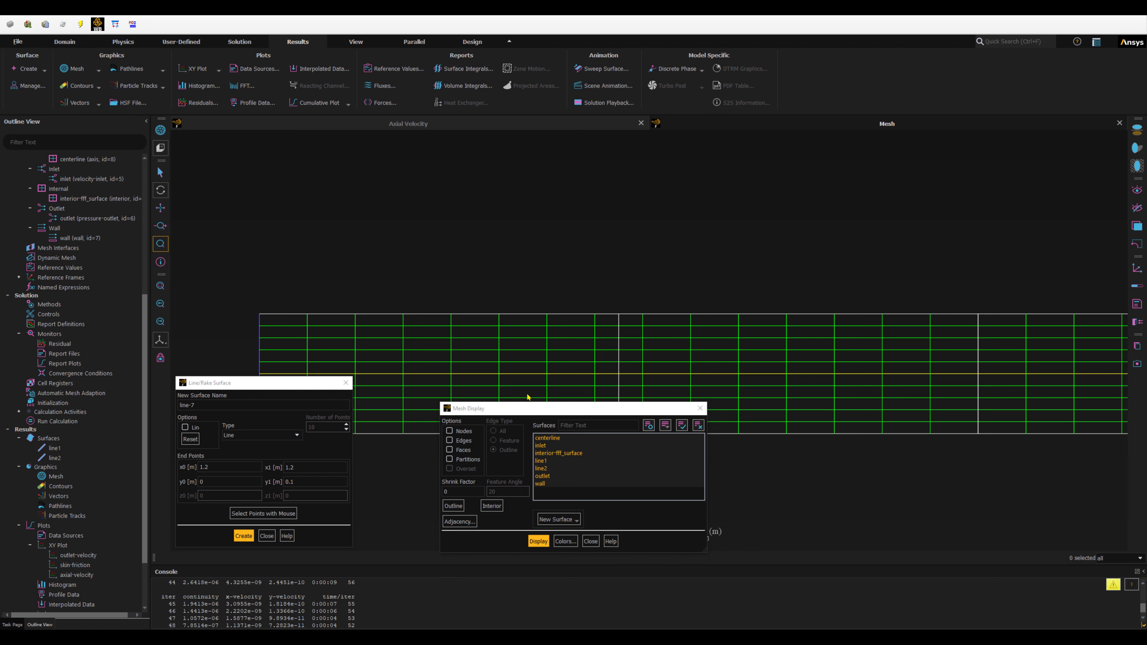
left_click_drag(587, 412, 491, 153)
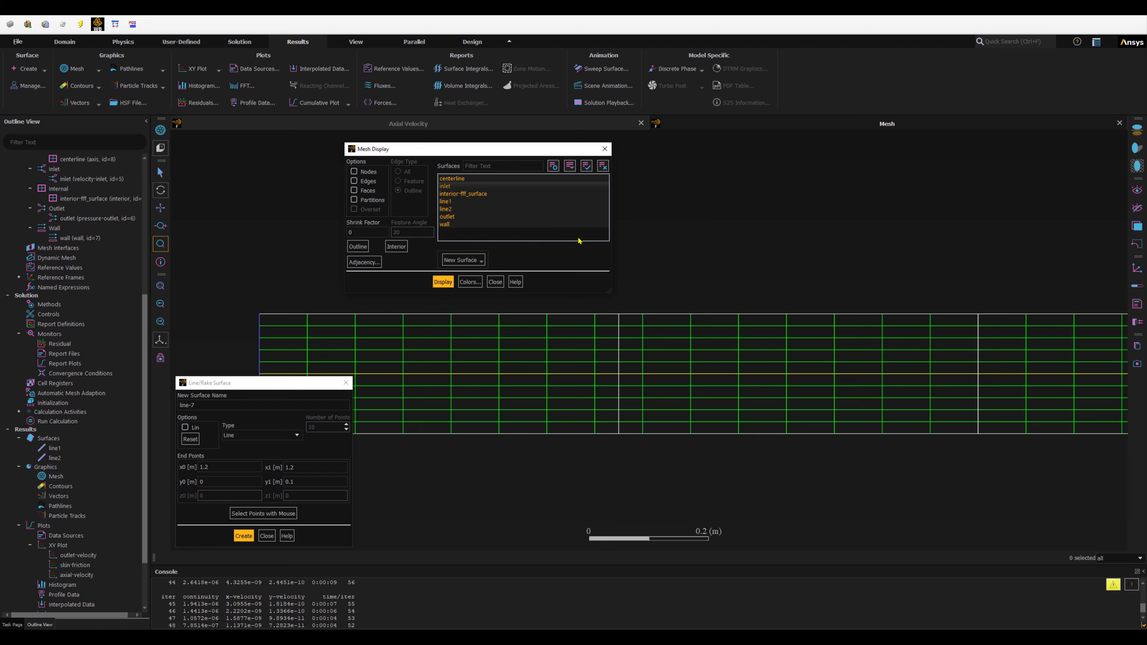
left_click(618, 338)
left_click(618, 344)
left_click_drag(619, 348, 647, 345)
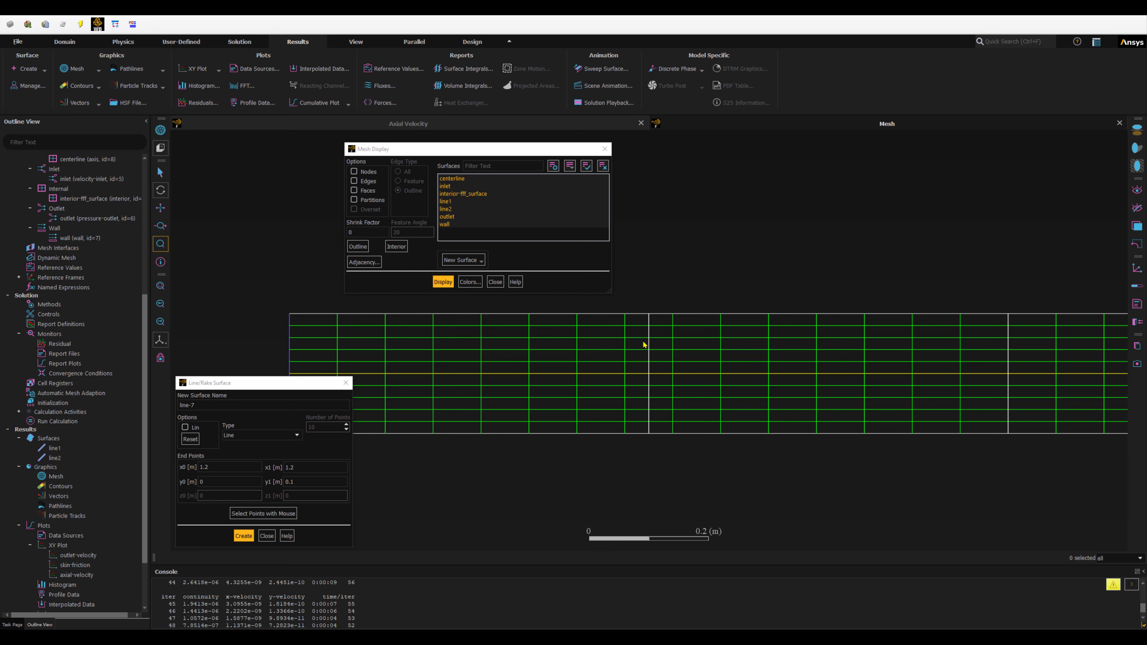
left_click(495, 283)
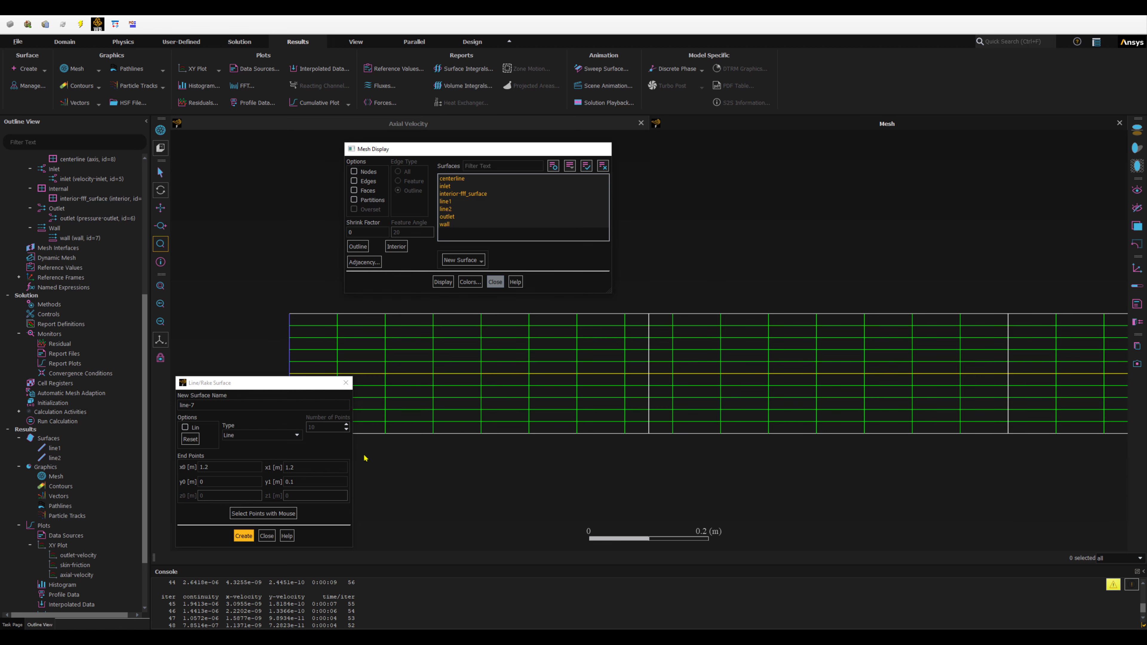
left_click(267, 536)
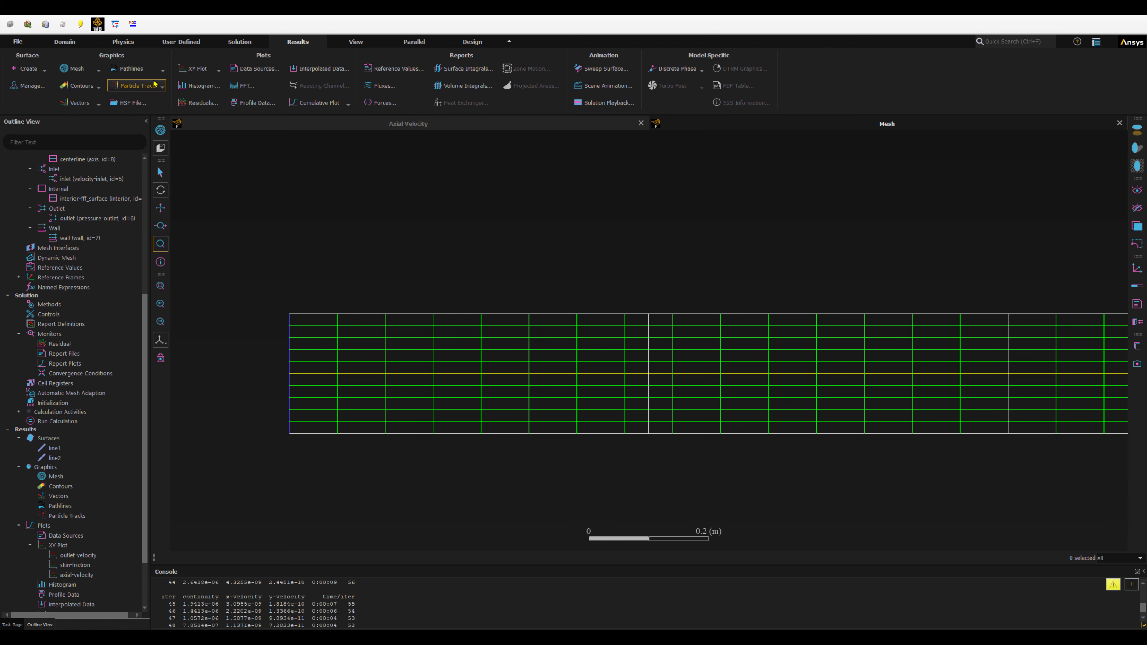
Start a new XY plot with position on the Y axis and the plot direction set to X 0, Y 1.
left_click(216, 71)
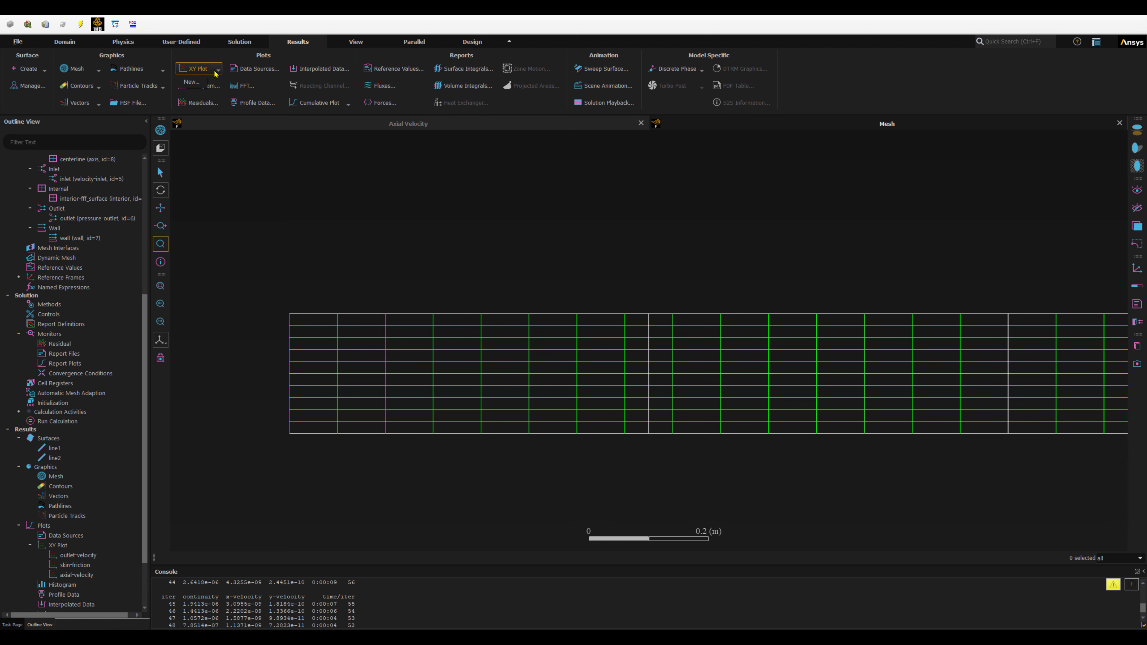
left_click(192, 82)
left_click_drag(237, 225, 381, 295)
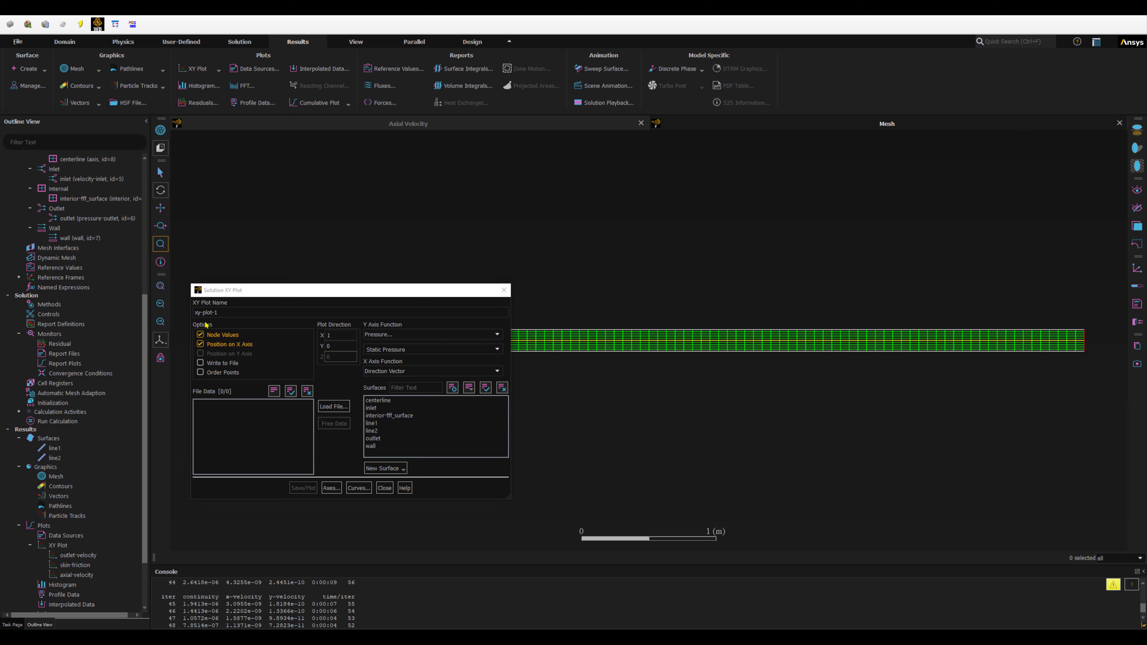
left_click(200, 345)
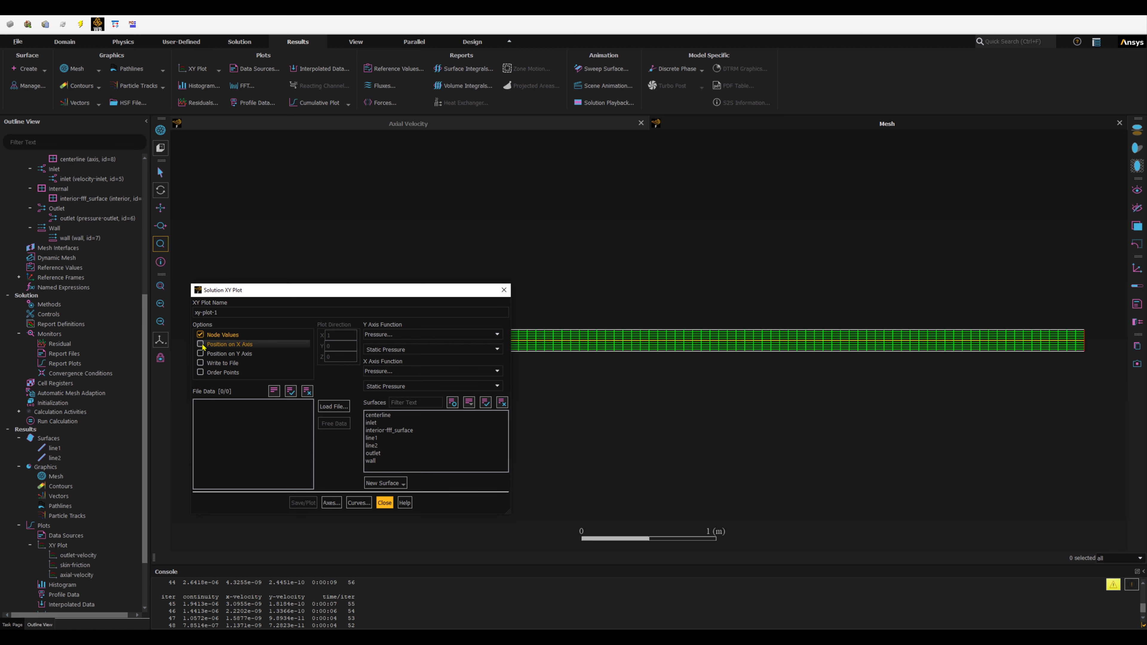
left_click(200, 353)
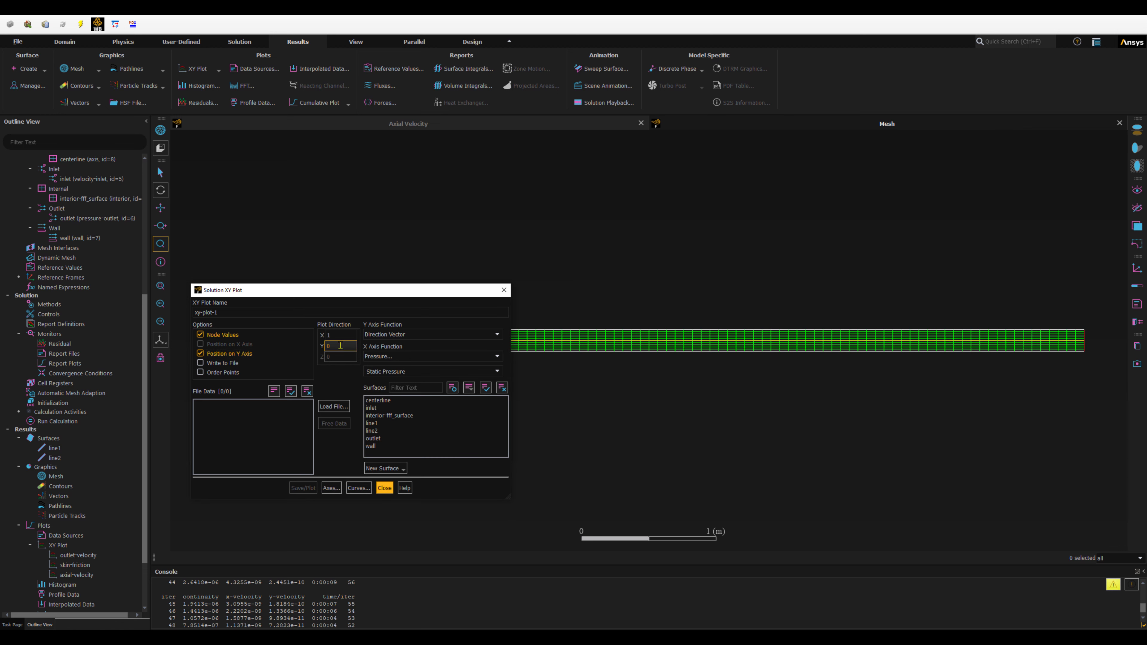
double_click(327, 335)
type("0")
double_click(326, 346)
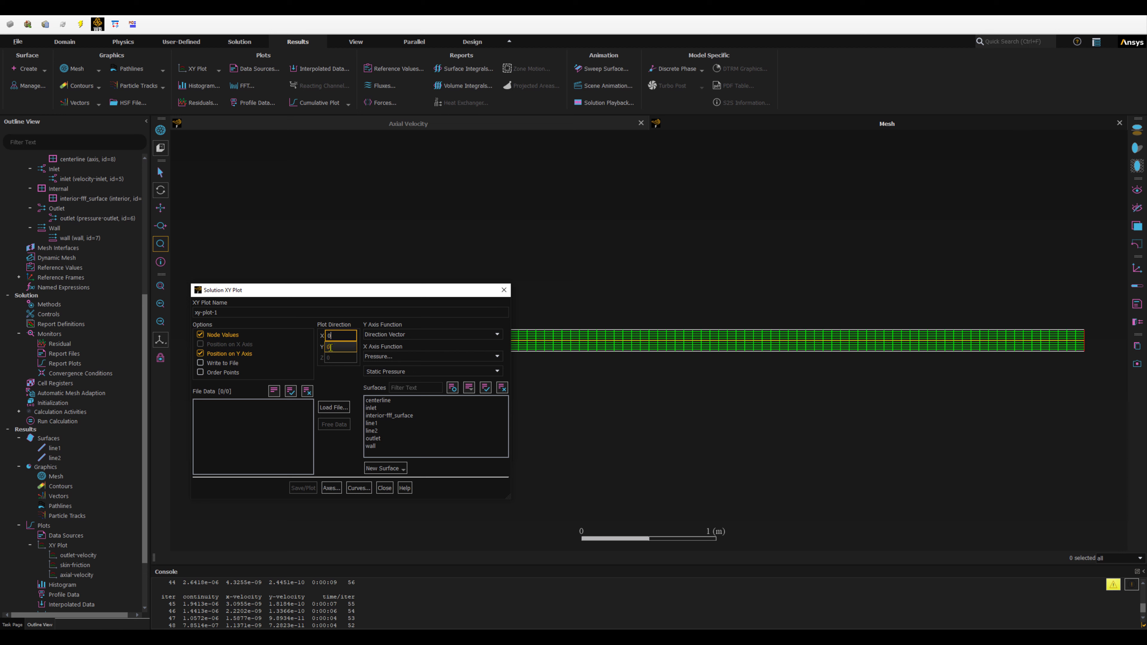
type("1")
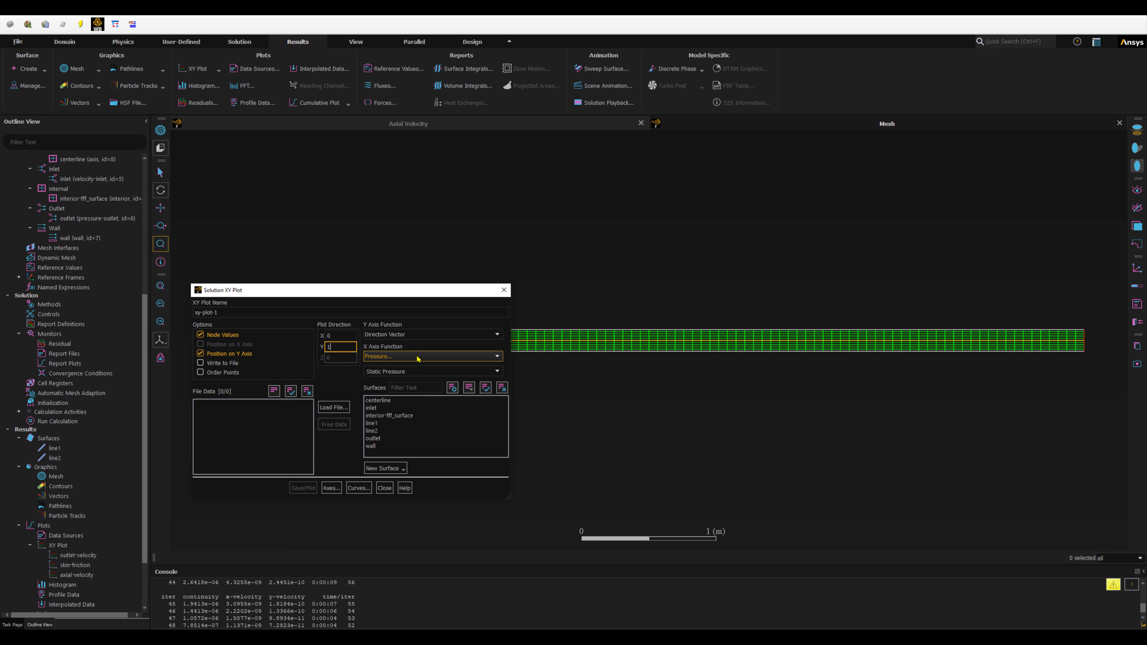
Set the X axis function to Axial Velocity and select the outlet, line1 and line2 surfaces for the plot.
left_click(406, 356)
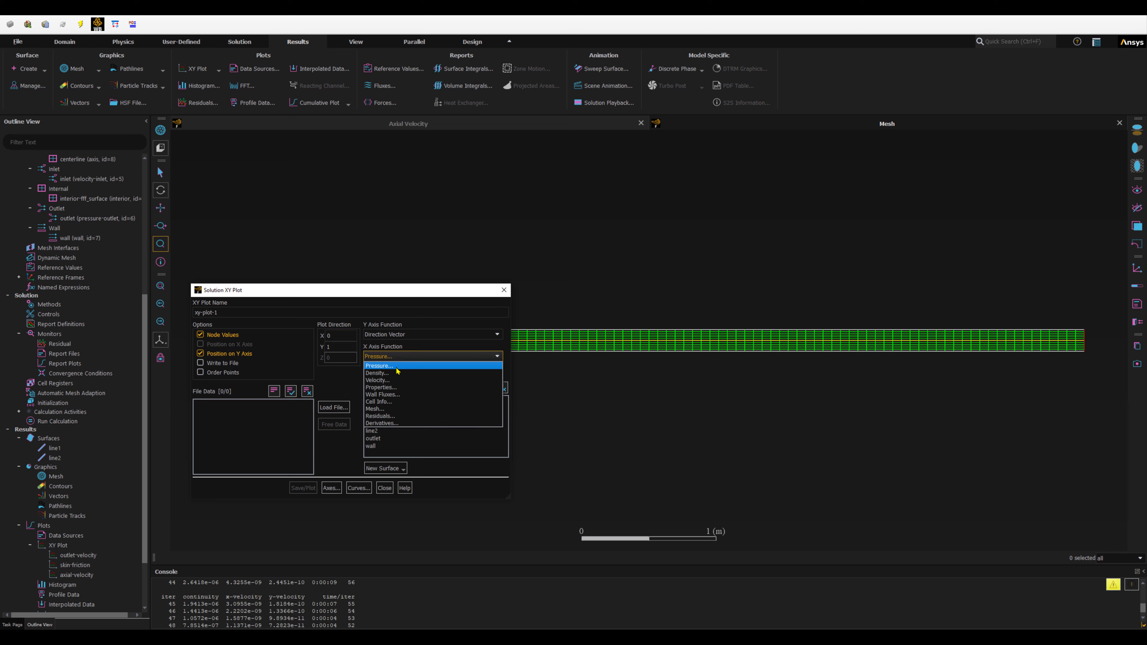
left_click(427, 380)
left_click(496, 372)
left_click(399, 404)
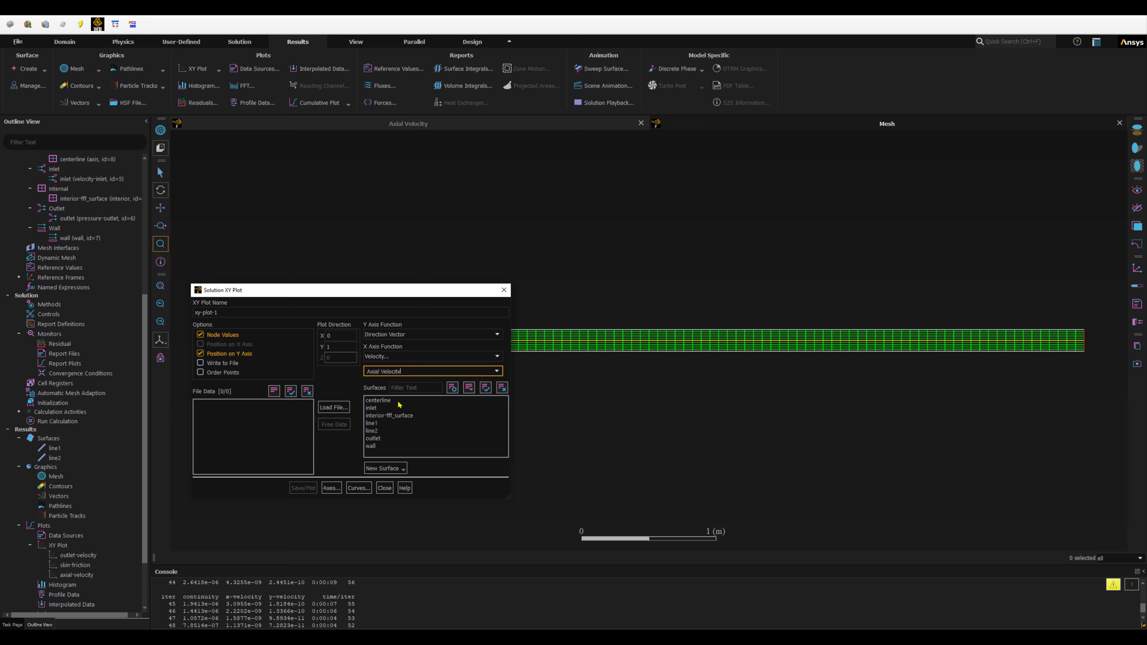
left_click(376, 439)
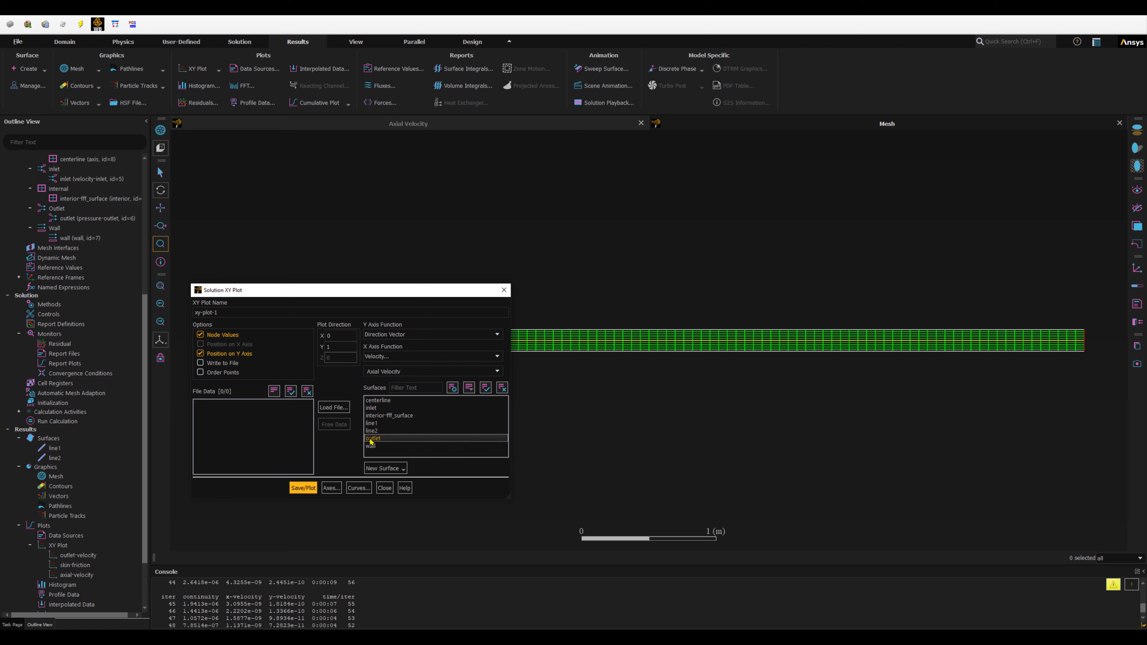
left_click(371, 423)
left_click(371, 430)
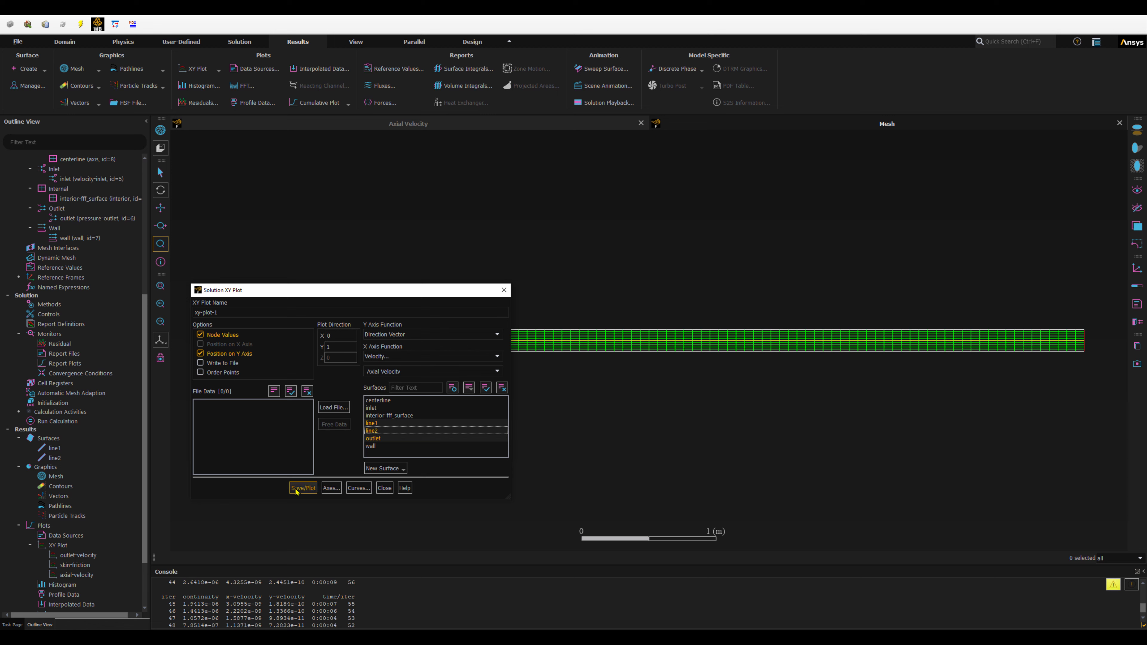
Enable major and minor rules on both the X and Y axes of the plot and apply them.
left_click_drag(291, 292, 182, 204)
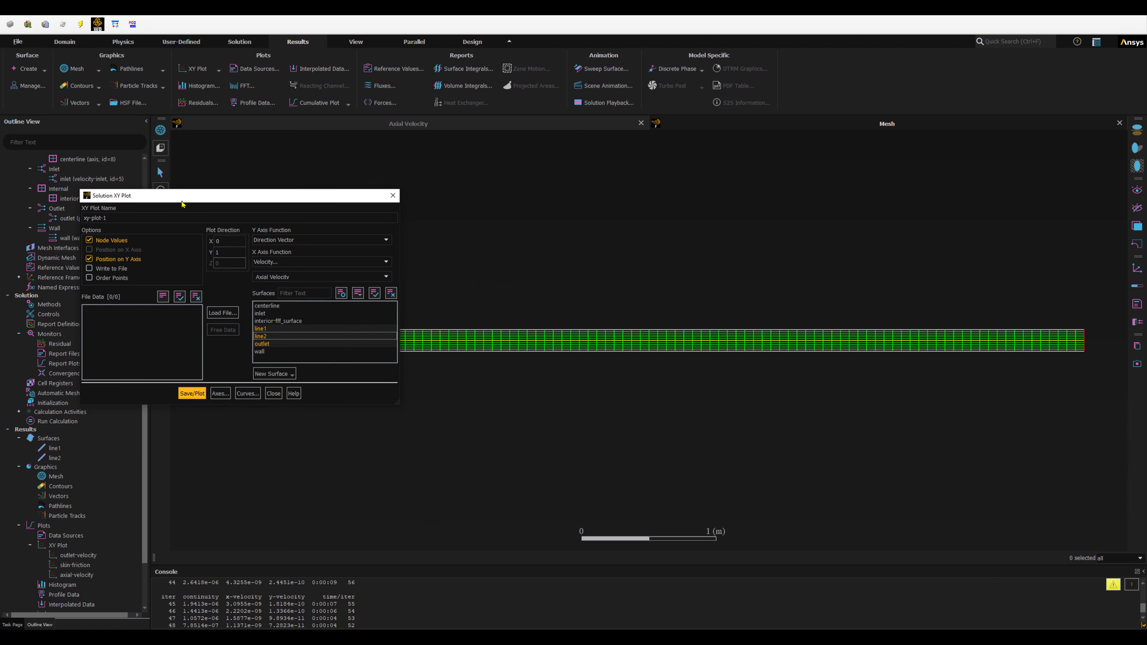
left_click(220, 393)
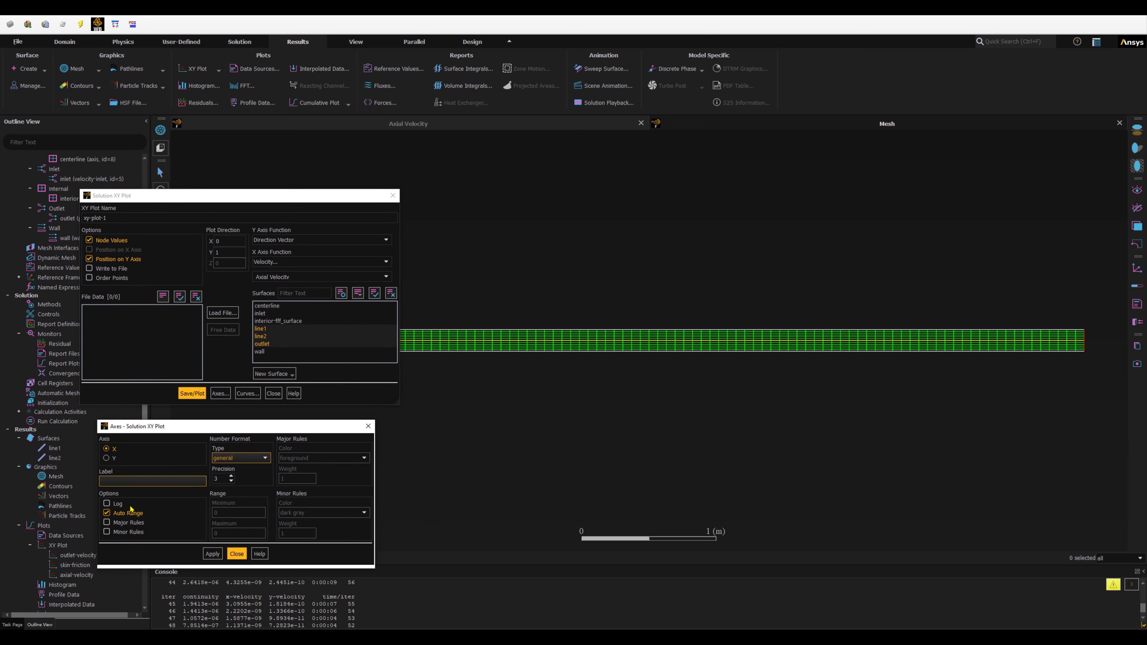
left_click(106, 523)
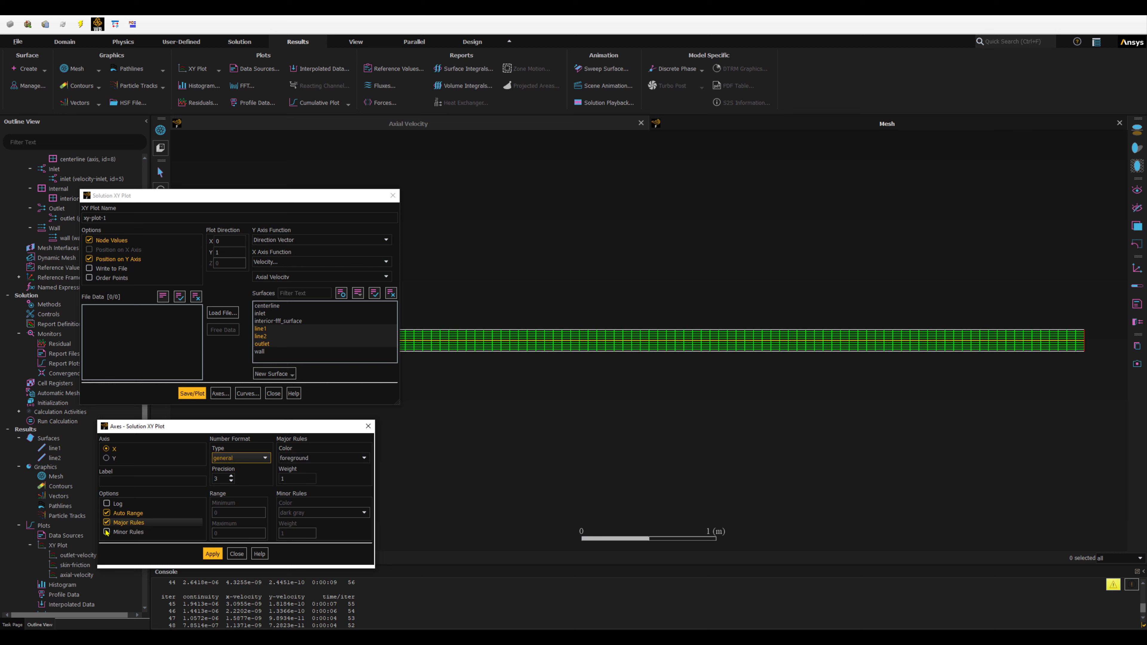
left_click(107, 532)
left_click(212, 554)
left_click(107, 458)
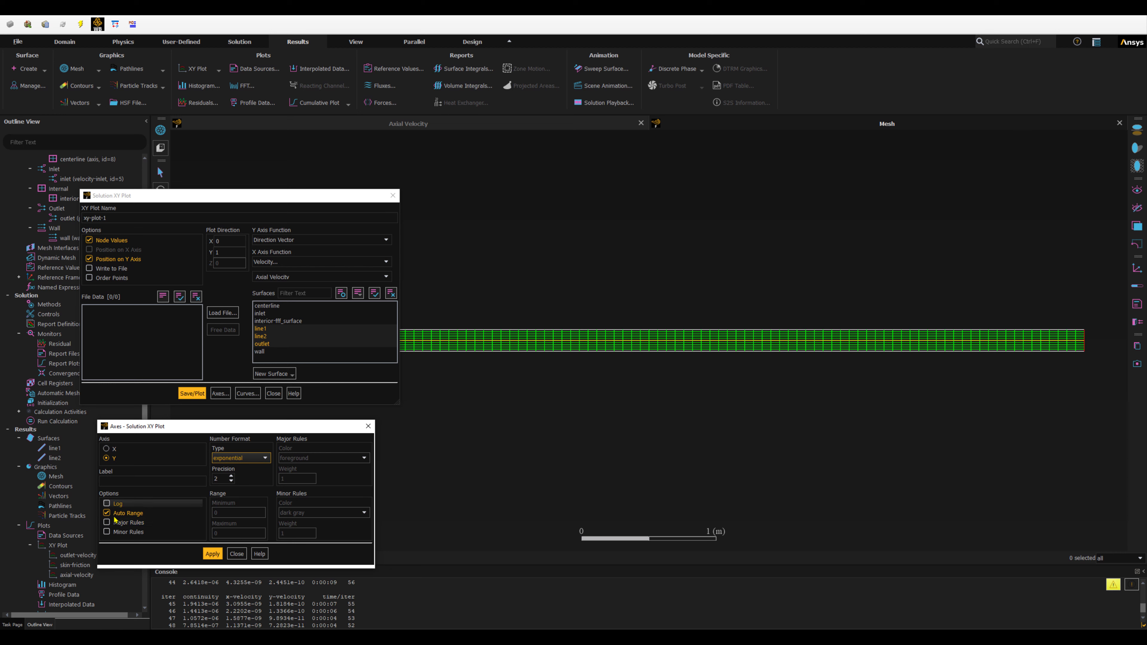
left_click(212, 555)
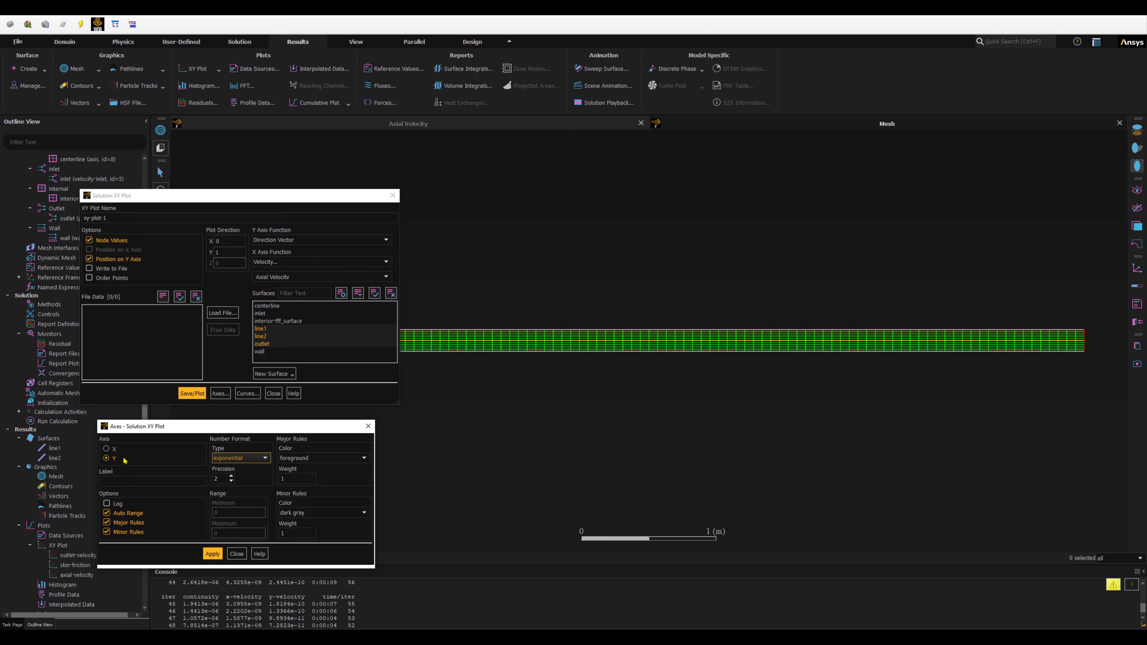
Set the X axis number format to float with precision 2, apply it, and save and plot the velocity profiles.
left_click(107, 448)
left_click(239, 459)
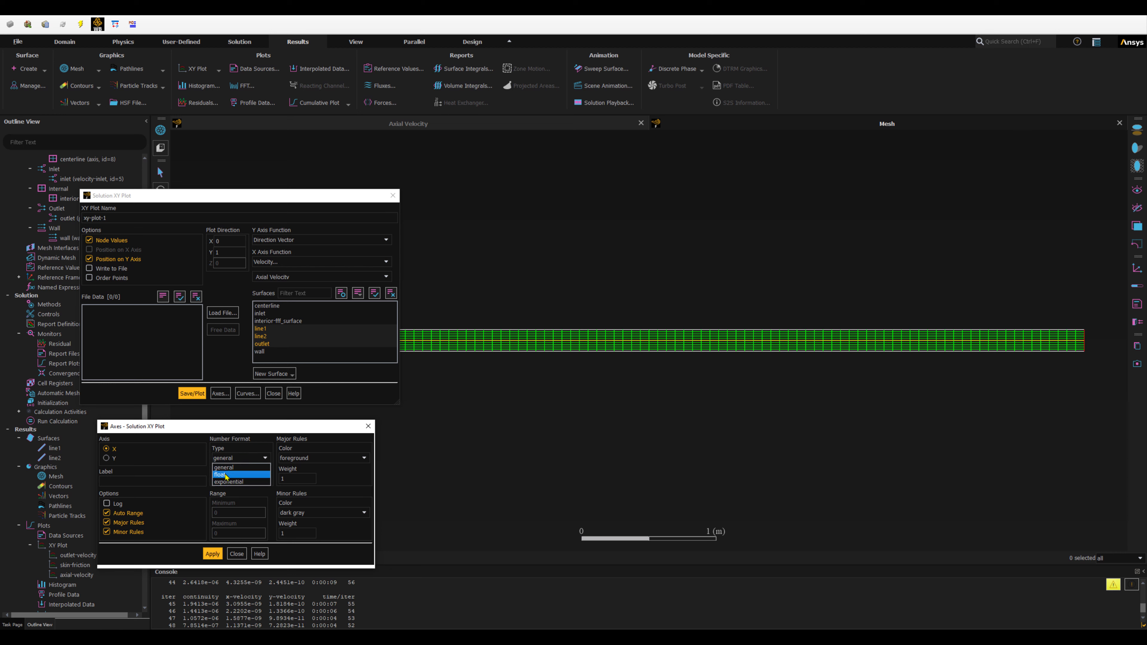
left_click(226, 474)
left_click(221, 478)
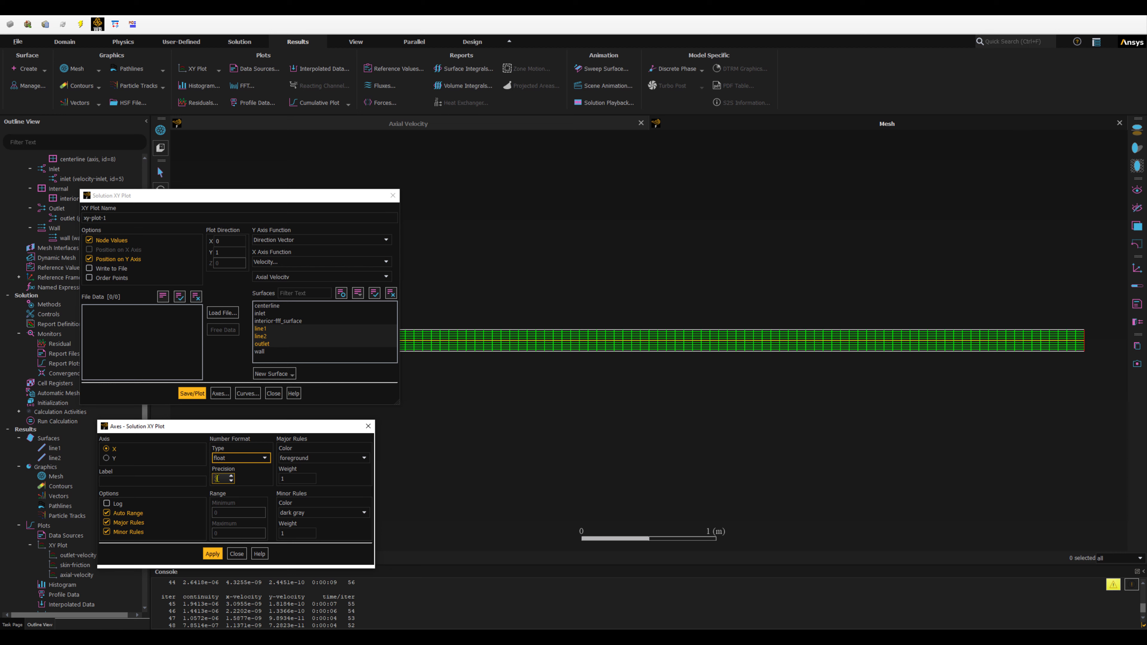
double_click(221, 478)
type("2")
left_click(213, 554)
left_click(192, 393)
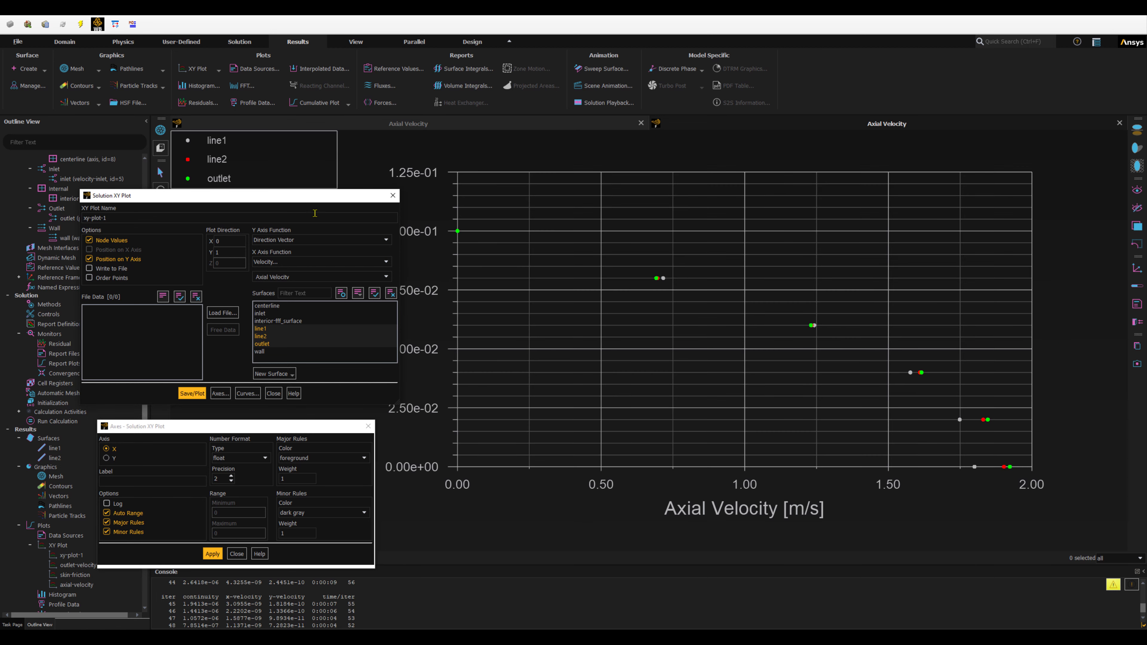
Set the Y axis number format to float, replot the velocity profiles, and close the plot and axes settings.
mouse_move(314, 200)
left_mouse_down()
mouse_move(244, 202)
mouse_move(261, 218)
mouse_move(302, 212)
left_mouse_up()
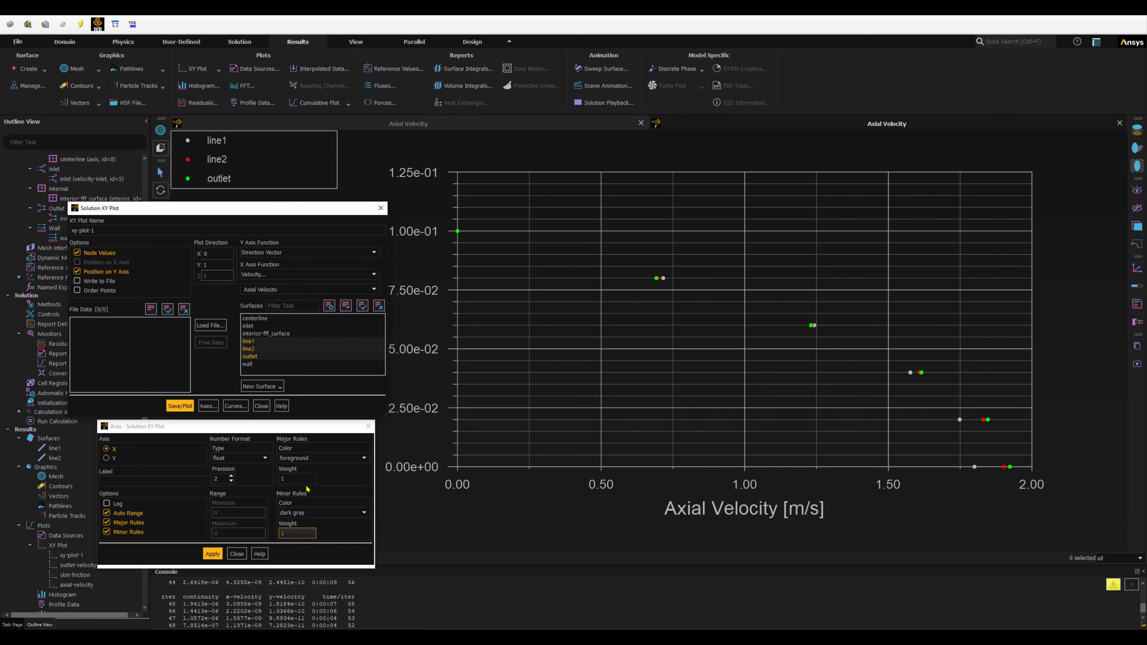
left_click_drag(309, 211, 283, 210)
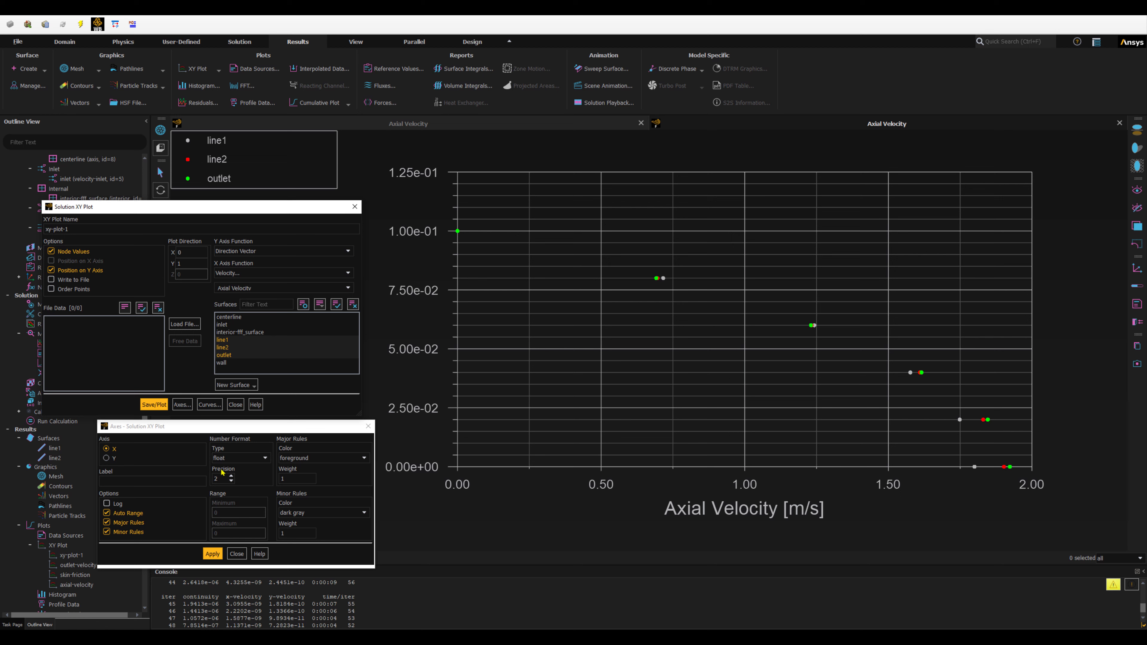
left_click(239, 458)
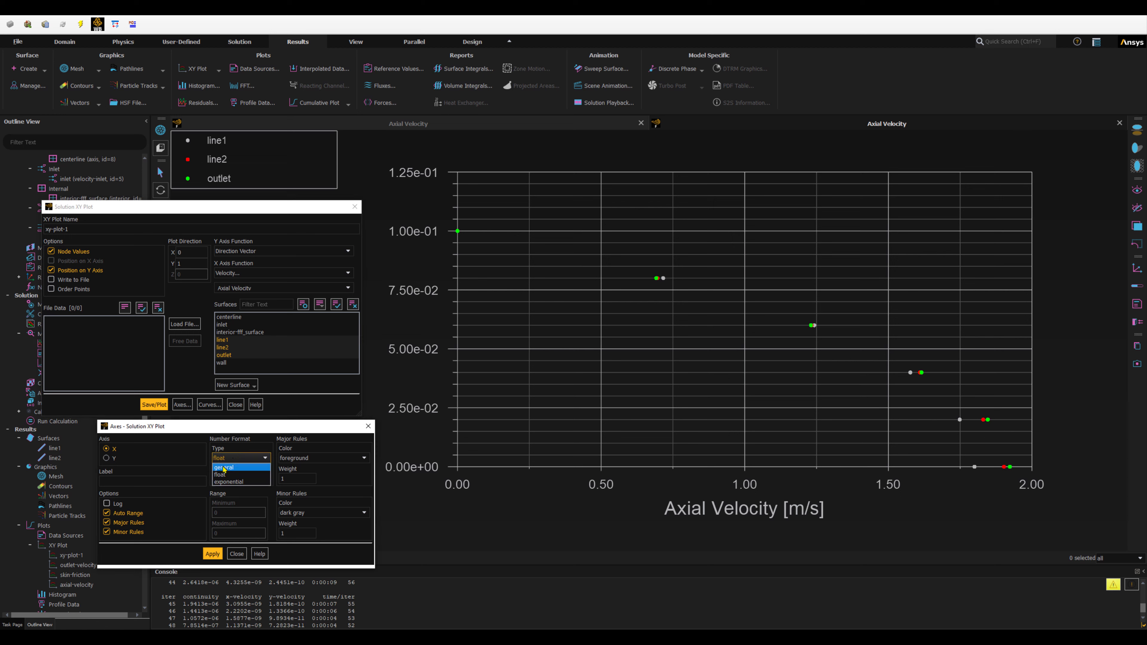
left_click(228, 481)
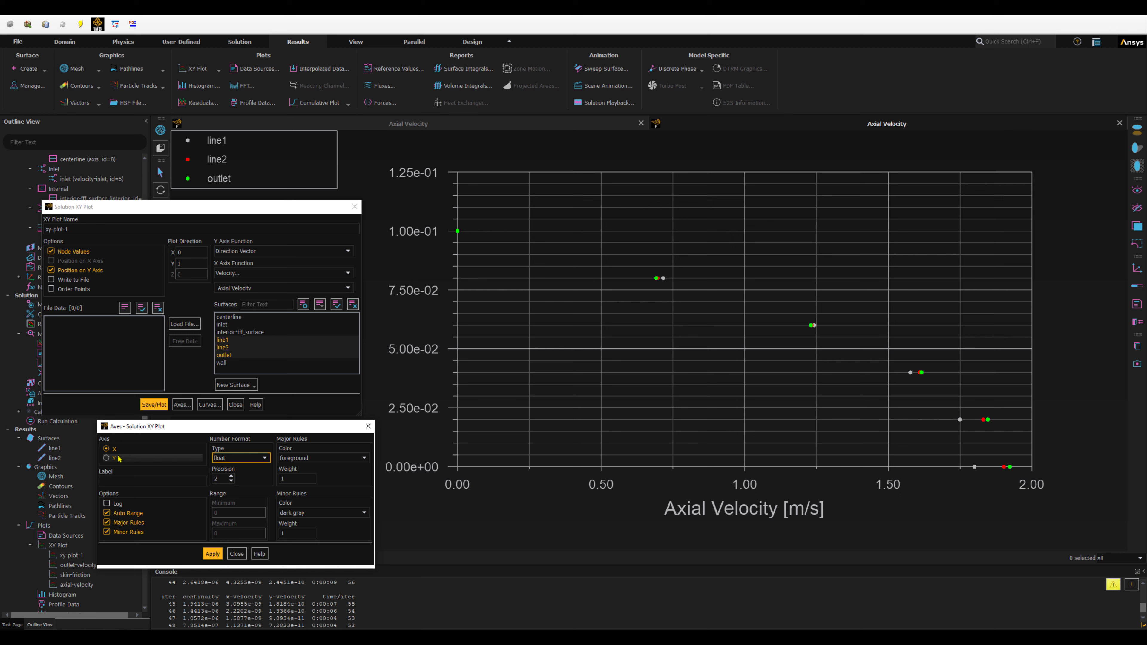
left_click(108, 458)
left_click(239, 459)
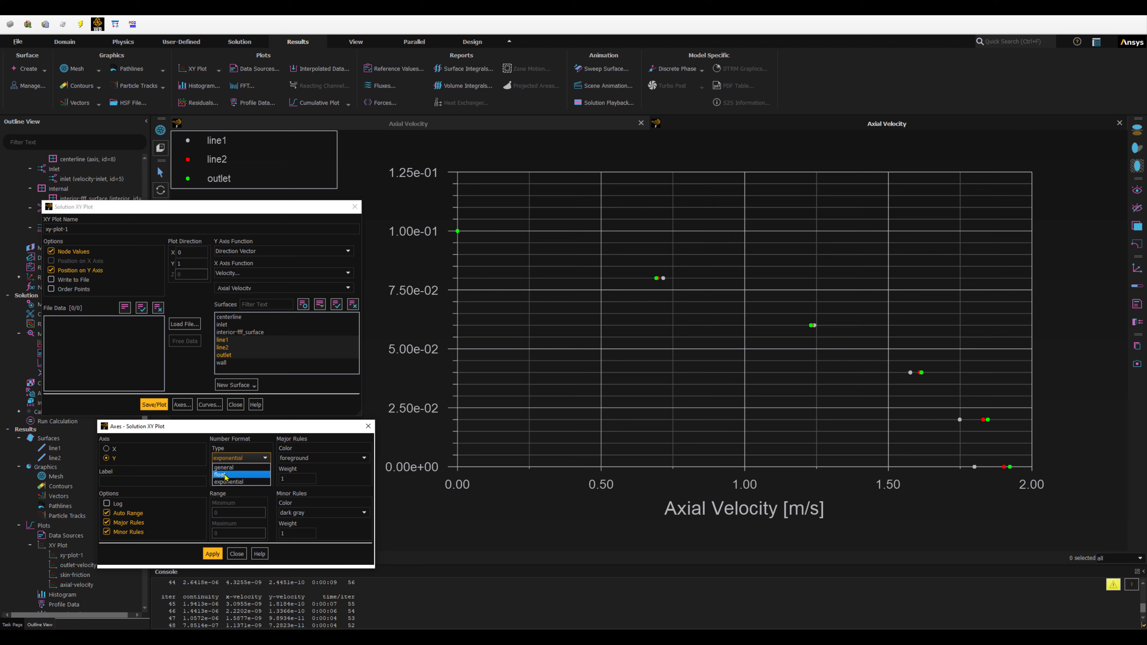
left_click(226, 474)
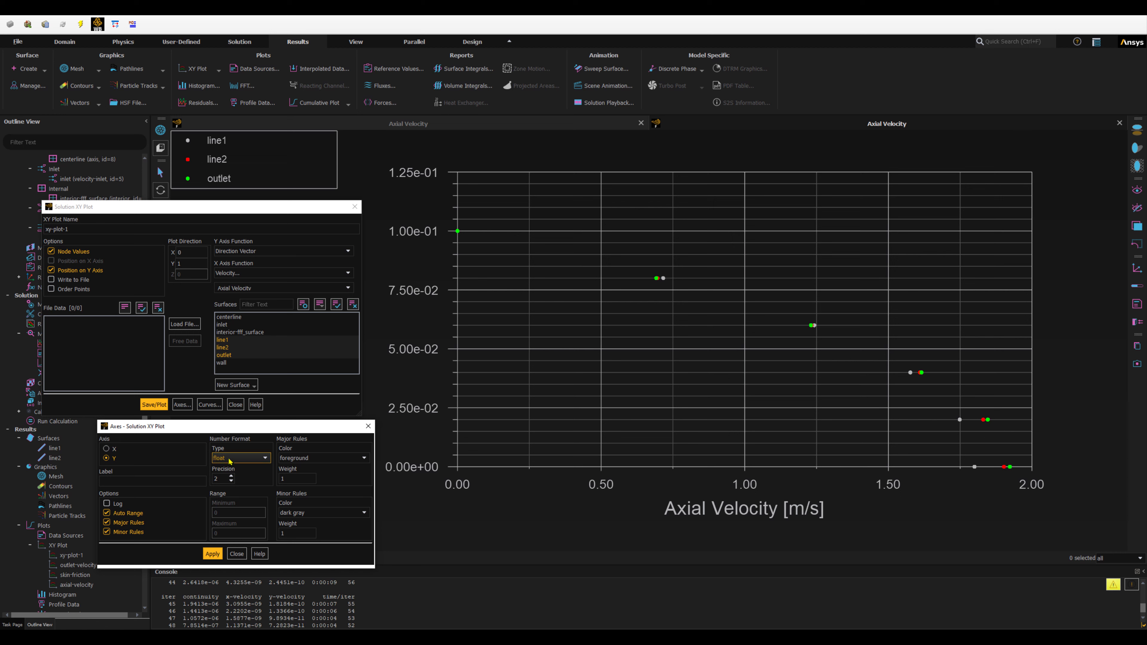
left_click(221, 560)
left_click(154, 405)
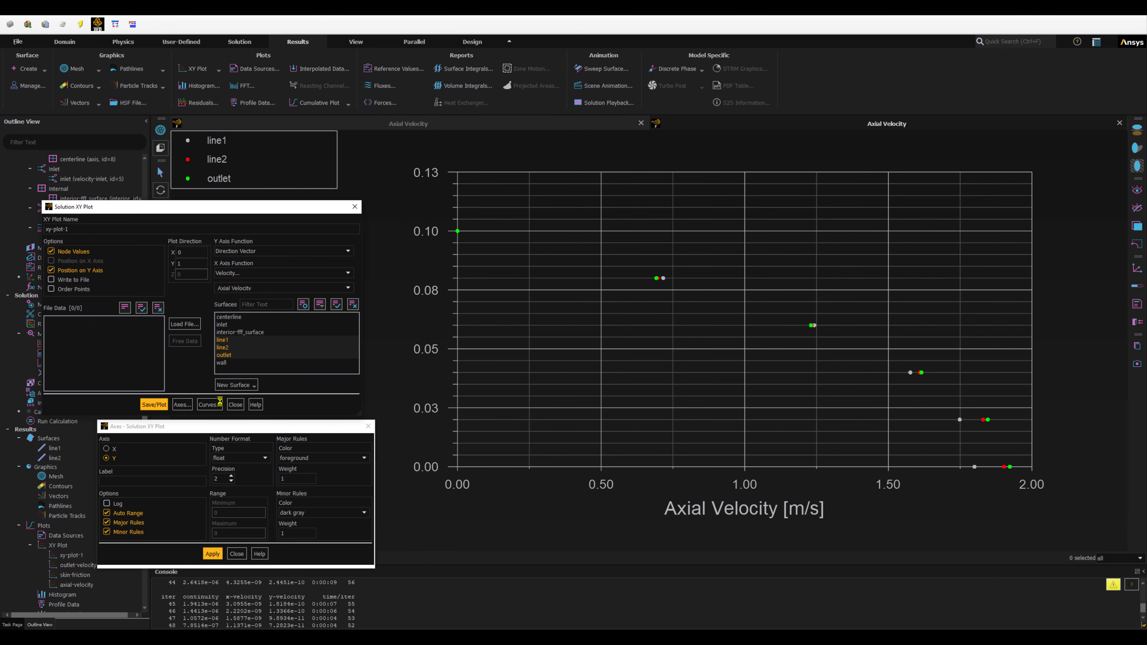
left_click(235, 405)
left_click(236, 554)
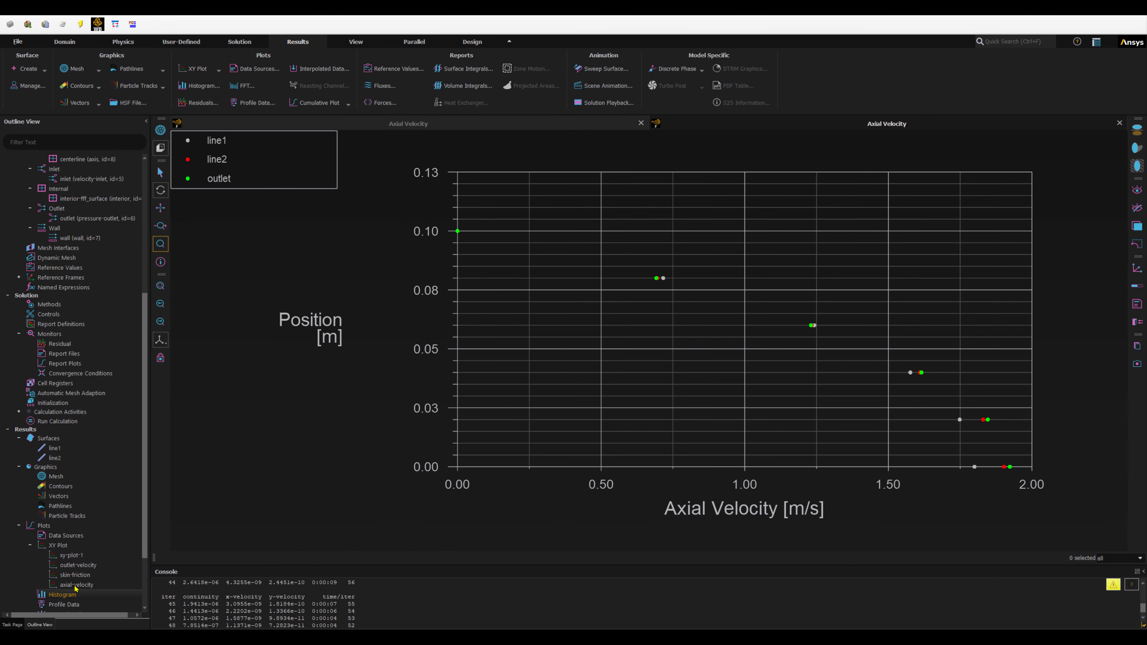
Reopen the new XY plot's settings, rename it axial-velocity-all, and save and plot it.
double_click(73, 557)
left_click(75, 229)
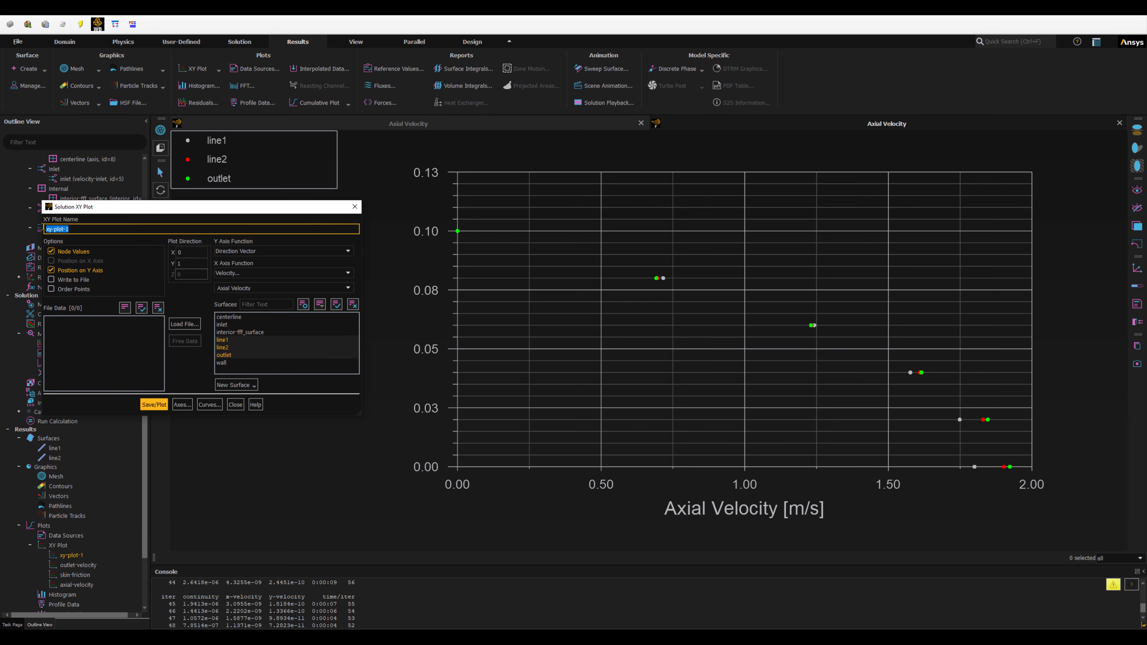
type("axial-velocity-all")
left_click(152, 405)
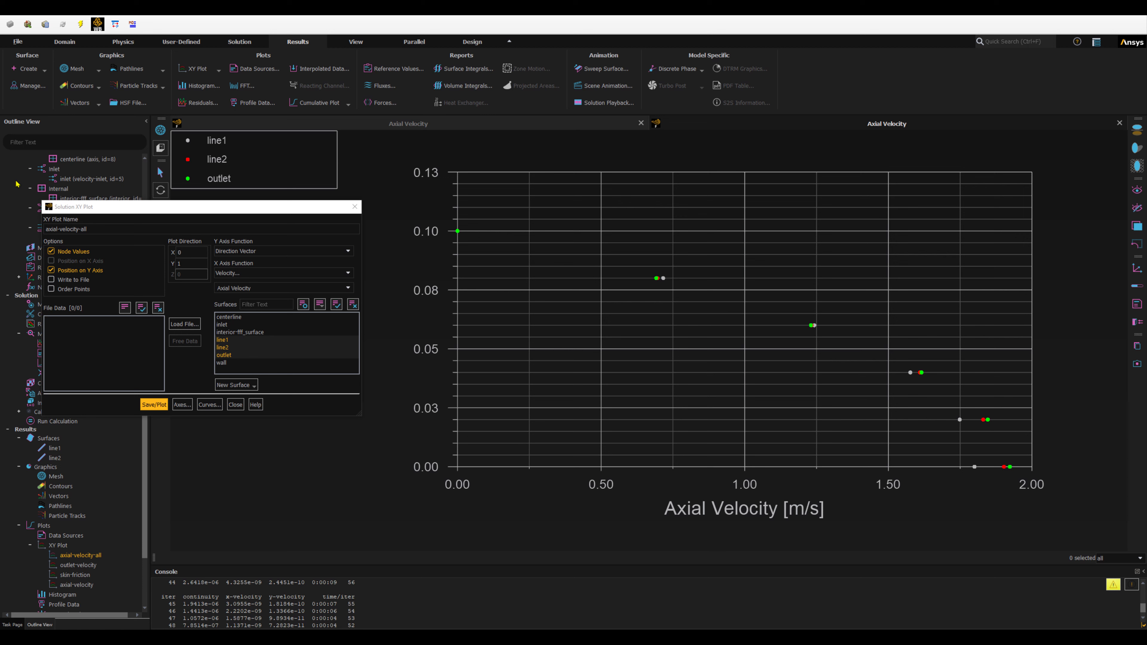
Close the XY plot settings and start a new vector plot named velocity-vectors.
left_click(235, 404)
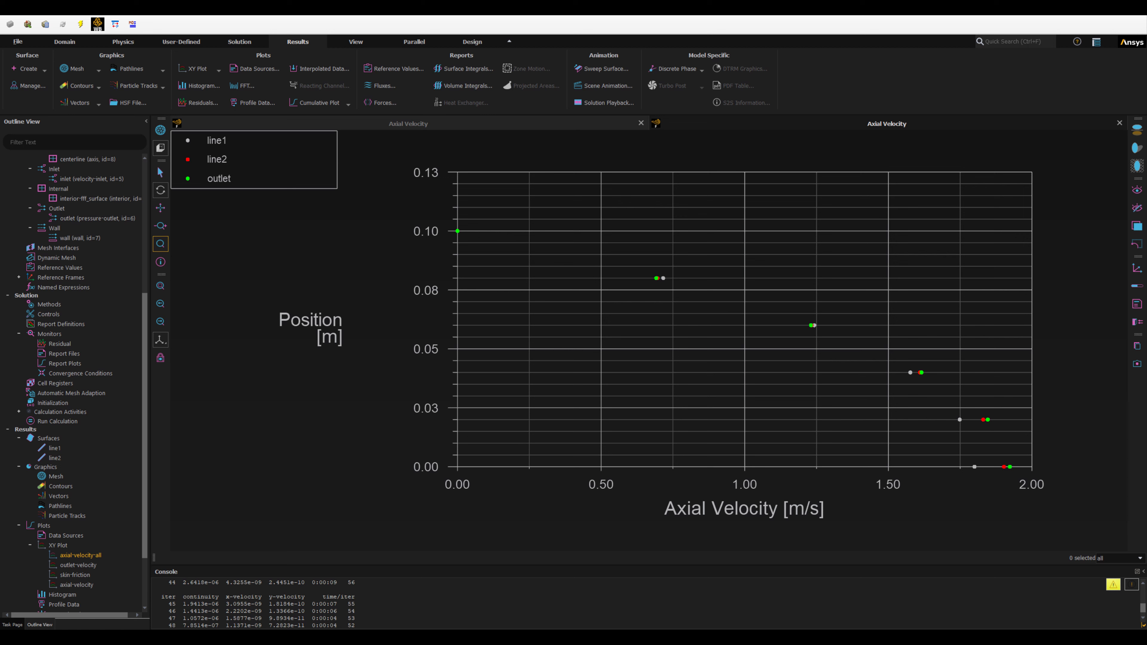
left_click(91, 104)
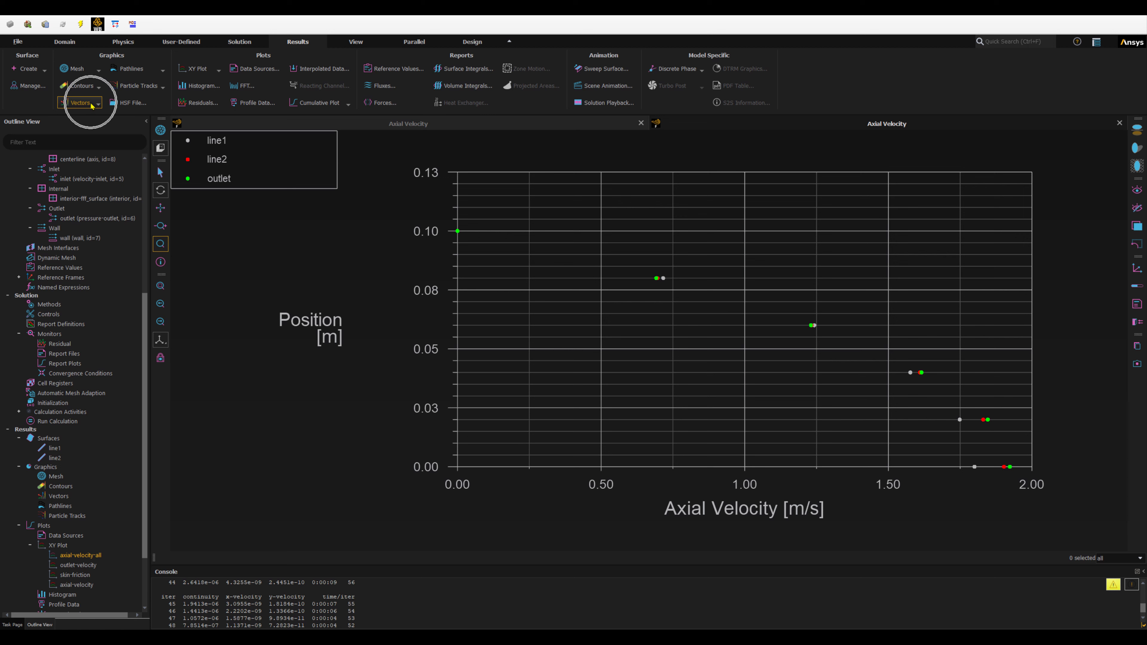
left_click(92, 105)
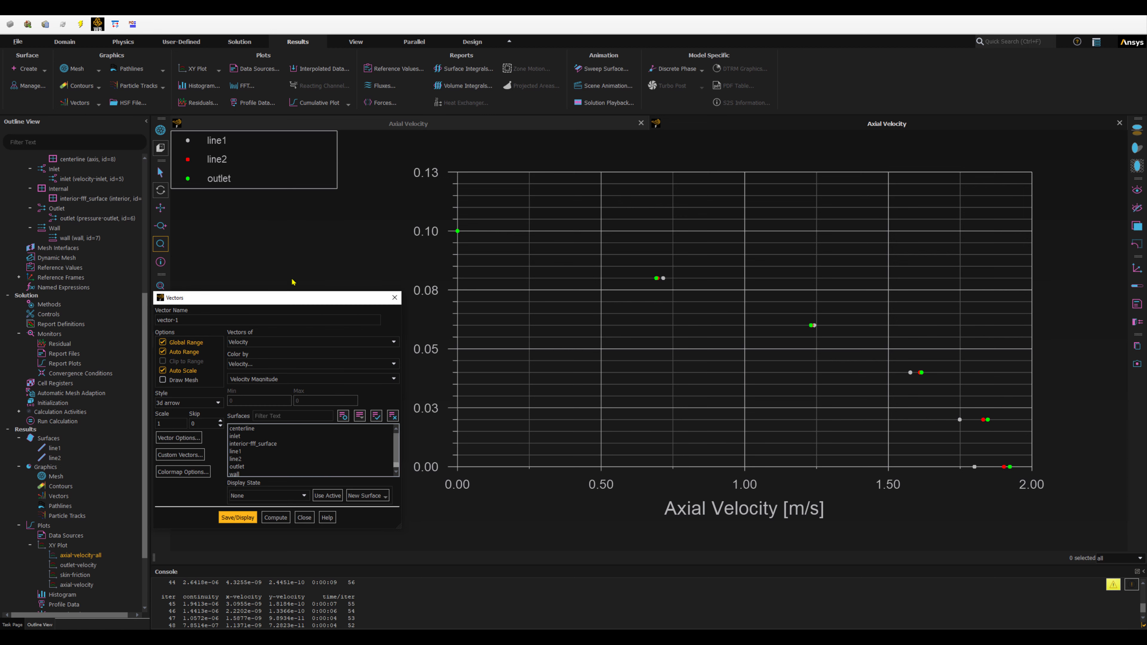
left_click_drag(281, 291, 351, 196)
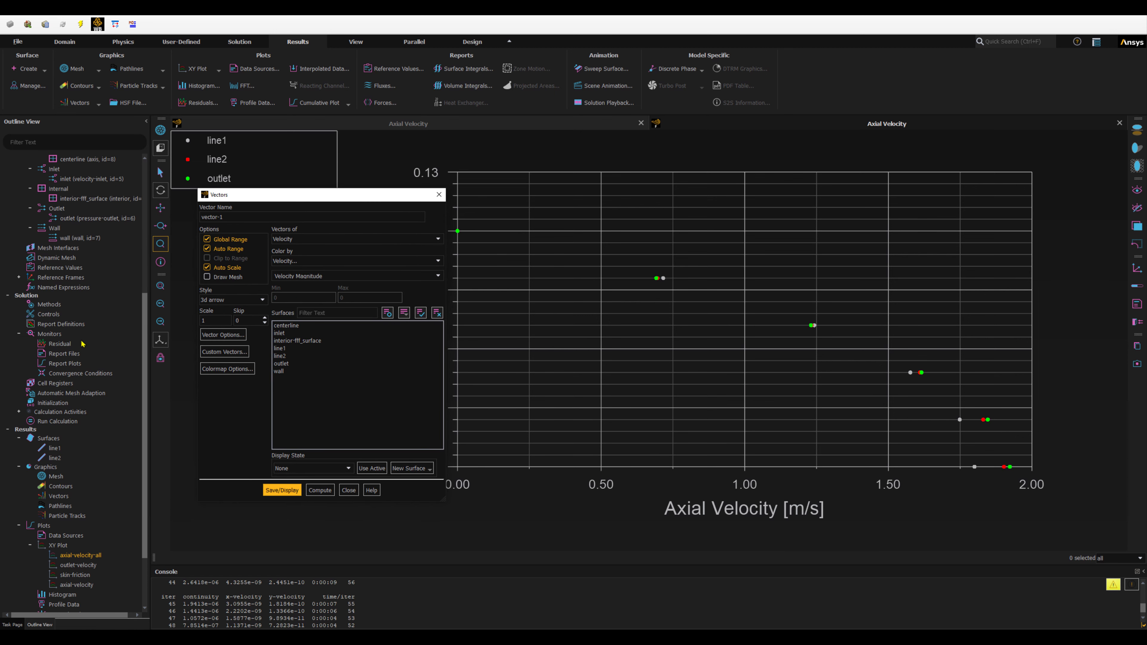
left_click_drag(279, 216, 164, 212)
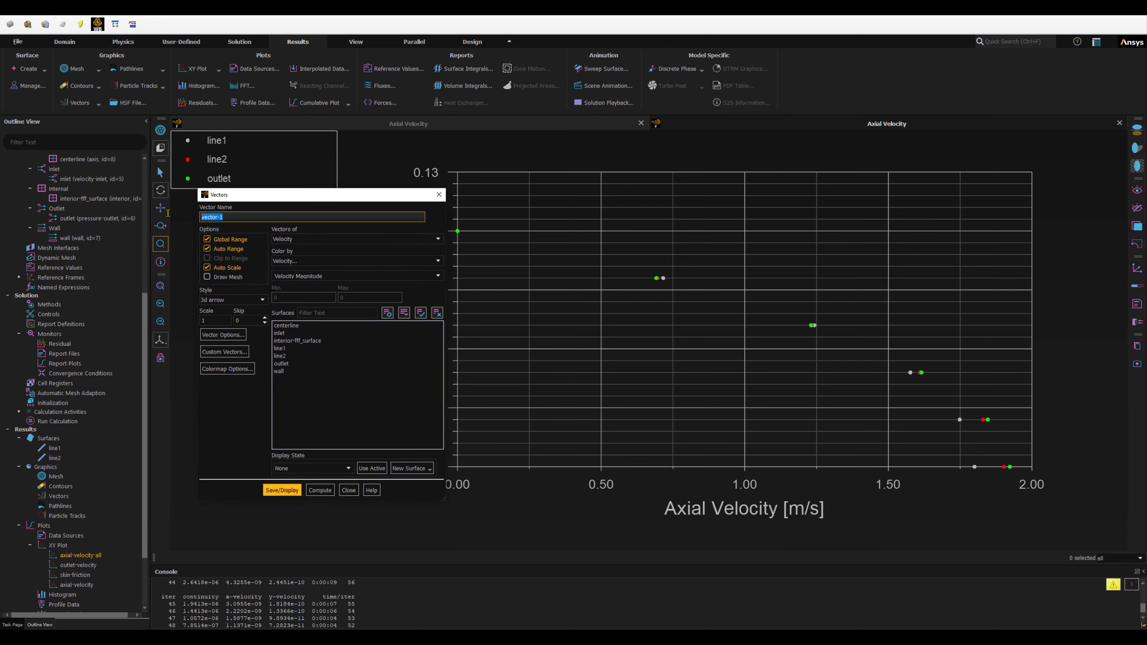
type("velocity-vectors")
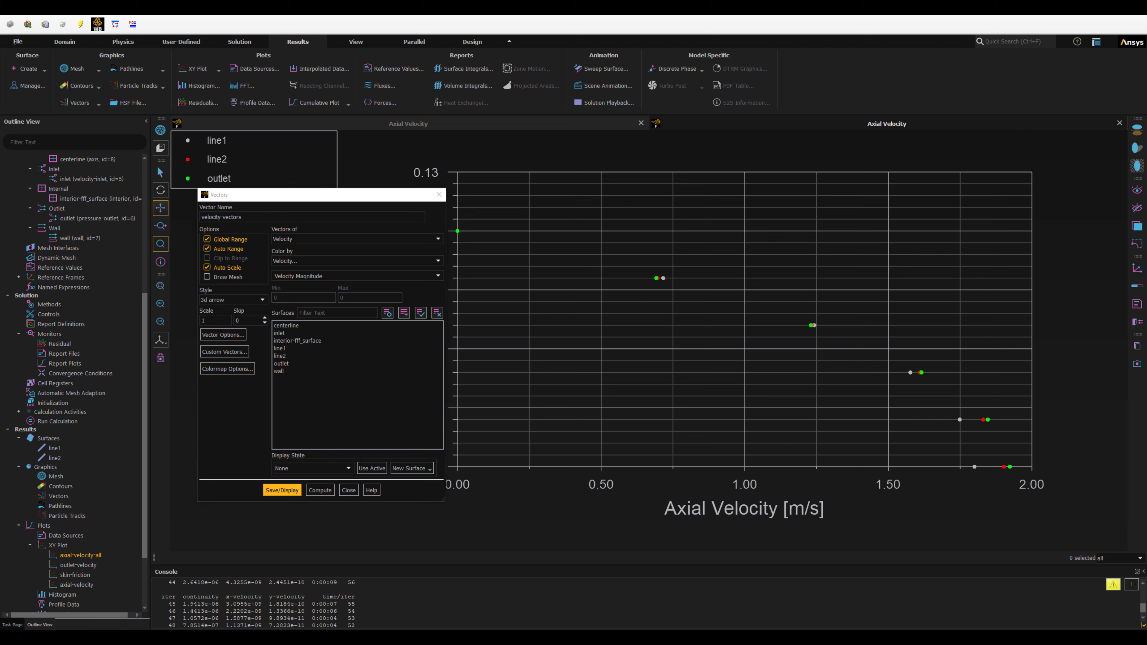
Display the velocity vectors on interior-fff_surface and place the colormap horizontally above the pipe.
left_click(290, 341)
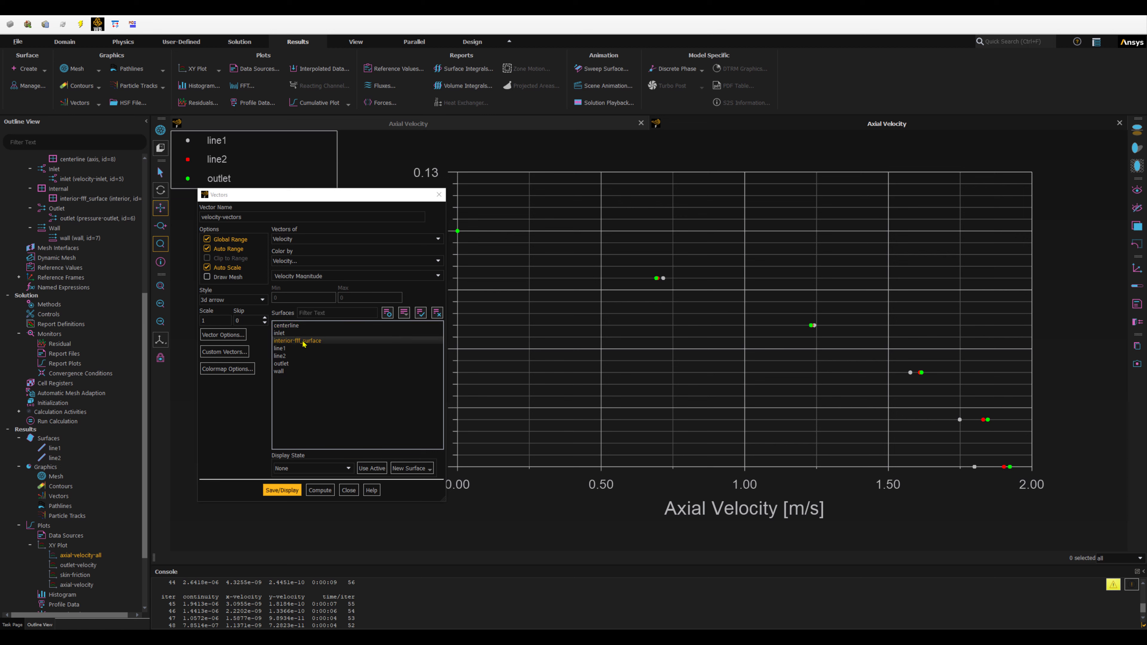
left_click(303, 342)
left_click_drag(262, 194, 86, 227)
left_click(106, 523)
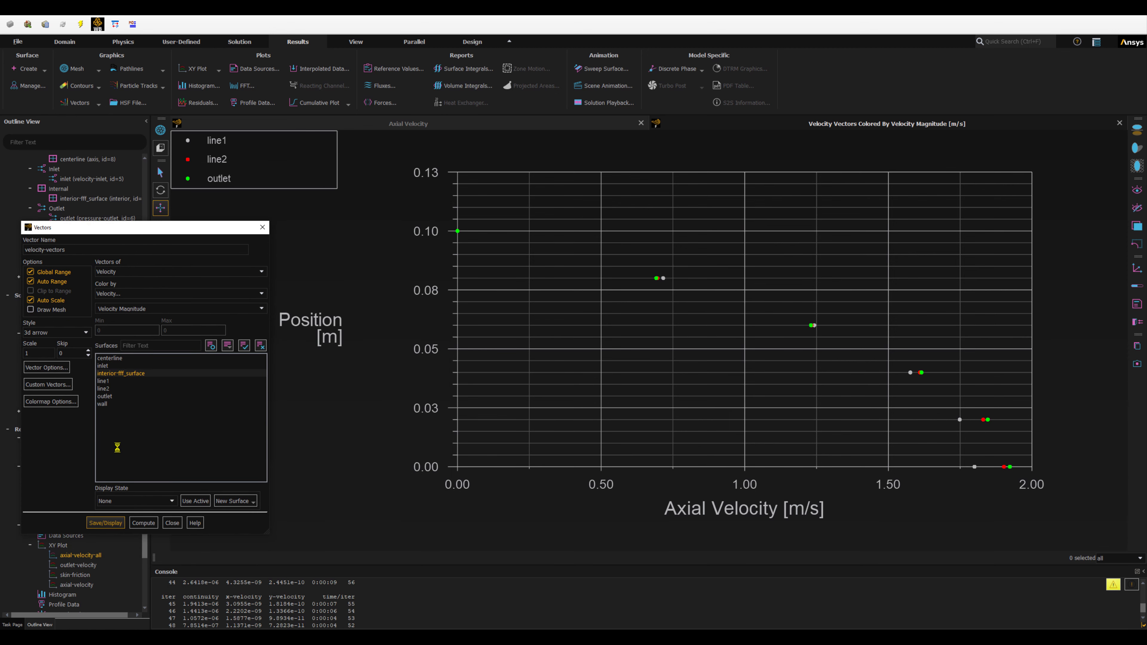
left_click_drag(173, 230, 696, 250)
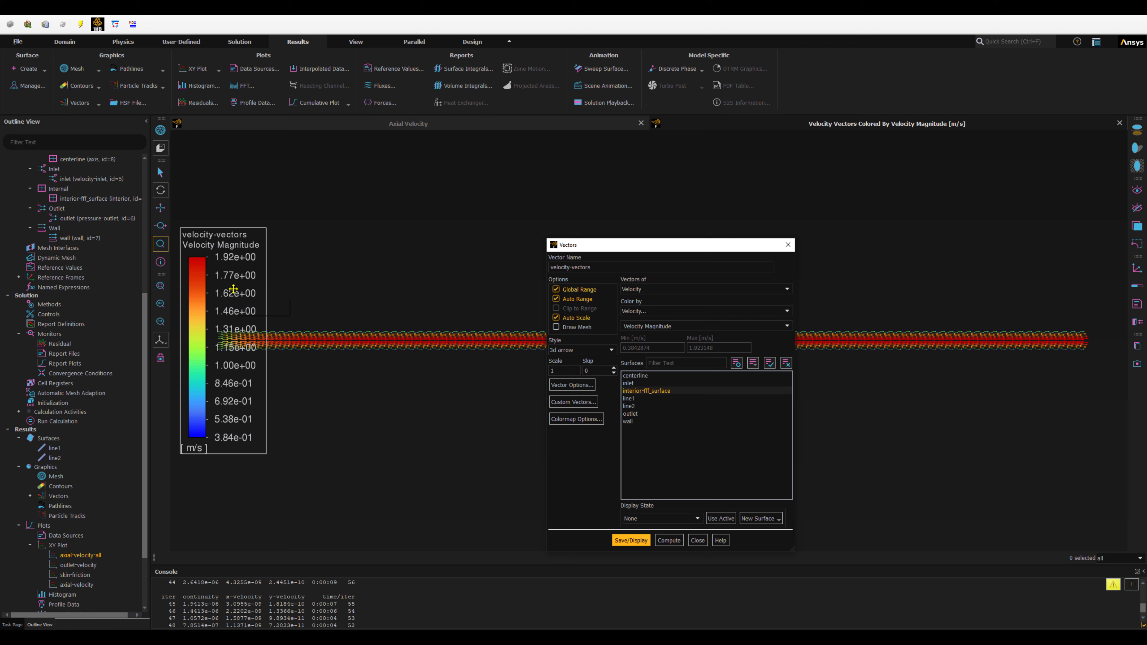
left_click_drag(345, 198, 612, 158)
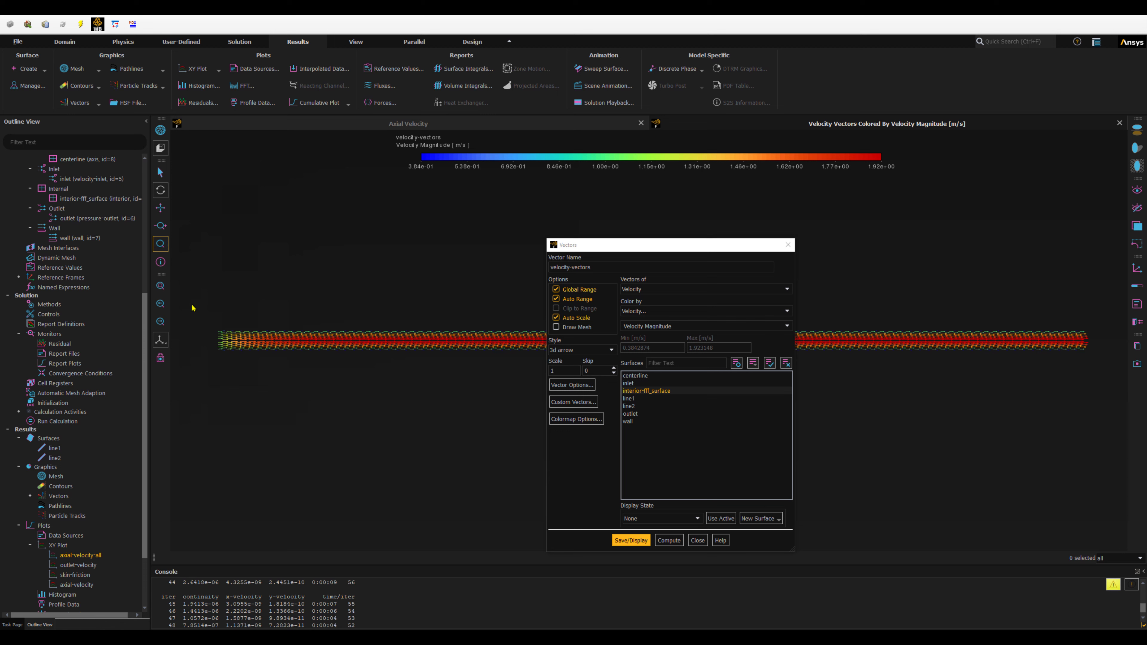
Set the scale of the velocity vectors to 0.4 and redisplay them near the pipe inlet.
left_click_drag(202, 296, 435, 394)
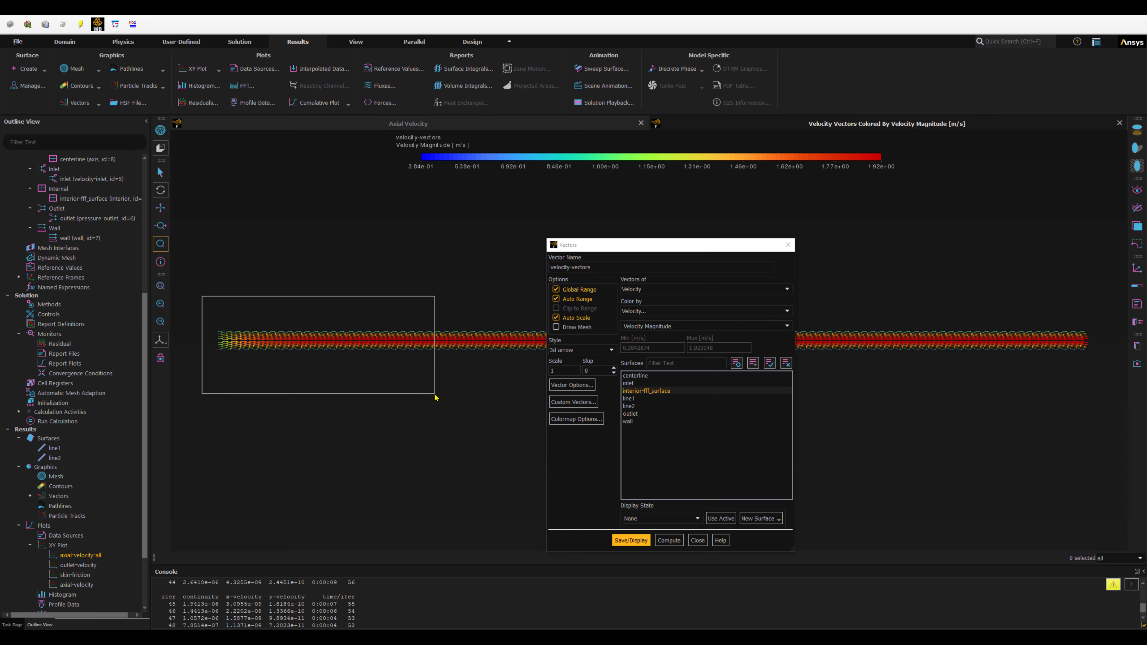
left_click_drag(436, 397, 436, 398)
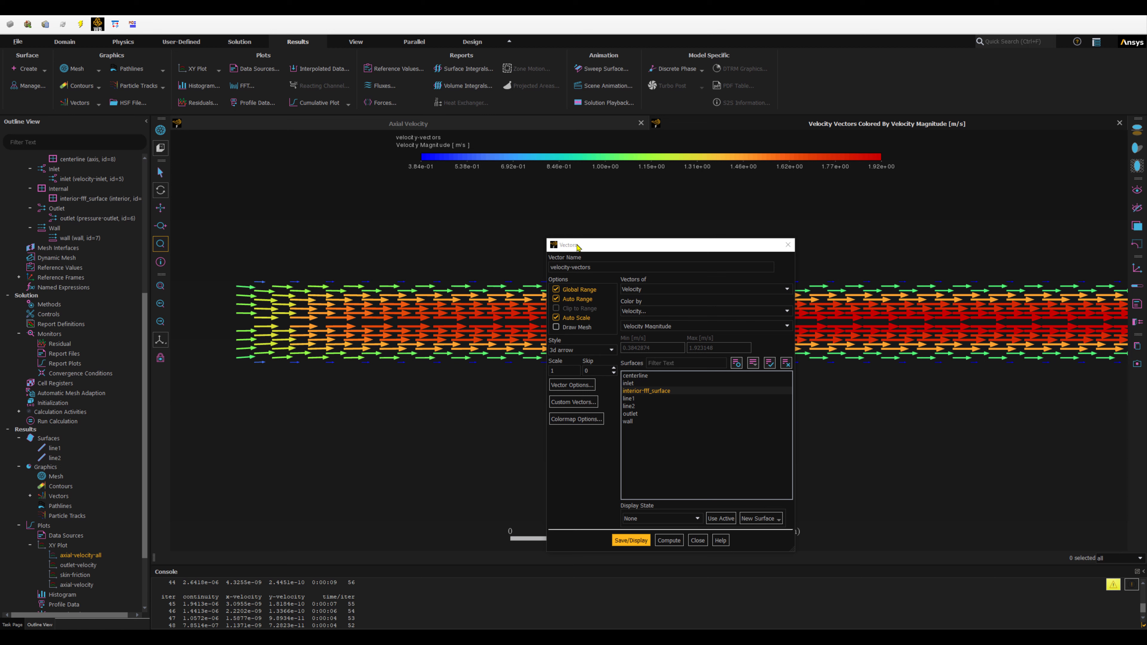
left_click_drag(578, 247, 70, 200)
left_click(53, 325)
double_click(37, 319)
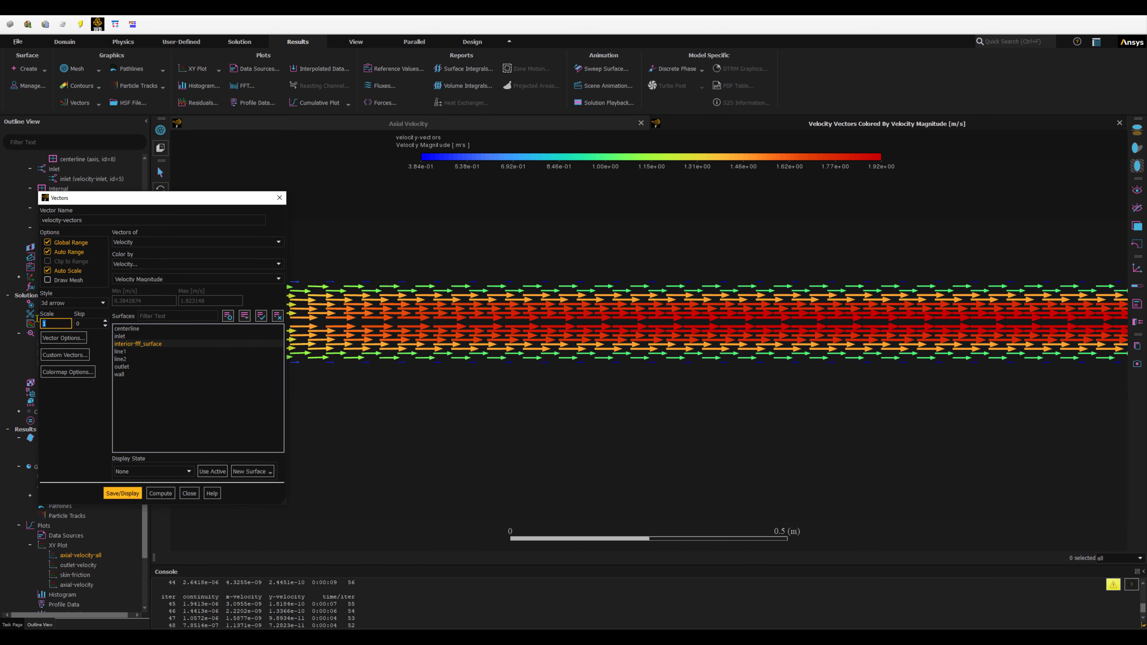
type("0.4")
left_click(123, 493)
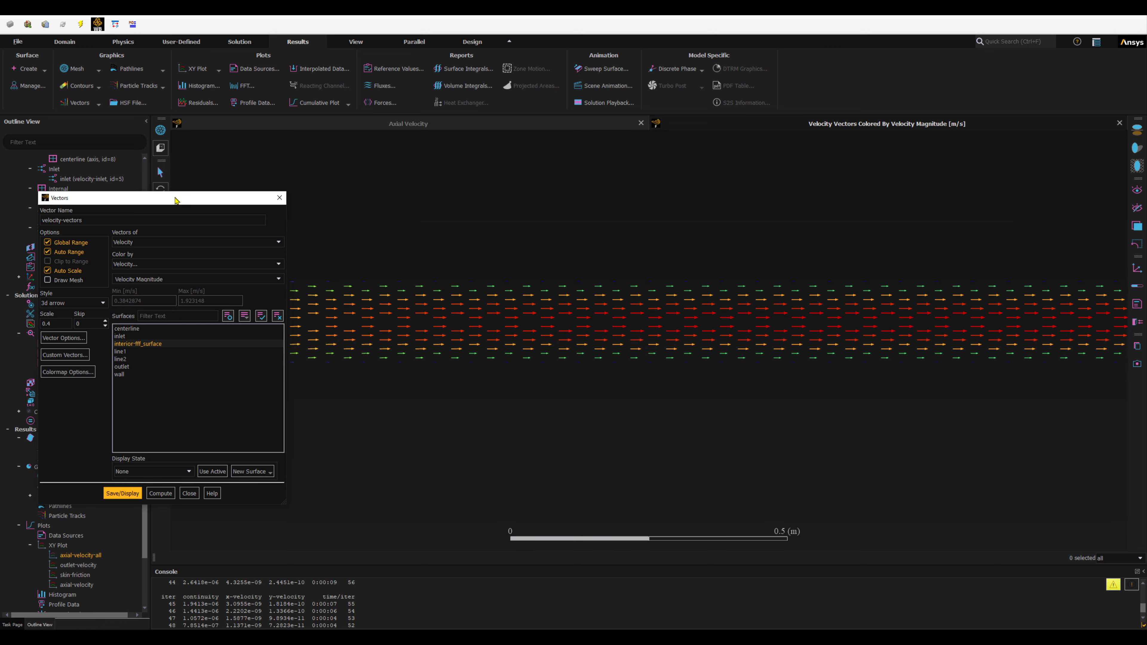
left_click_drag(176, 199, 510, 383)
left_click_drag(247, 313, 568, 184)
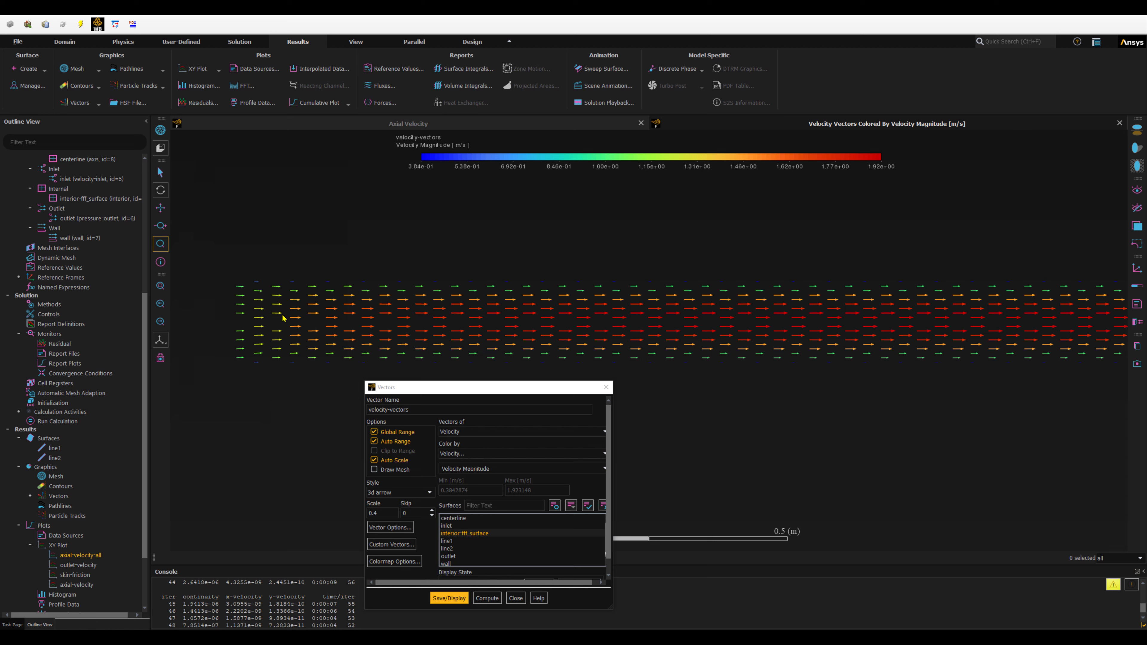
left_click(258, 294)
Overlay the mesh of all surfaces on the velocity vectors, place the colormap above the pipe, and close the mesh and vector settings.
left_click(374, 469)
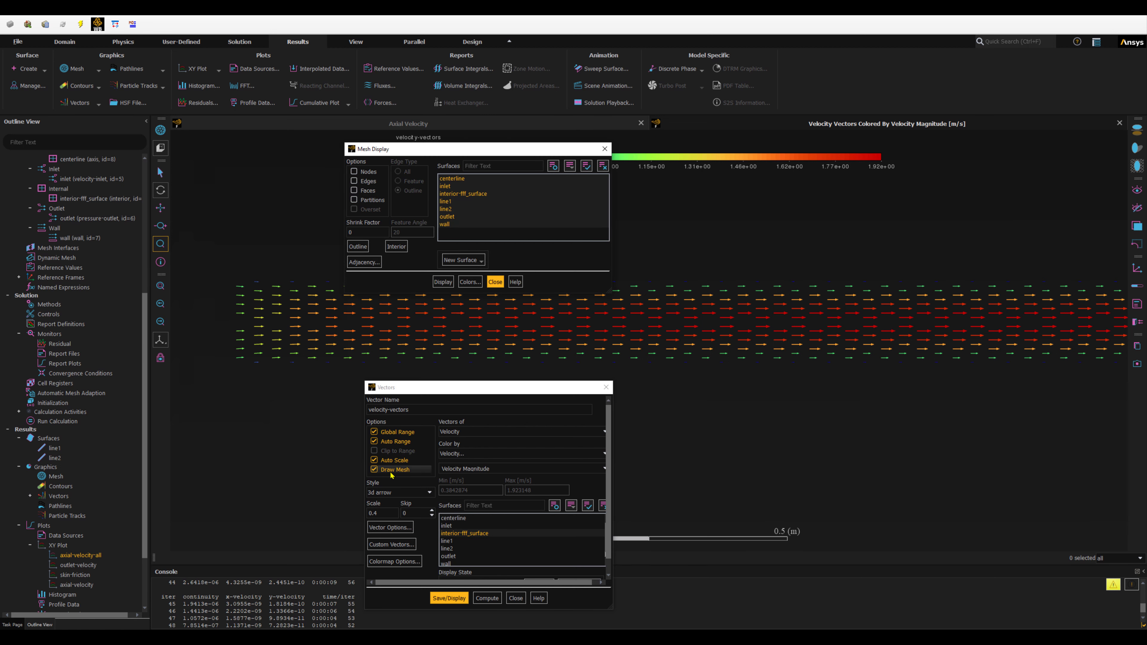
left_click(442, 281)
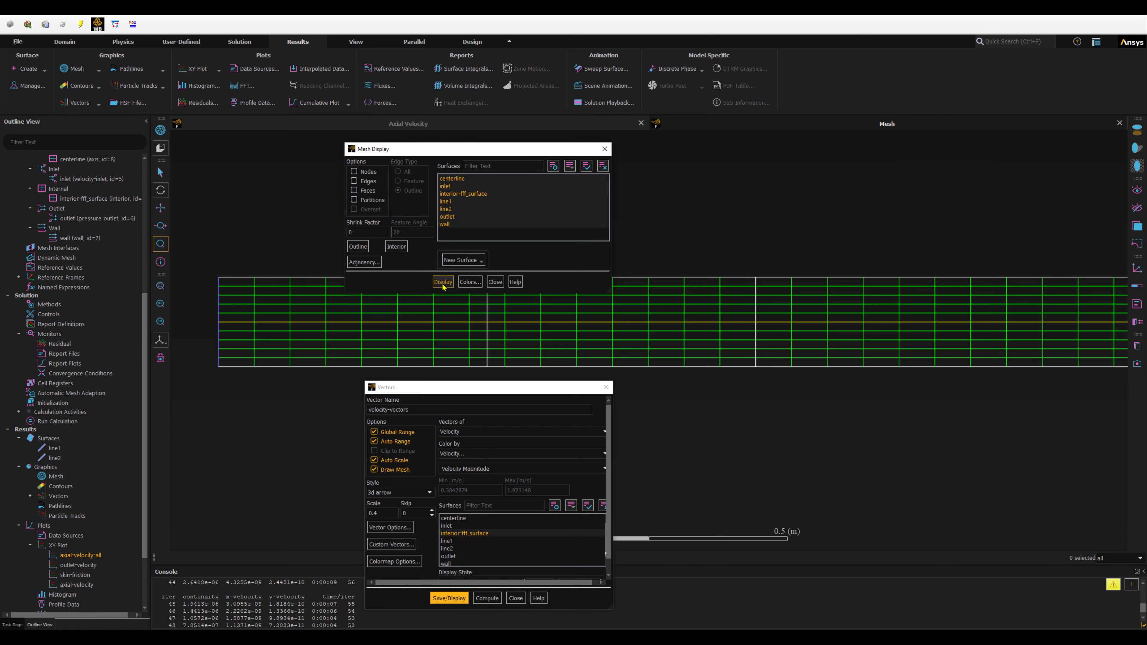
left_click(448, 598)
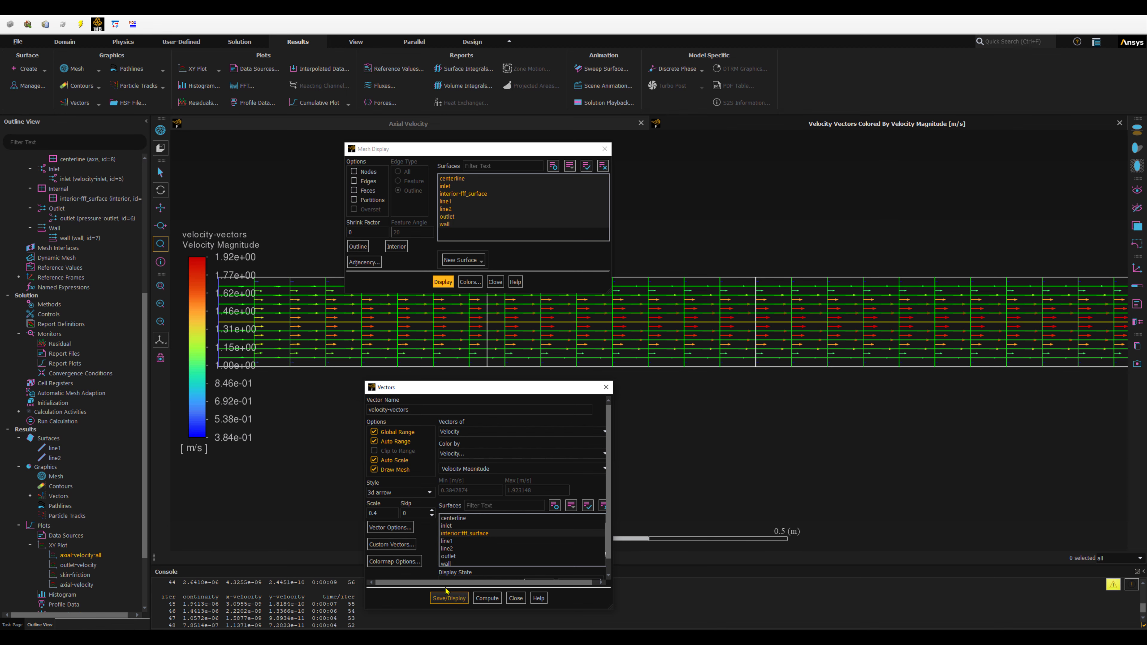
left_click_drag(232, 317, 725, 146)
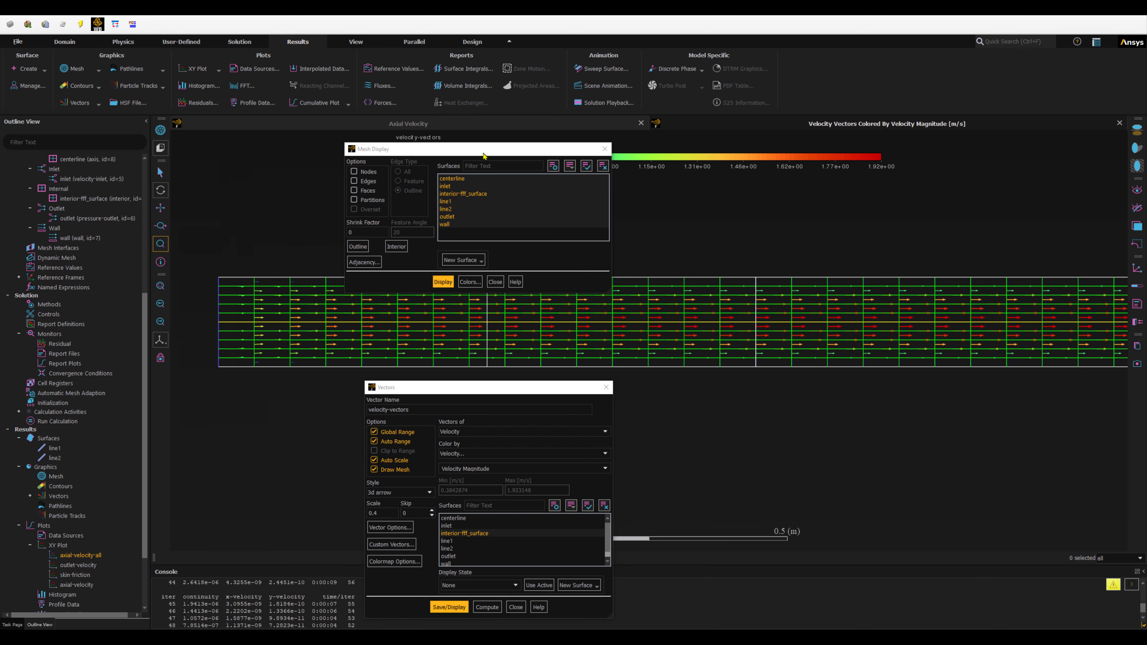
left_click_drag(486, 150, 475, 95)
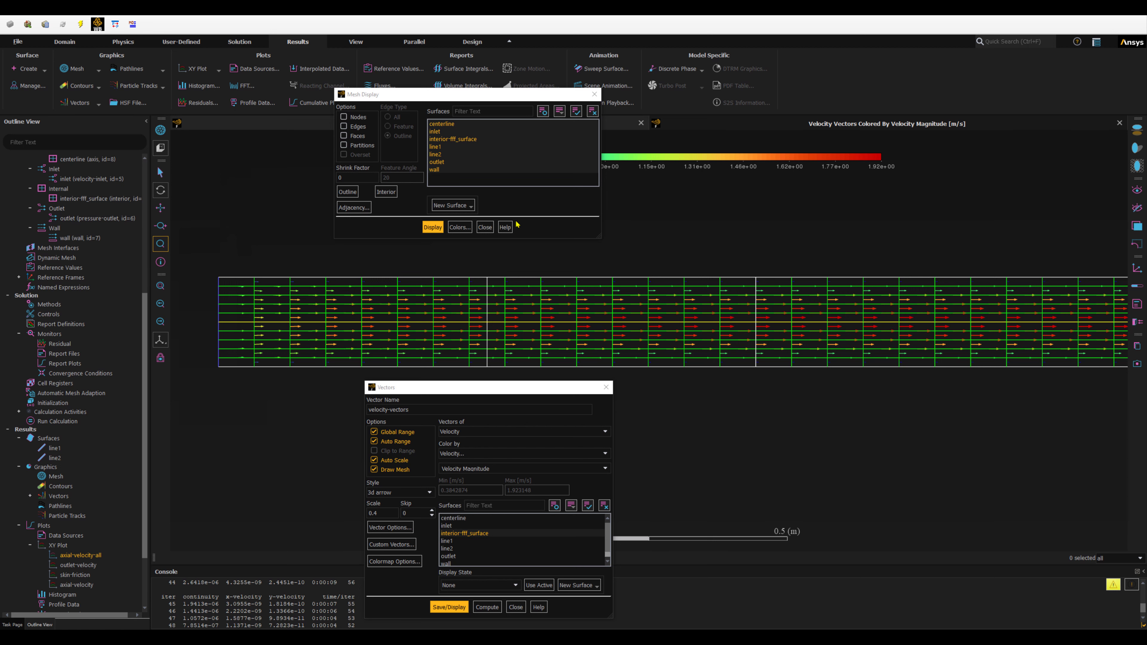
left_click(485, 227)
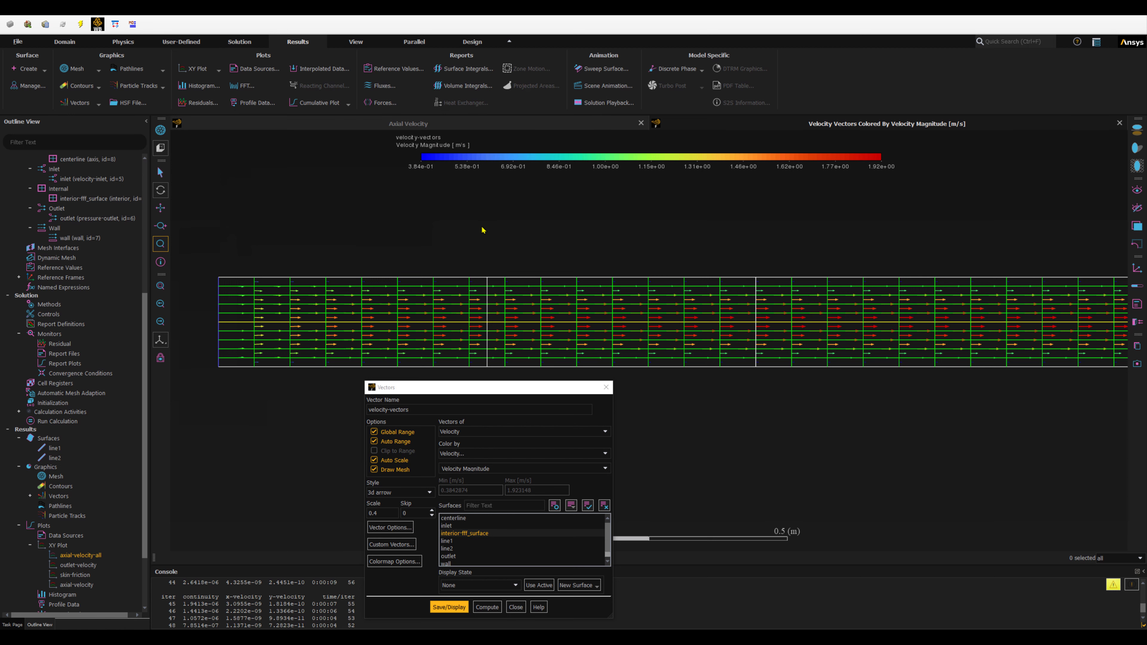
left_click(516, 607)
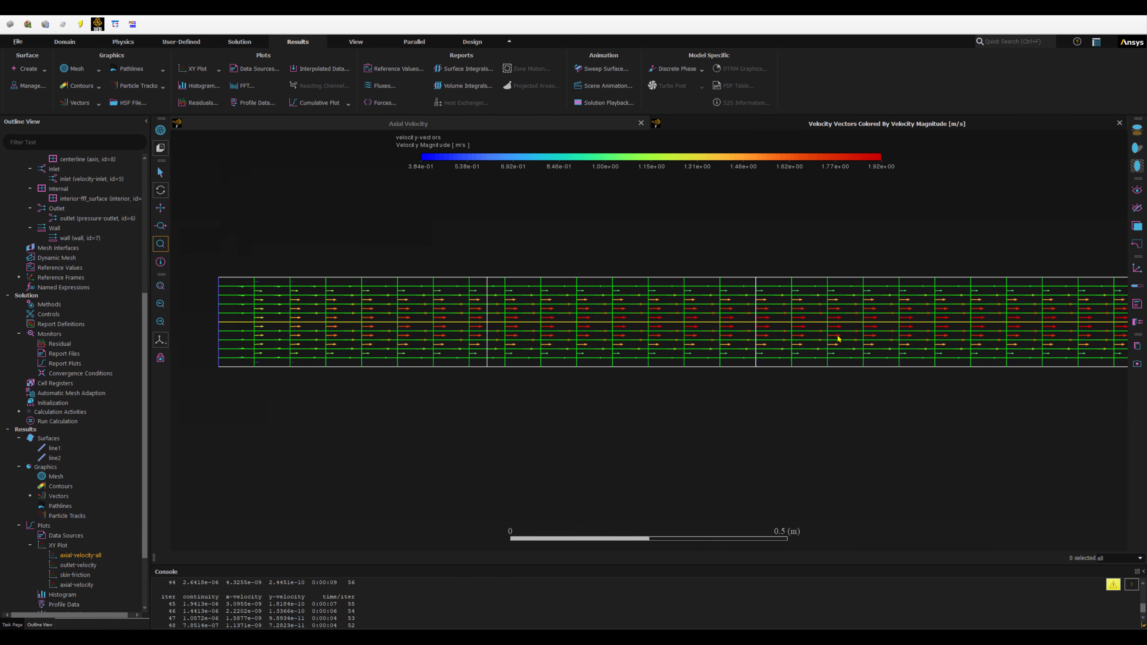
Examine the velocity vectors at the outlet end of the pipe.
scroll(837, 339, "down", 3)
scroll(945, 347, "down", 2)
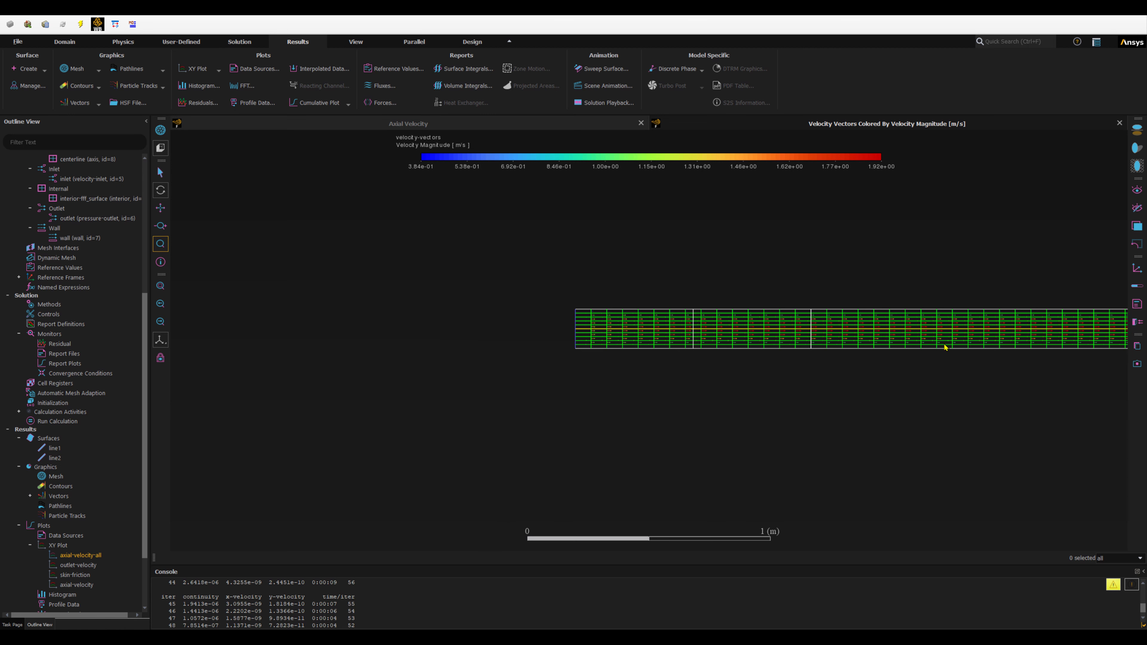
left_click(161, 286)
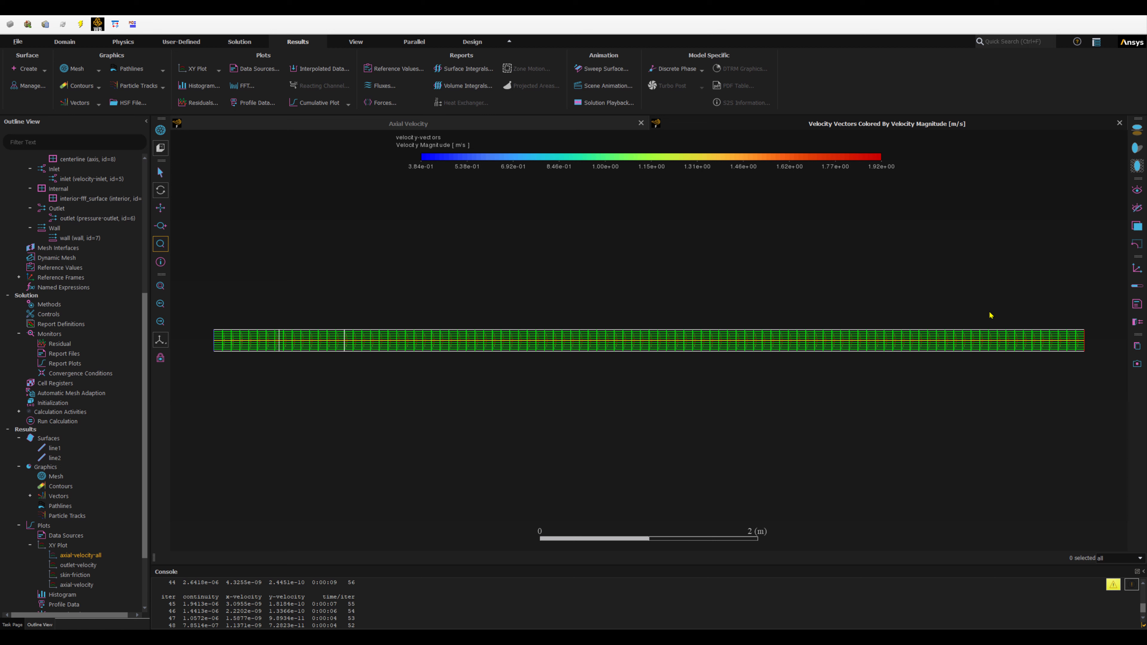
left_click_drag(993, 310, 1119, 383)
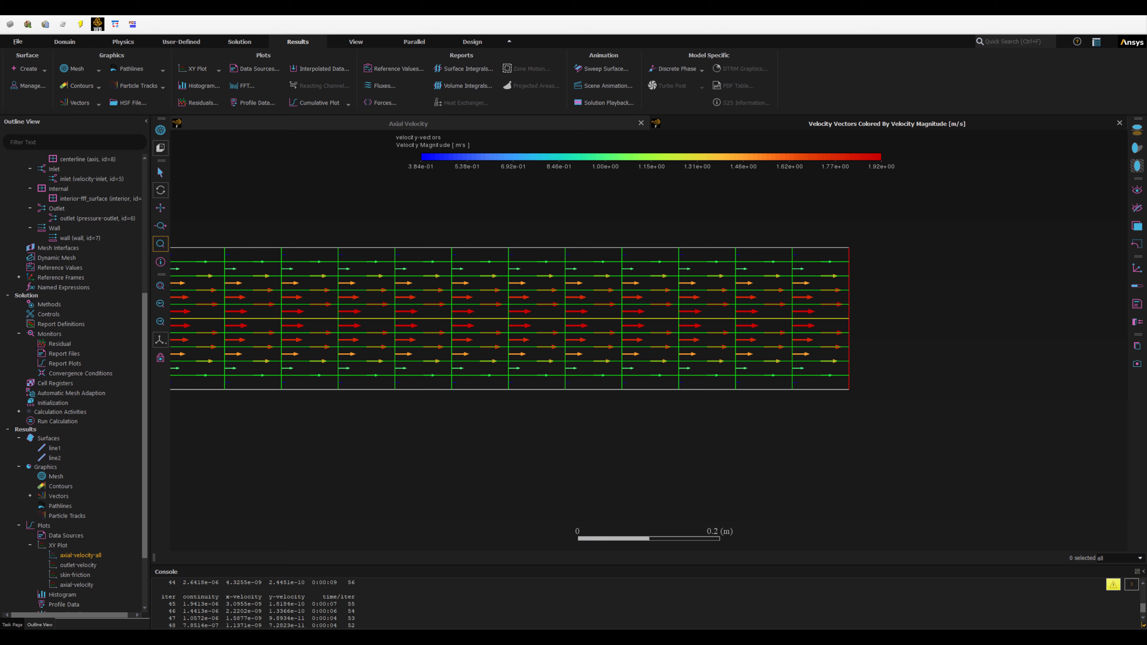
scroll(340, 280, "down", 1)
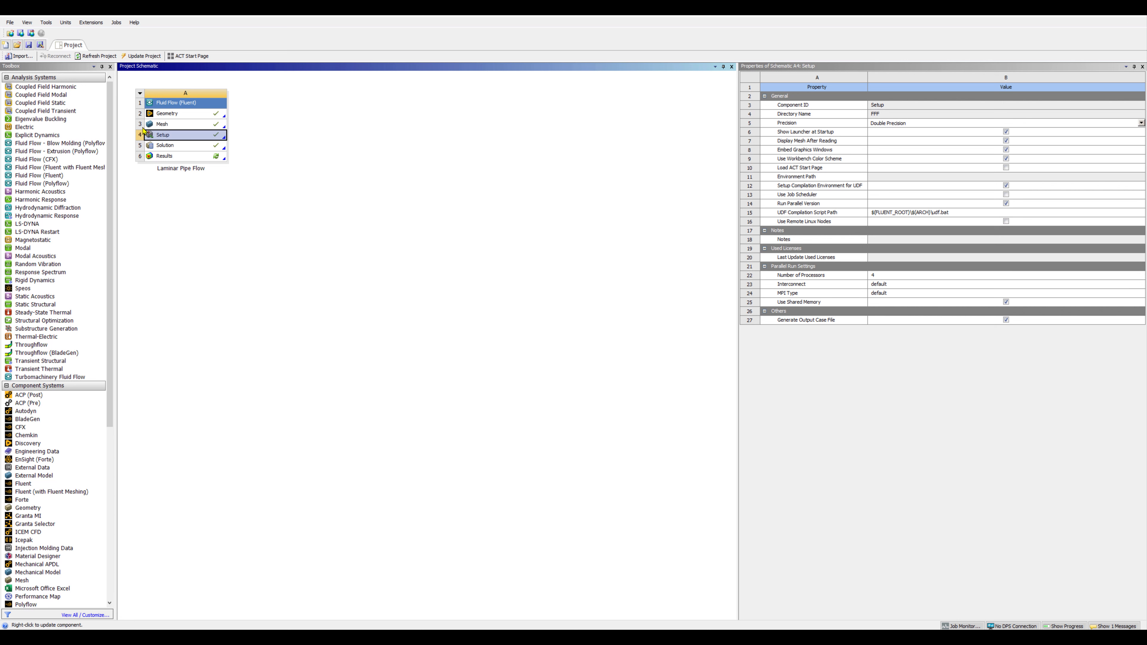
Switch to Workbench, save the Laminar Pipe Flow project, and return to the full pipe view in Fluent.
left_click(30, 46)
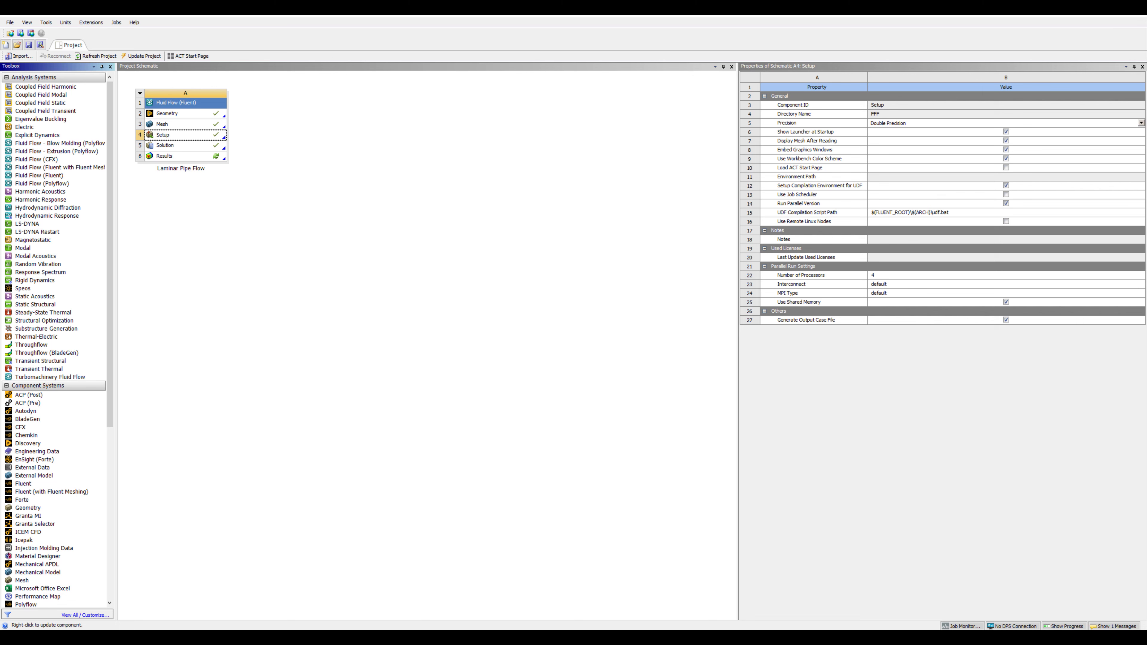
mouse_move(318, 638)
left_click(369, 615)
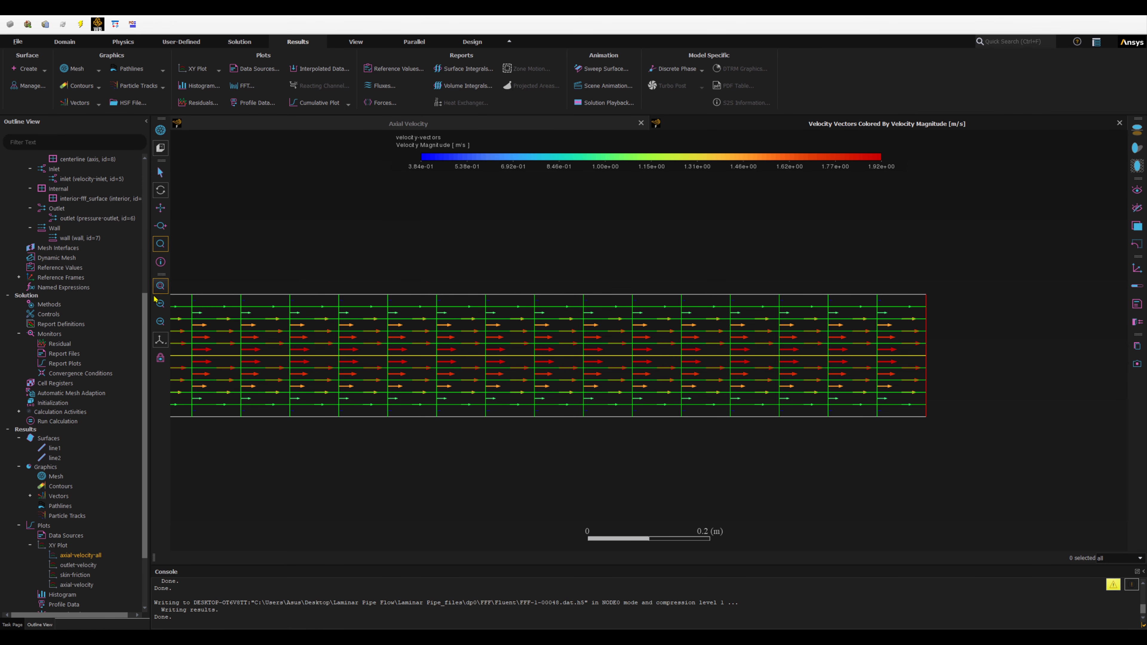
left_click(160, 287)
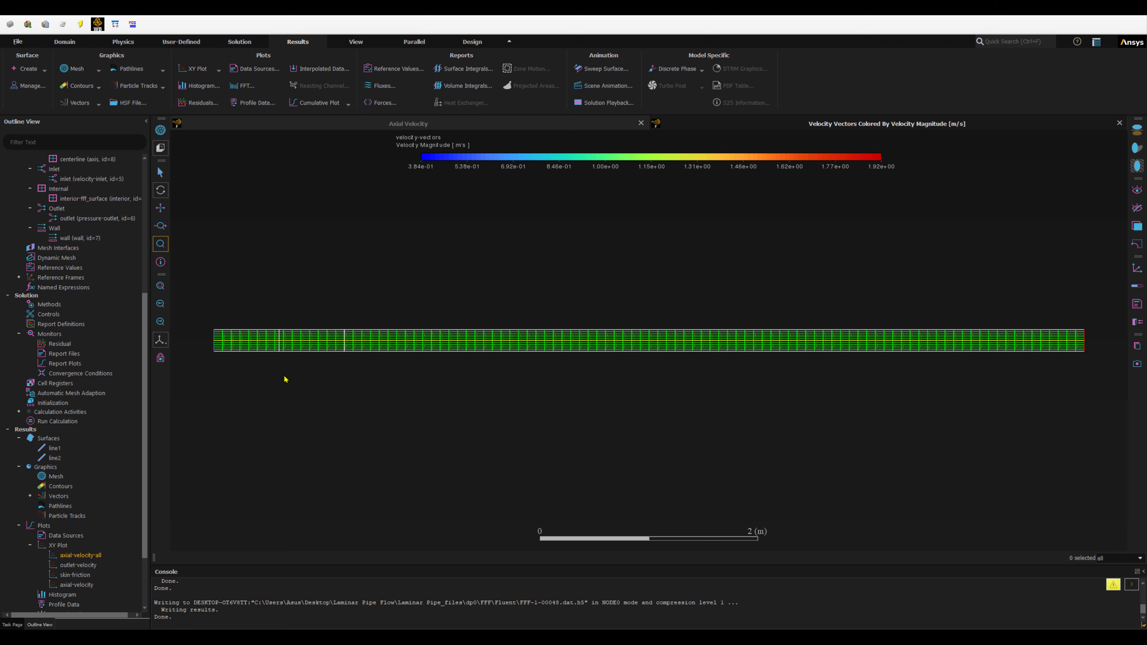
left_click(326, 339)
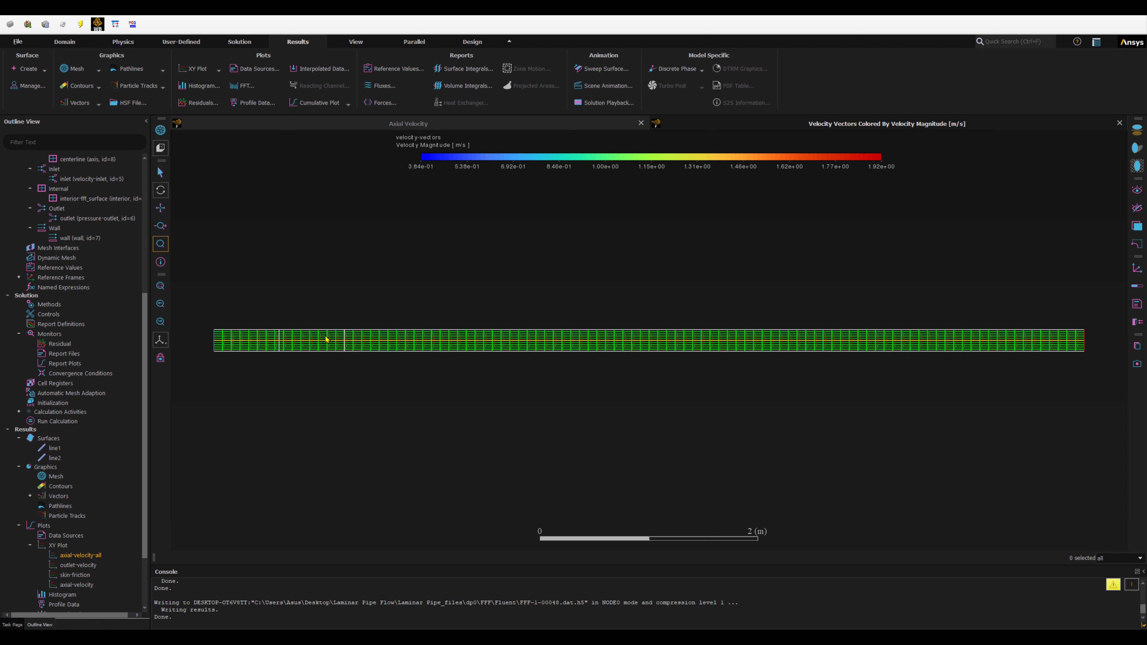